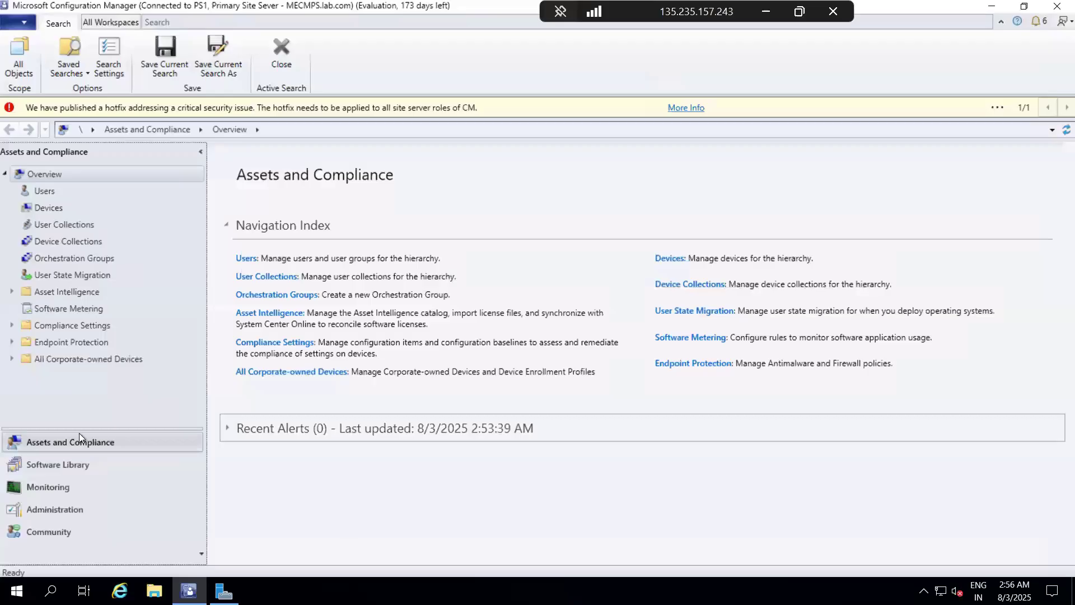
Step: Open the Office 365 Client Management page in the Software Library workspace
left_click(78, 460)
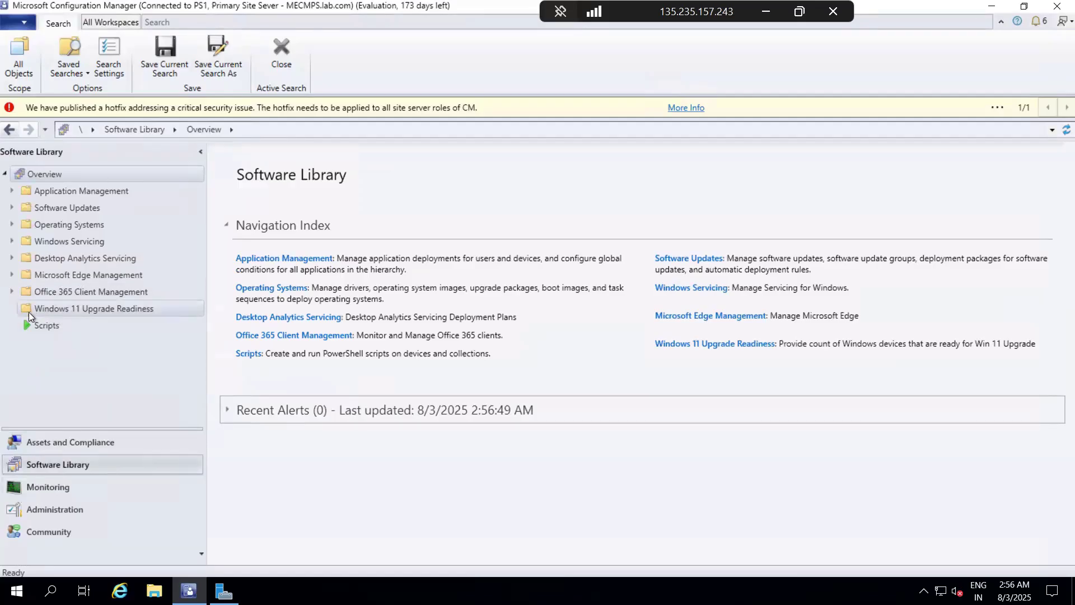
left_click(12, 291)
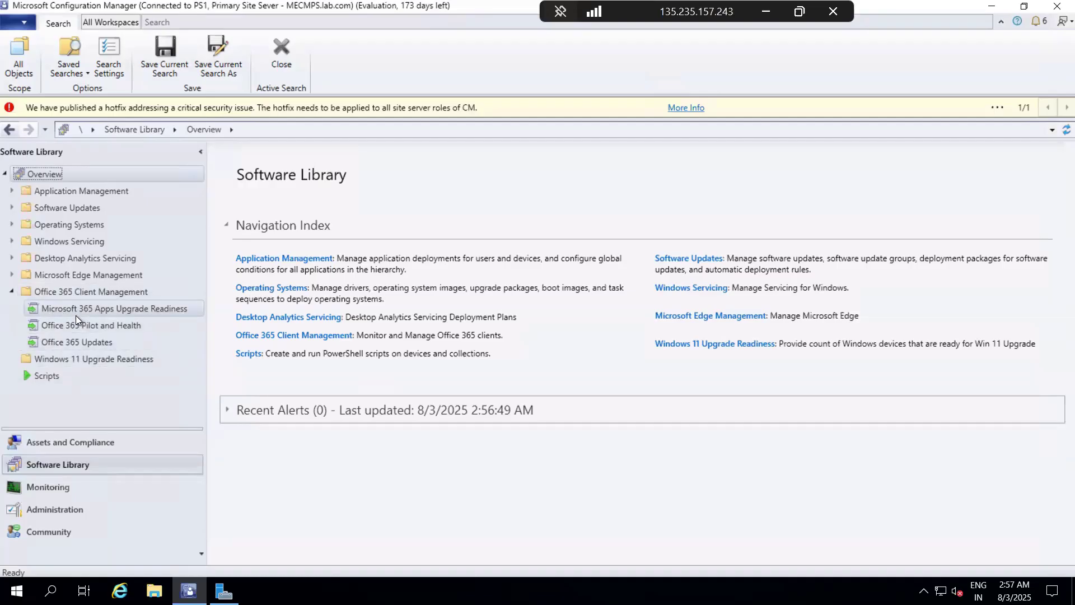
left_click(92, 291)
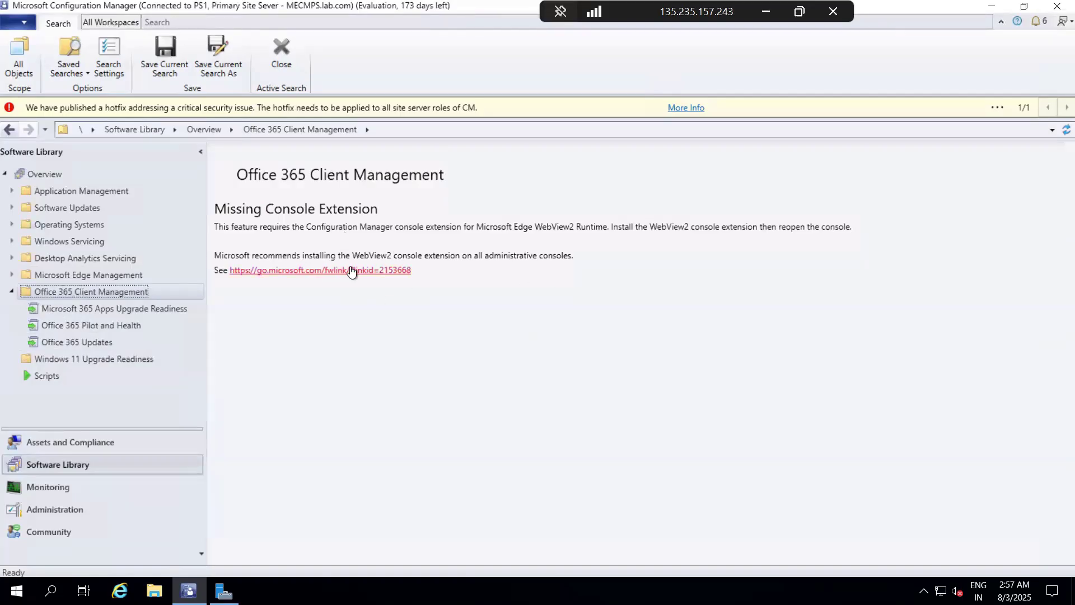
Step: Install the WebView2 extension from the Console Extensions node under Updates and Servicing in Administration, and restart the console
left_click(75, 511)
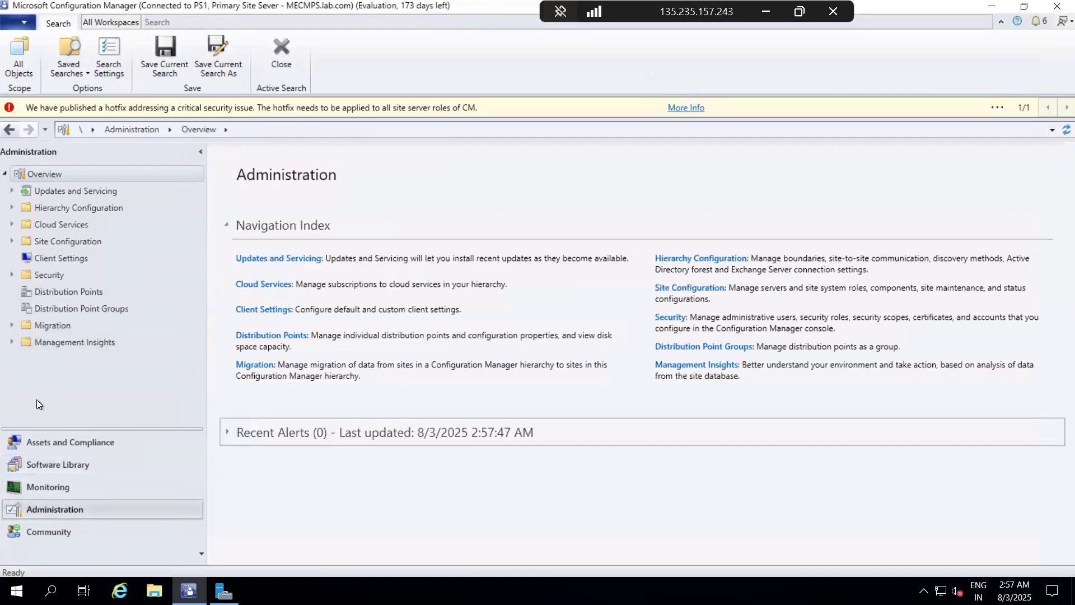
left_click(11, 191)
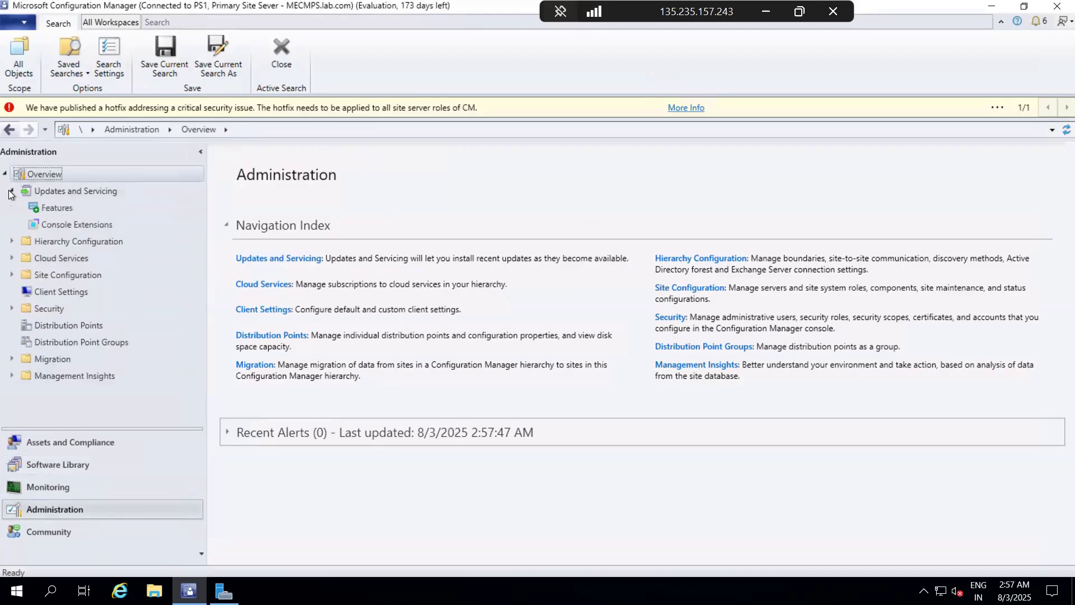
left_click(55, 223)
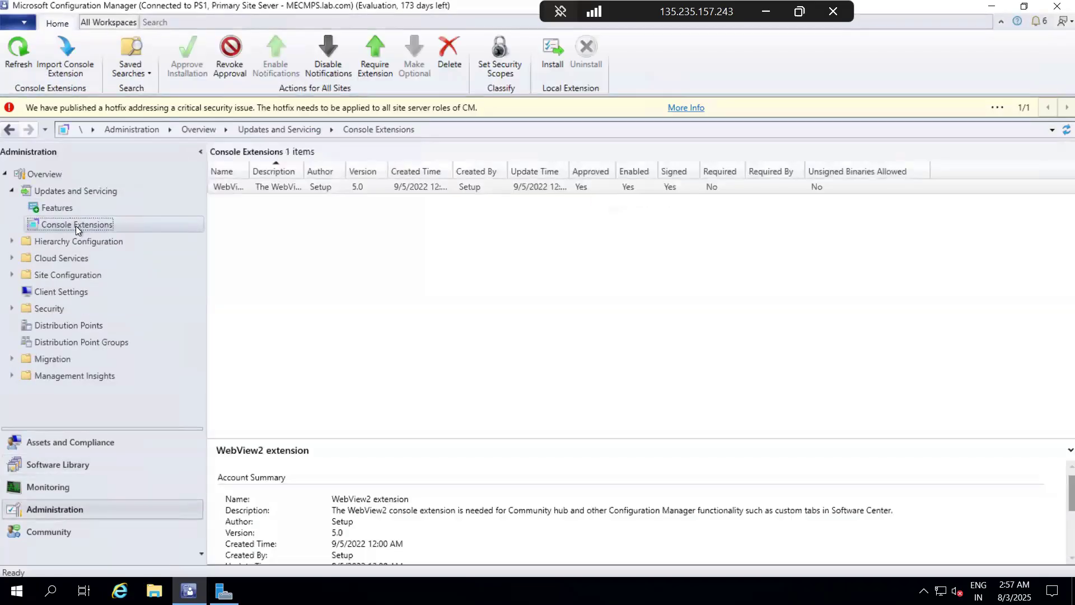
left_click(273, 186)
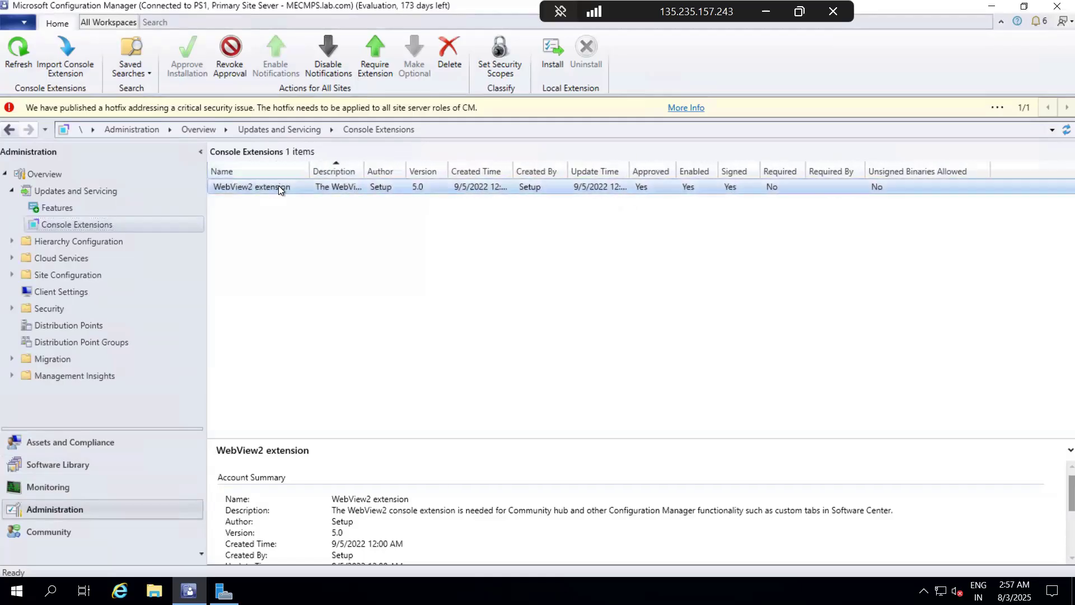
right_click(279, 189)
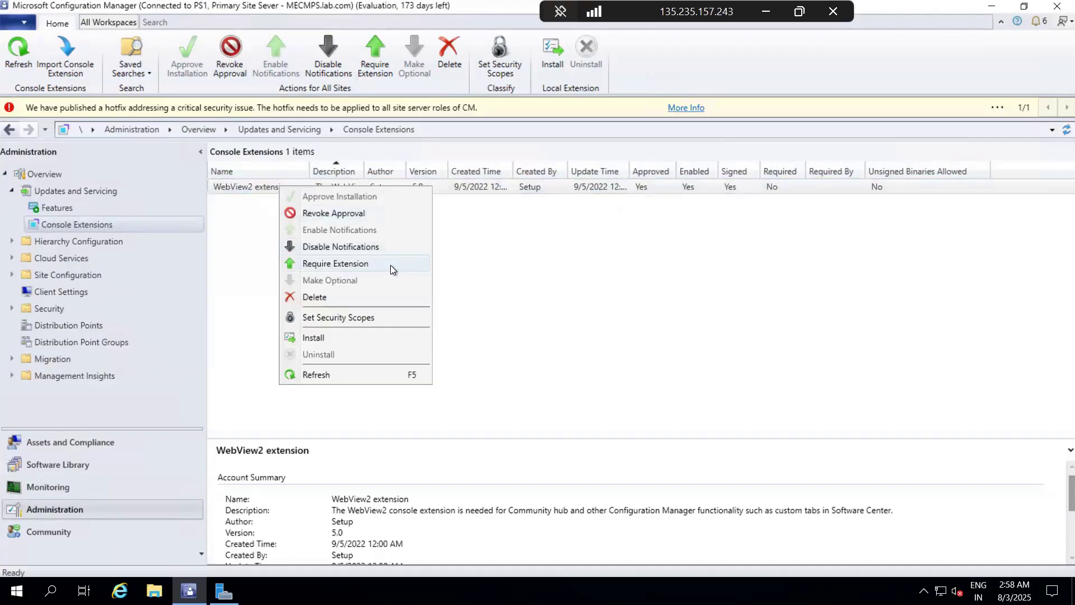
left_click(346, 338)
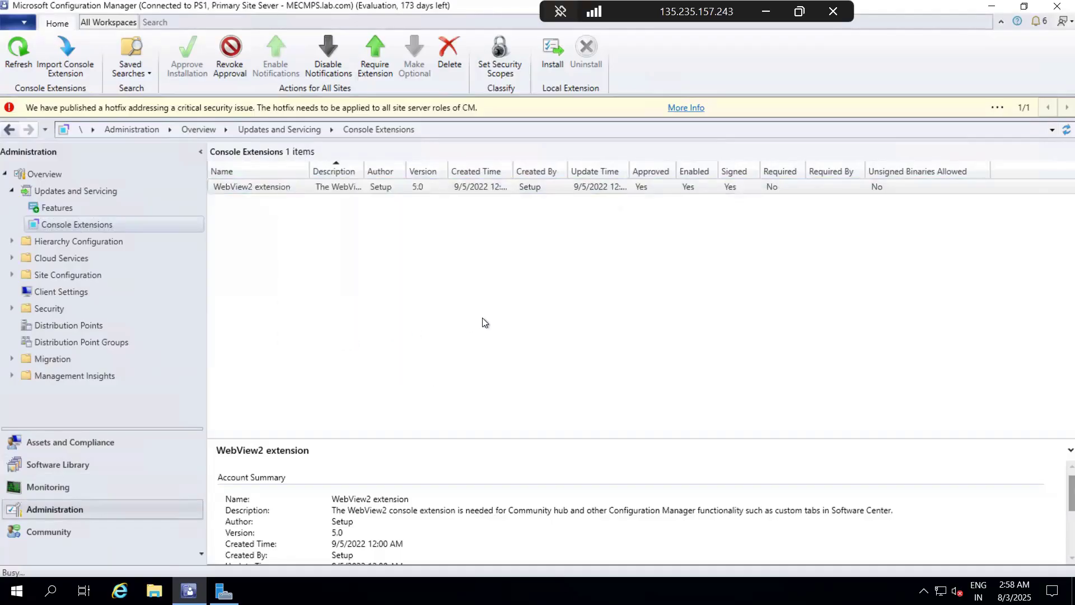
left_click(592, 367)
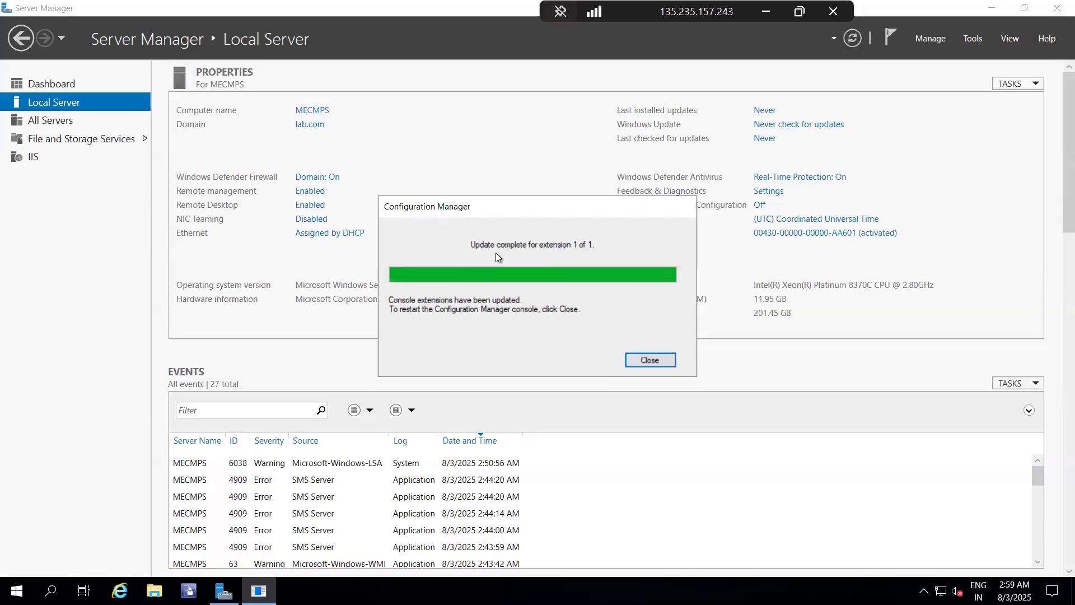
left_click(646, 359)
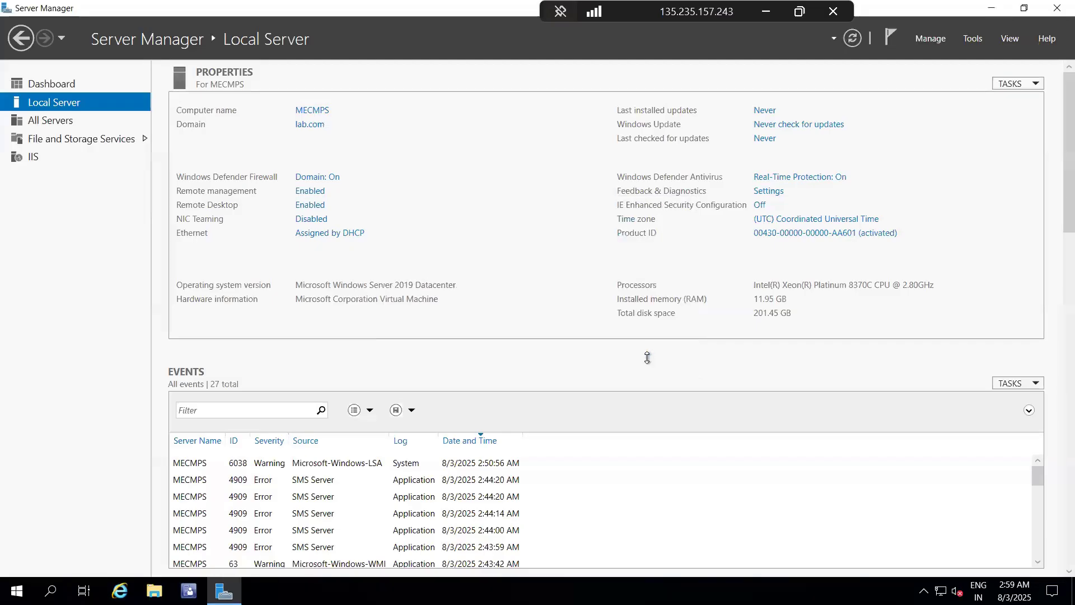
Step: Return to the console and start the Office 365 Installer wizard from Office 365 Client Management in the Software Library
left_click(189, 590)
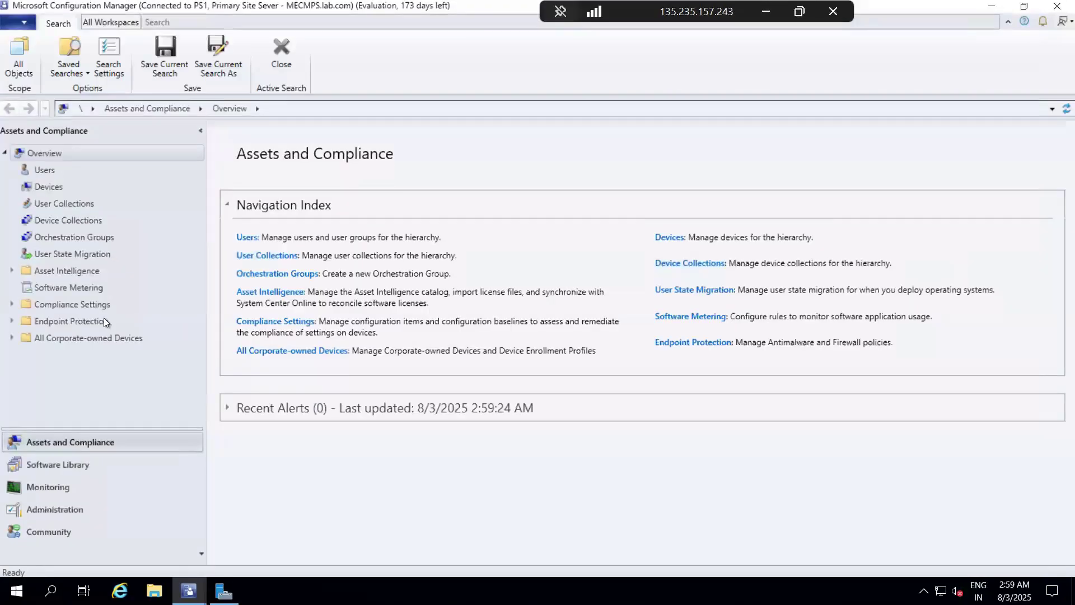
left_click(73, 466)
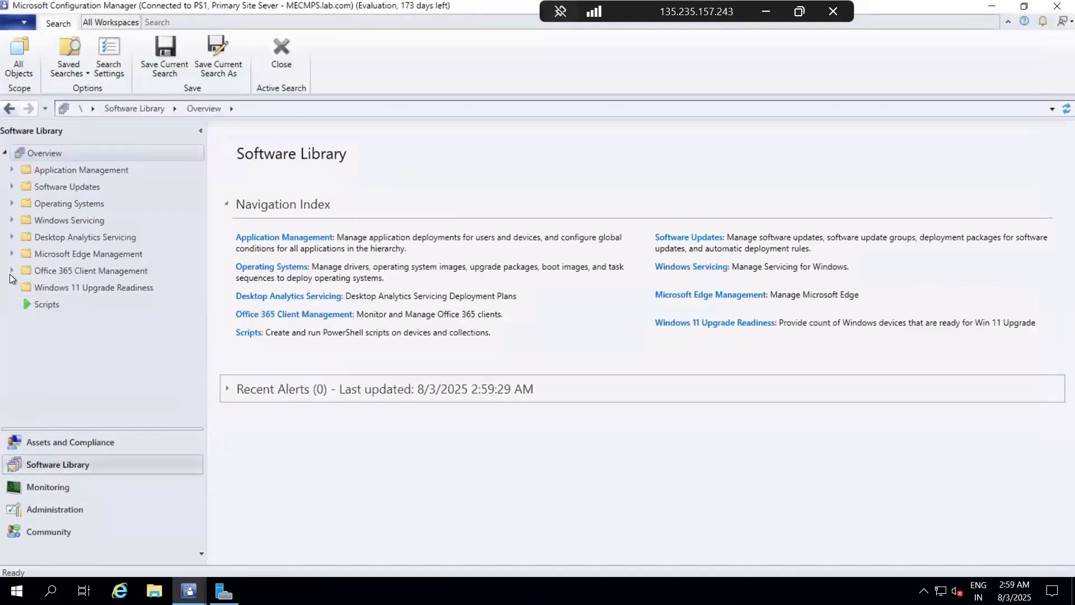
left_click(39, 268)
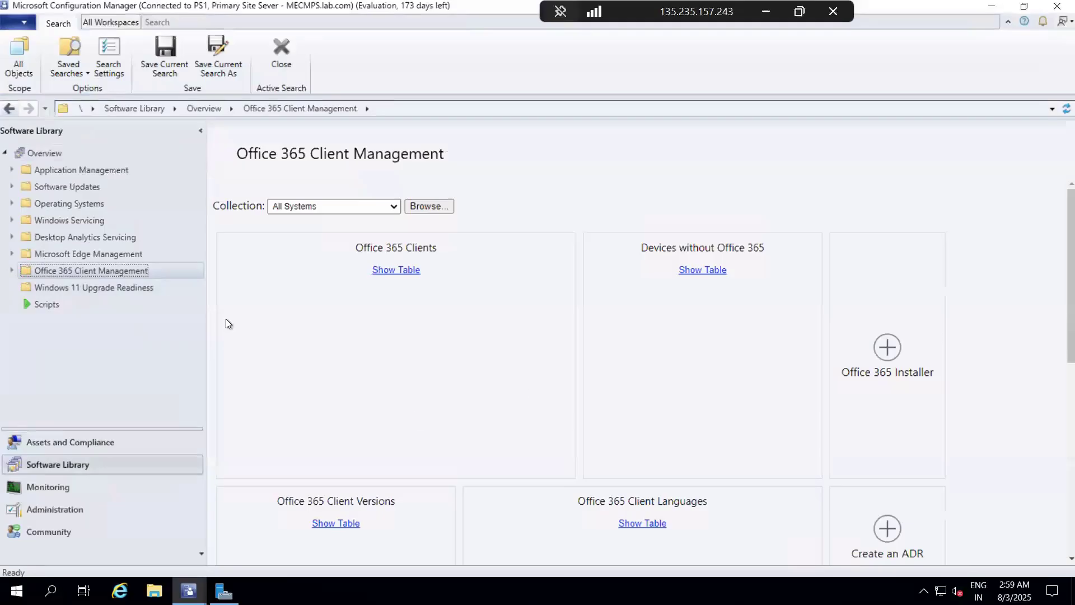
scroll(456, 274, "down", 2)
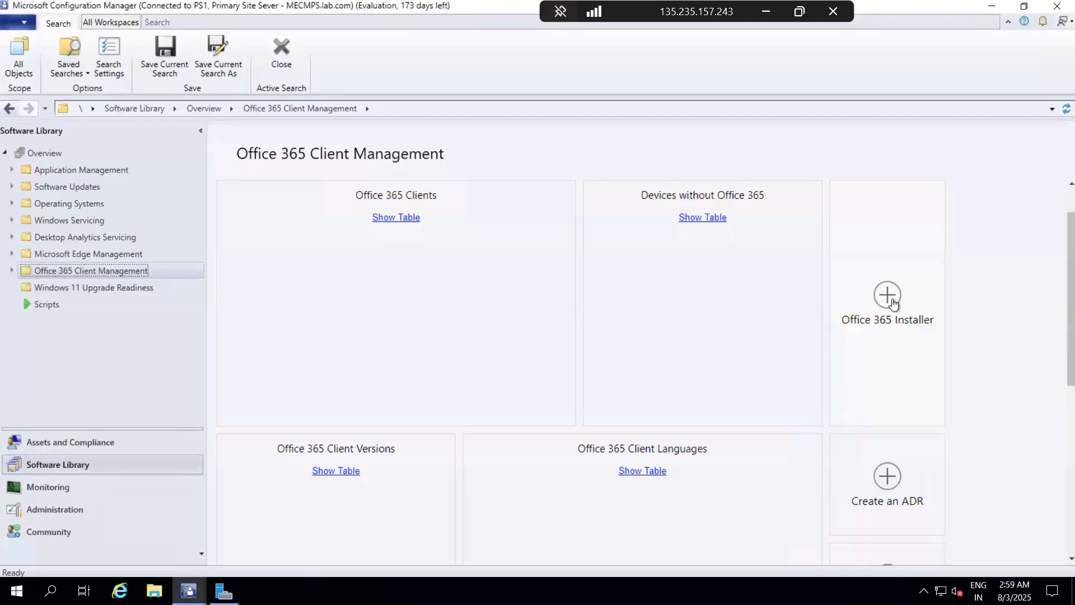
left_click(892, 302)
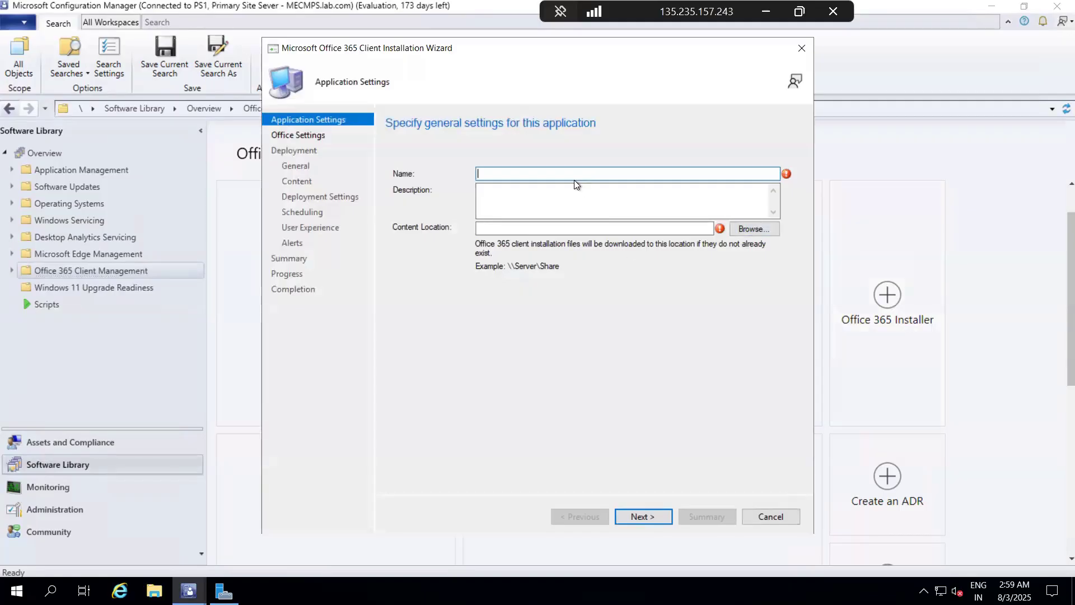
Step: Name the application "Office 365" in the wizard's general settings
type("Office 365")
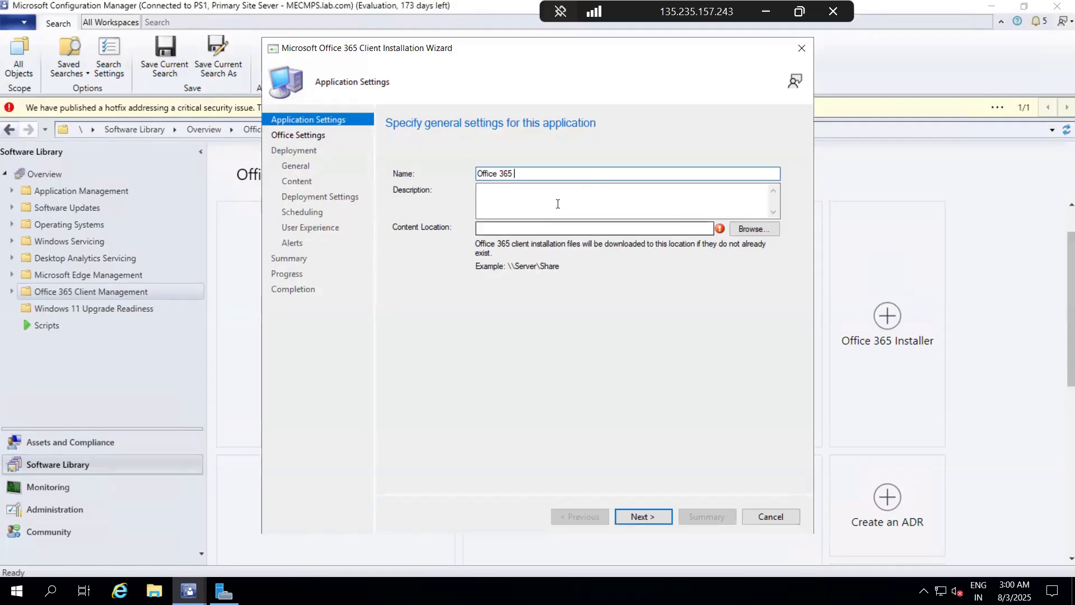
Step: Browse for the content location and create a folder named "Offce 365" in \\mecmps\Source_files\Applications
left_click(753, 229)
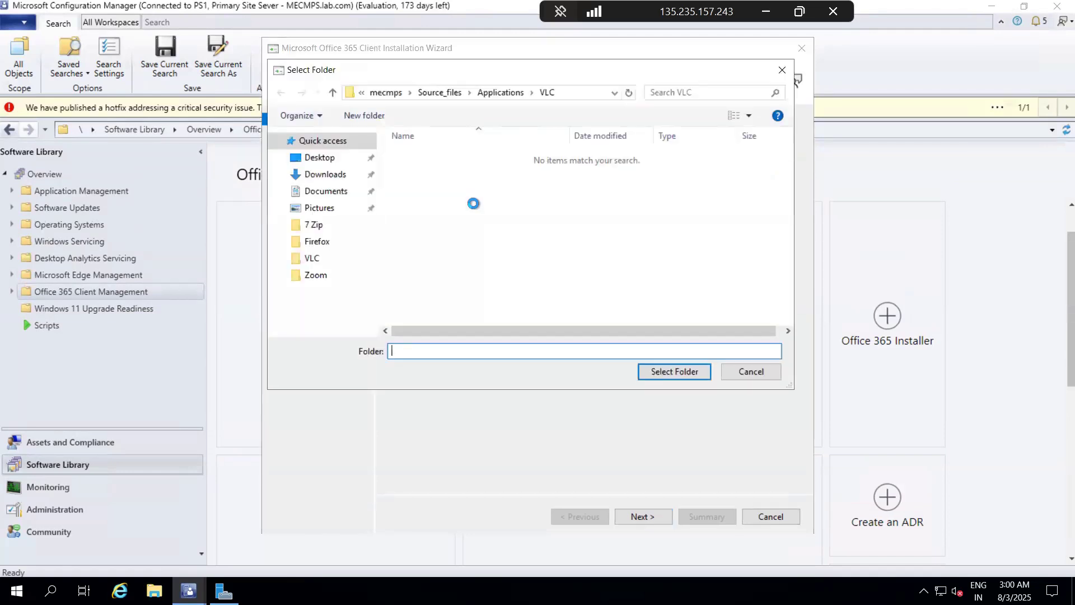
left_click(561, 92)
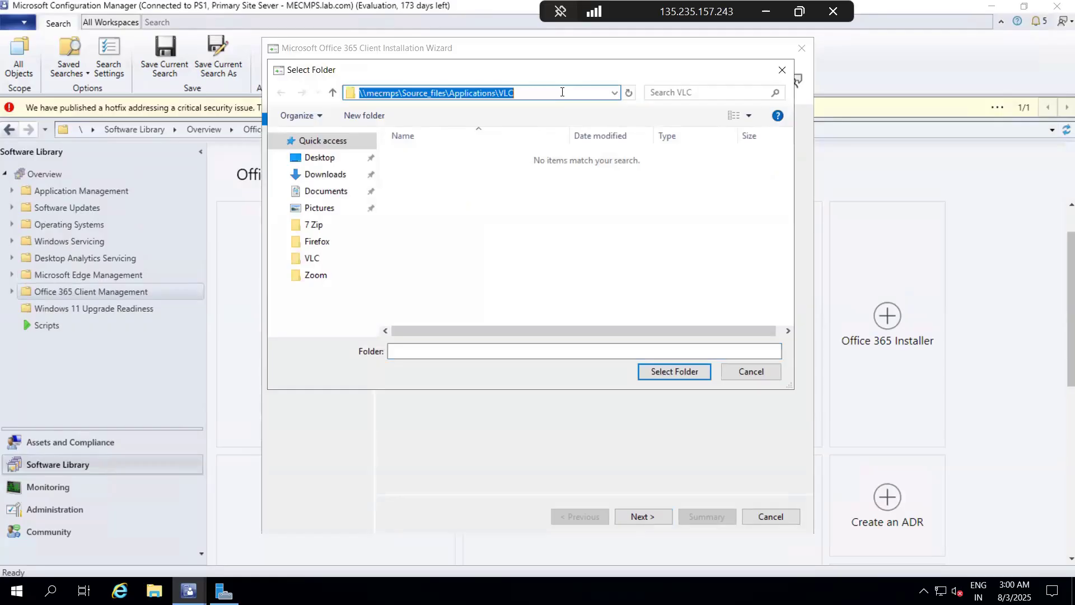
left_click(331, 99)
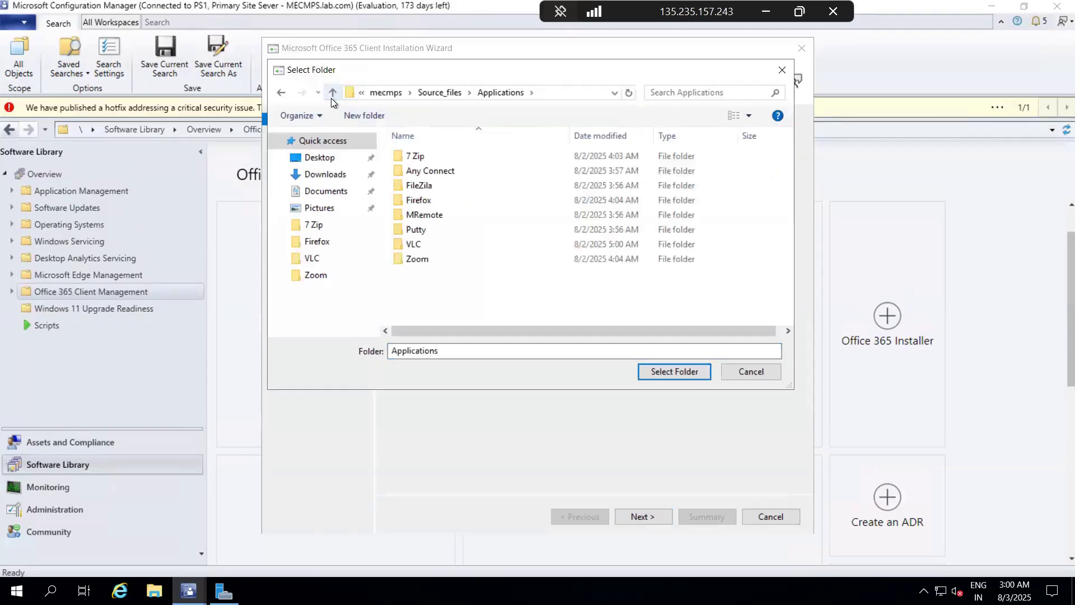
left_click(367, 116)
key("BackSpace")
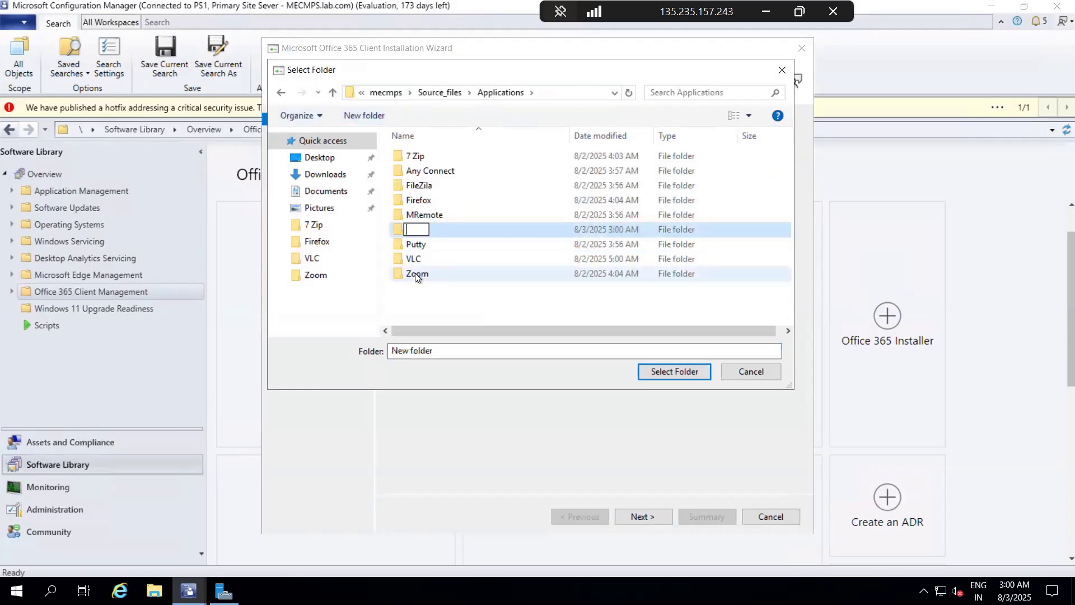
type("o")
key("BackSpace")
type("Offce 365")
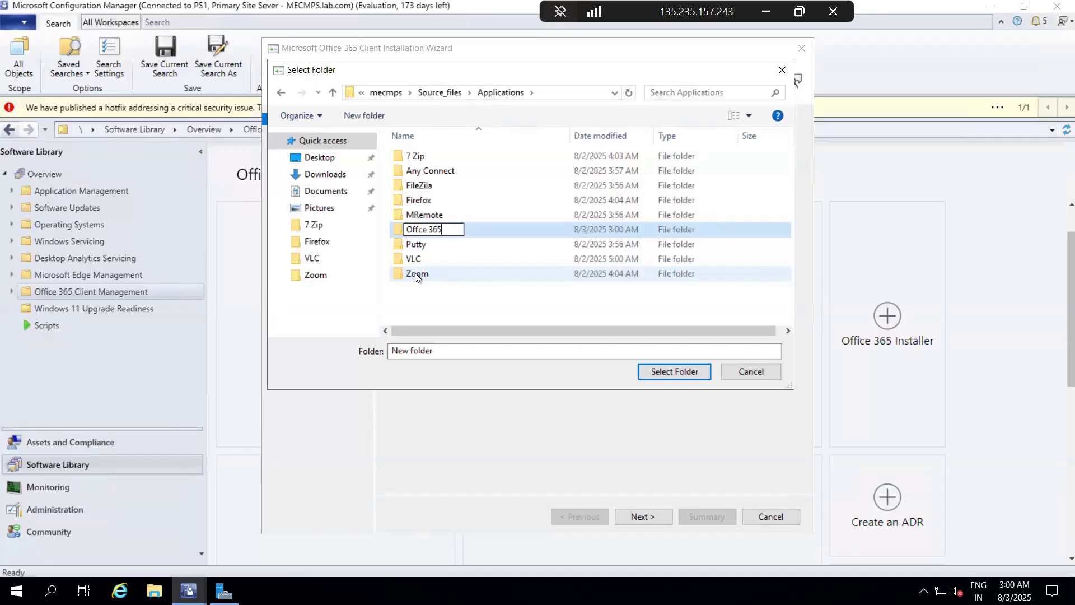
left_click(472, 308)
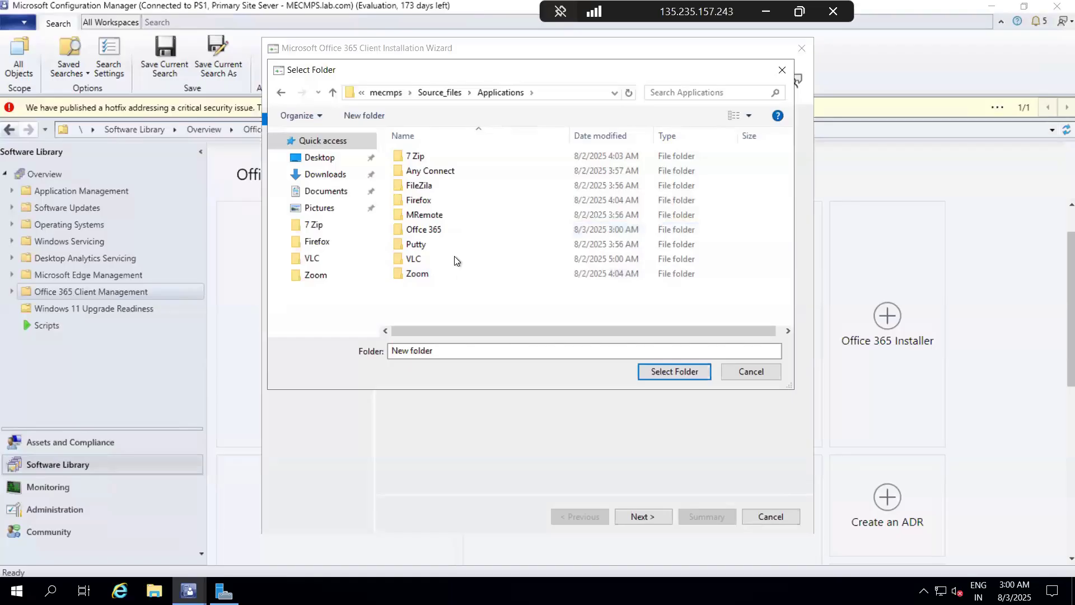
Step: Use the "Offce 365" folder as the content location and continue to the Office Settings page
double_click(437, 230)
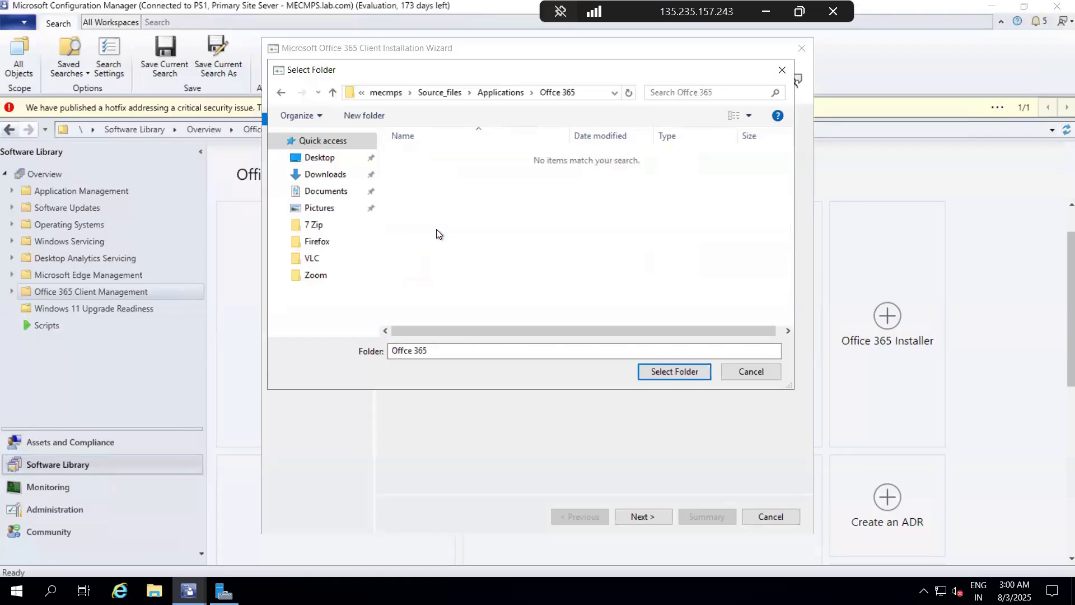
left_click(676, 372)
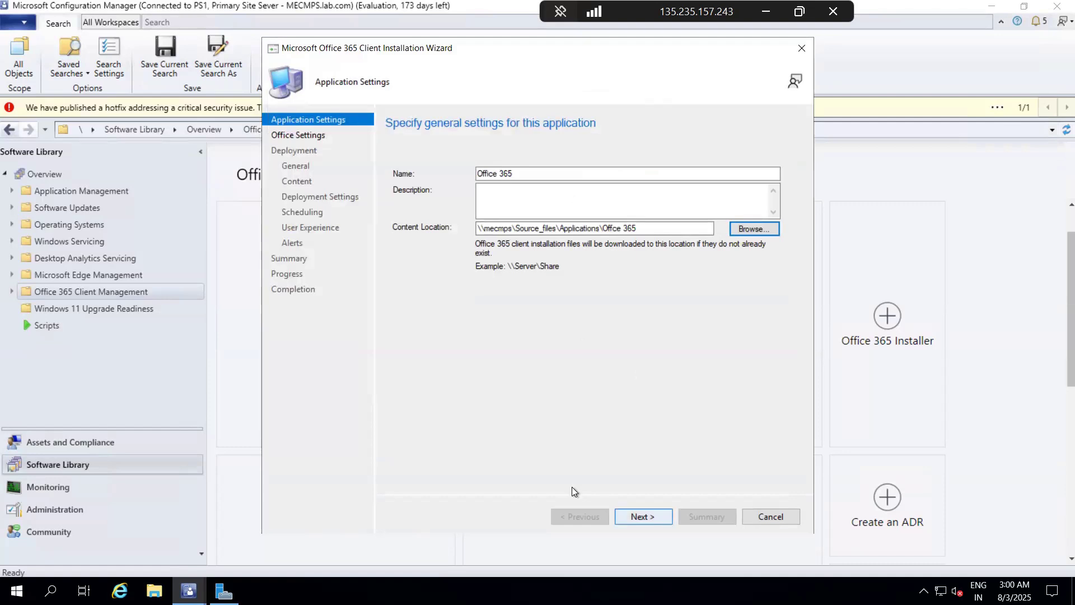
key("Return")
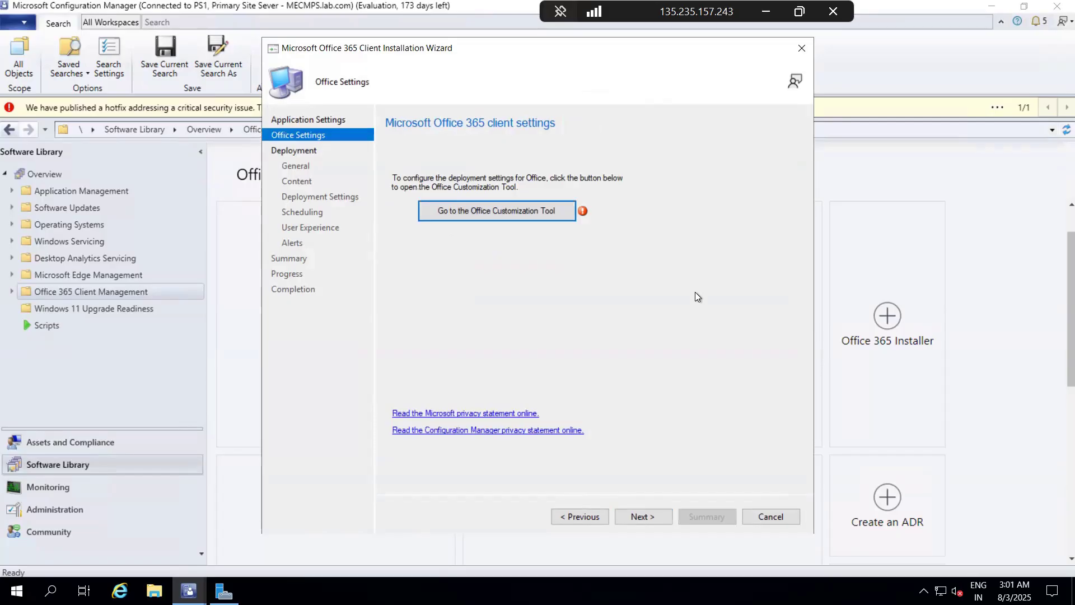
Step: Open the Office Customization Tool in a maximized window and choose Microsoft 365 Apps for enterprise as the Office suite
left_click(515, 214)
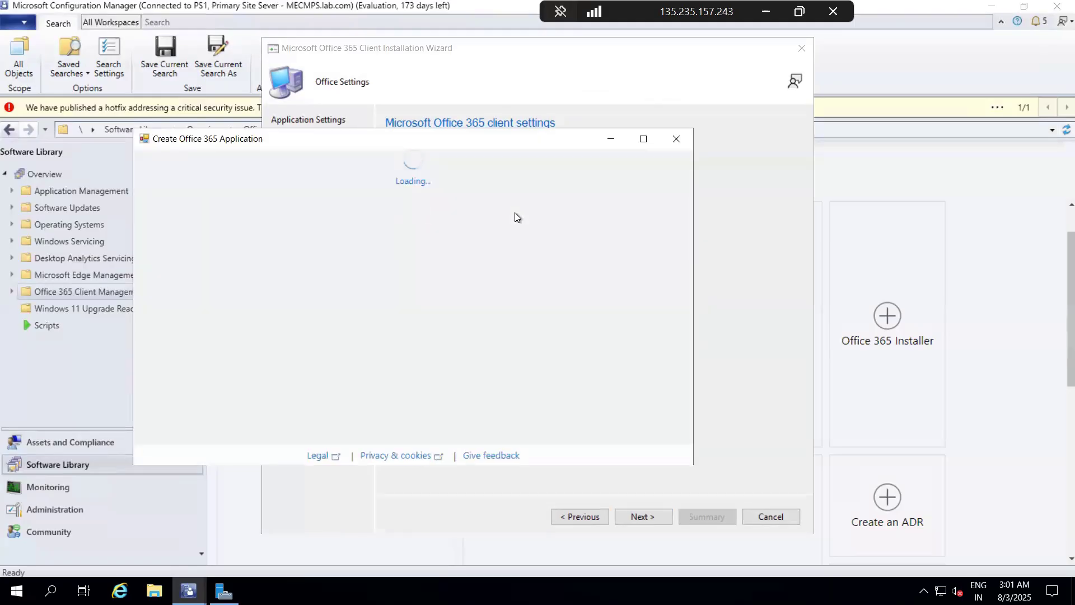
left_click(642, 140)
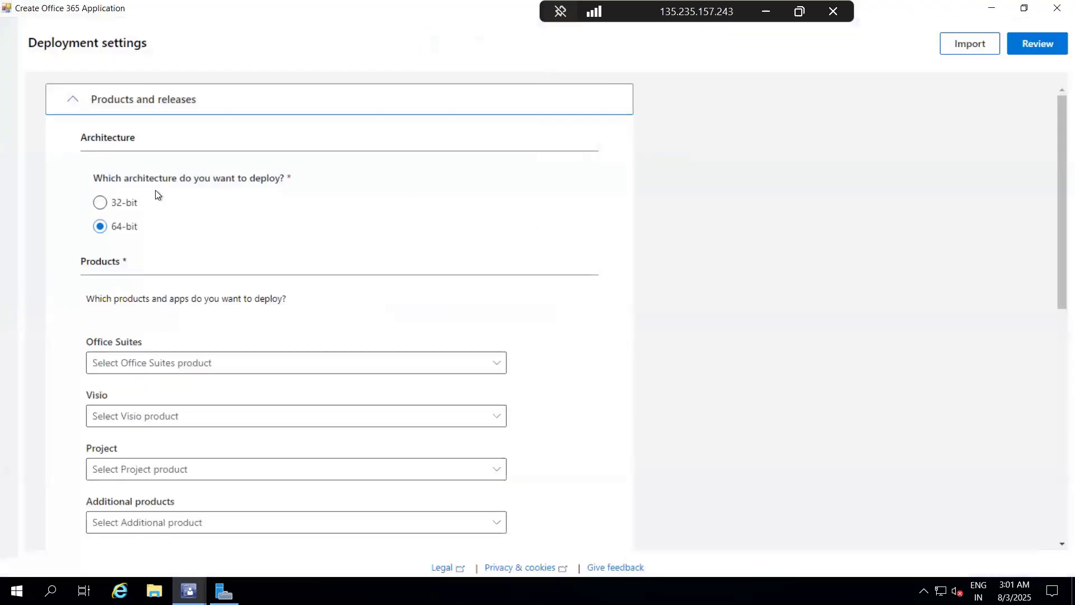
scroll(187, 264, "down", 2)
left_click(188, 269)
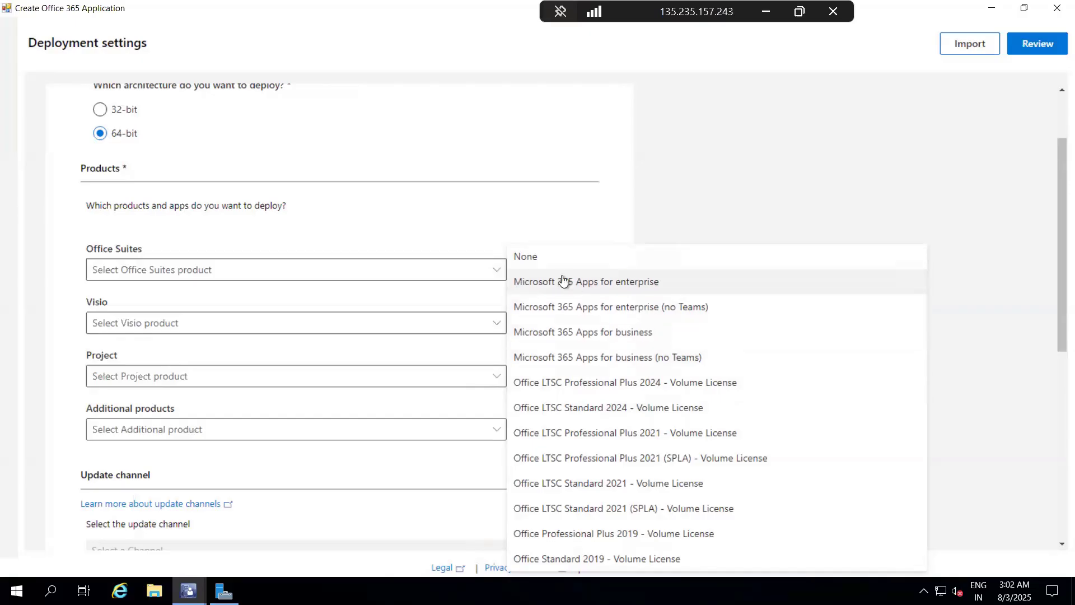
left_click(583, 287)
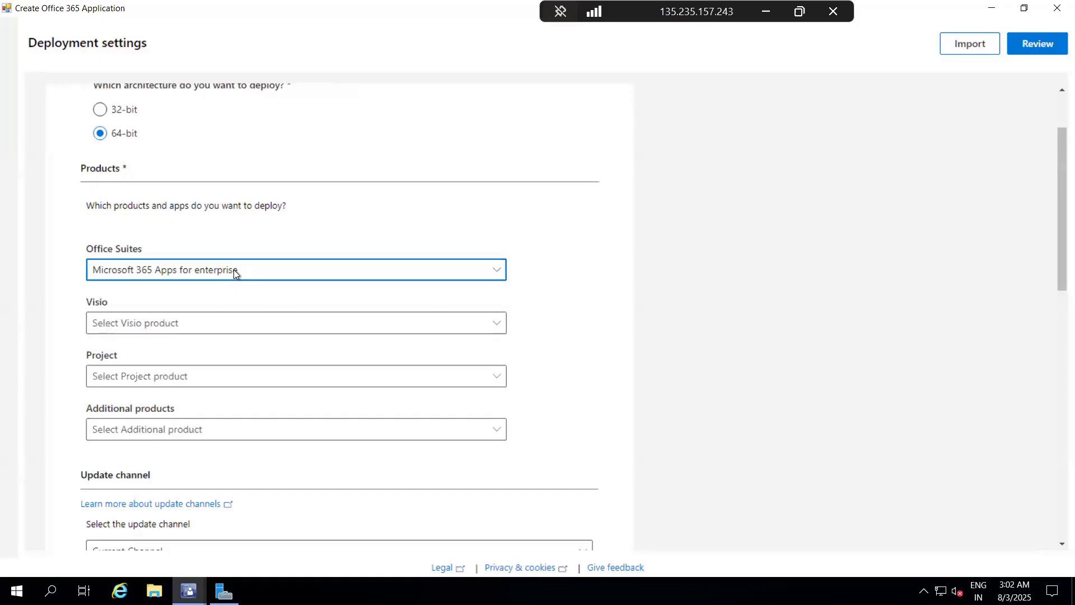
Step: Examine the available Visio and Project products, keeping None for Visio and leaving Project unselected
scroll(233, 270, "down", 2)
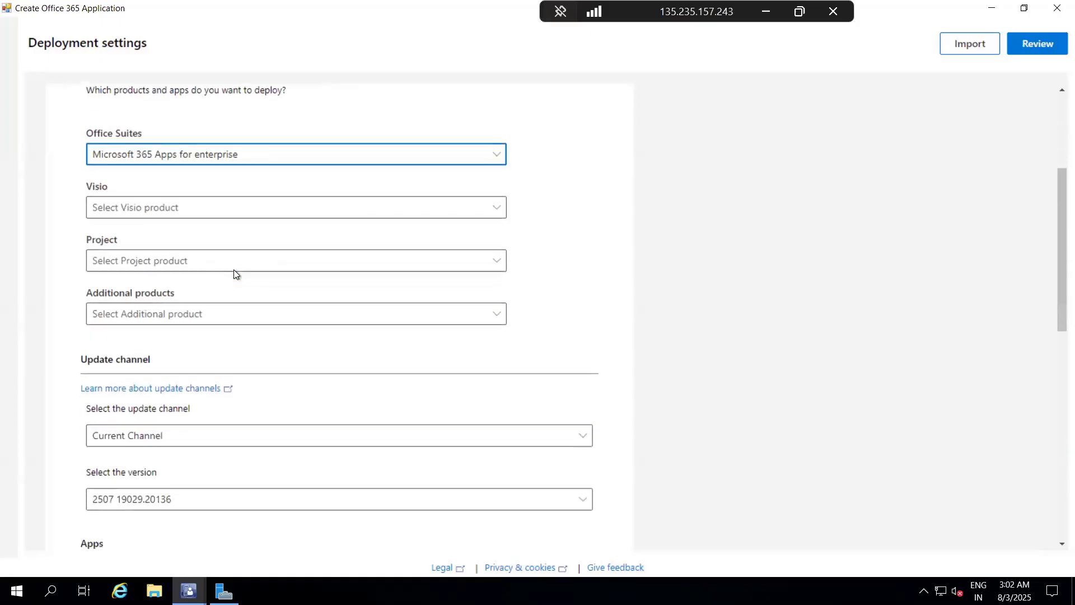
left_click(159, 214)
left_click(158, 215)
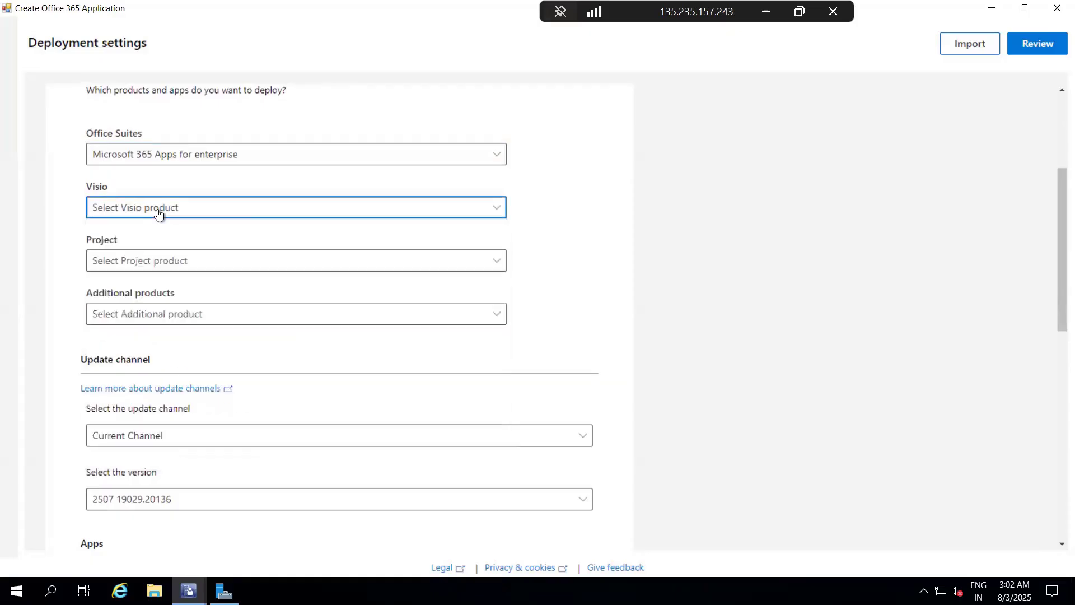
left_click(158, 214)
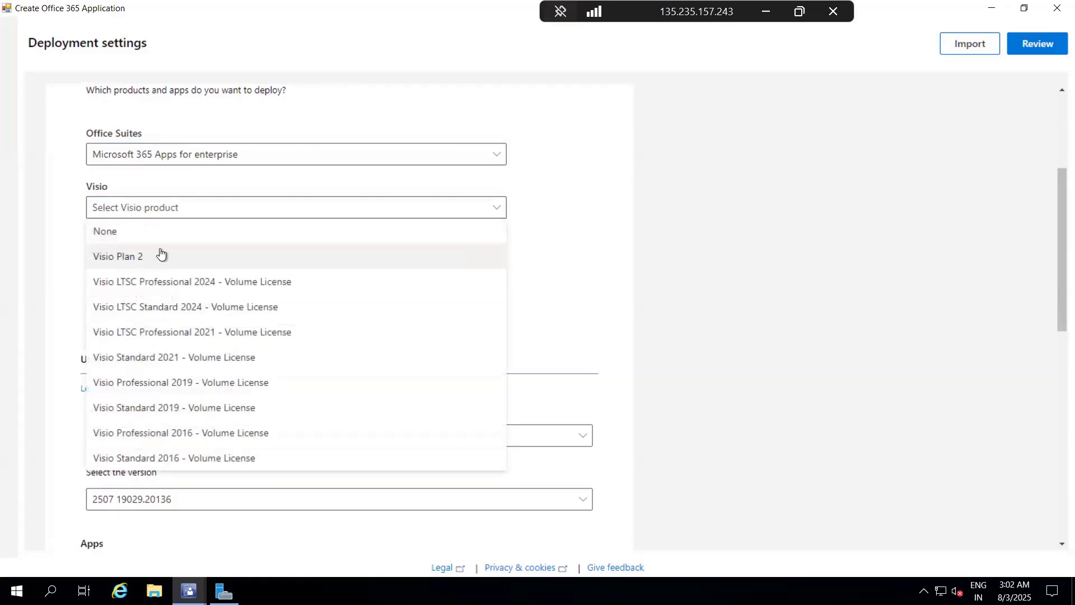
left_click(106, 227)
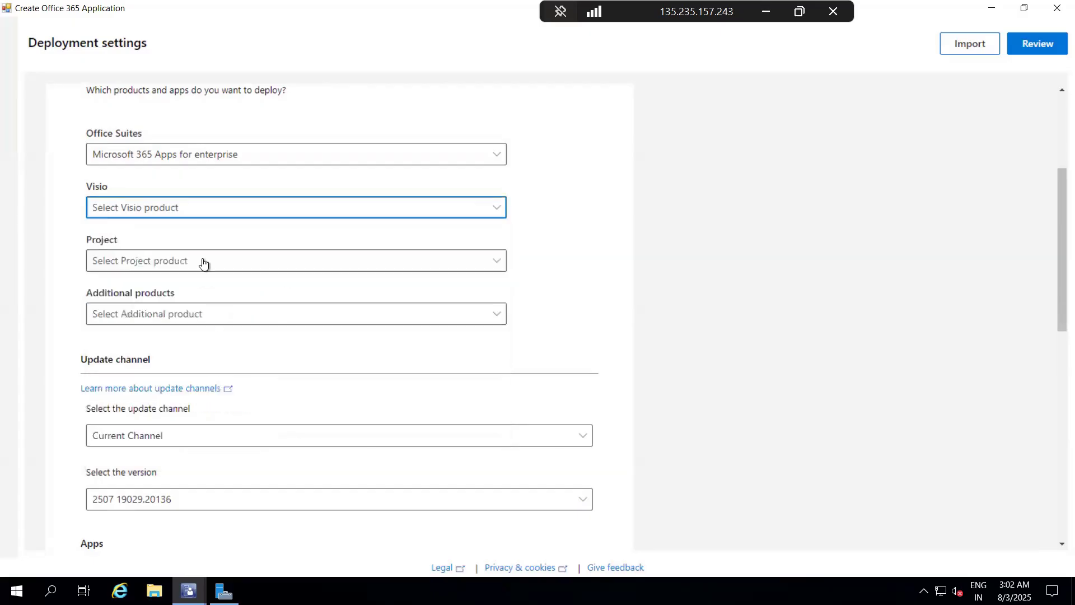
left_click(190, 265)
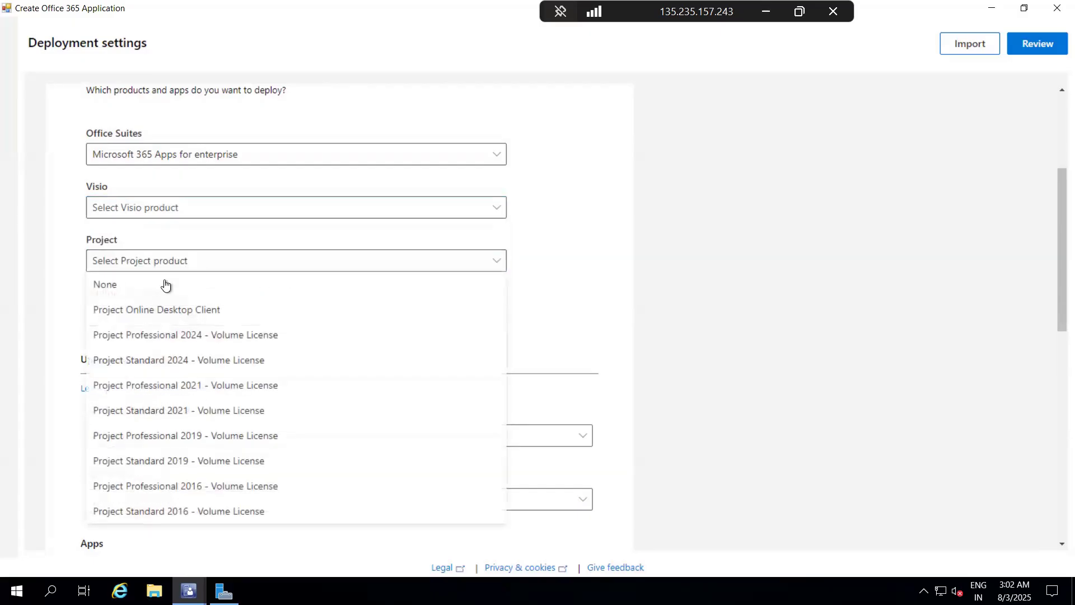
left_click(179, 260)
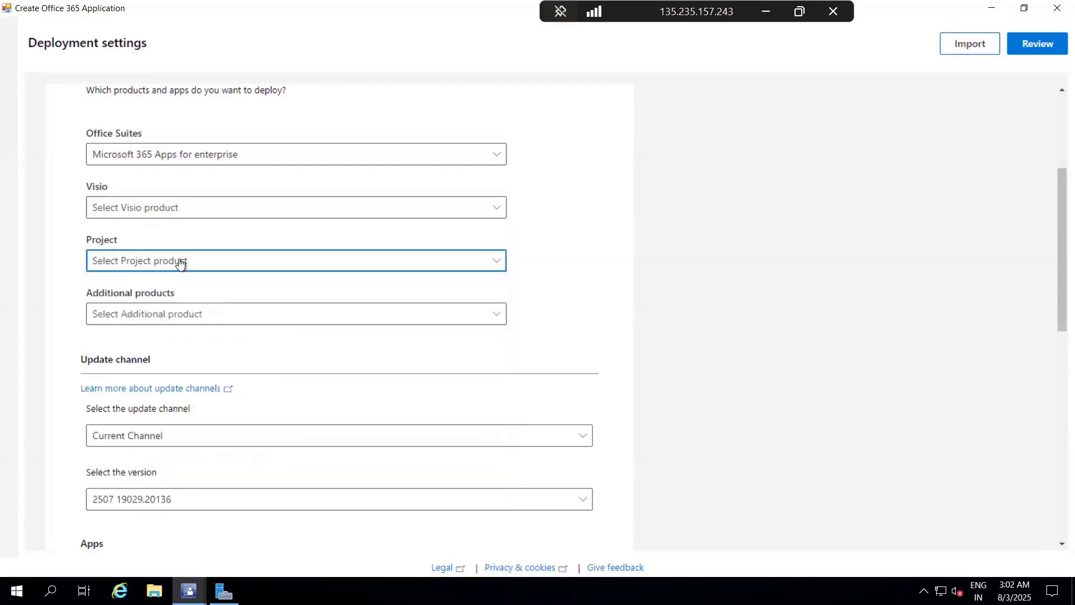
Step: Try Language pack as the additional product and set the choice back to None
left_click(166, 319)
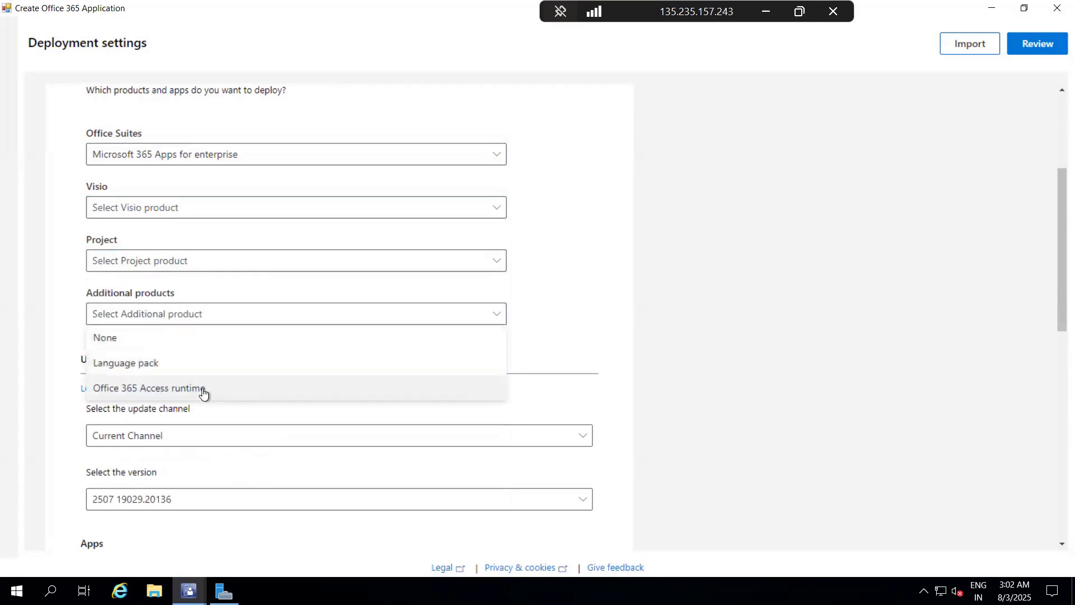
left_click(201, 362)
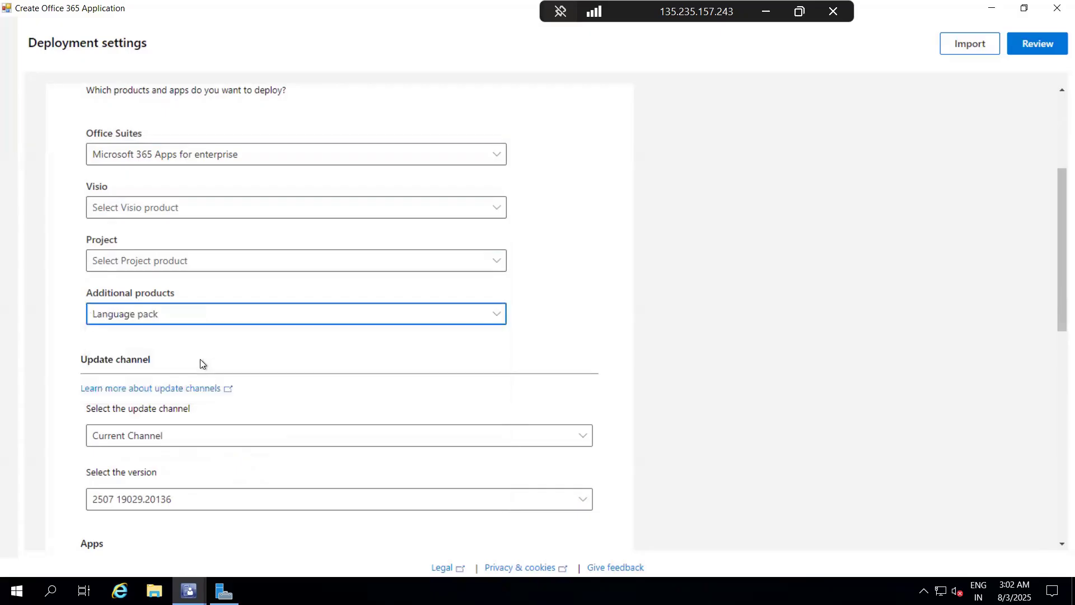
left_click(338, 320)
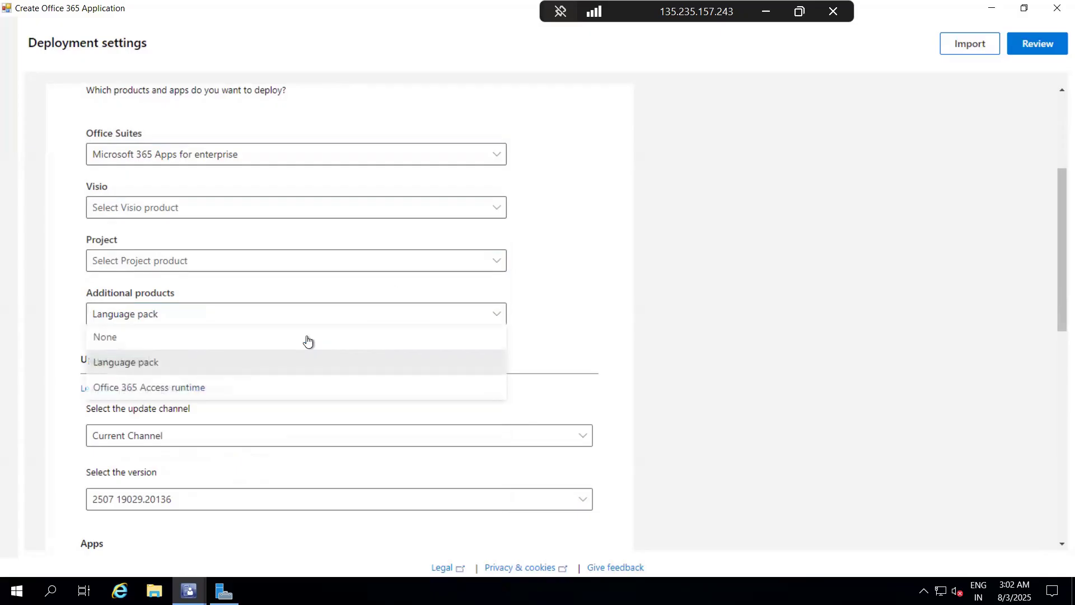
left_click(200, 337)
Step: Choose version 2507 19029.20136 for the Current Channel updates
scroll(420, 327, "down", 1)
scroll(422, 329, "down", 3)
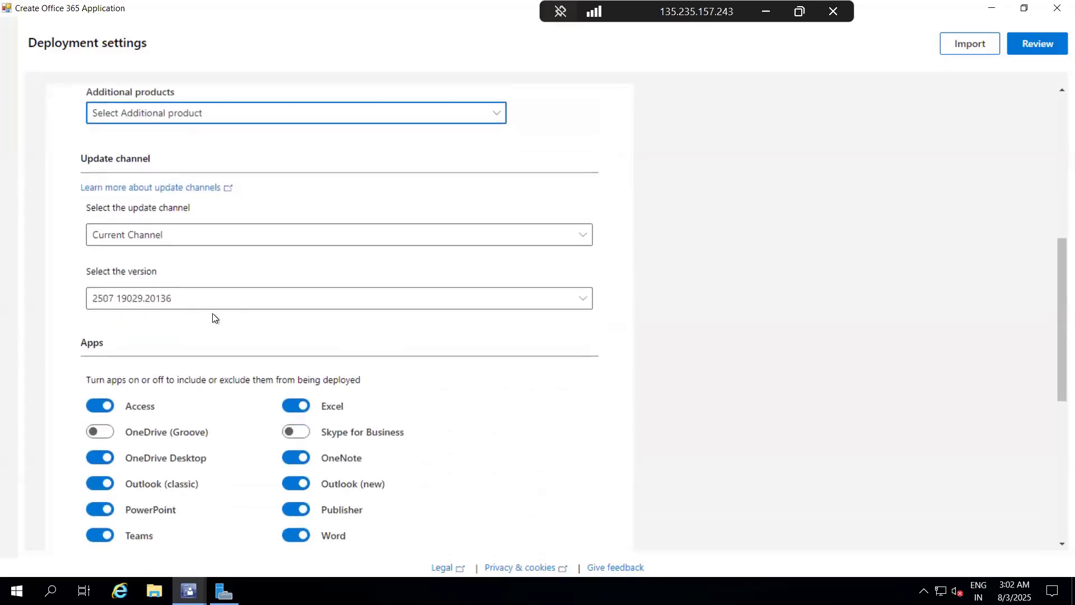
left_click(175, 301)
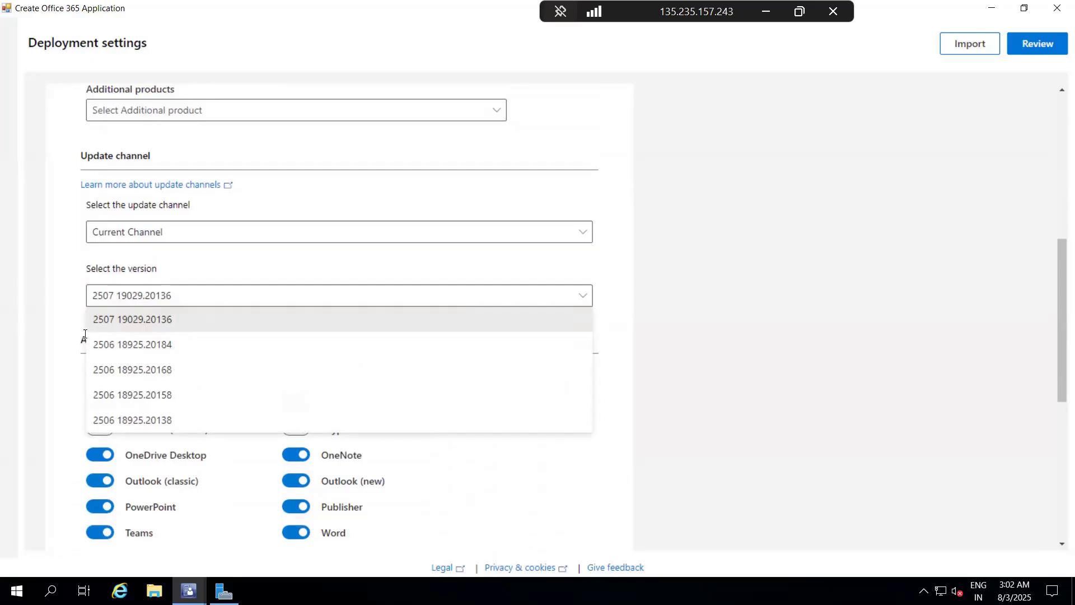
left_click(131, 320)
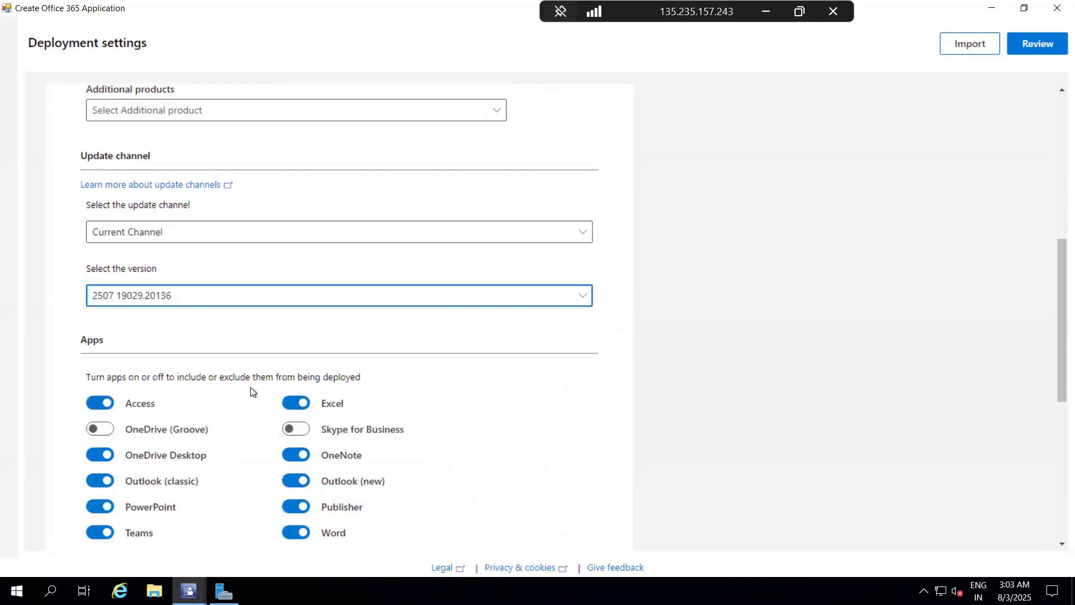
Step: Exclude Access, Teams, OneNote, Publisher and Outlook (new) from the deployed apps
scroll(250, 387, "down", 1)
scroll(252, 391, "down", 1)
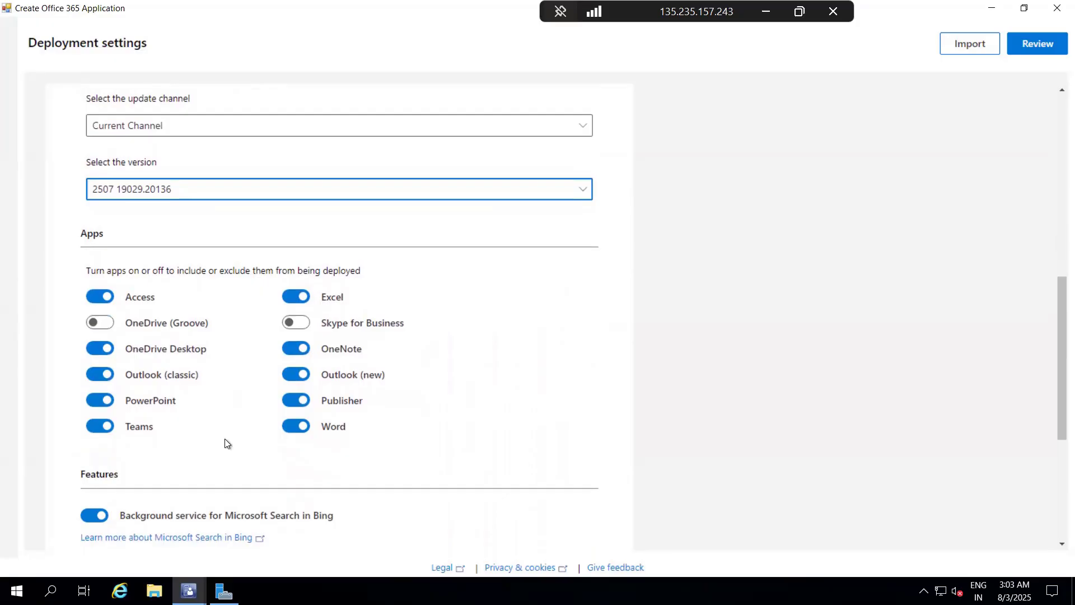
left_click(98, 299)
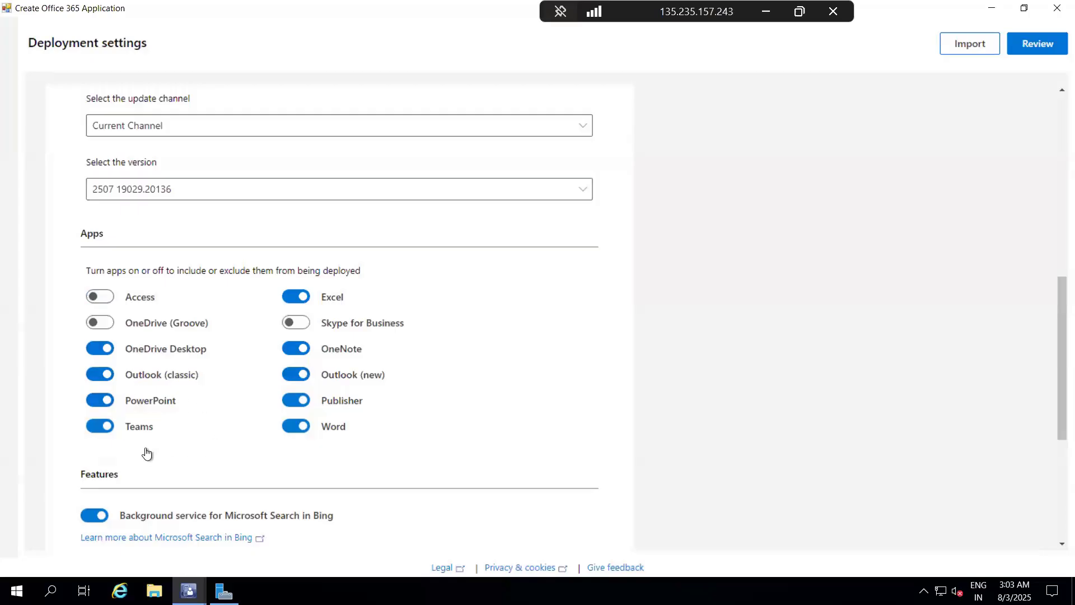
left_click(102, 430)
left_click(295, 350)
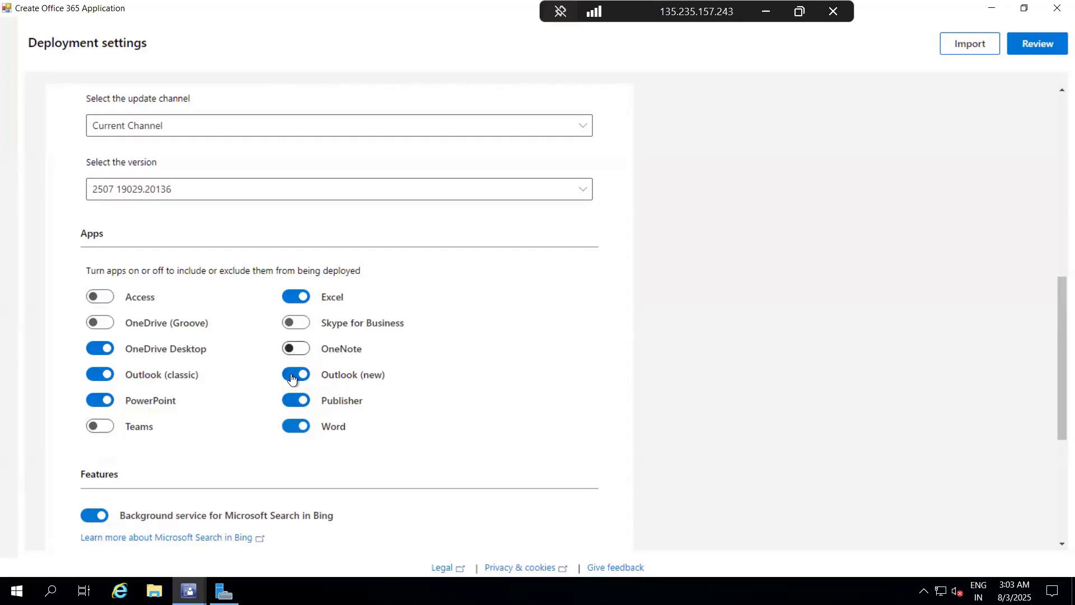
left_click(290, 402)
left_click(289, 376)
Step: Continue to the Language section and choose English (United States) as the primary language
scroll(368, 428, "down", 3)
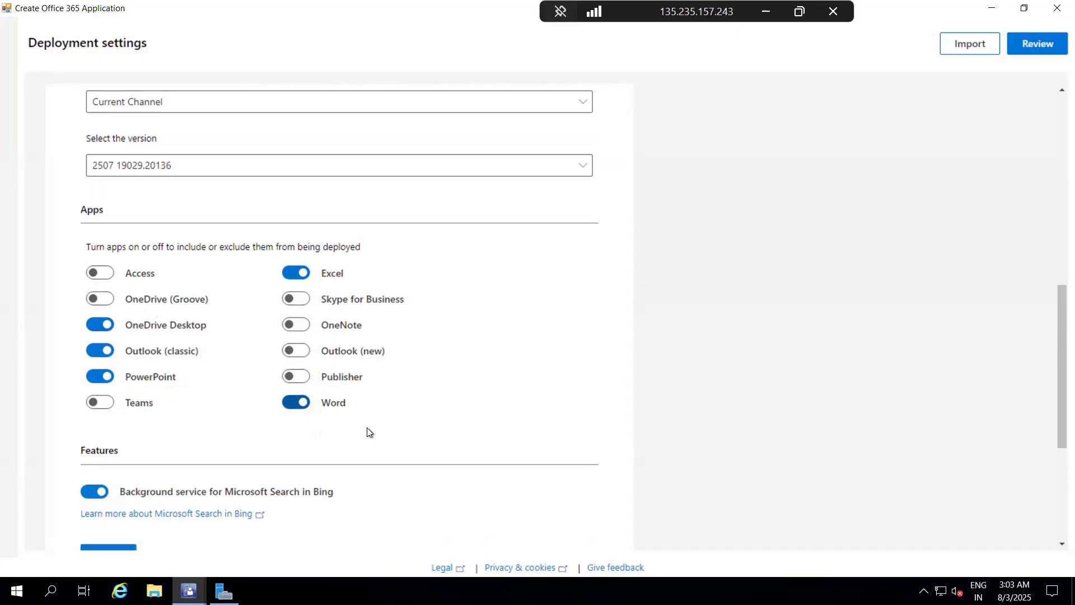
scroll(367, 427, "down", 1)
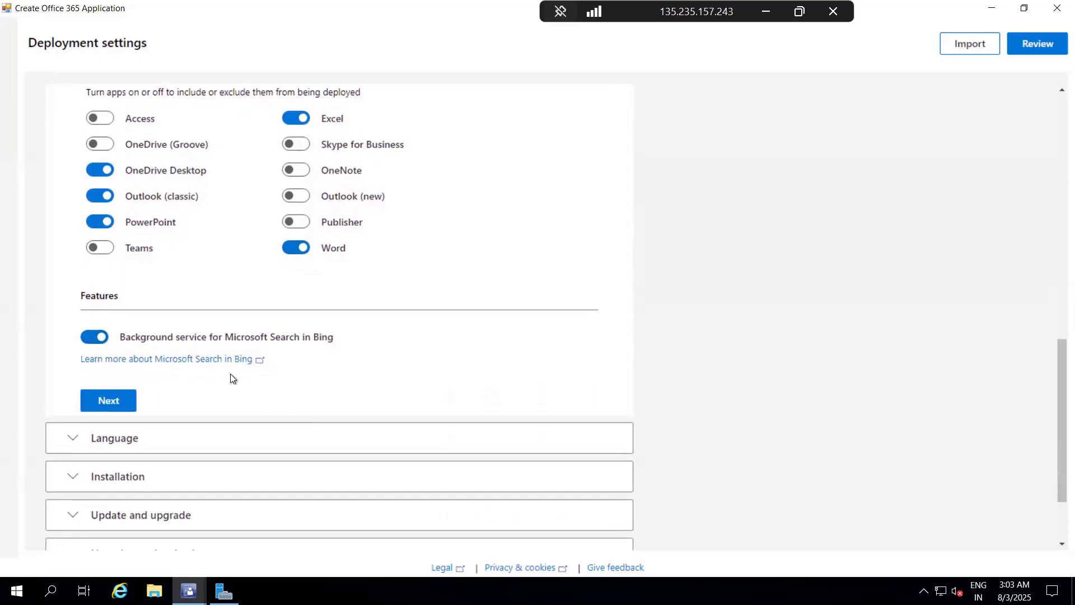
scroll(231, 375, "down", 2)
left_click(84, 336)
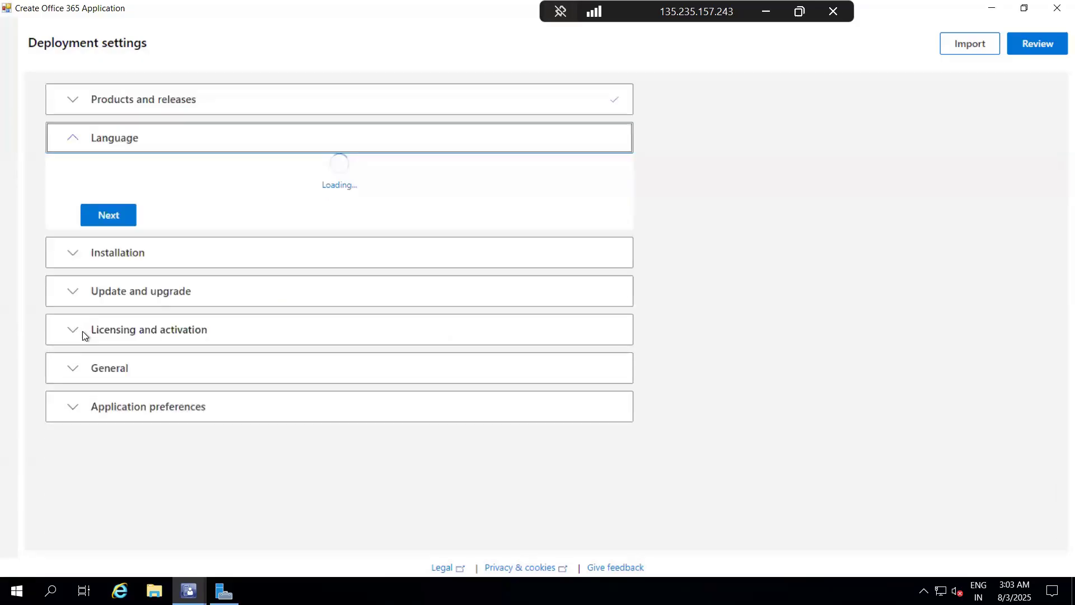
left_click(177, 245)
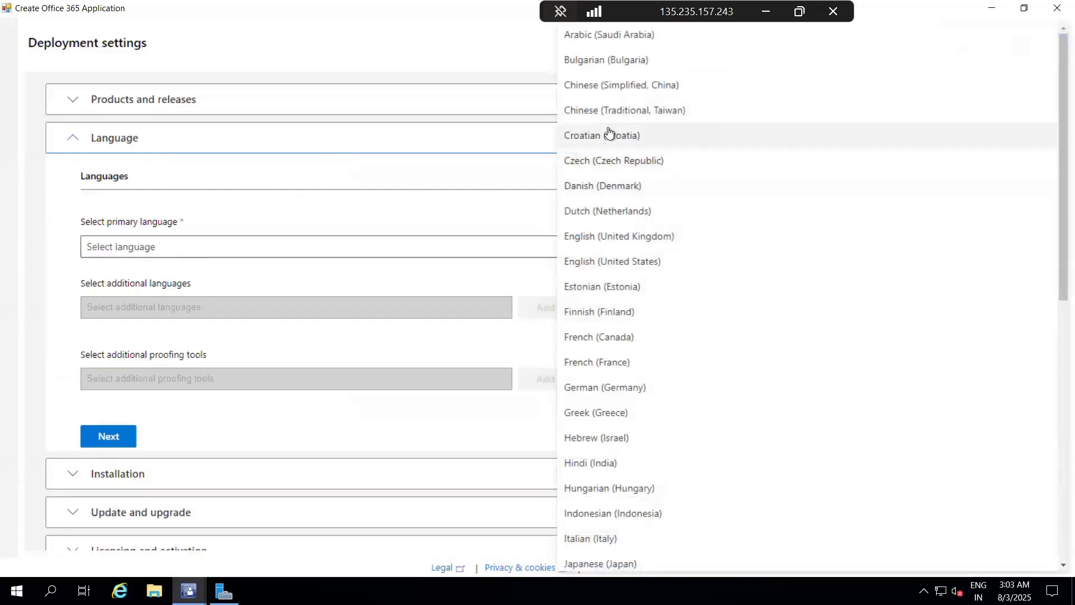
scroll(623, 390, "down", 10)
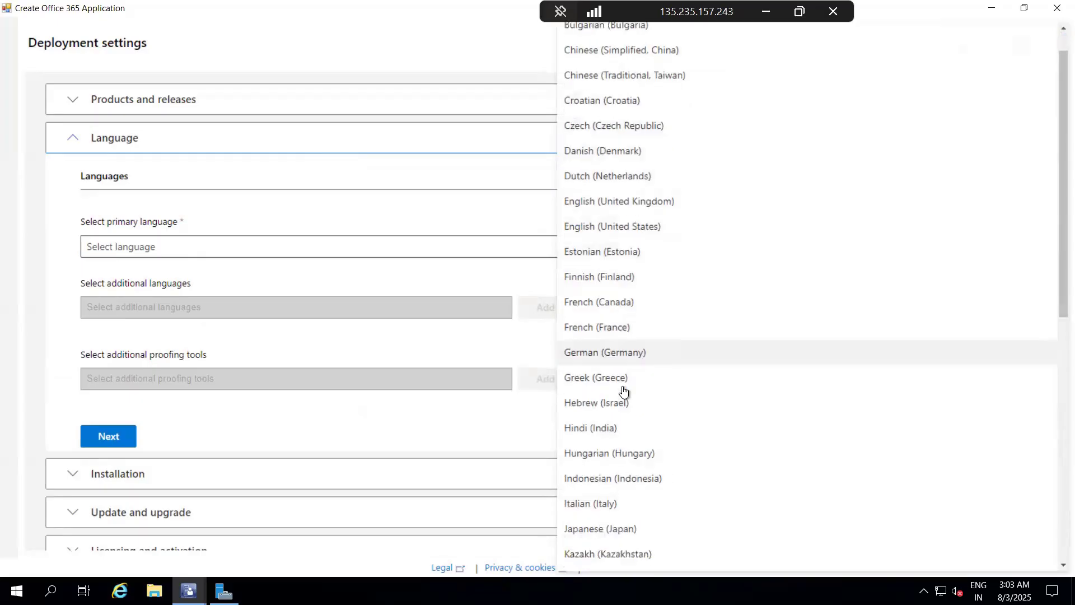
scroll(623, 390, "down", 10)
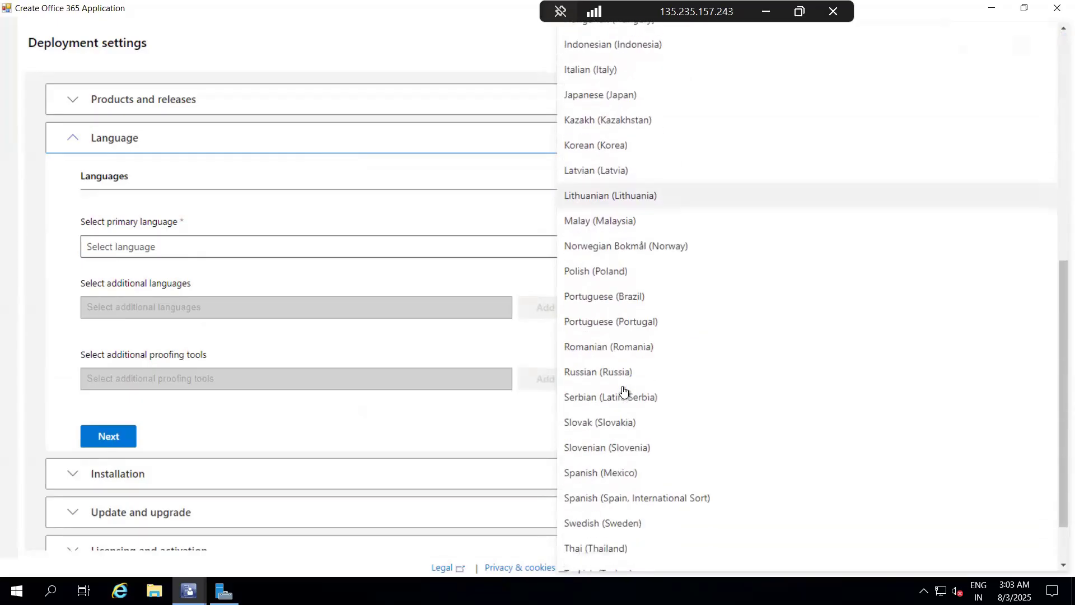
scroll(623, 390, "up", 20)
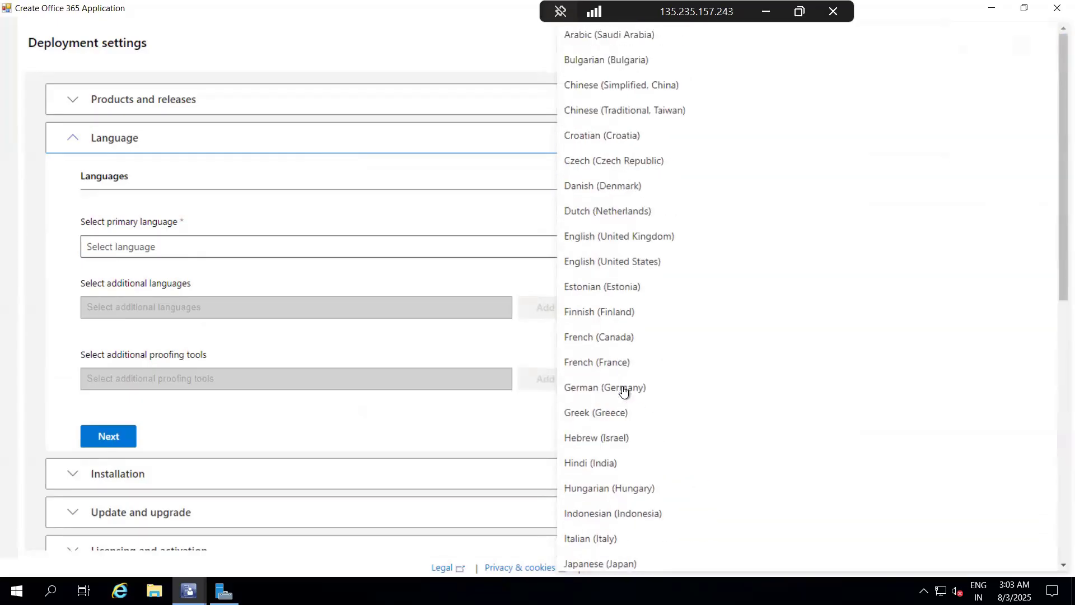
left_click(633, 263)
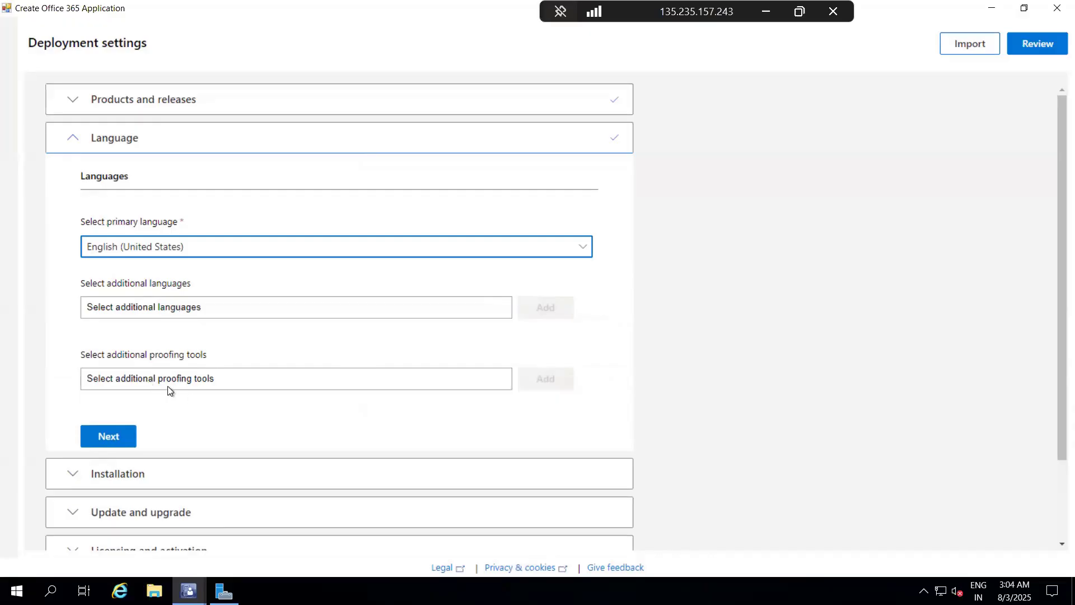
Step: Continue to the Installation section, enable shutting down running applications and proceed to Update and upgrade
scroll(253, 392, "down", 3)
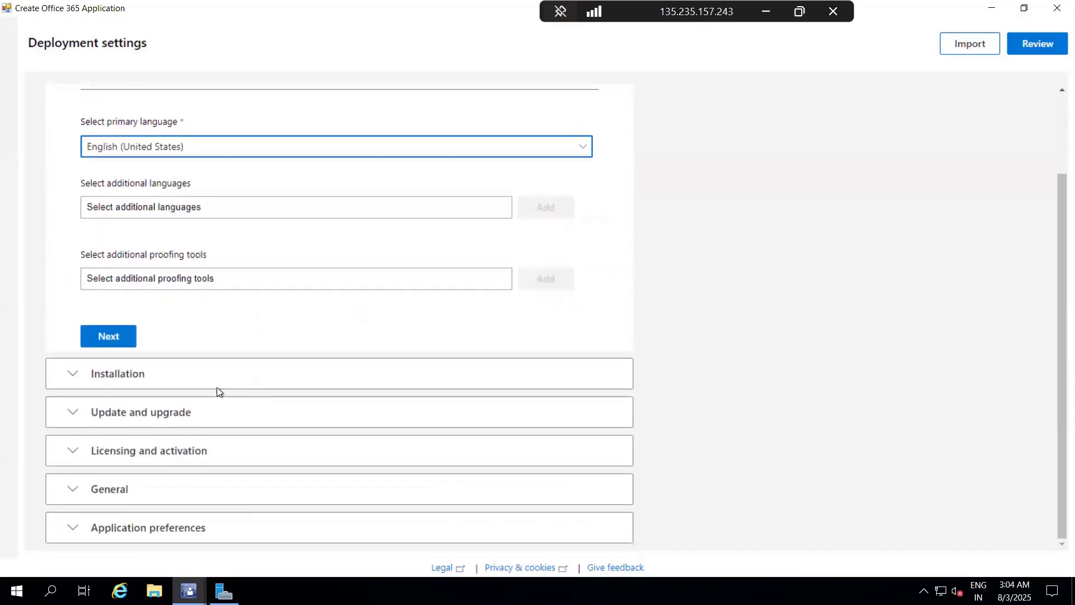
left_click(127, 334)
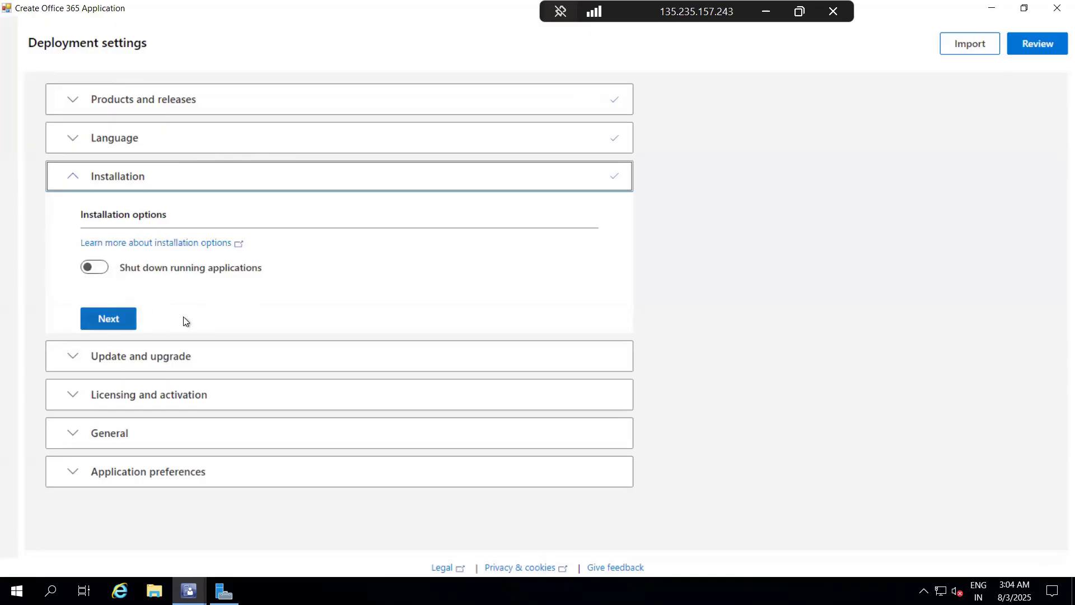
left_click(105, 274)
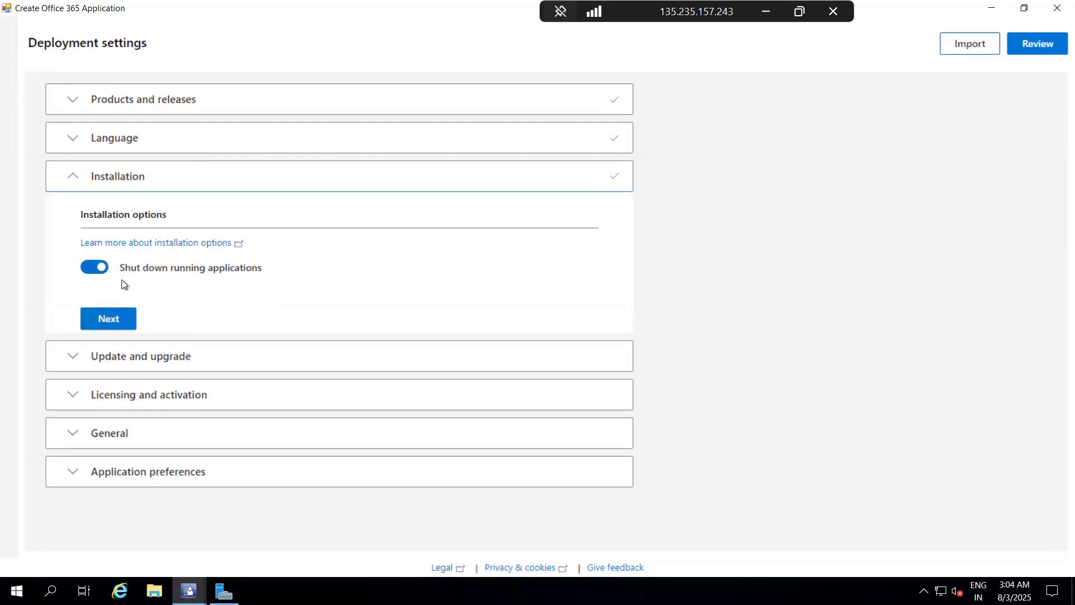
left_click(94, 328)
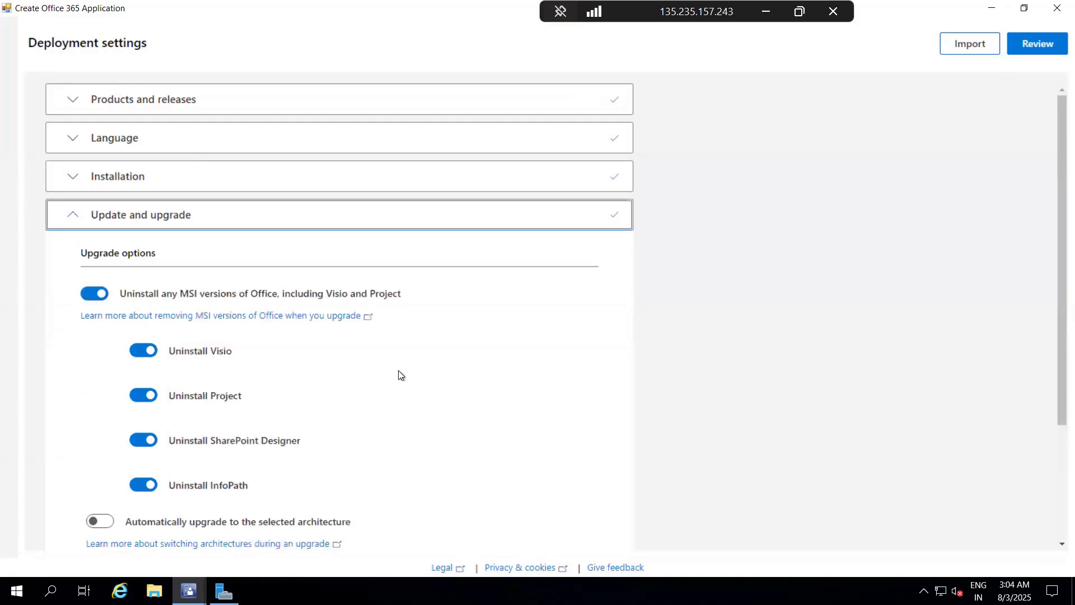
Step: Turn off uninstalling MSI versions of Office, including Visio and Project, in the upgrade options
scroll(401, 374, "down", 3)
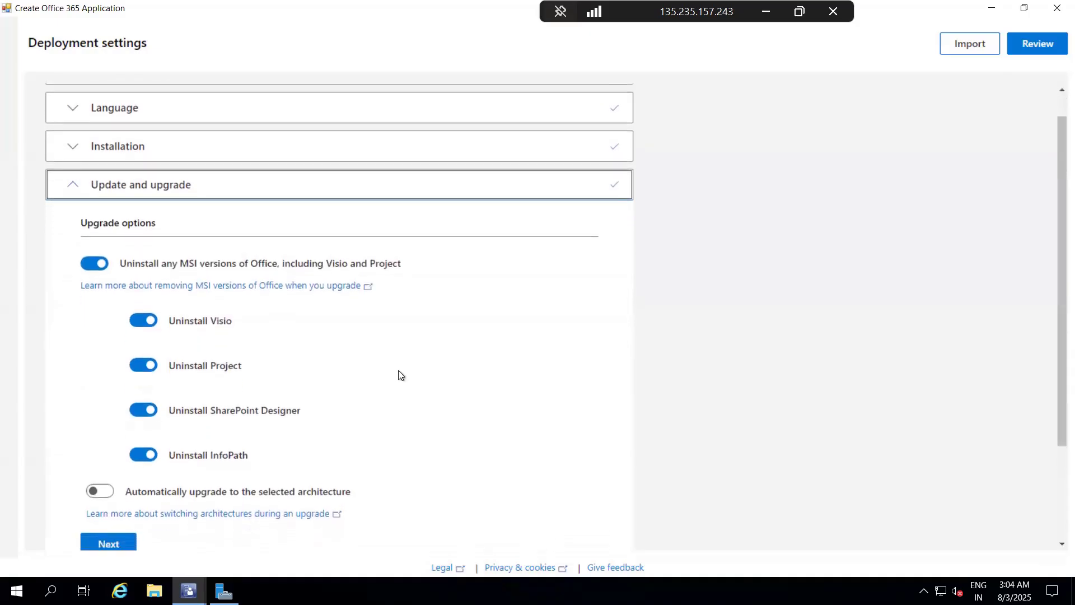
scroll(399, 375, "down", 2)
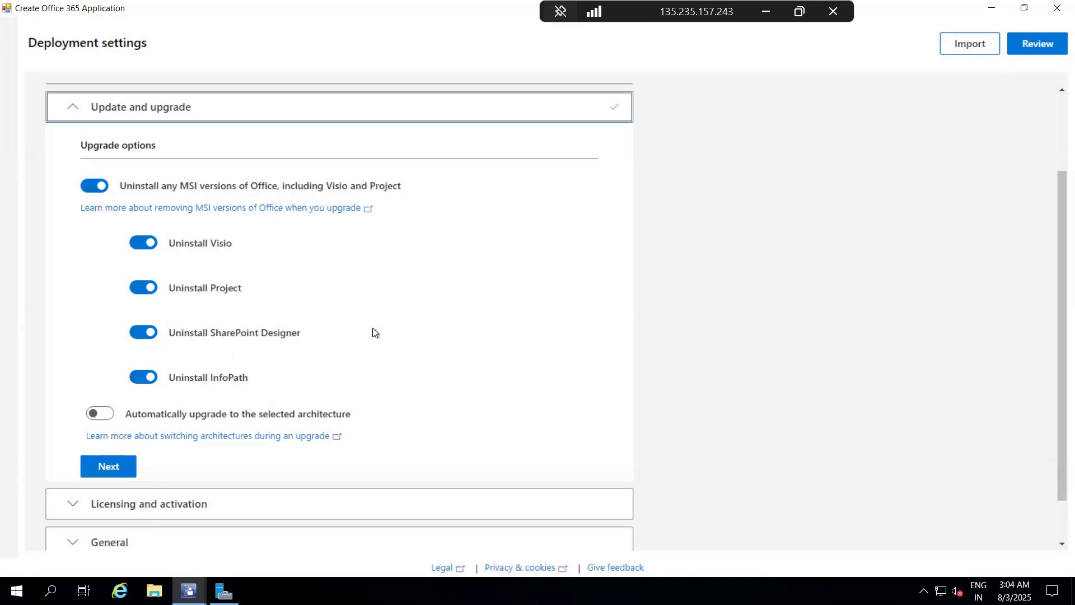
scroll(374, 332, "up", 1)
scroll(374, 331, "up", 2)
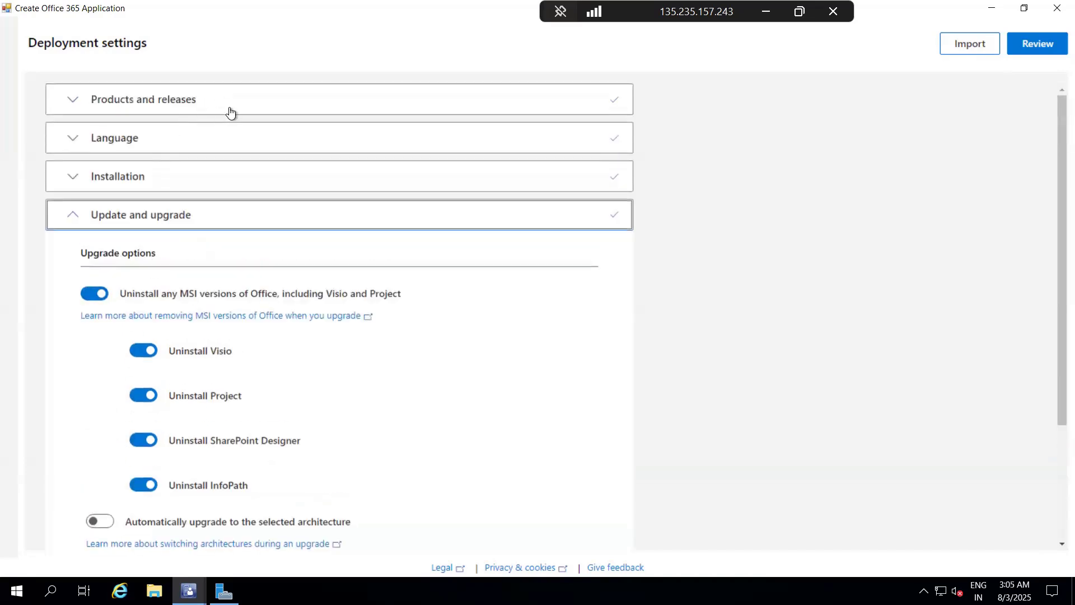
scroll(283, 335, "down", 5)
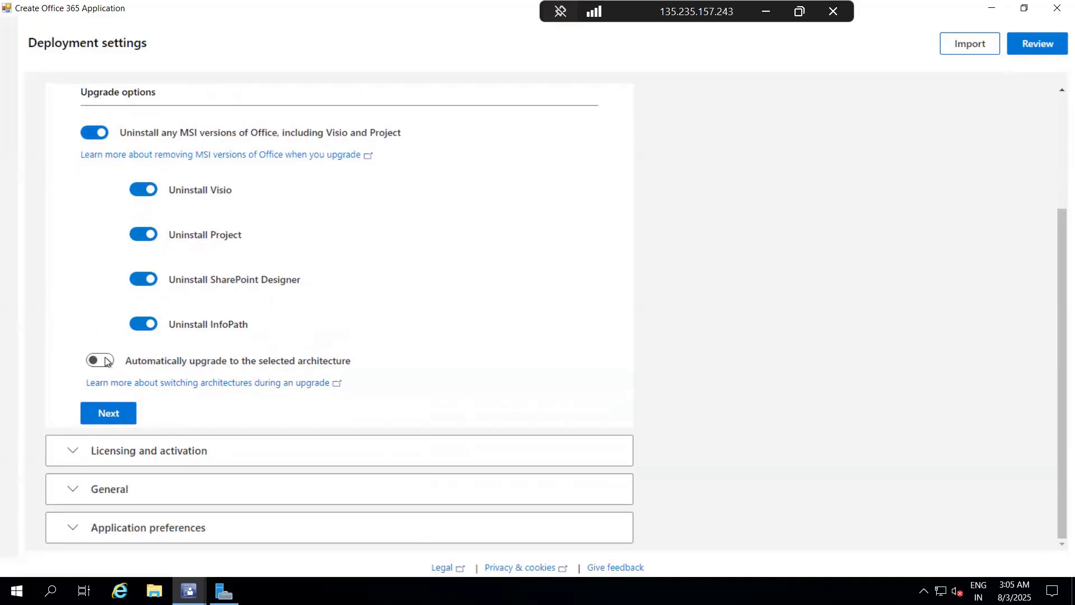
left_click(94, 133)
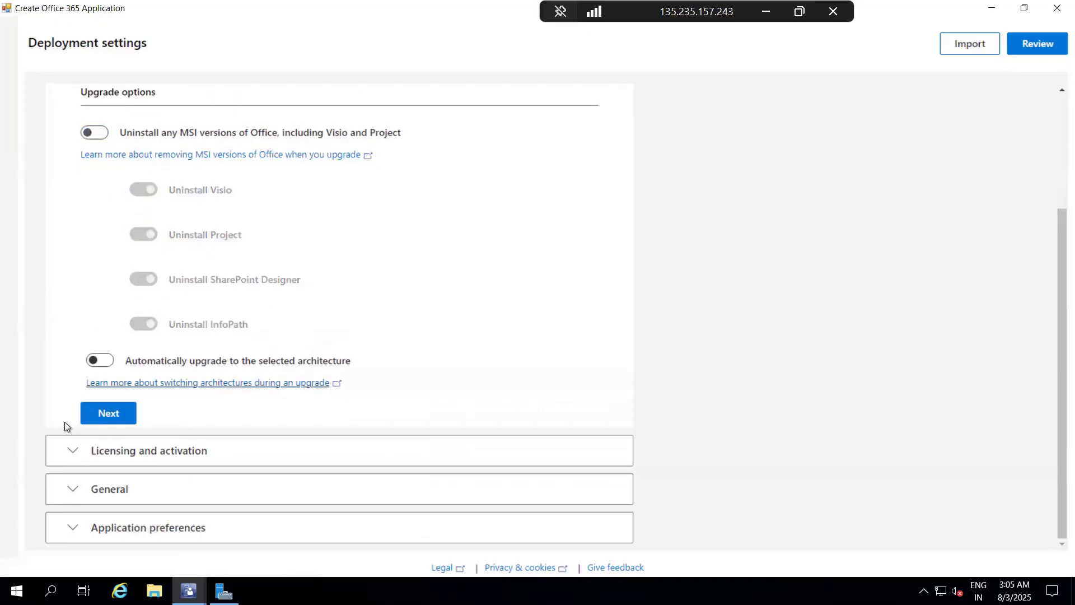
Step: Continue to Licensing and activation and enable automatic acceptance of the license terms
left_click(106, 413)
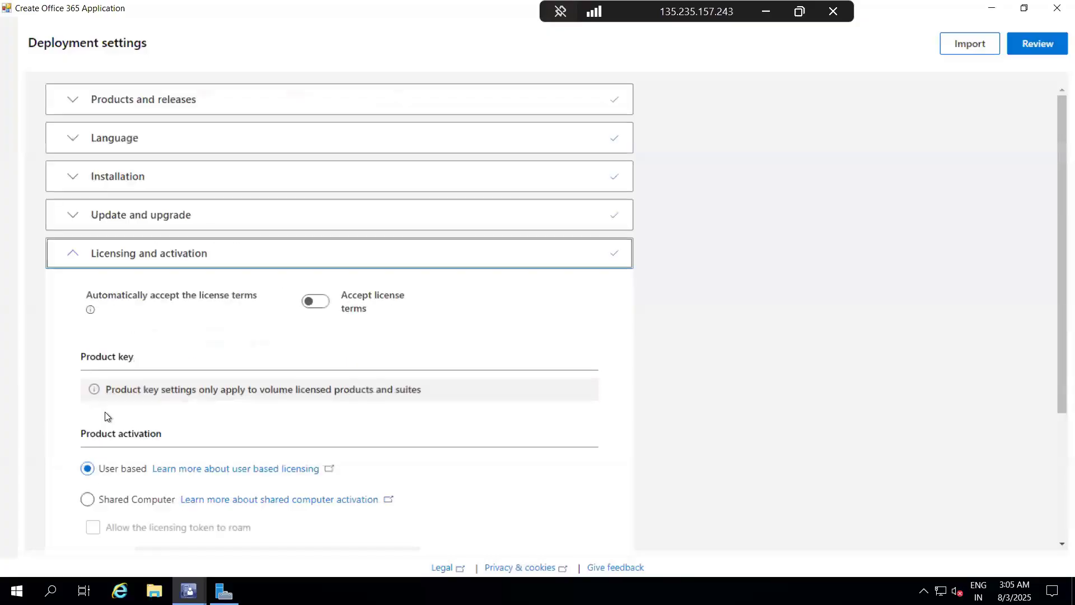
left_click(316, 301)
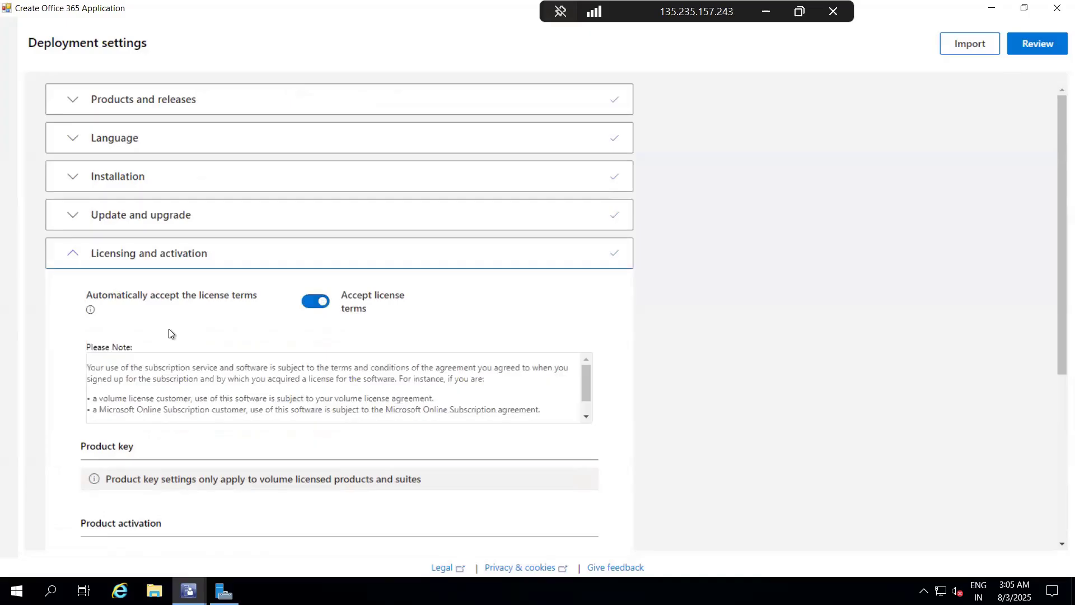
scroll(169, 330, "down", 5)
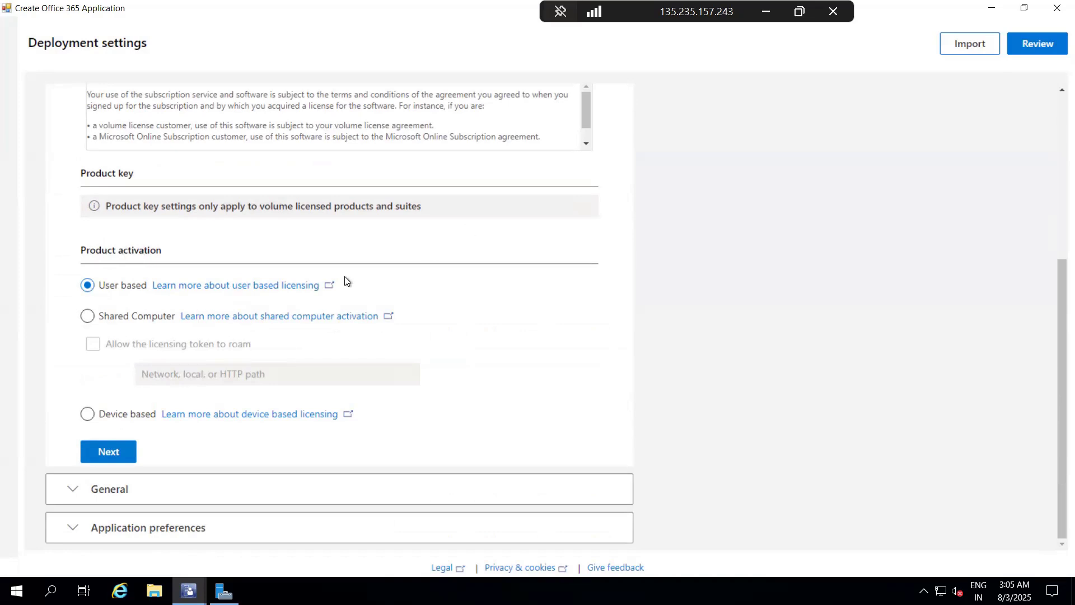
Step: Minimize the remote session, switch to Chrome and open the Microsoft 365 admin center's users page at admin.microsoft.com in a new tab
left_click(768, 15)
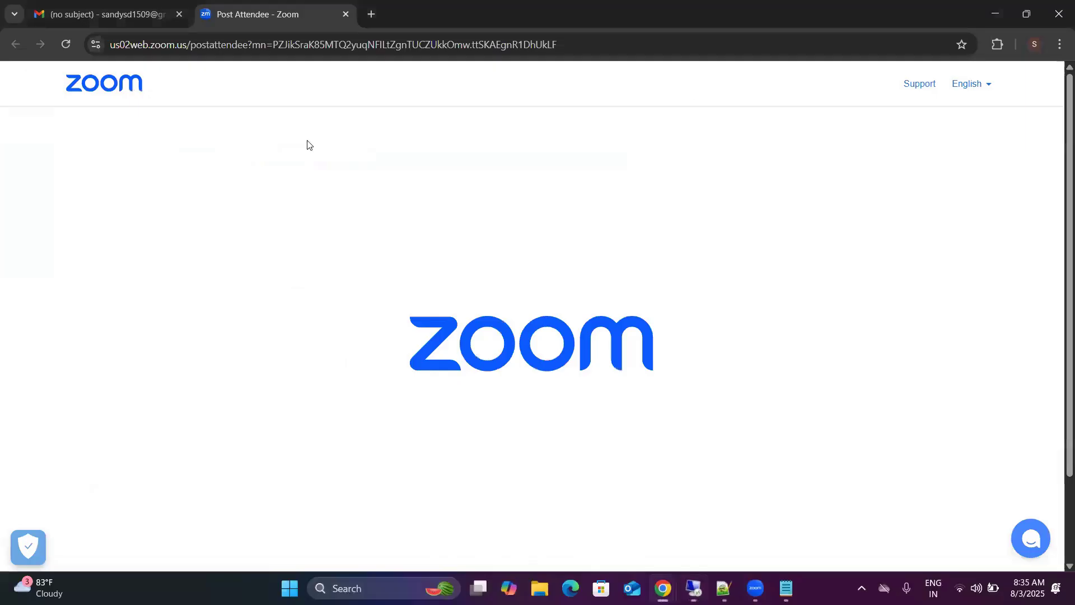
left_click(371, 14)
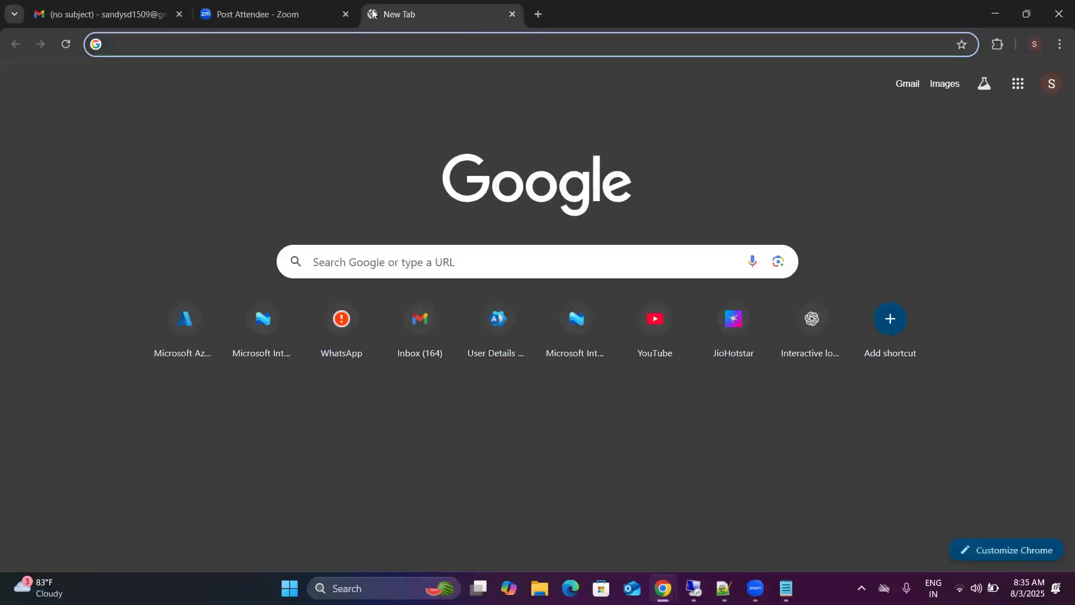
type("admin")
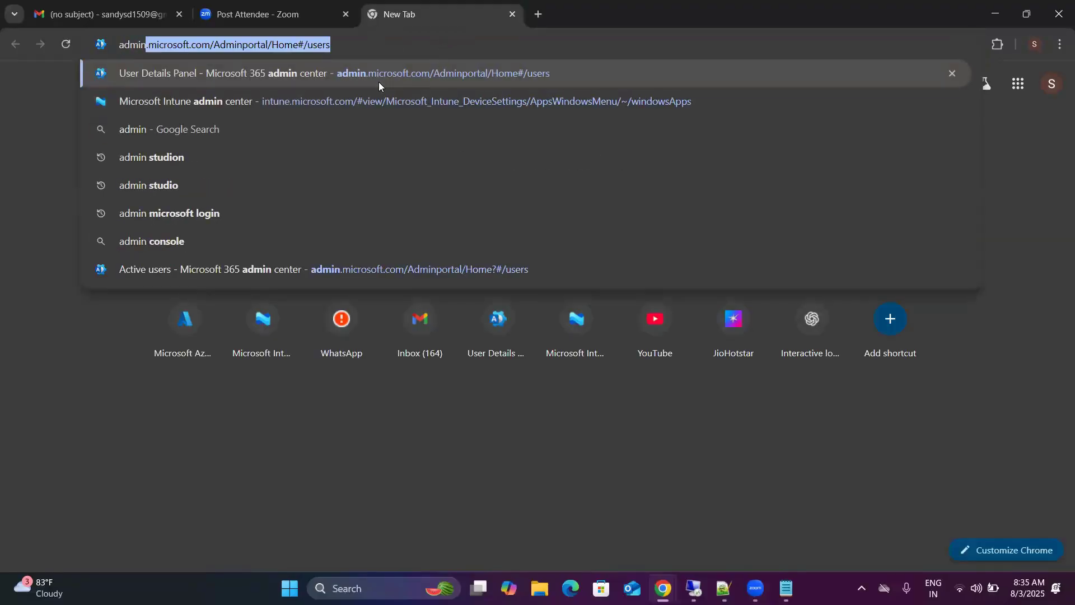
left_click(379, 82)
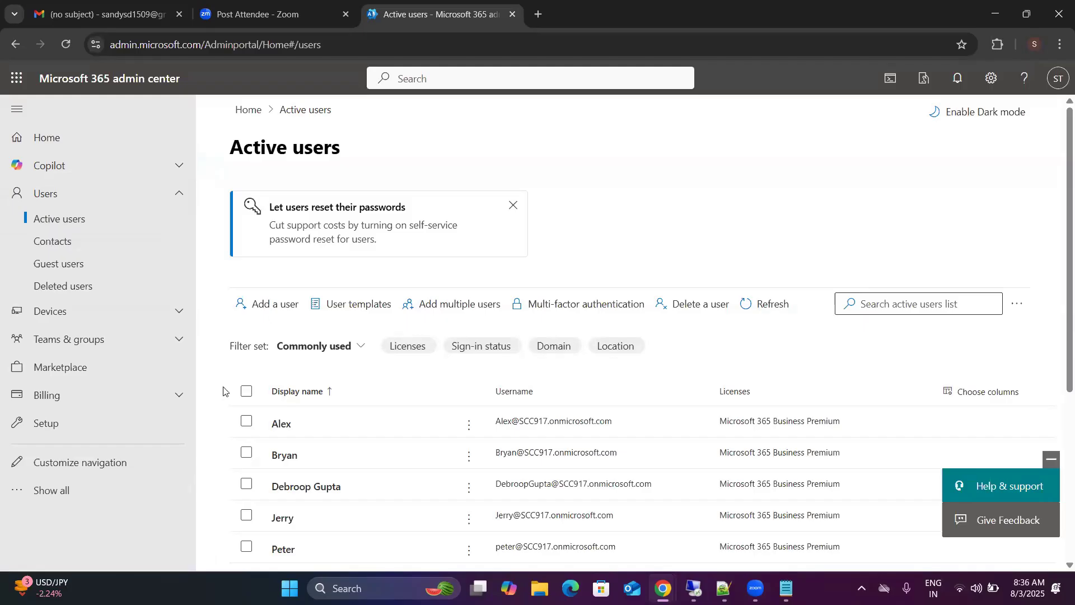
Step: Show all admin centers in the navigation, open the Microsoft Intune admin center with the signed-in account and dismiss the multifactor authentication notice
left_click(85, 496)
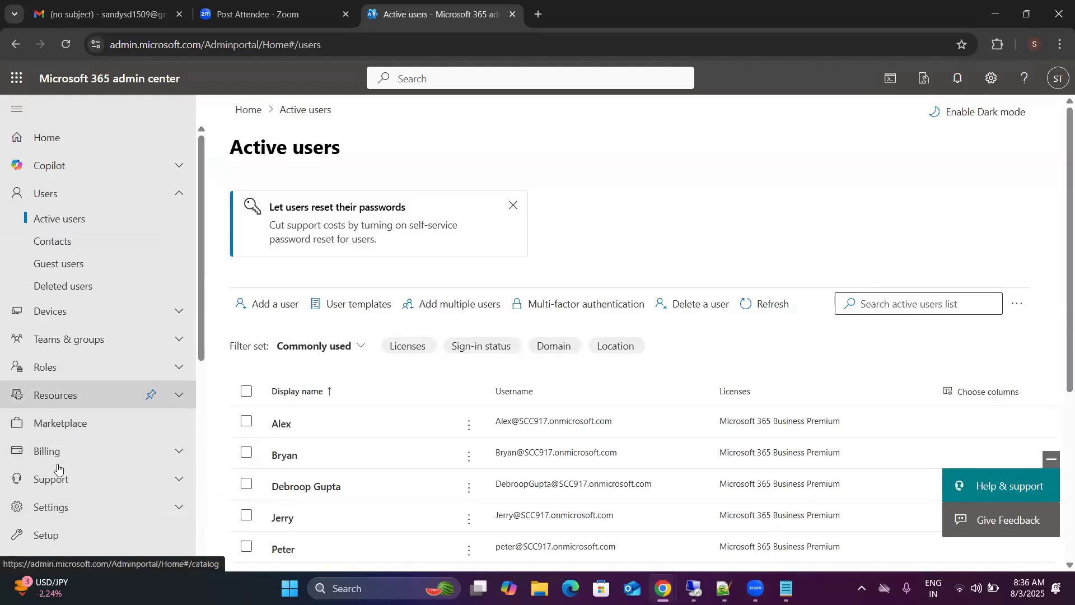
scroll(58, 467, "down", 7)
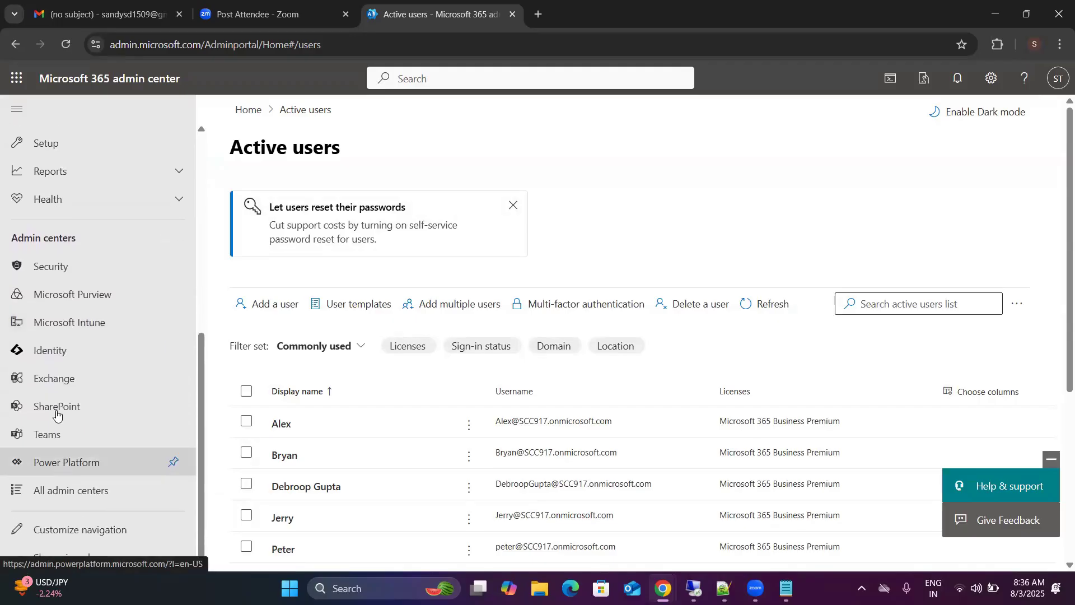
left_click(89, 322)
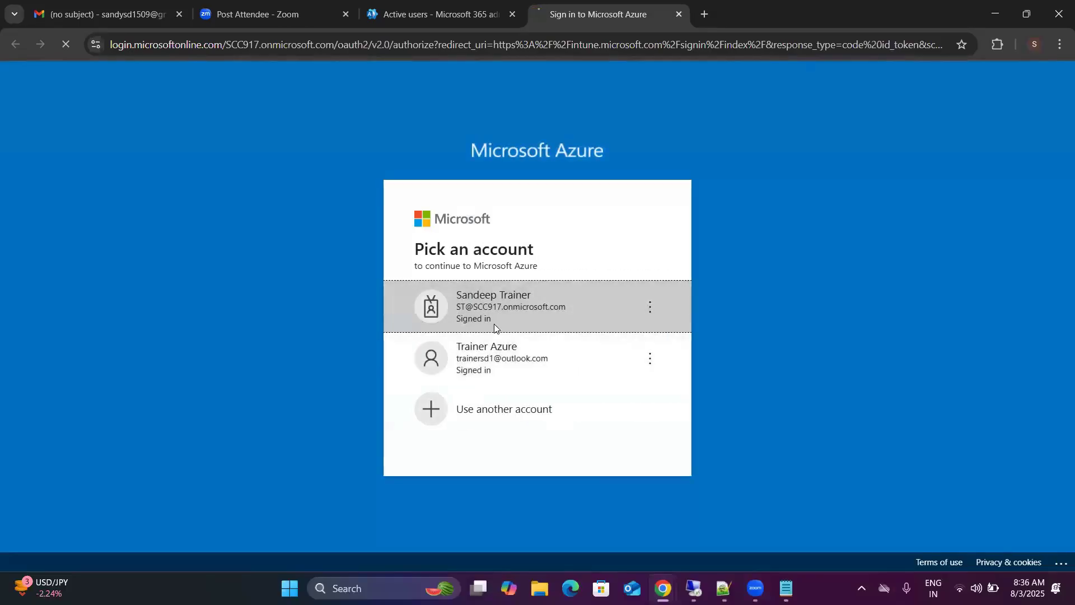
left_click(494, 324)
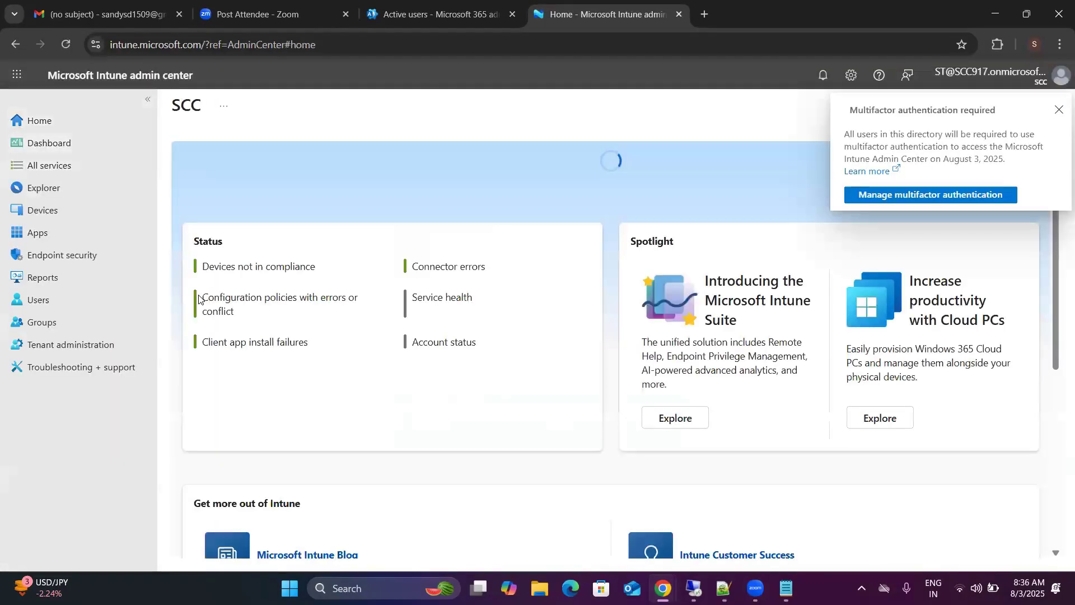
left_click(1059, 109)
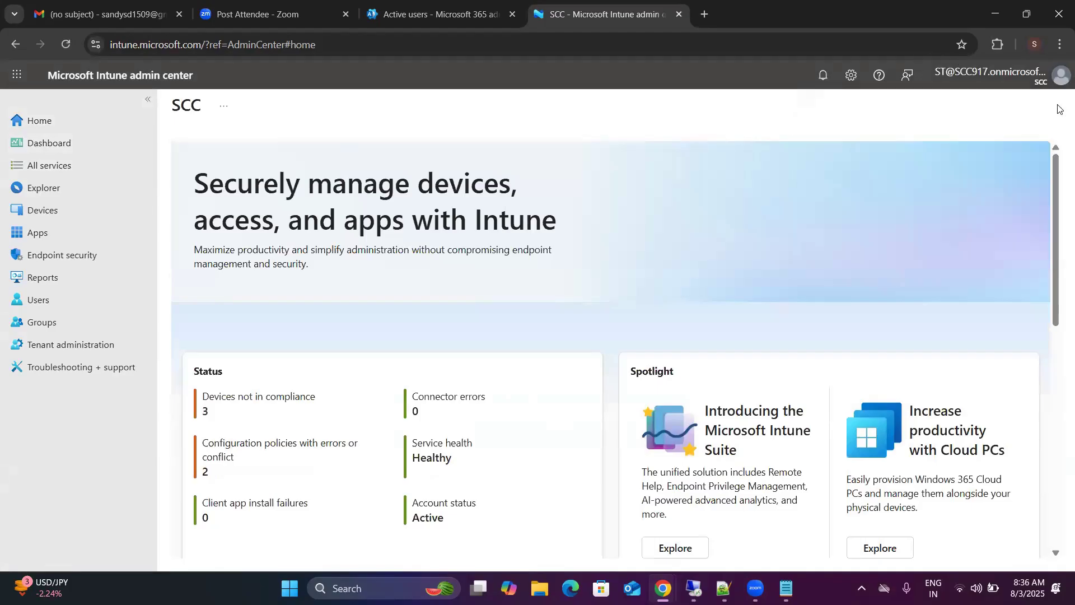
Step: View the Windows devices list and the Windows apps list in Intune
left_click(68, 216)
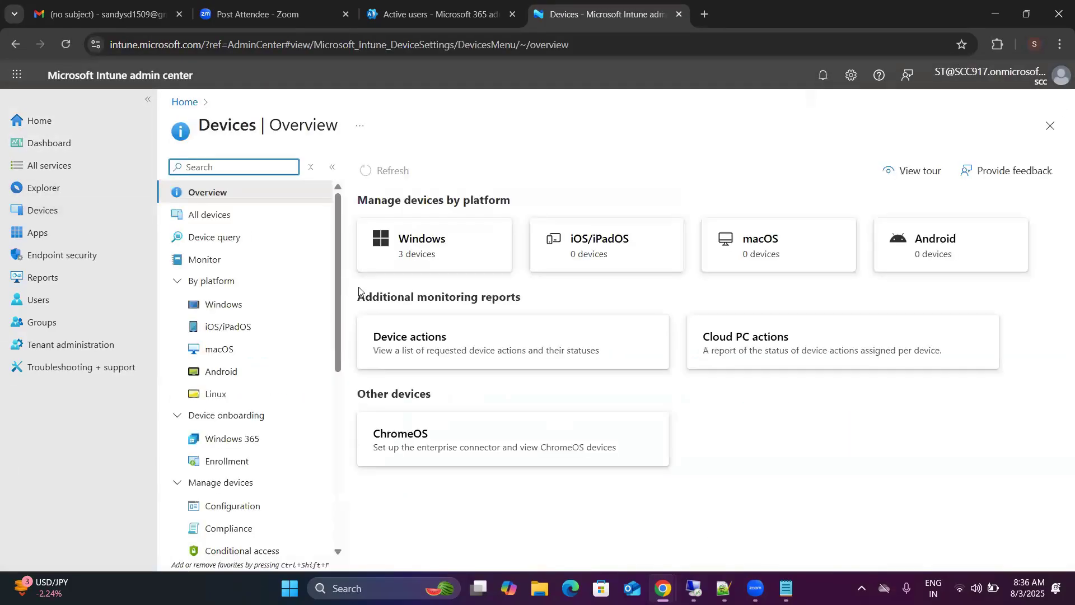
left_click(440, 238)
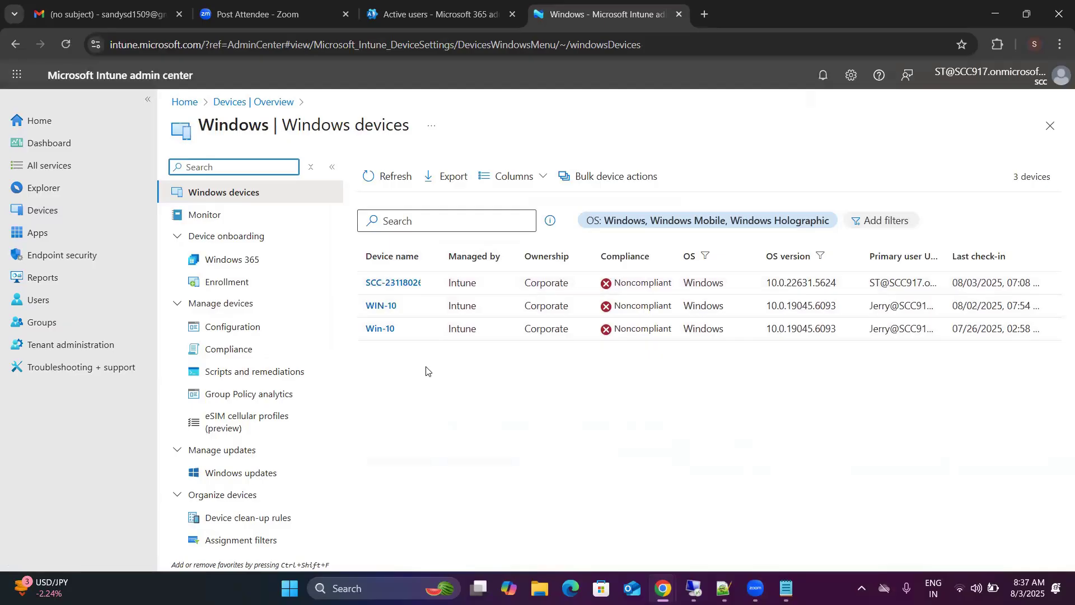
left_click(73, 228)
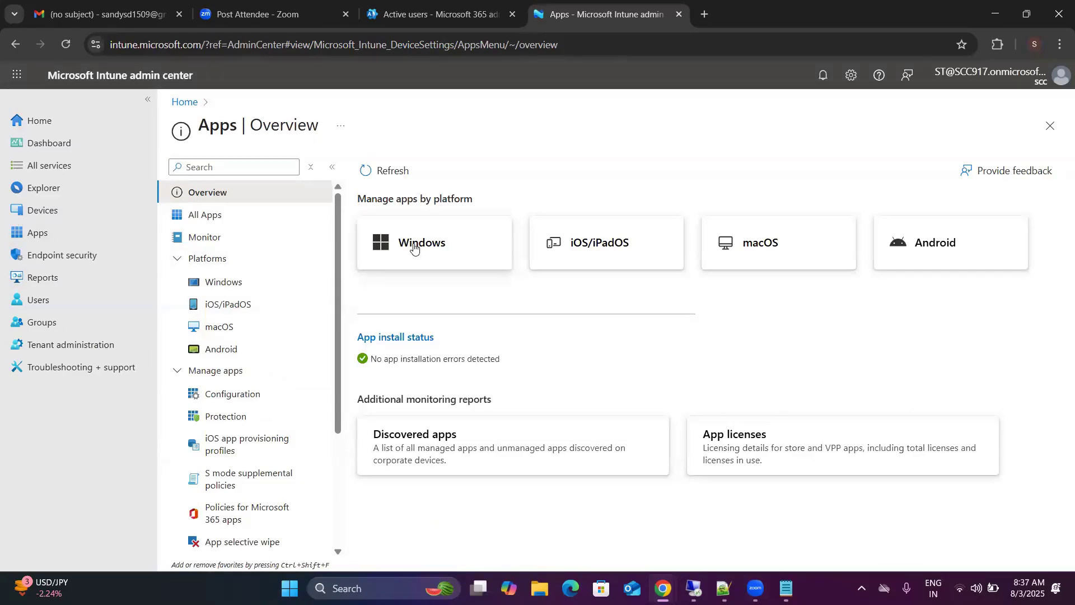
left_click(414, 246)
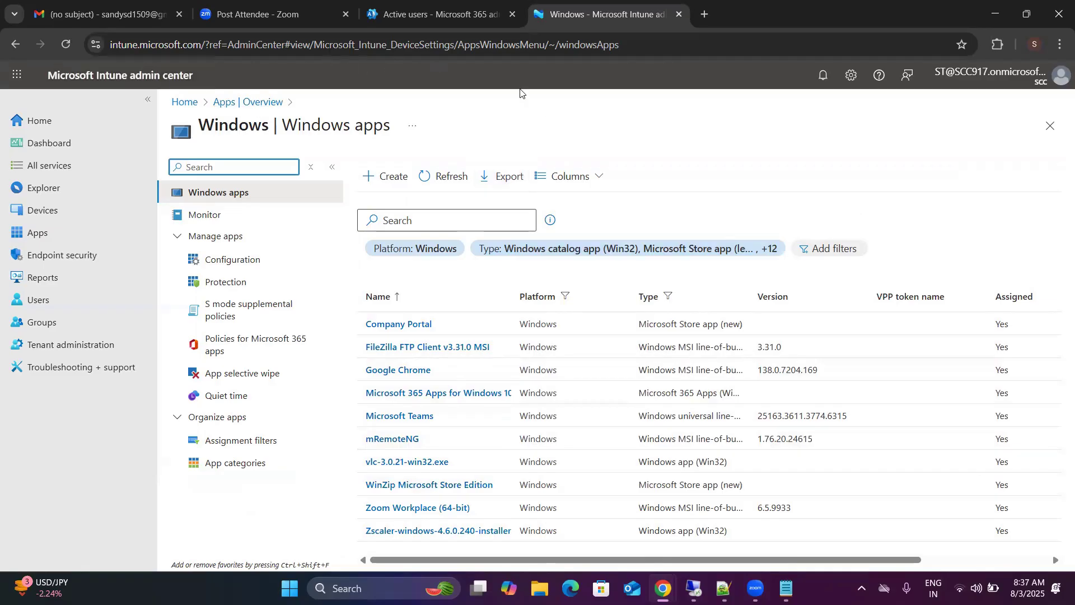
Step: Return to the Microsoft 365 admin center and expand the apps under the first active user's licenses and apps
left_click(405, 15)
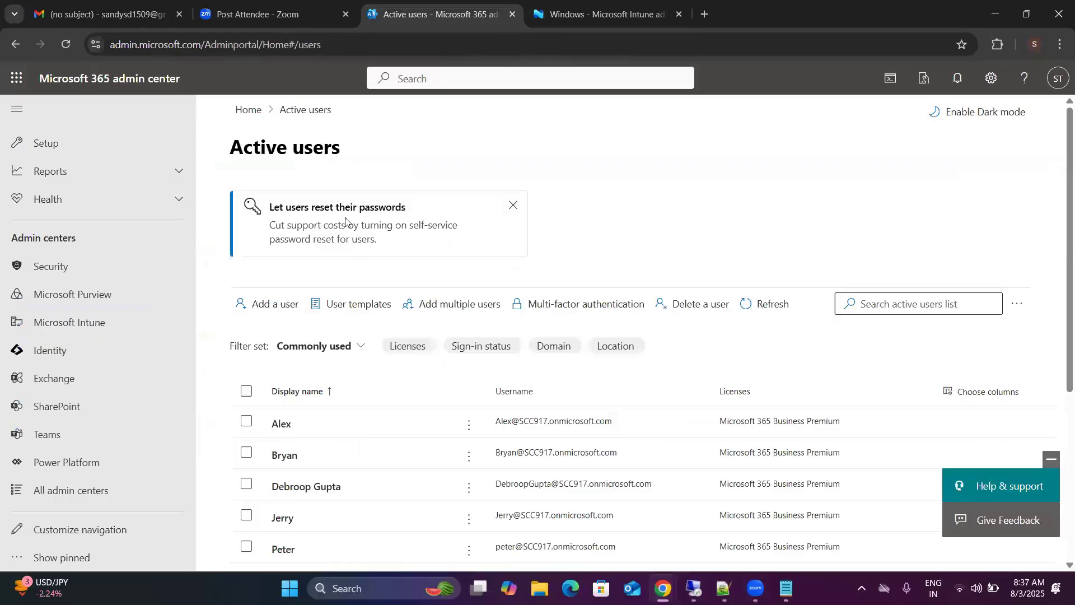
scroll(338, 348, "down", 3)
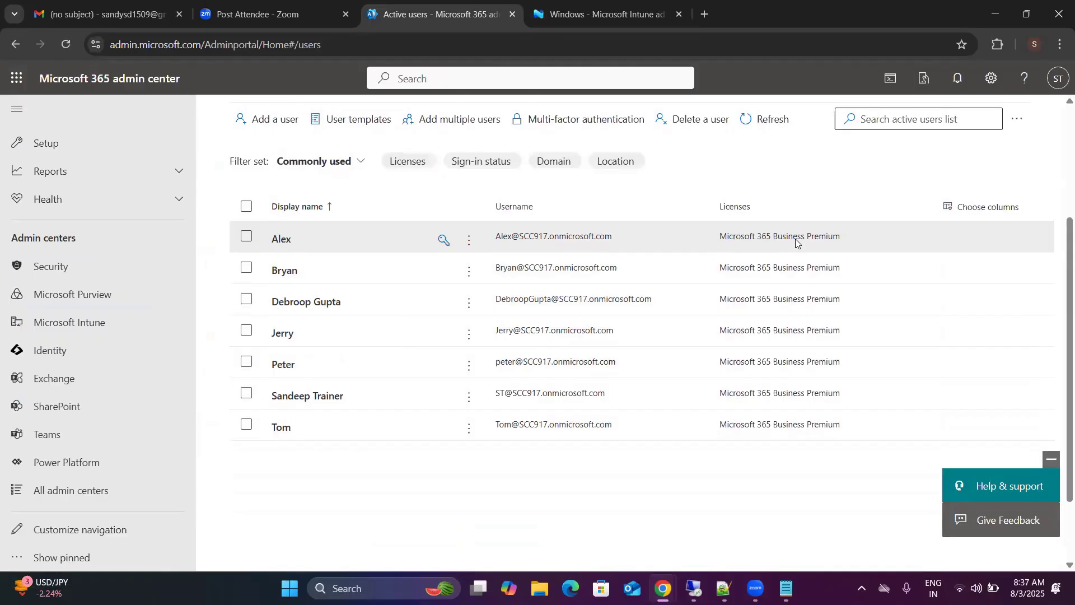
left_click(278, 240)
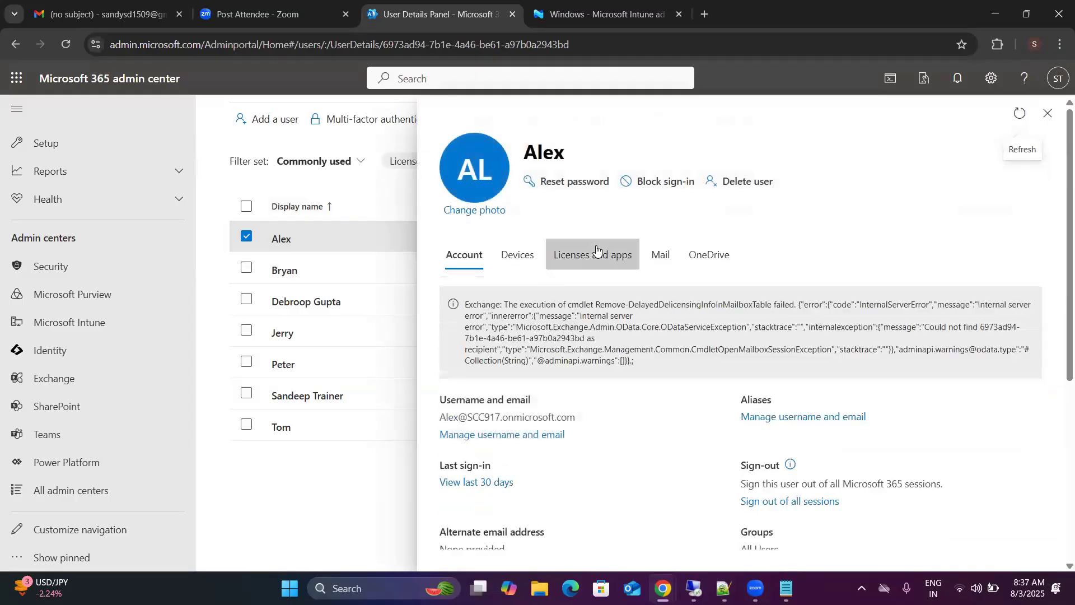
left_click(596, 250)
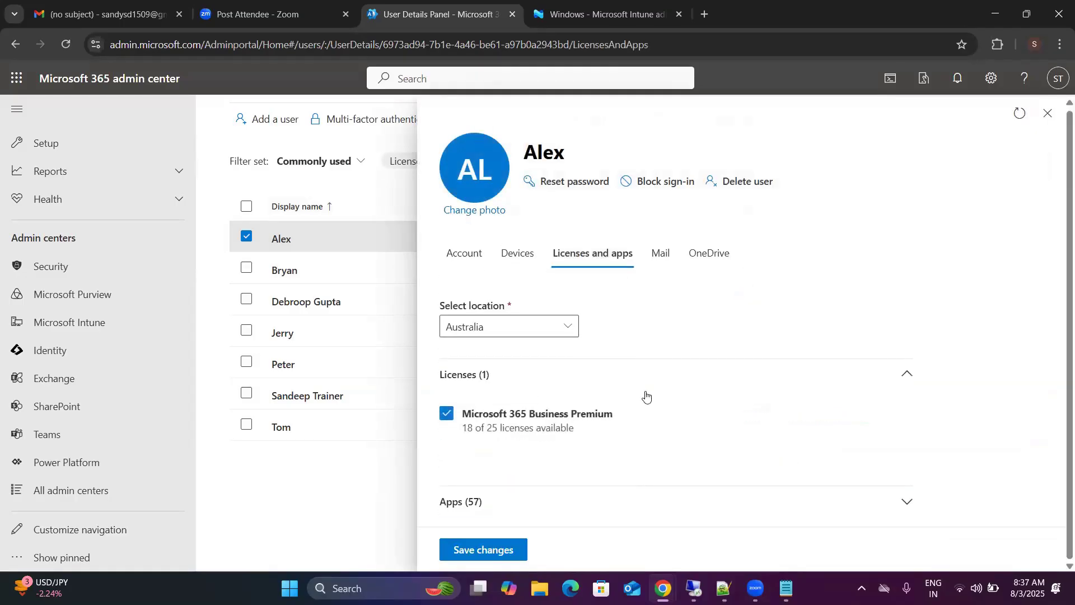
left_click(866, 506)
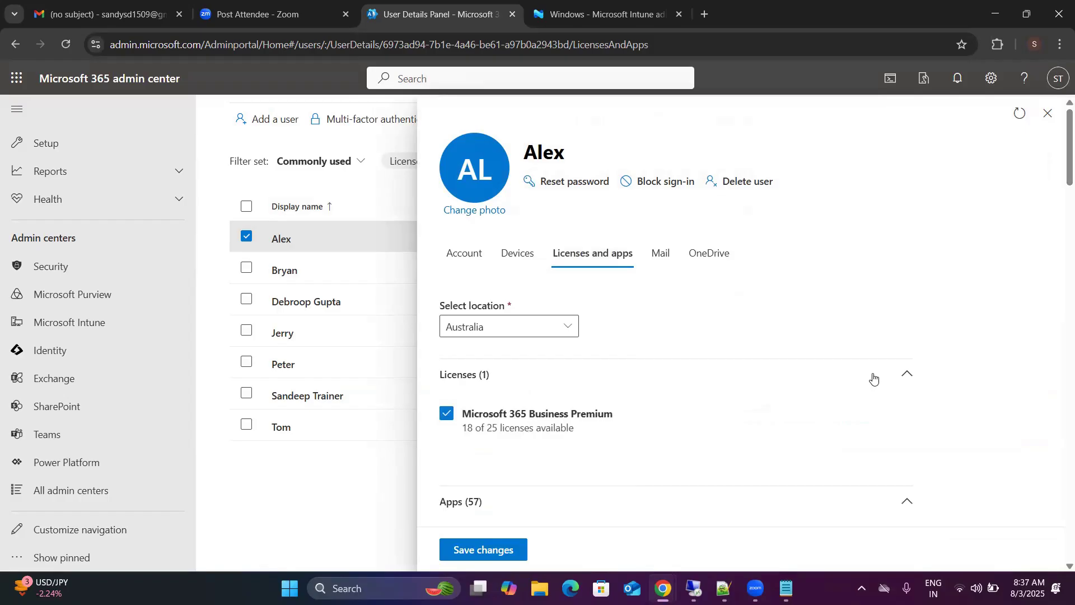
Step: Review the full list of apps included in the user's Microsoft 365 Business Premium license
scroll(873, 377, "down", 5)
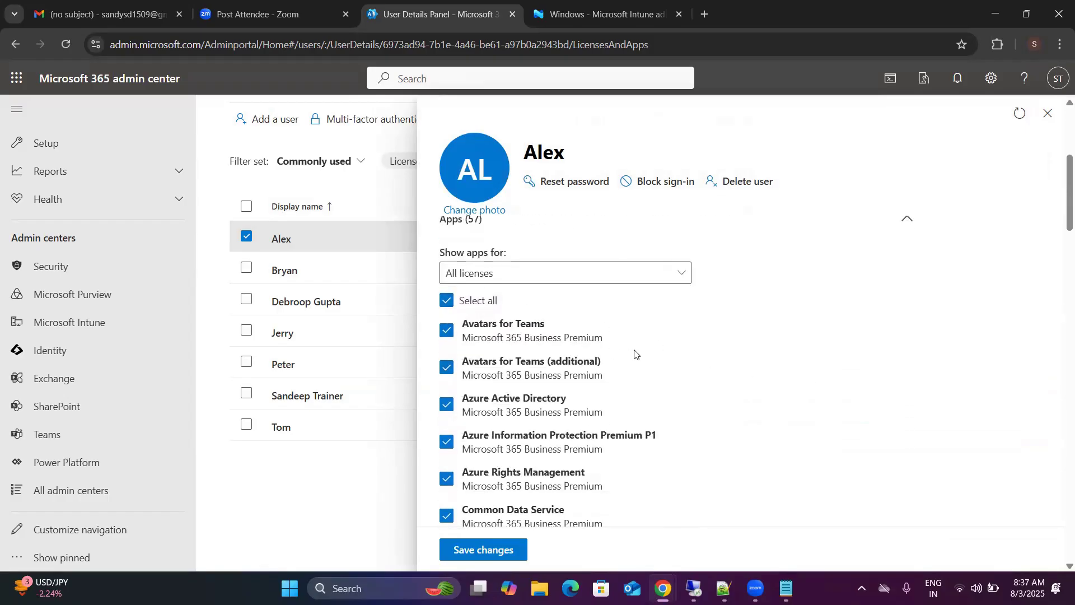
scroll(634, 354, "down", 1)
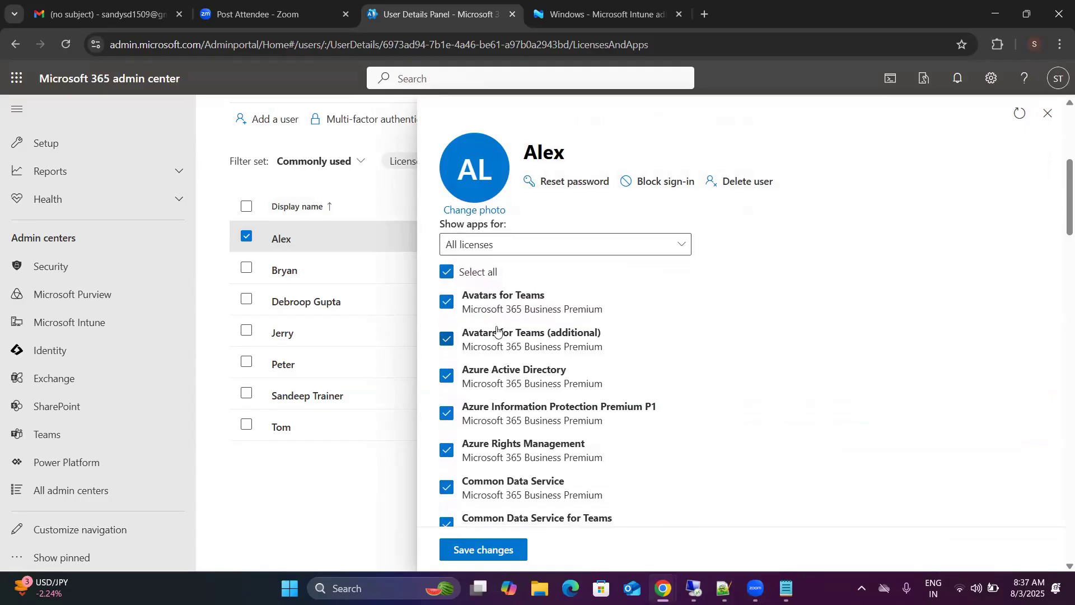
scroll(505, 347, "down", 2)
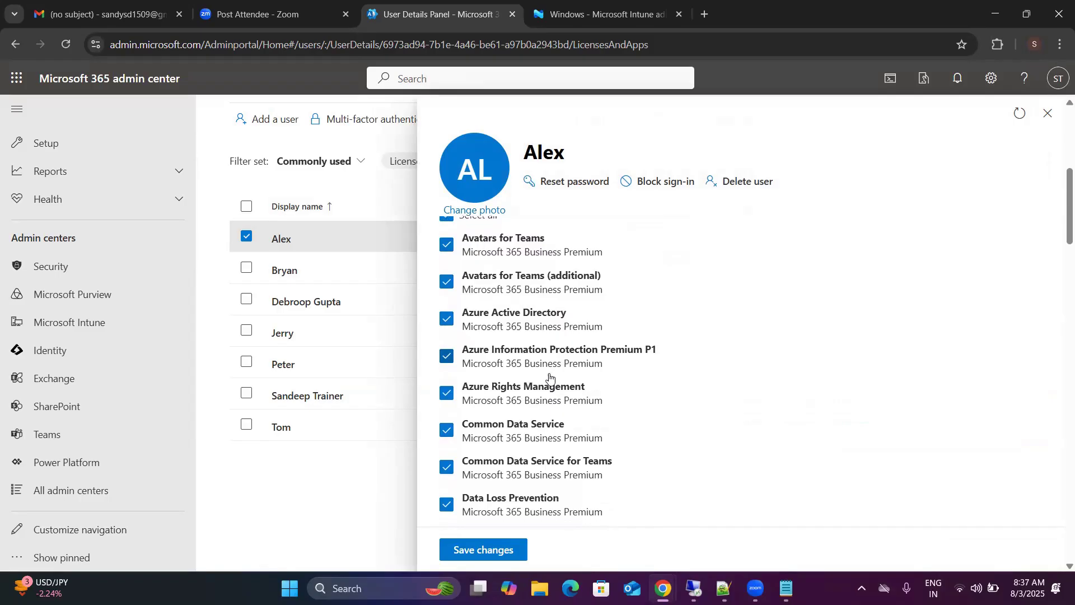
scroll(551, 377, "down", 1)
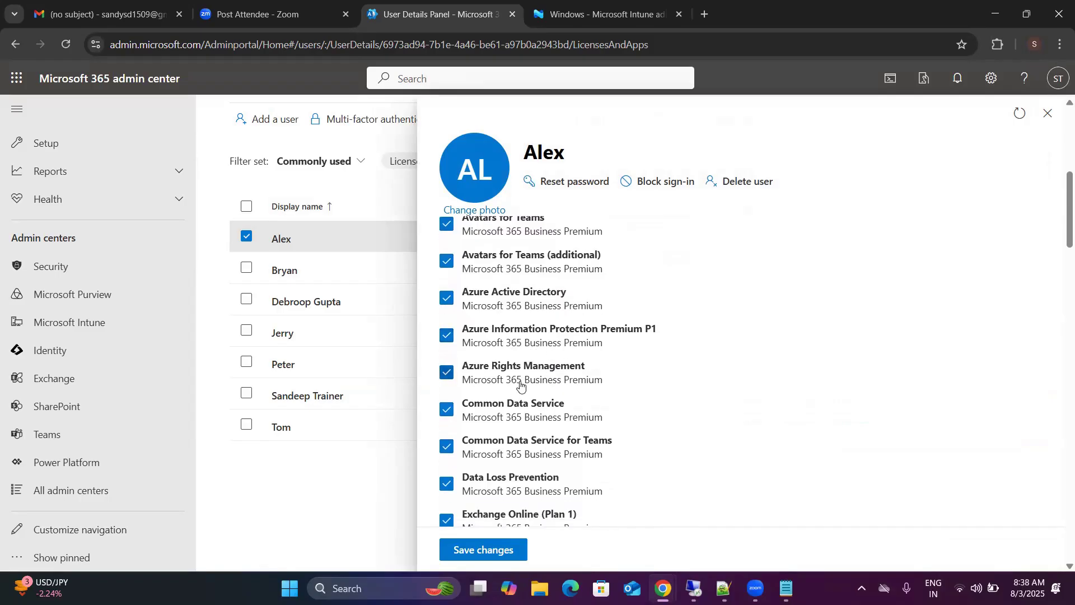
scroll(521, 380, "down", 3)
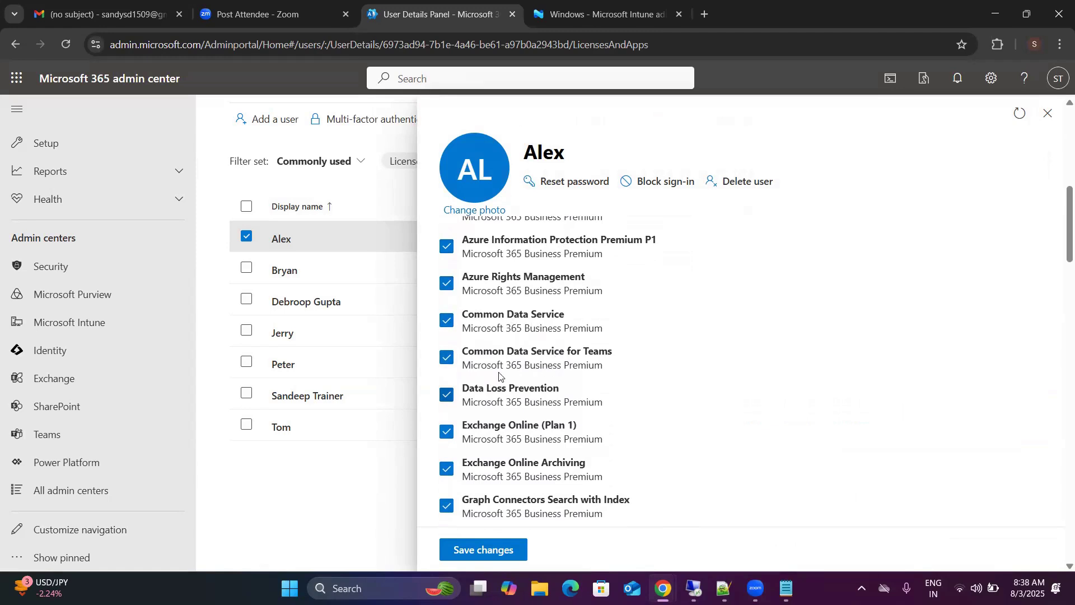
scroll(543, 381, "down", 3)
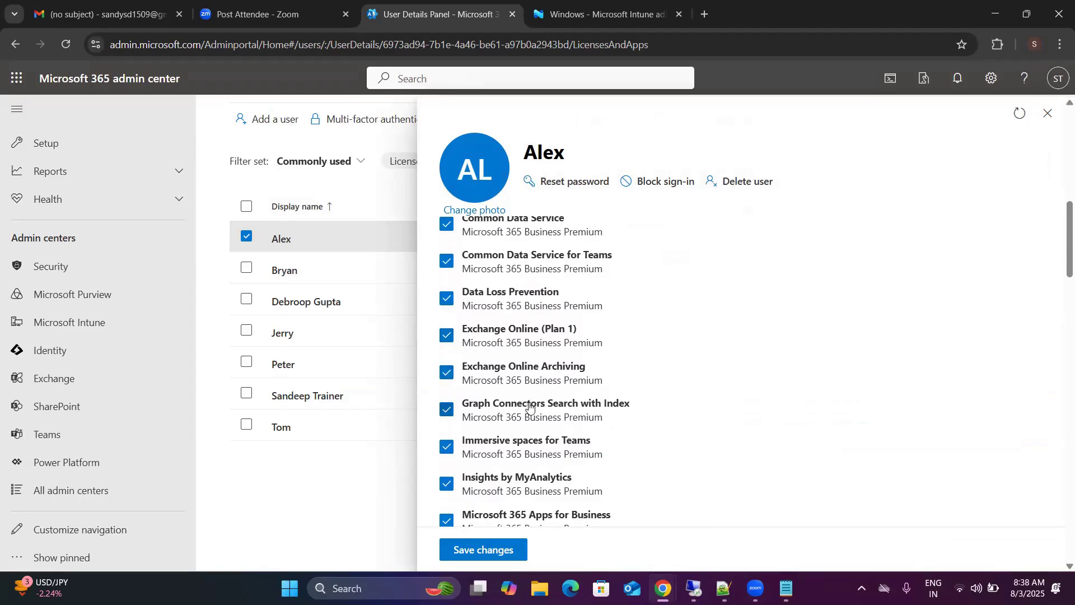
scroll(529, 406, "down", 2)
scroll(529, 406, "down", 4)
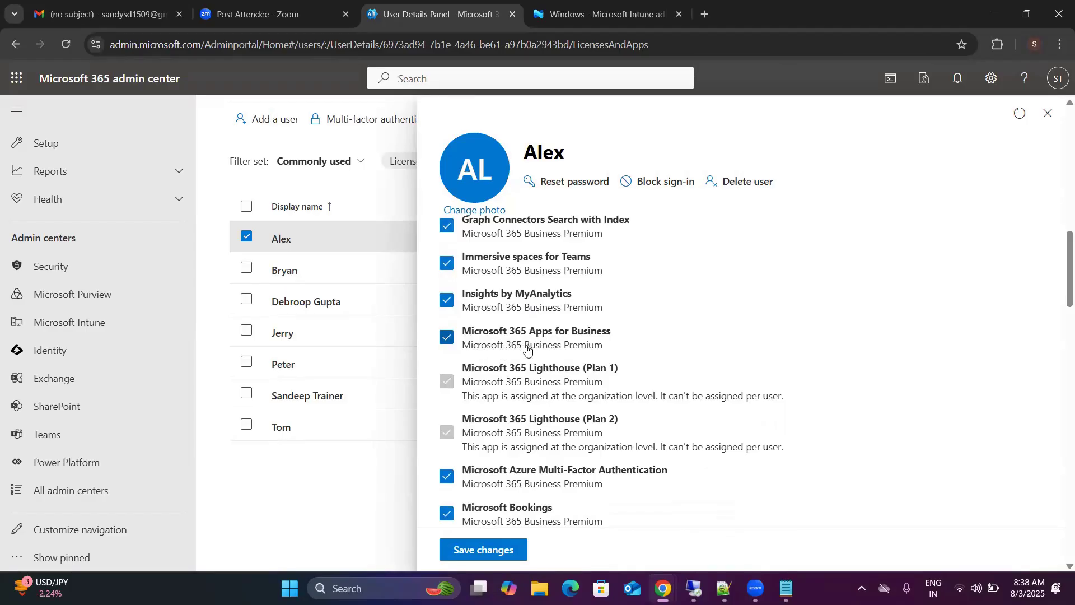
scroll(527, 348, "down", 4)
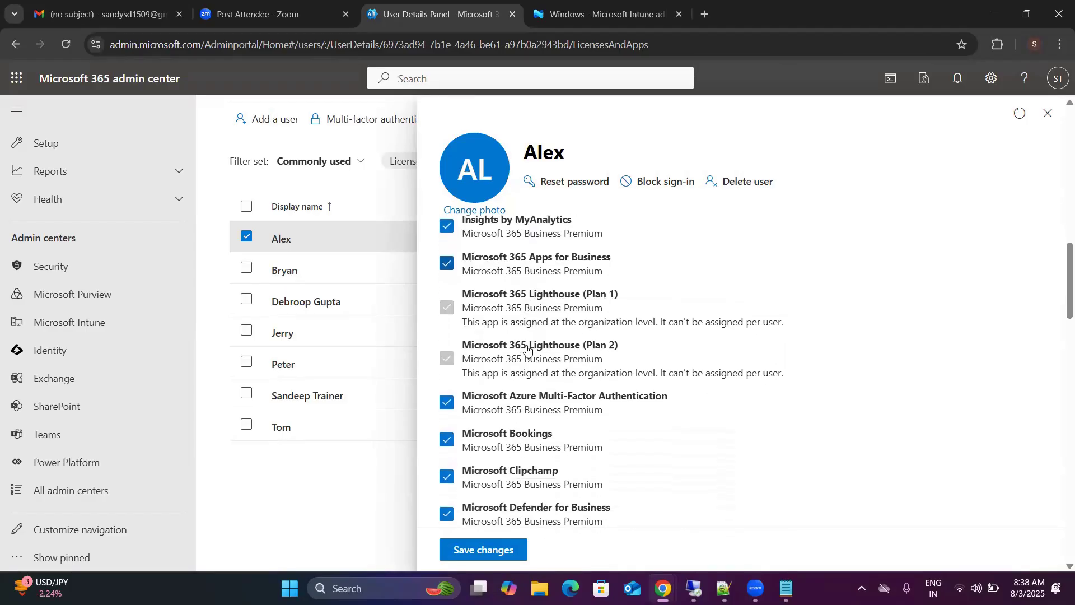
scroll(560, 364, "down", 3)
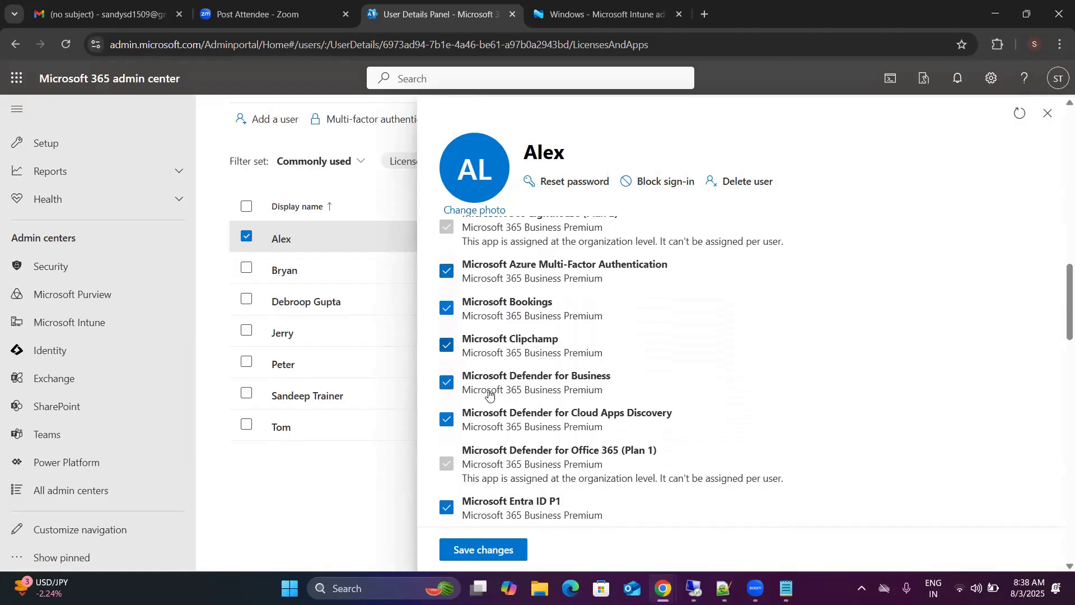
scroll(578, 386, "down", 7)
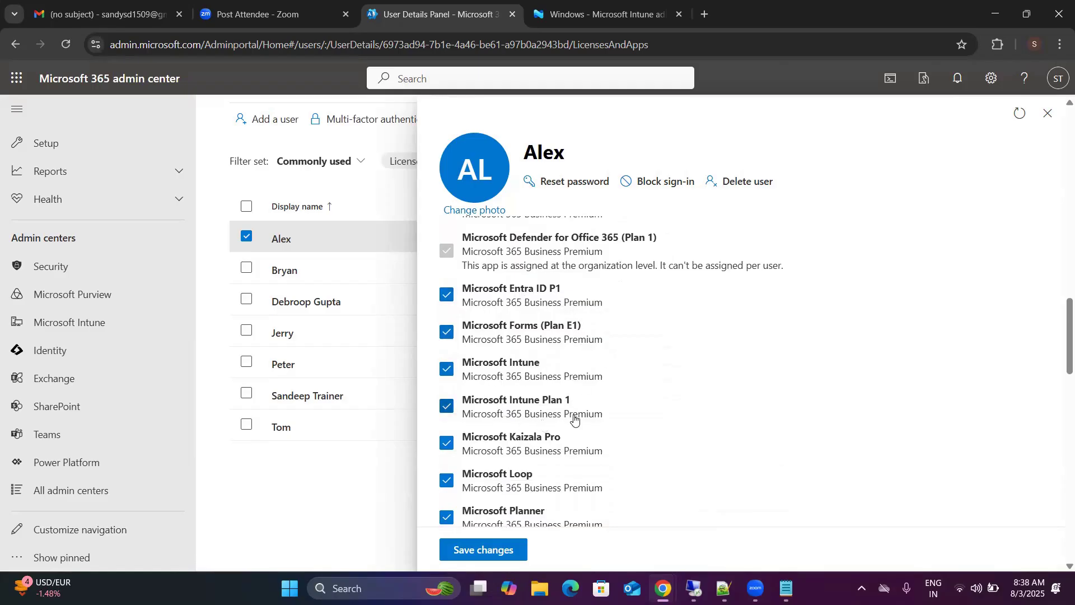
scroll(571, 419, "down", 2)
scroll(574, 418, "down", 5)
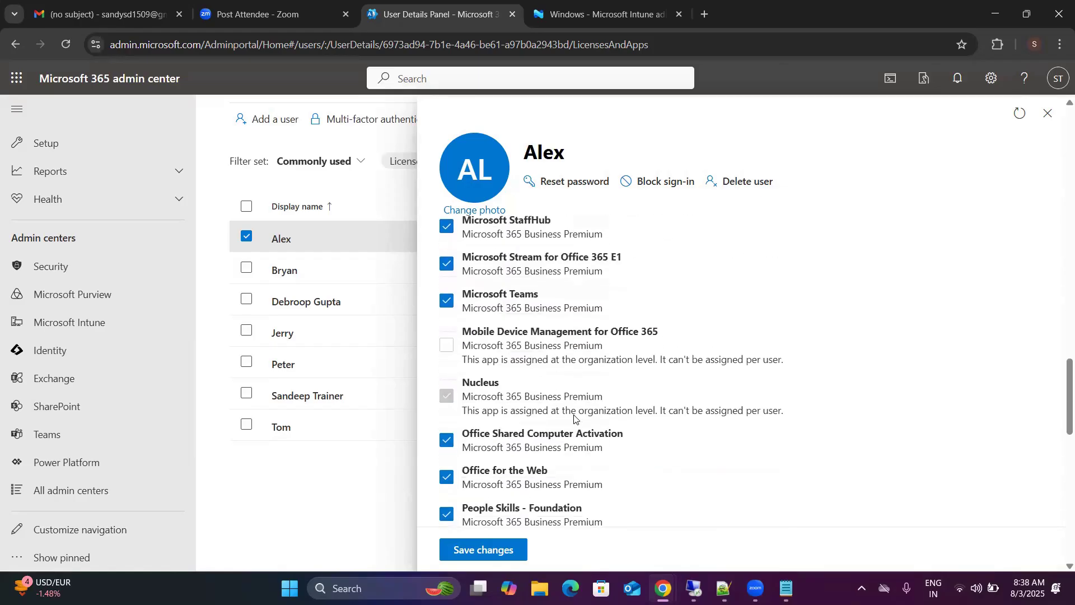
scroll(573, 417, "down", 8)
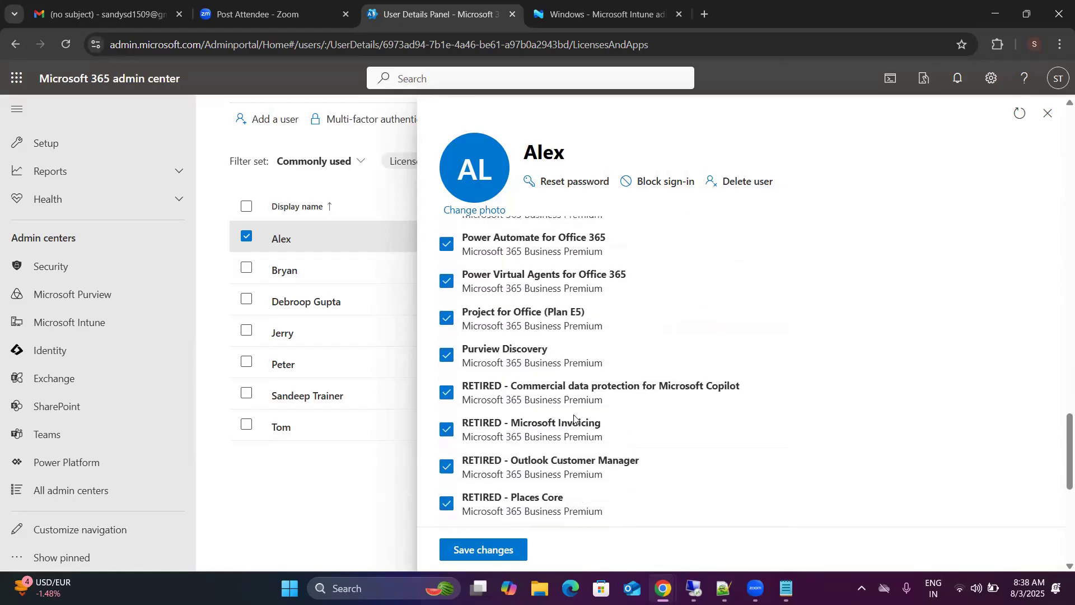
scroll(574, 419, "down", 8)
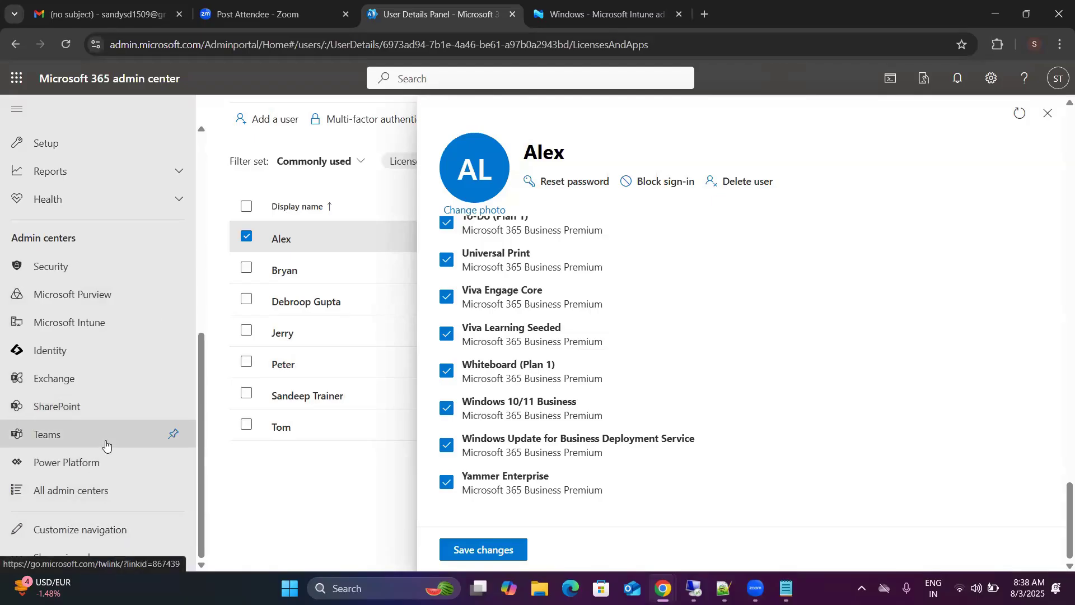
Step: Open the SharePoint admin center, get past its welcome message, and return to the user's license details
left_click(55, 400)
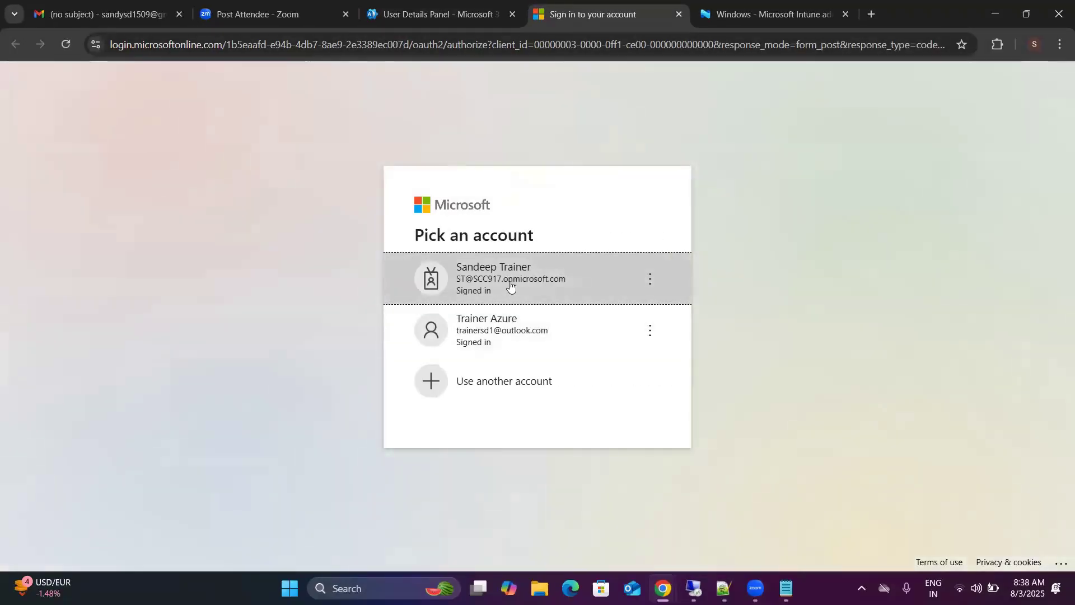
left_click(510, 286)
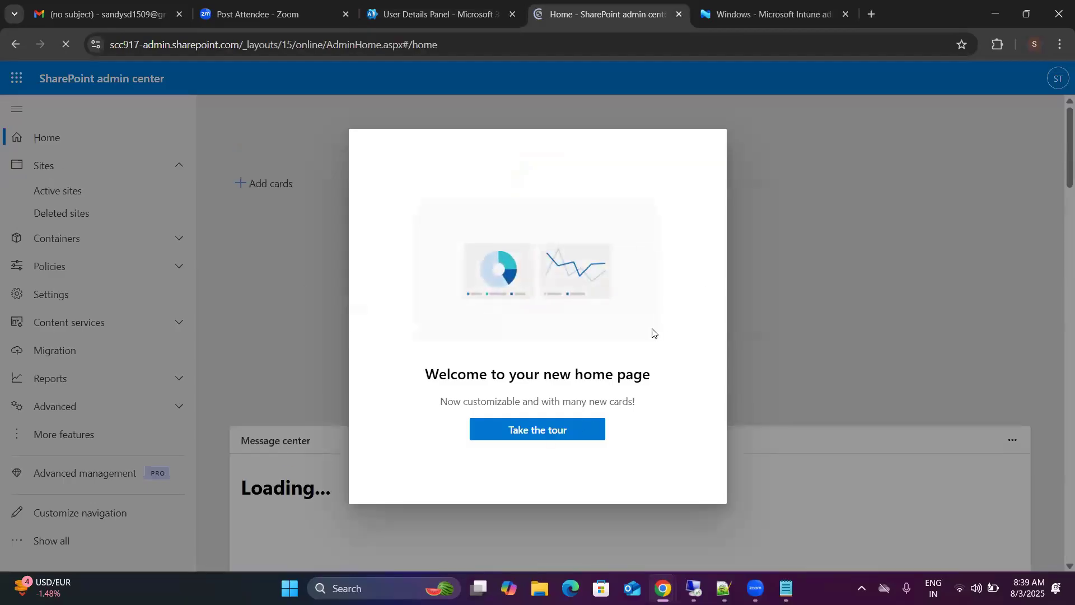
left_click(569, 429)
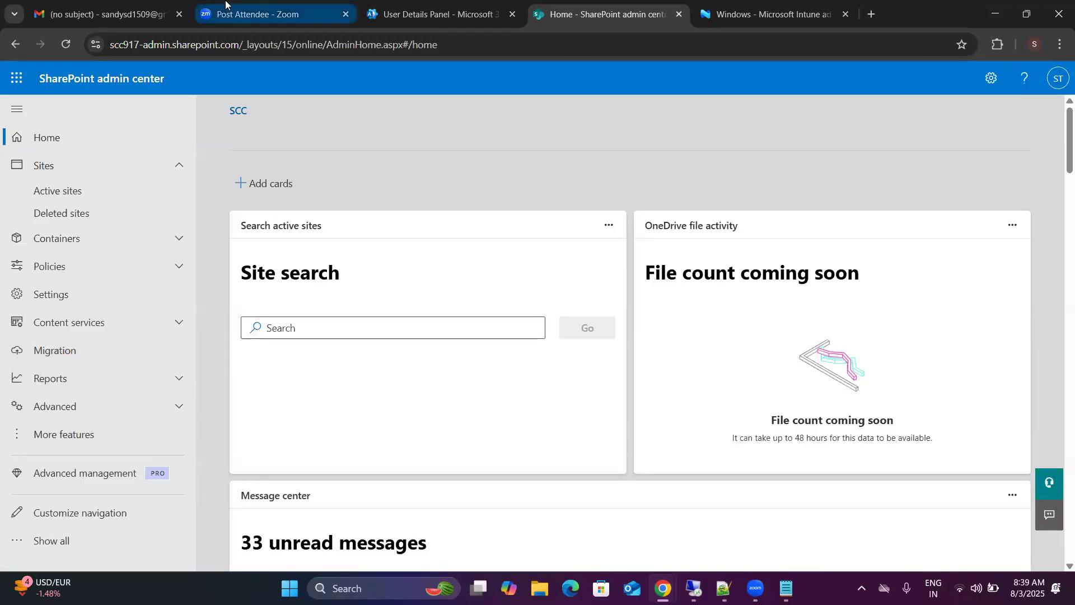
left_click(442, 15)
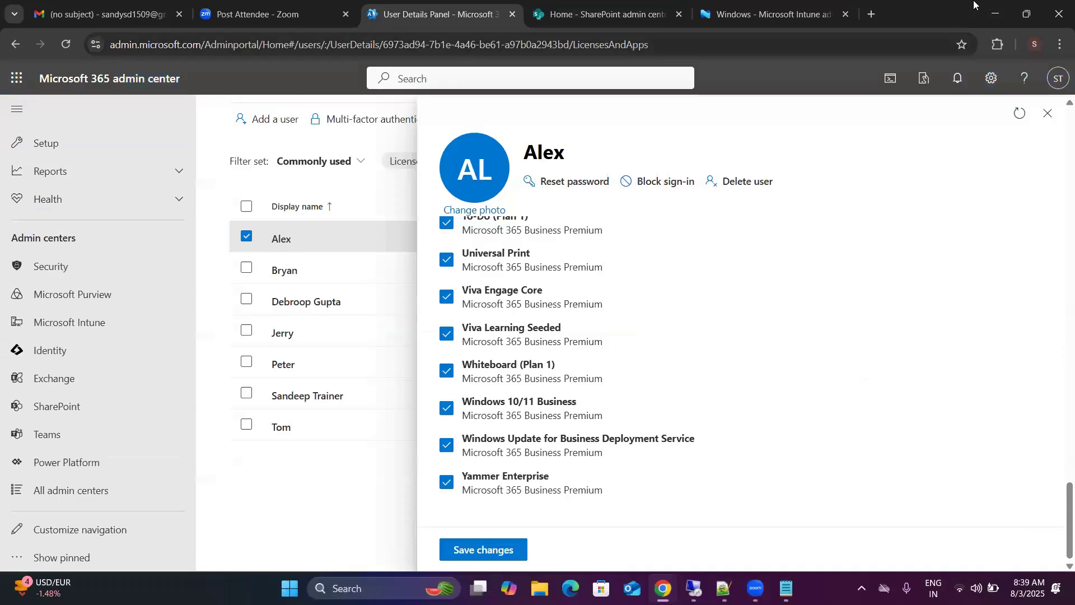
Step: Leave the browser windows for the Office Customization Tool in the remote session and accept User based product activation
left_click(995, 14)
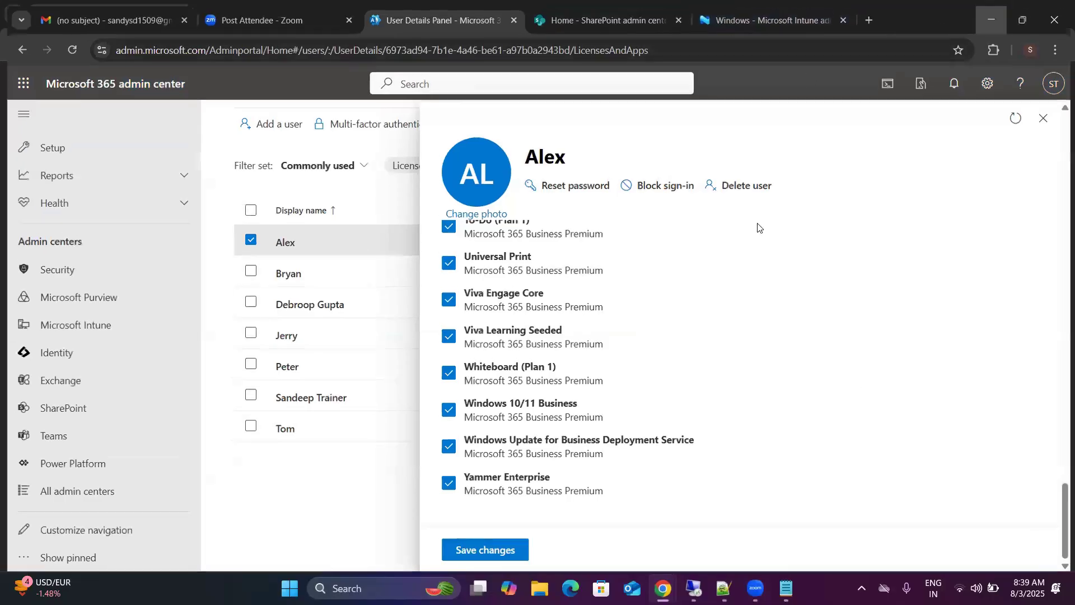
left_click(1058, 14)
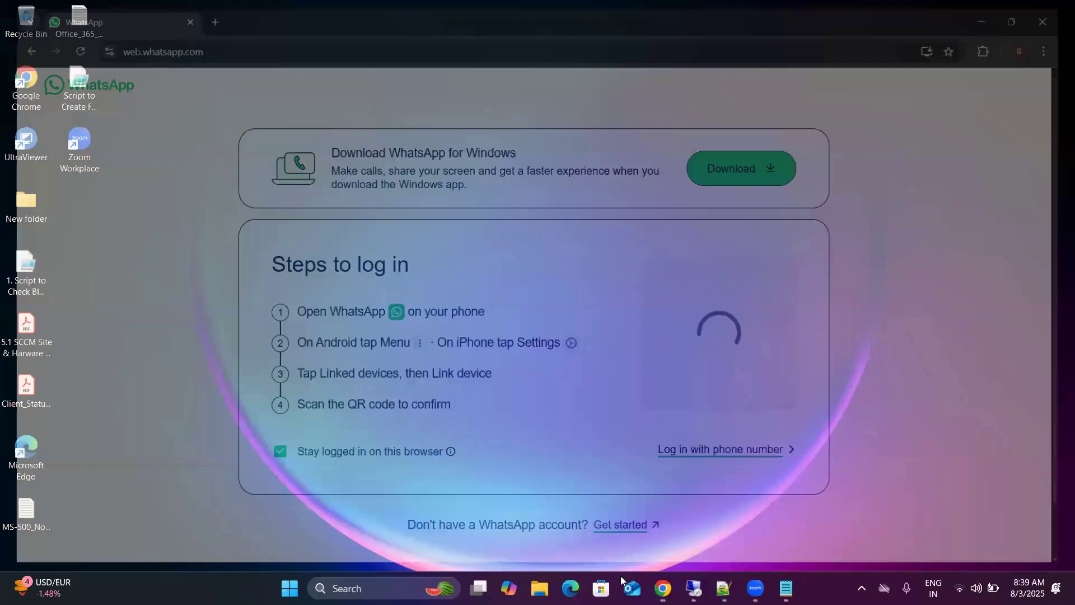
left_click(694, 588)
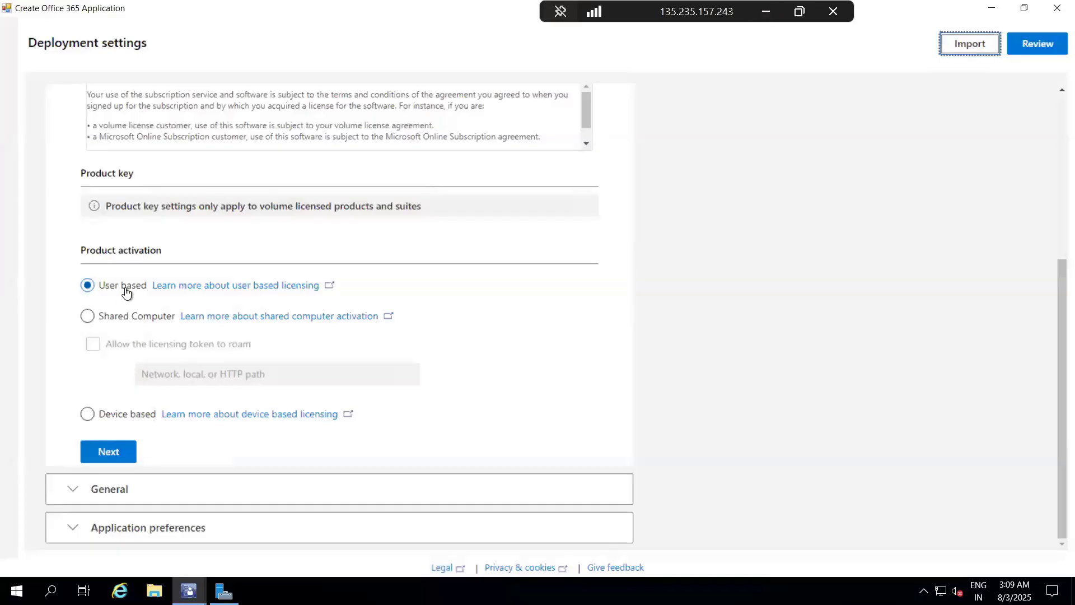
left_click(101, 456)
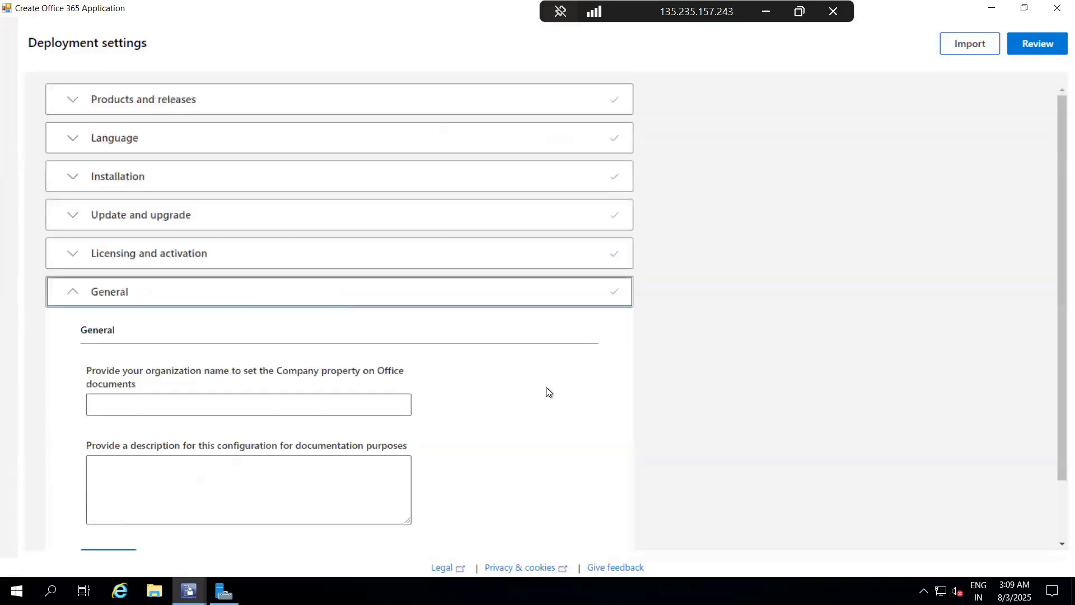
Step: Set the organization name for Office documents to LAB Pvt. Ltd and continue to the application preferences
scroll(548, 391, "down", 1)
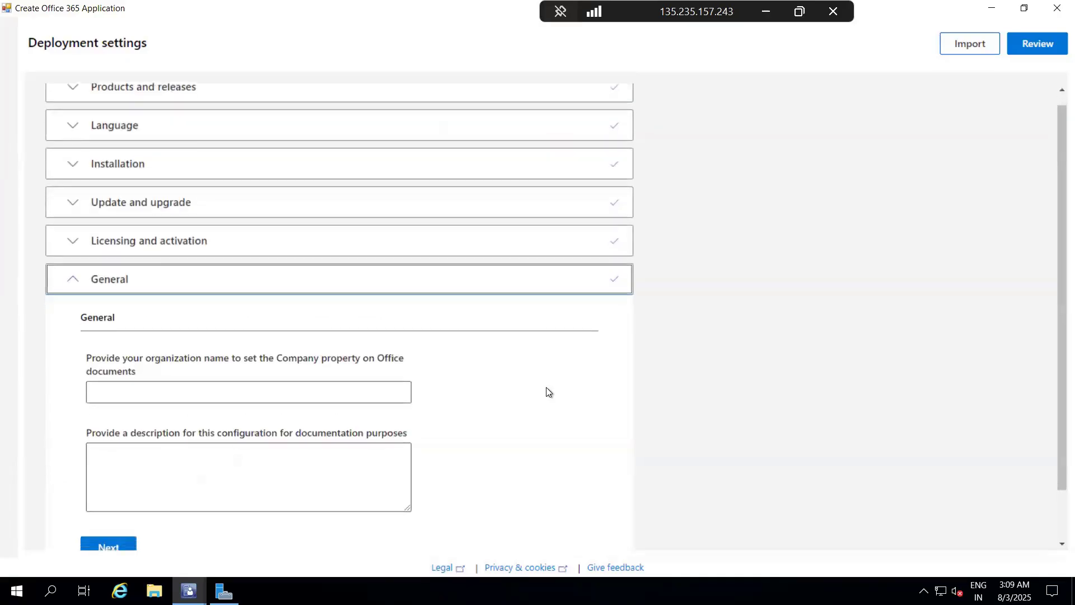
left_click(294, 384)
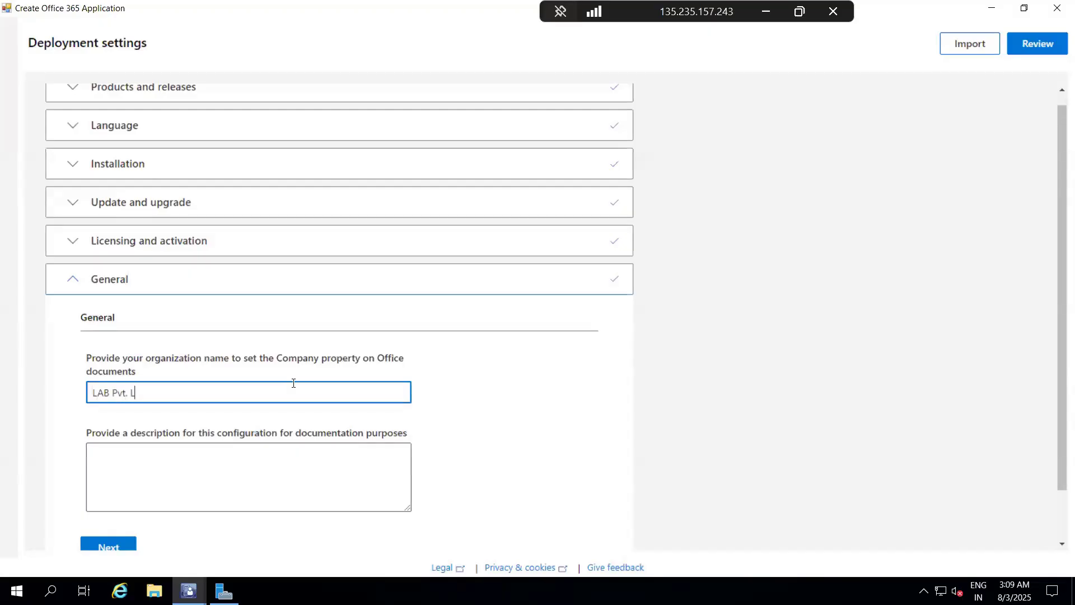
scroll(293, 383, "down", 1)
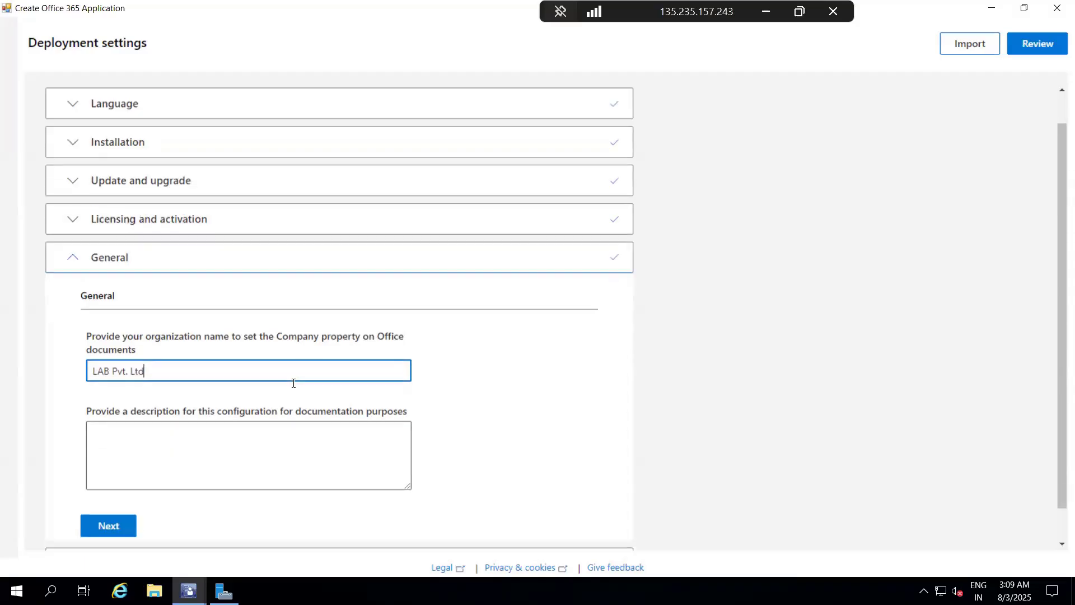
left_click(109, 491)
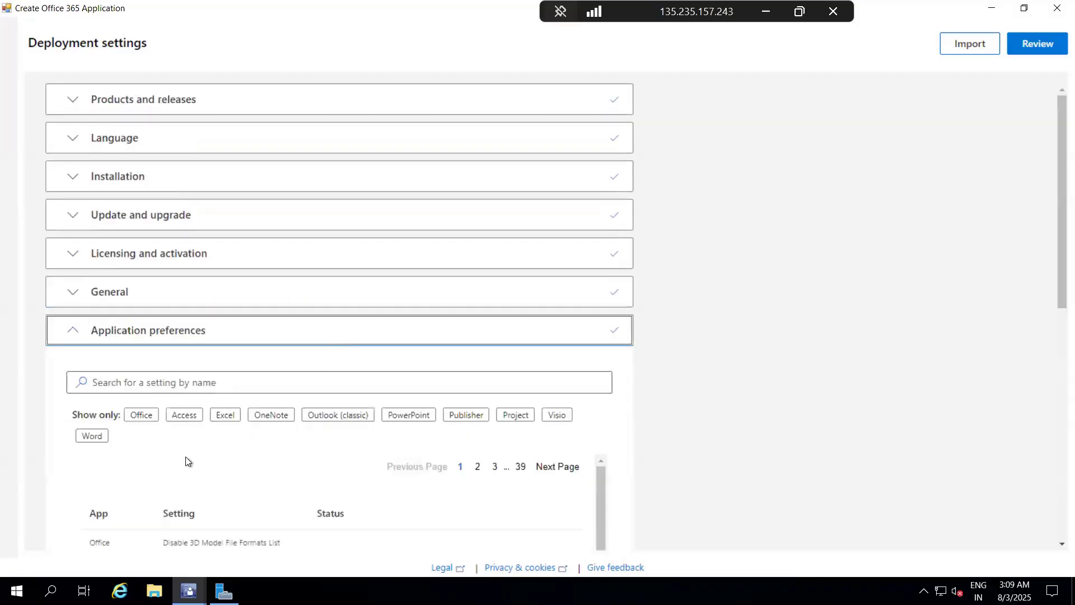
Step: Look through the Office application preferences and finish that section without configuring any of them
scroll(207, 449, "down", 5)
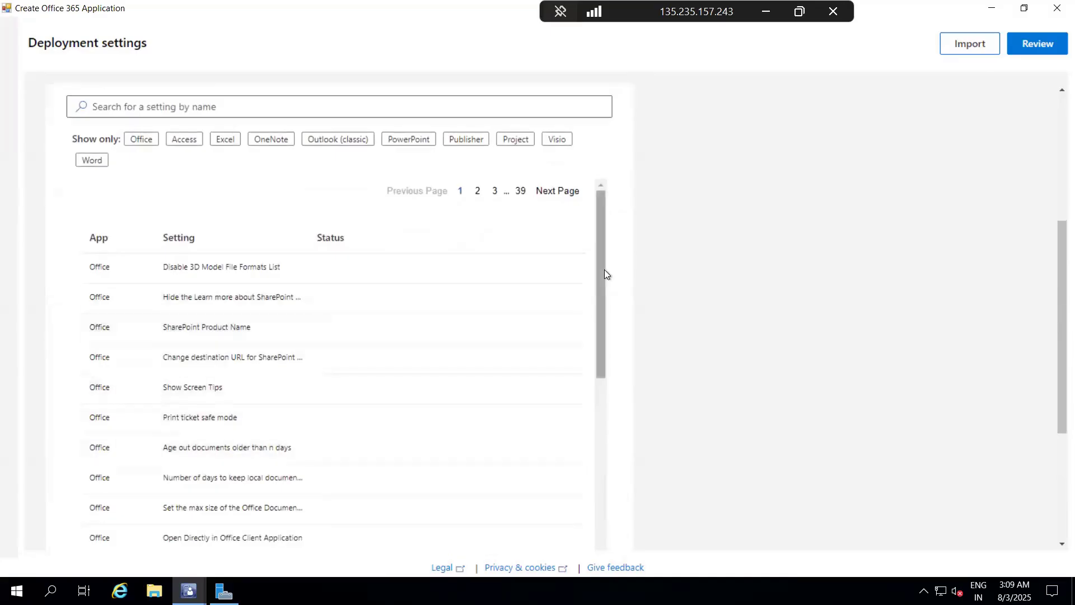
scroll(573, 422, "down", 12)
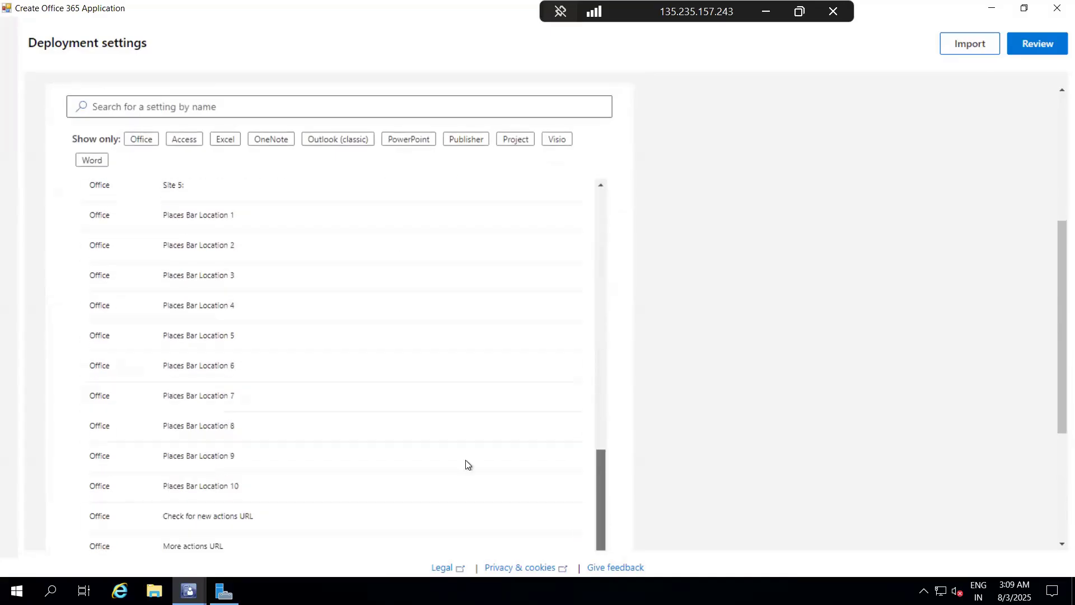
scroll(394, 234, "down", 5)
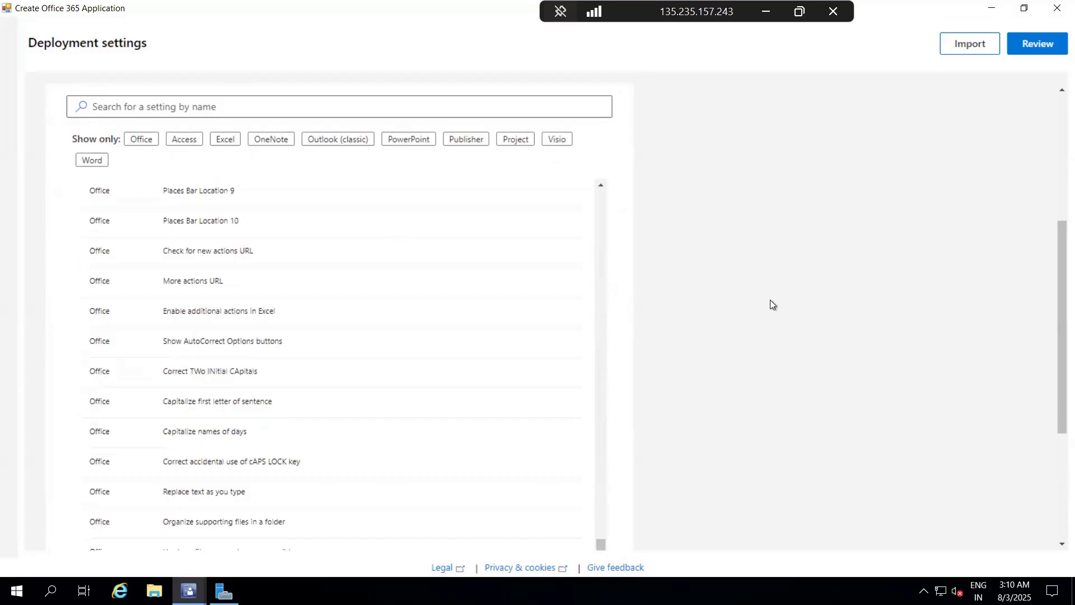
scroll(770, 305, "down", 4)
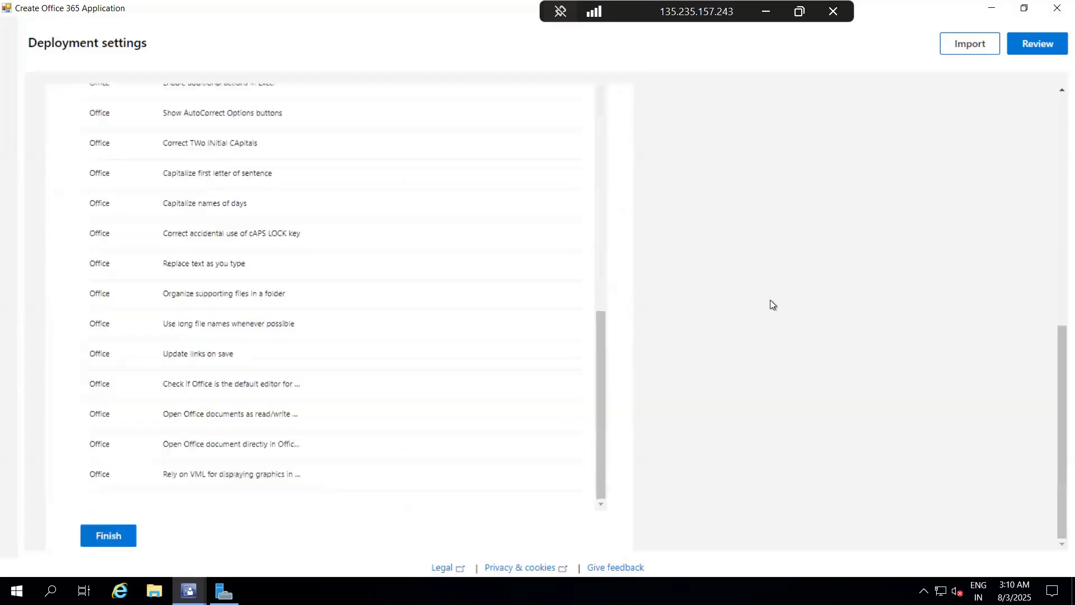
left_click(107, 537)
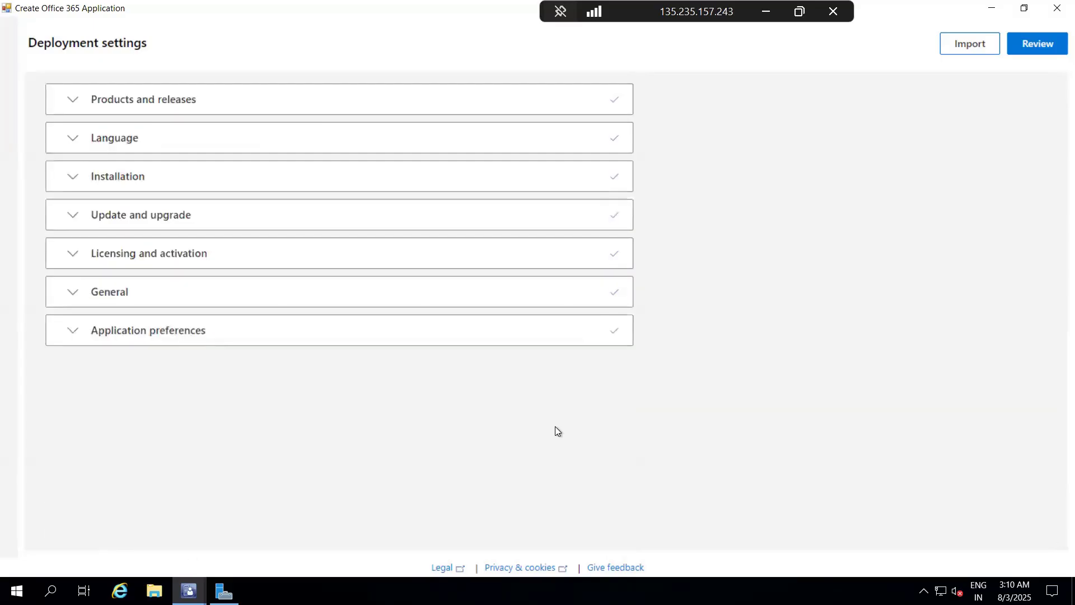
Step: Review the deployment configuration, choosing Keep Current Settings for the default file format, and submit it
left_click(1036, 51)
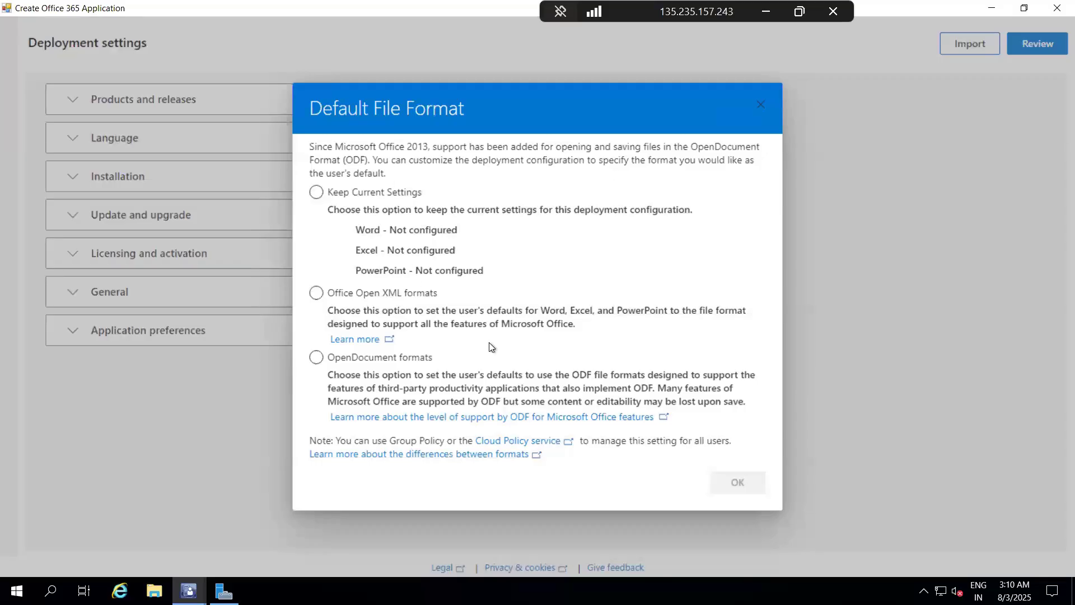
left_click(317, 193)
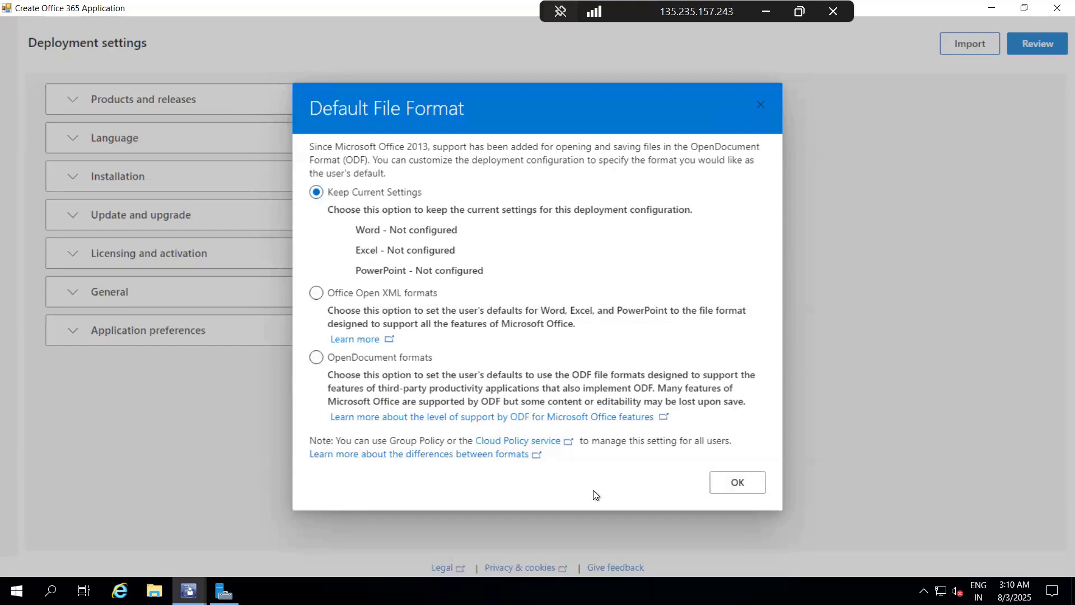
left_click(737, 482)
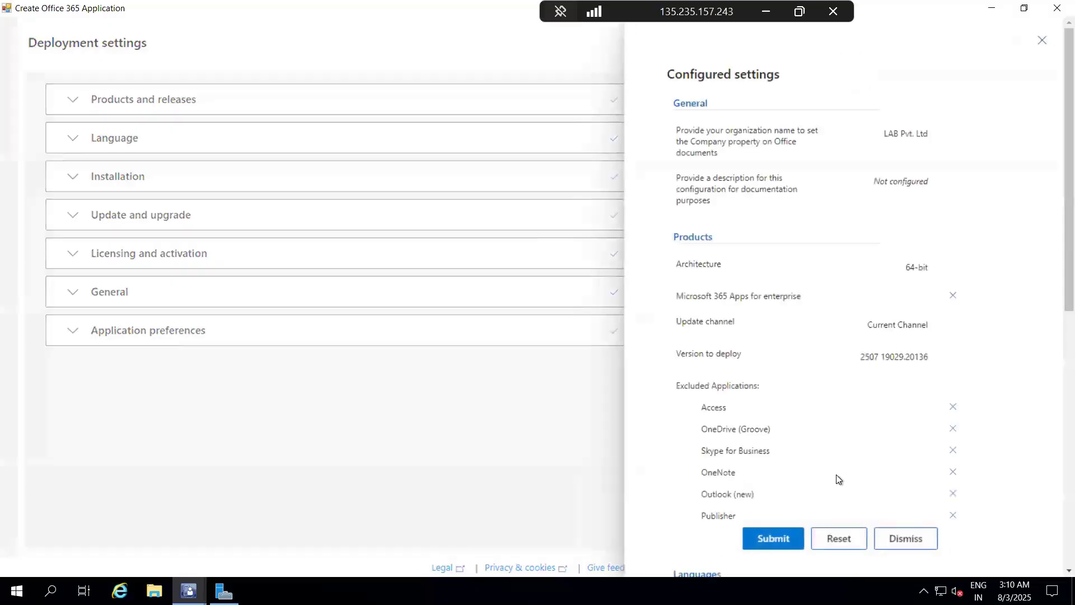
left_click(793, 541)
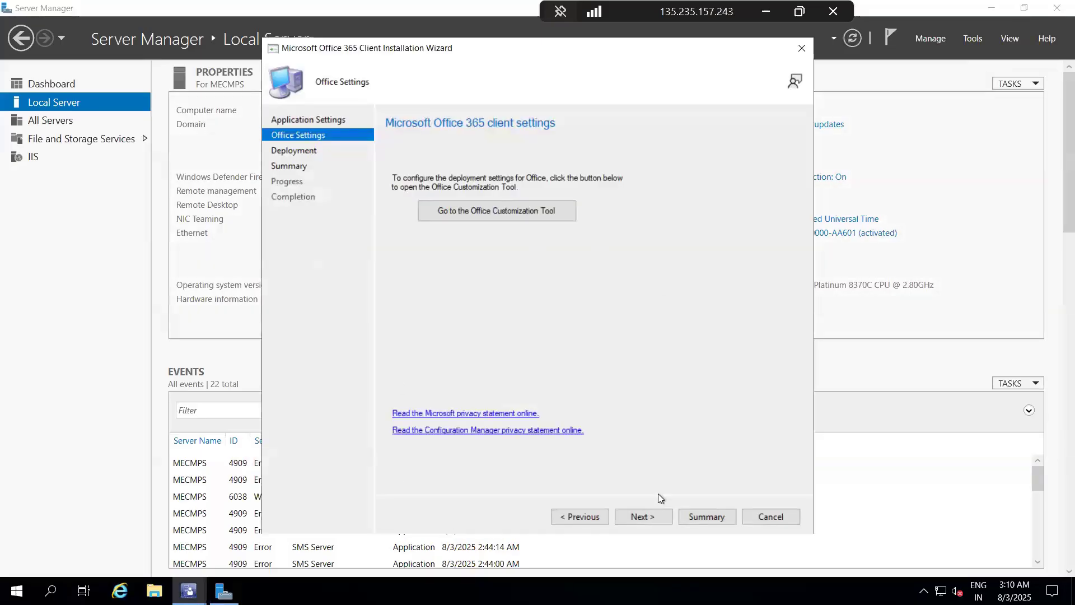
Step: Continue past the Office settings in the installation wizard and choose Yes to deploy the application now
left_click(647, 516)
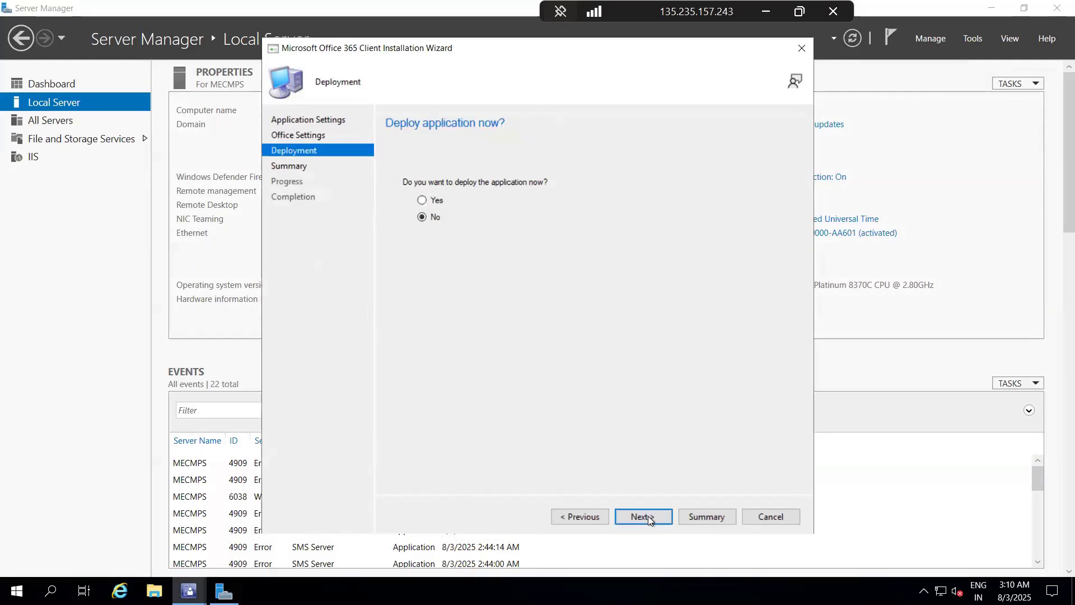
left_click(424, 201)
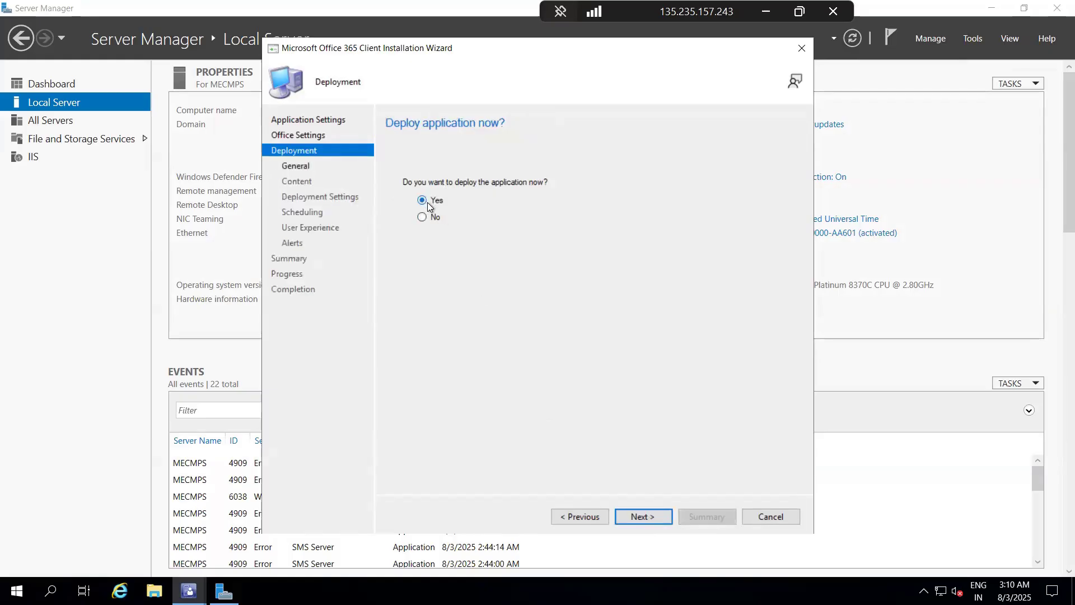
left_click(640, 516)
Step: Target the deployment at the Windows 10 Device Collection from the device collections and continue to the content destination
left_click(754, 206)
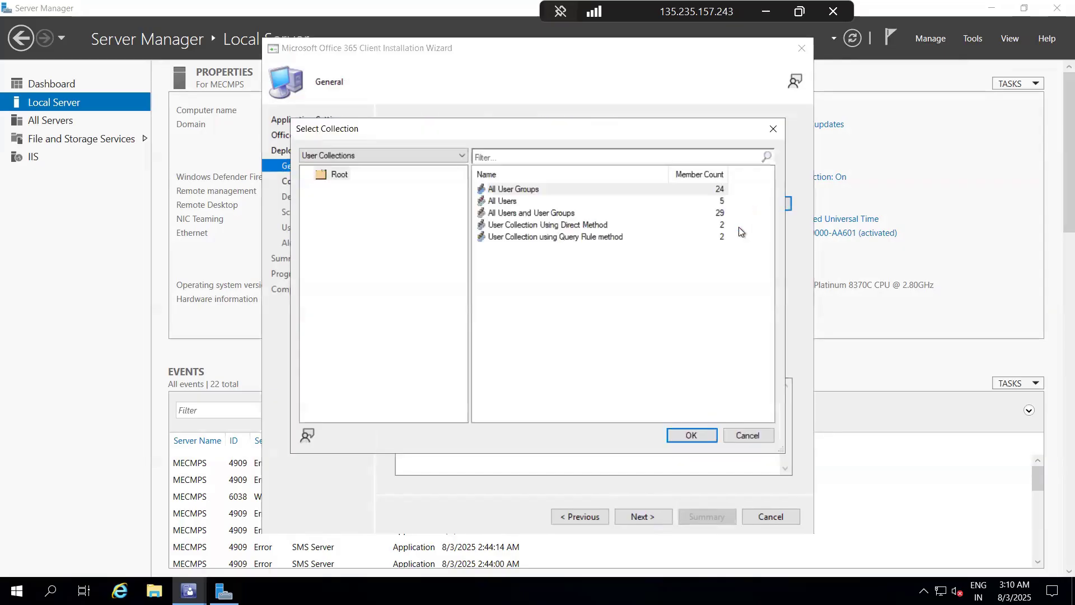
left_click(421, 155)
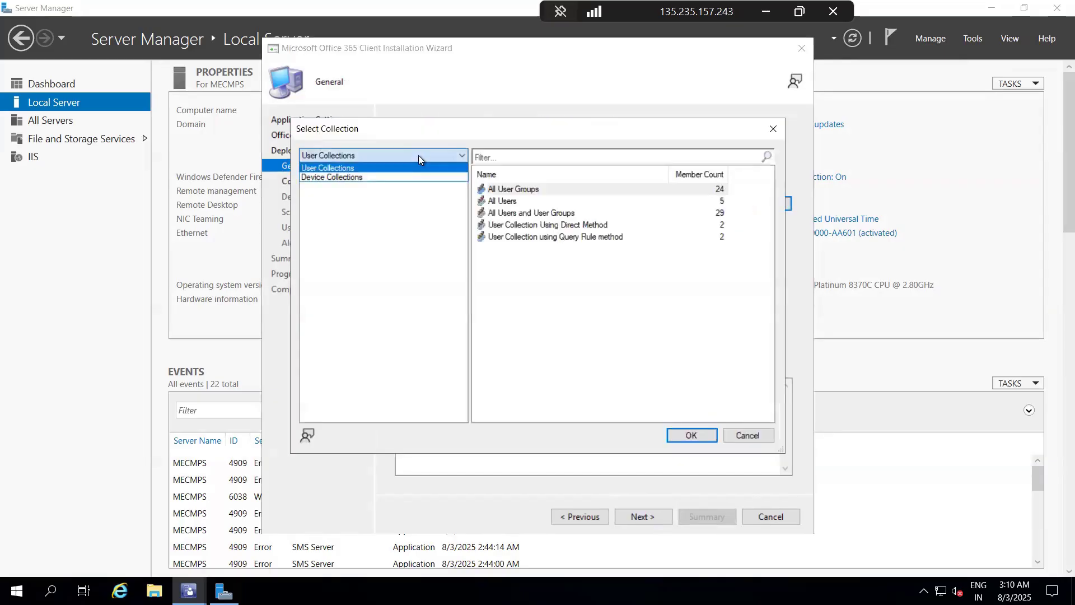
left_click(398, 176)
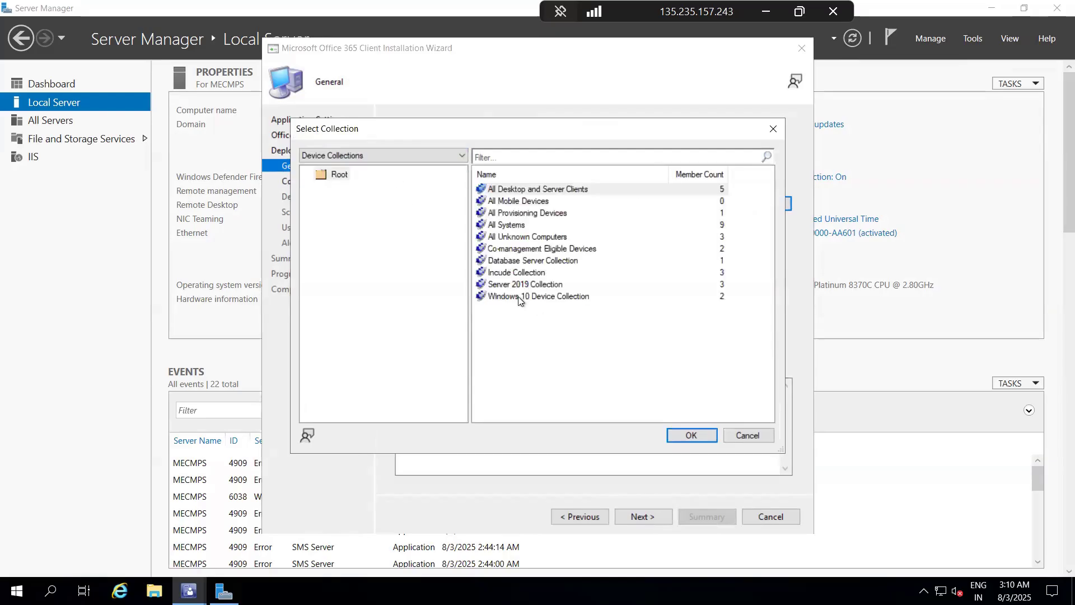
left_click(519, 297)
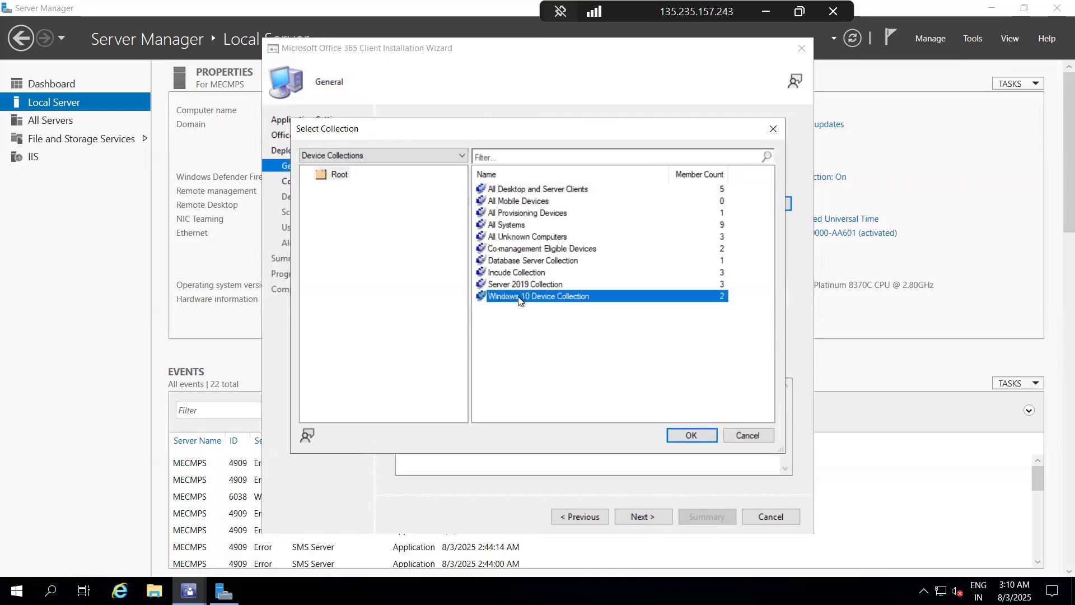
left_click(695, 434)
left_click(658, 520)
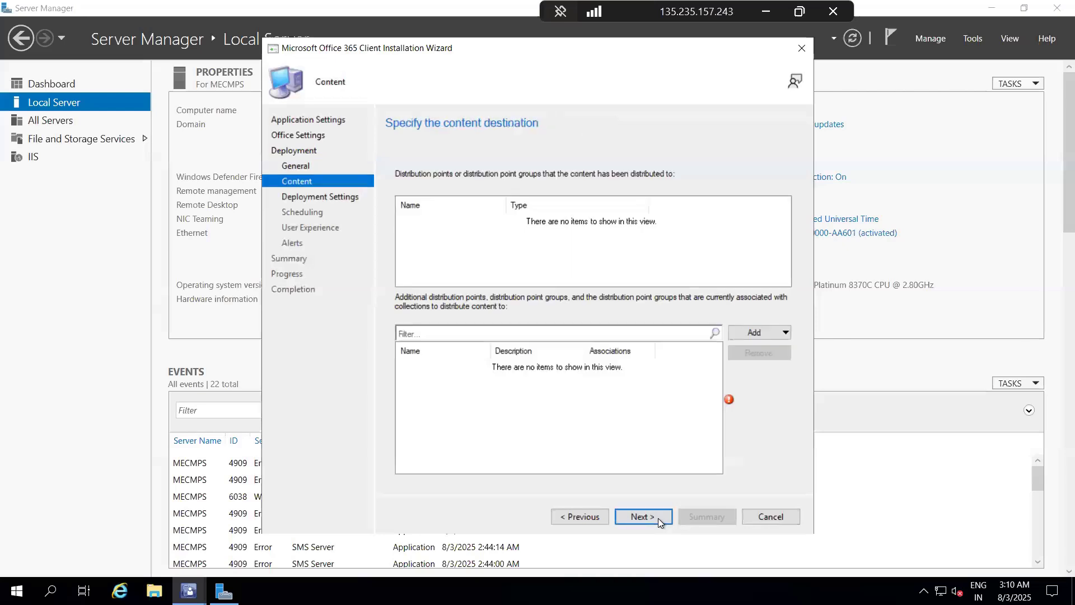
Step: Add the distribution point MECMPS.LAB.COM as the content destination and continue to the deployment settings
left_click(760, 331)
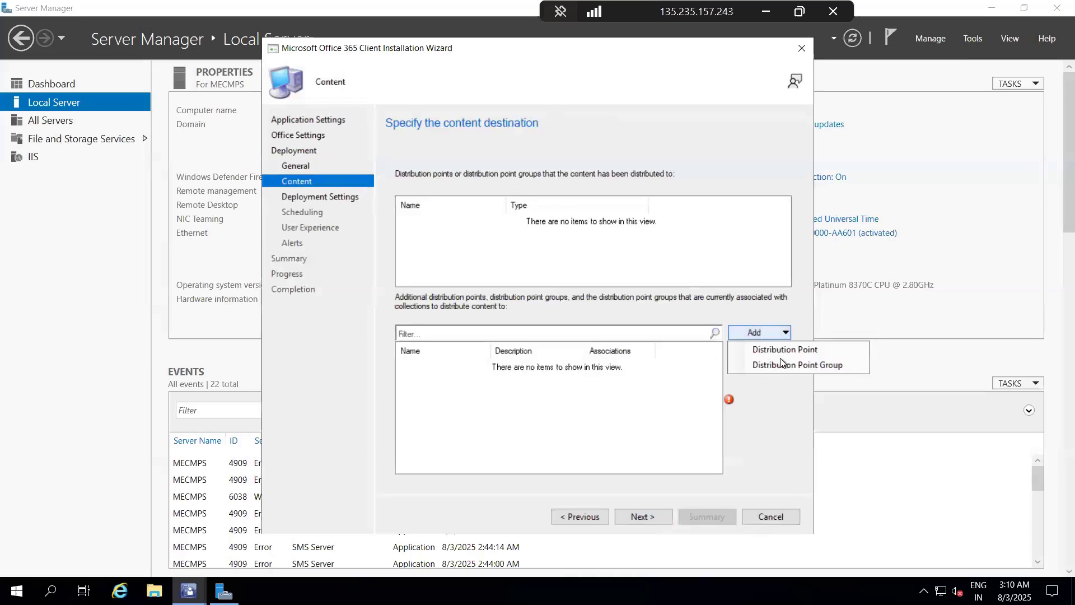
left_click(798, 348)
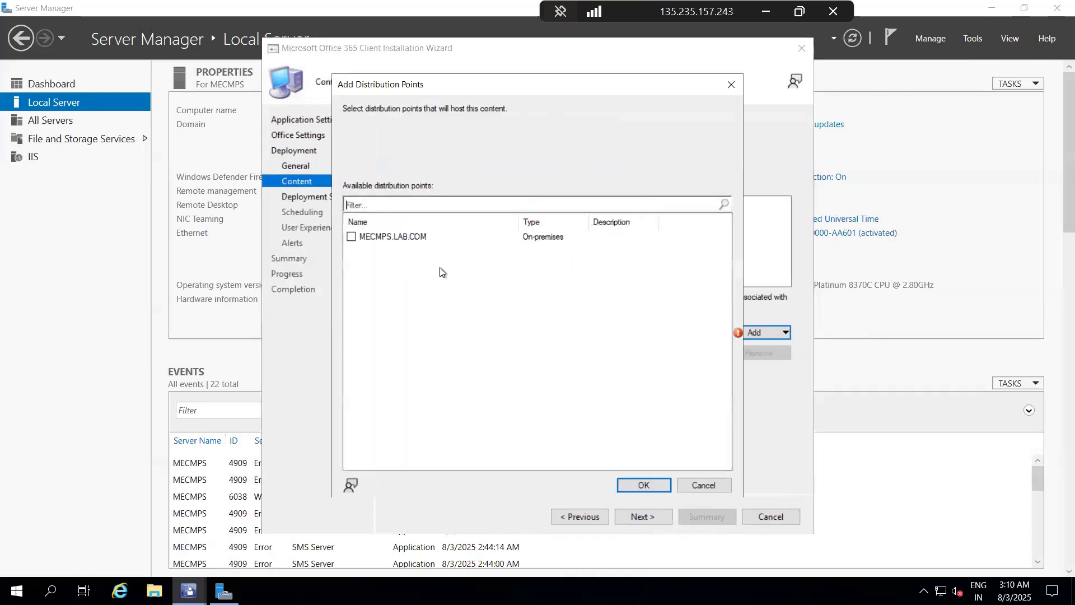
left_click(653, 486)
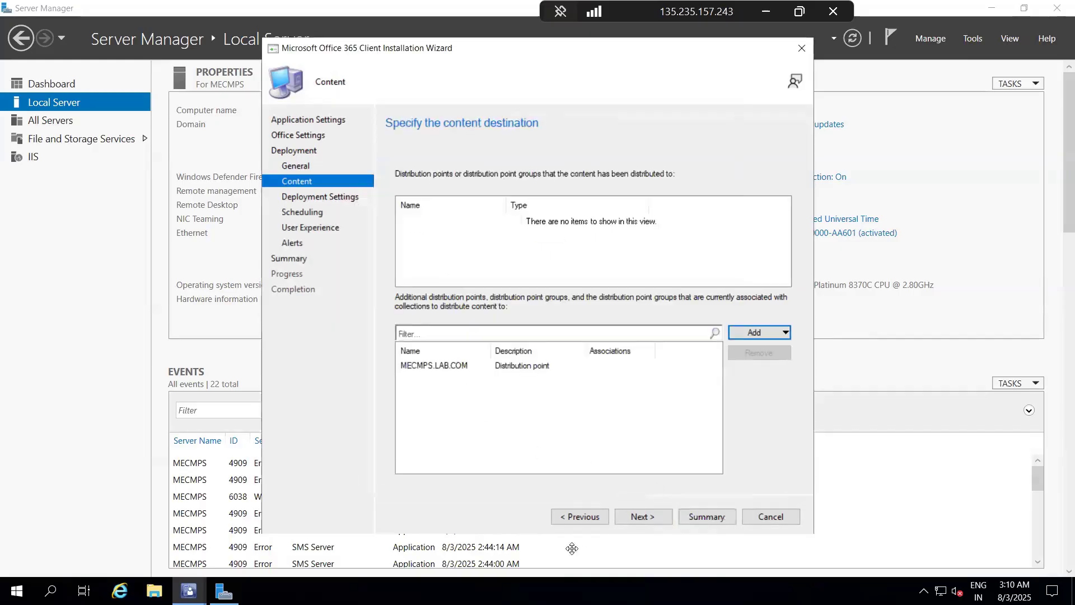
left_click(643, 519)
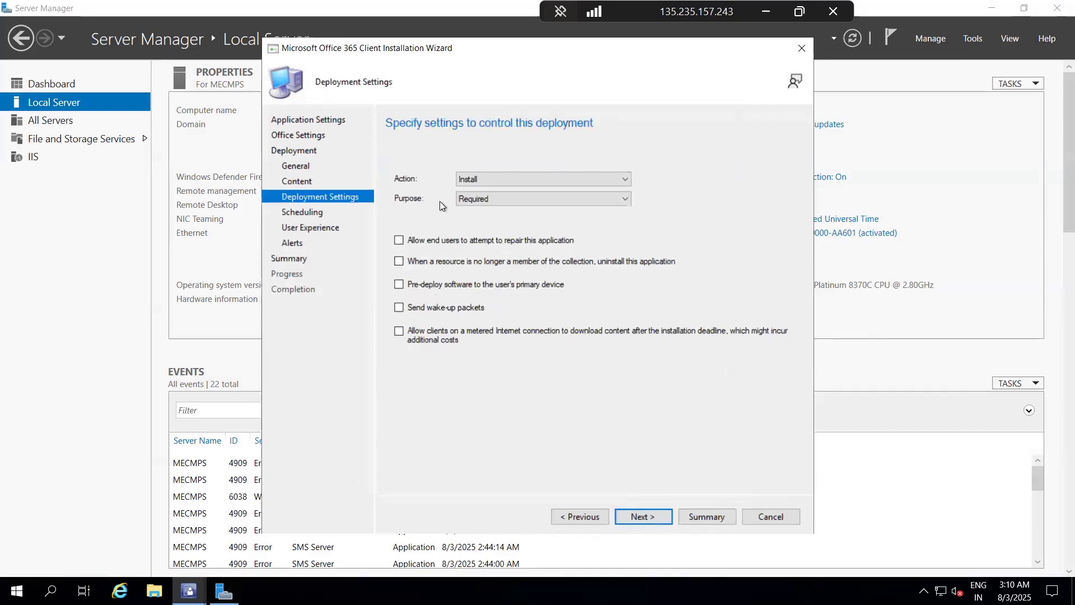
Step: Set the deployment purpose to Available with the Install action and continue to scheduling
left_click(496, 200)
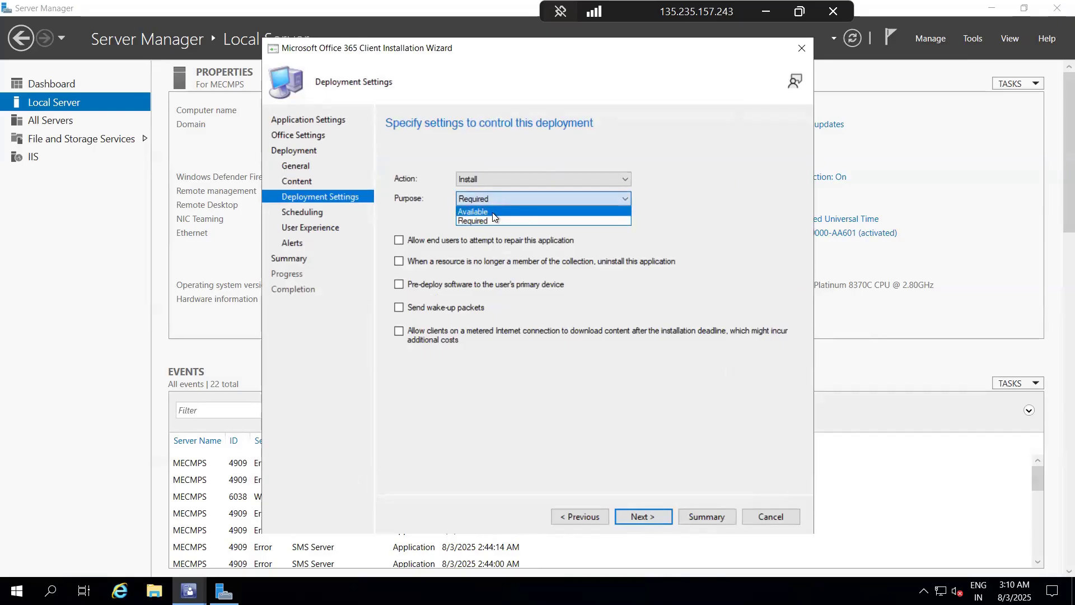
left_click(493, 211)
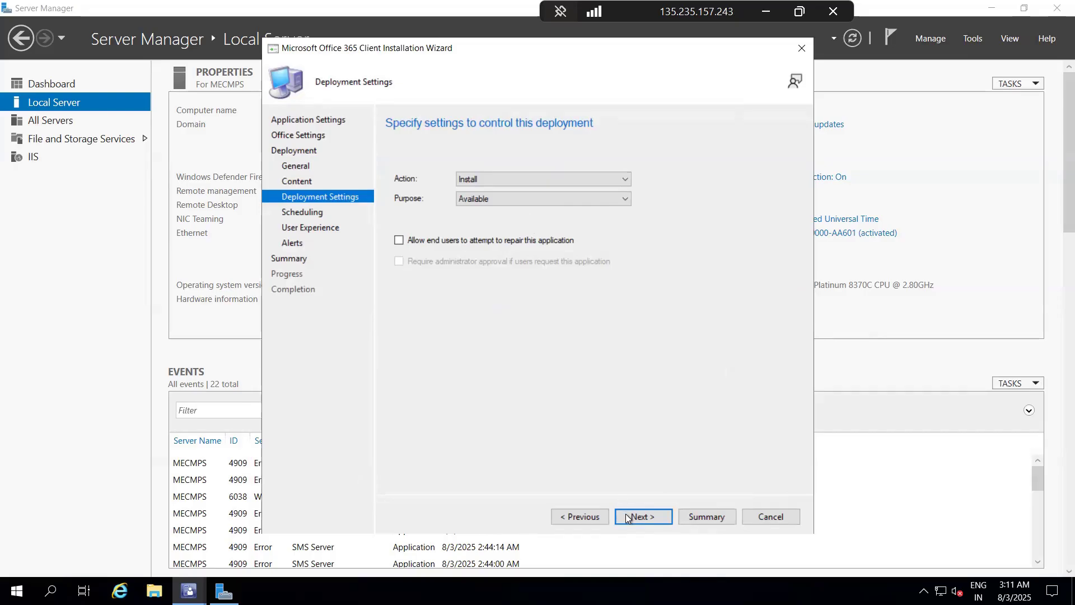
left_click(522, 201)
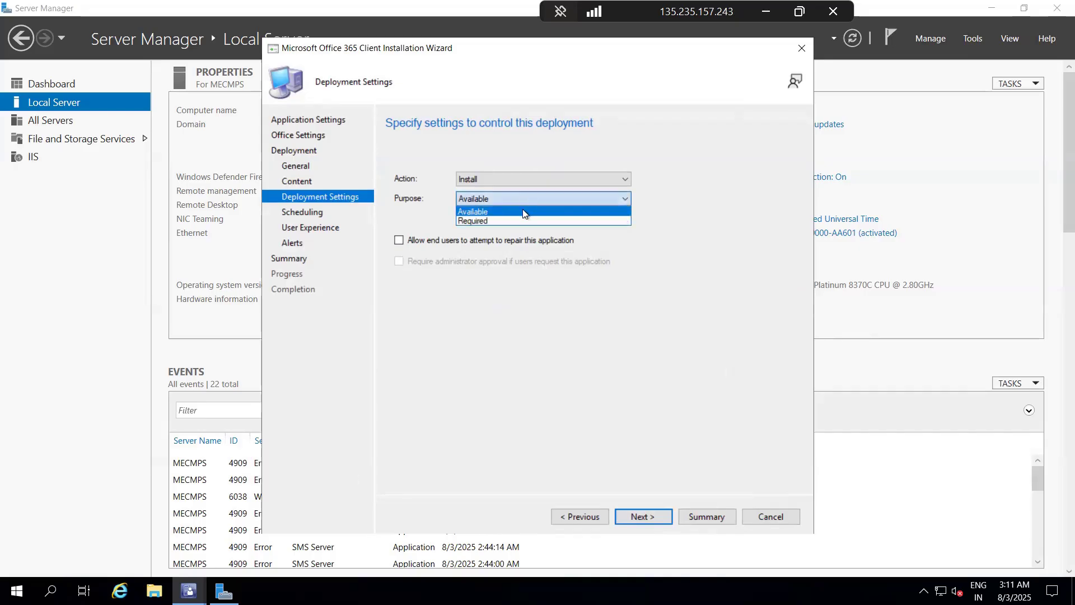
left_click(492, 211)
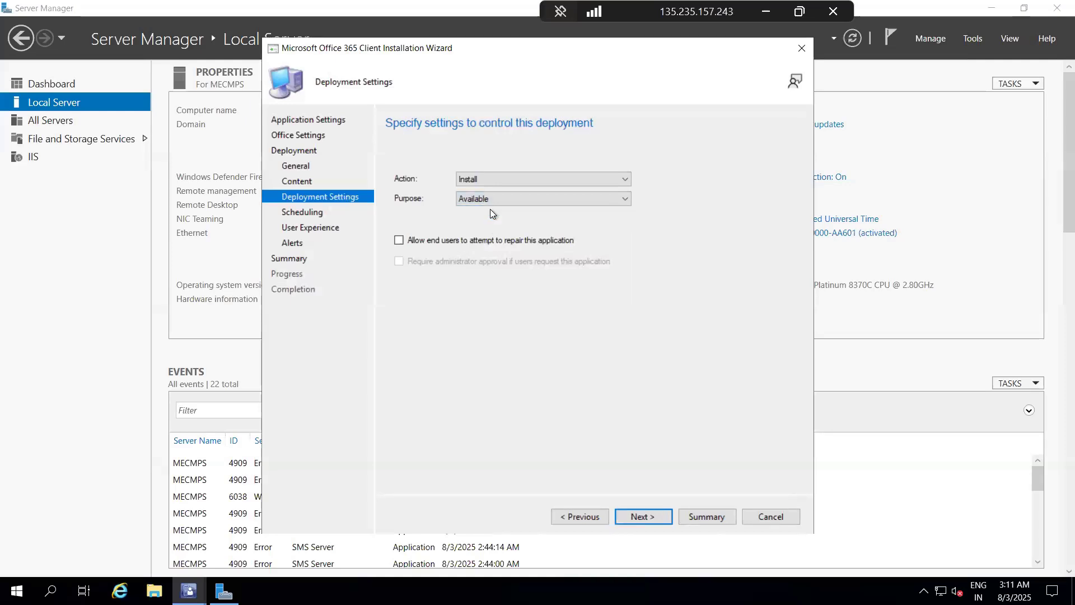
left_click(646, 516)
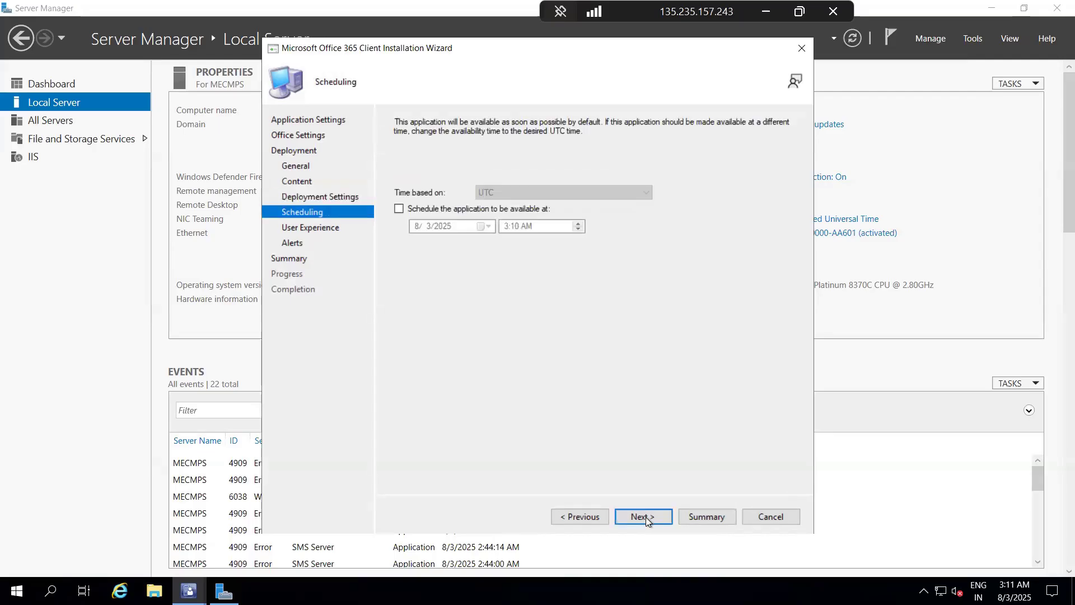
Step: Accept the default scheduling and user experience settings, continuing to the alert options
left_click(646, 516)
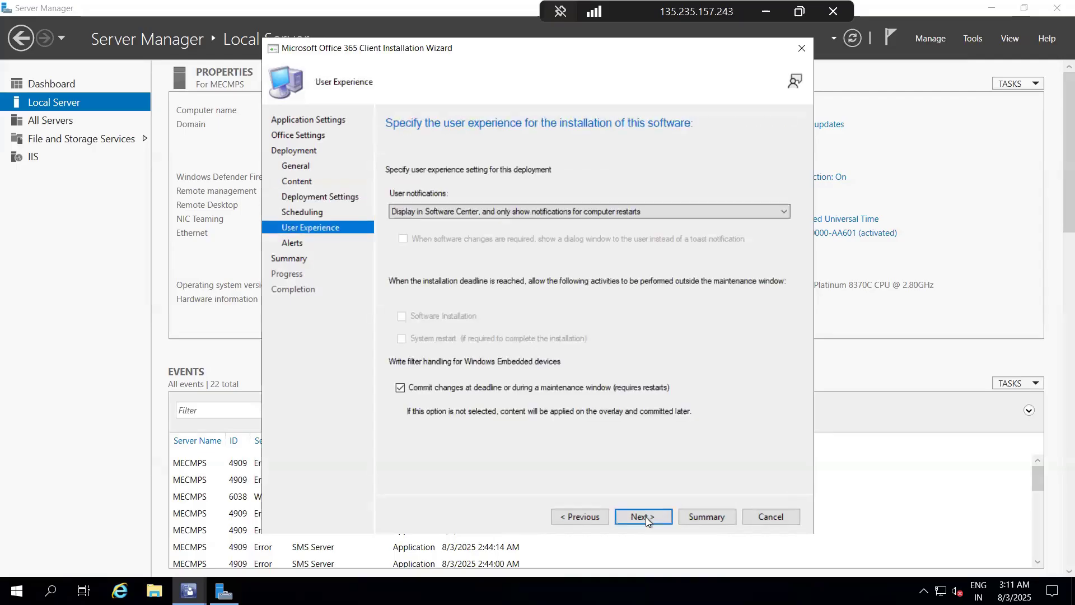
left_click(646, 516)
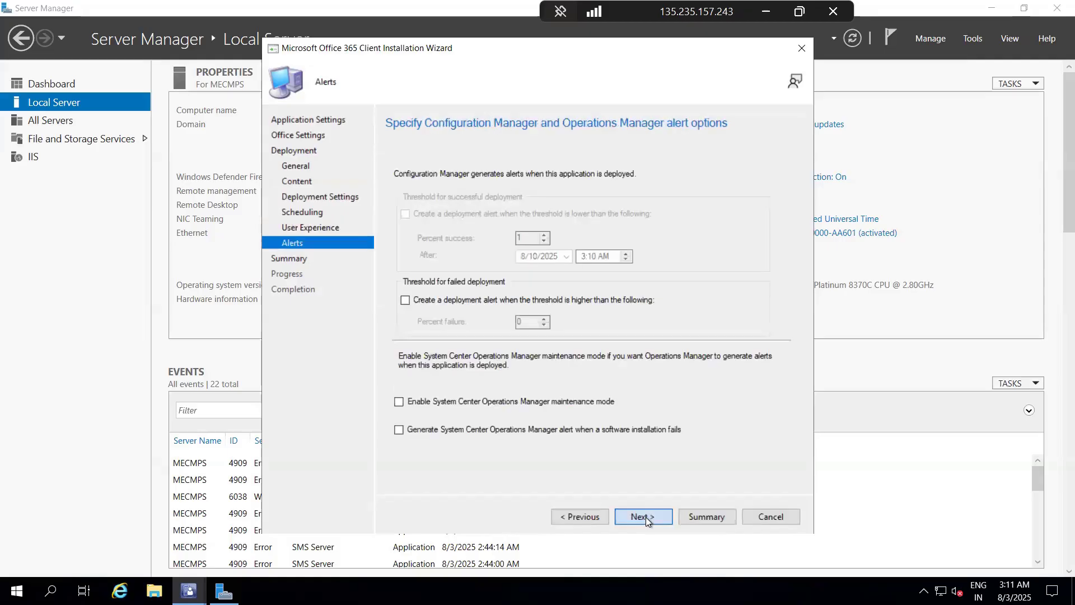
Step: Accept the default alert options and the summary to start creating and deploying the Office 365 application
left_click(646, 516)
left_click(646, 516)
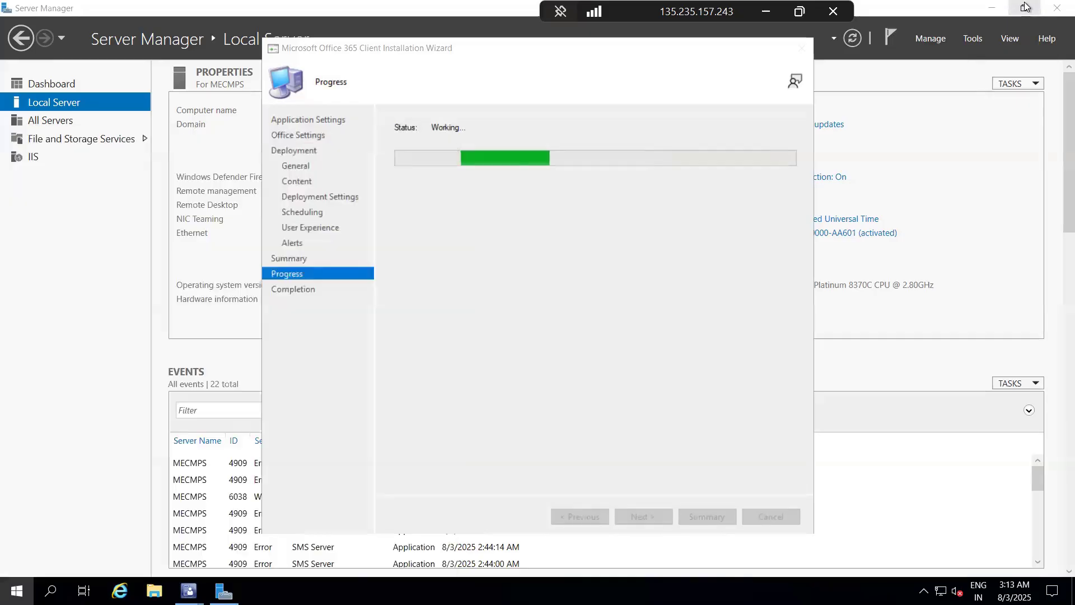
Step: Browse in File Explorer to C:\Source_files\Applications\Offce 365 to check the downloaded Office installation files
key("super+e")
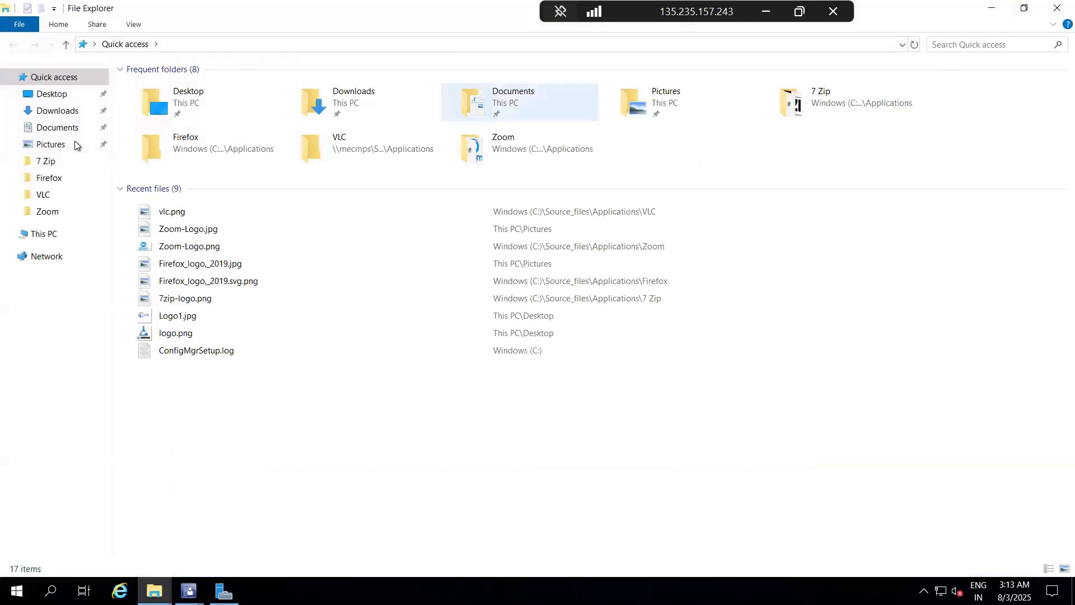
left_click(32, 234)
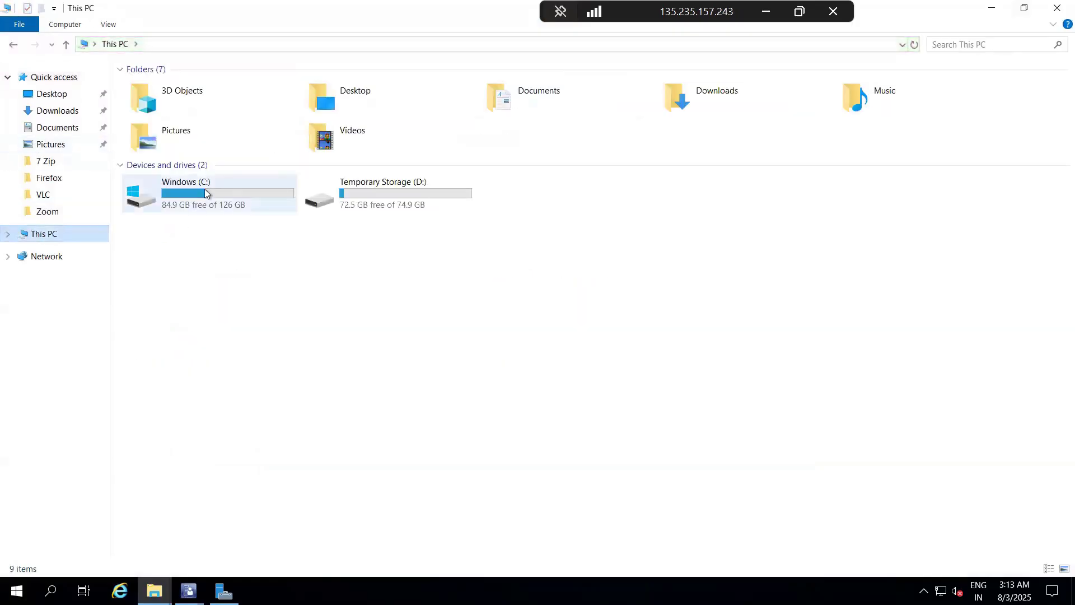
left_click(206, 194)
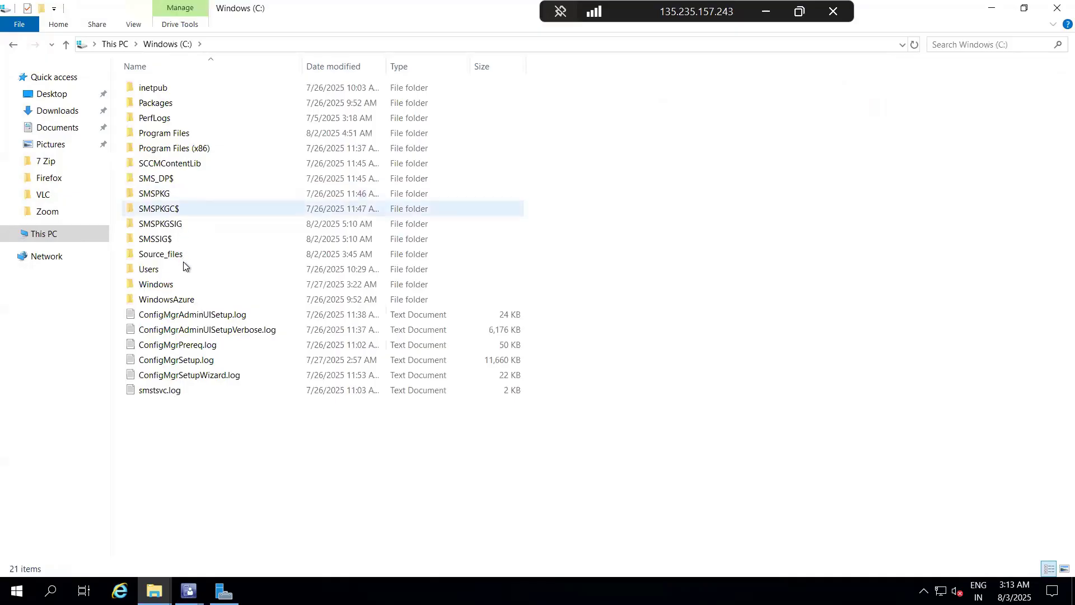
double_click(168, 253)
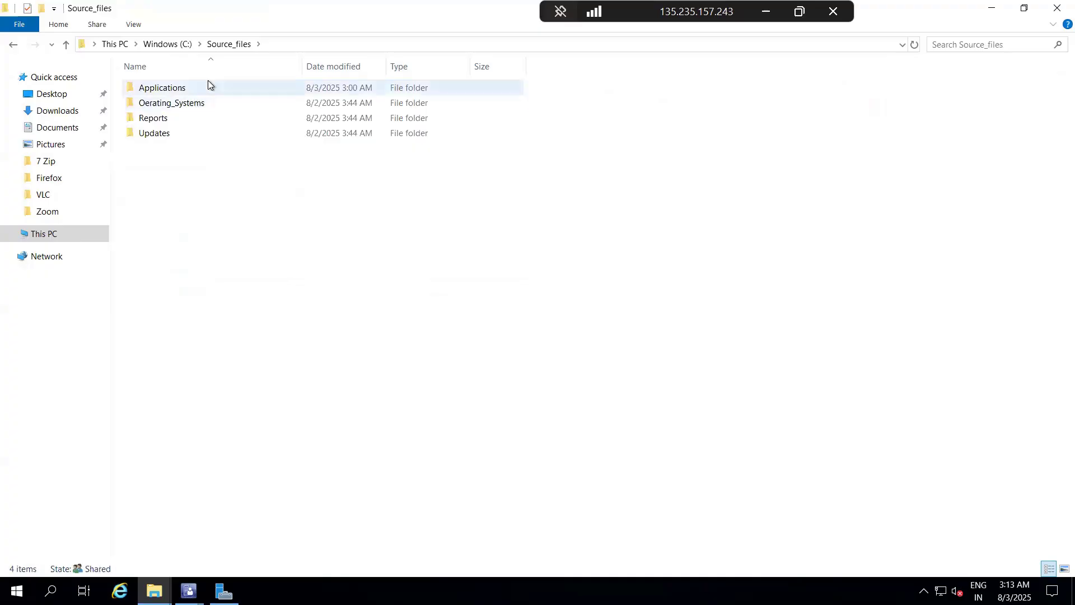
double_click(199, 89)
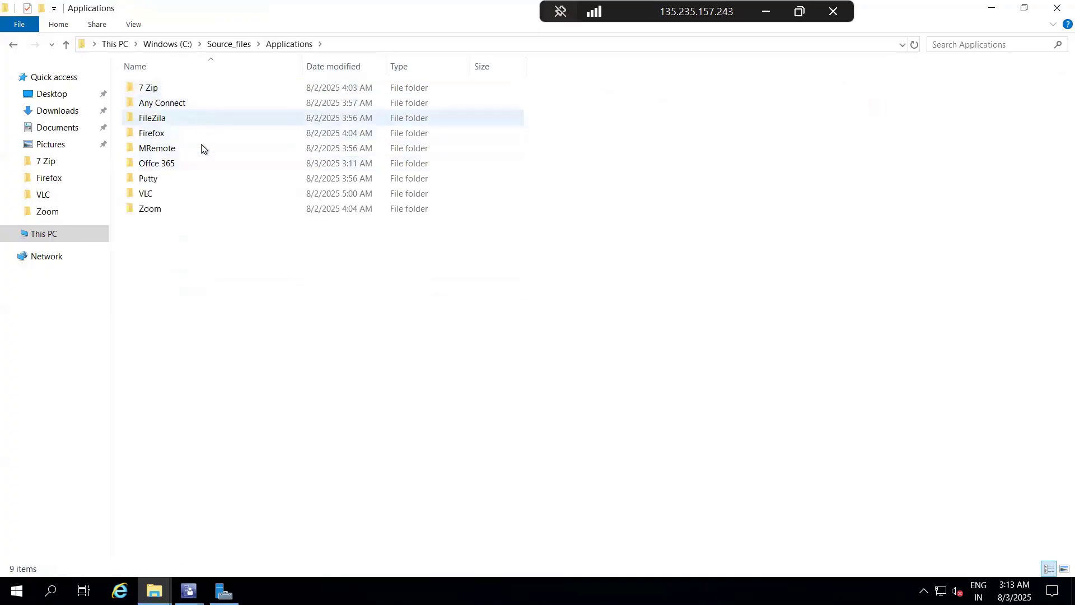
double_click(200, 163)
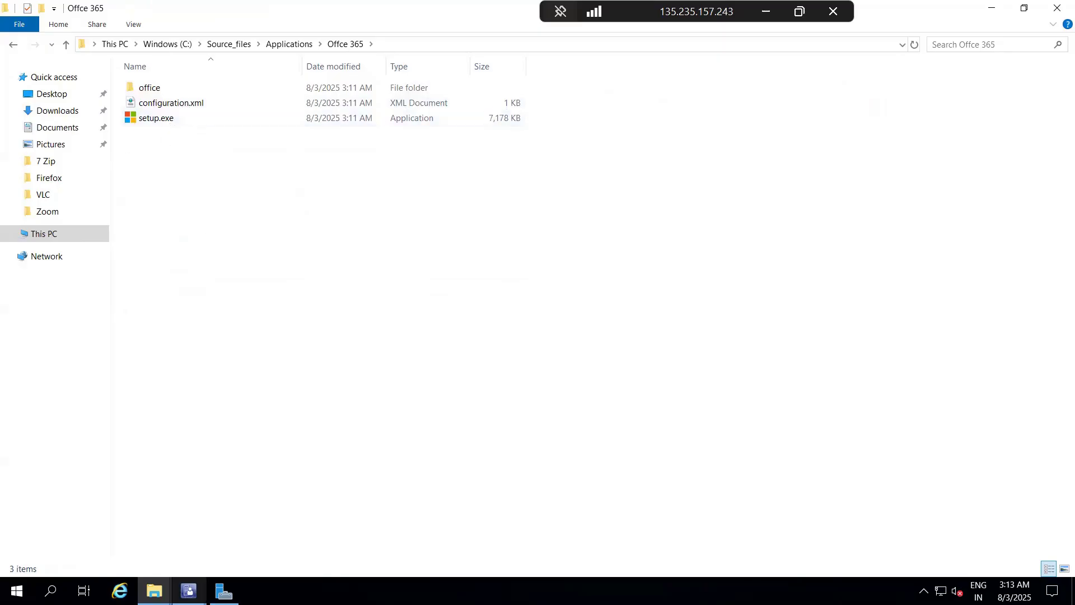
Step: Return to the Microsoft Office 365 Client Installation Wizard, review its completion details and close it
left_click(189, 590)
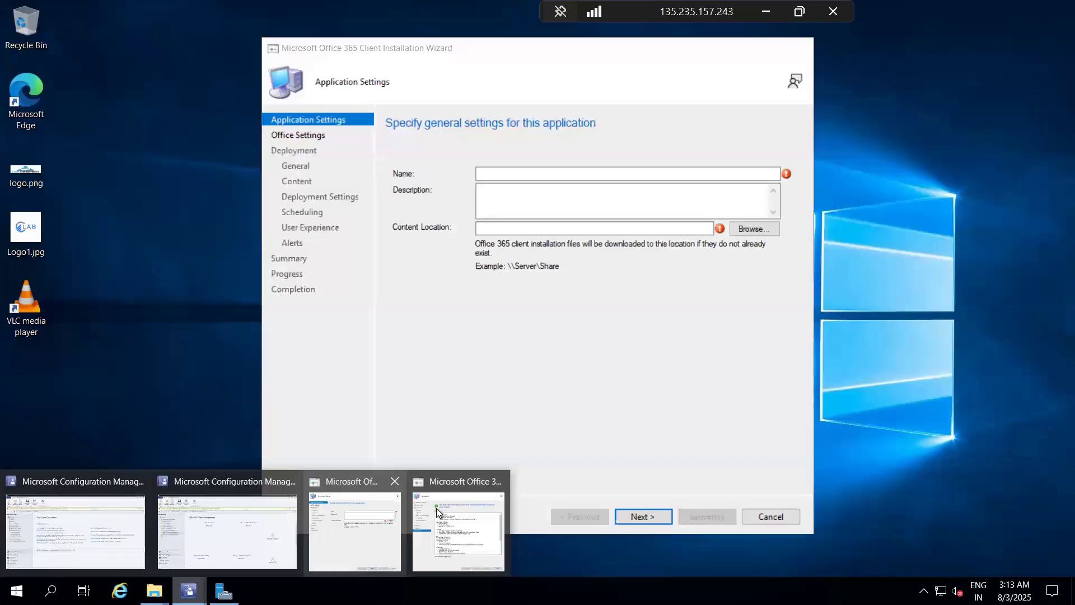
mouse_move(436, 508)
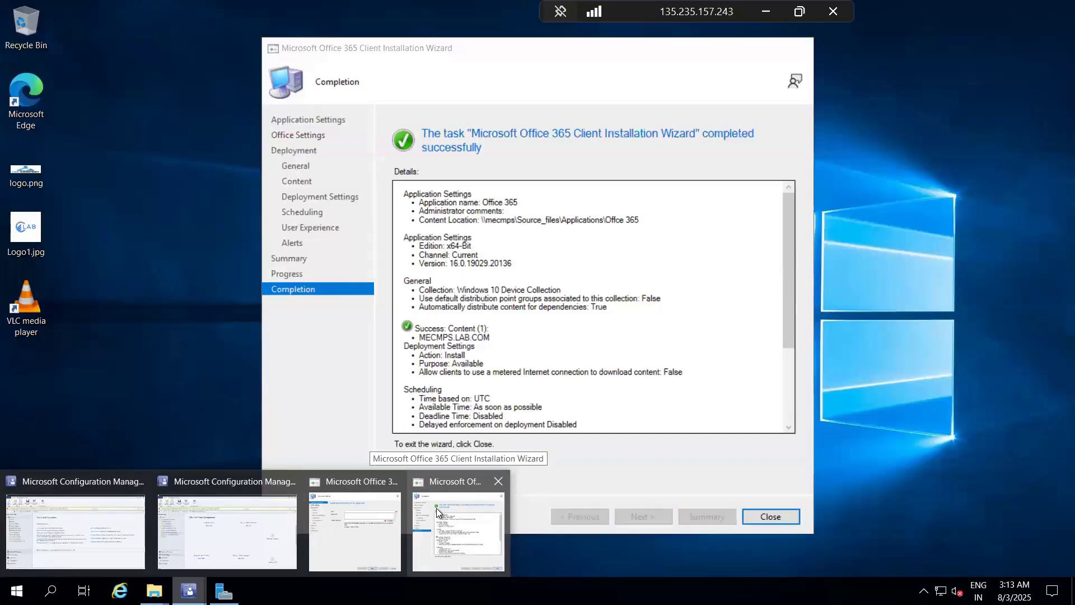
left_click(435, 508)
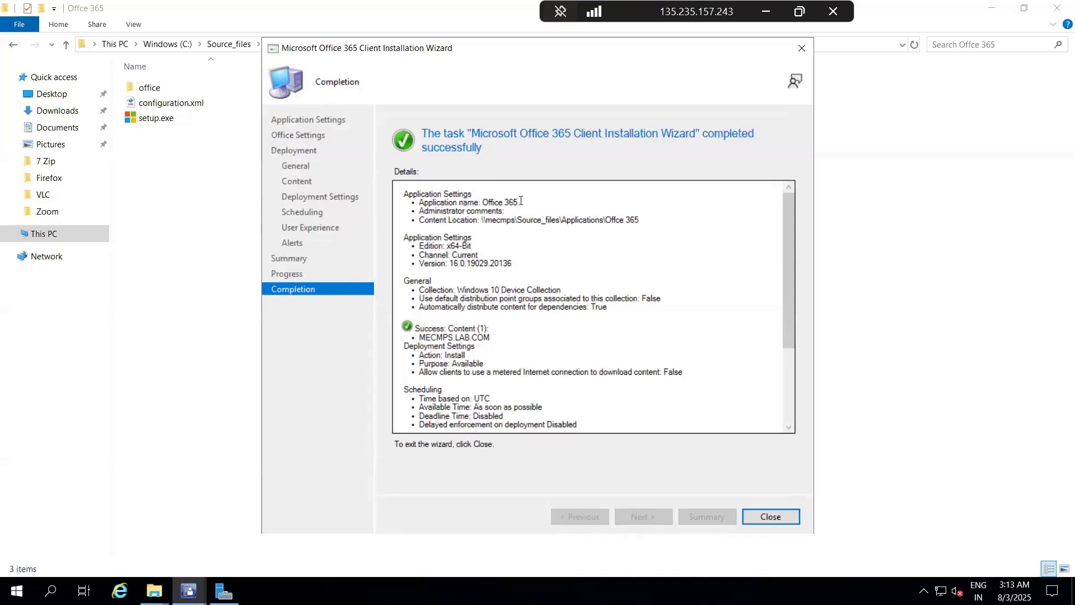
scroll(539, 339, "down", 4)
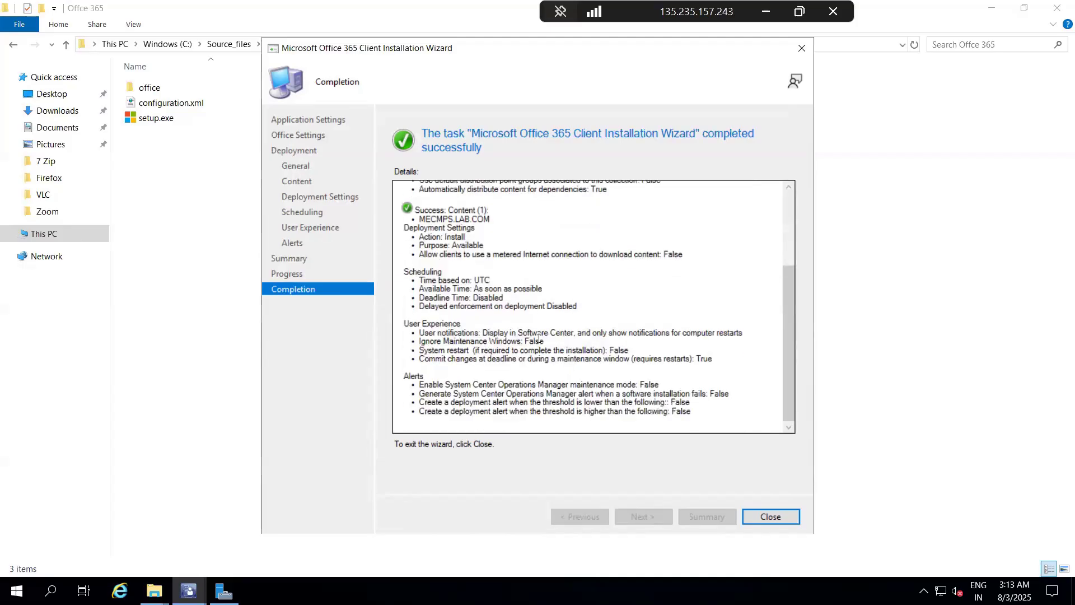
left_click(771, 515)
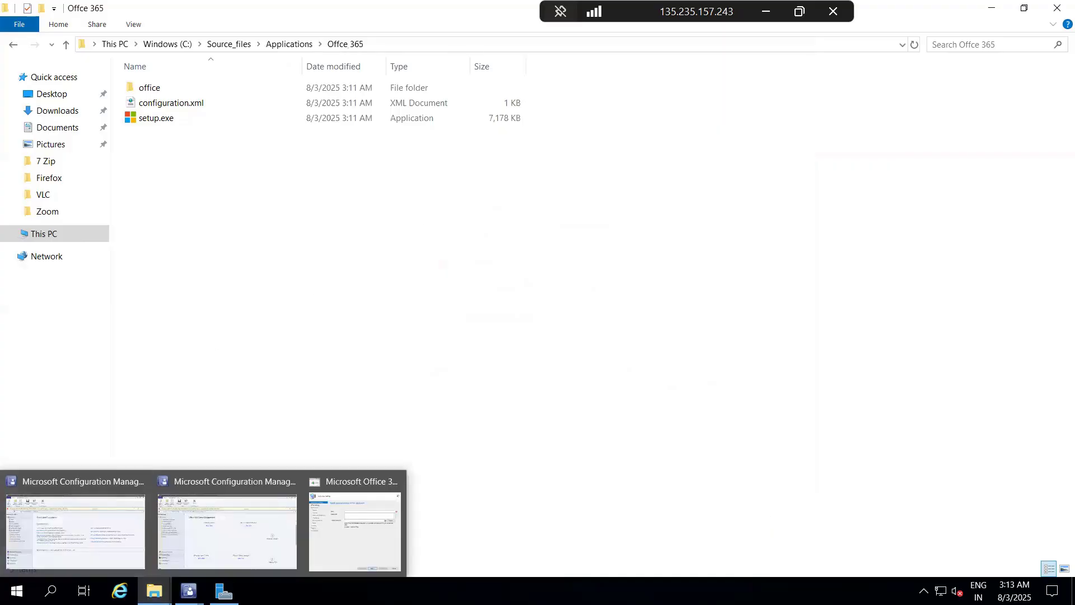
left_click(17, 591)
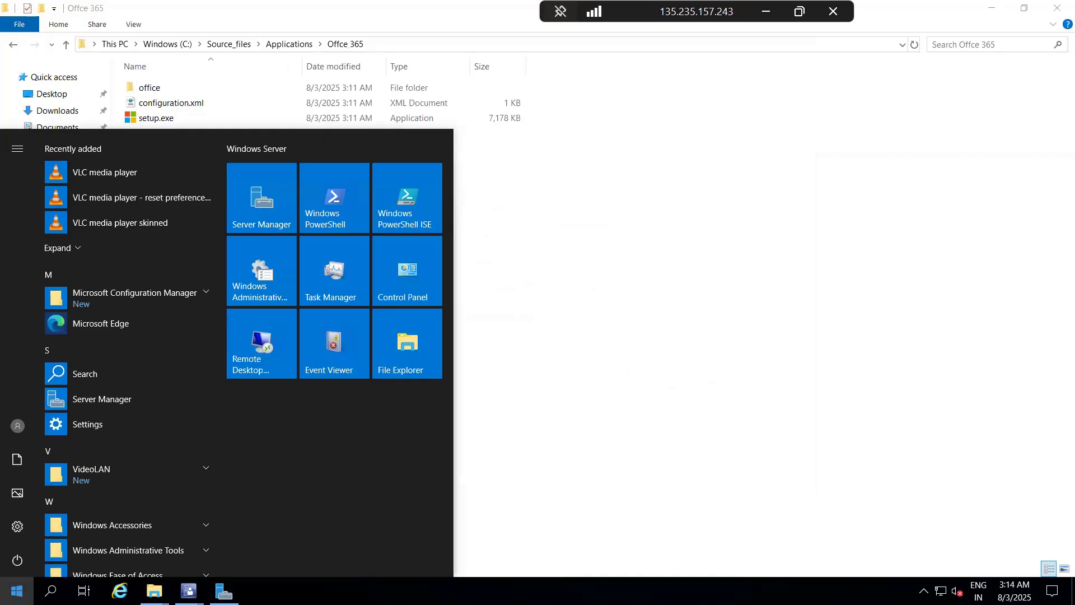
type("w")
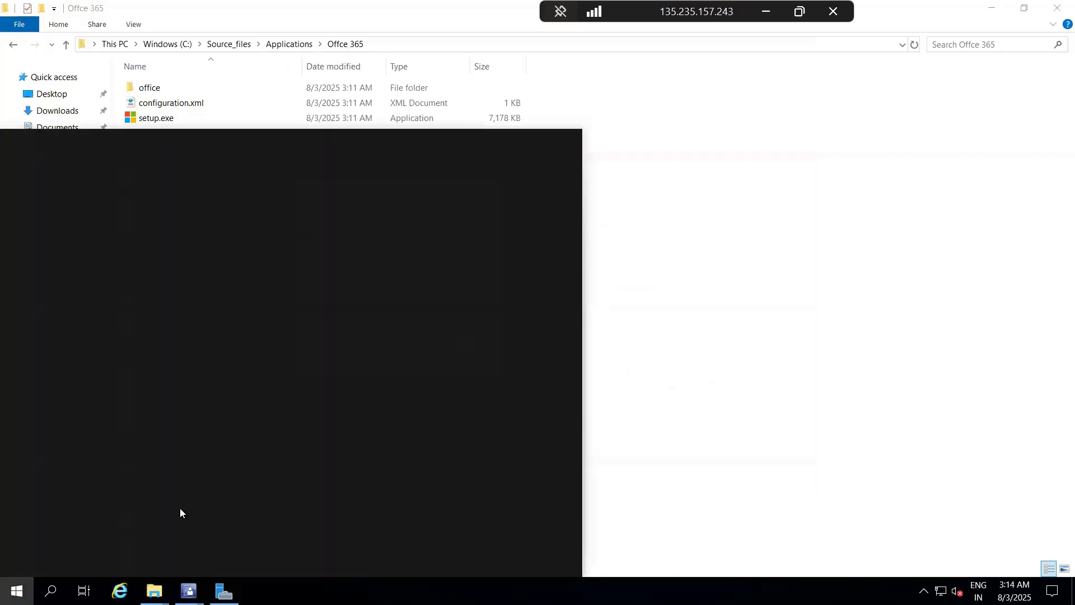
type("mstsc")
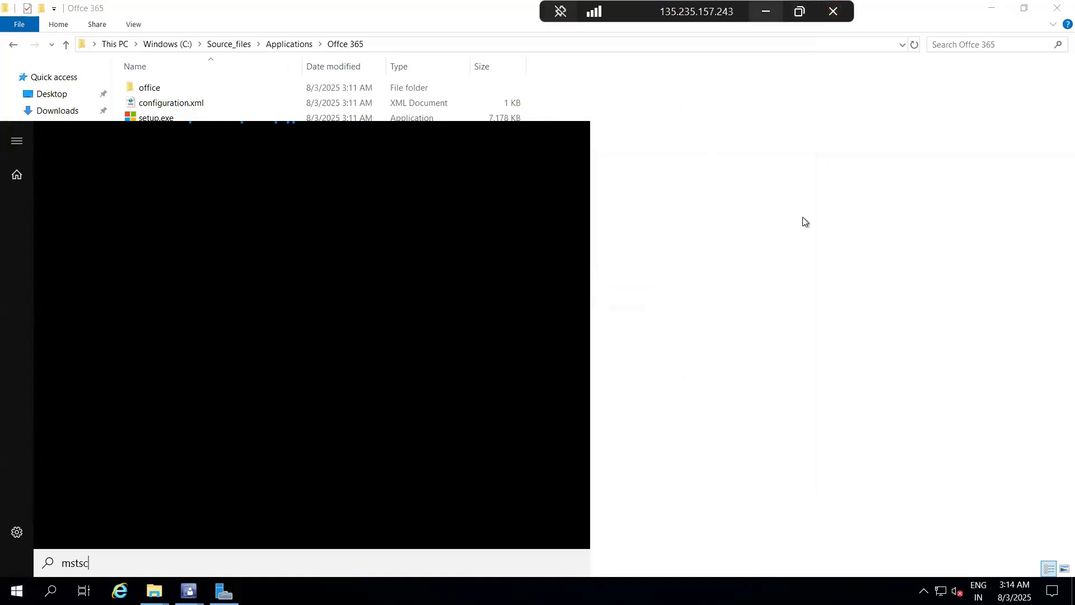
left_click(713, 304)
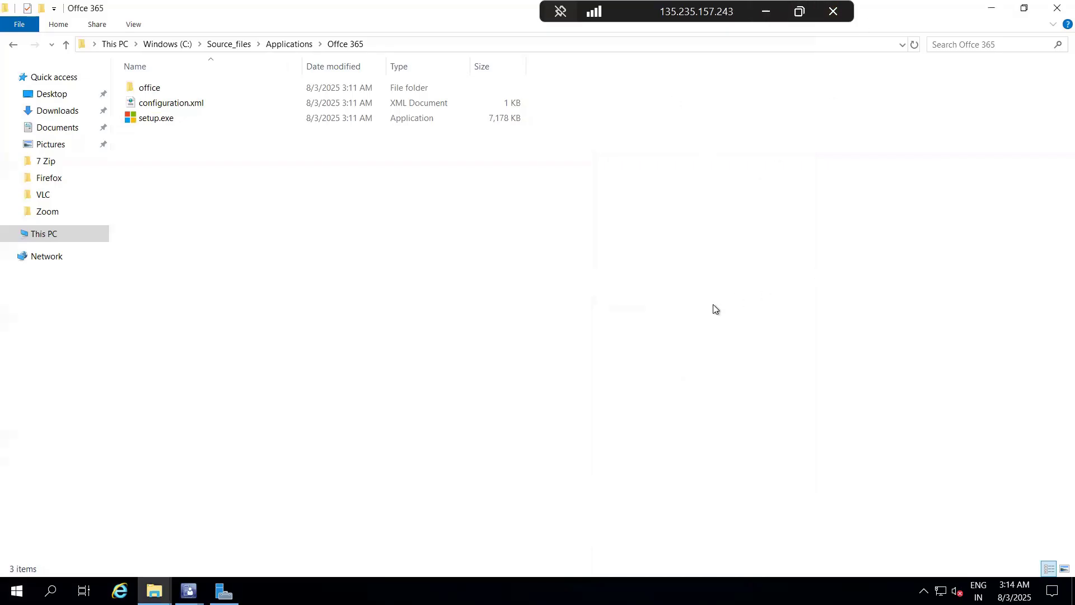
Step: Minimize the server session and start a Remote Desktop Connection to 52.172.206.110 from the local computer
left_click(765, 12)
left_click(354, 588)
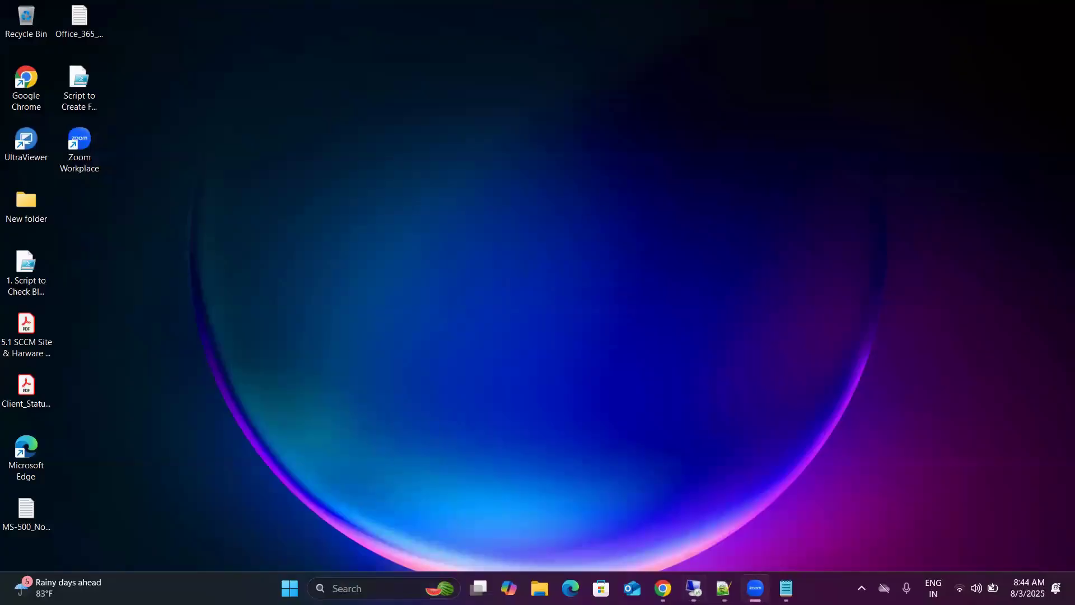
type("mstsc")
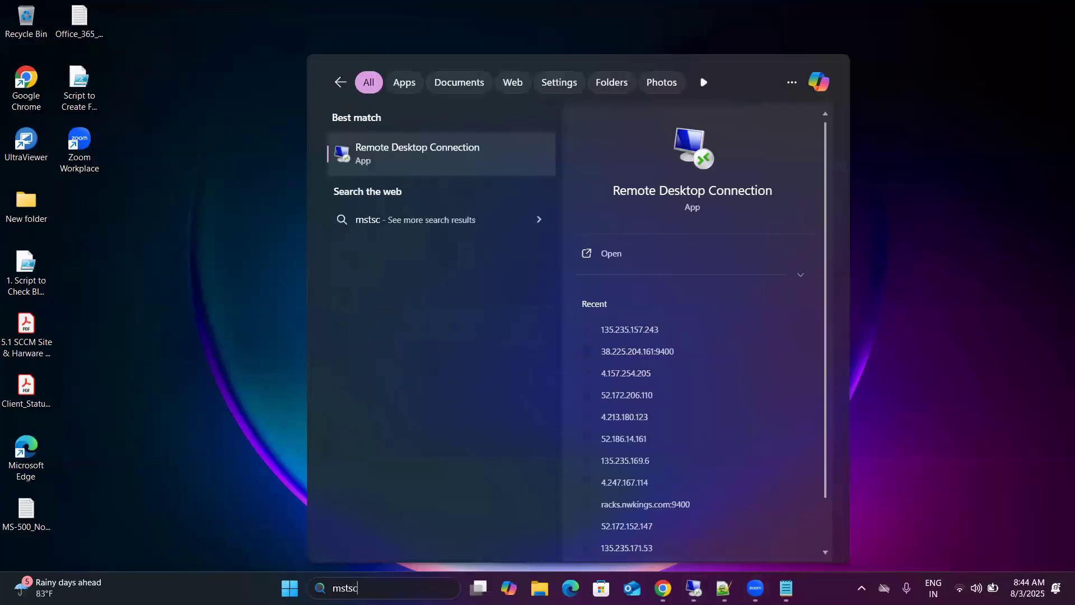
key("Return")
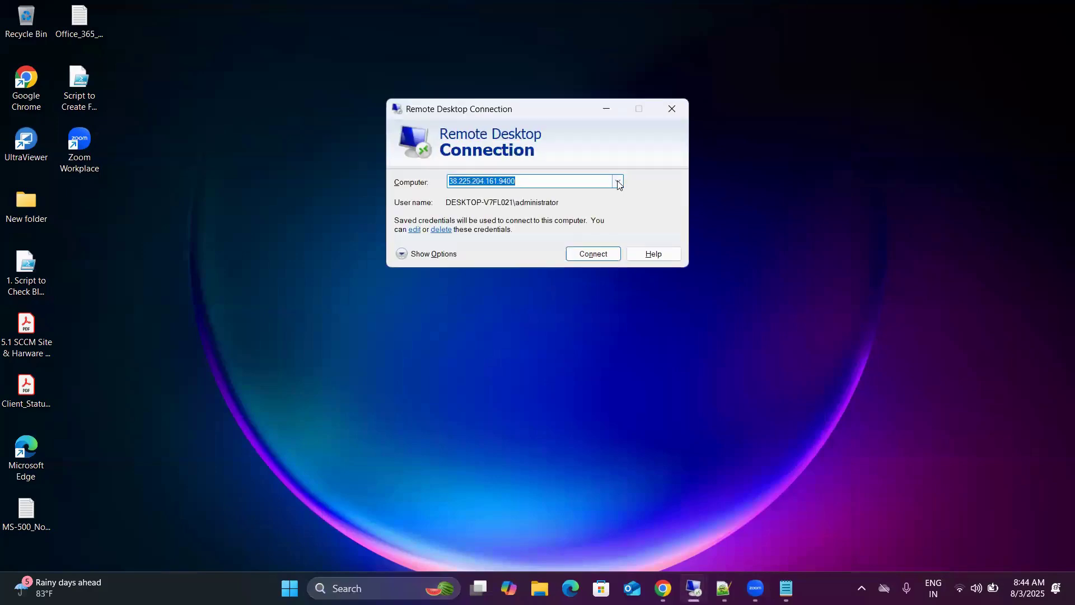
left_click(617, 180)
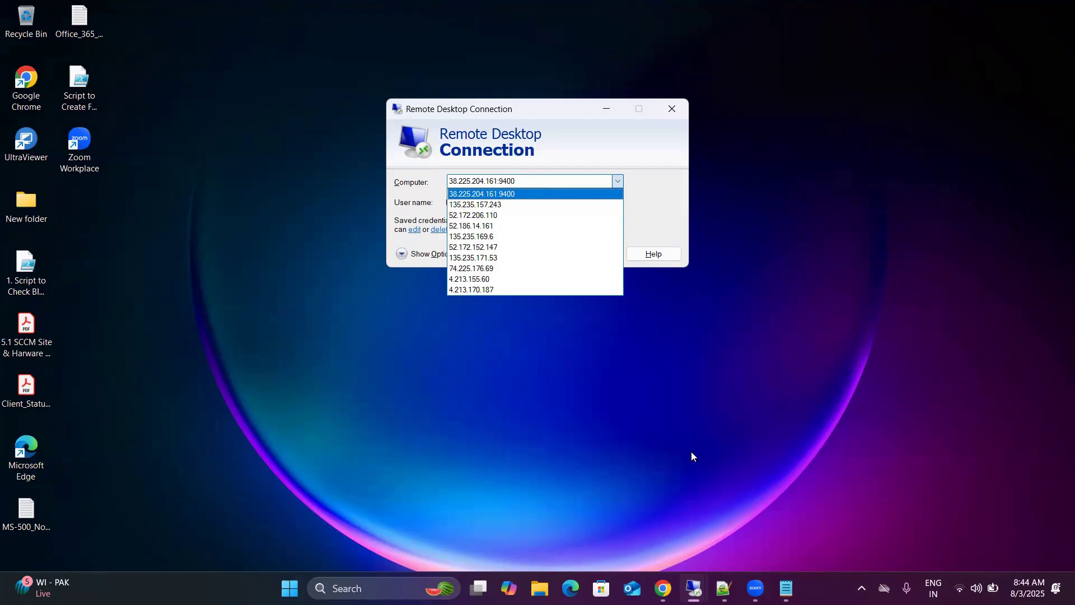
mouse_move(694, 588)
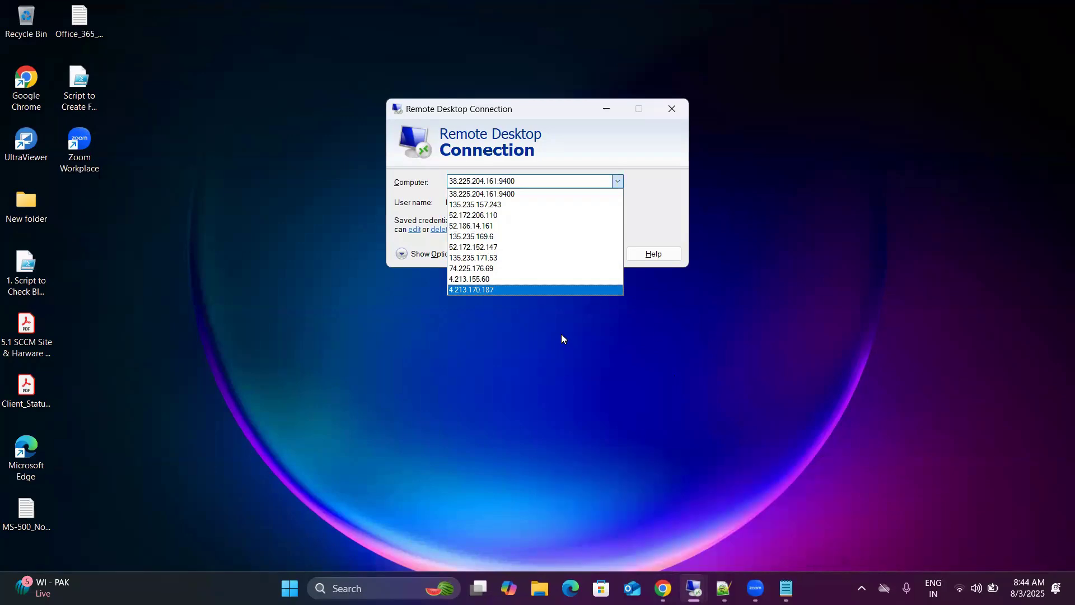
left_click(505, 222)
left_click(572, 255)
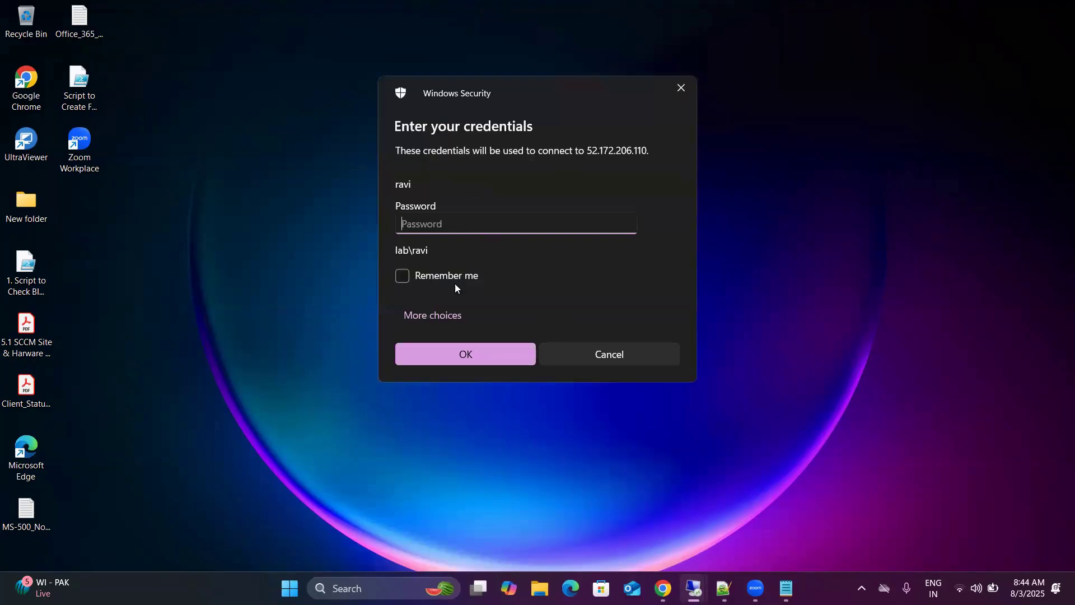
Step: Sign in to 52.172.206.110 with a different account, entering the domain user name and account password, and accept the certificate warning
left_click(425, 316)
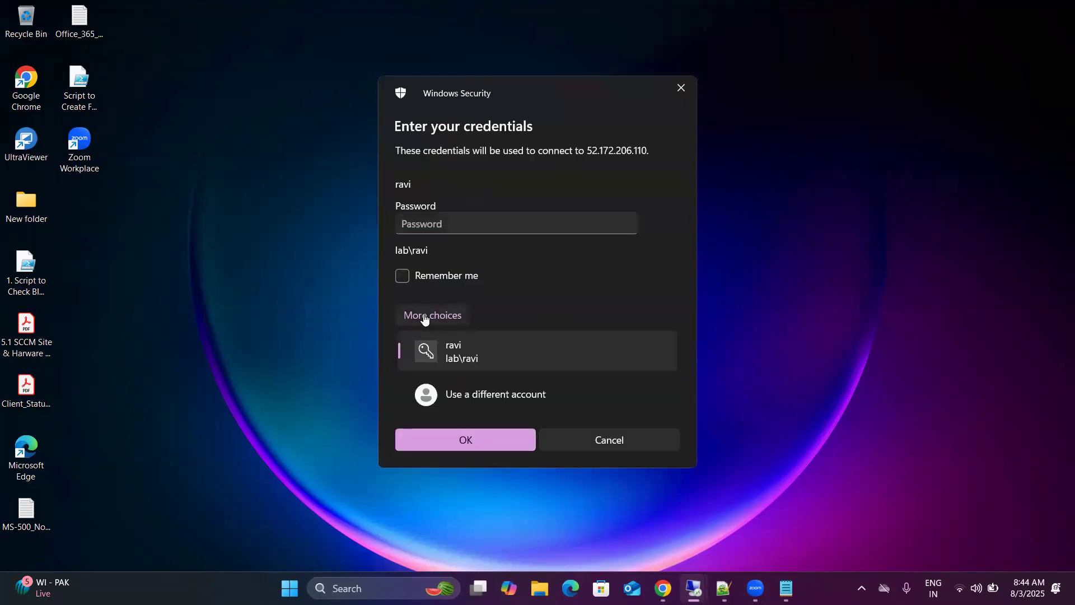
left_click(457, 391)
type("l")
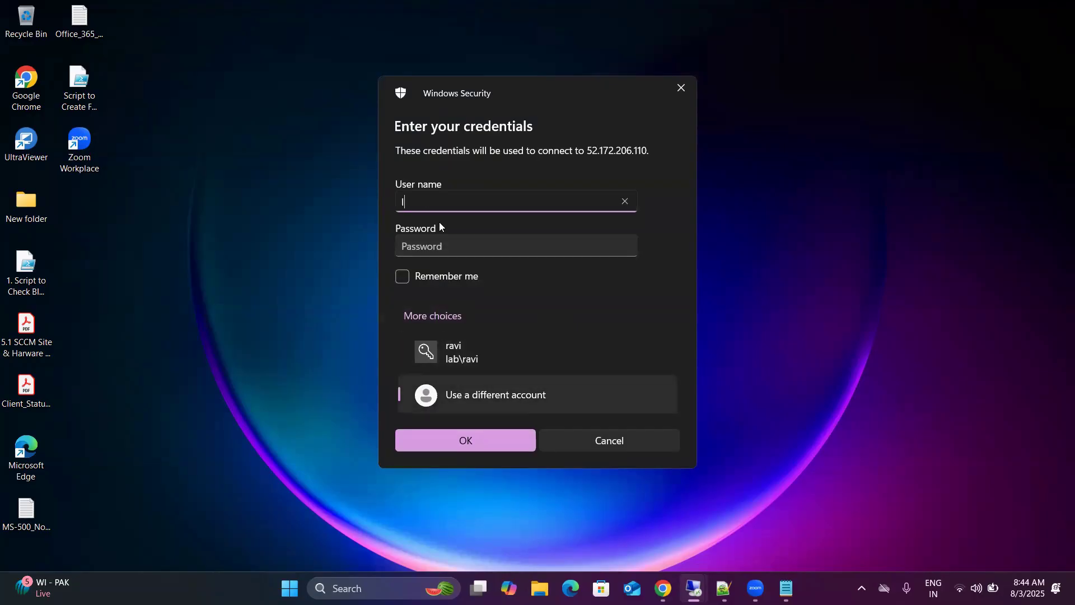
type("ab\\ravi")
key("Tab")
key("ctrl+v")
left_click(459, 442)
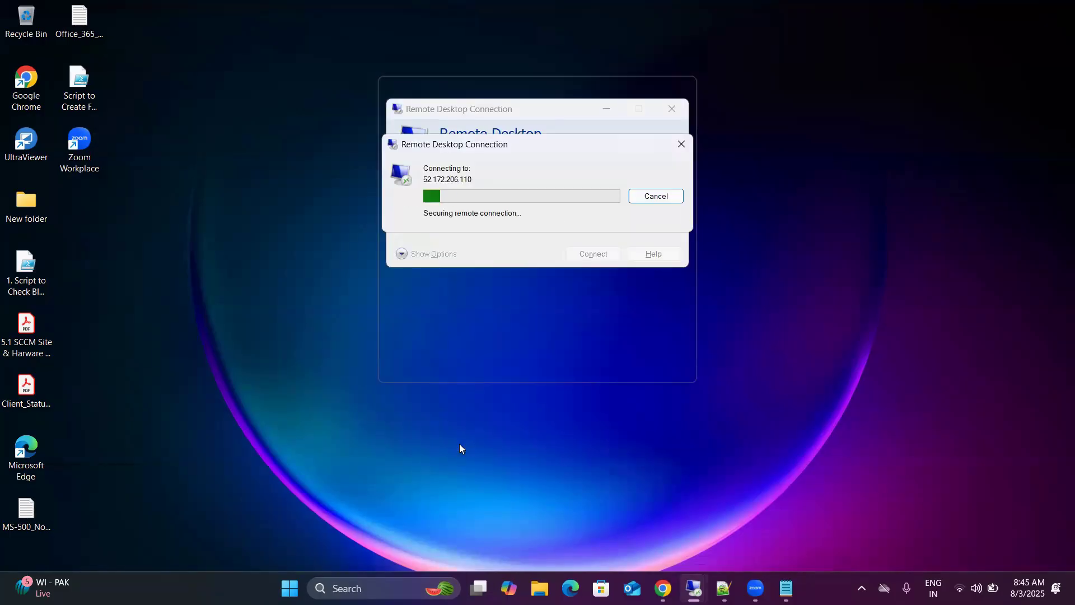
left_click(585, 304)
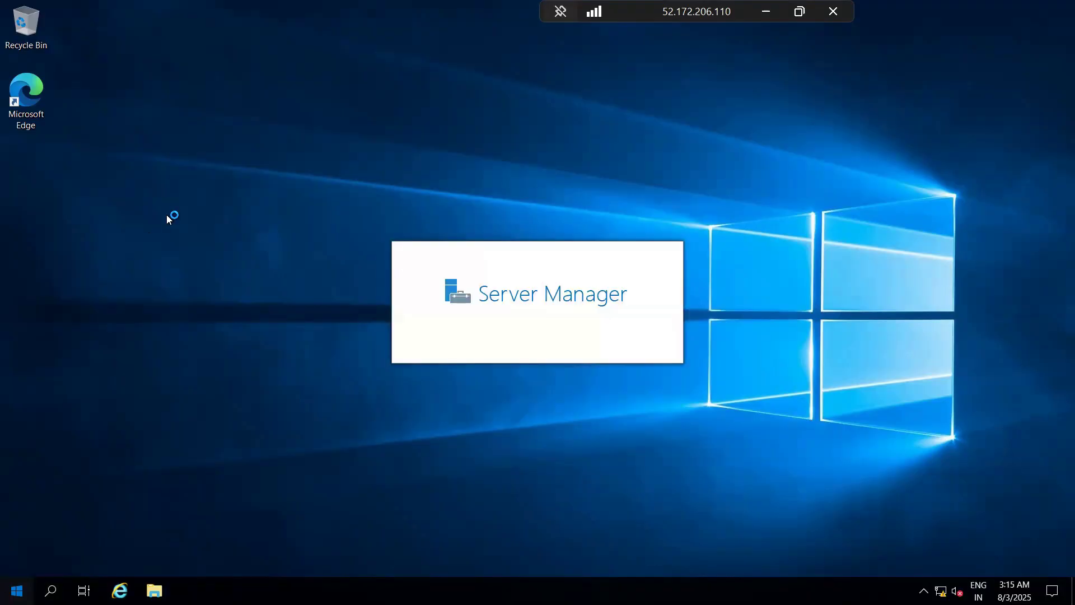
Step: Start a nested Remote Desktop Connection from this server to the computer 192.168.1.4
key("super")
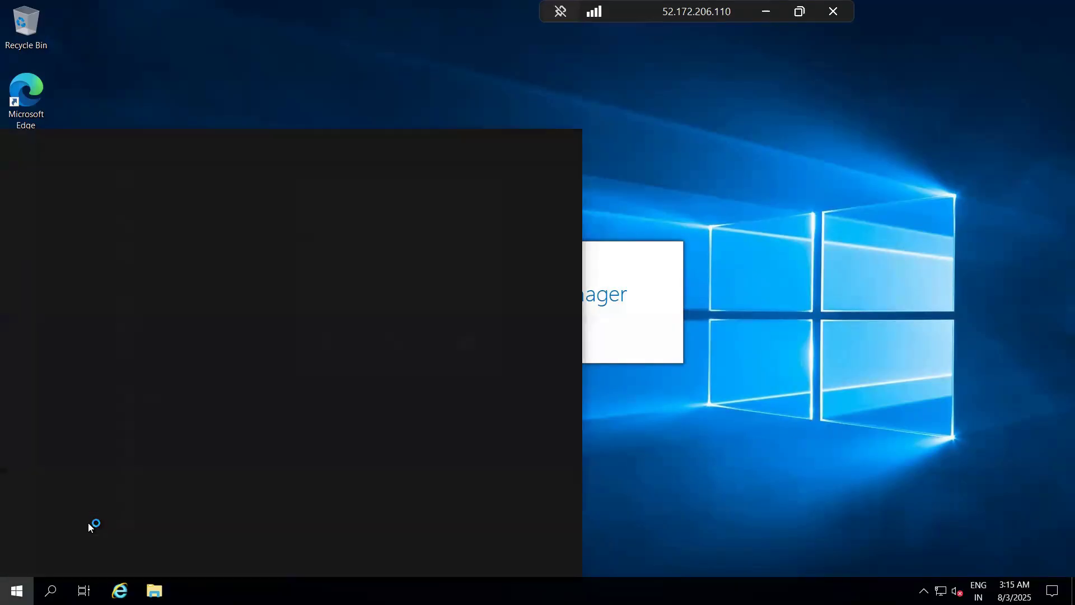
type("mstsc")
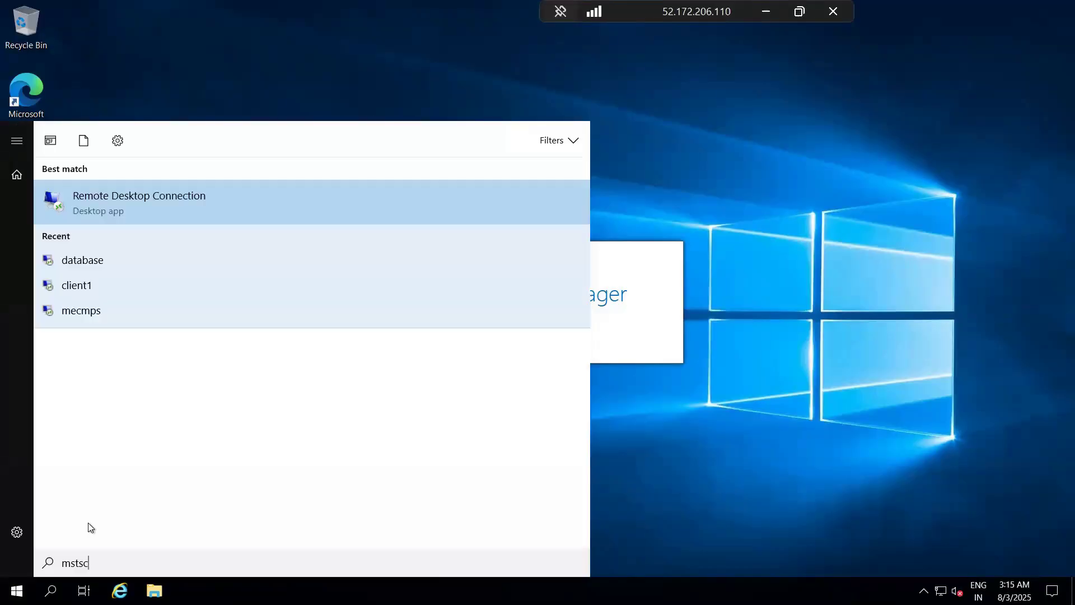
key("Return")
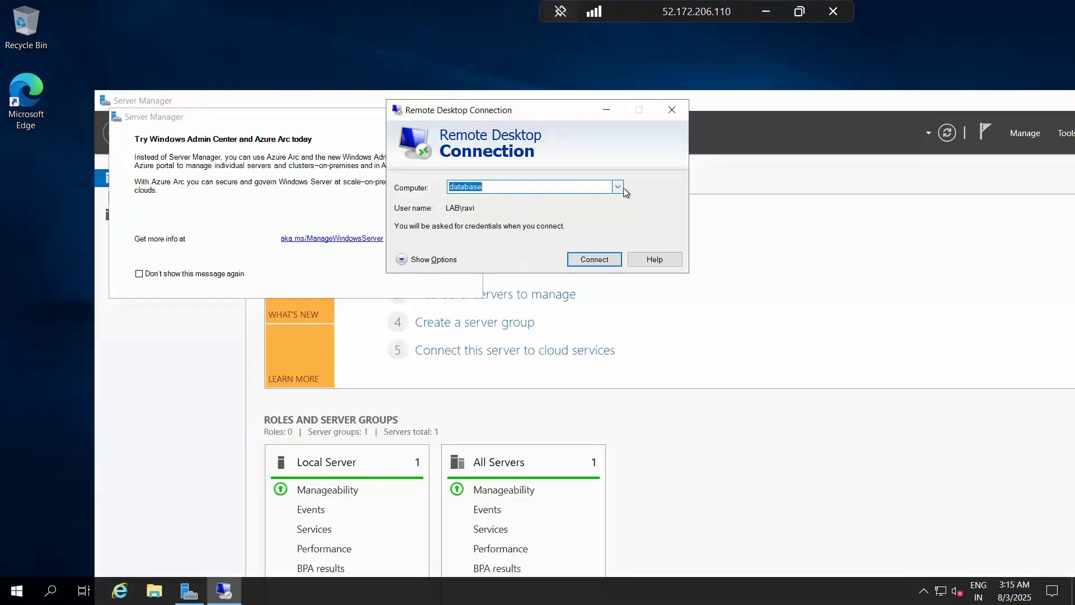
left_click(617, 186)
left_click(552, 191)
key("BackSpace")
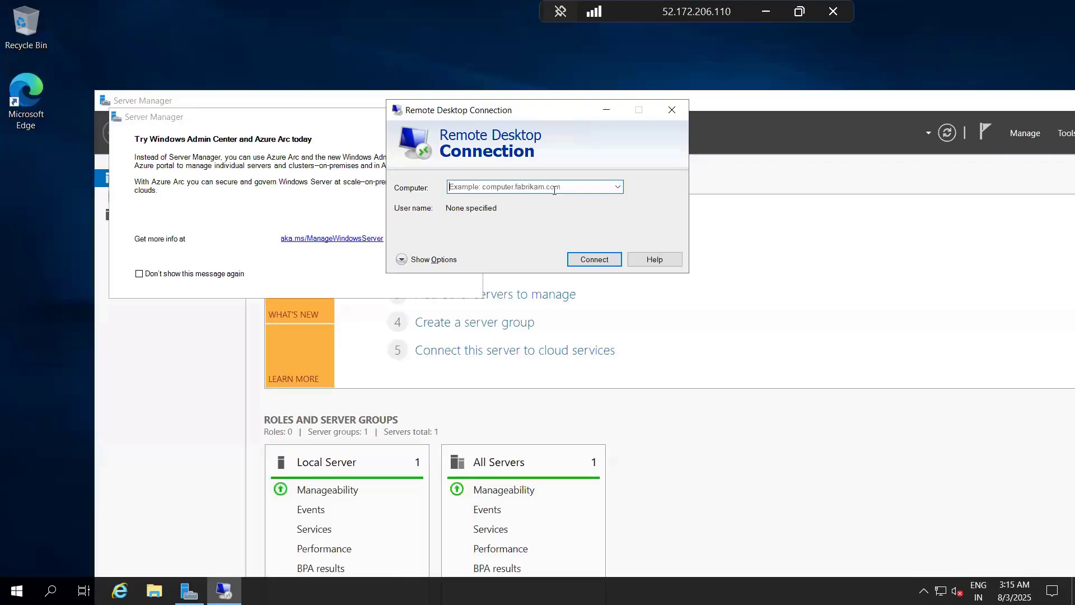
type("192")
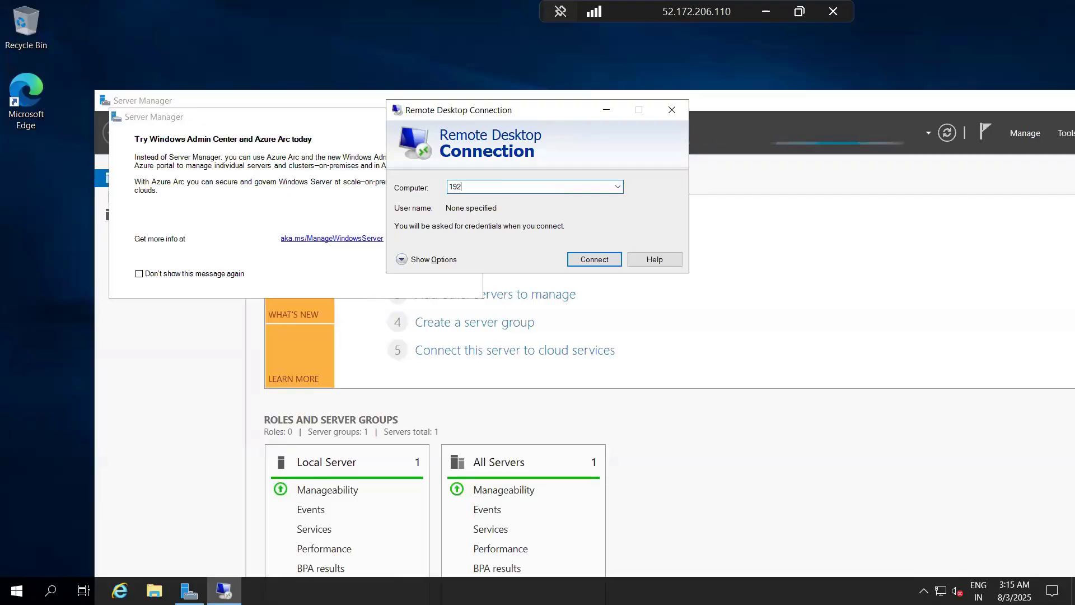
type(".168.1.4")
key("Return")
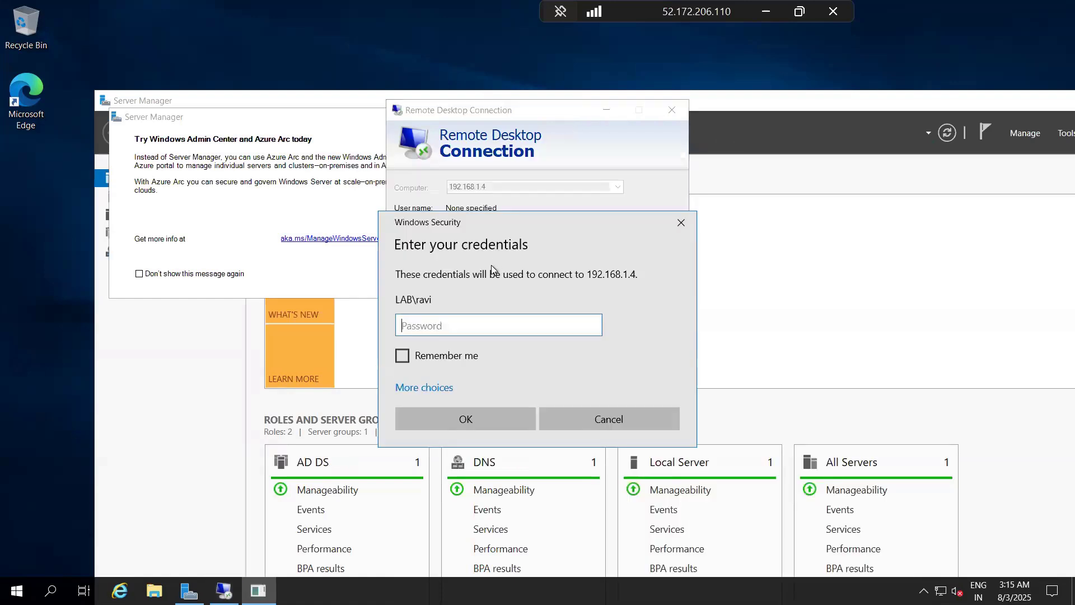
Step: Enter the account password for 192.168.1.4 and accept the identity warning to connect
key("ctrl+v")
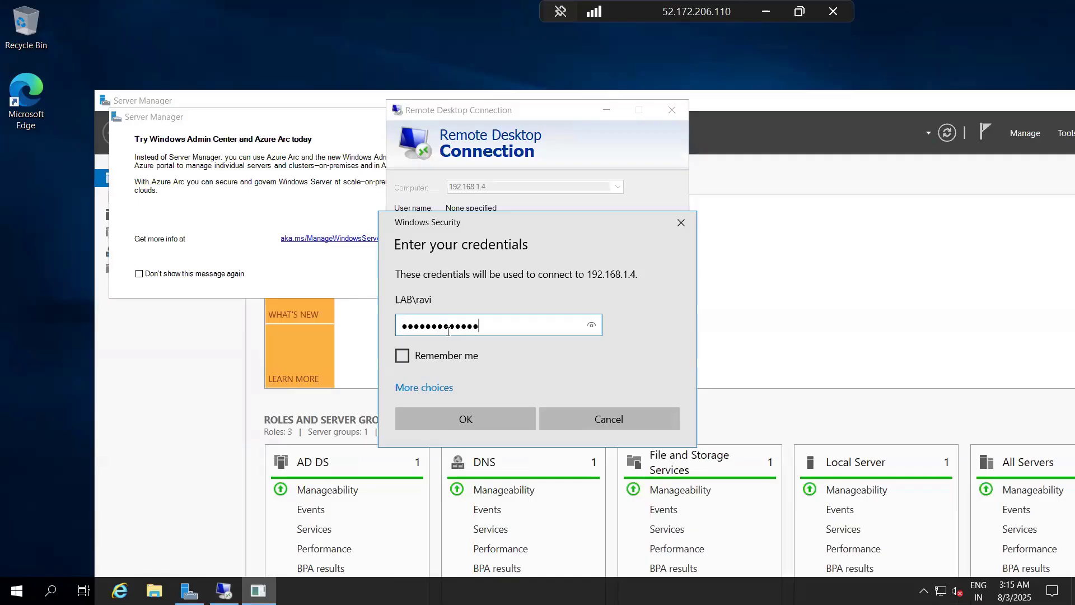
left_click(452, 417)
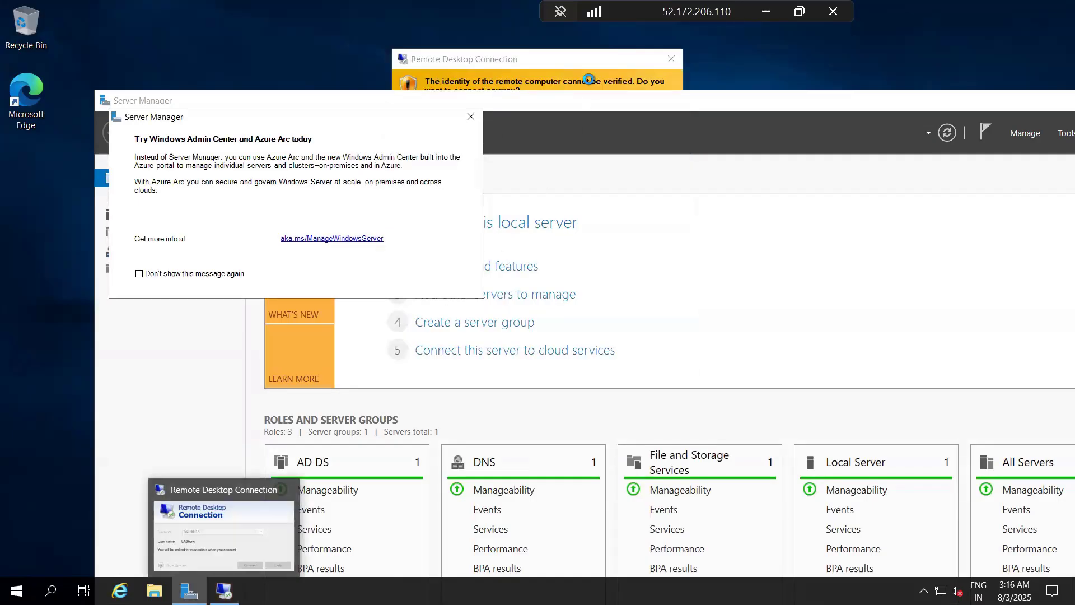
left_click(551, 59)
left_click(583, 307)
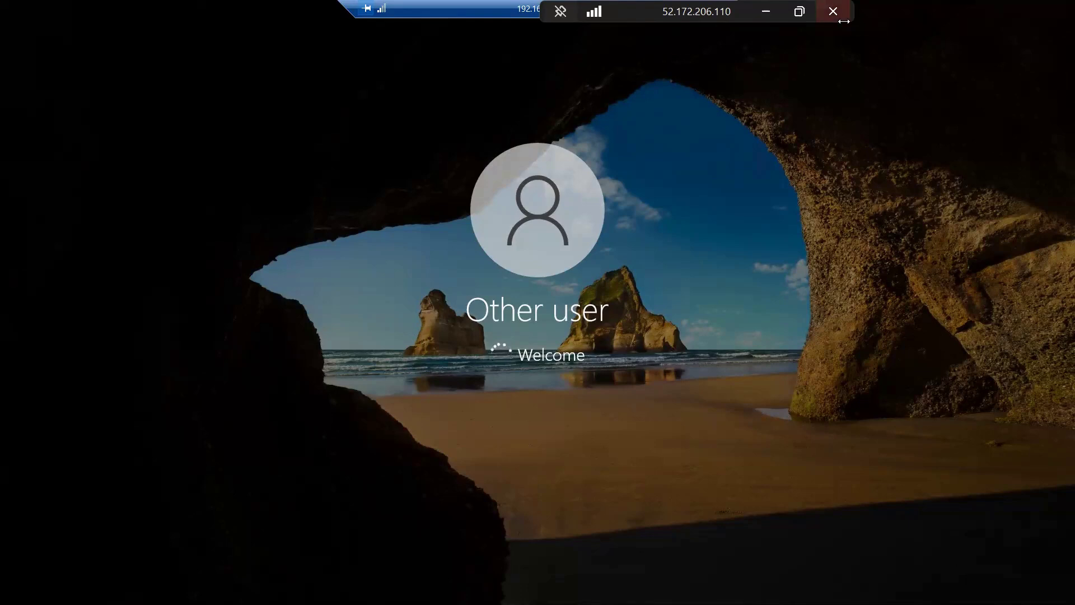
Step: Move the two overlapping remote session bars apart and minimize the 192.168.1.4 session
left_click_drag(704, 28, 757, 32)
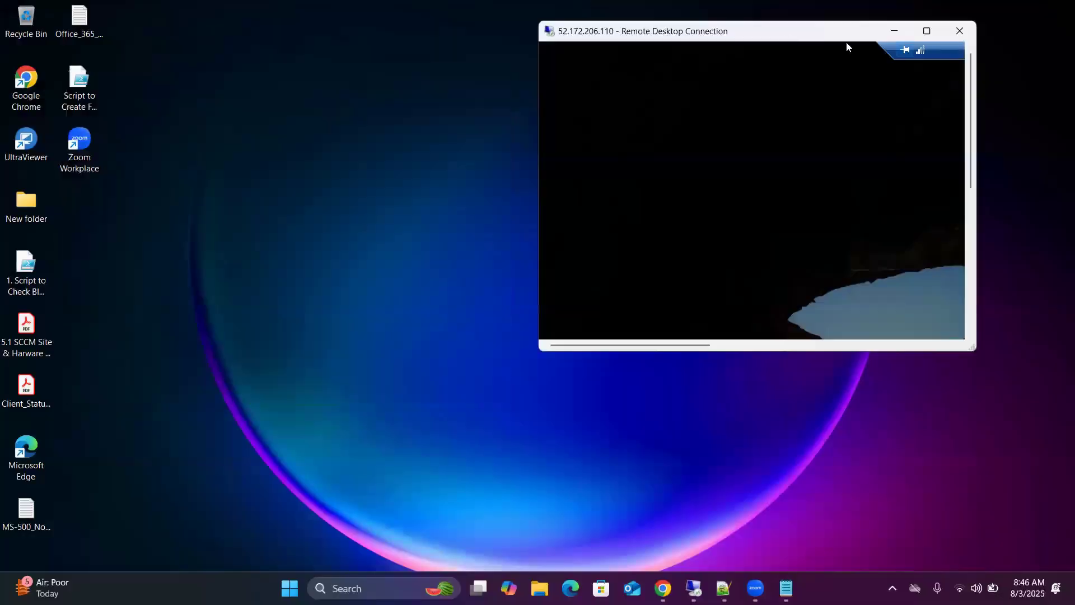
left_click(926, 31)
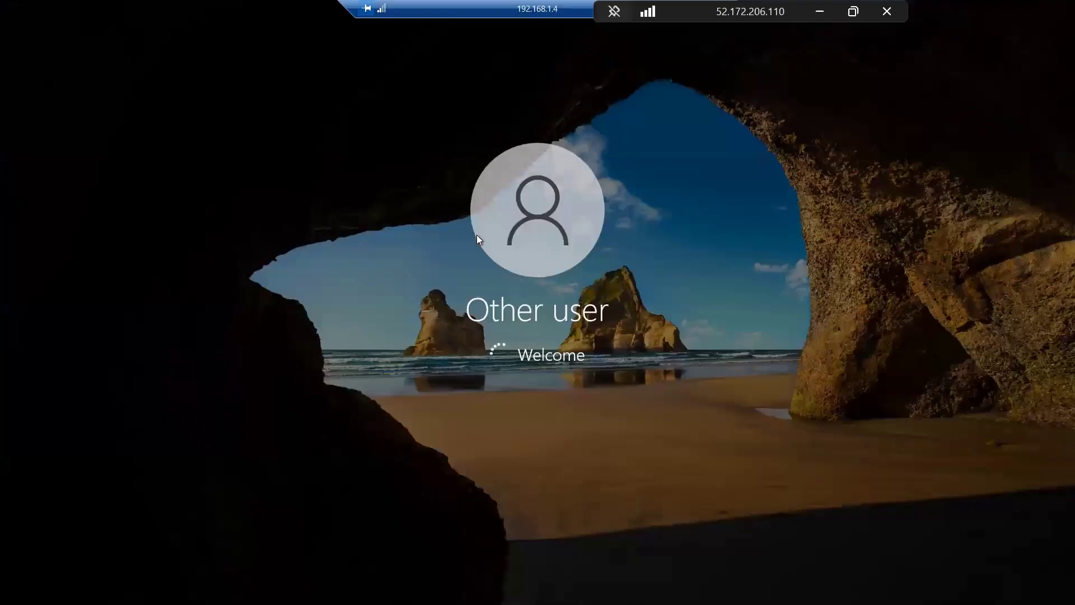
left_click_drag(488, 6, 258, 5)
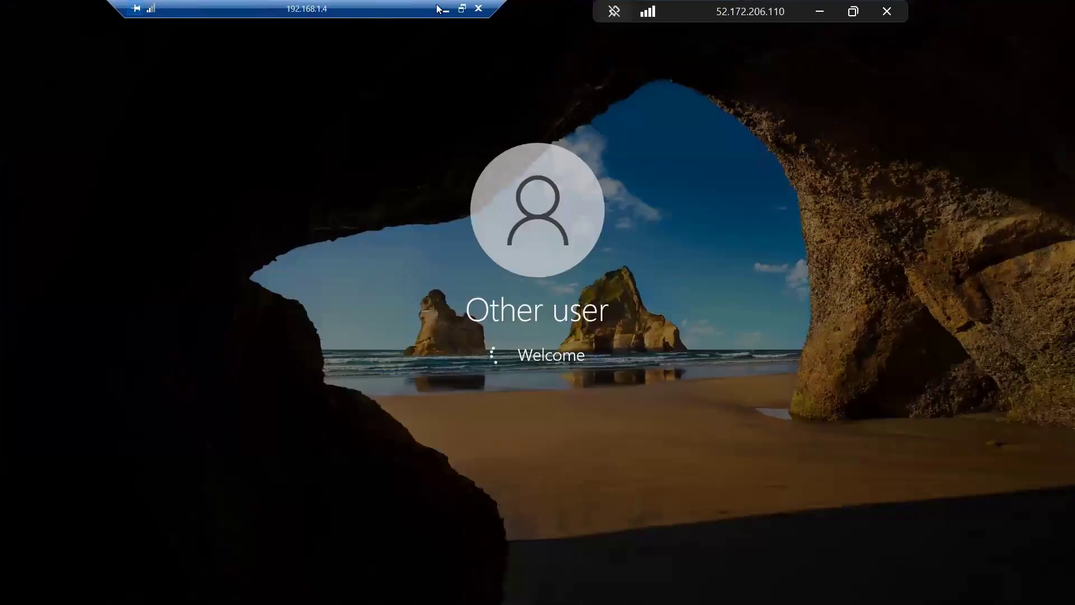
left_click(440, 9)
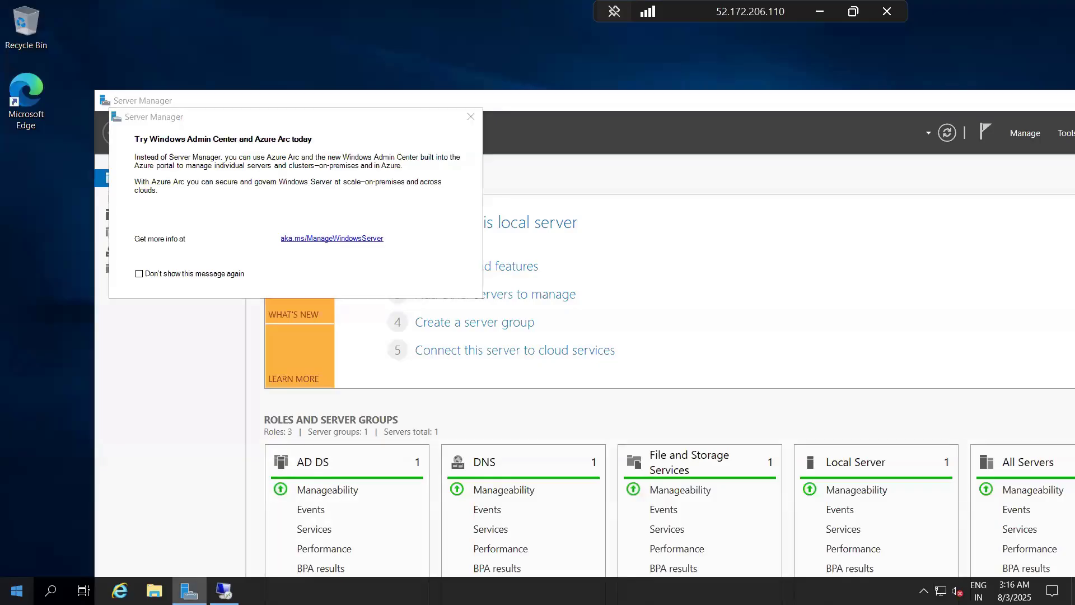
Step: Start another nested Remote Desktop Connection from this server to the computer 192.168.1.5
left_click(17, 590)
type("mstsc")
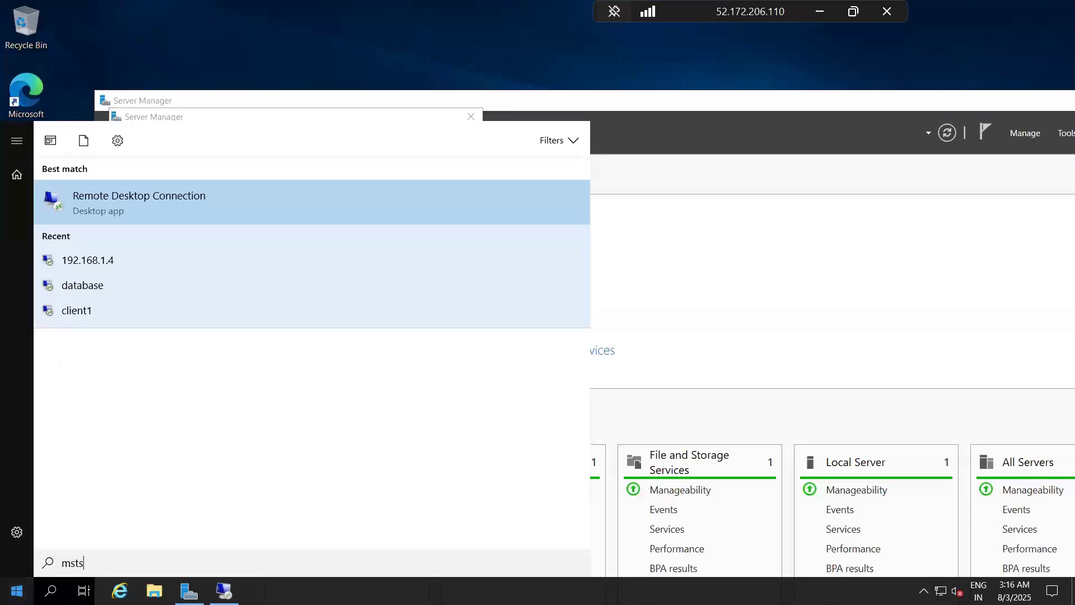
key("Return")
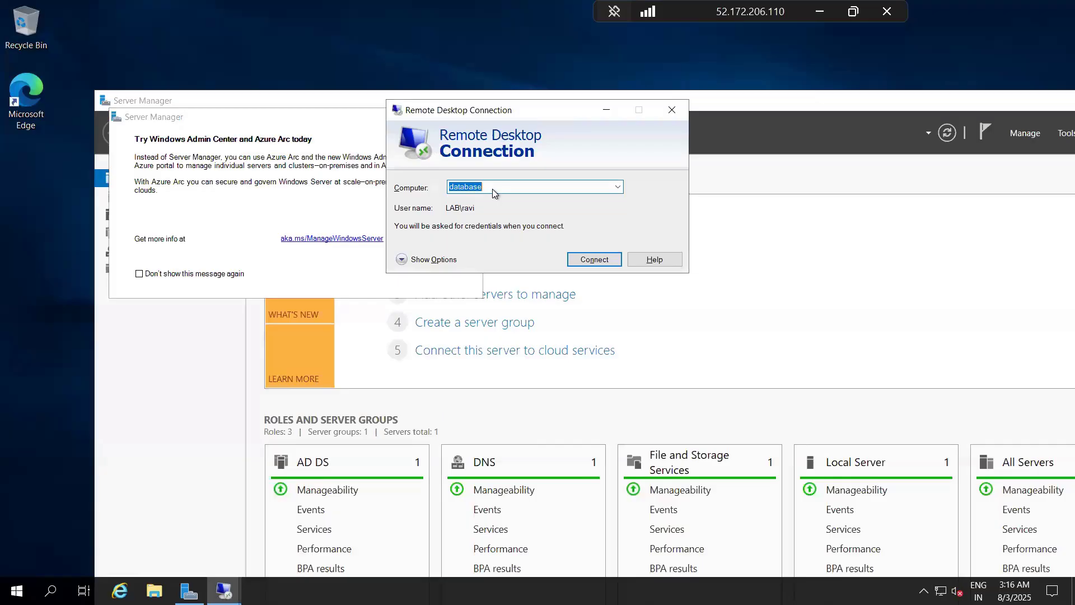
key("Home")
type("192")
key("BackSpace")
key("BackSpace")
key("BackSpace")
key("BackSpace")
key("BackSpace")
key("BackSpace")
key("BackSpace")
key("BackSpace")
key("BackSpace")
key("BackSpace")
key("BackSpace")
type("192.168.1.5")
key("Return")
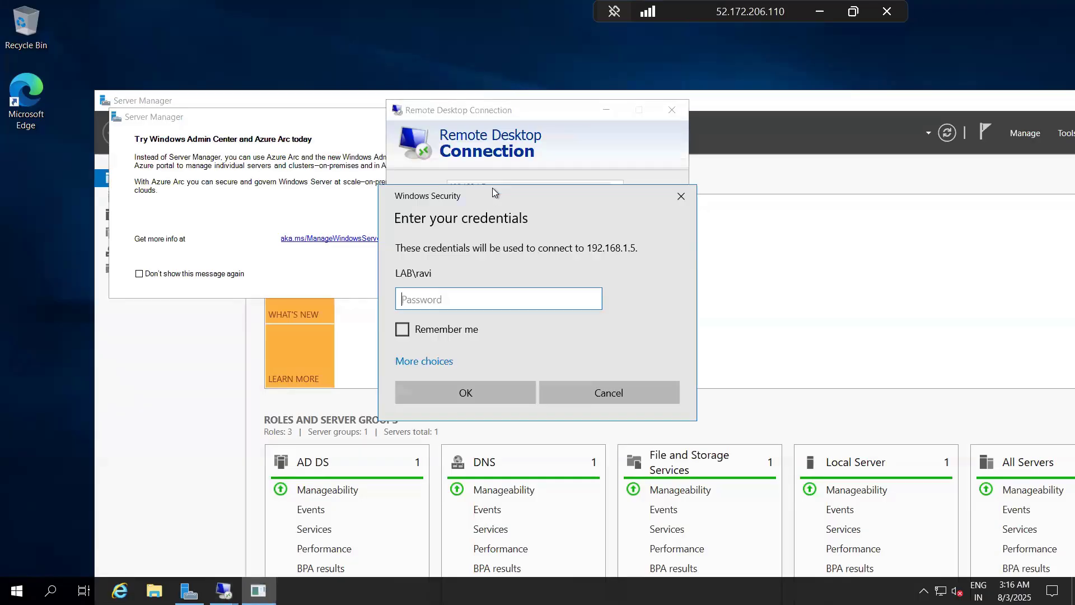
Step: Enter the account password for 192.168.1.5 and accept the identity warning to connect
key("ctrl+v")
left_click(465, 391)
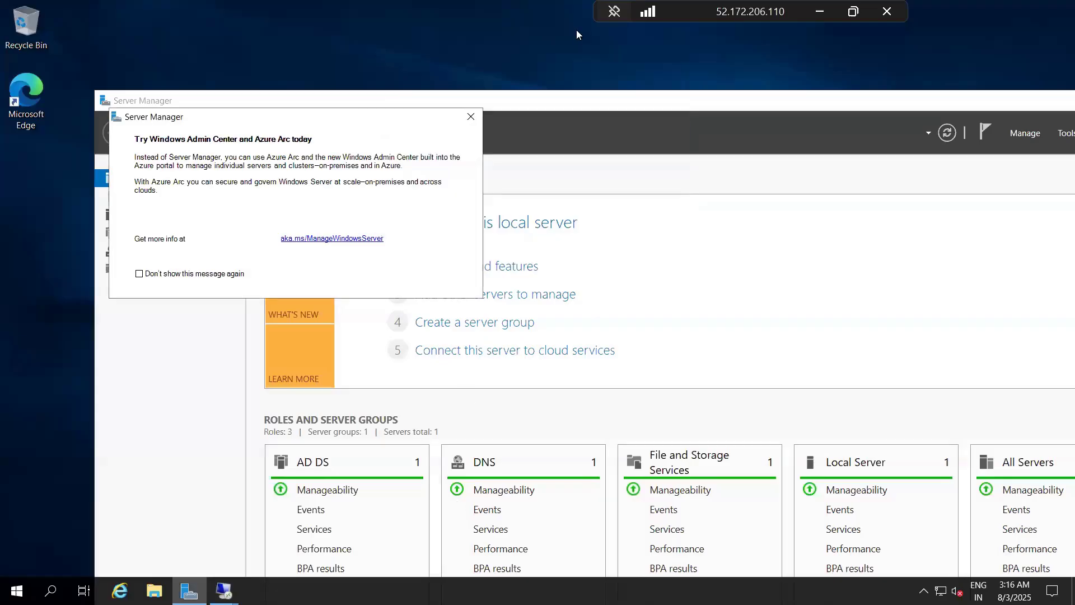
left_click(595, 307)
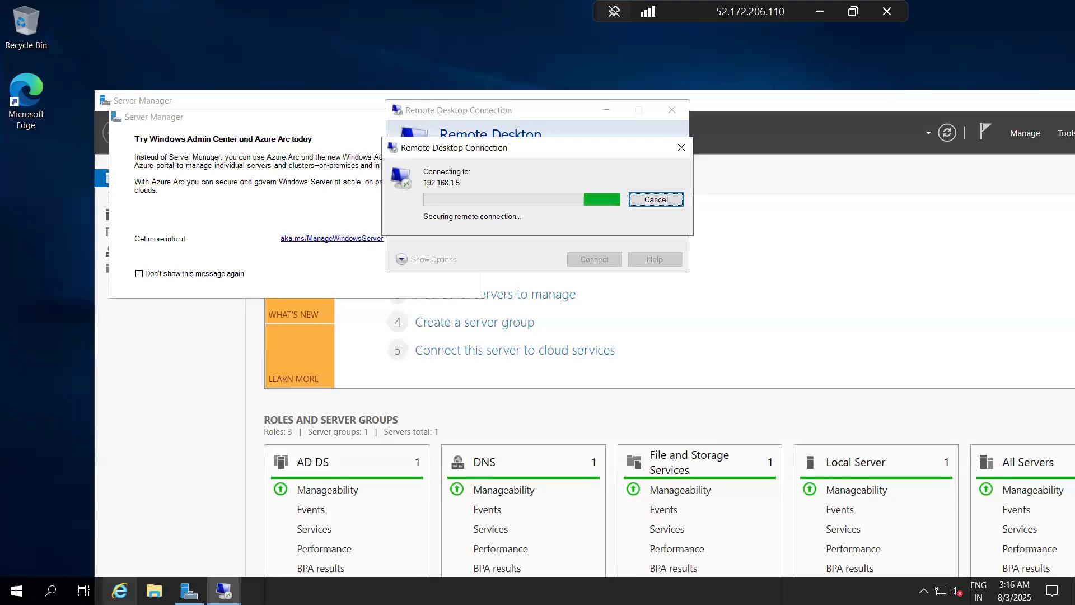
Step: Return to the 192.168.1.4 session and open Software Center on that client
mouse_move(224, 591)
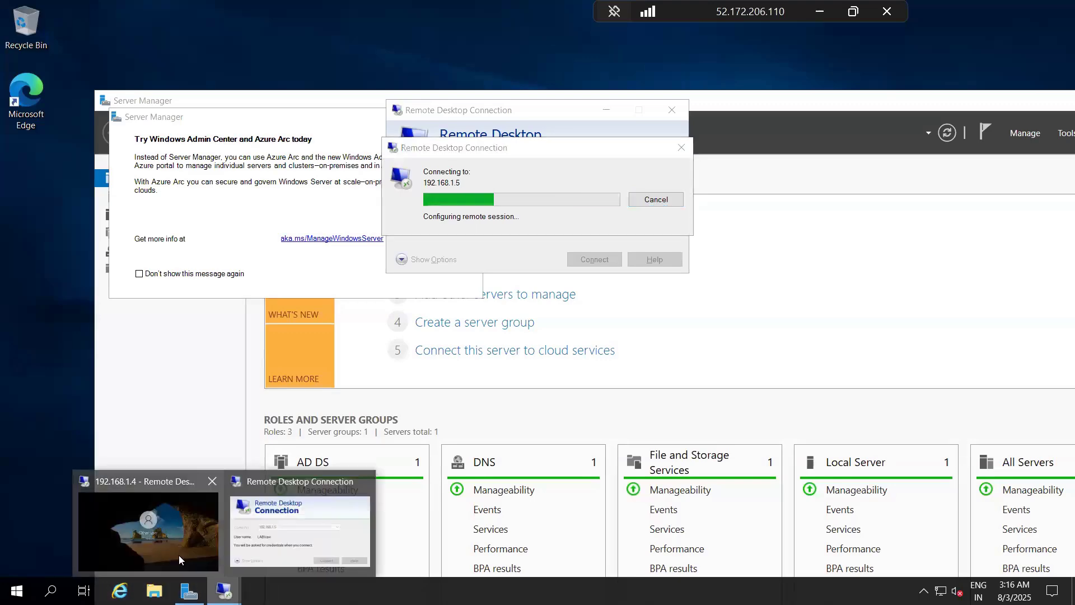
left_click(176, 516)
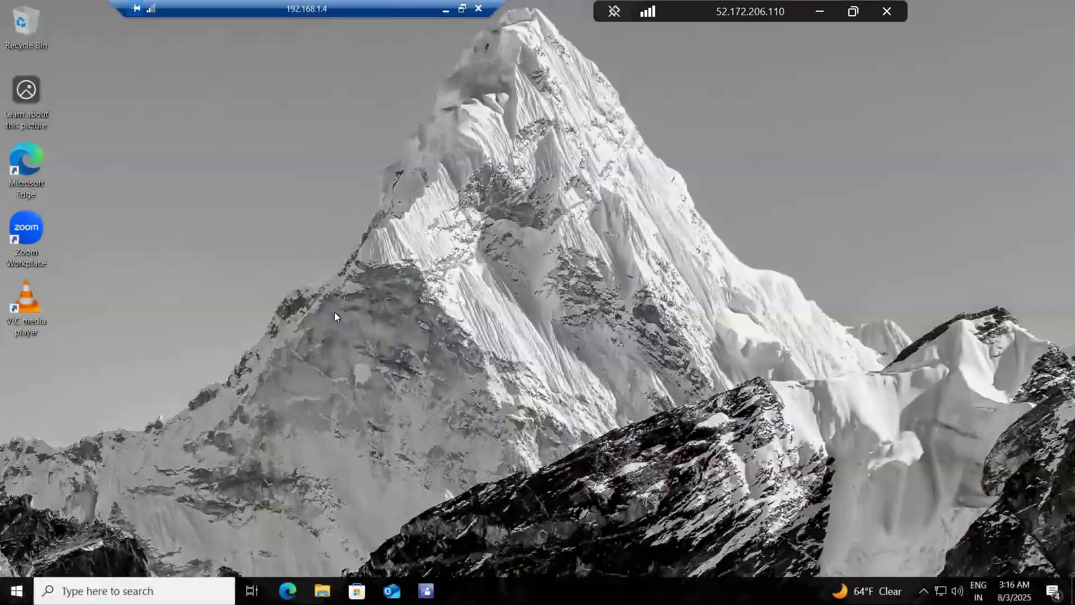
left_click(17, 591)
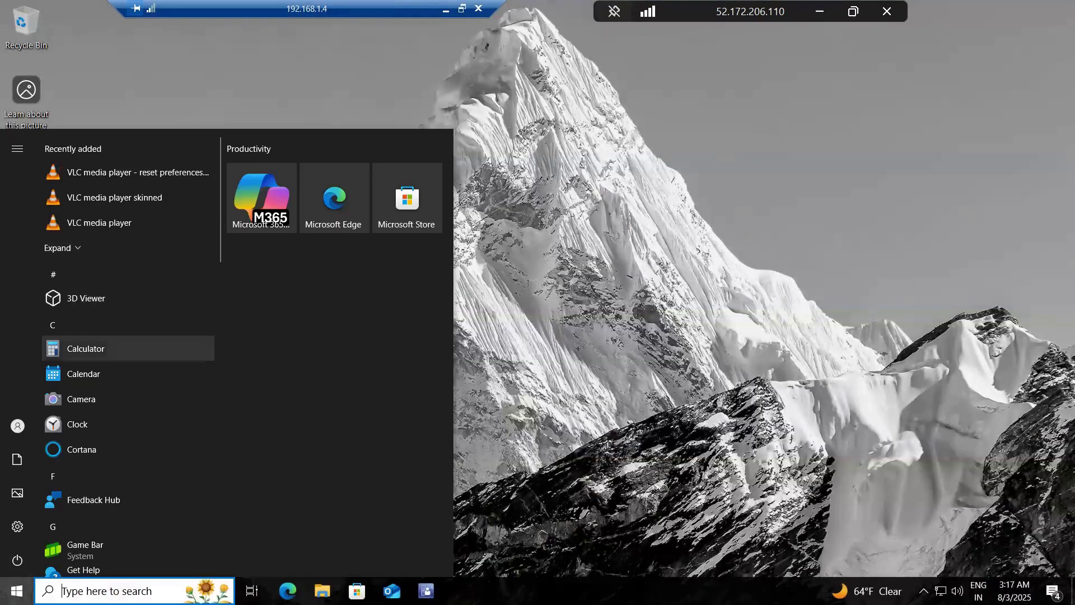
type("soft")
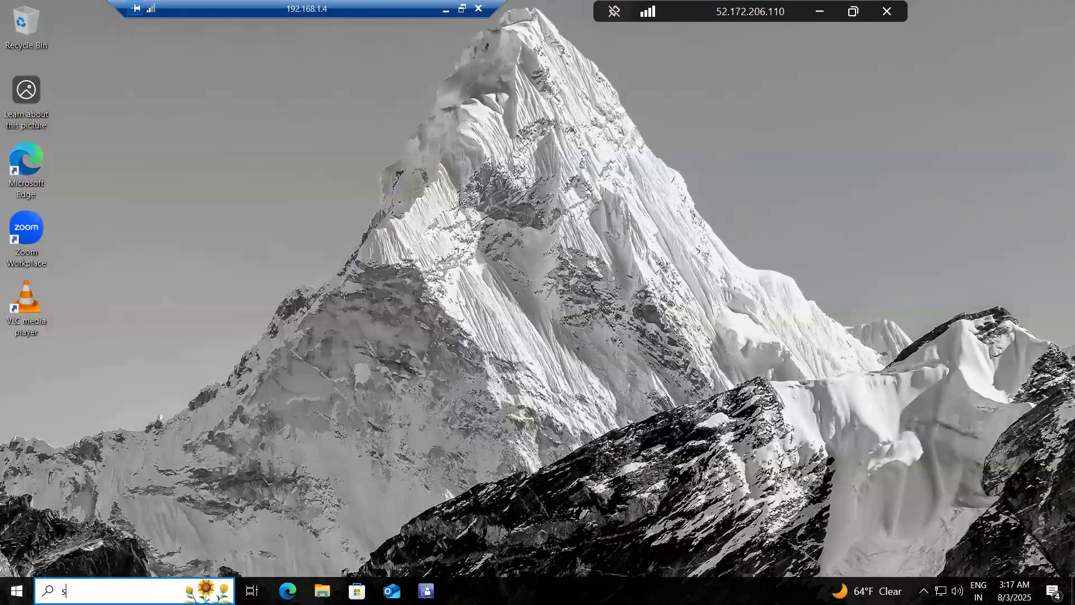
left_click(105, 207)
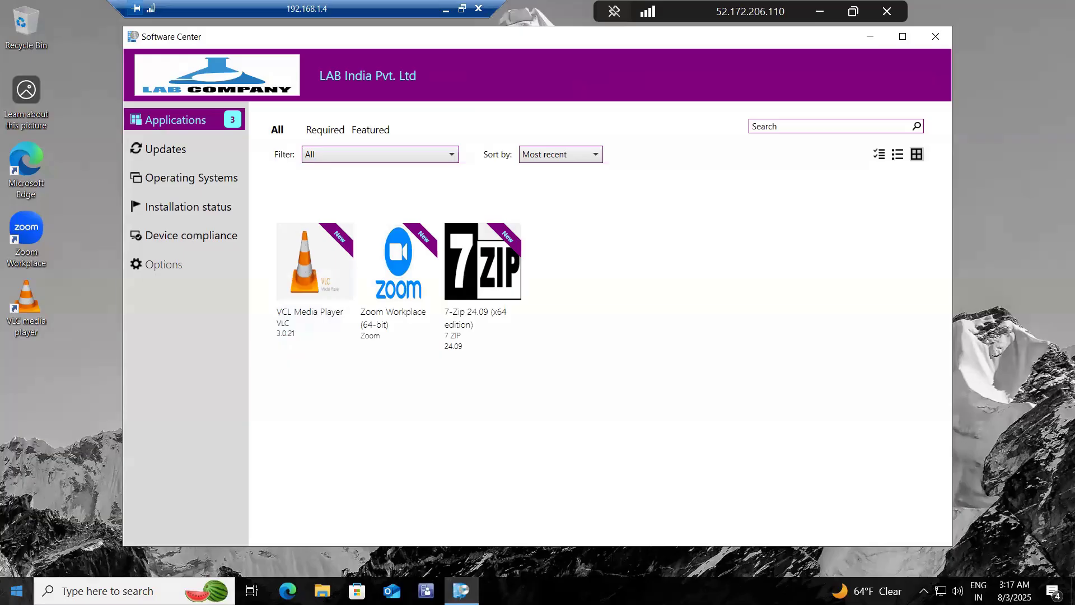
Step: Open the Configuration Manager client properties from Control Panel on the 192.168.1.4 client
left_click(16, 590)
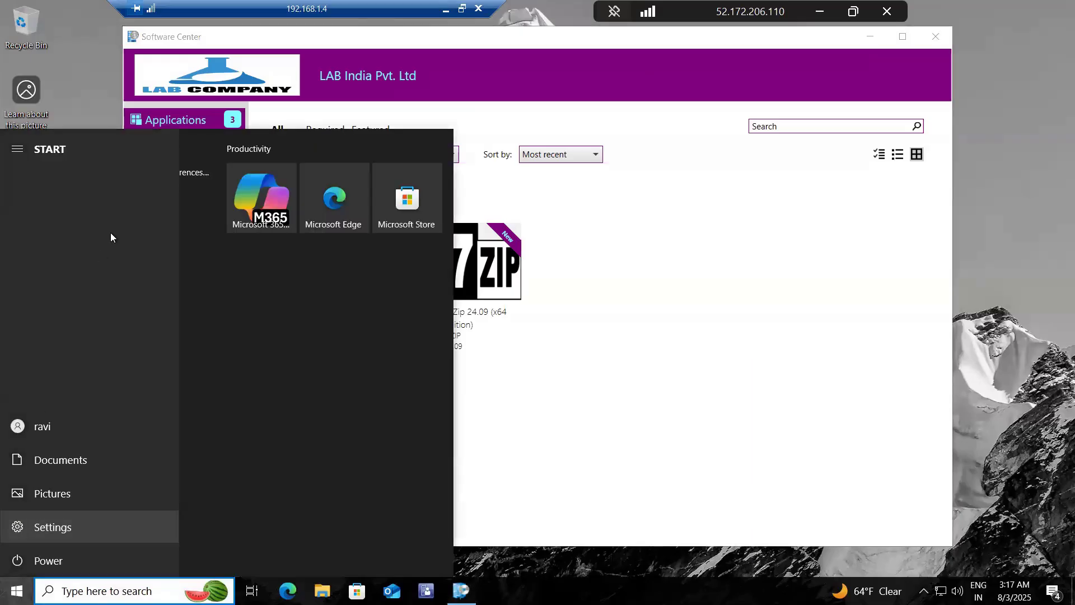
left_click(17, 527)
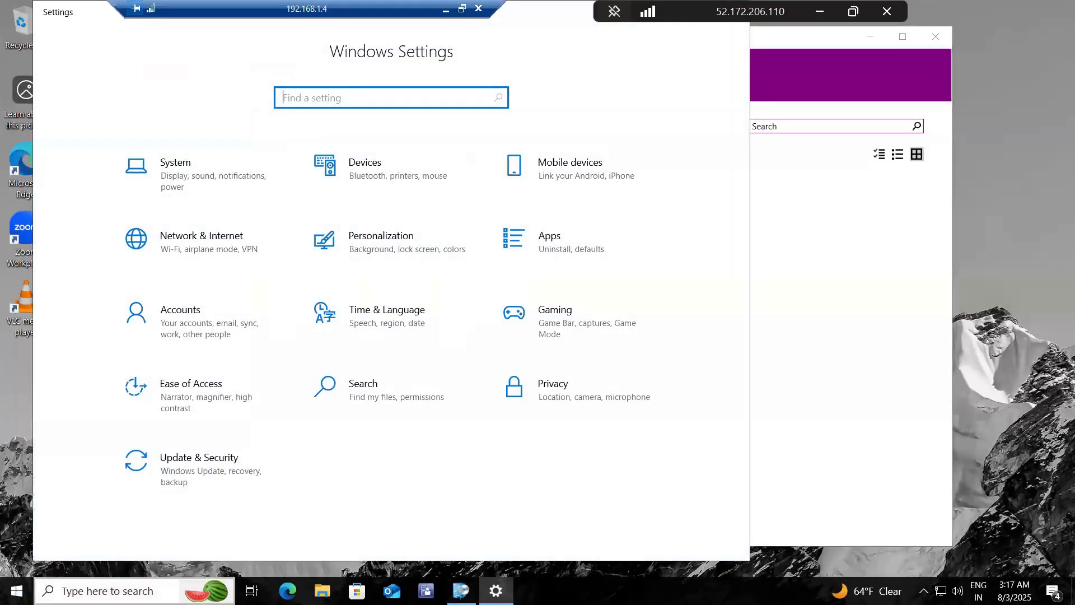
left_click(95, 589)
type("cont")
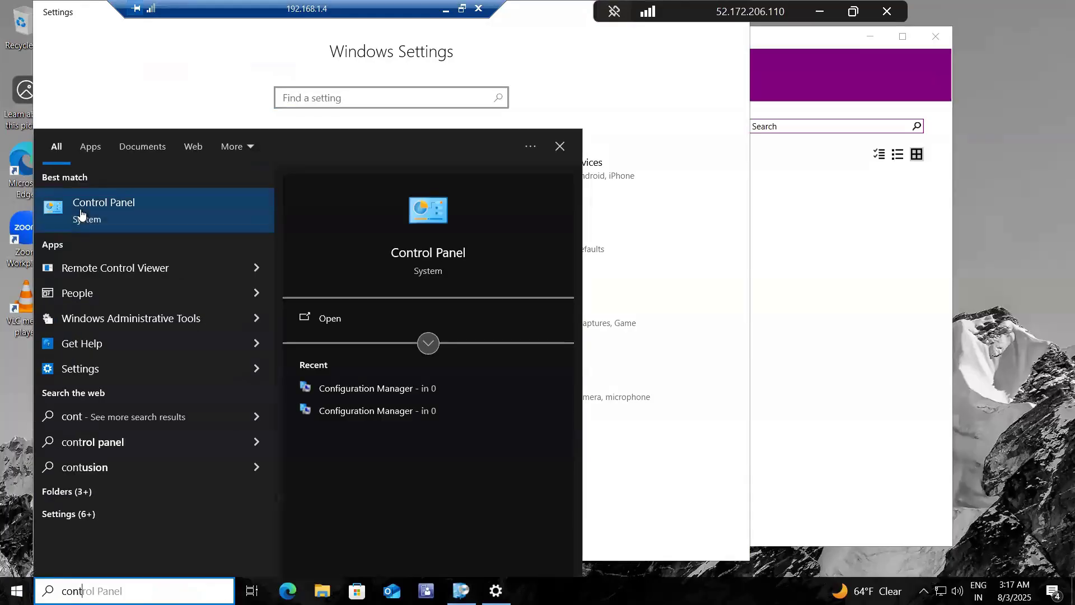
left_click(81, 213)
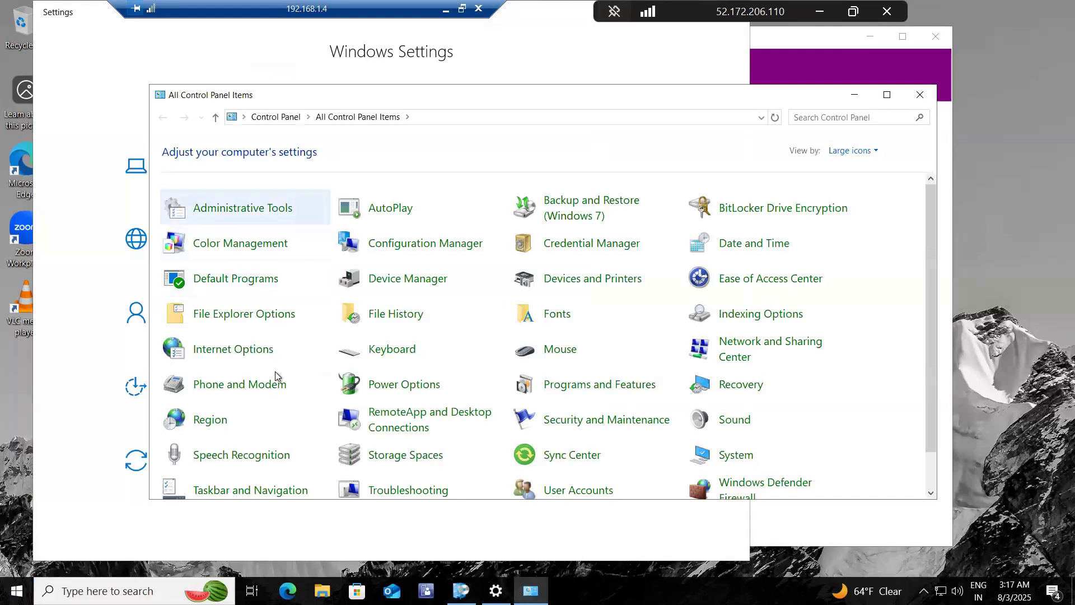
left_click(420, 245)
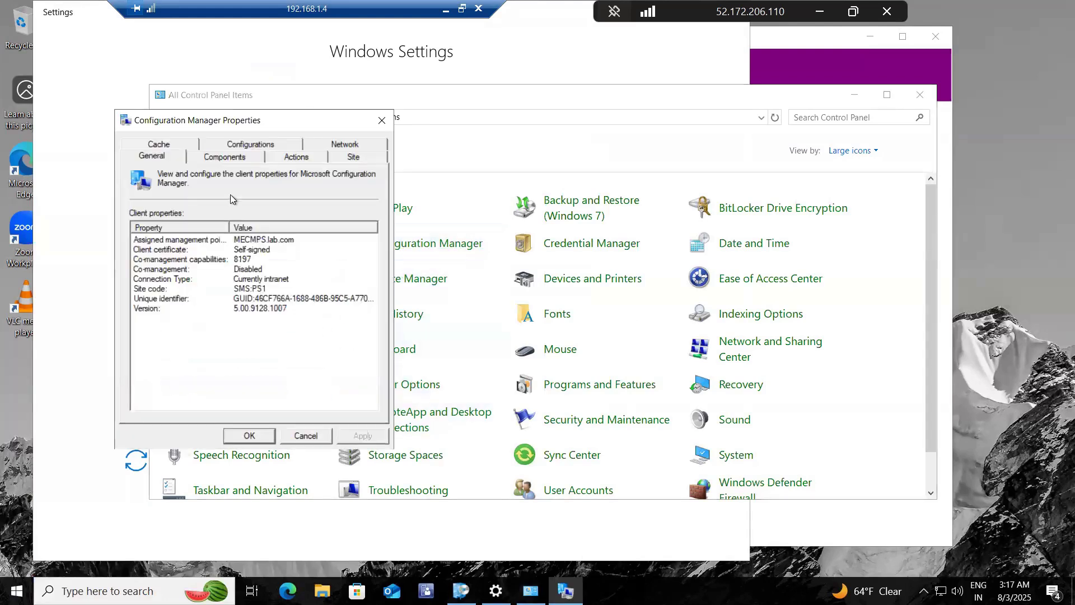
Step: Run the Application Deployment Evaluation Cycle on the client and acknowledge the notice
left_click(302, 159)
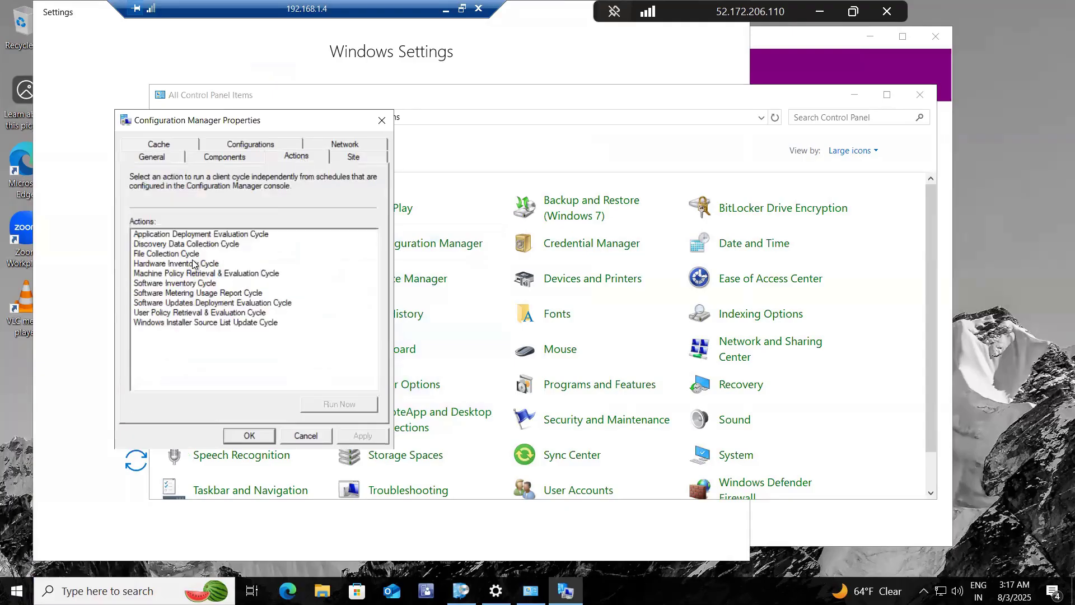
left_click(202, 236)
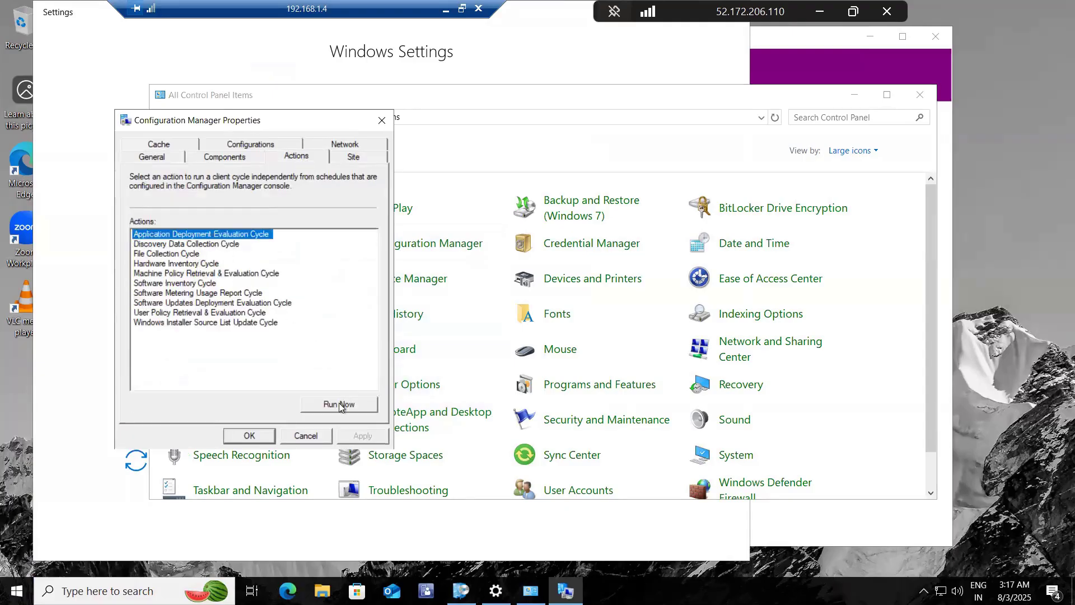
left_click(338, 405)
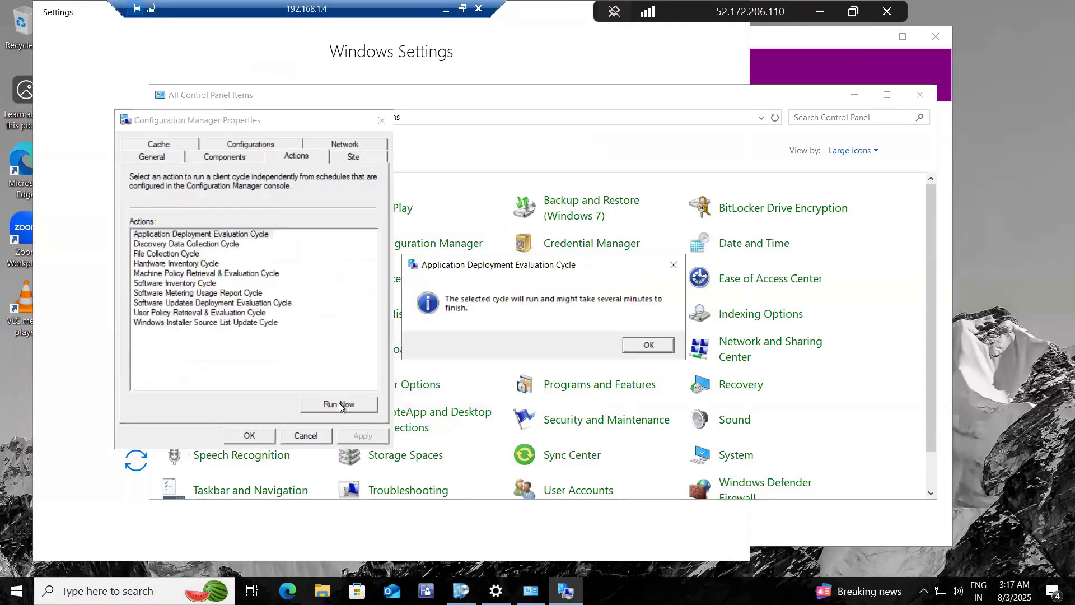
left_click(648, 344)
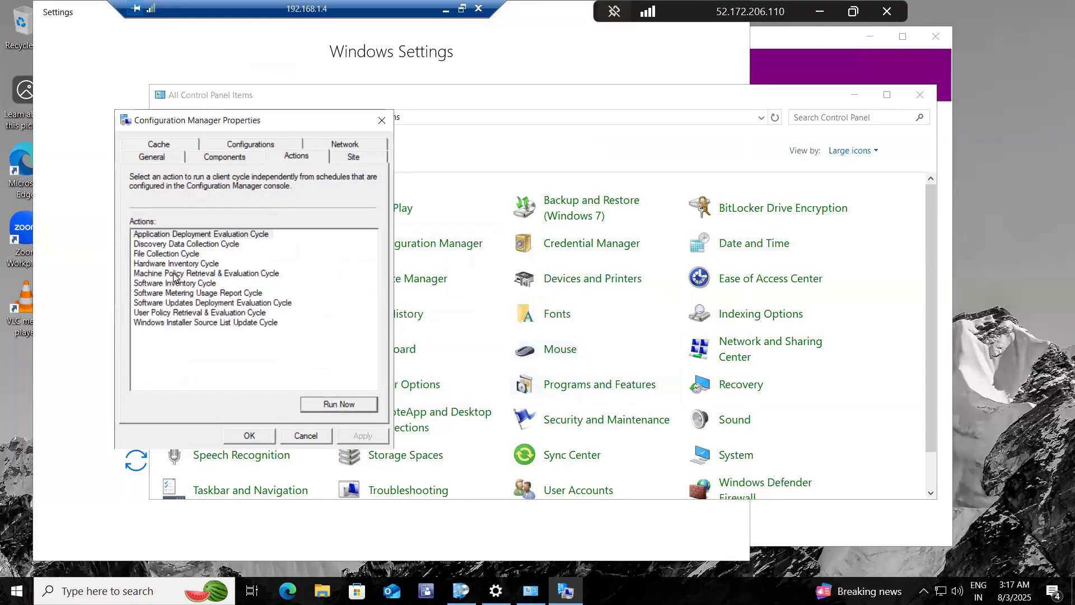
Step: Run the Machine Policy Retrieval & Evaluation Cycle, then close the client properties and Control Panel
left_click(175, 274)
left_click(338, 404)
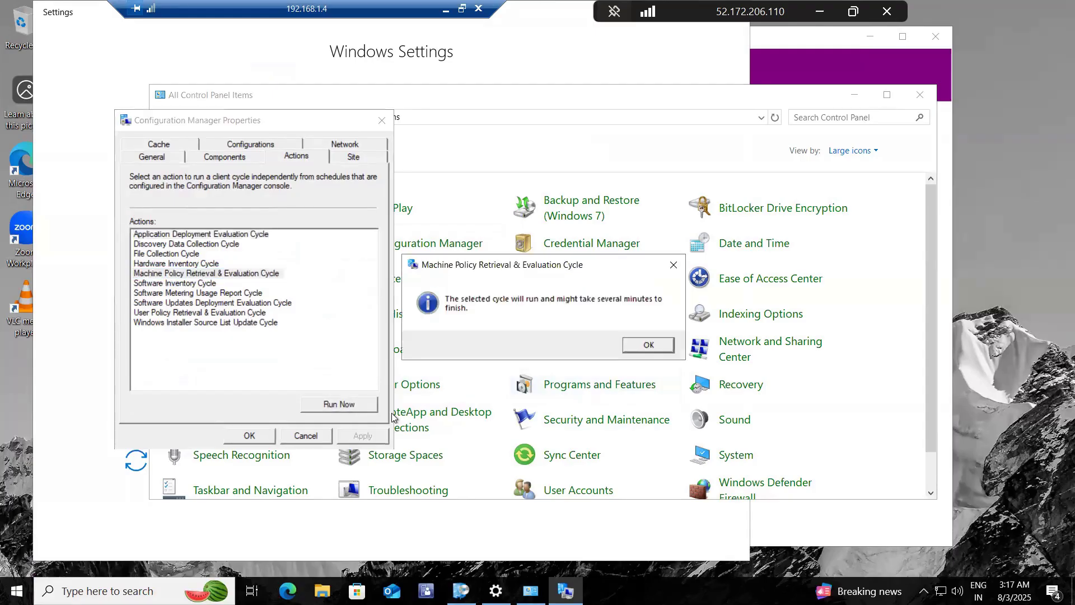
left_click(654, 345)
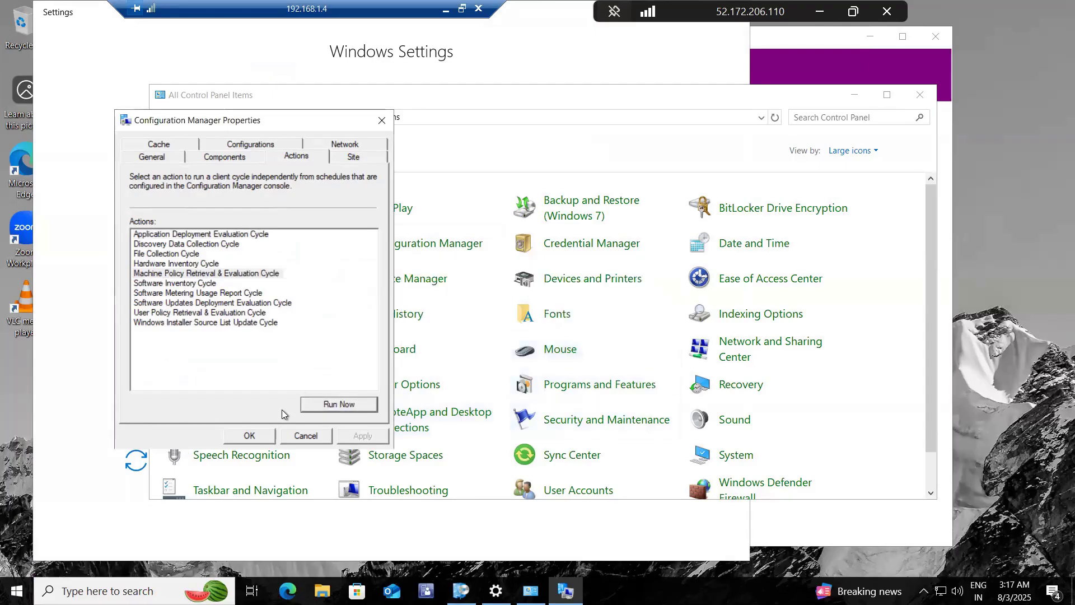
left_click(249, 436)
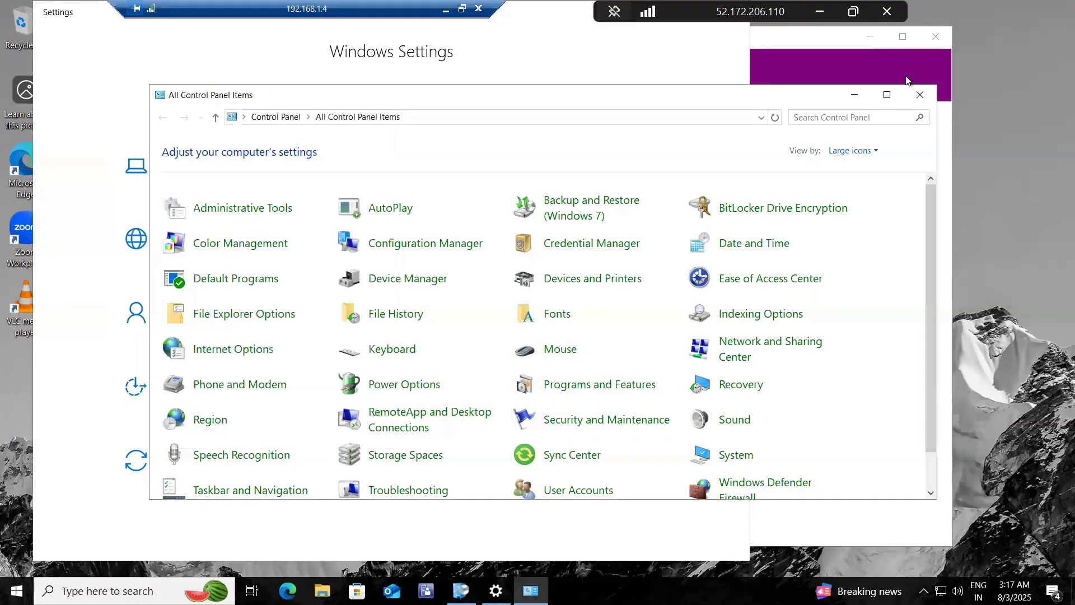
left_click(925, 90)
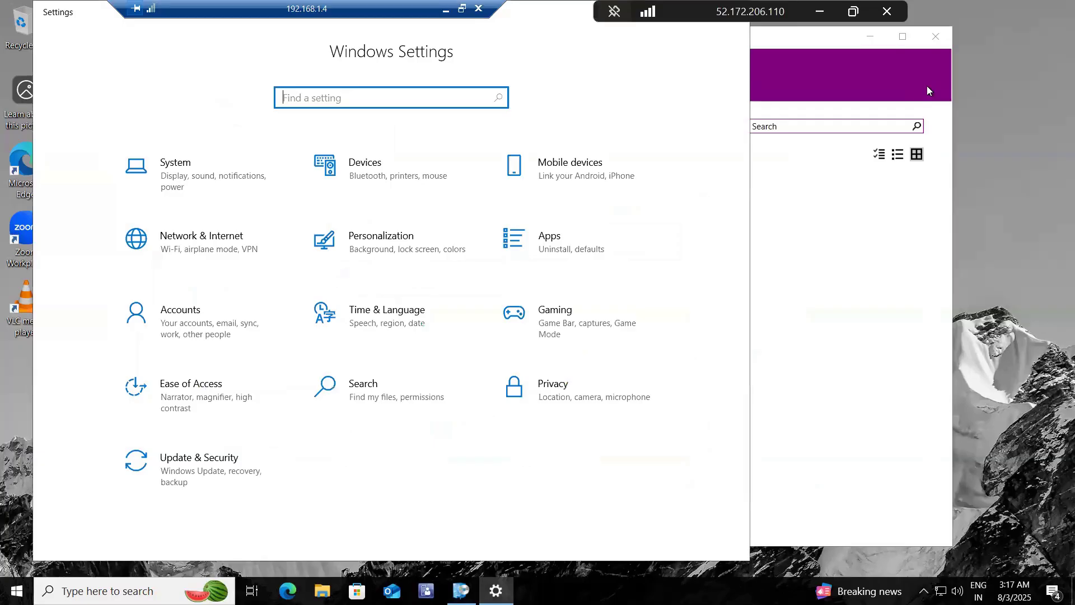
Step: Clear the Settings window out of the way and check the updates and applications in Software Center
left_click_drag(551, 12, 559, 161)
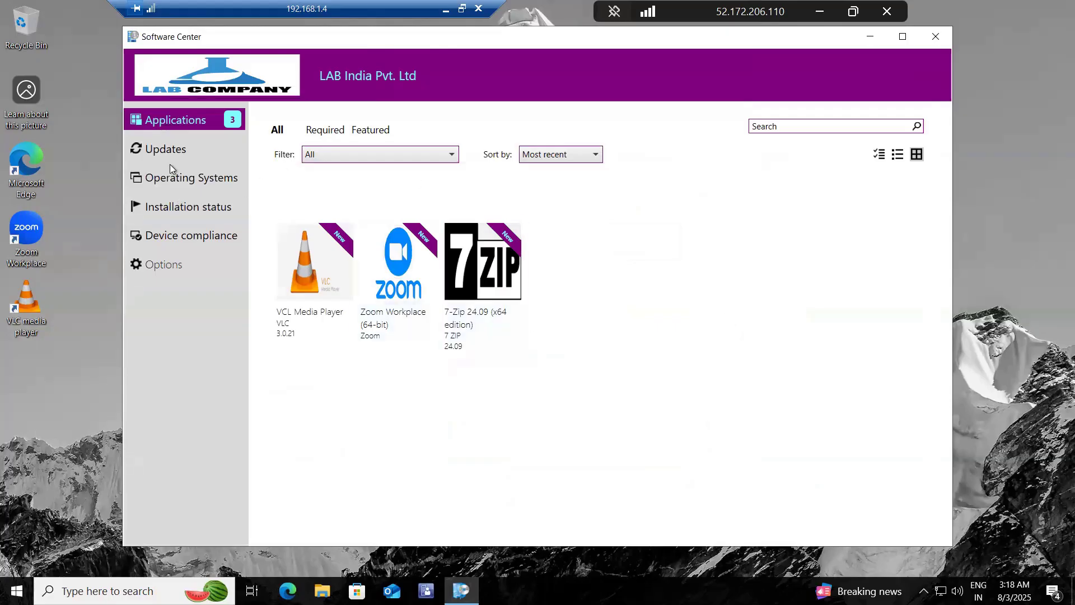
left_click(161, 150)
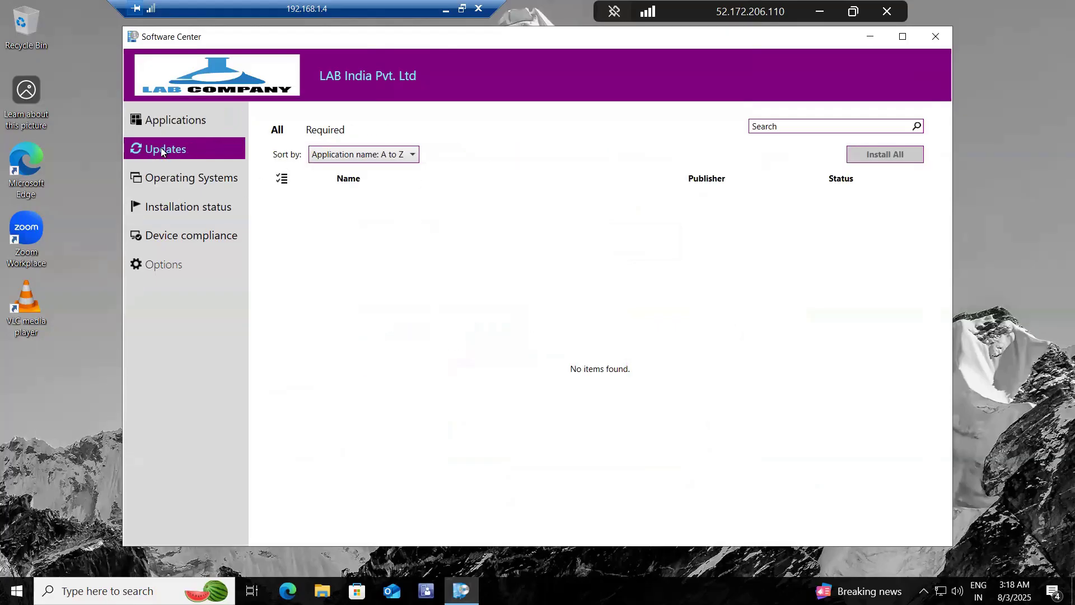
left_click(186, 119)
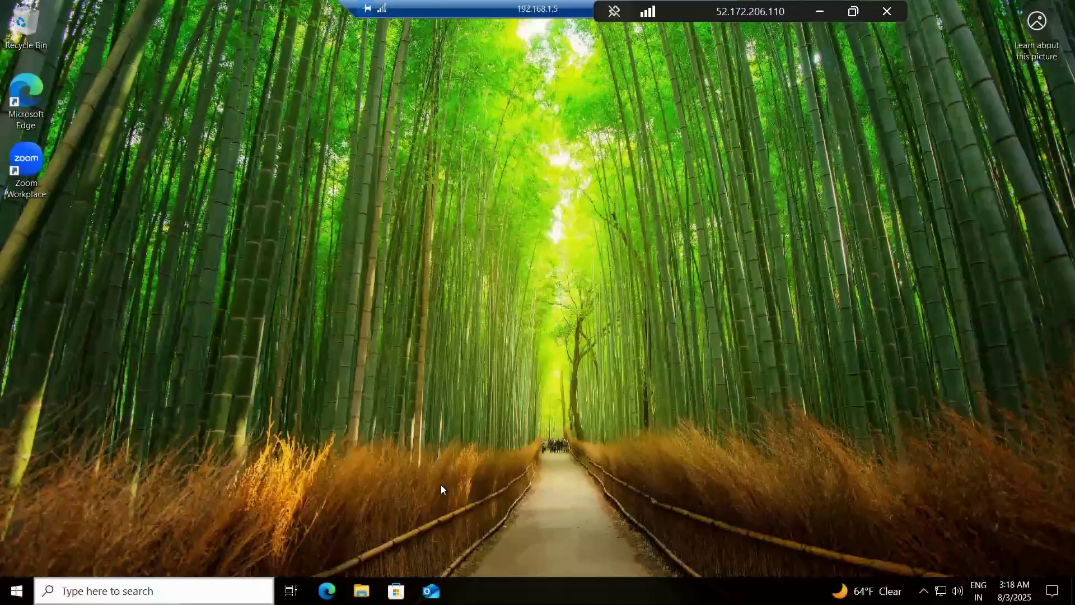
Step: Move the 192.168.1.5 session bar aside and open Software Center on that client to view its applications
left_click_drag(519, 7, 363, 7)
left_click_drag(505, 34, 500, 35)
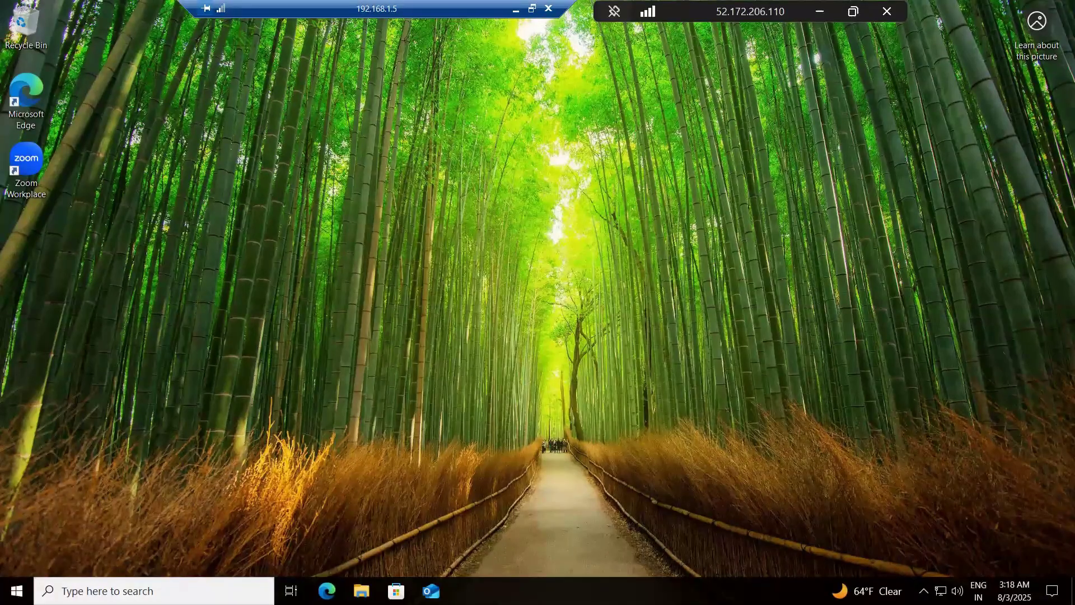
left_click(17, 590)
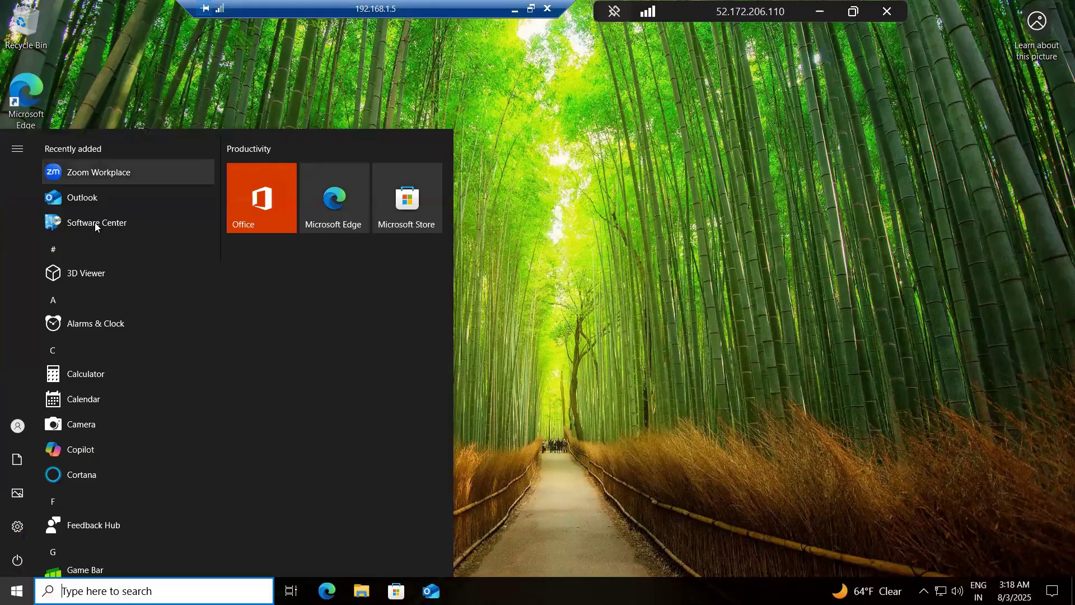
left_click(96, 222)
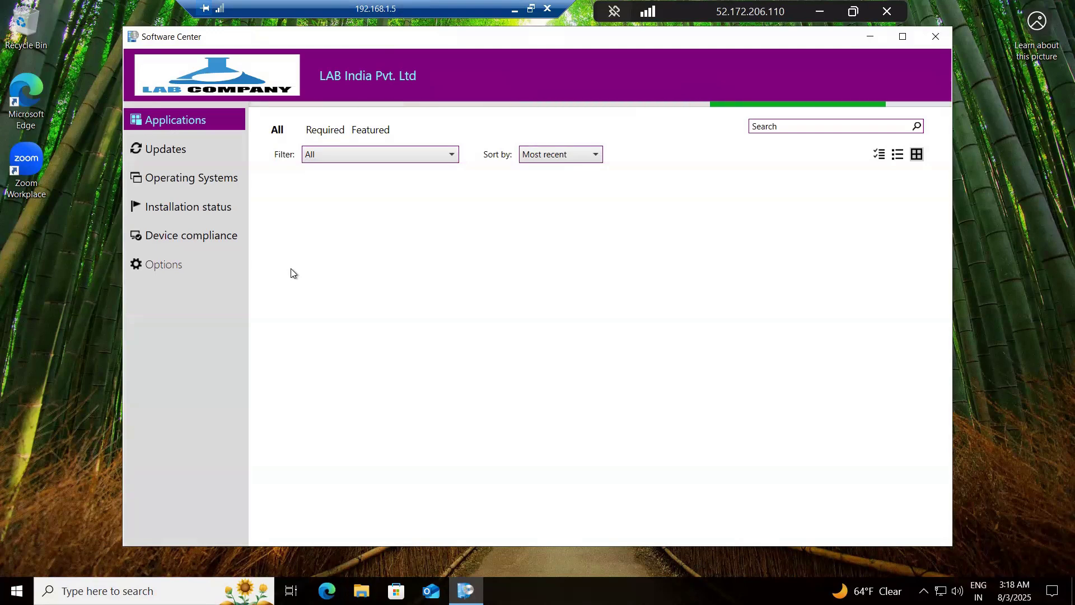
Step: Minimize the 192.168.1.5 and 52.172.206.110 sessions, dismissing the Server Manager message on the server
left_click(514, 9)
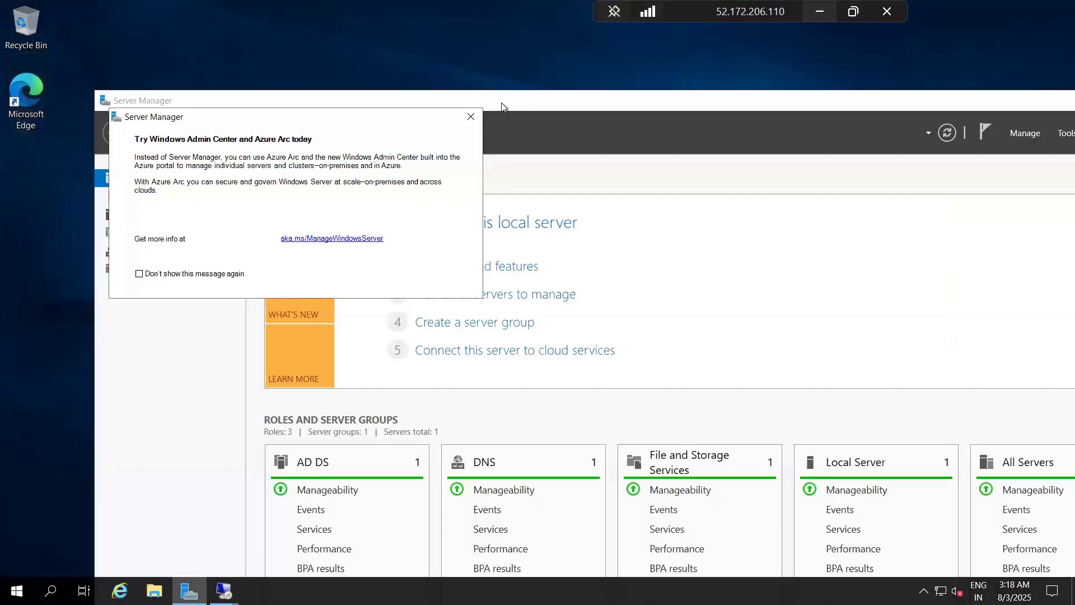
left_click(470, 116)
left_click(818, 12)
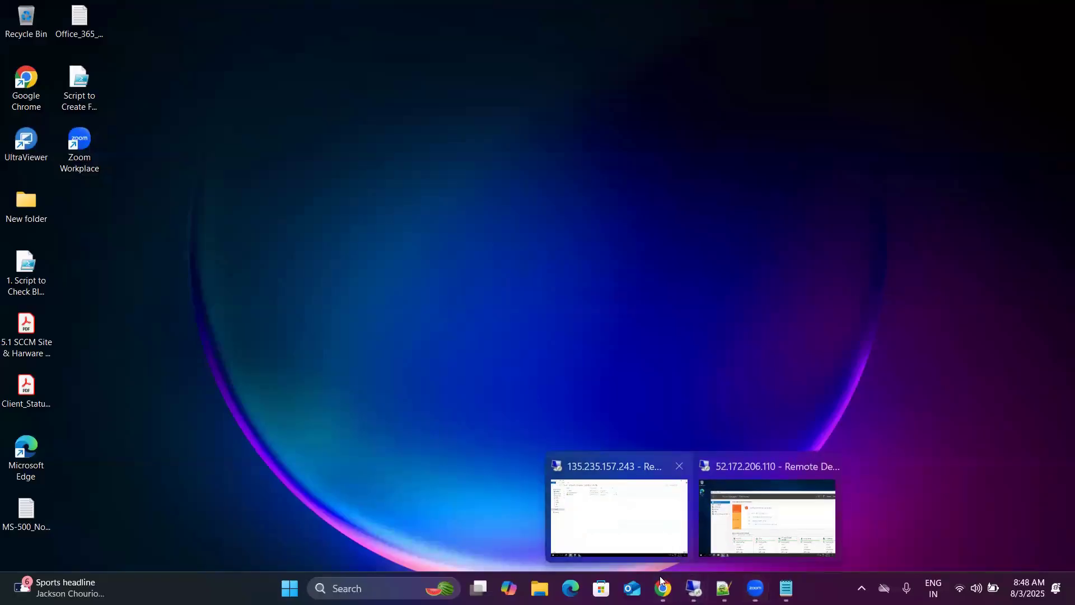
Step: Return to the 135.235.157.243 session and open the Applications list in the Configuration Manager console's Software Library
left_click(659, 551)
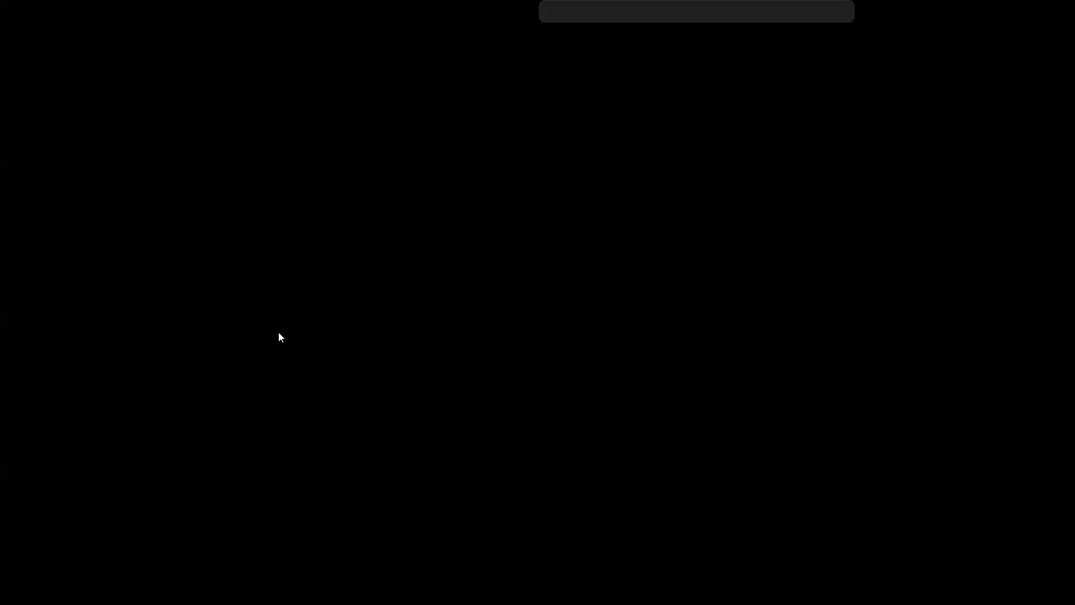
mouse_move(188, 591)
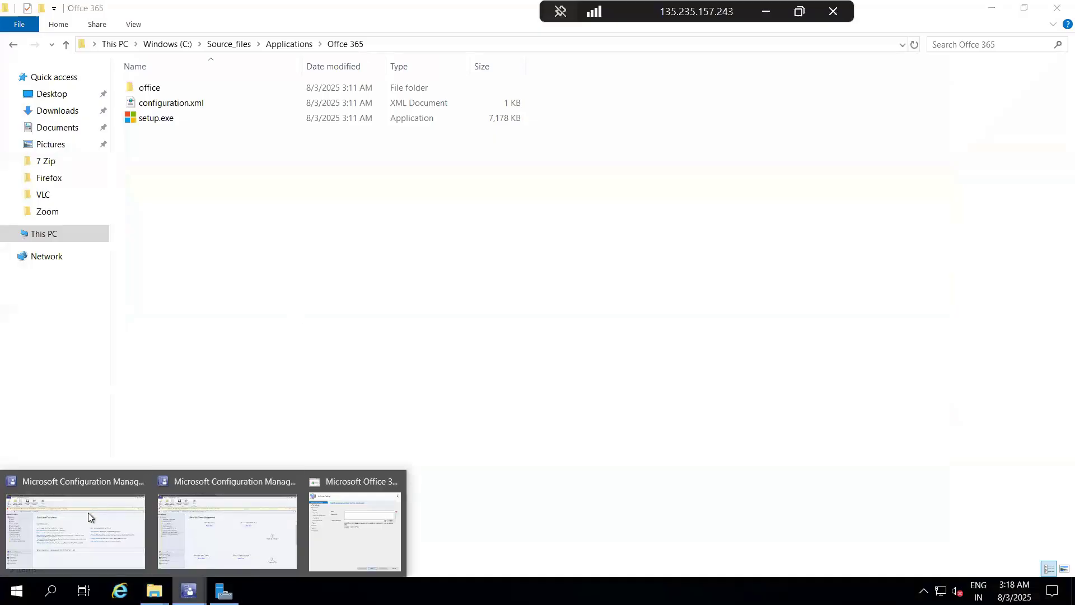
left_click(79, 519)
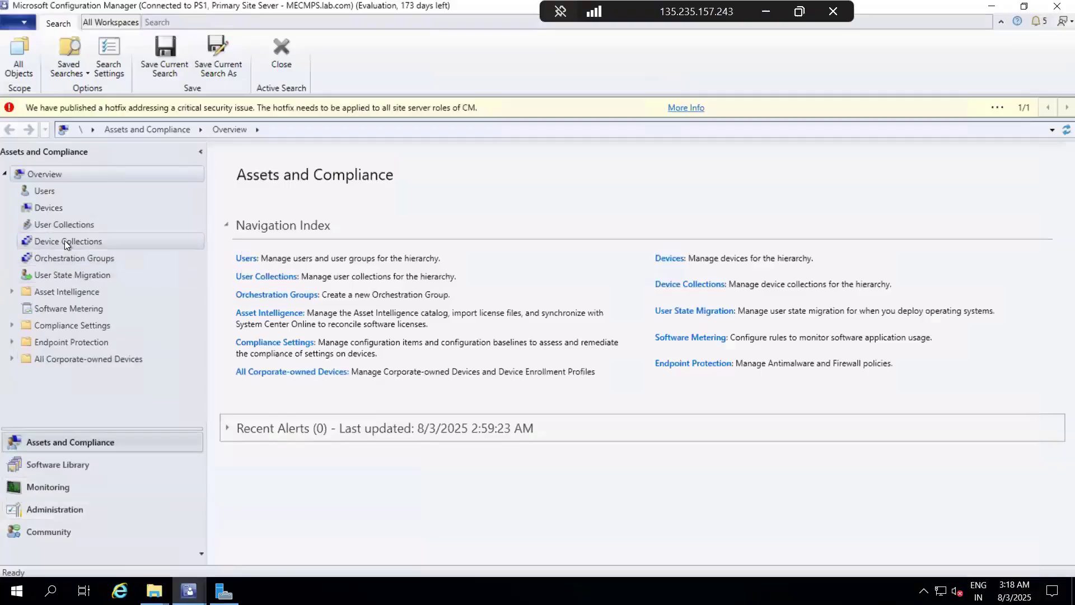
left_click(58, 466)
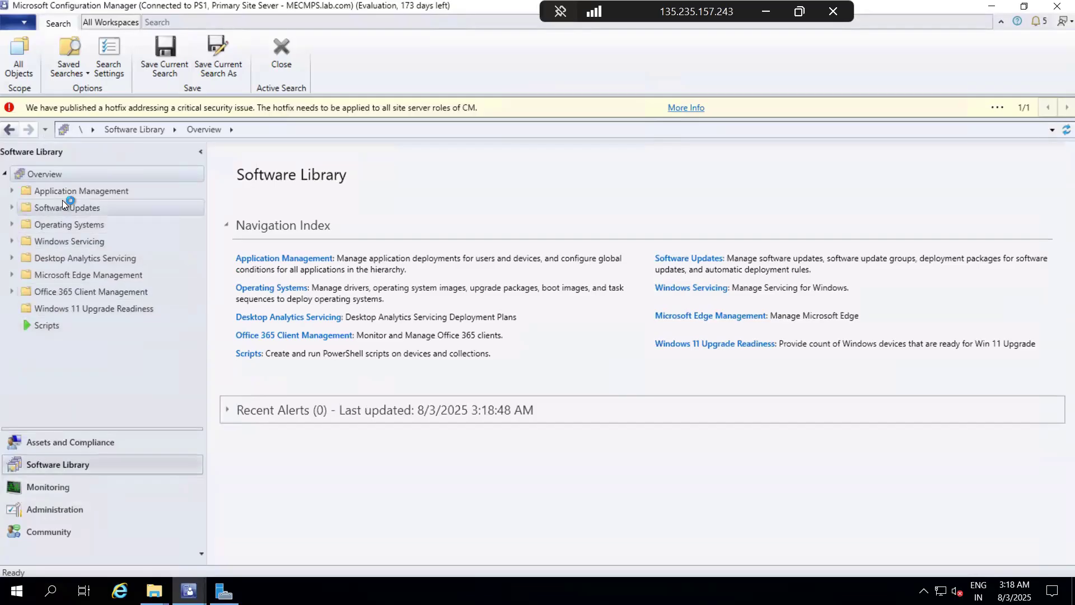
left_click(13, 192)
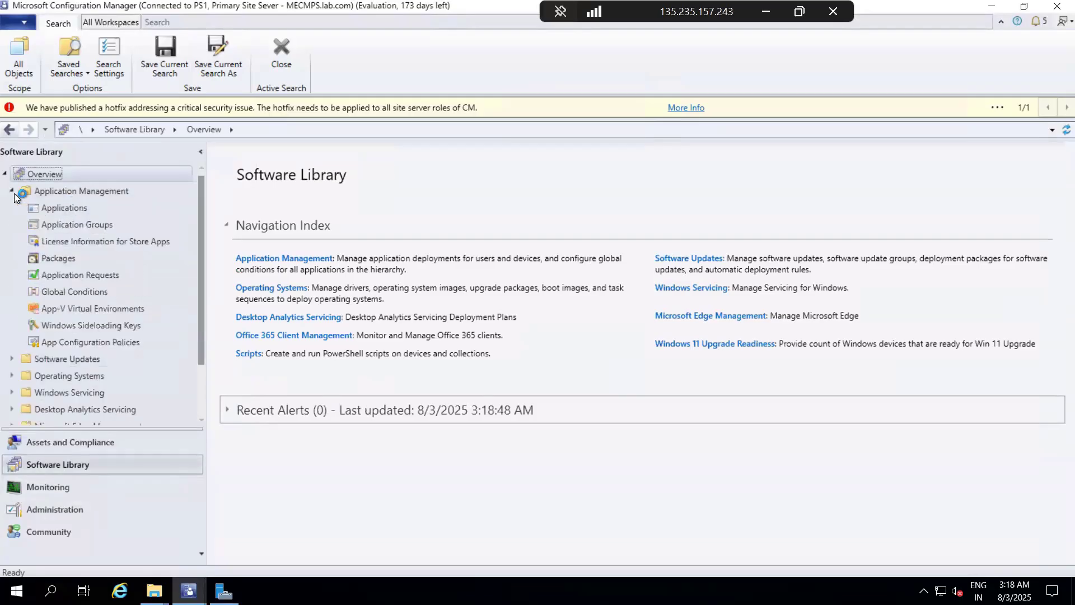
left_click(70, 212)
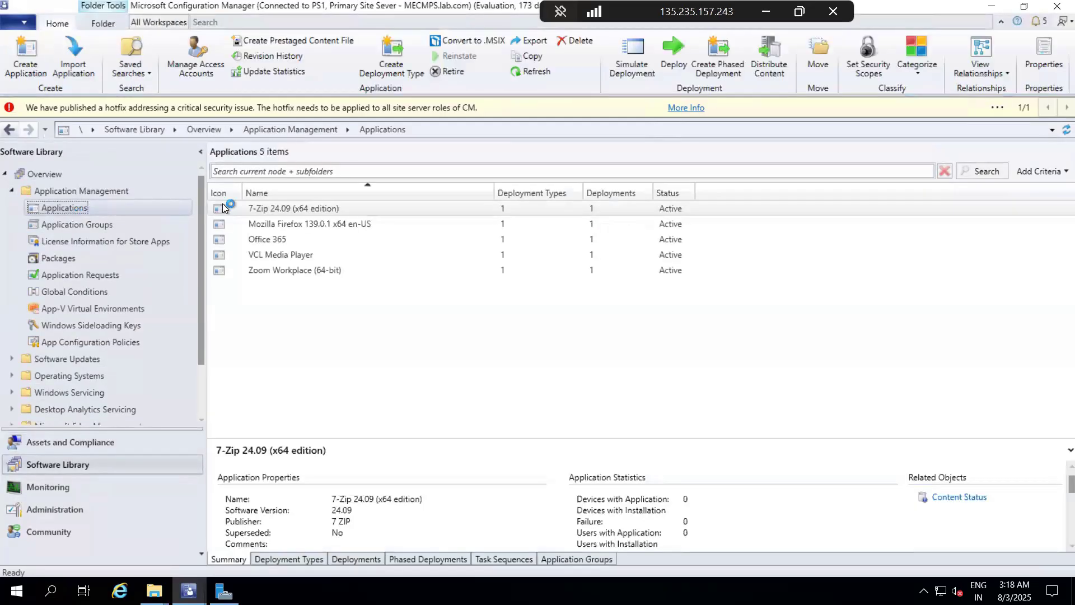
Step: Select the Office 365 application and review its summary, including the deployment statistics
left_click(272, 239)
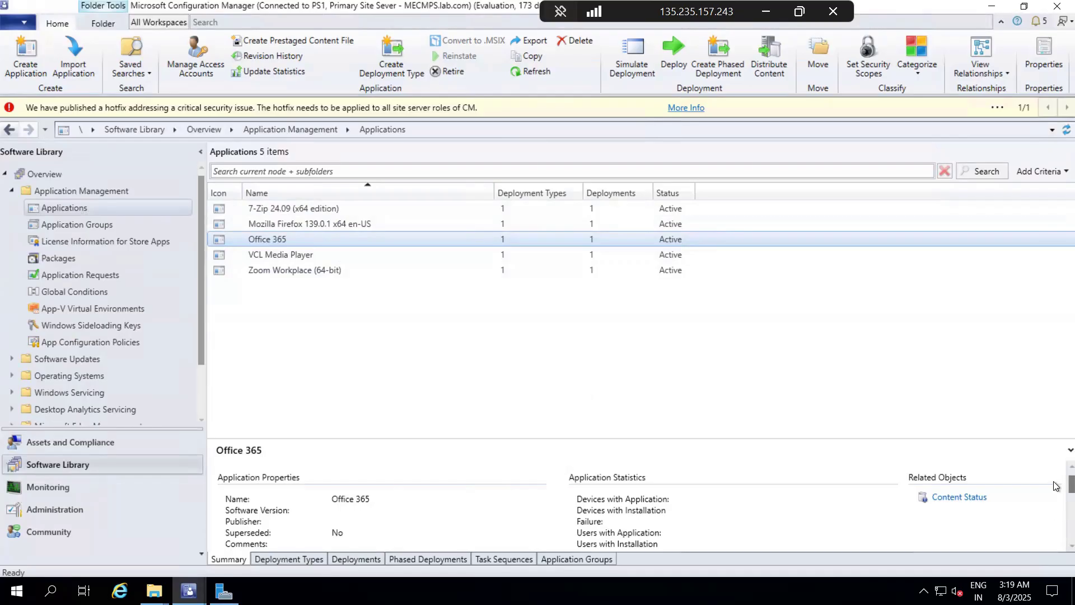
scroll(1055, 513, "down", 5)
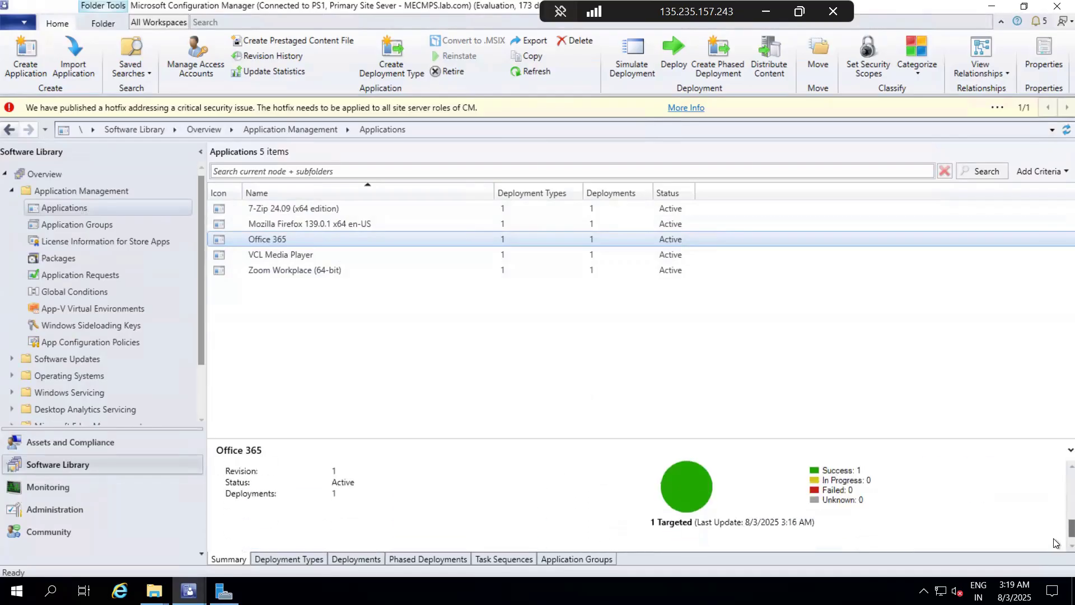
scroll(1055, 532, "up", 5)
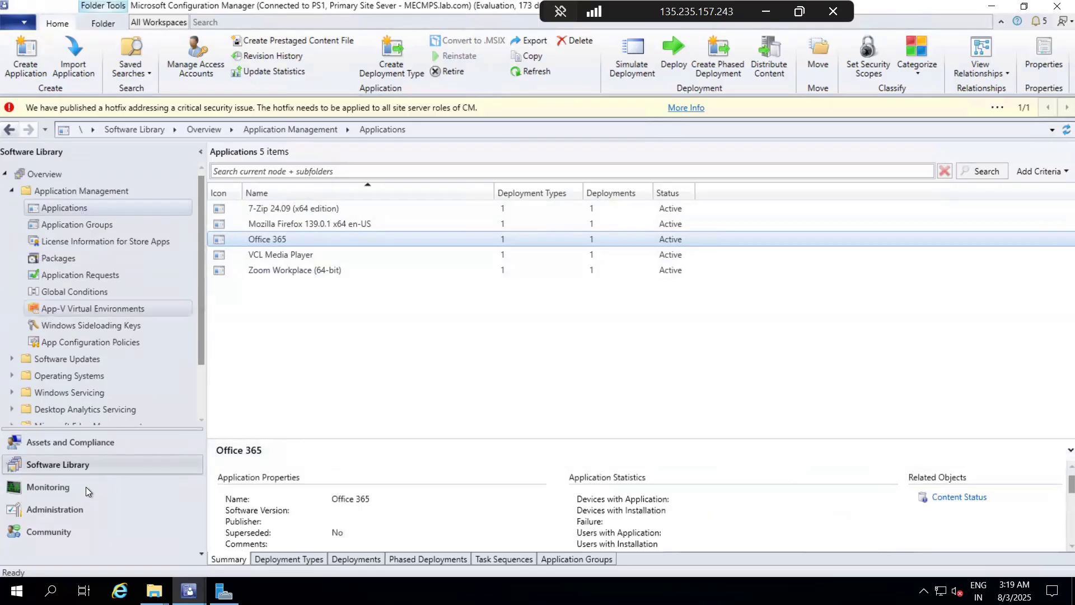
Step: Open the monitored Deployments list and check the Office 365 deployment's deployment type status and summary
left_click(63, 487)
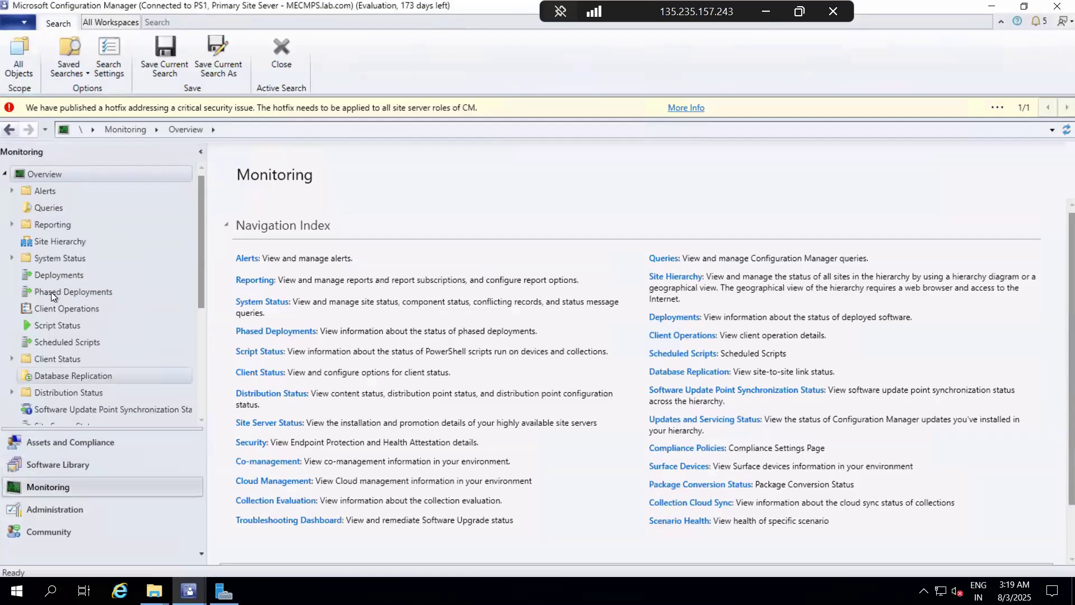
left_click(56, 275)
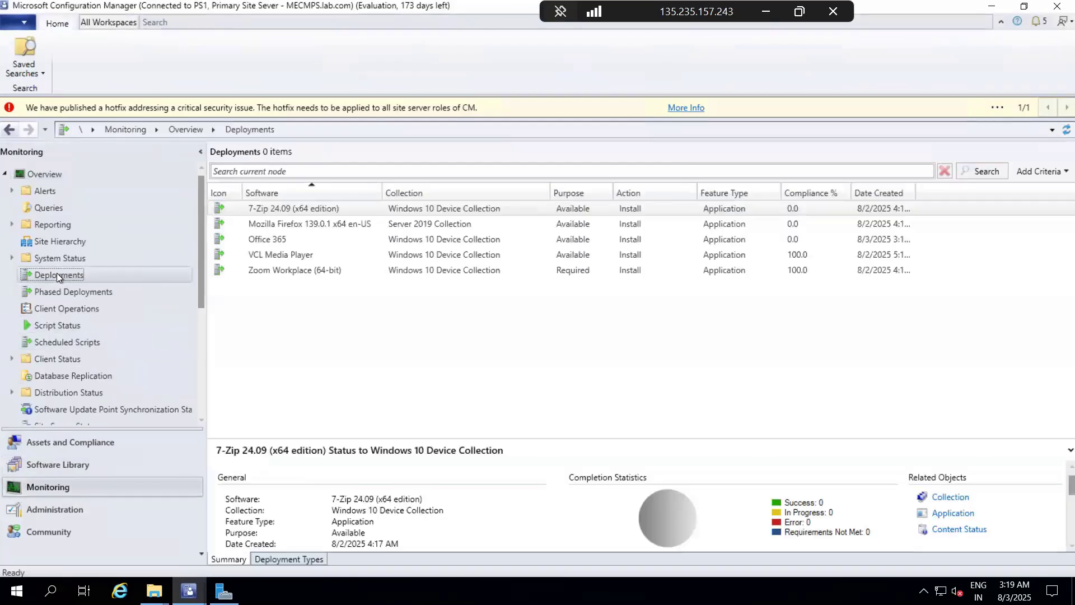
left_click(515, 250)
left_click(513, 240)
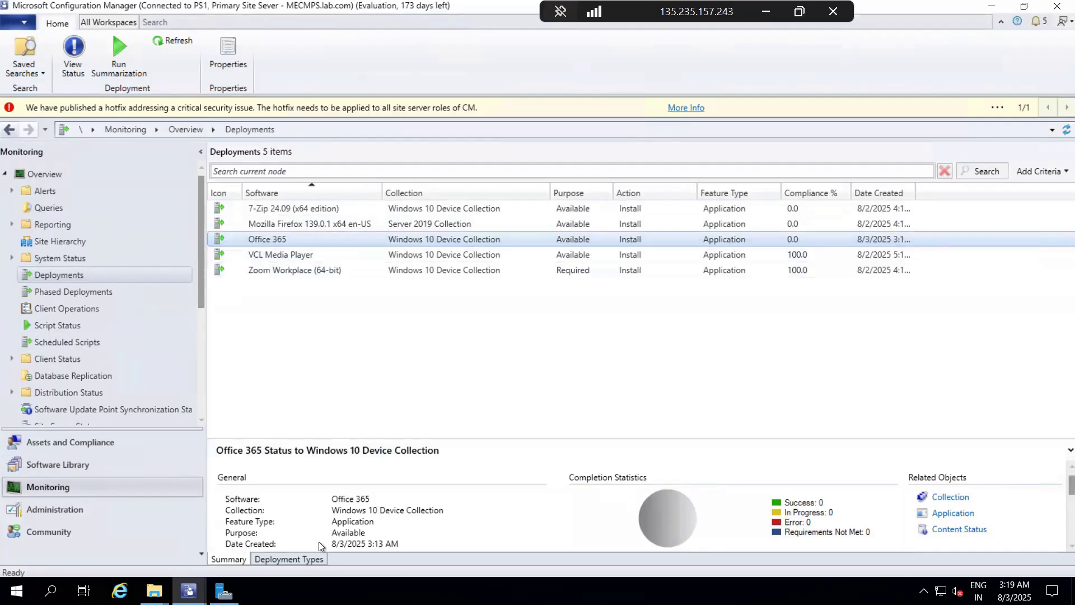
left_click(290, 557)
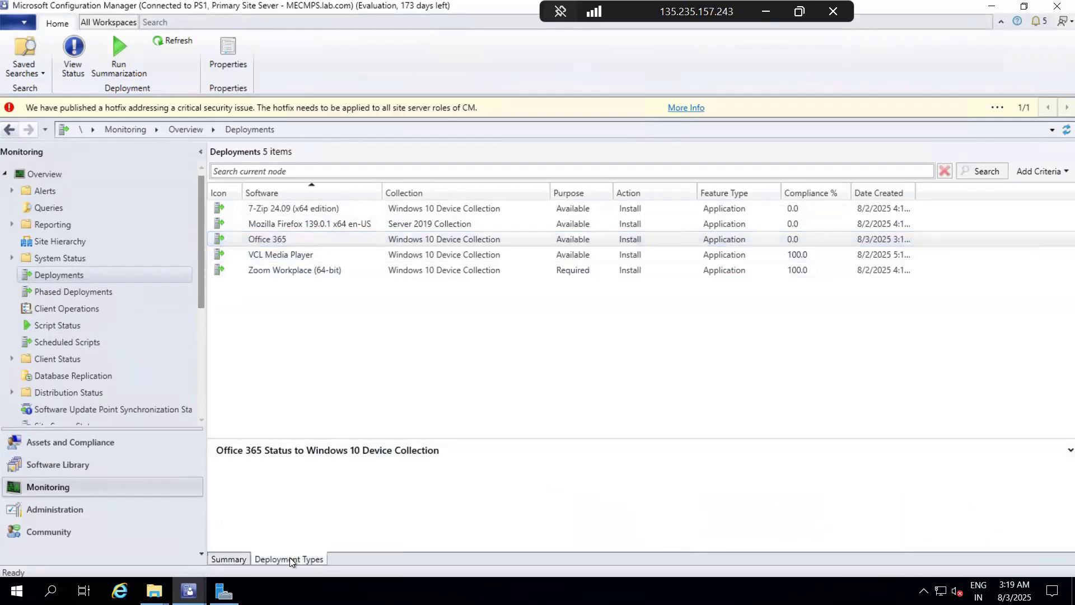
left_click(233, 556)
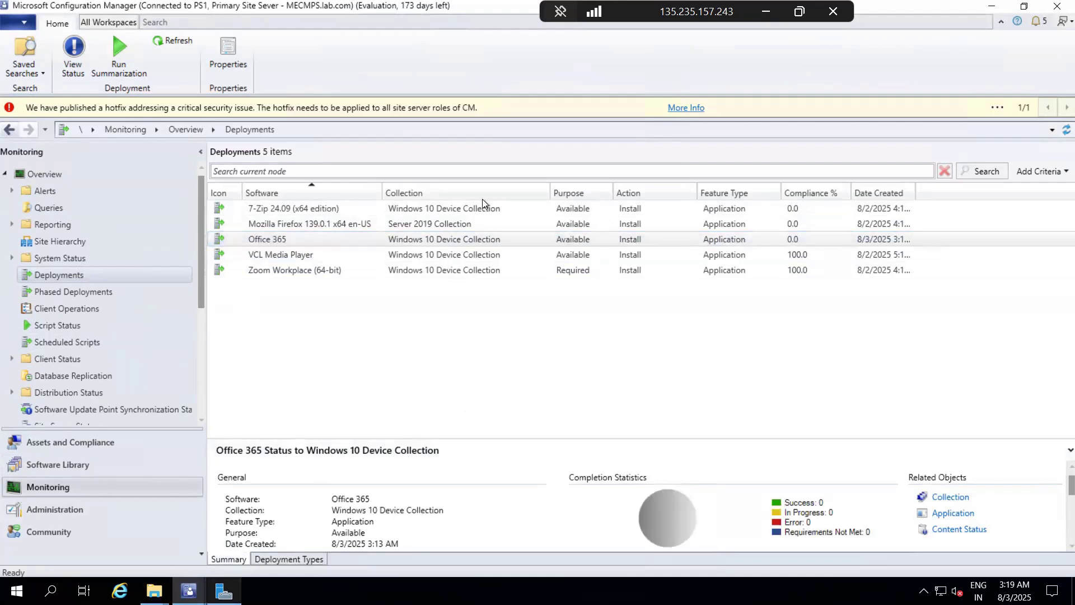
Step: Minimize the 135.235.157.243 session and switch through 52.172.206.110 to the 192.168.1.5 client
left_click(768, 11)
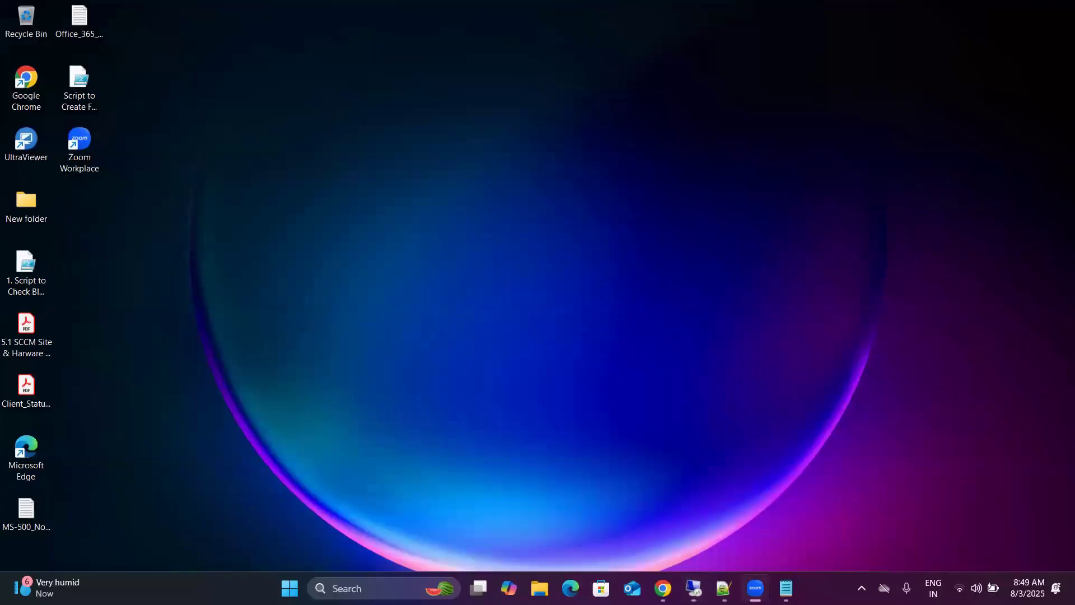
mouse_move(694, 588)
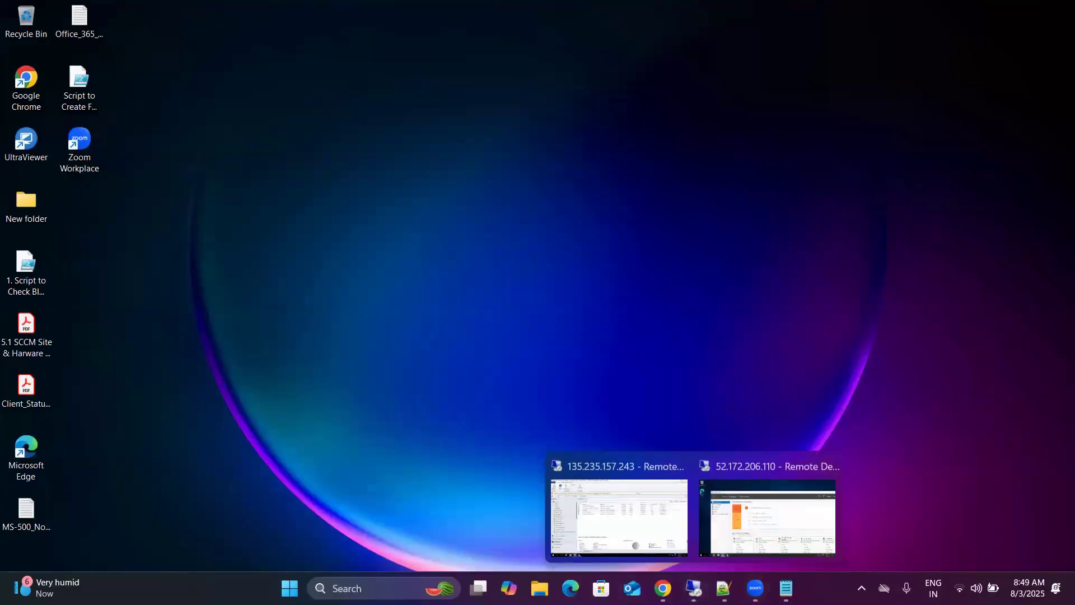
left_click(763, 529)
mouse_move(224, 591)
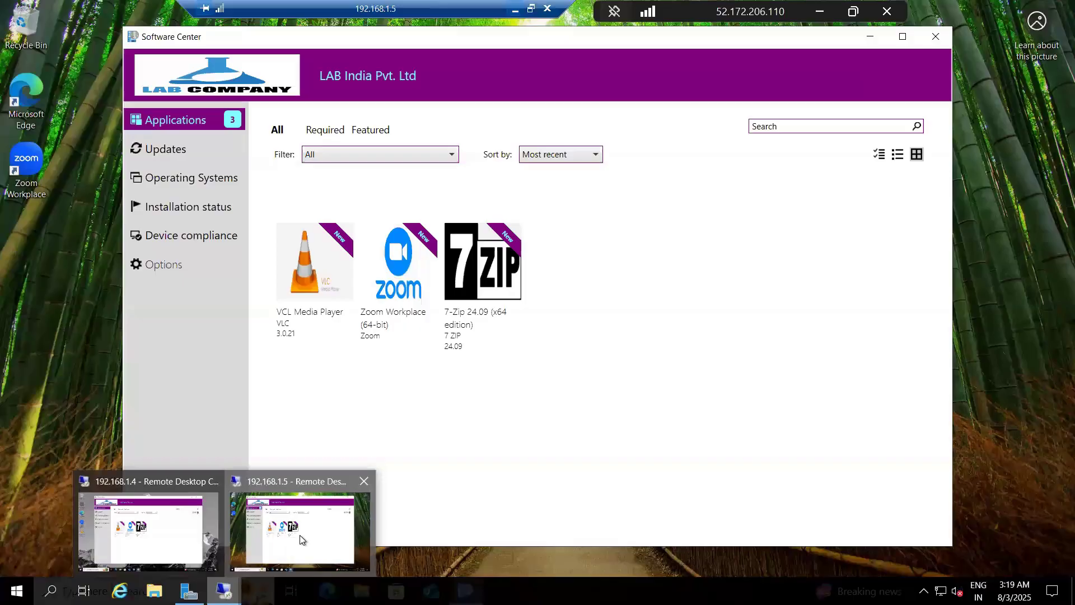
left_click(300, 535)
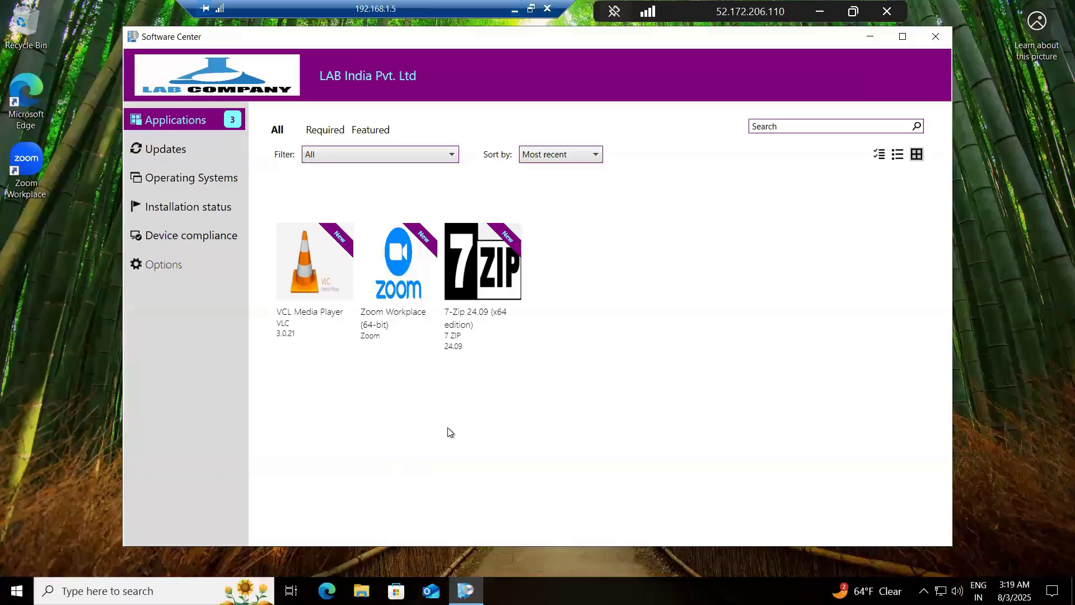
Step: Recheck Software Center by moving between Updates, Operating Systems and Applications, and open the Office 365 application's details
left_click(189, 150)
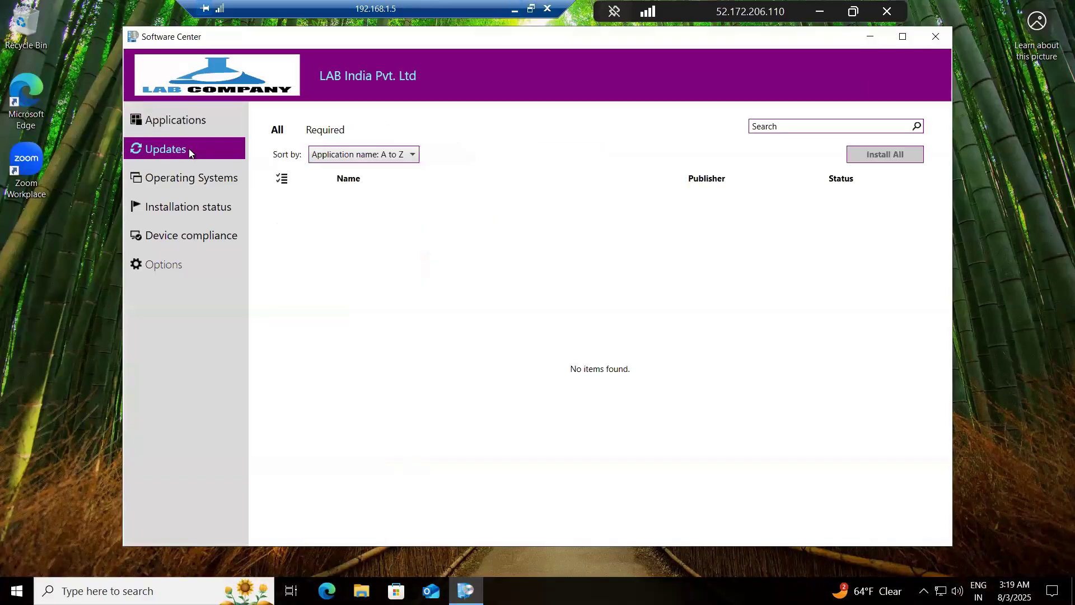
left_click(177, 129)
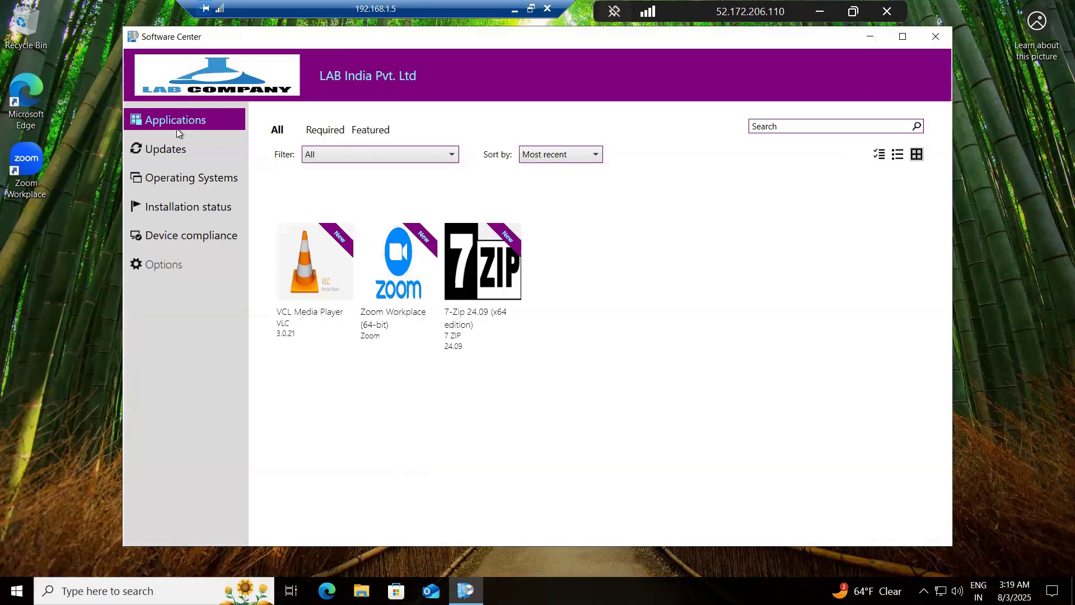
left_click(172, 149)
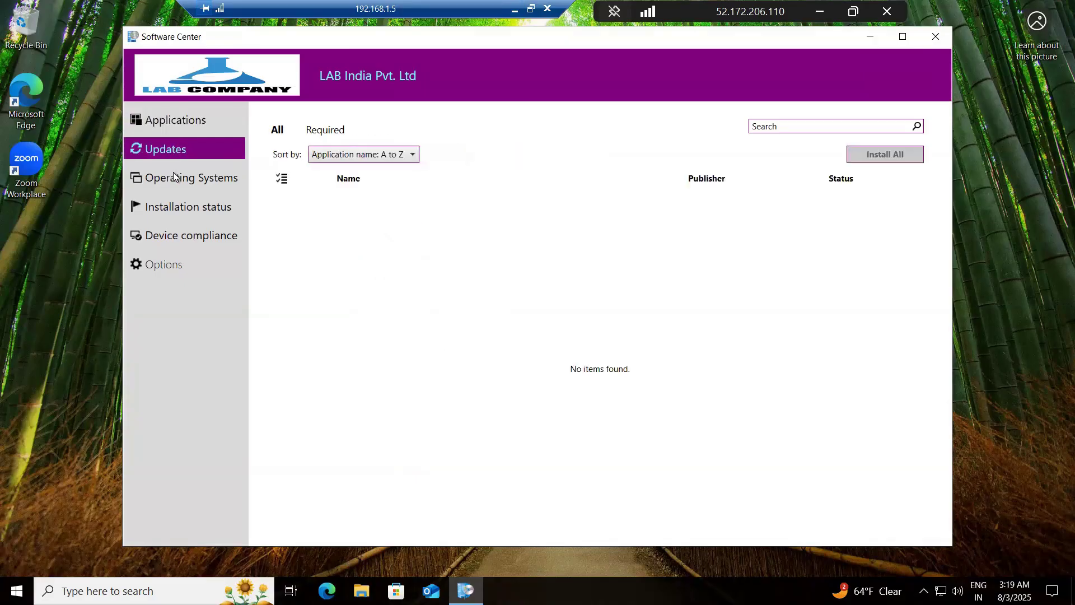
left_click(173, 172)
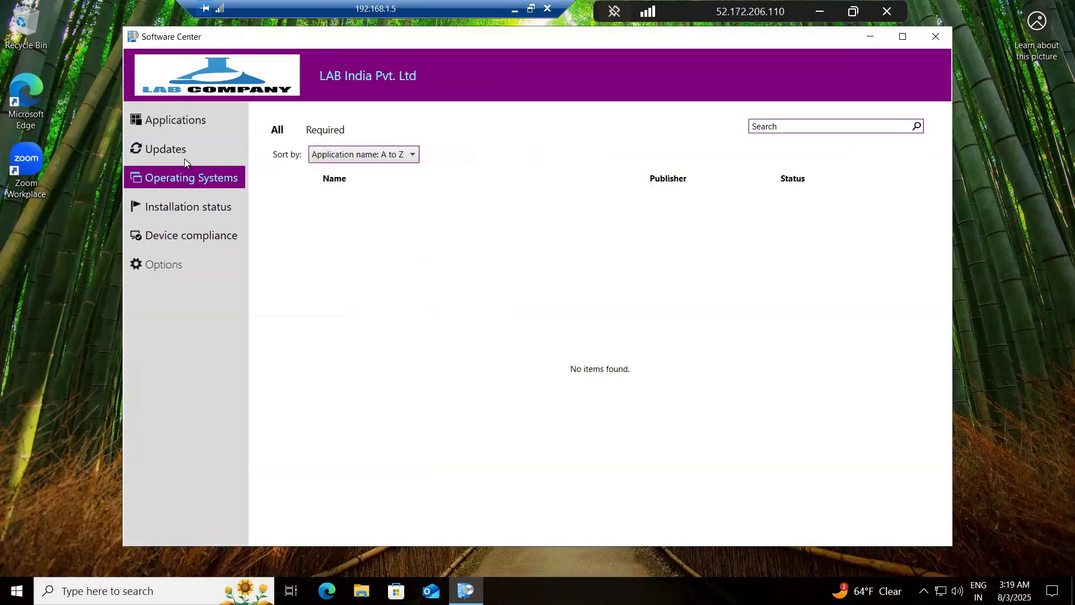
left_click(186, 126)
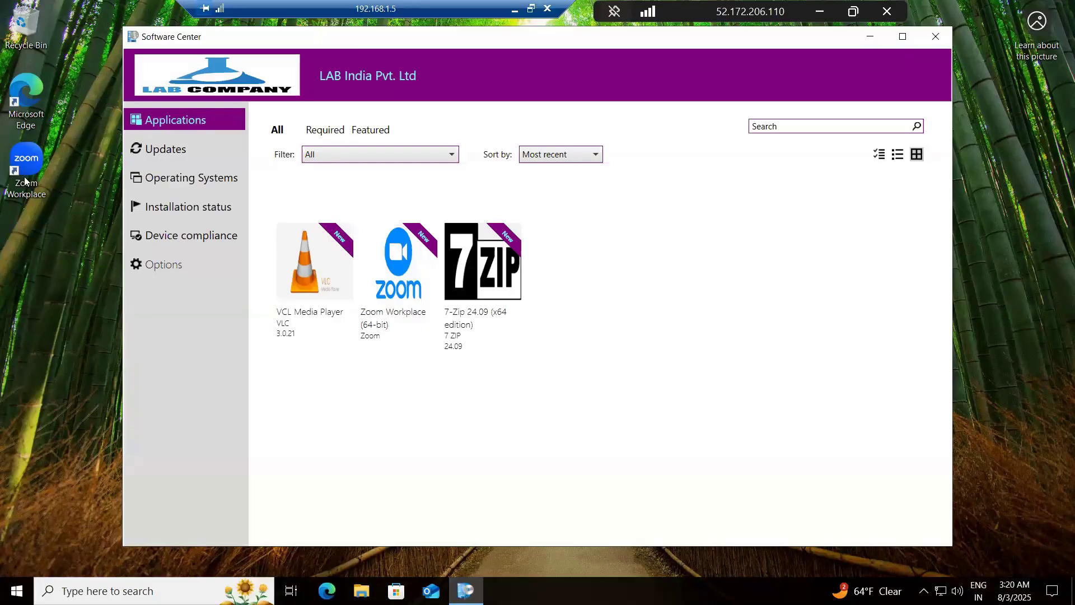
left_click(187, 149)
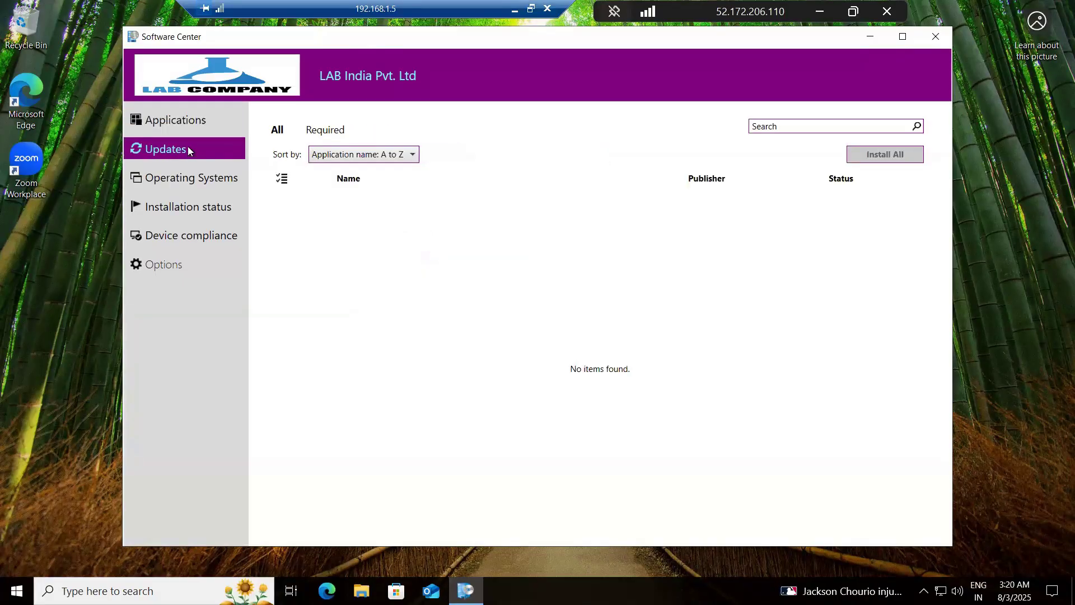
left_click(189, 119)
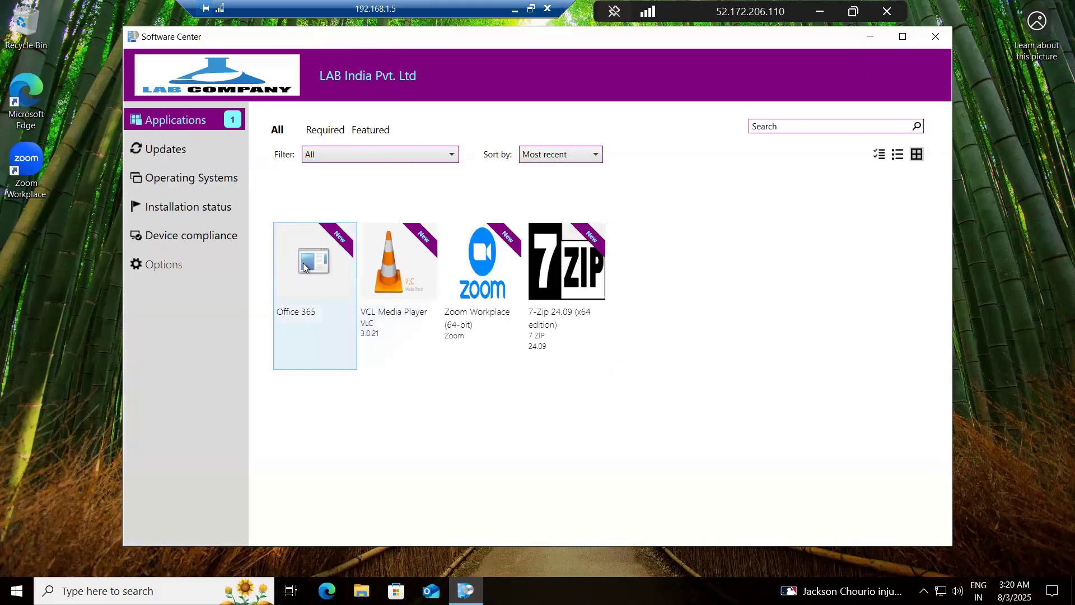
left_click(310, 268)
left_click(406, 208)
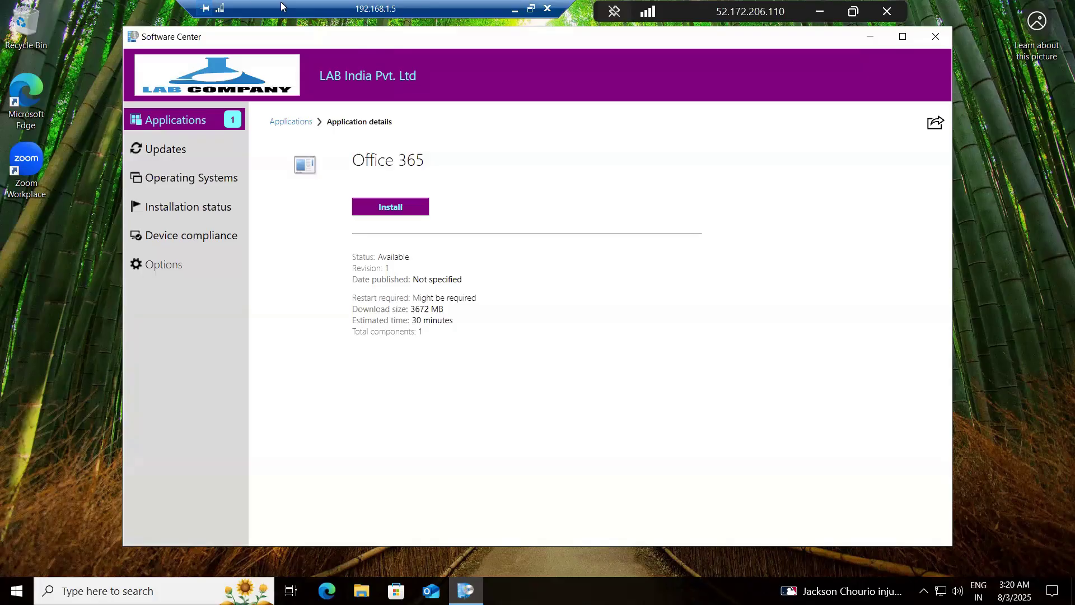
Step: Minimize the 192.168.1.5 and 52.172.206.110 sessions and close Notepad++
left_click(514, 9)
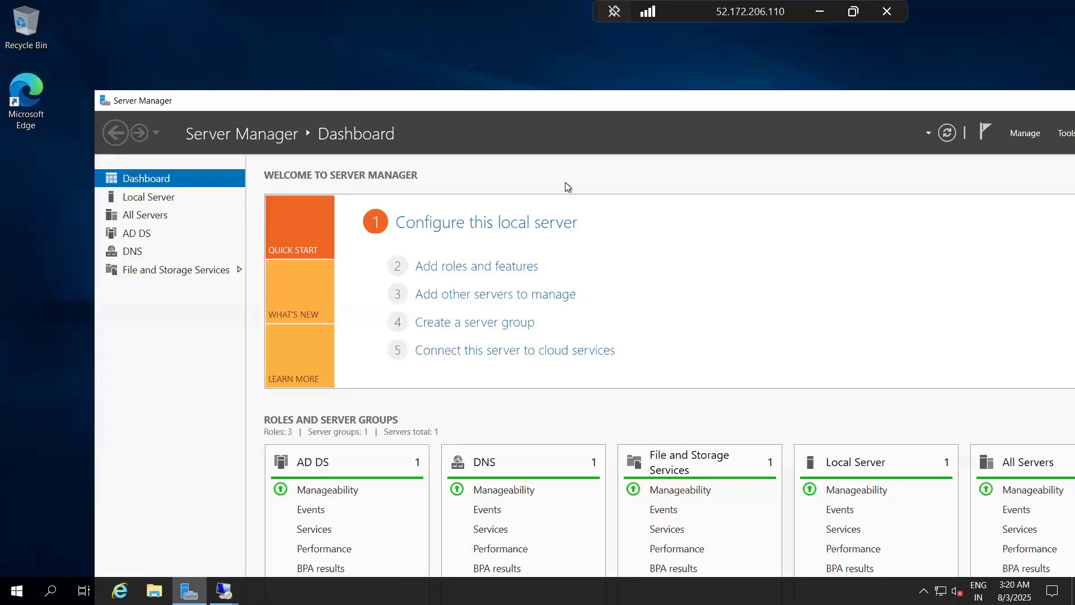
left_click(821, 12)
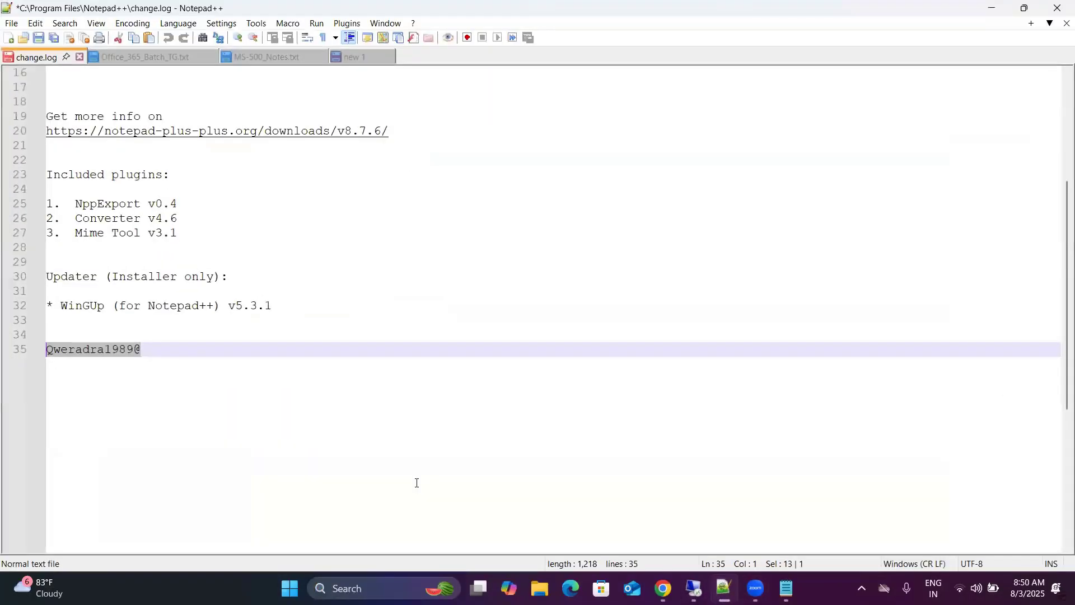
left_click(1057, 8)
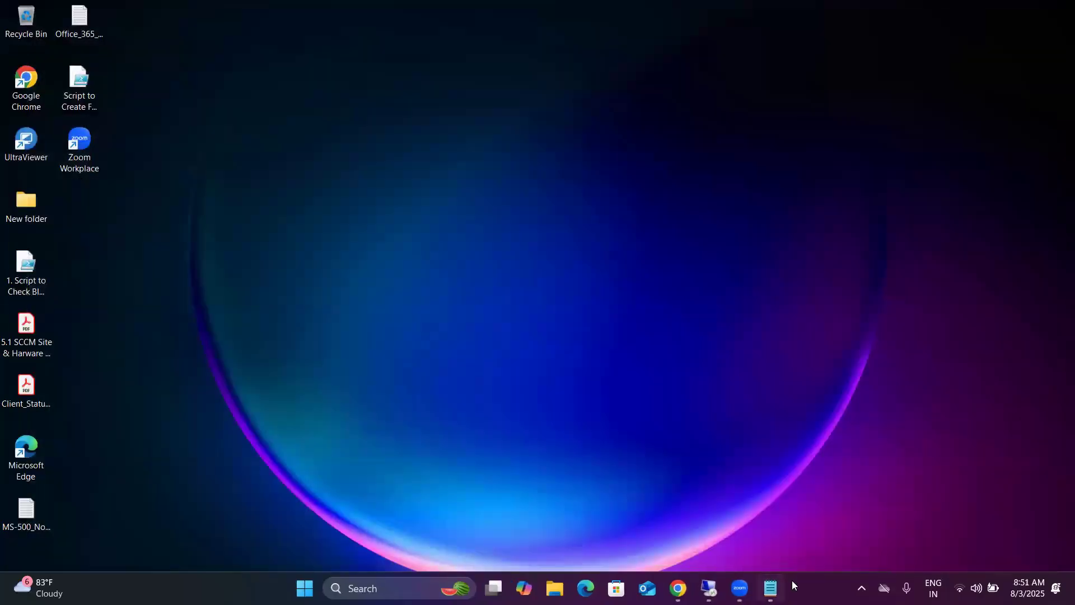
Step: Bring up the Daily SCC notes in Notepad and read from the application deployment topics through the March 13th section
left_click(771, 588)
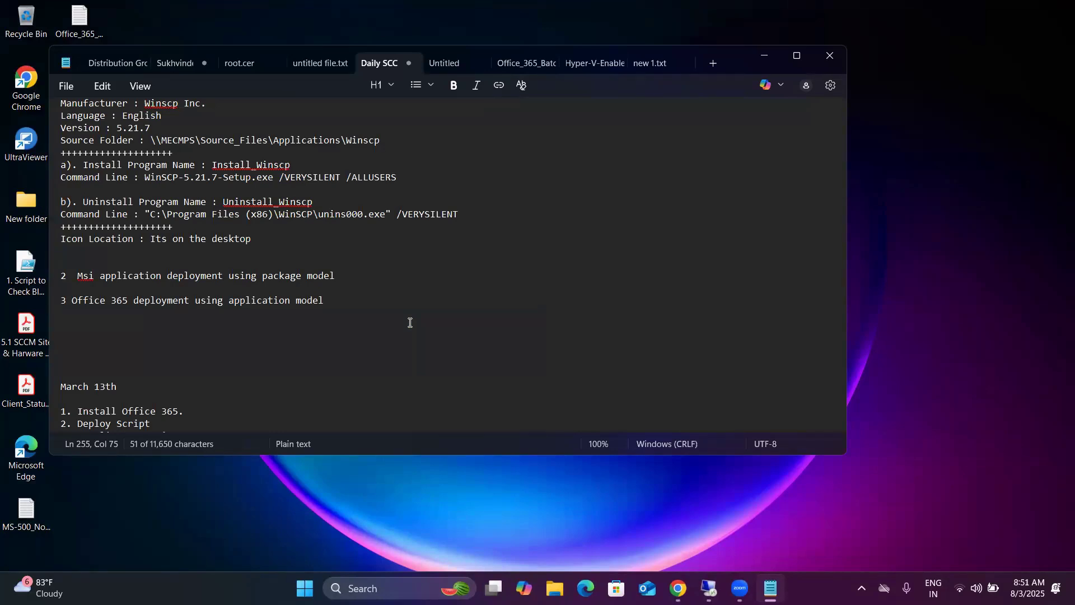
scroll(411, 321, "up", 1)
scroll(371, 293, "down", 2)
scroll(375, 296, "down", 3)
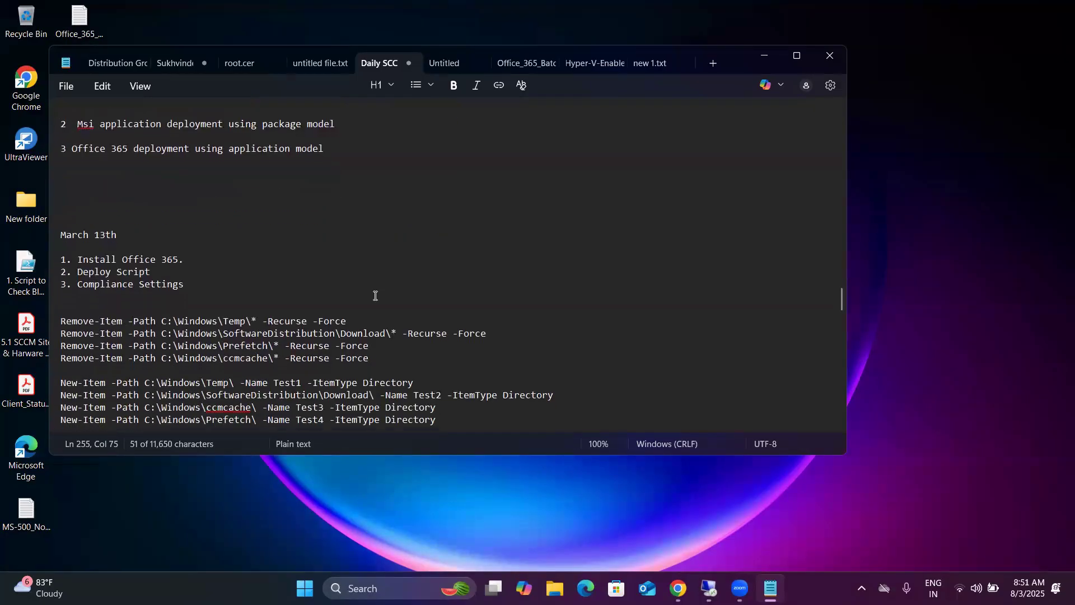
scroll(375, 296, "down", 1)
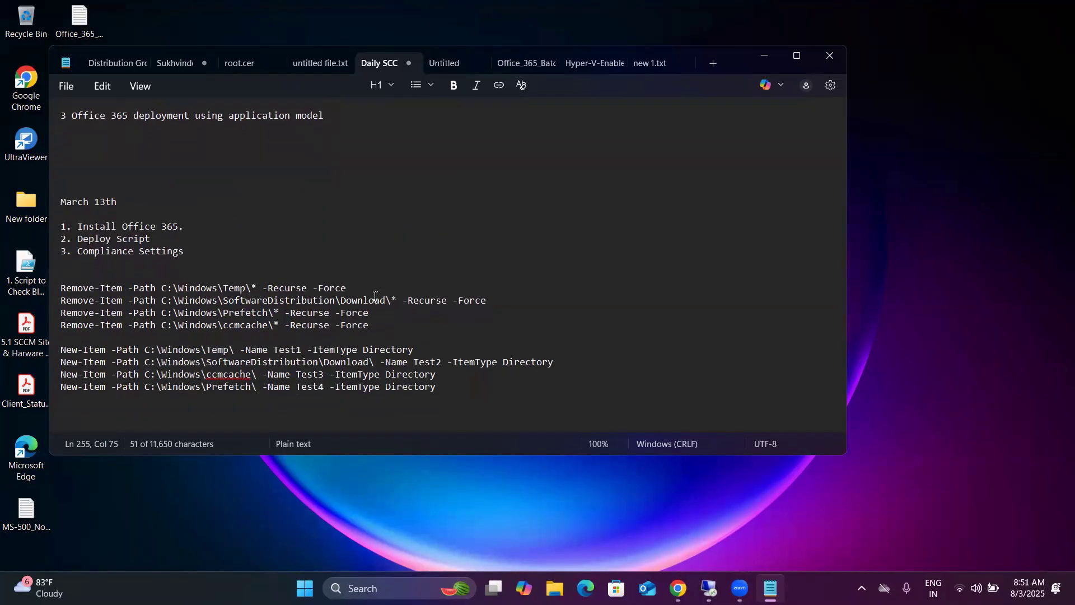
scroll(375, 296, "down", 1)
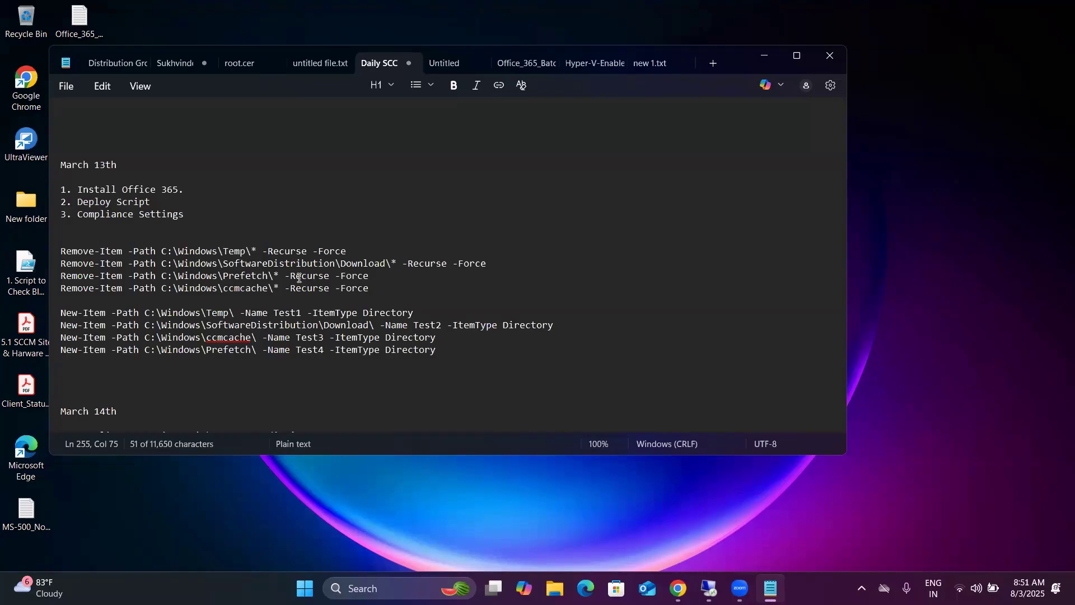
Step: Review the four March 13th Remove-Item cleanup commands, focusing on the Temp path and its wildcard, -Recurse and -Force options
left_click_drag(372, 288, 62, 251)
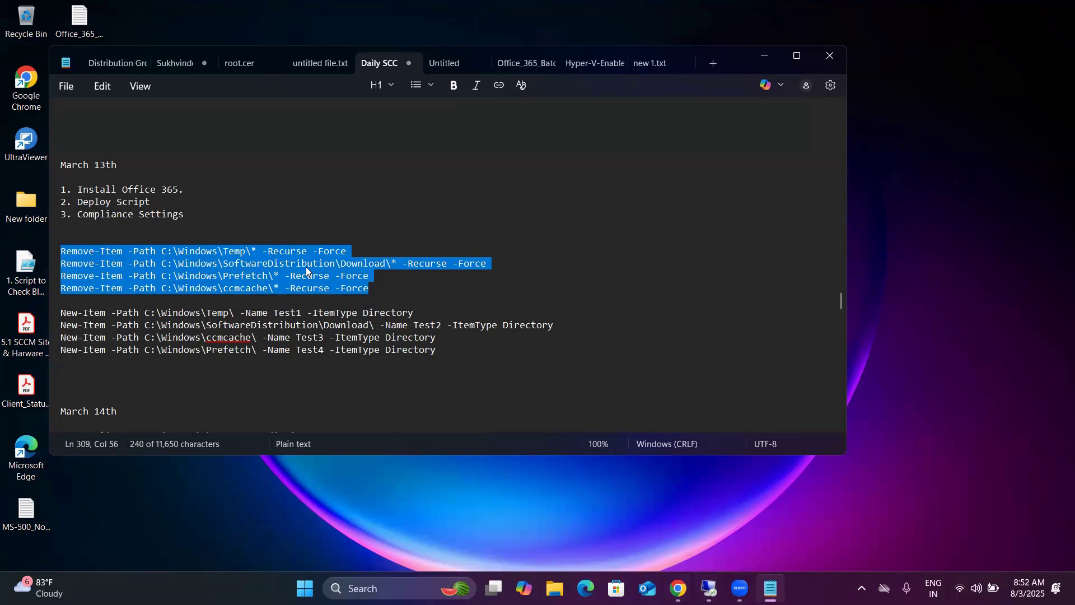
left_click(106, 276)
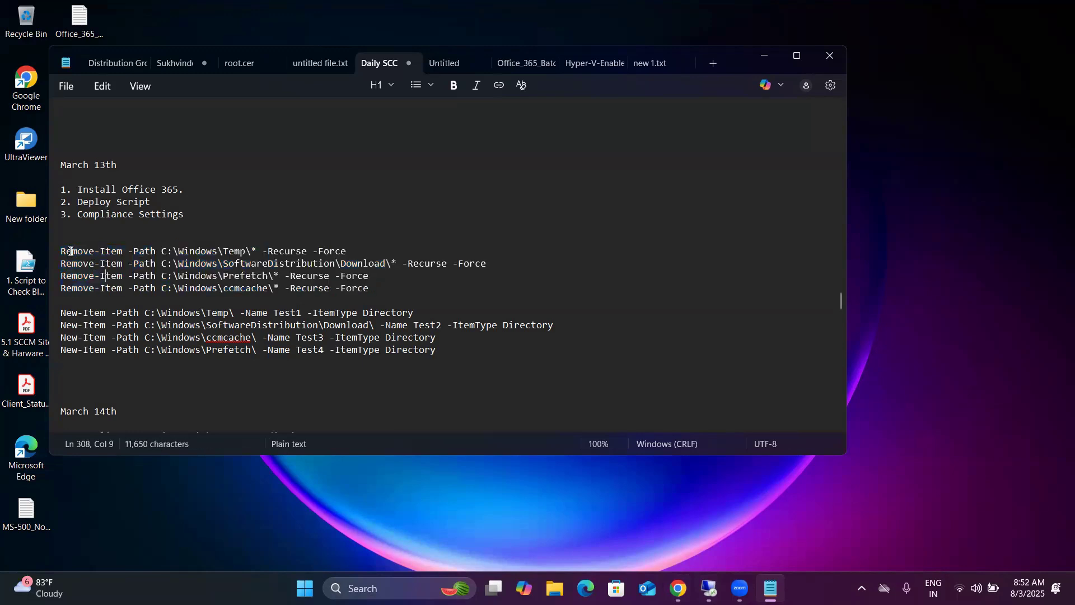
left_click_drag(61, 251, 336, 256)
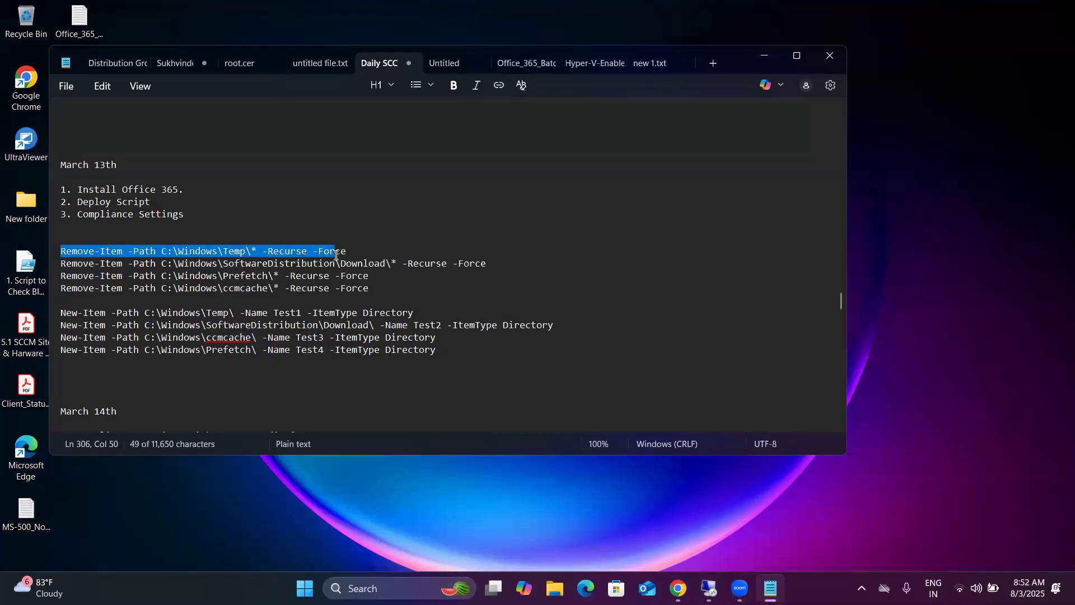
left_click(252, 253)
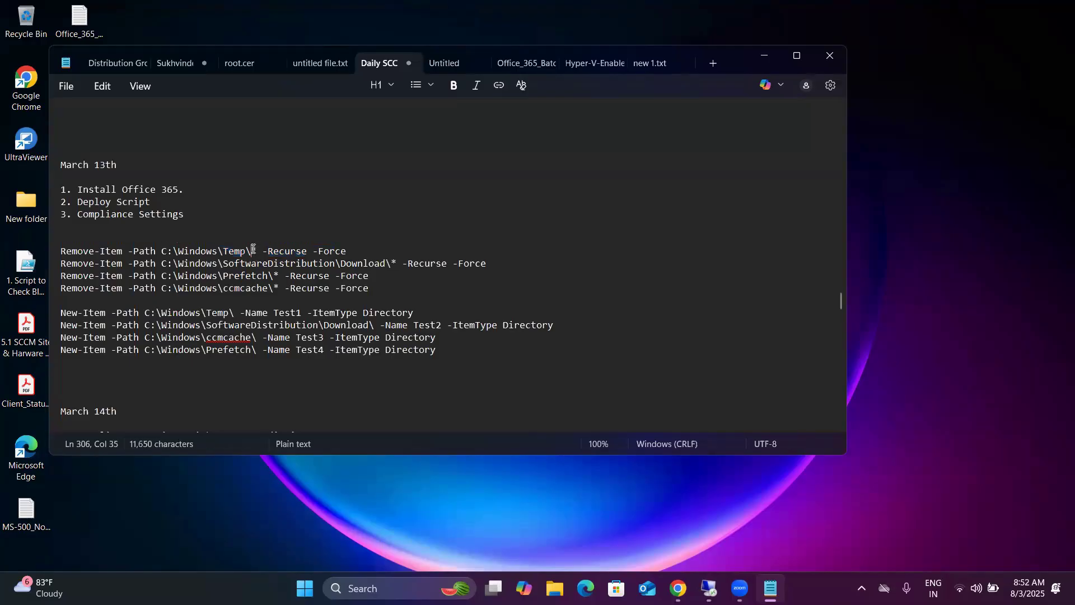
left_click_drag(253, 251, 337, 252)
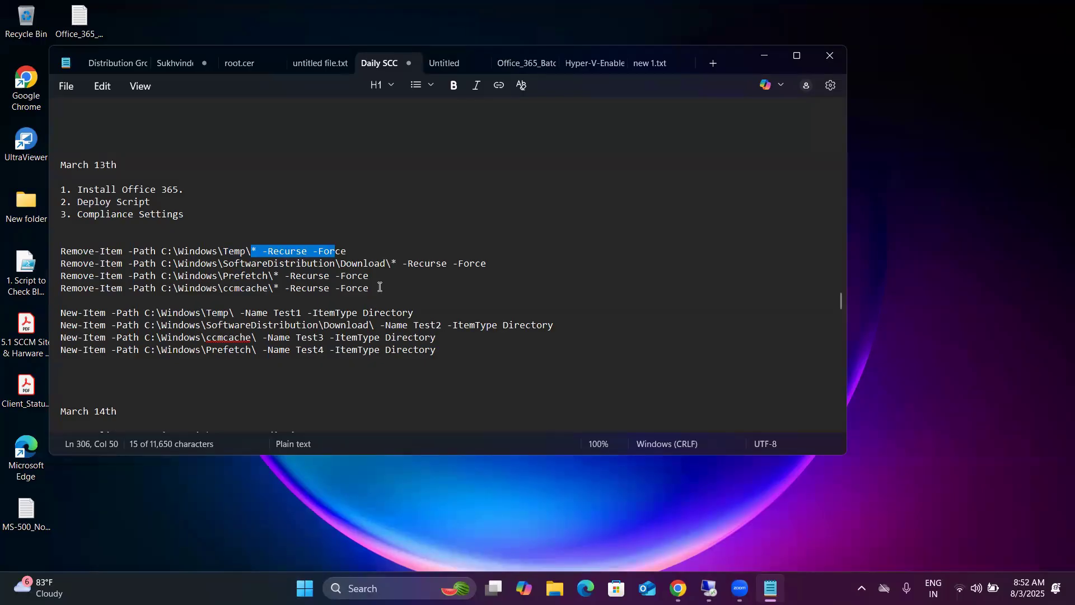
left_click(335, 269)
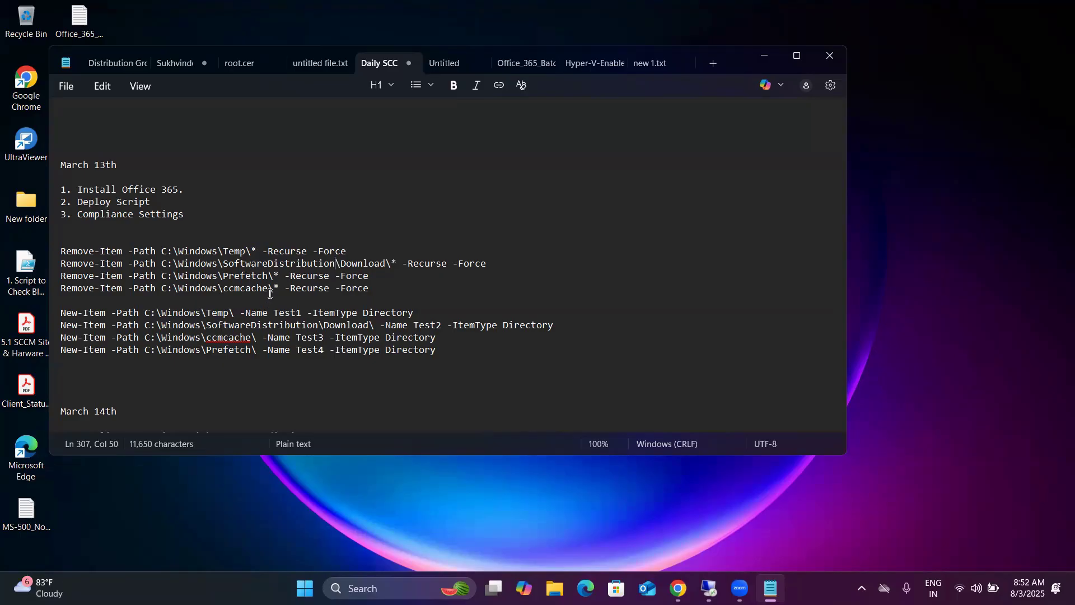
Step: Copy the four Remove-Item lines from the notes and switch to the 135.235.157.243 remote session
left_click(370, 288)
left_click_drag(369, 287, 50, 256)
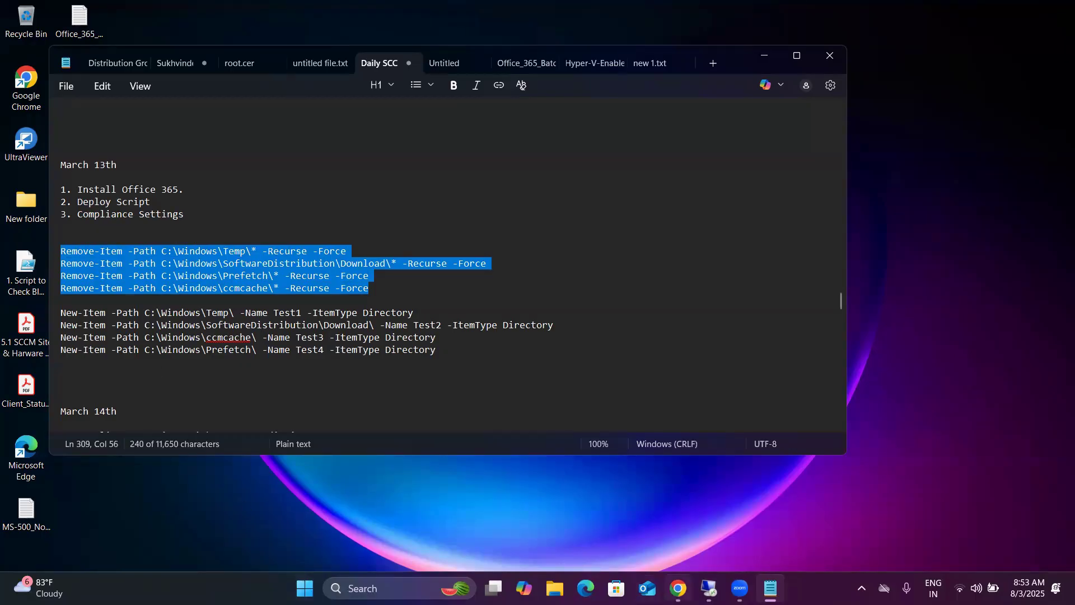
left_click(678, 587)
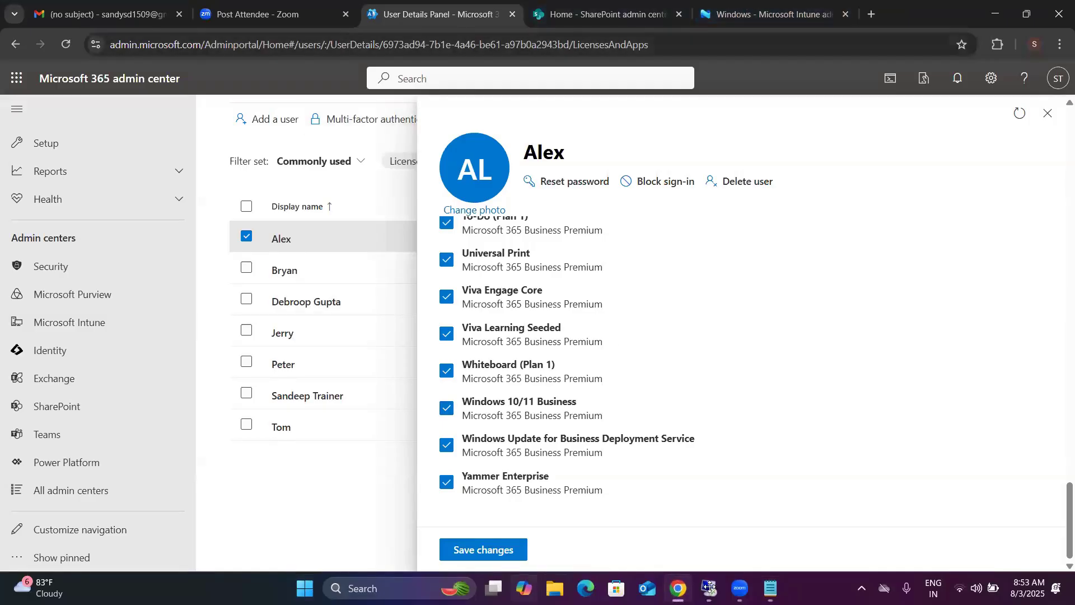
mouse_move(709, 586)
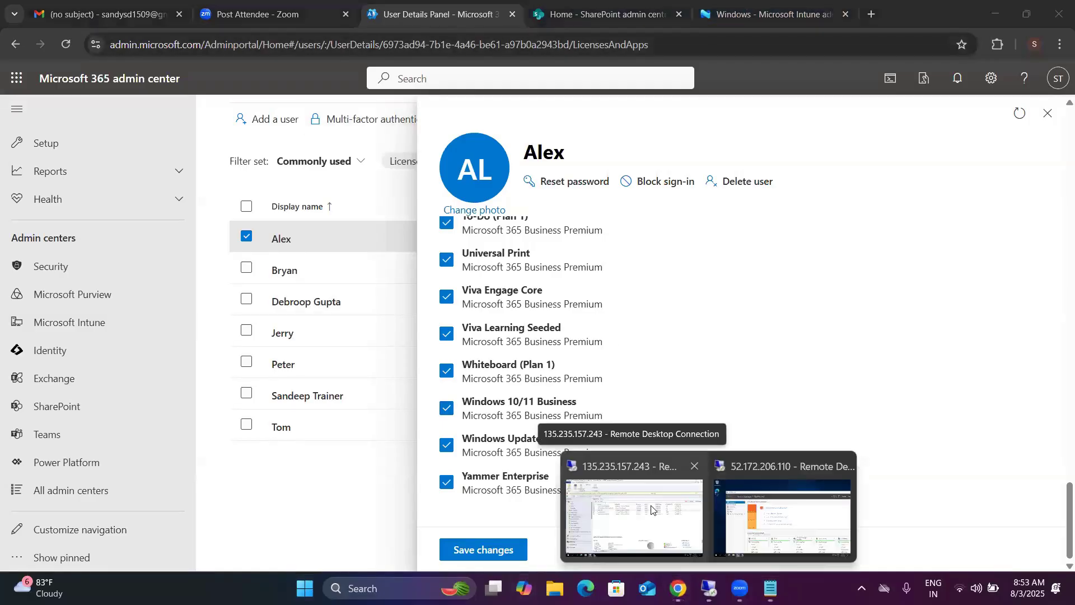
left_click(651, 510)
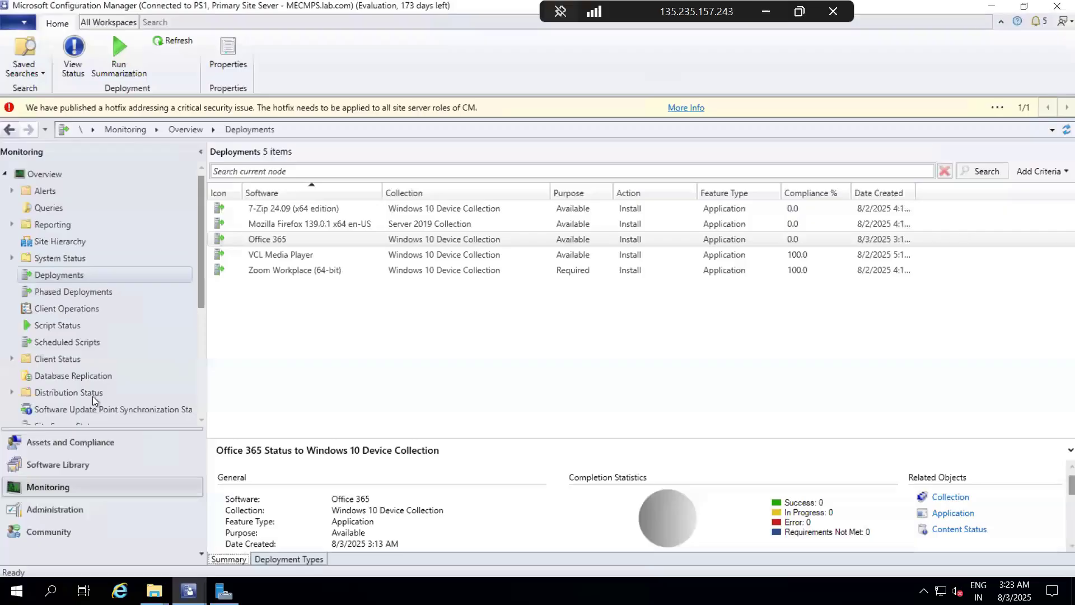
Step: Go to Scripts in the Software Library workspace and start creating a new script
left_click(38, 174)
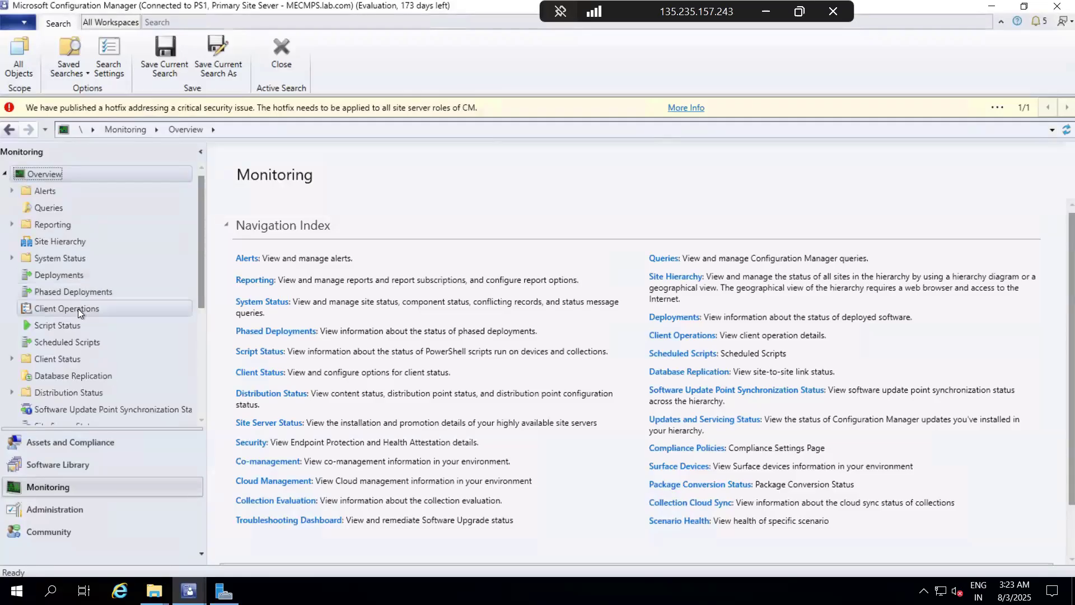
scroll(78, 308, "down", 4)
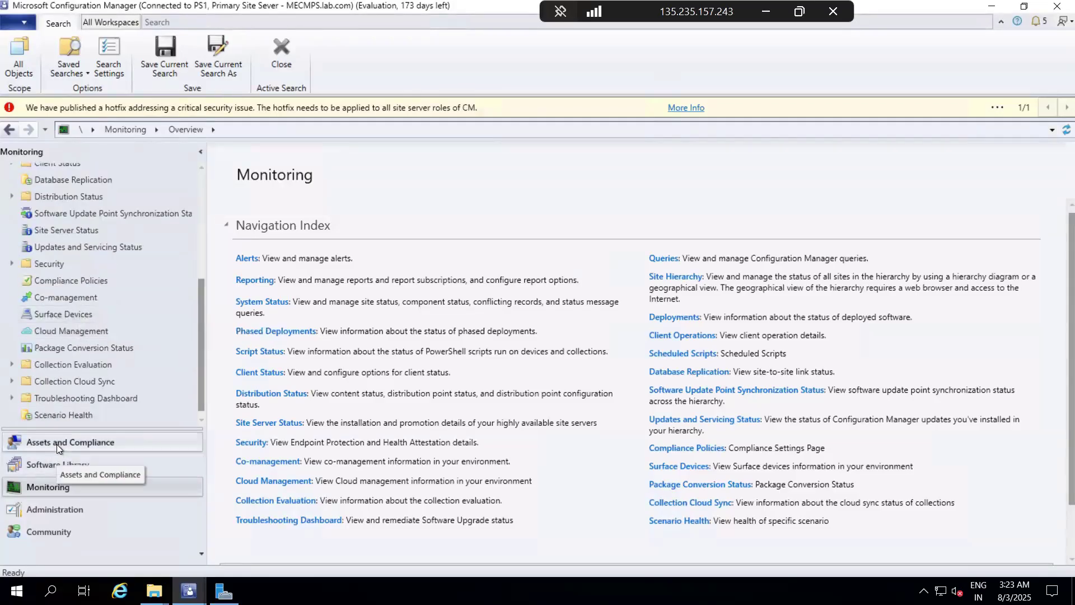
left_click(52, 465)
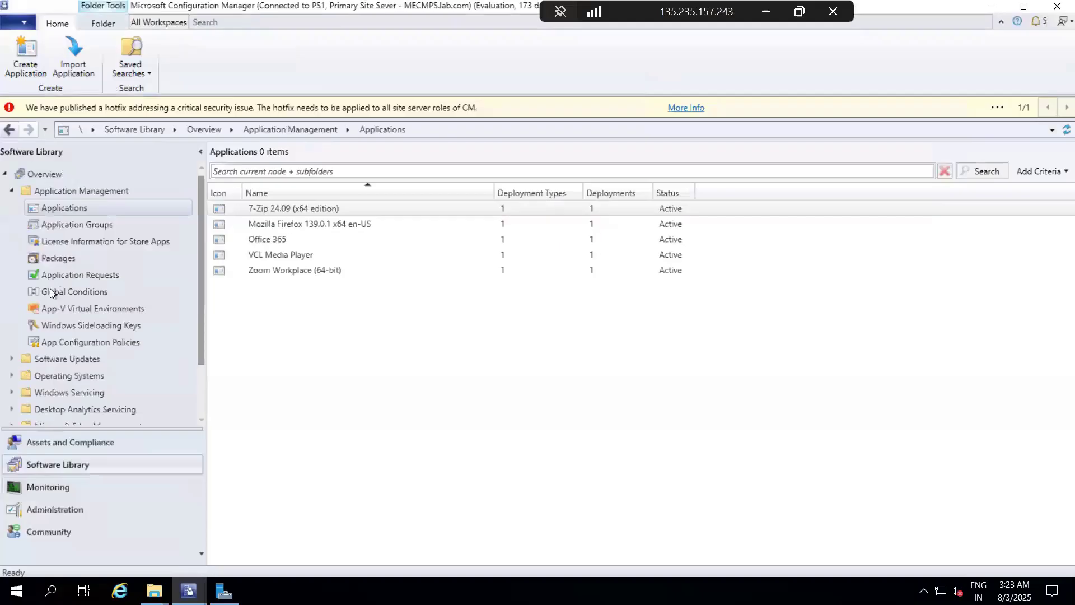
scroll(49, 288, "down", 2)
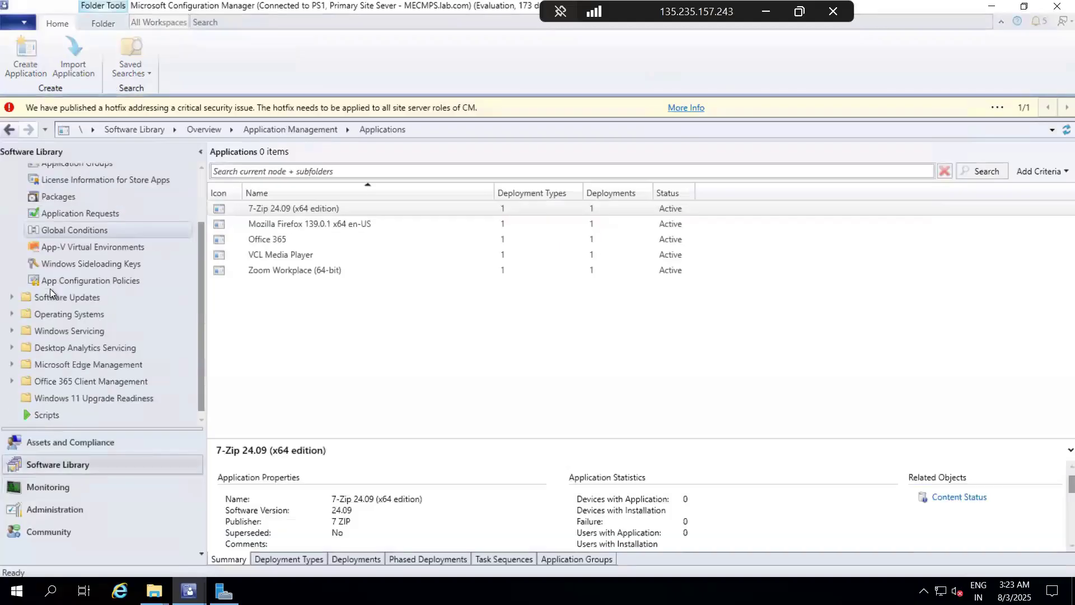
left_click(49, 415)
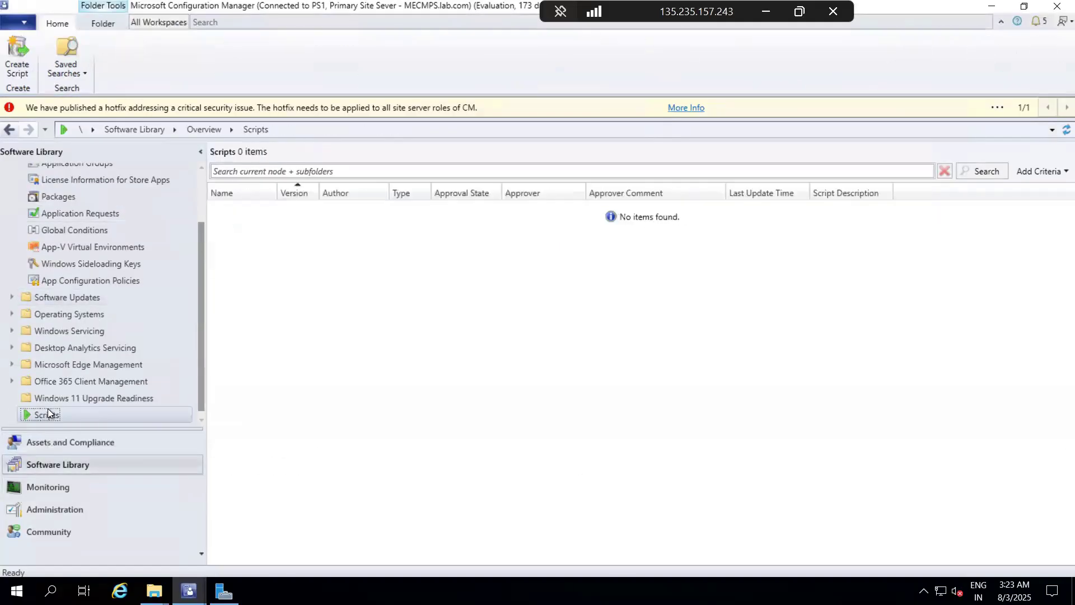
right_click(48, 413)
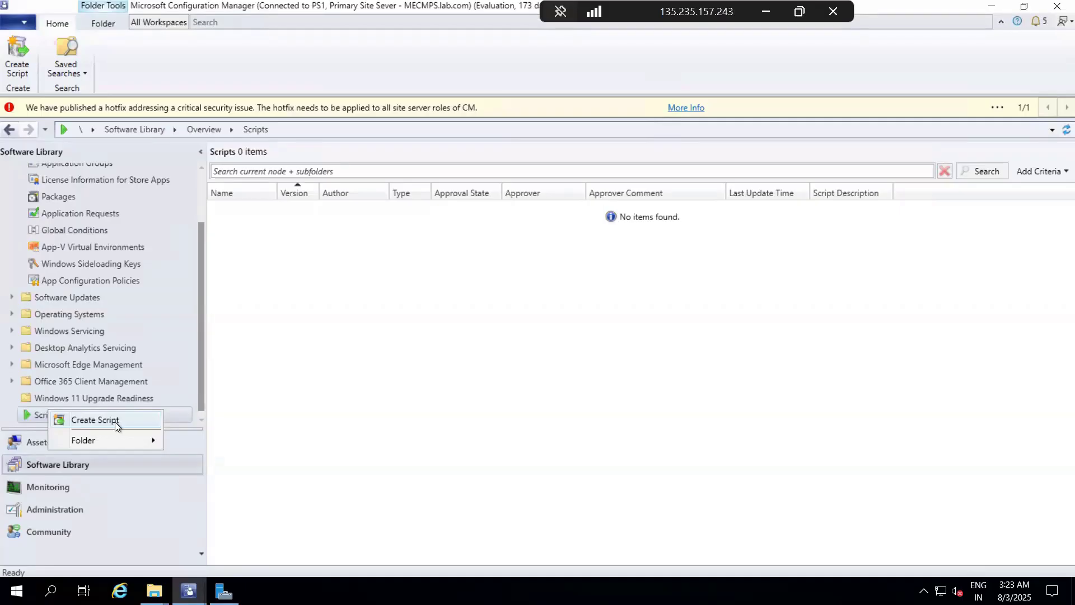
left_click(94, 419)
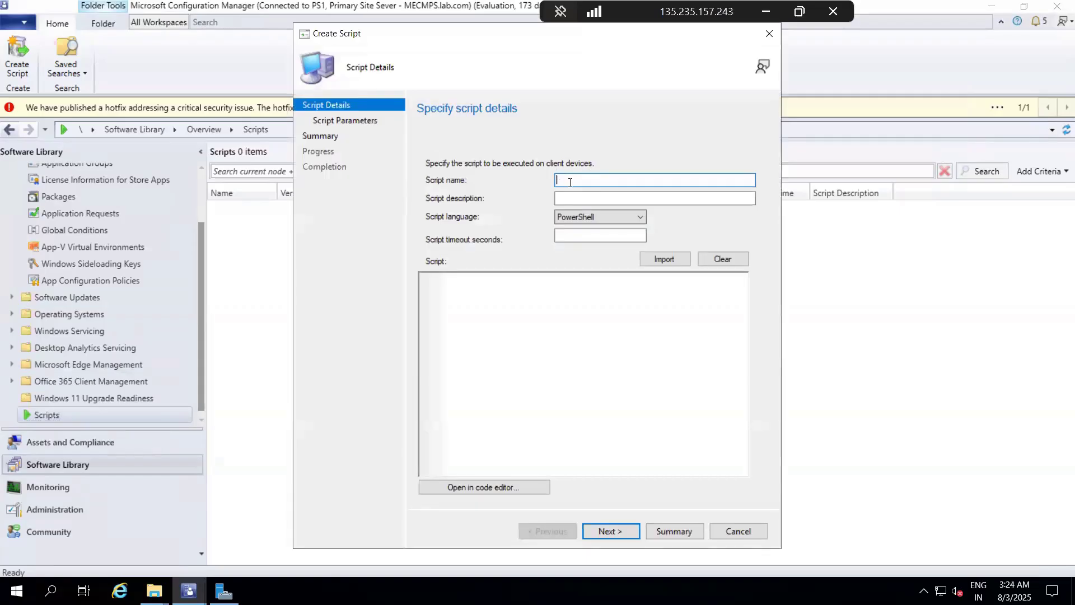
Step: Name the PowerShell script "Cleanup Script" and paste the copied Remove-Item commands as its code
type("Cleanup Script")
left_click(442, 286)
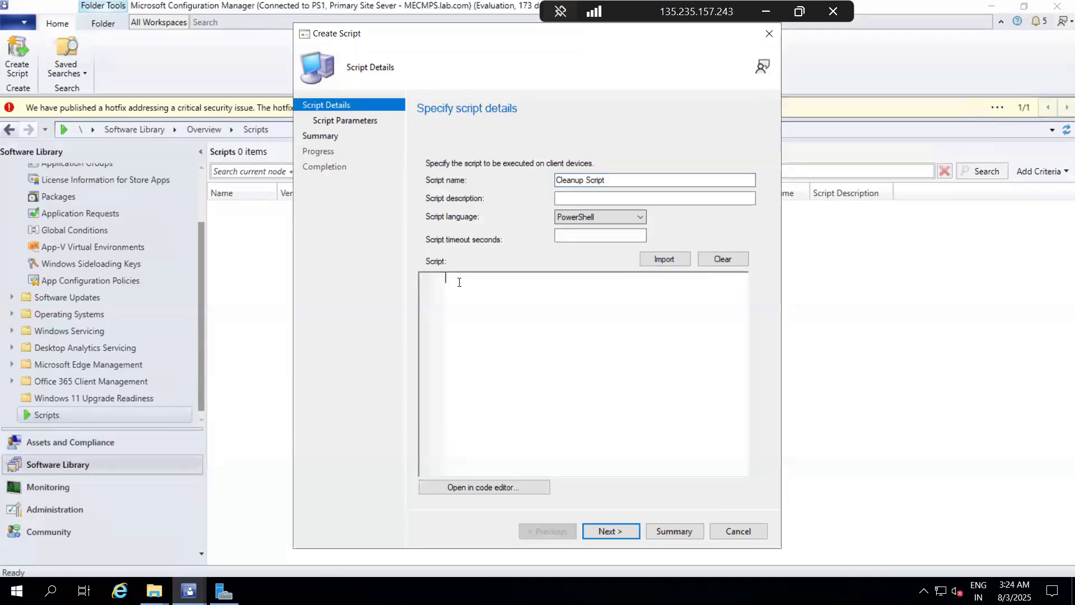
type("Remove-Item -Path C:\\Windows\\Temp\\* -Recurse -Force Remove-Item -Path C:\\Windows\\SoftwareDistribution\\Download\\* -Recurse -Force Remove-Item -Path C:\\Windows\\Prefetch\\* -Recurse -Force Remove-Item -Path C:\\Windows\\ccmcache\\* -Recurse -Force")
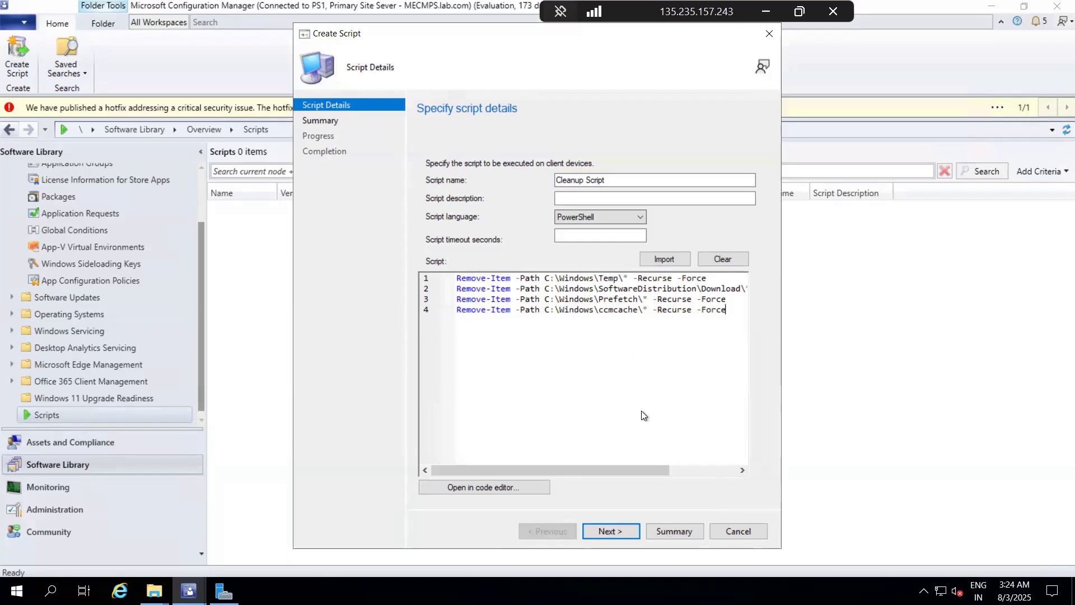
Step: Set the script timeout to 120 seconds and complete the Create Script wizard
left_click(617, 529)
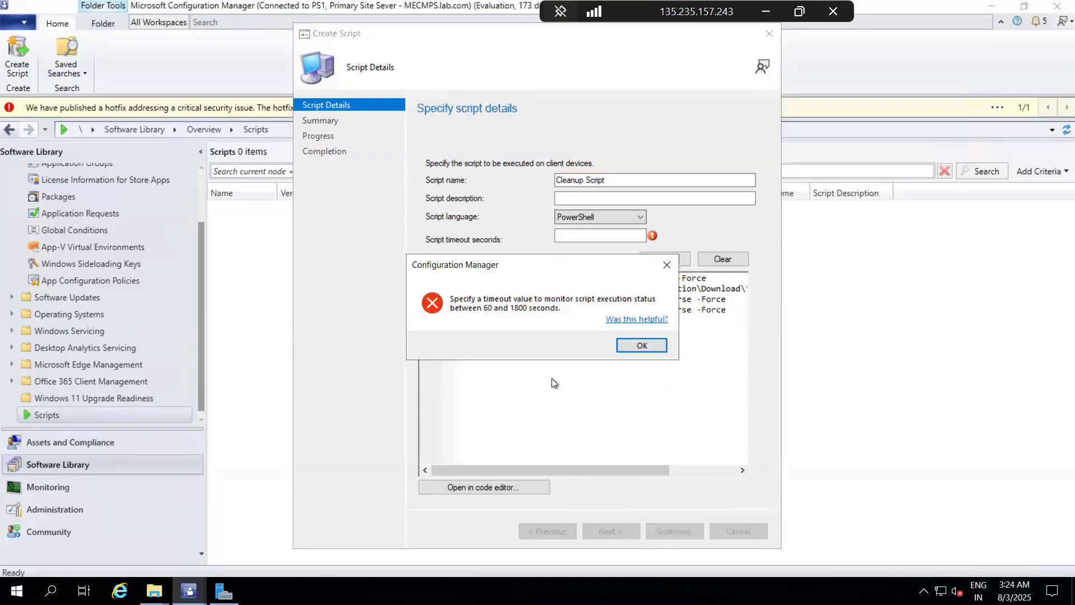
left_click(641, 345)
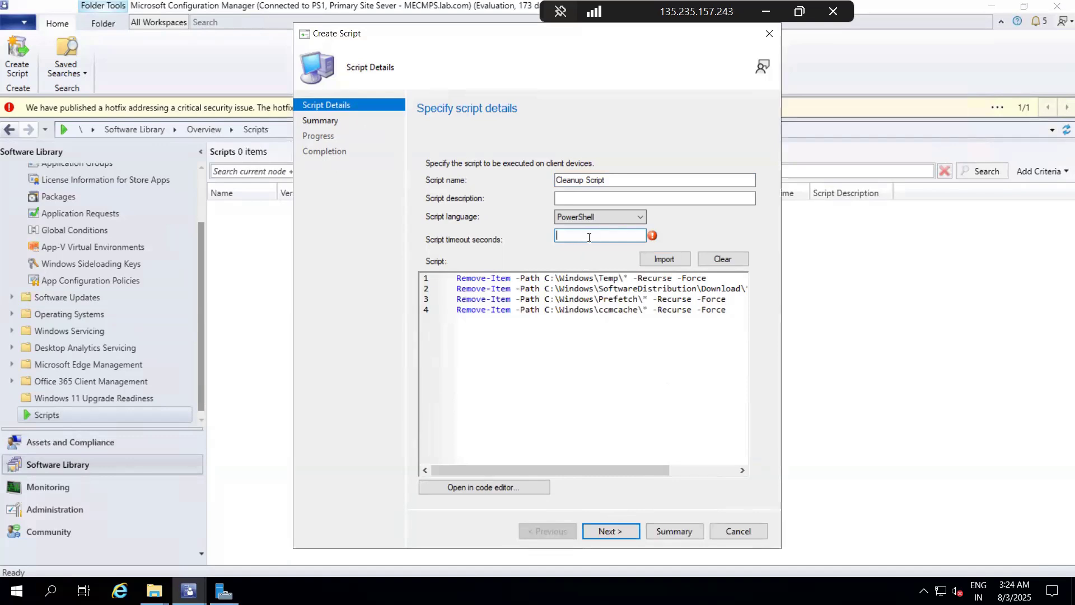
type("120")
left_click(619, 530)
left_click(620, 529)
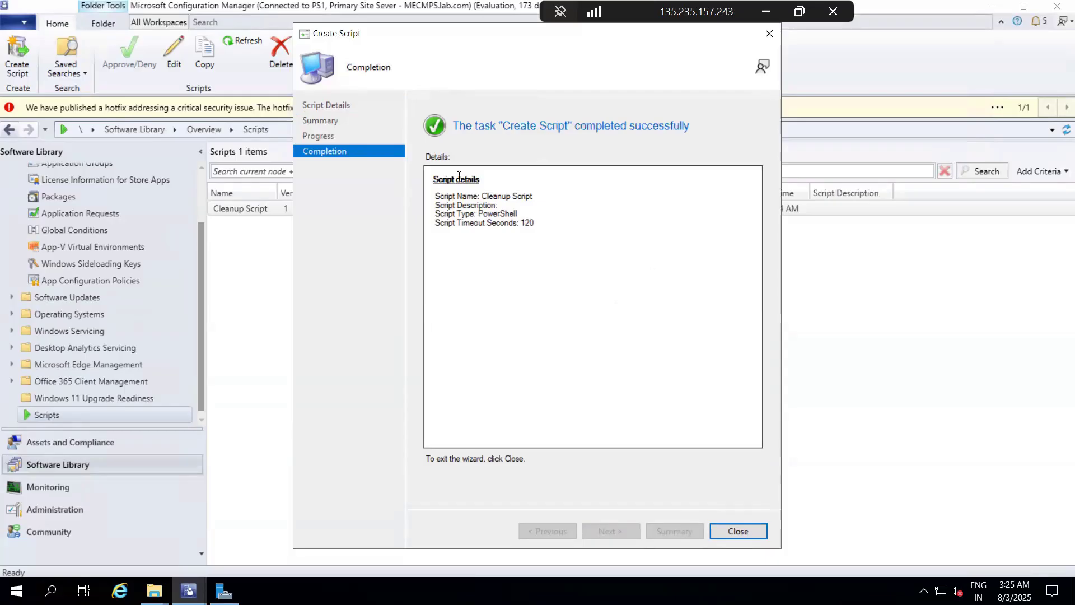
left_click(750, 532)
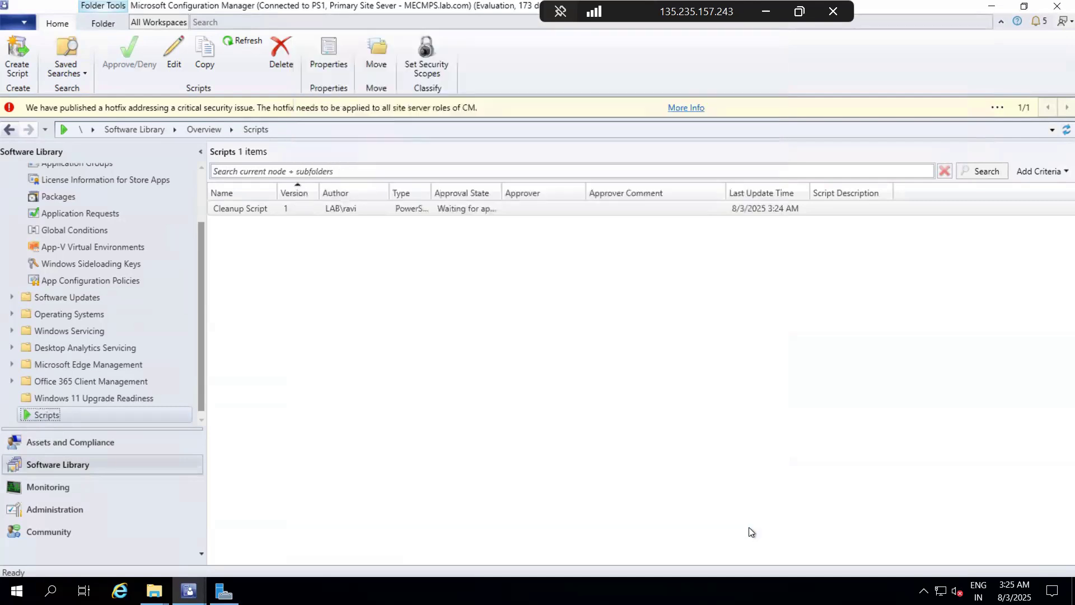
Step: Widen the Approval State column and open Cleanup Script for editing, accepting the reapproval notice
left_click(431, 341)
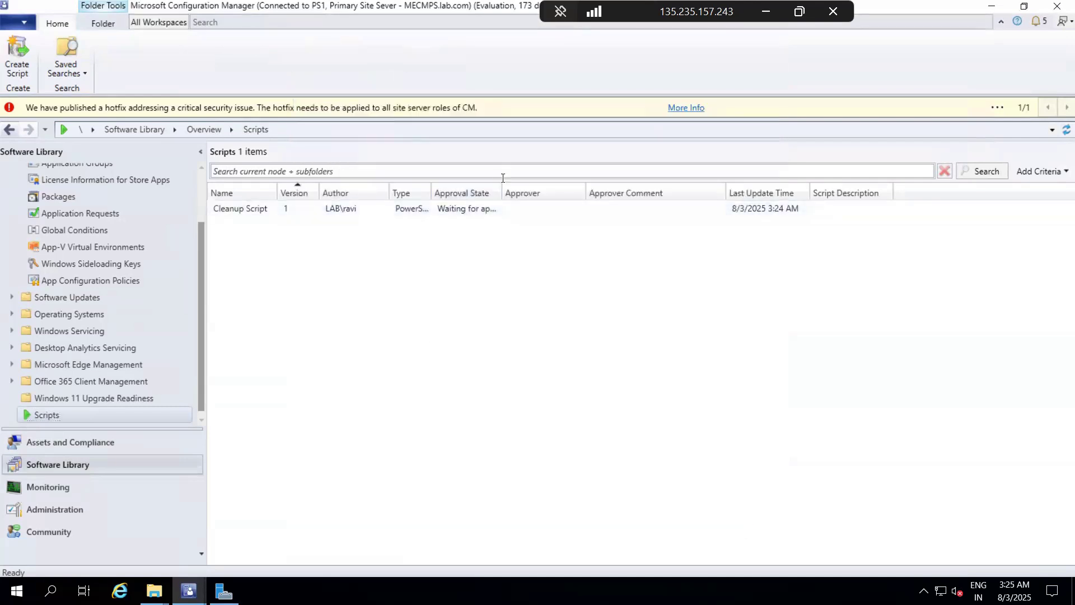
left_click_drag(498, 191, 540, 190)
left_click(234, 210)
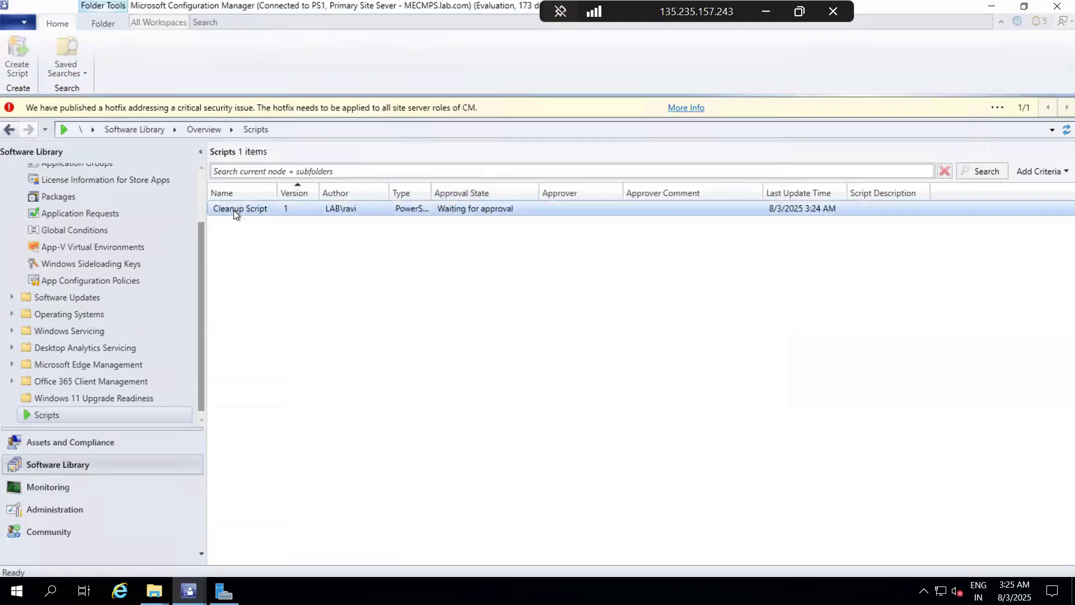
right_click(233, 210)
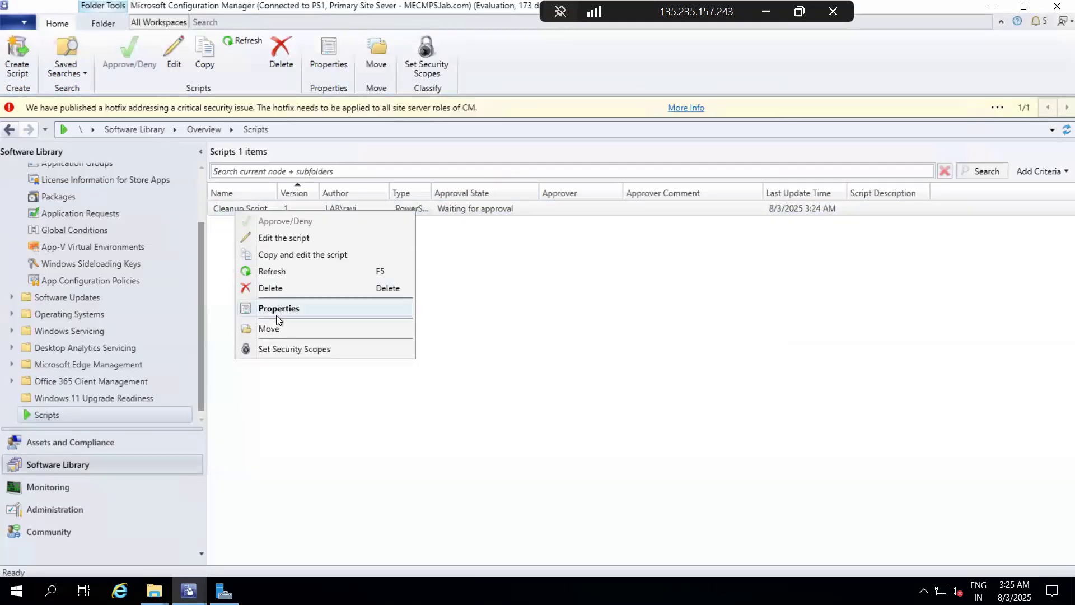
left_click(307, 238)
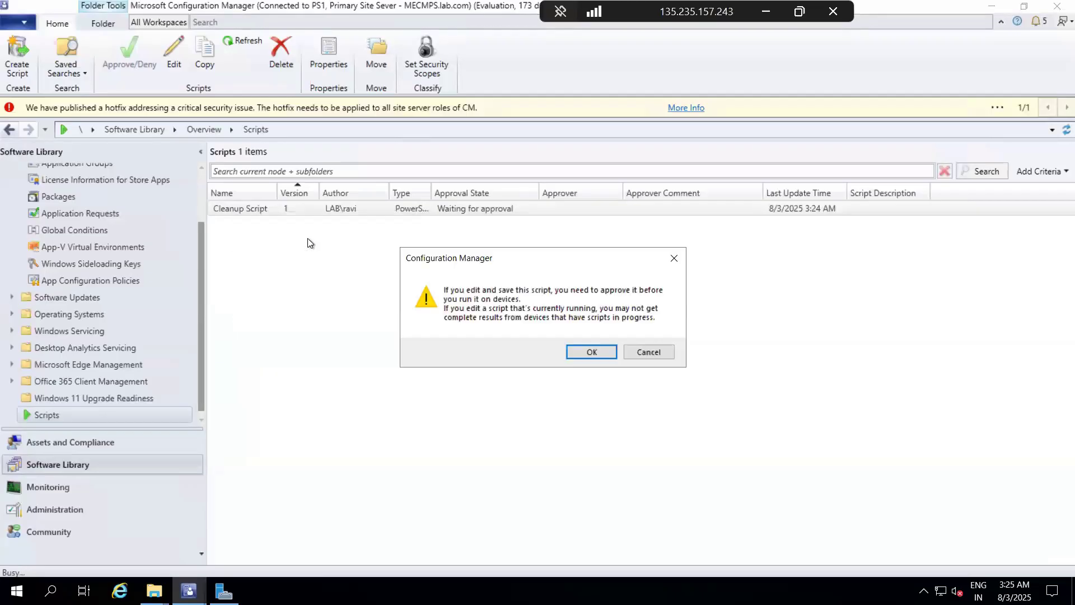
left_click(584, 352)
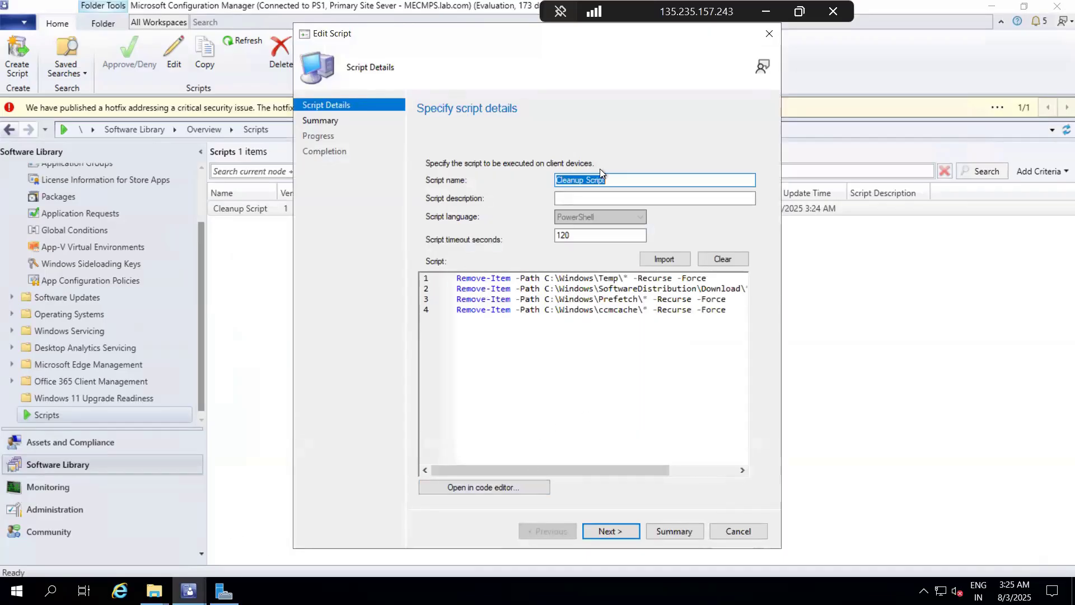
Step: Return to the Daily SCC notes and copy the four New-Item lines that create the Test1 to Test4 directories
left_click(766, 12)
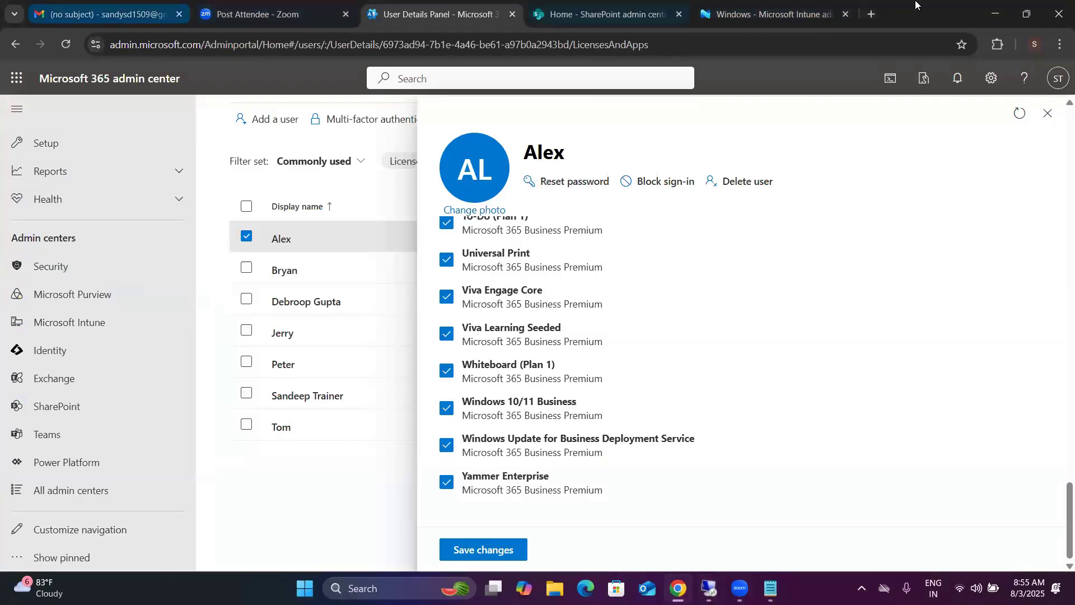
left_click(983, 22)
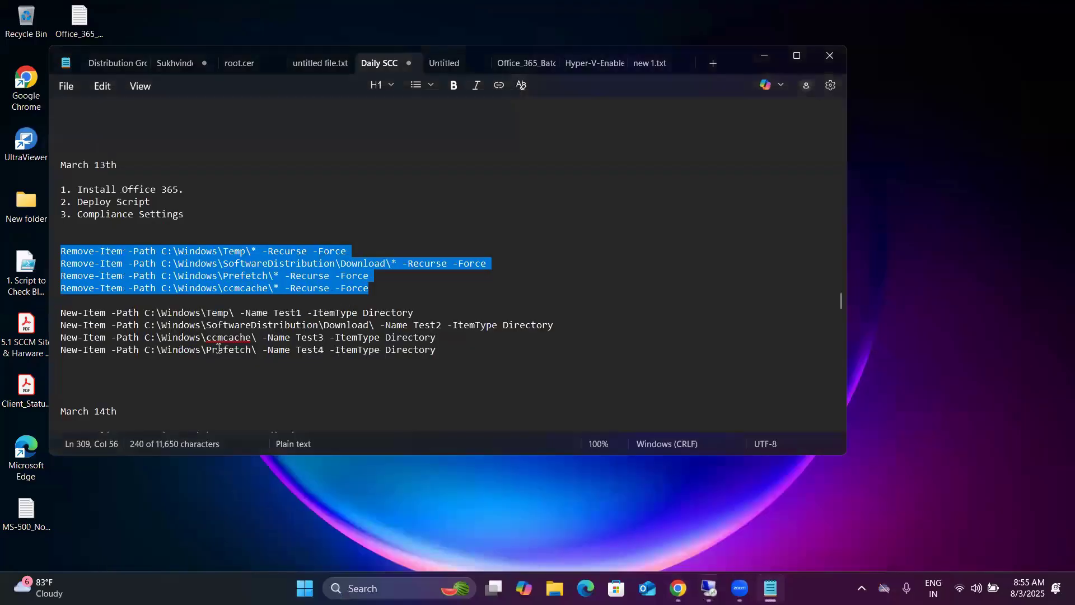
left_click(453, 349)
left_click_drag(322, 362, 63, 310)
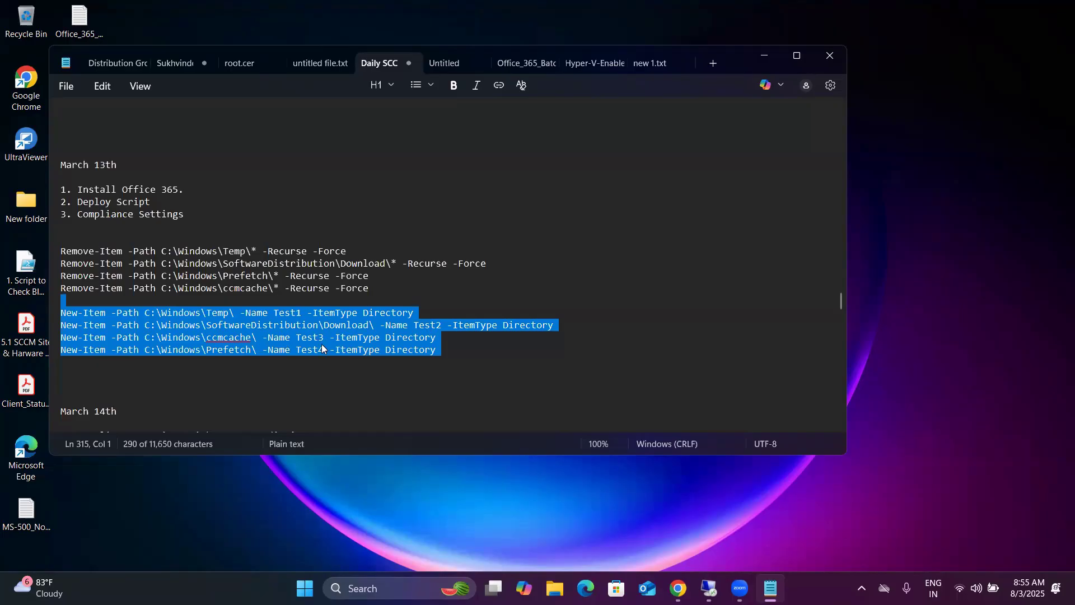
left_click(477, 357)
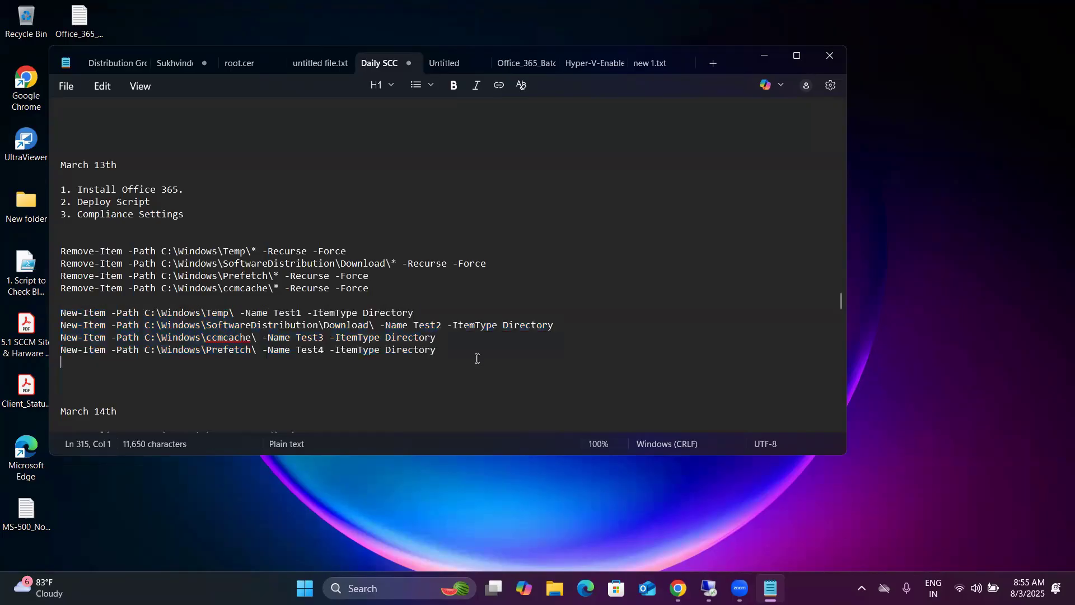
left_click_drag(444, 352, 54, 320)
key("ctrl+c")
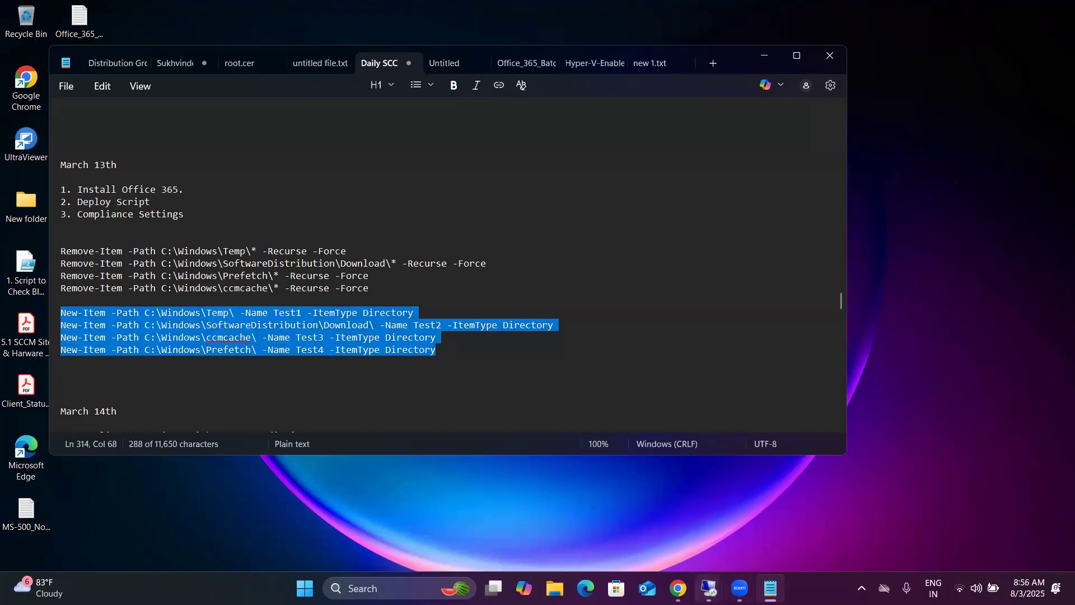
Step: Switch back to the remote Edit Script wizard and paste the copied New-Item lines below the Remove-Item commands, separated by a blank line
left_click(708, 588)
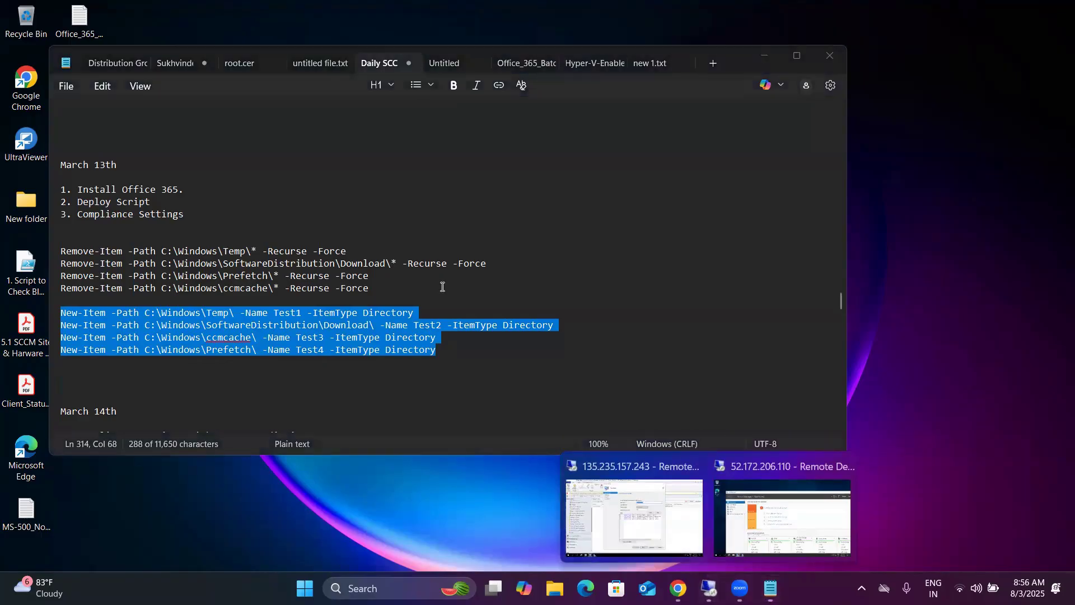
left_click(663, 506)
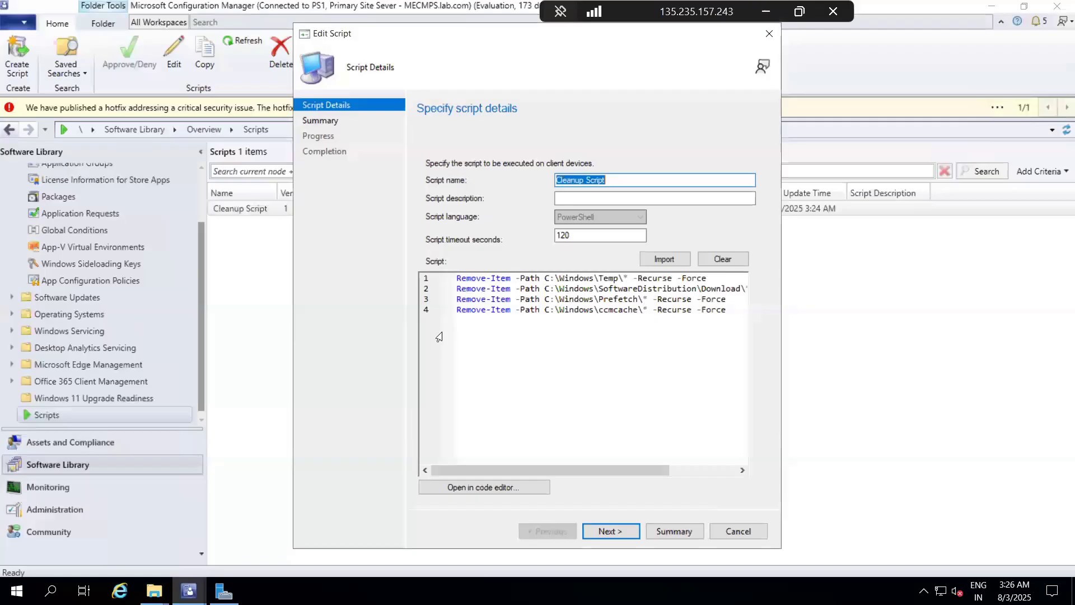
left_click(738, 313)
key("Return")
key("Return")
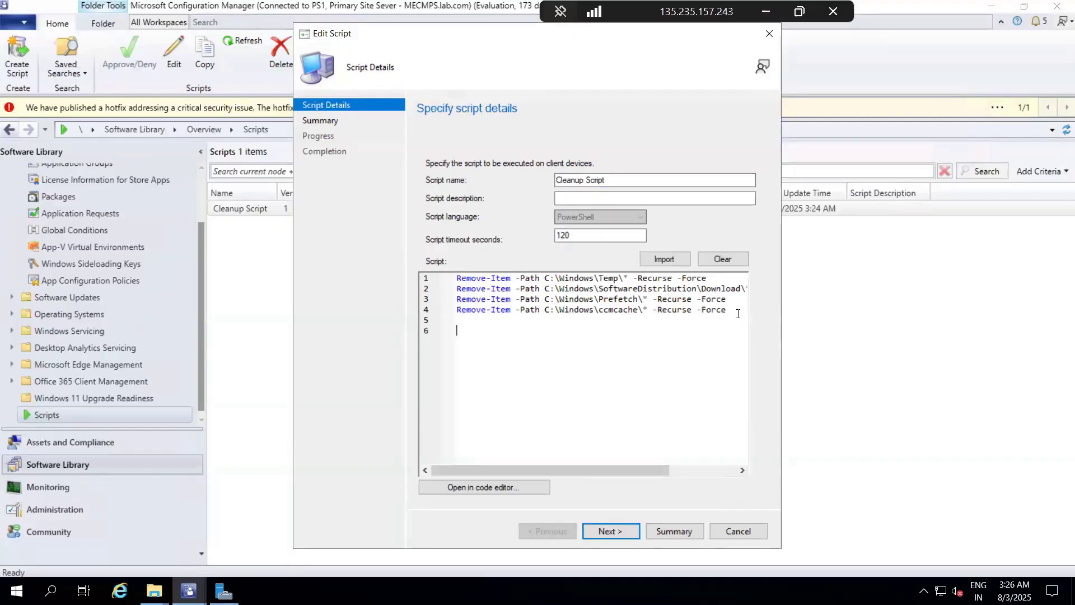
key("ctrl+v")
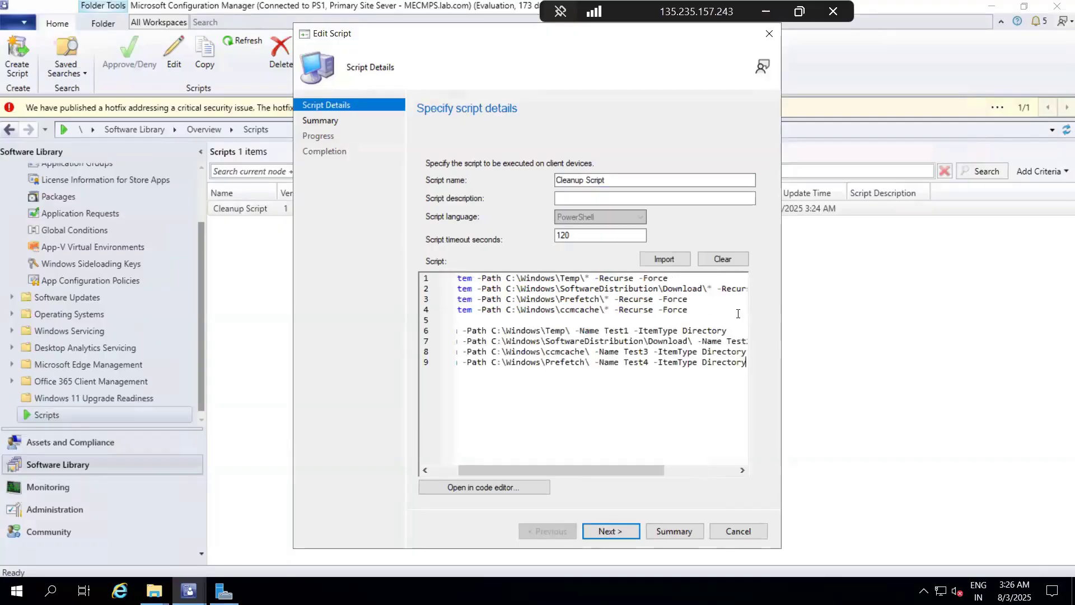
left_click_drag(505, 469, 424, 471)
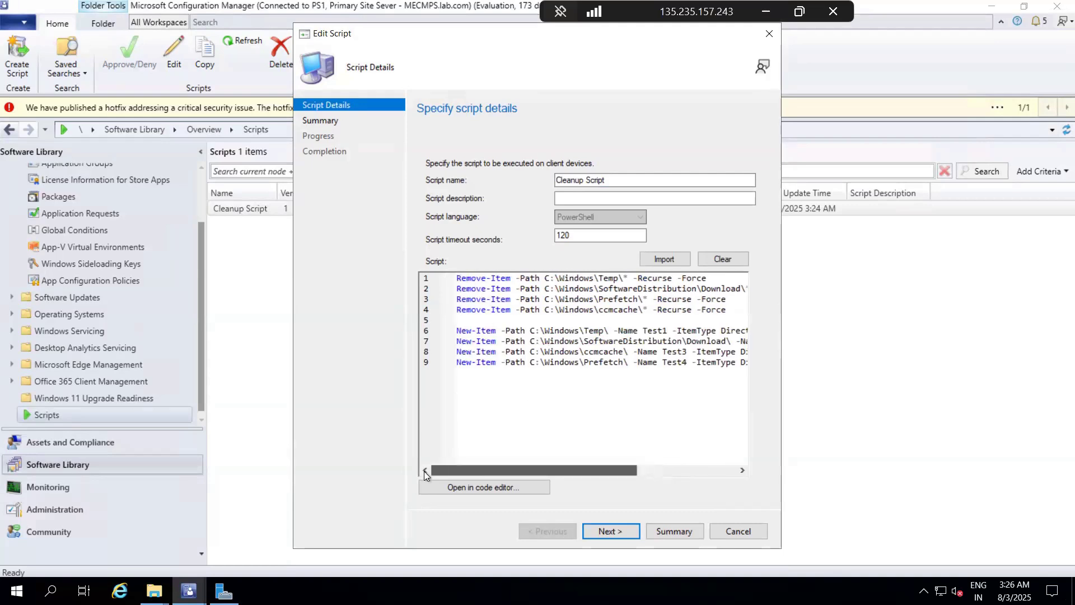
Step: Complete the Edit Script wizard to save the changed Cleanup Script and select it in the scripts list
left_click(610, 529)
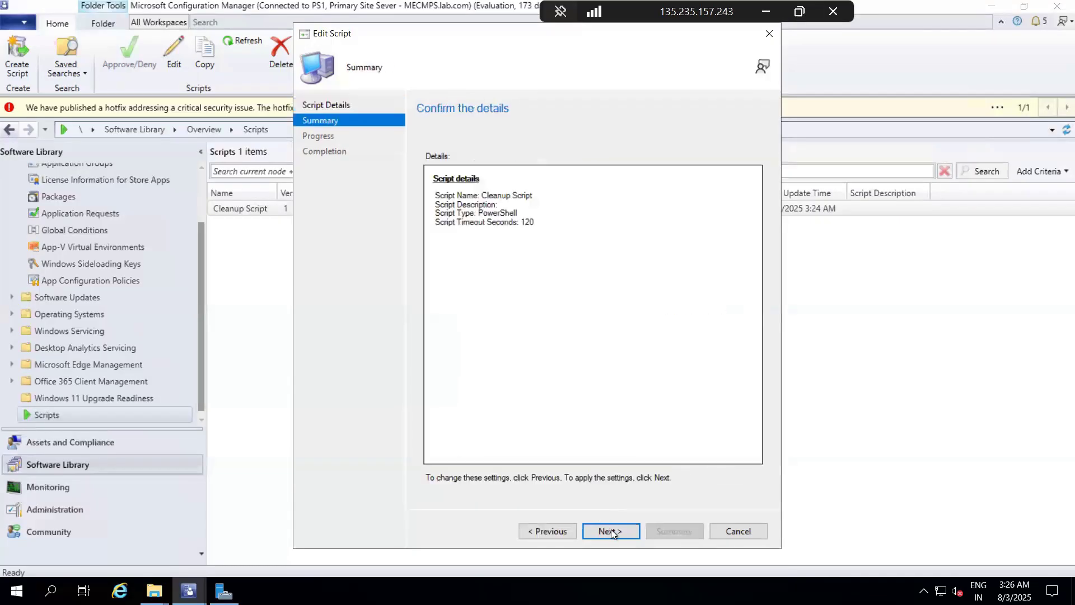
left_click(610, 529)
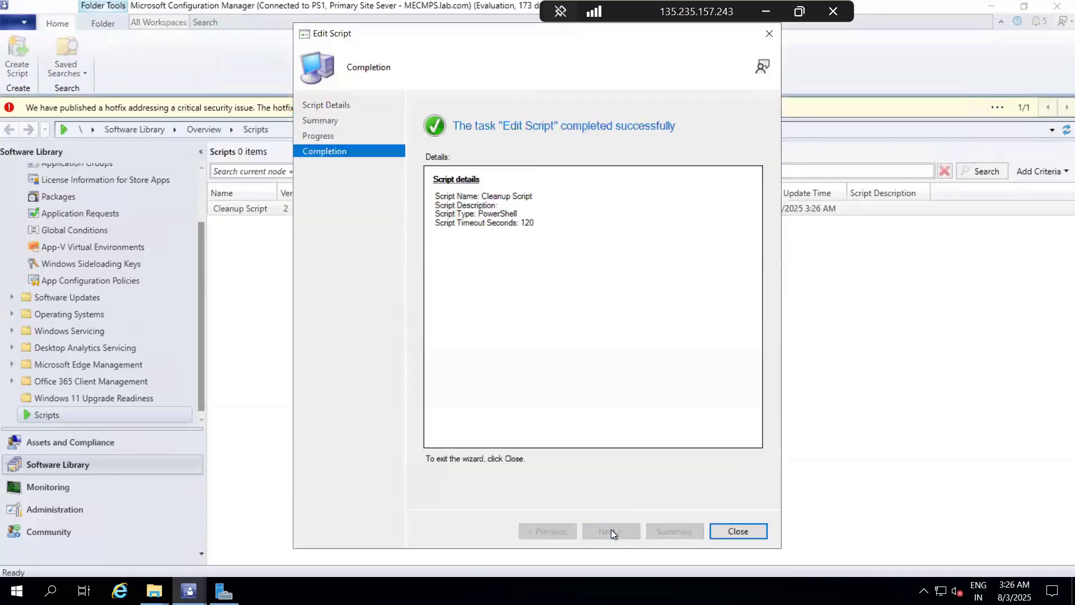
left_click(737, 530)
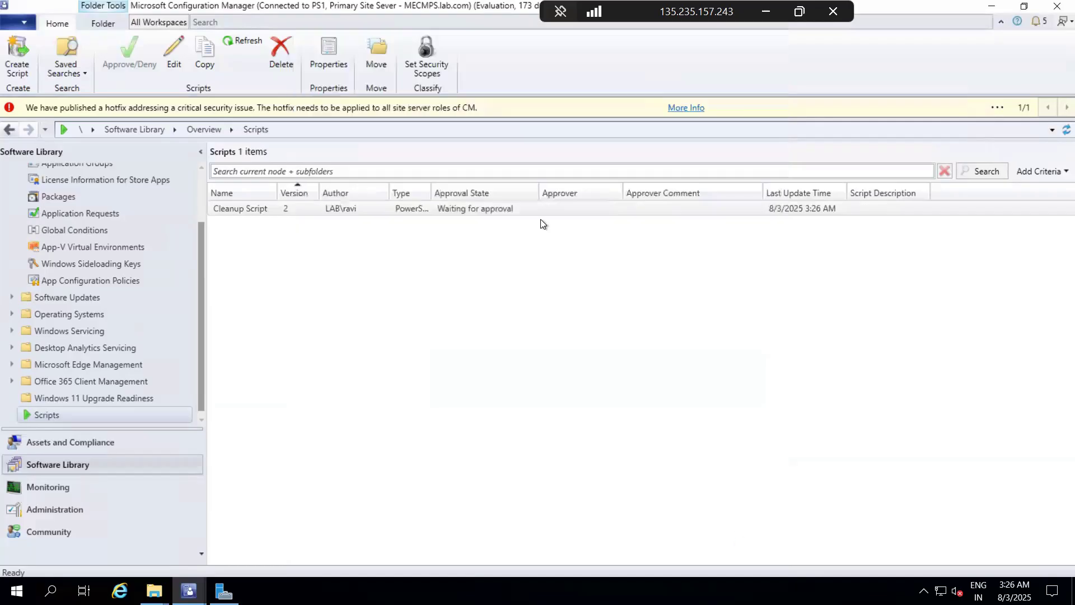
left_click(448, 209)
Step: In the site hierarchy settings, turn off "Script authors require additional script approver" and apply the change
left_click(52, 509)
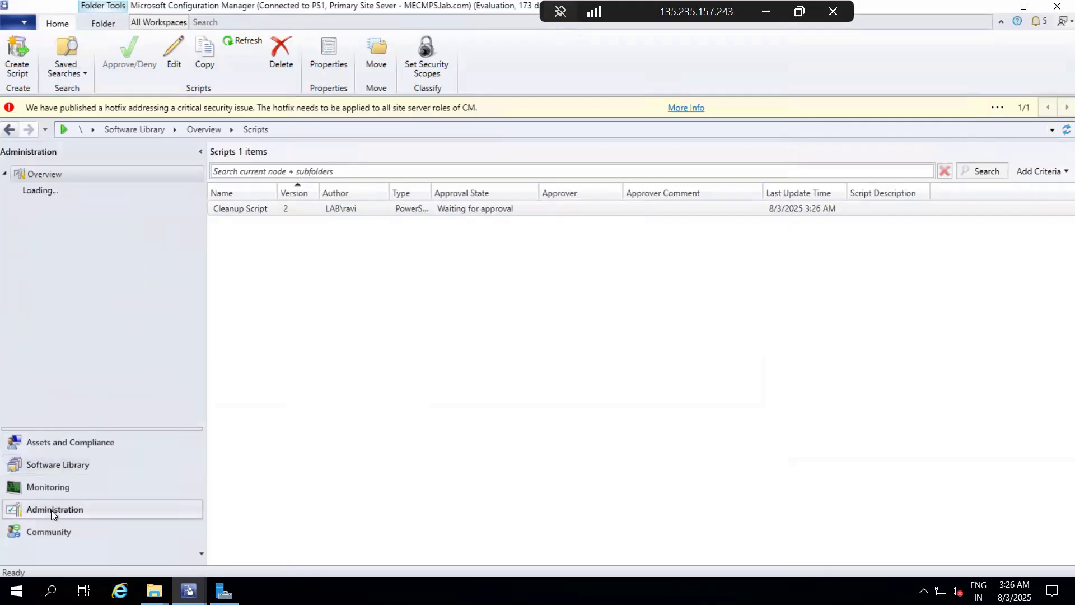
left_click(12, 240)
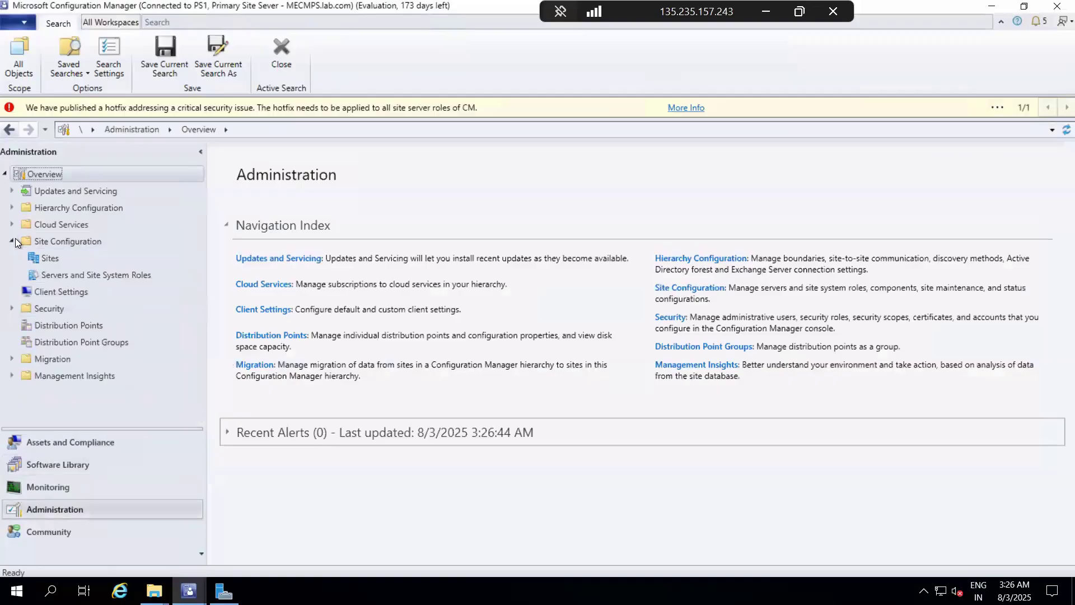
left_click(55, 256)
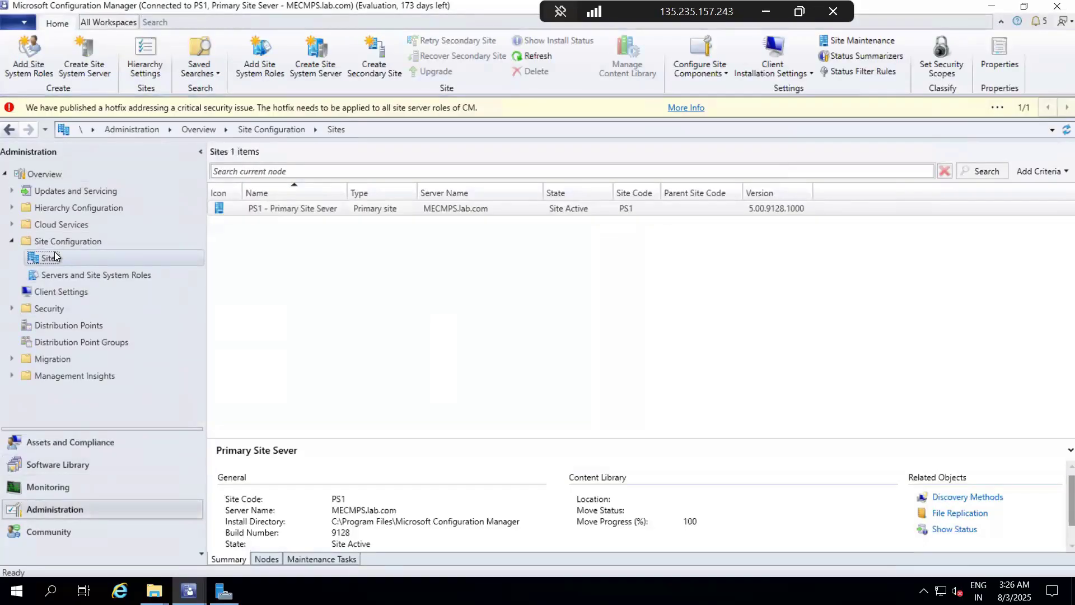
right_click(55, 255)
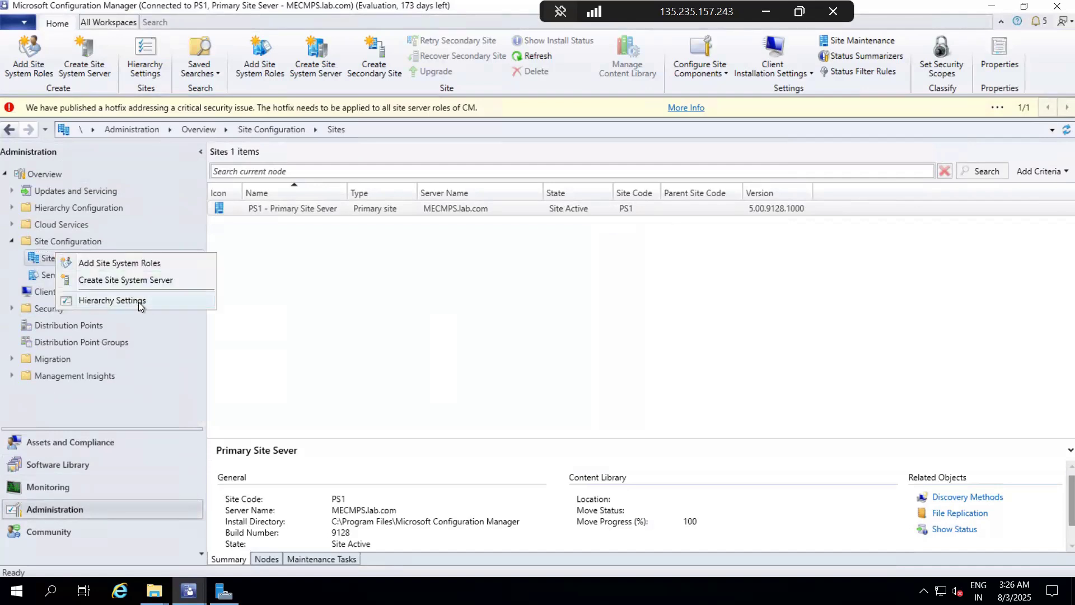
left_click(159, 305)
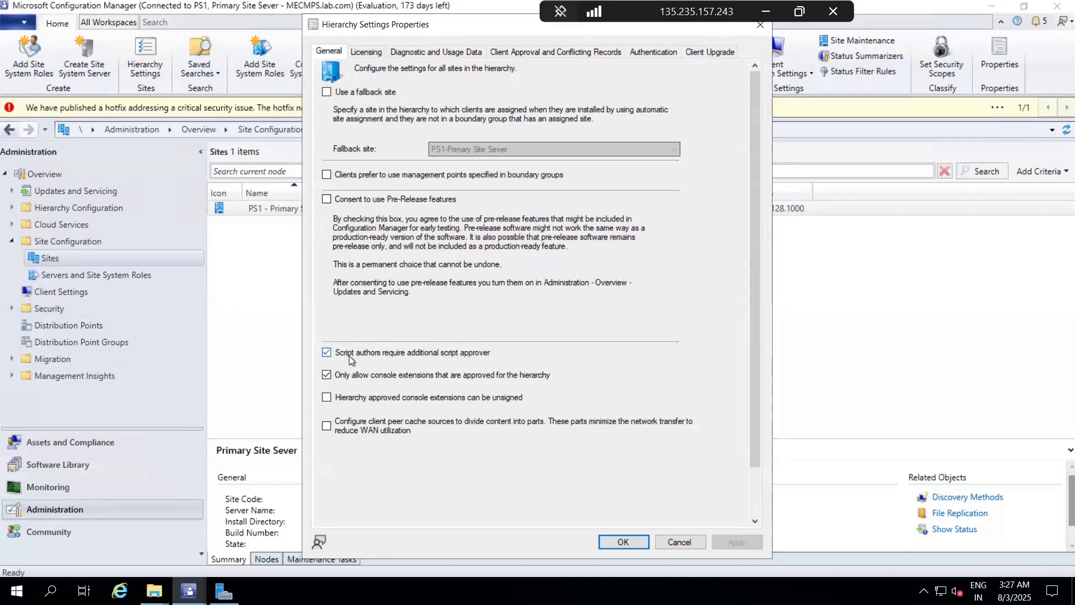
left_click(328, 352)
left_click(746, 542)
left_click(635, 543)
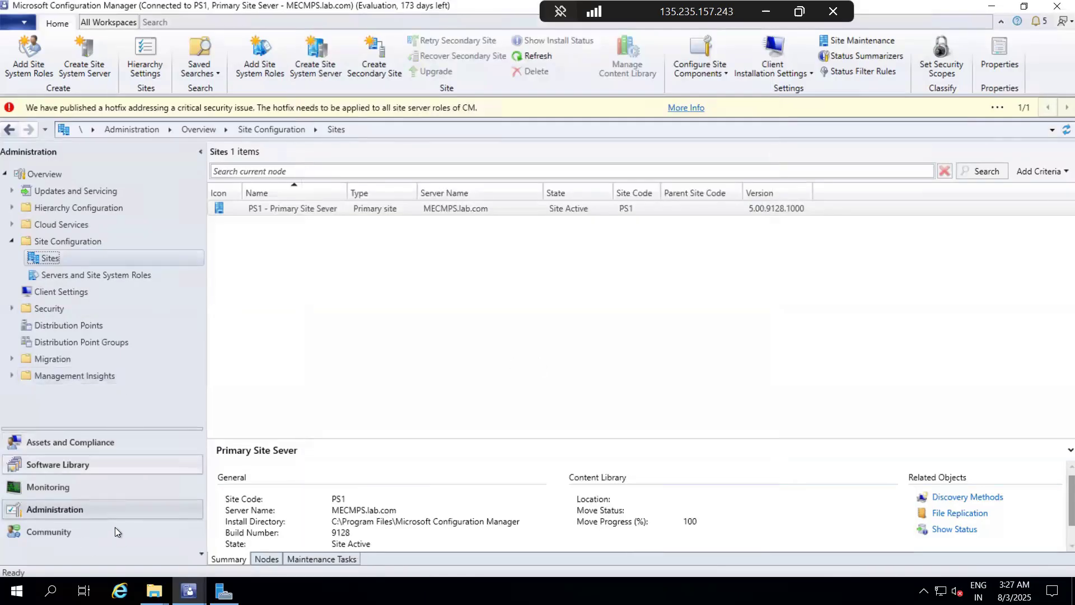
Step: Return to the Scripts list in the Software Library, widen the Type column and refresh Cleanup Script
left_click(69, 465)
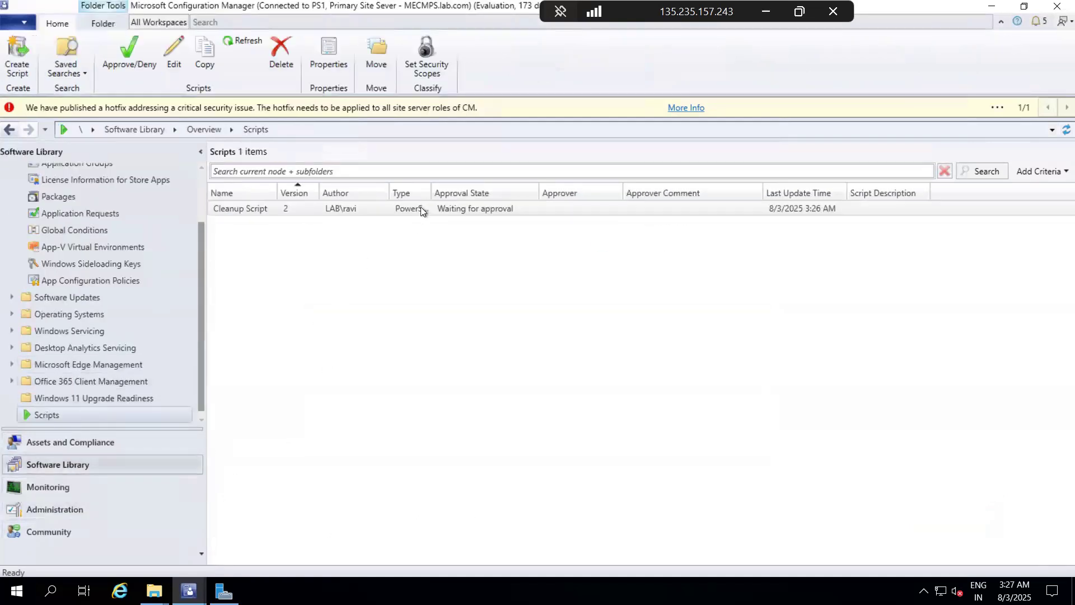
left_click_drag(431, 187, 455, 188)
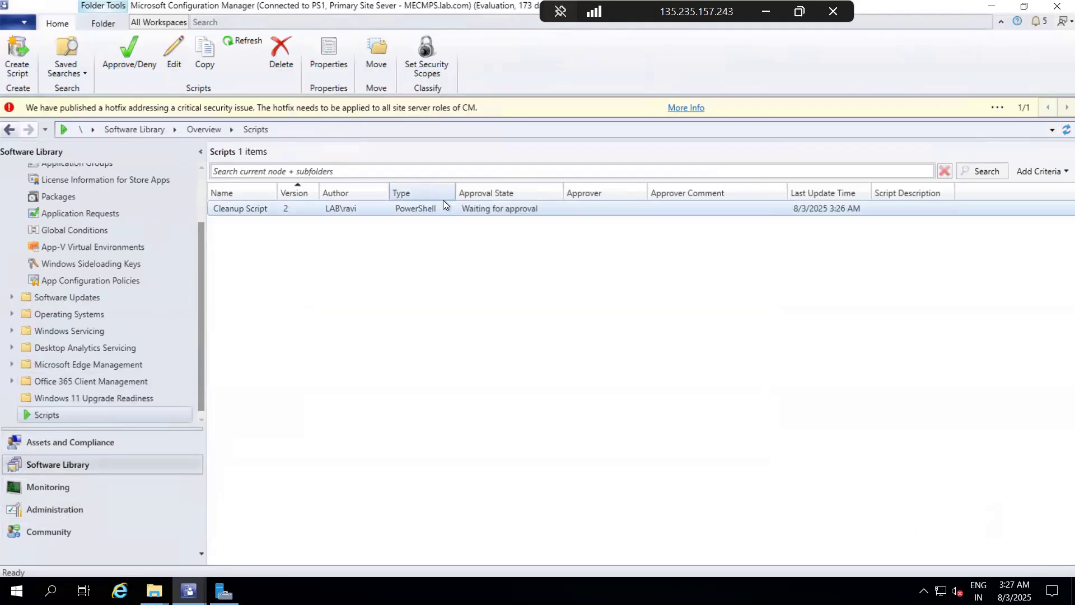
left_click(441, 207)
right_click(441, 211)
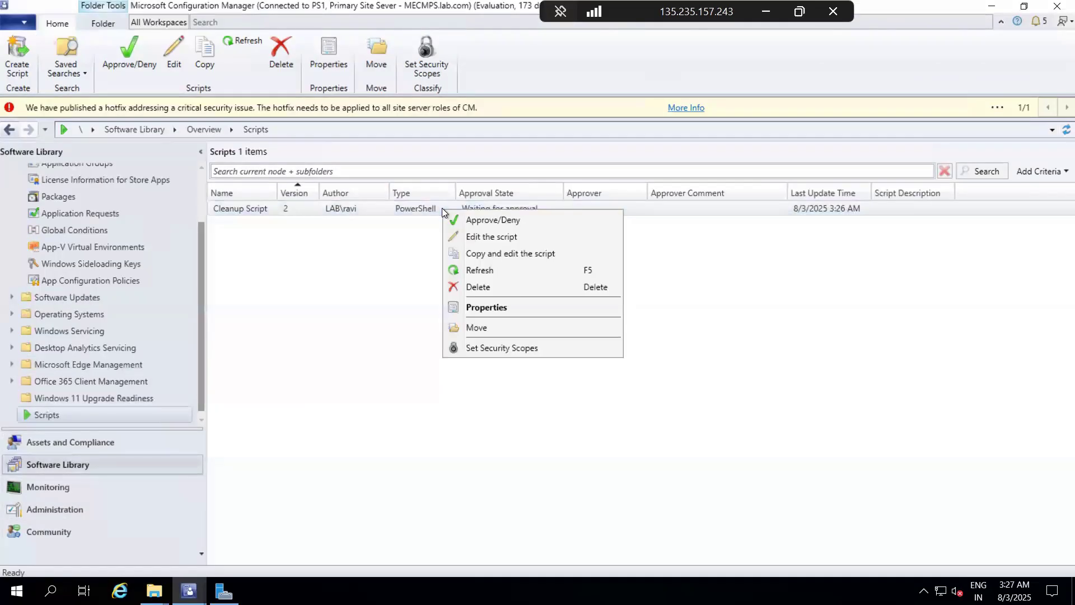
left_click(483, 273)
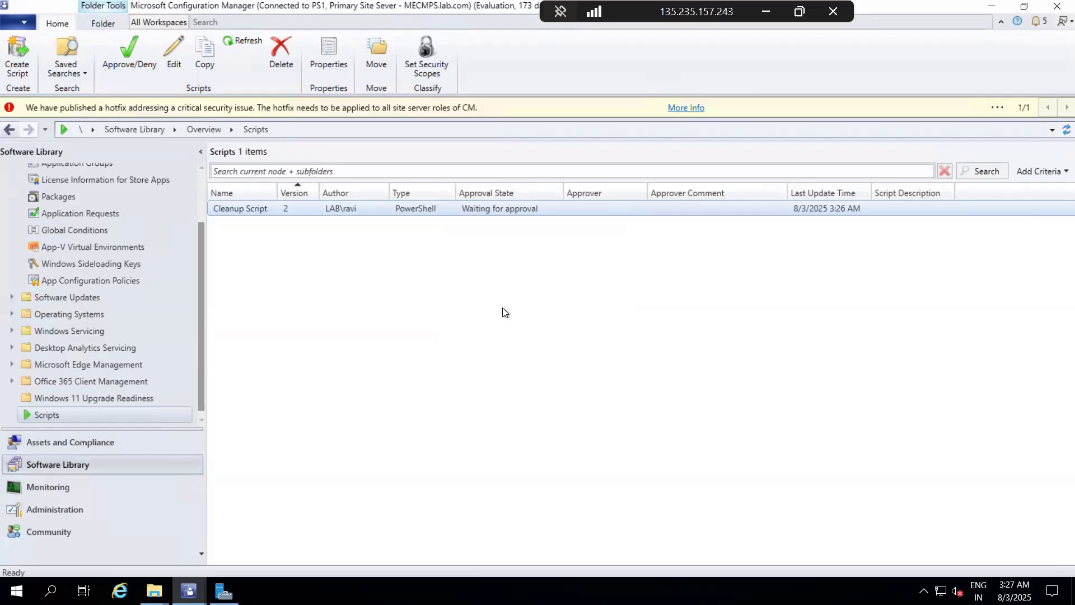
Step: Approve Cleanup Script without an approver comment and complete the Approve or Deny Script wizard
right_click(333, 209)
left_click(370, 222)
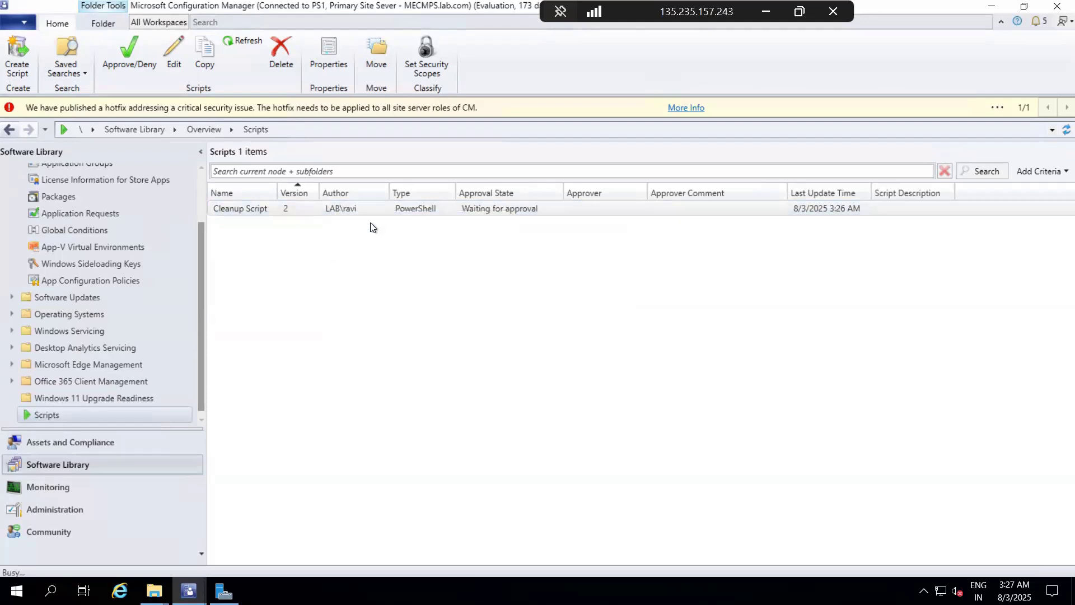
left_click(623, 526)
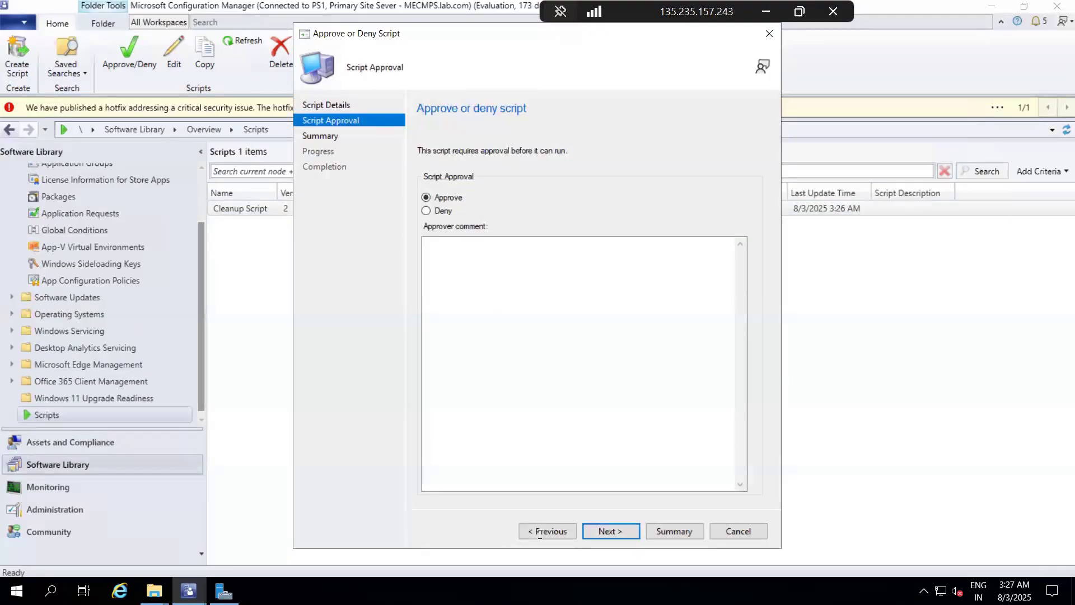
left_click(610, 529)
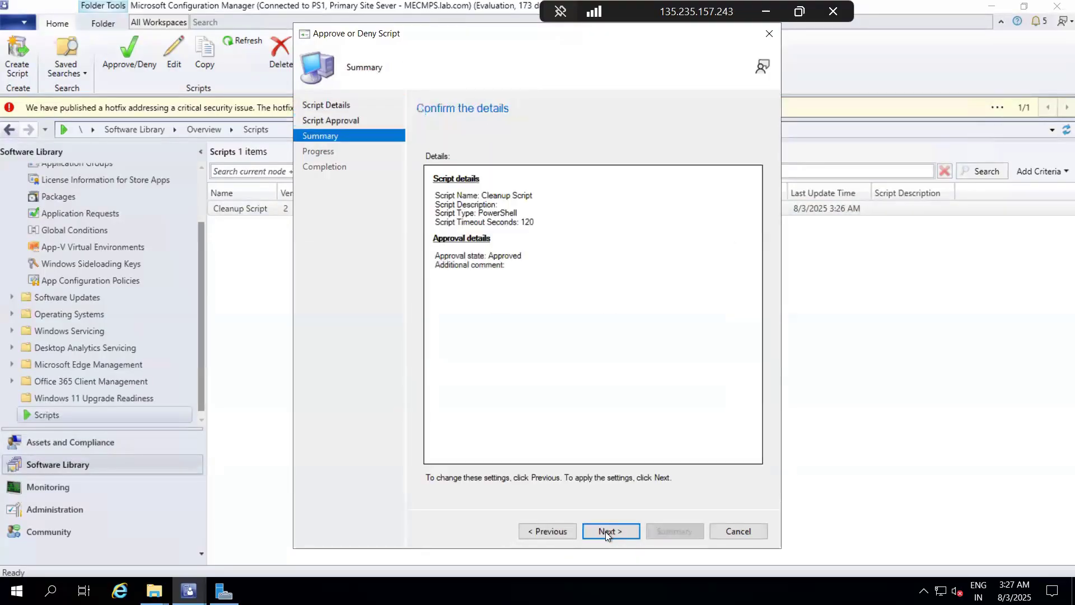
left_click(606, 532)
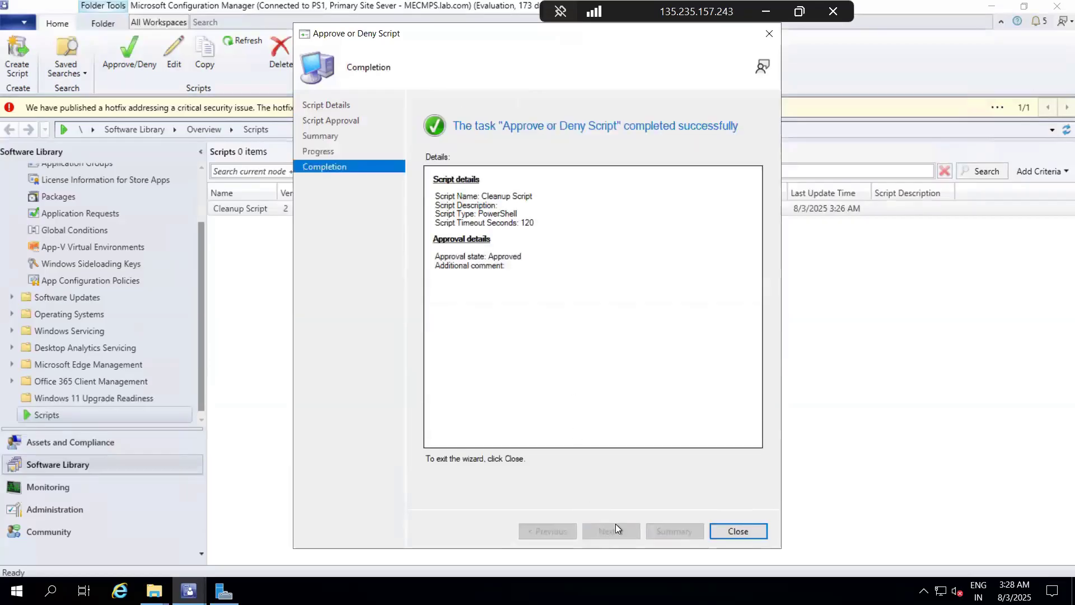
left_click(741, 531)
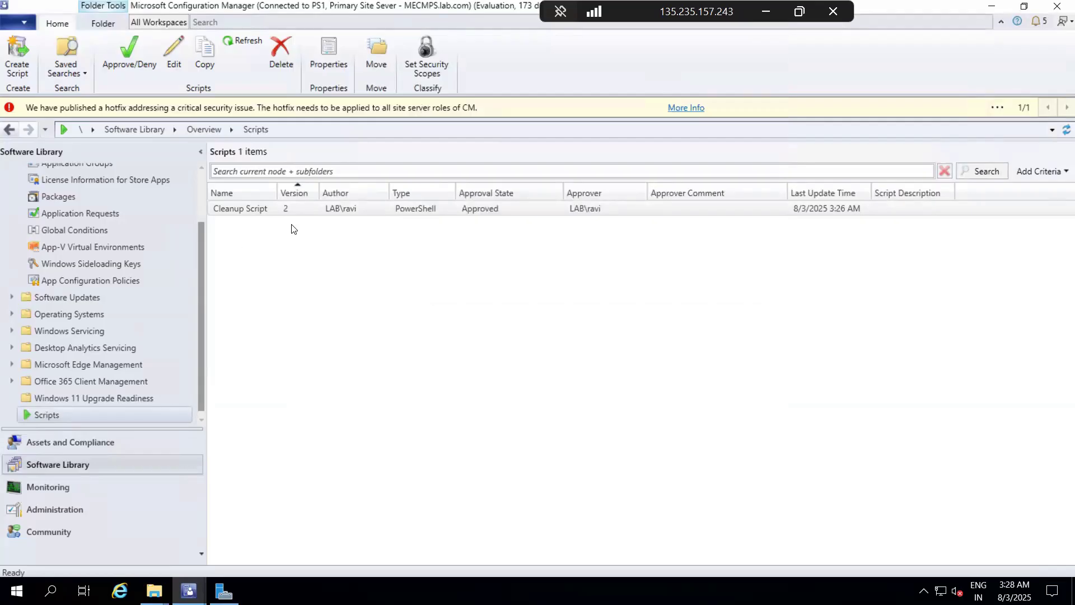
left_click(257, 212)
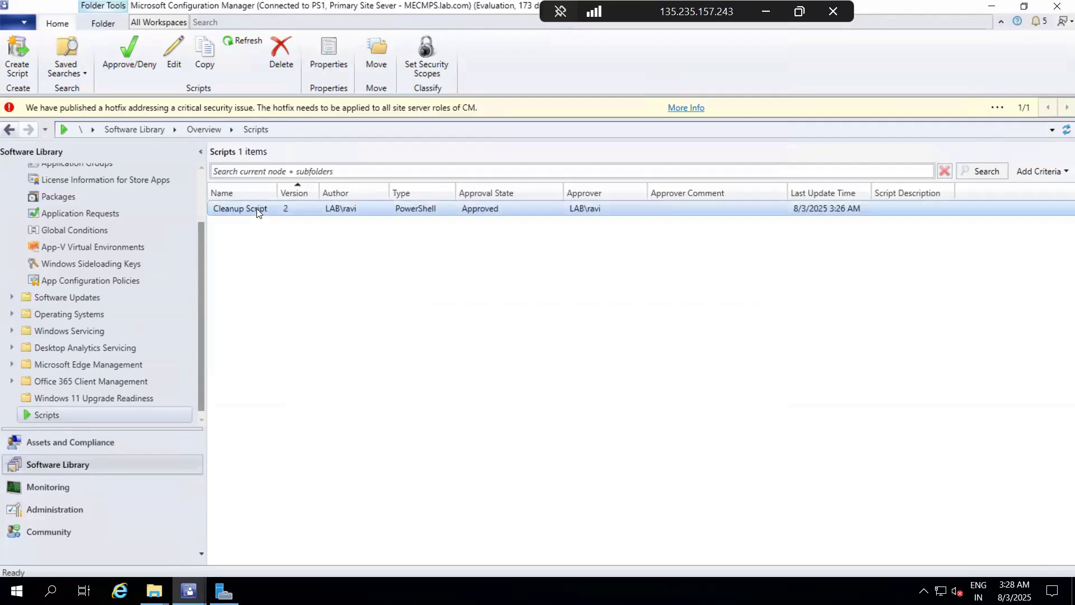
right_click(375, 219)
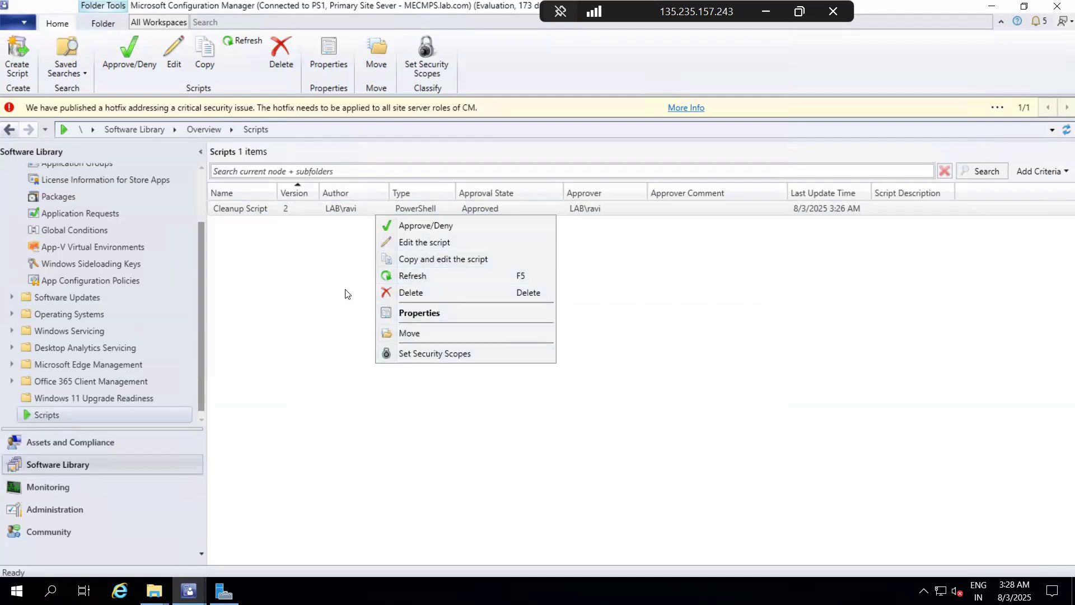
left_click(313, 365)
Step: Start Run Script on the All Desktop and Server Clients device collection in Assets and Compliance
left_click(63, 441)
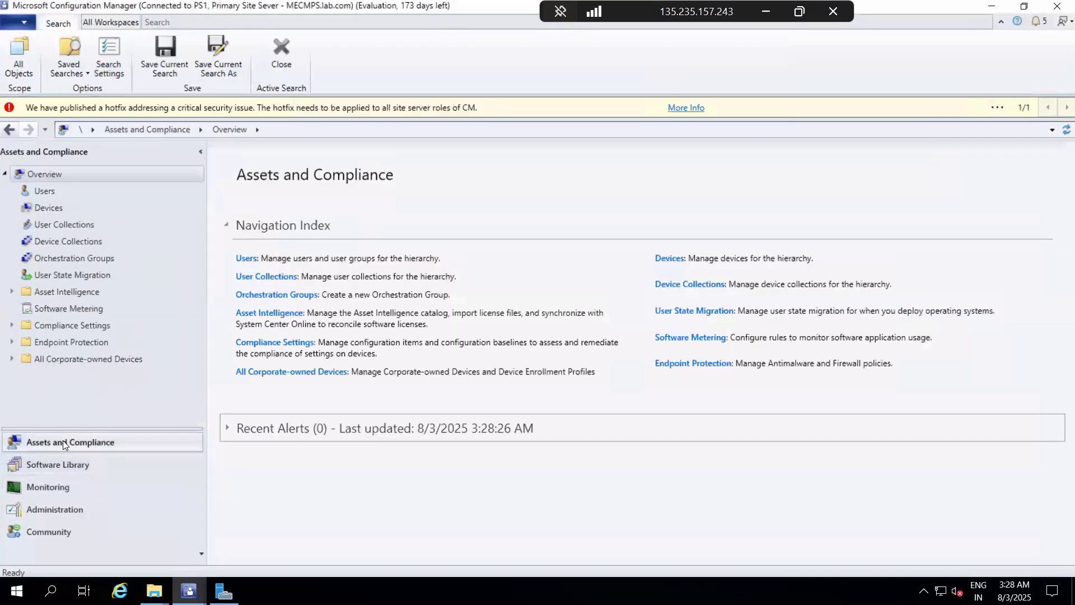
left_click(60, 244)
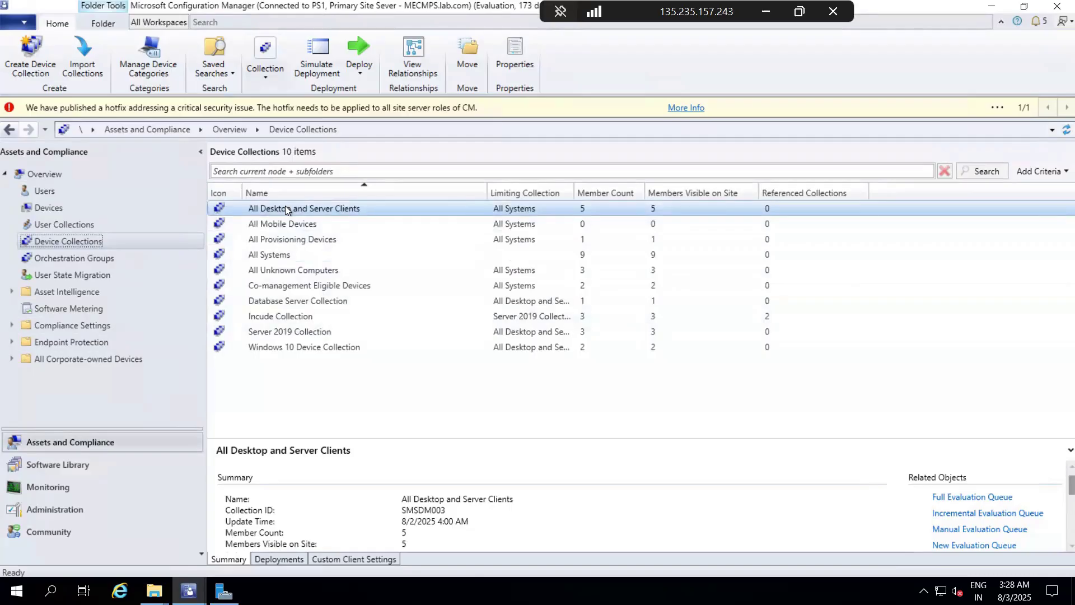
left_click(287, 351)
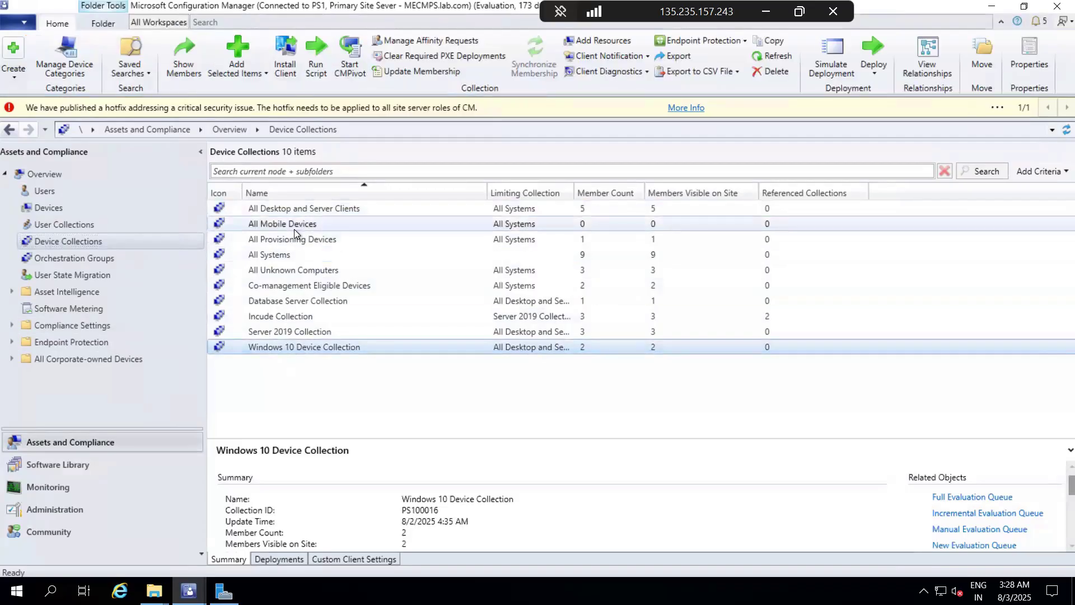
left_click(298, 206)
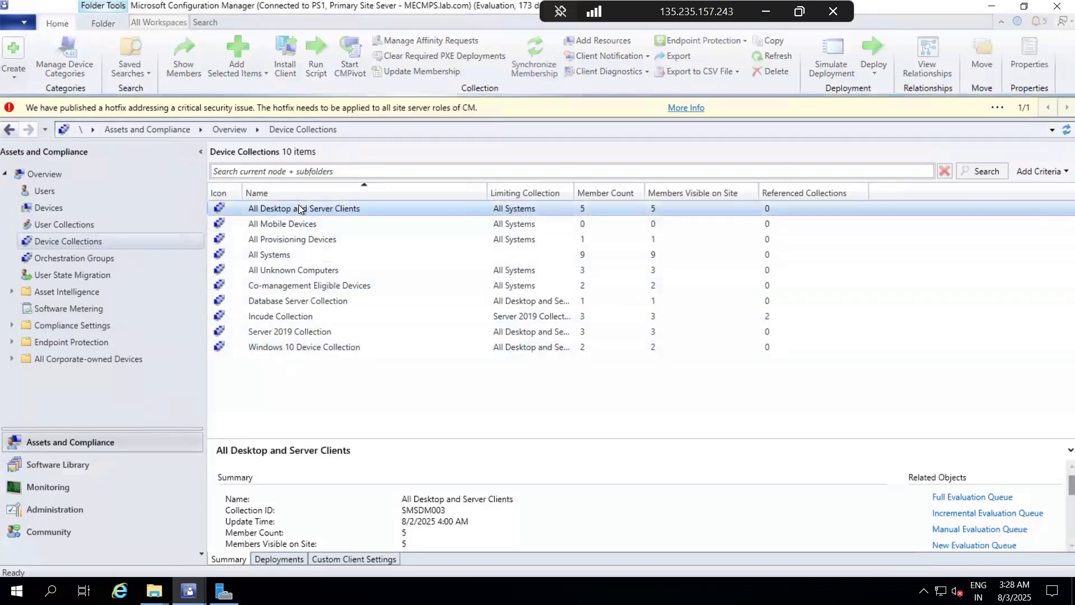
right_click(298, 206)
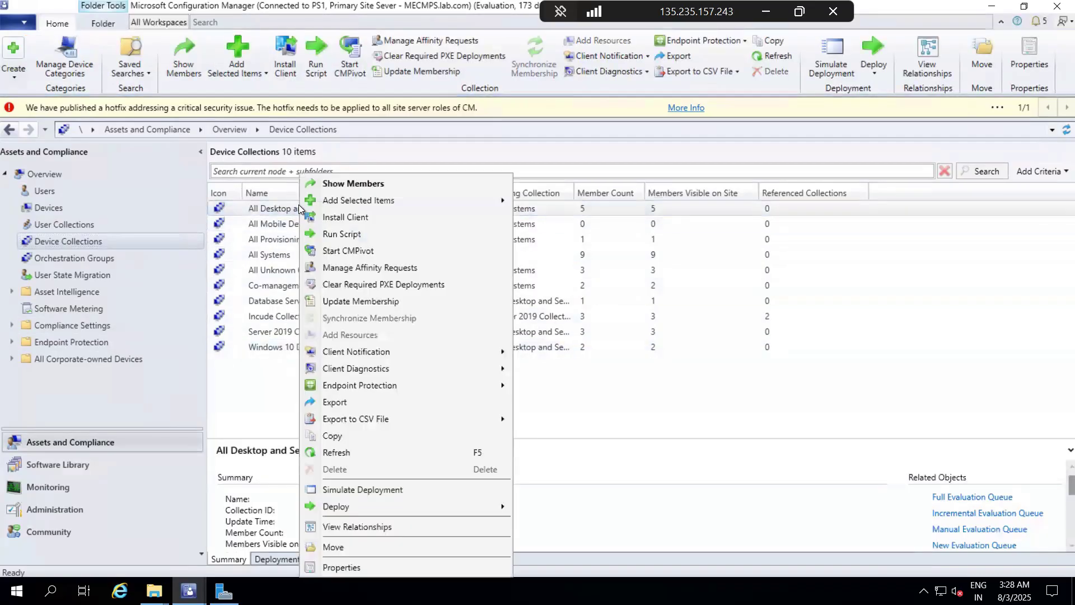
left_click(374, 234)
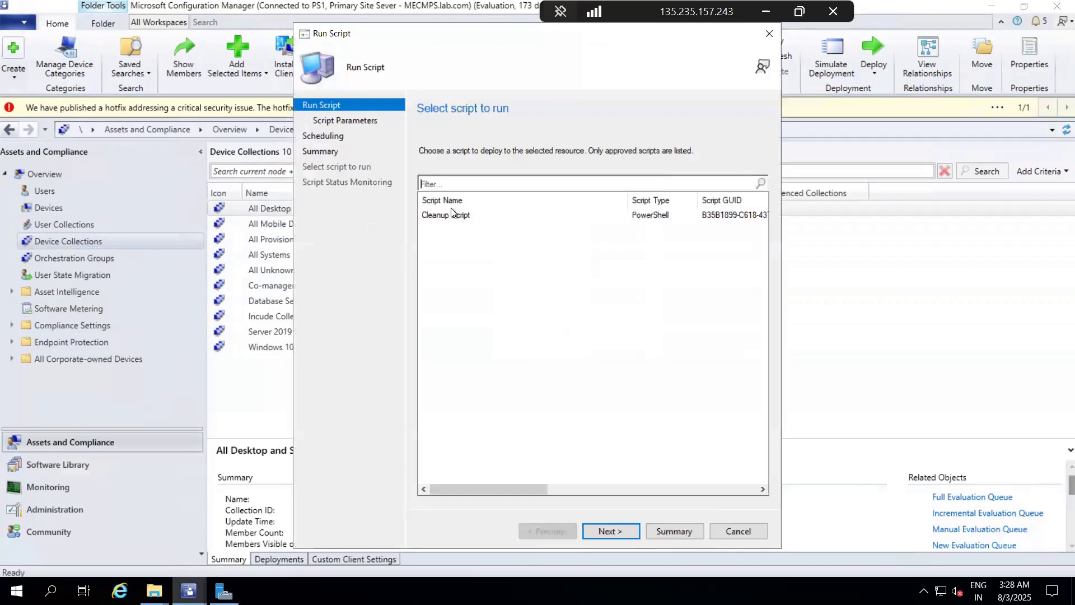
Step: Run Cleanup Script on the collection without a schedule and show the run details for each device
left_click(451, 214)
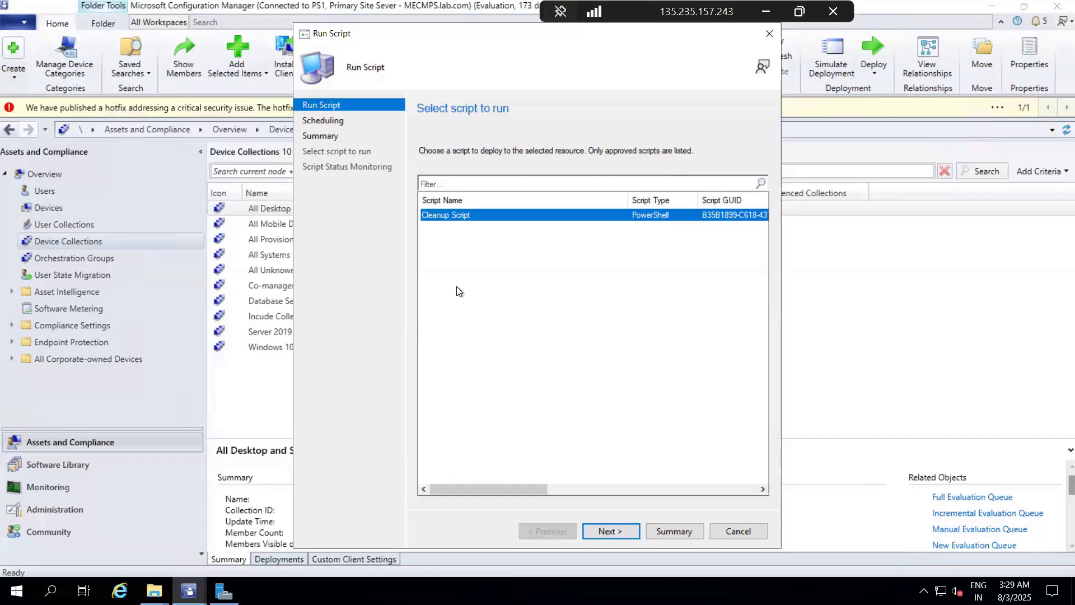
left_click(611, 532)
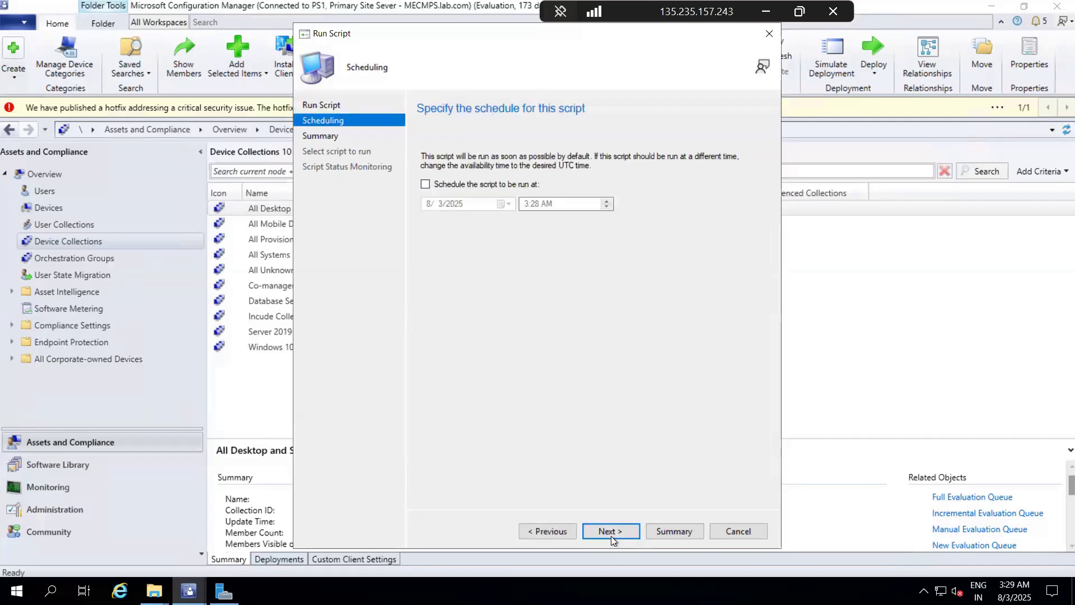
left_click(610, 532)
left_click(610, 536)
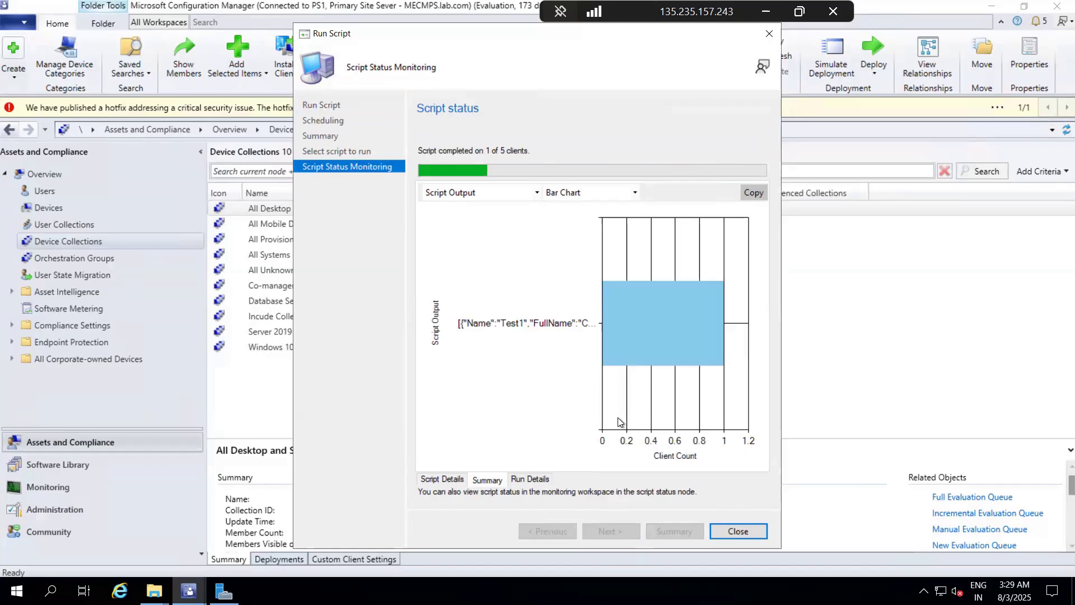
left_click(526, 479)
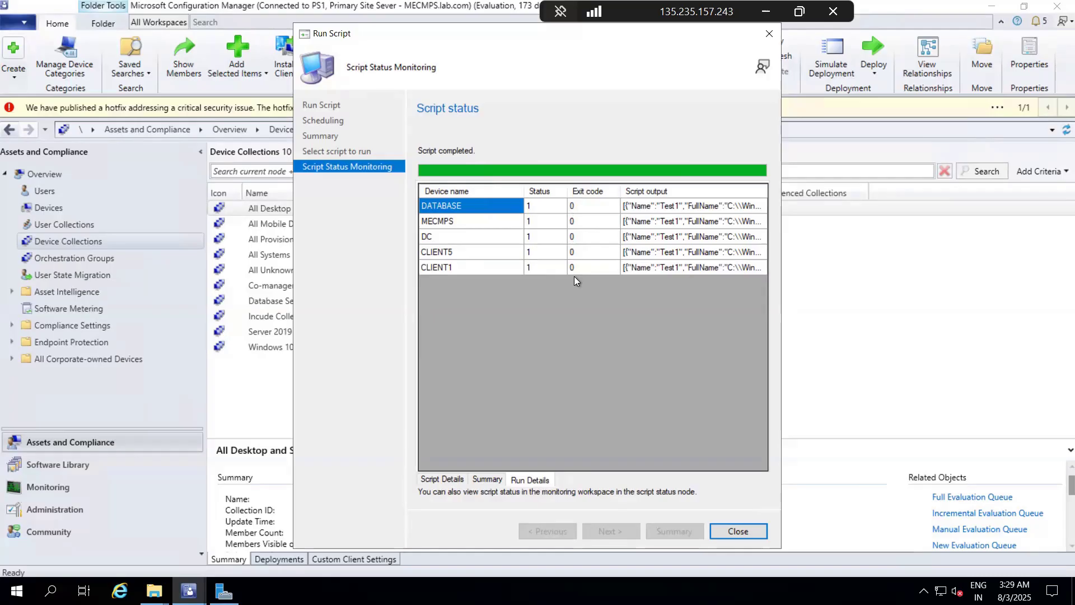
Step: Close the script run results and check the contents of C:\Windows\ccmcache on the site server in File Explorer
left_click(737, 530)
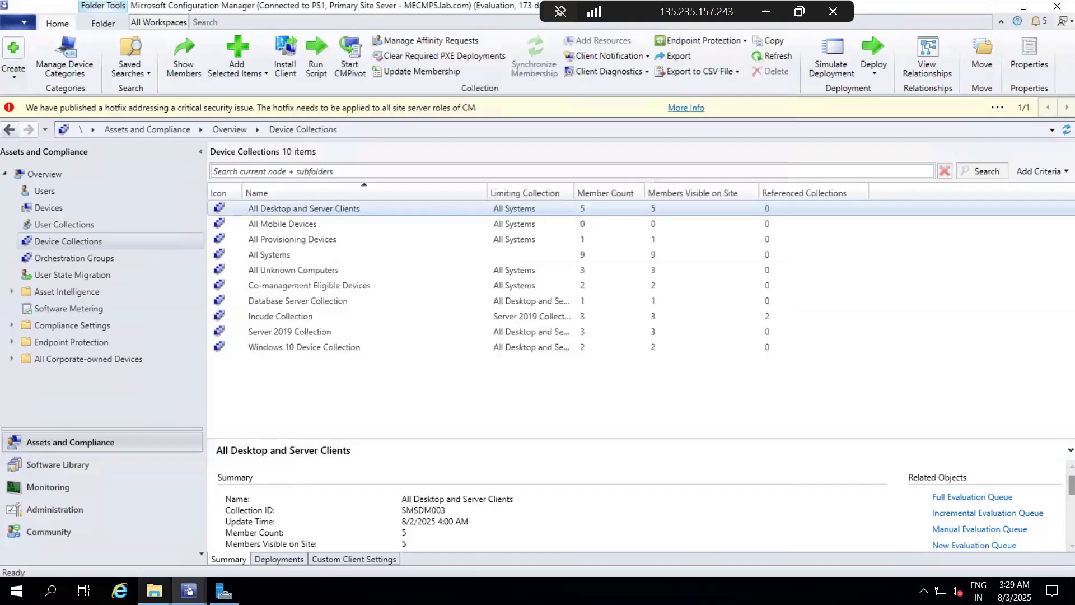
mouse_move(154, 590)
left_click(70, 518)
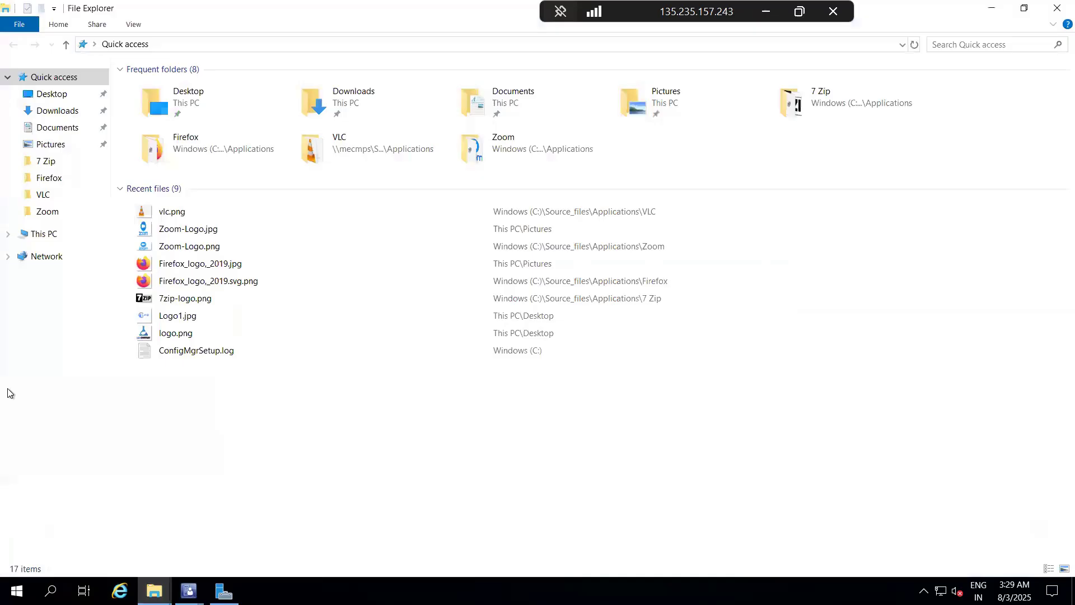
left_click(50, 240)
left_click(232, 192)
double_click(232, 193)
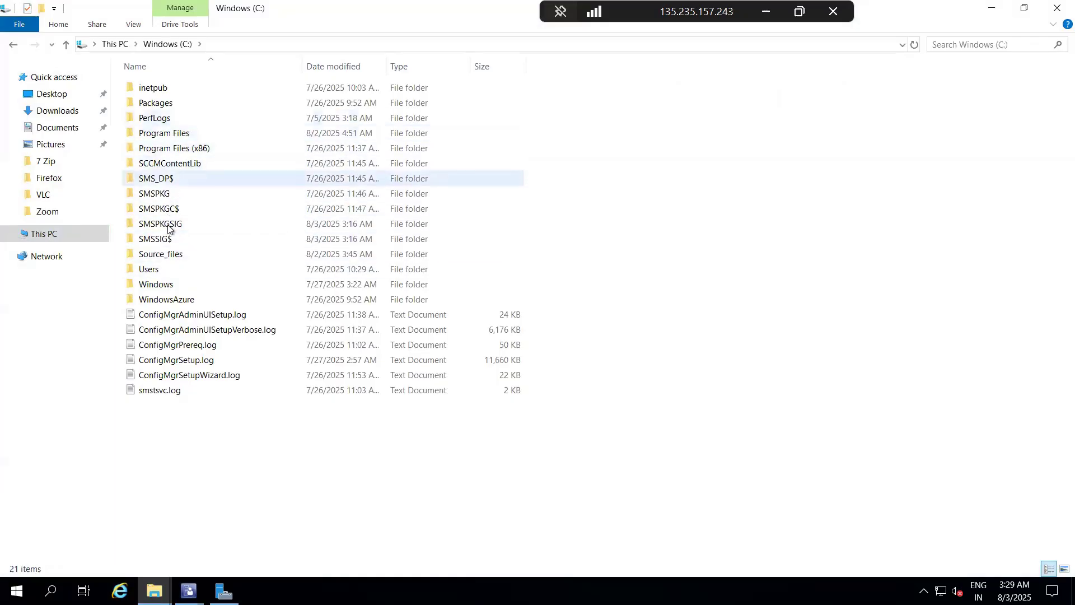
double_click(164, 285)
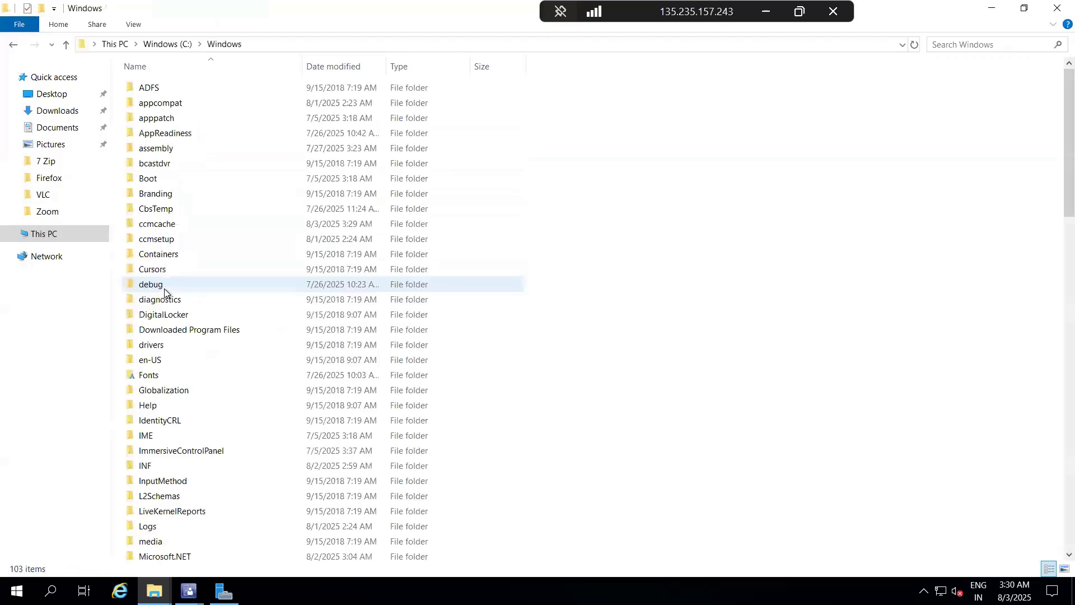
double_click(180, 227)
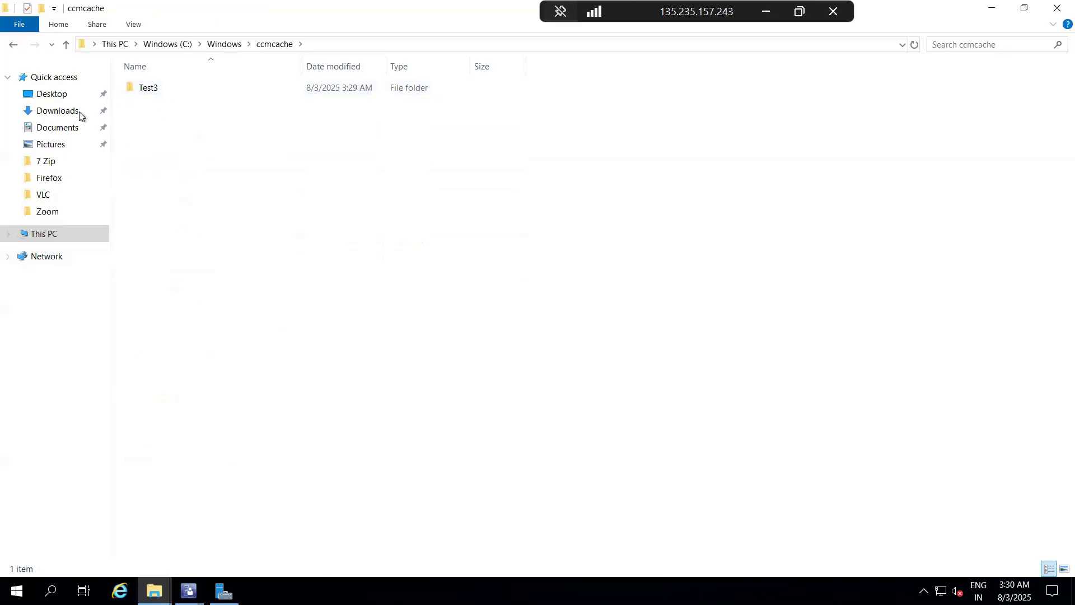
left_click(64, 46)
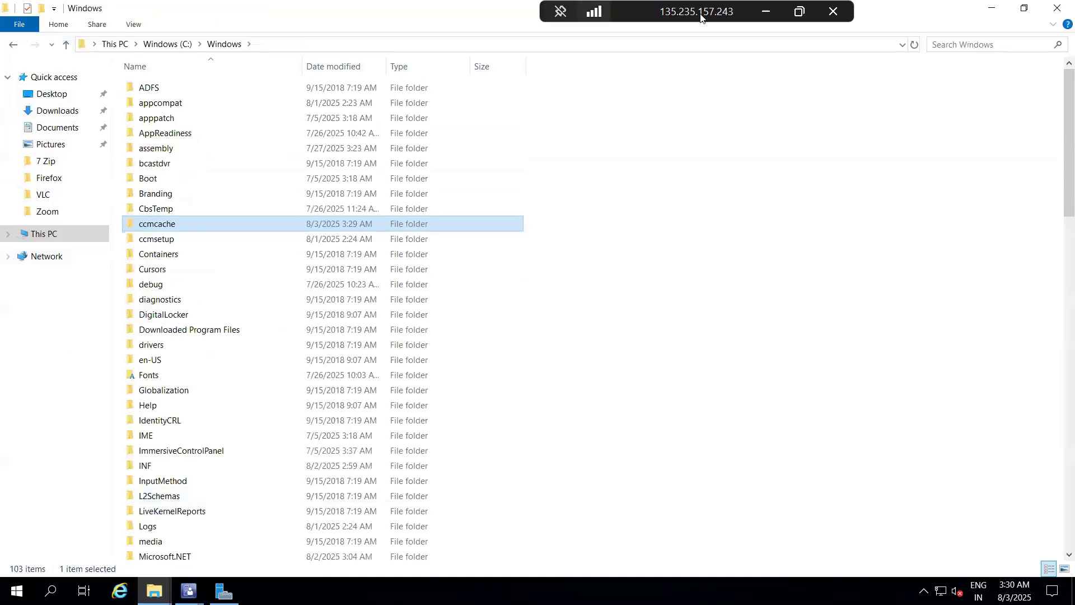
Step: Switch to the domain controller's remote session and examine the contents of C:\Windows\Temp in File Explorer
left_click(765, 11)
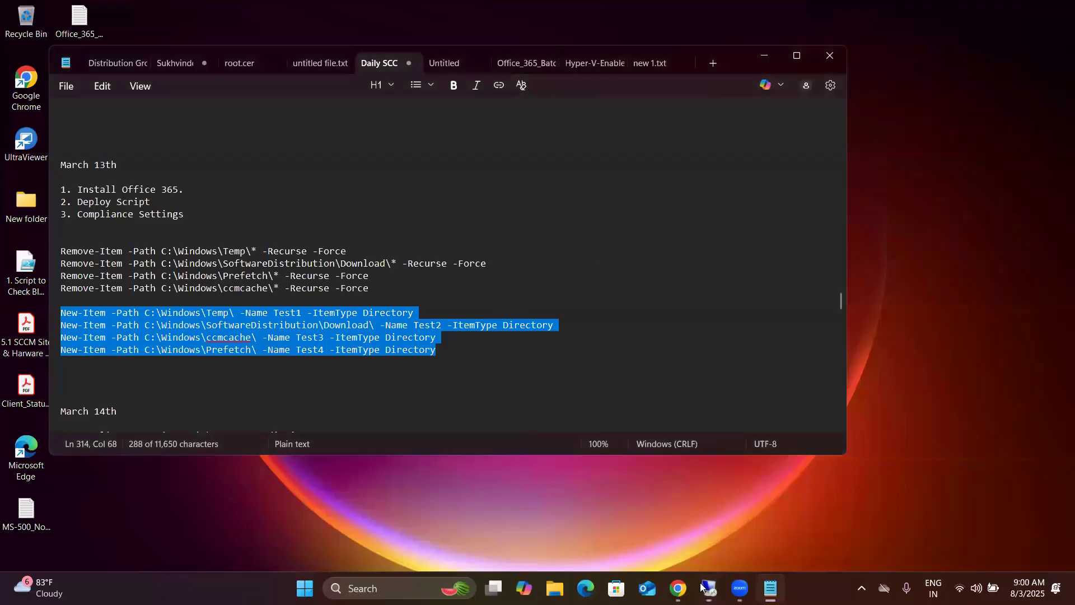
left_click(702, 587)
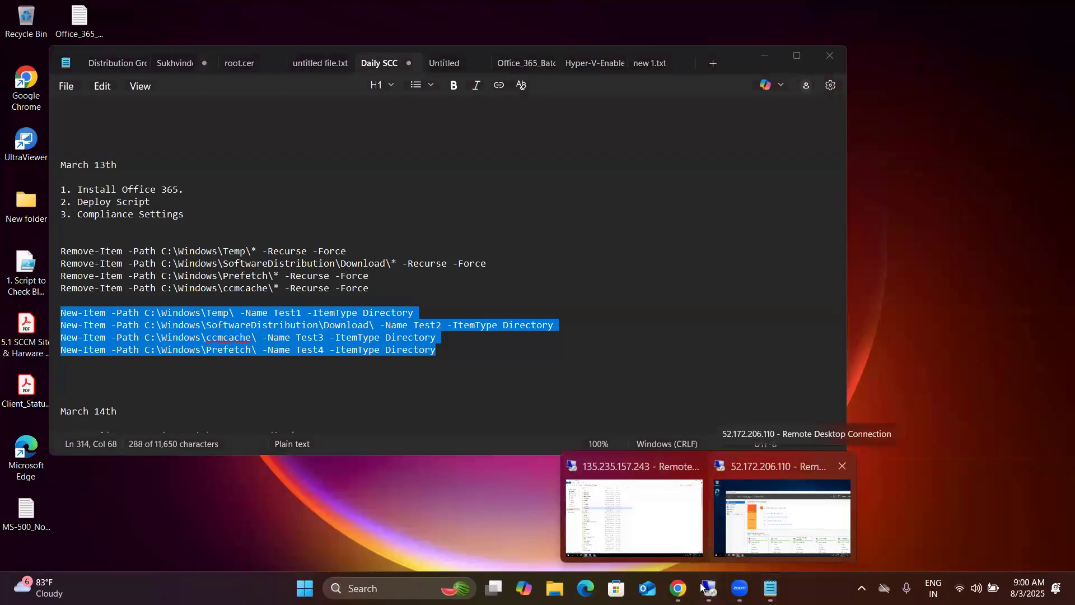
left_click(782, 518)
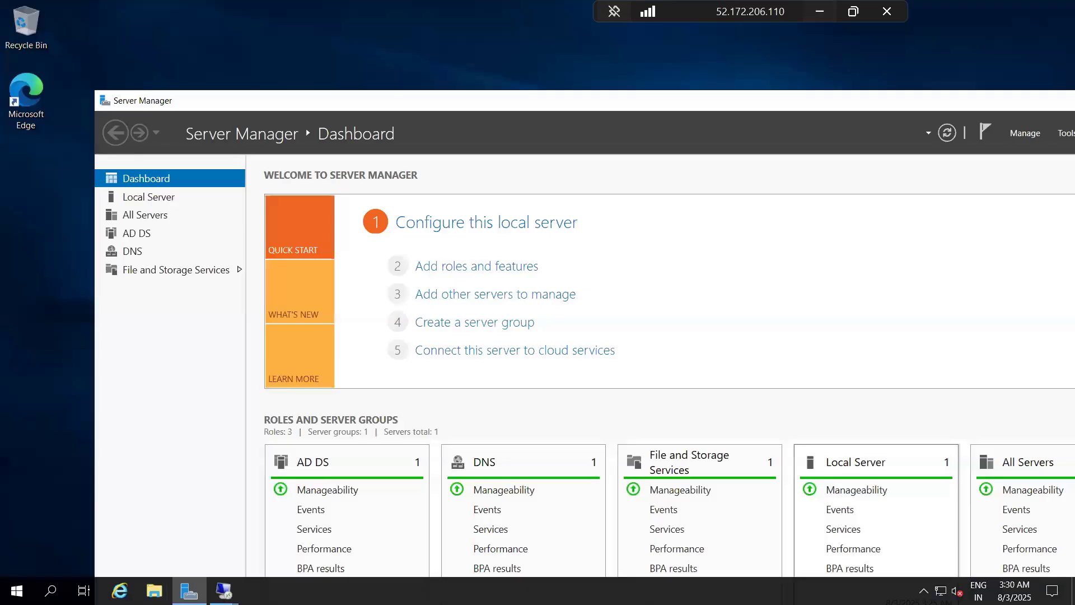
key("super+e")
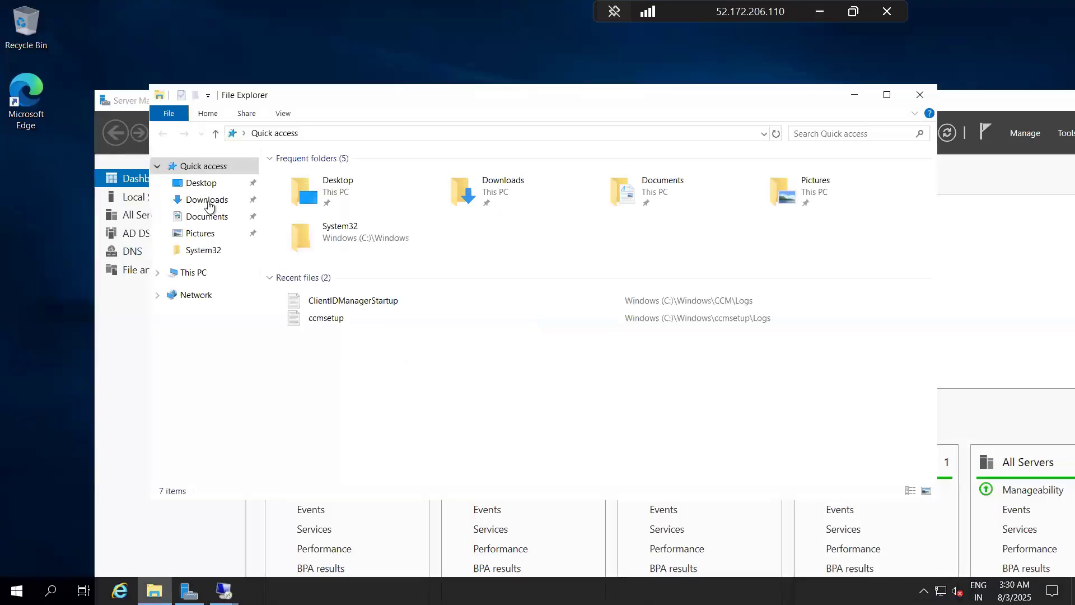
left_click(188, 273)
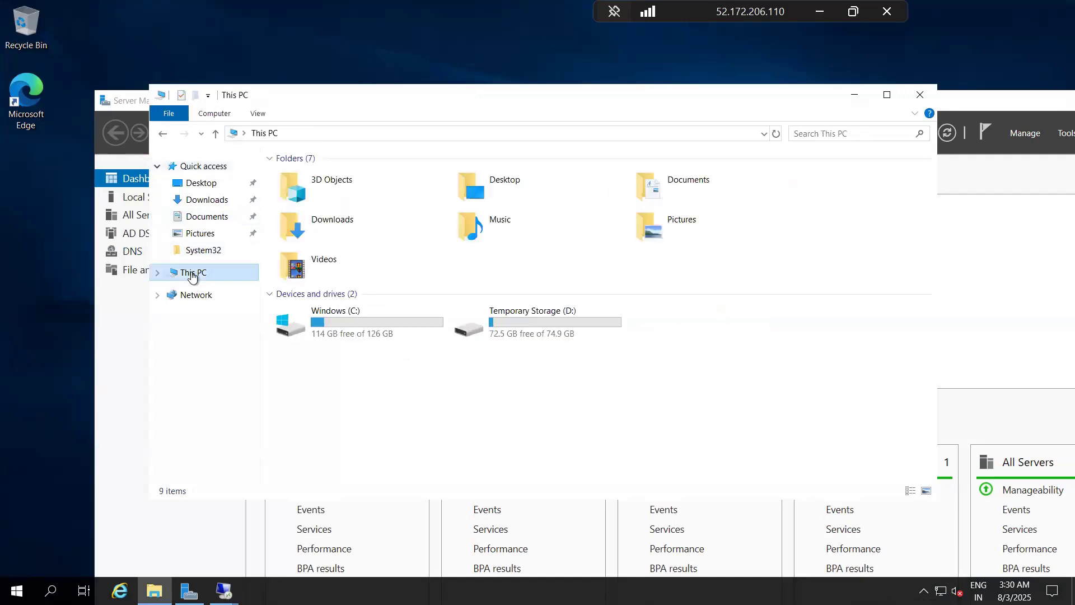
double_click(320, 322)
double_click(325, 269)
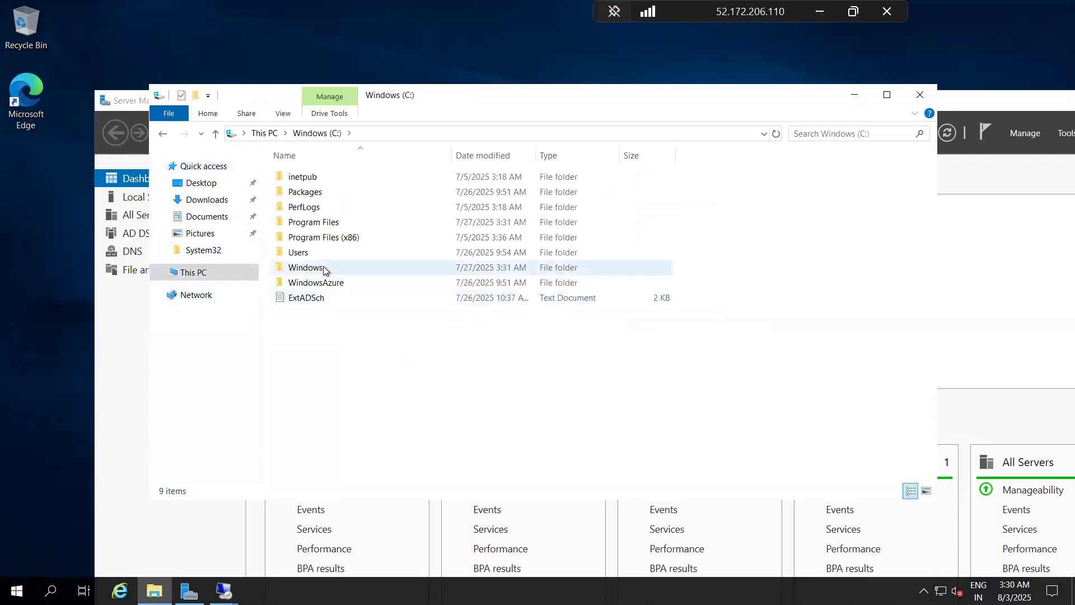
left_click(326, 269)
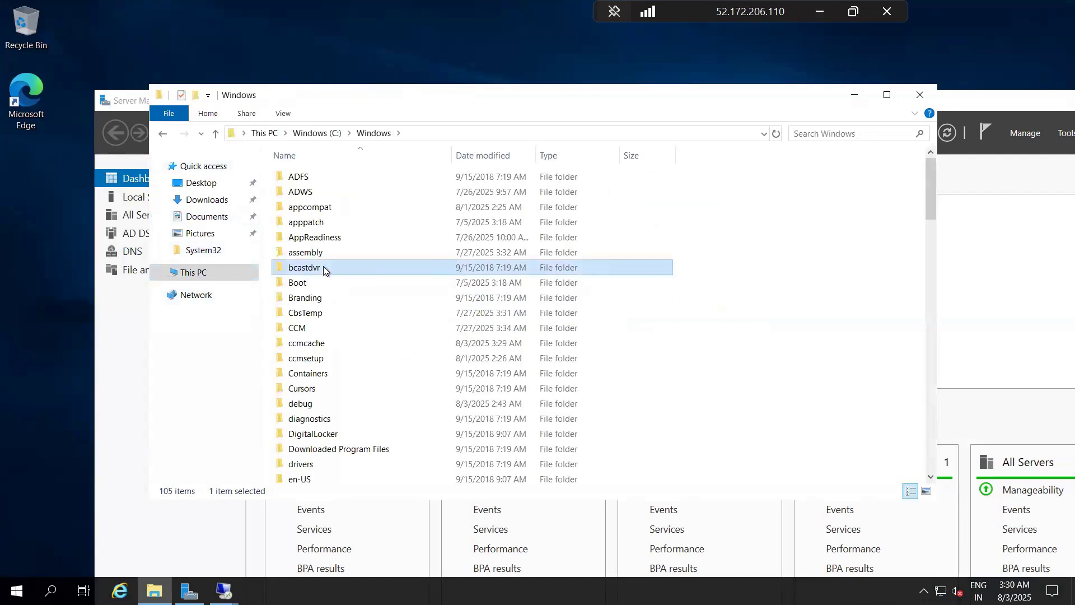
key("t")
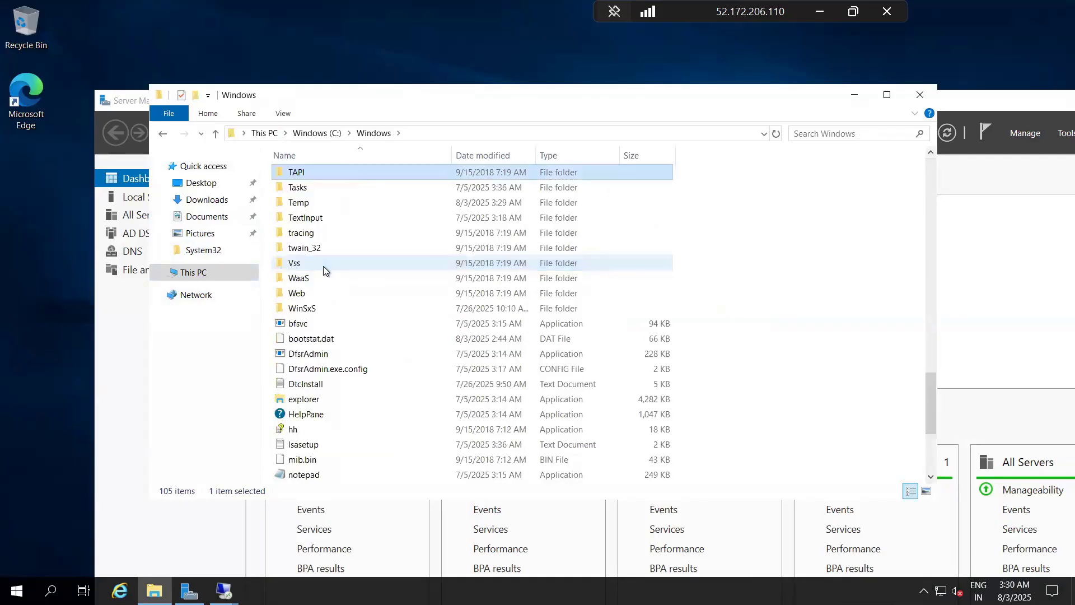
double_click(323, 206)
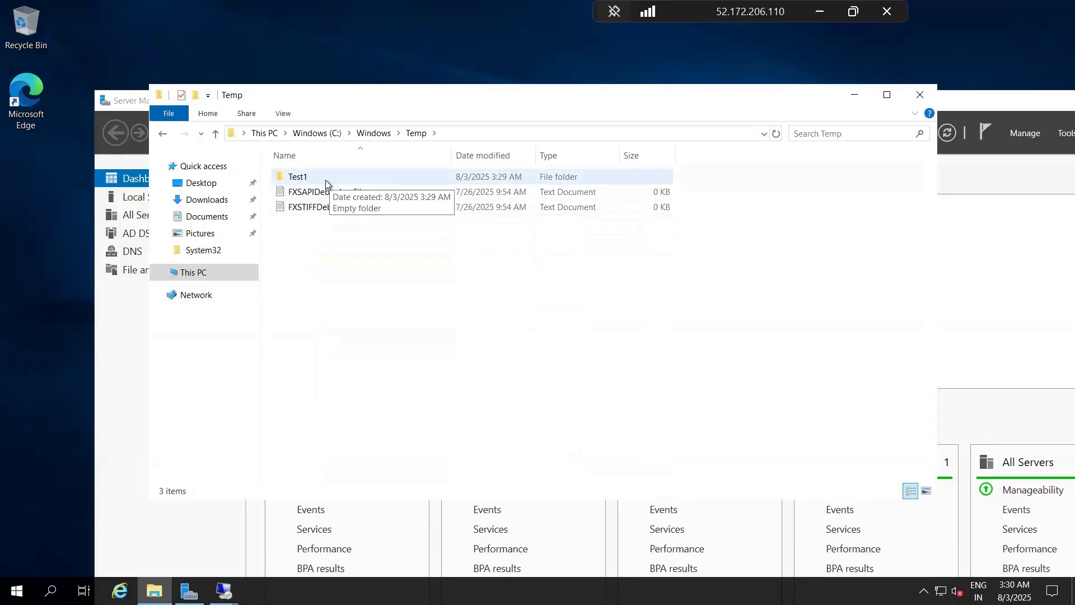
Step: Check the contents of C:\Windows\ccmcache on the domain controller
left_click(215, 132)
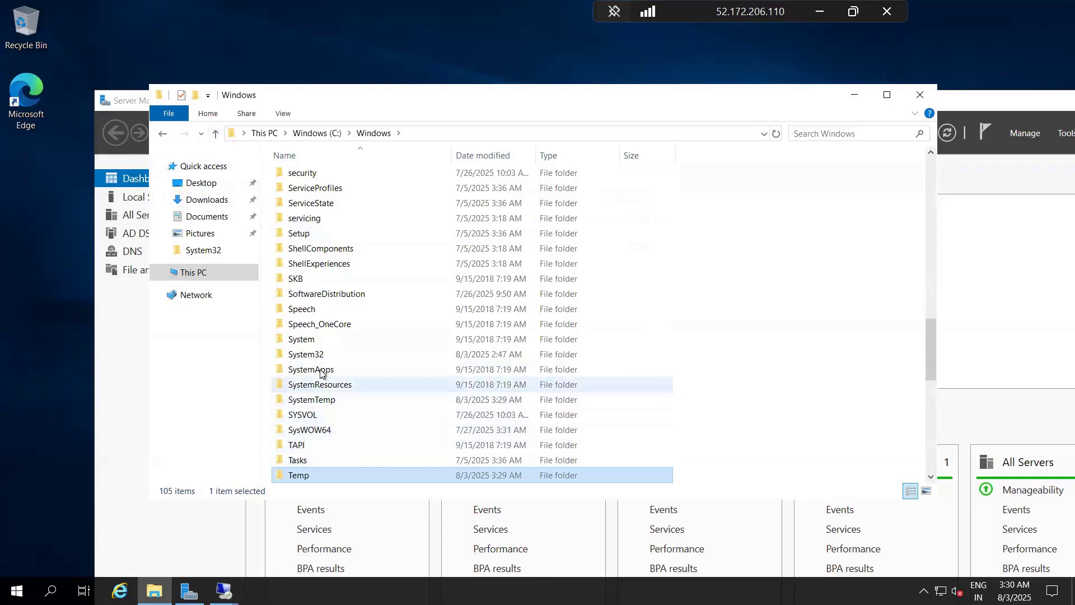
scroll(324, 313, "up", 16)
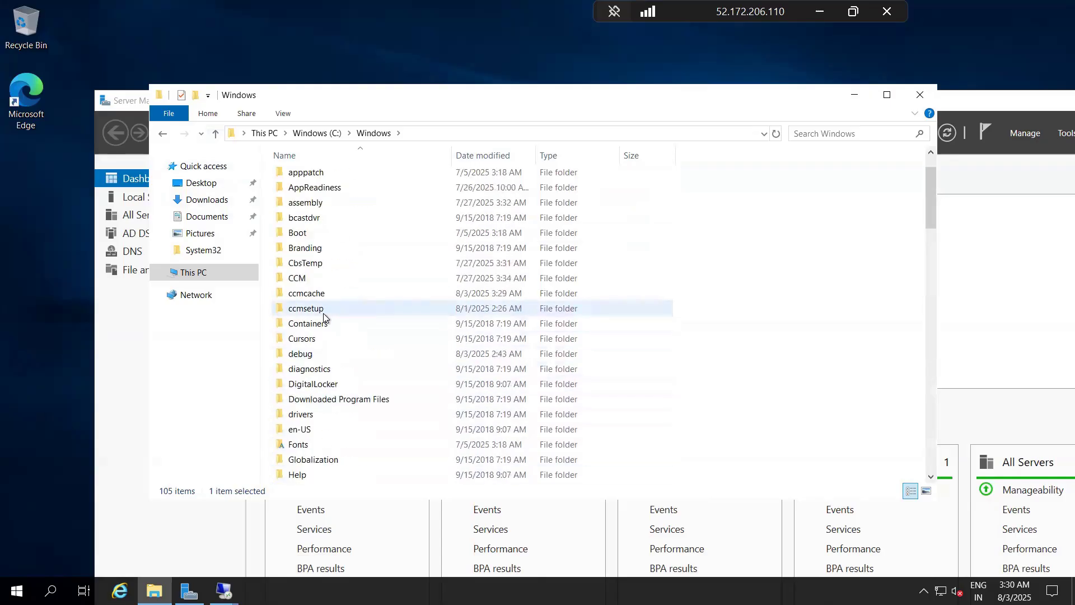
double_click(314, 295)
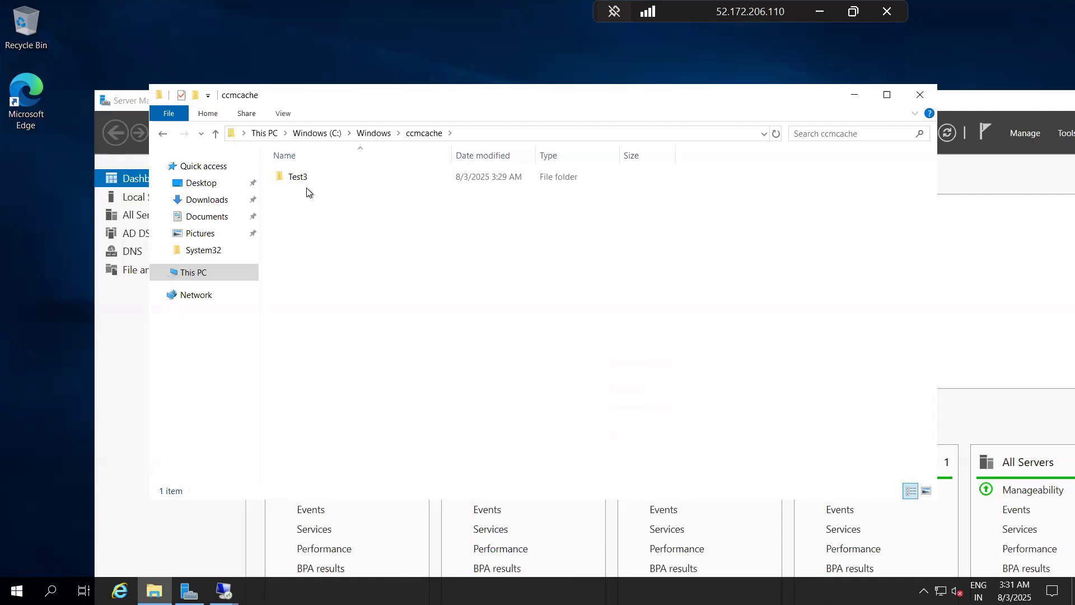
Step: Switch to the Notepad notes, highlight the cleanup script lines and the Compliance Settings topic under March 13th, and minimize the notes
left_click(819, 11)
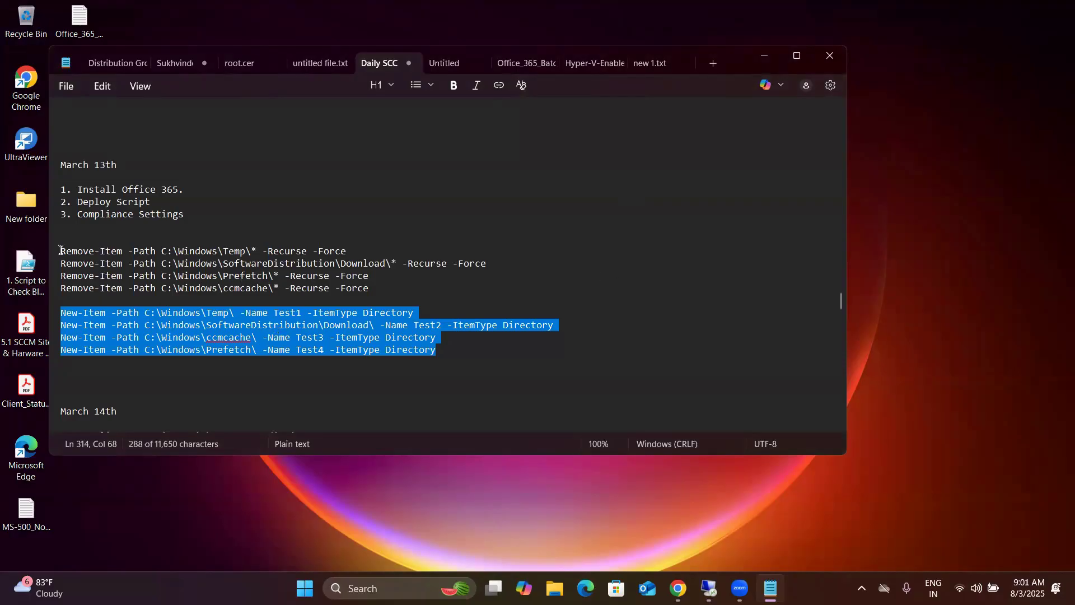
left_click_drag(61, 250, 499, 364)
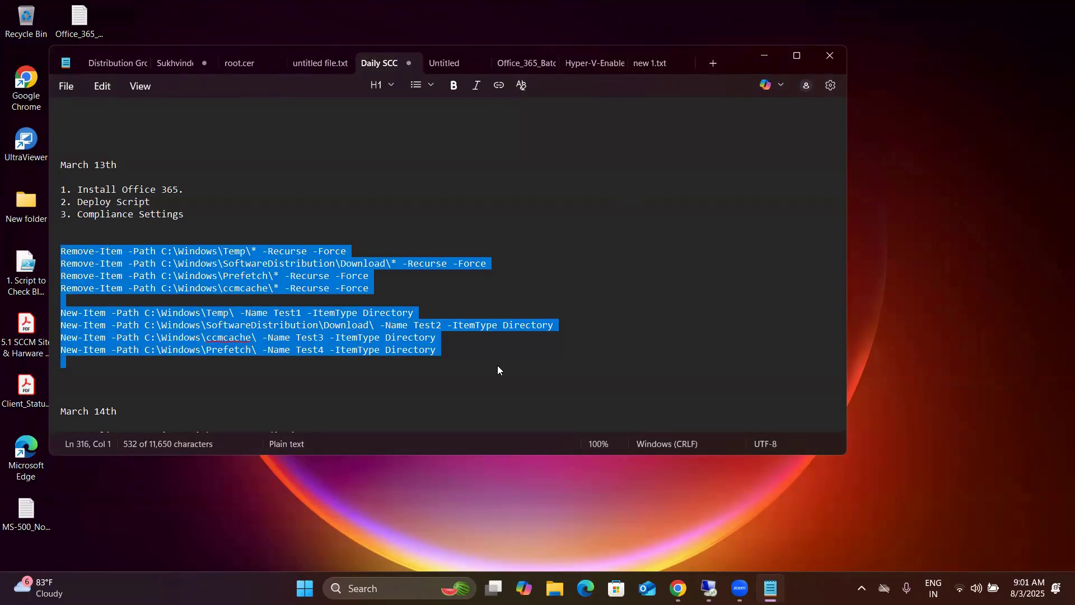
scroll(497, 370, "down", 2)
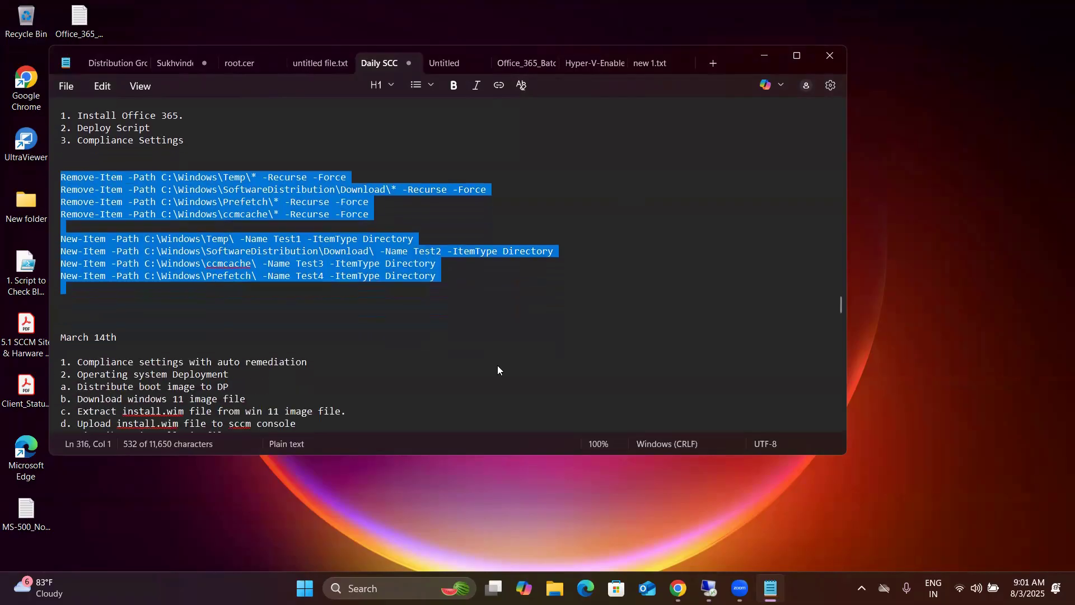
left_click(196, 141)
left_click_drag(184, 141, 72, 143)
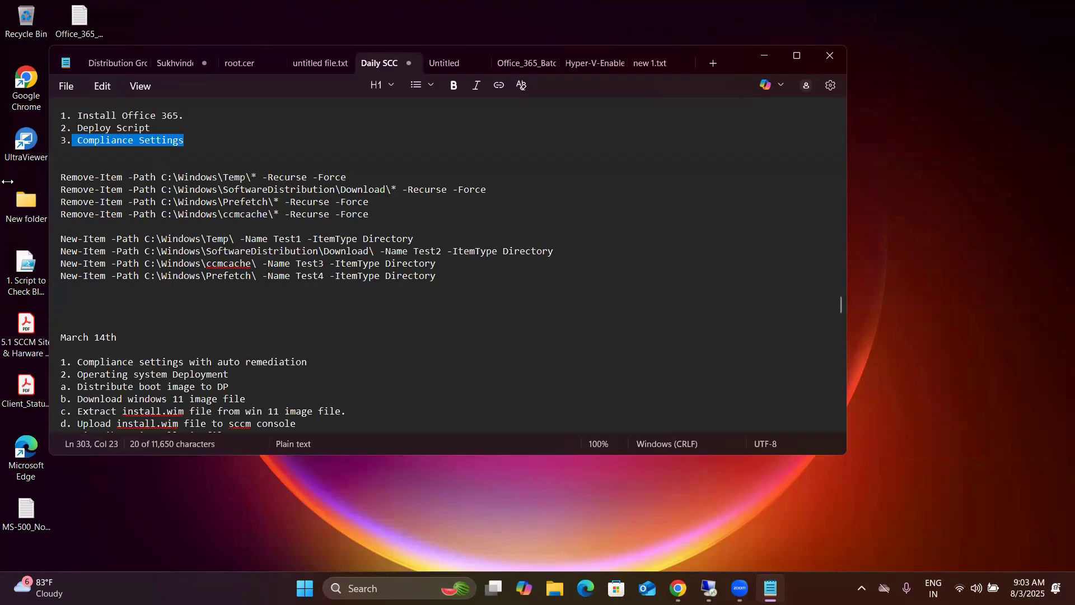
left_click(763, 51)
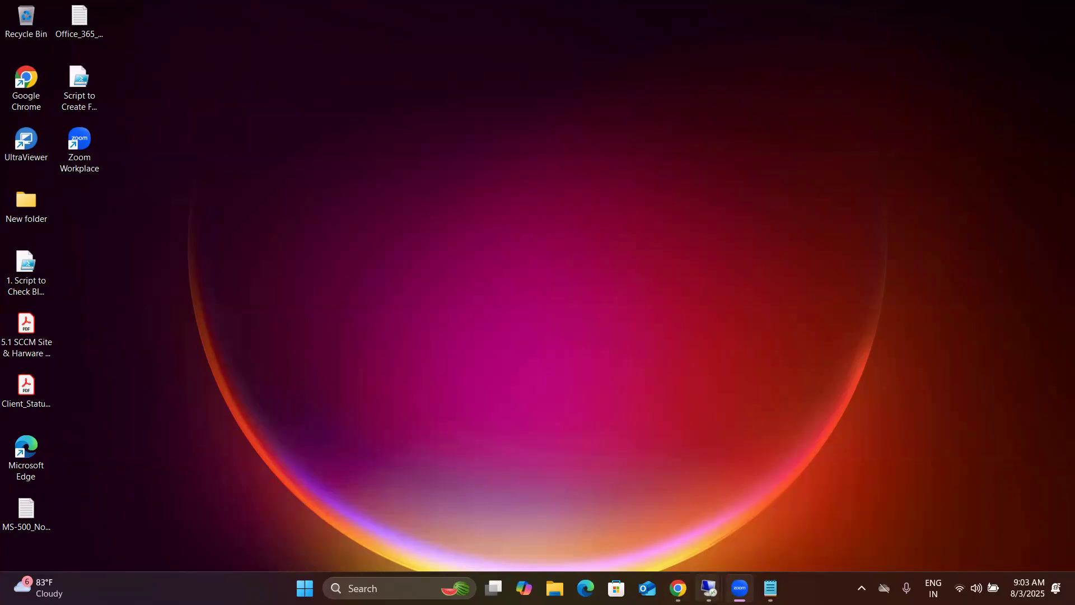
Step: Return to the Configuration Manager console on the site server and start a new configuration item under Compliance Settings
mouse_move(708, 587)
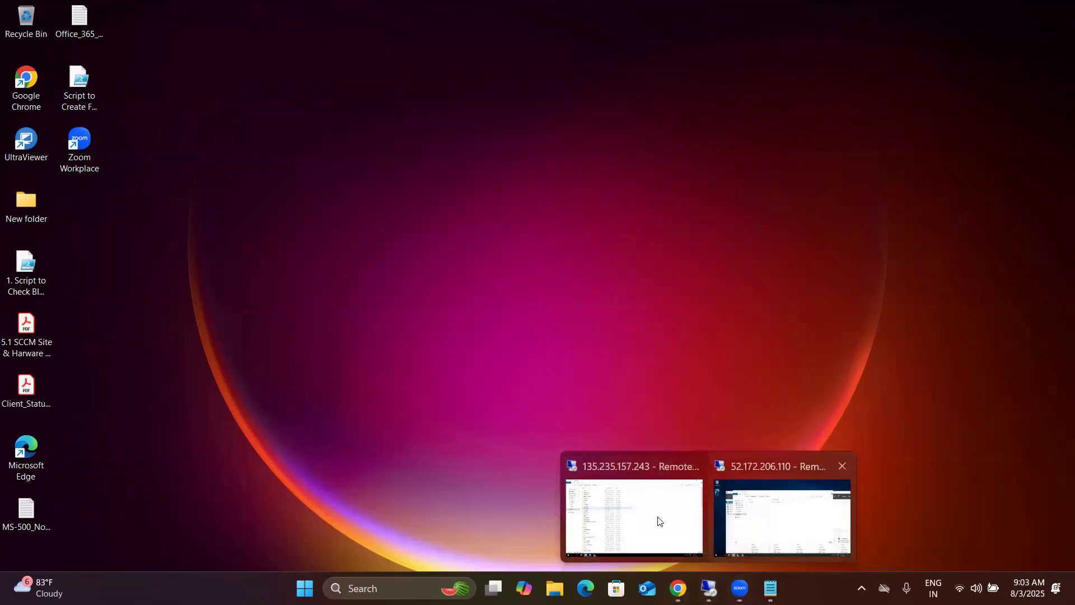
left_click(634, 513)
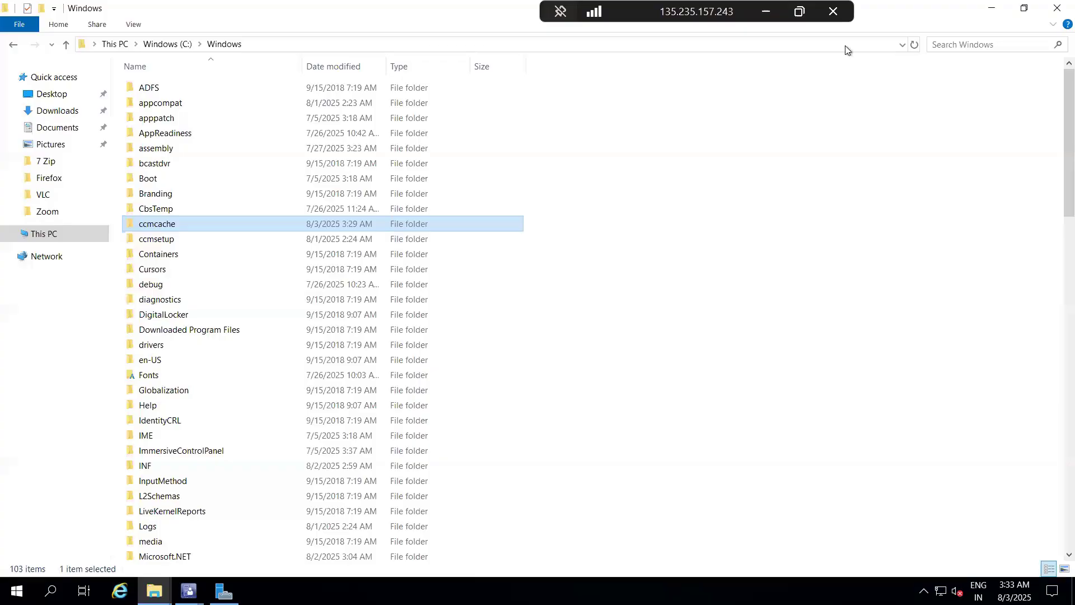
left_click(1057, 8)
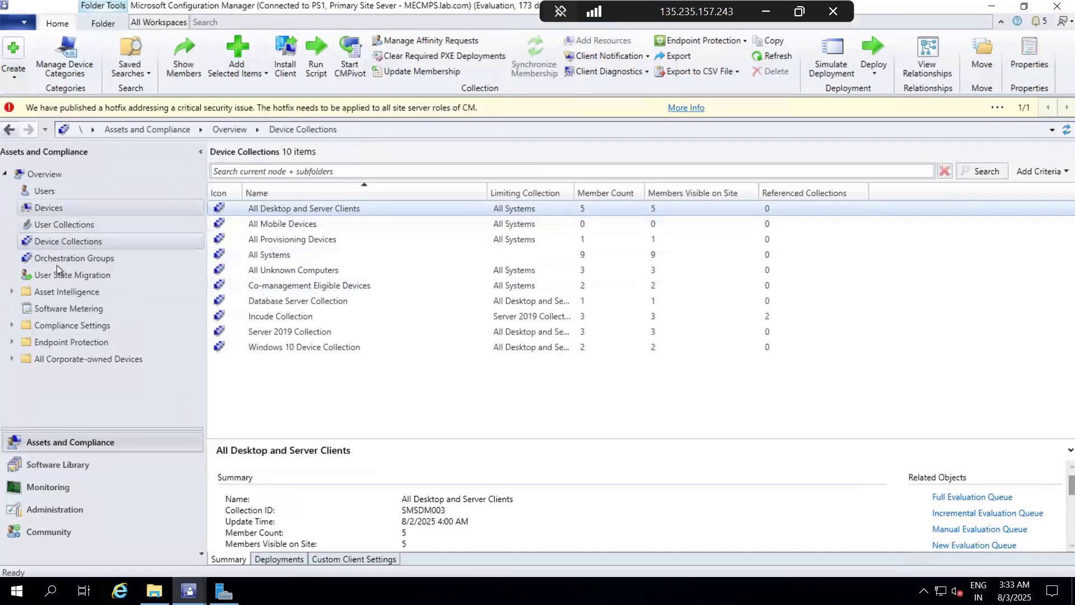
left_click(73, 439)
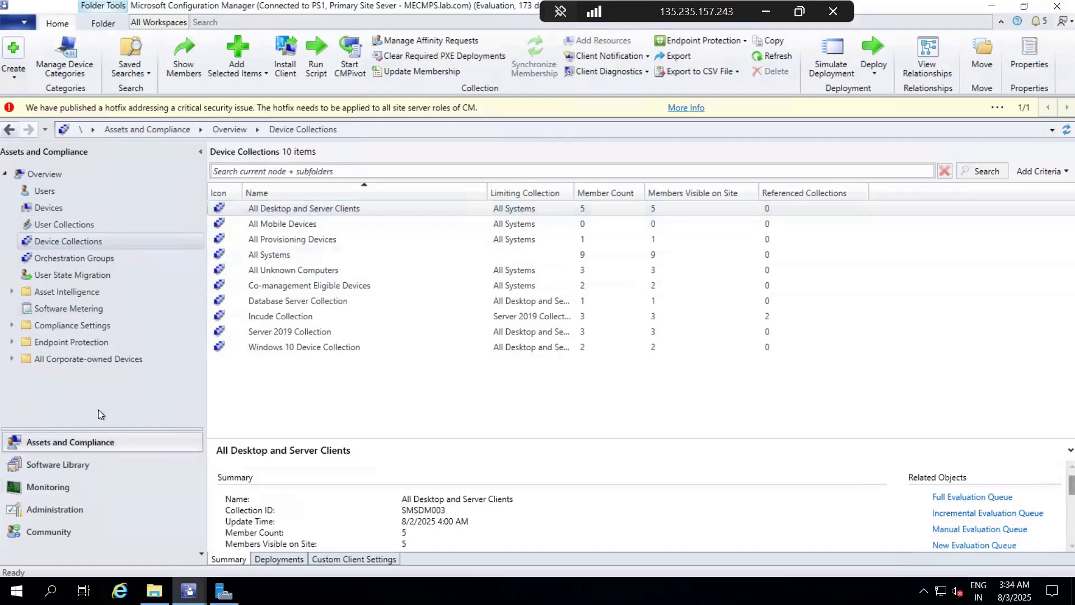
left_click(13, 325)
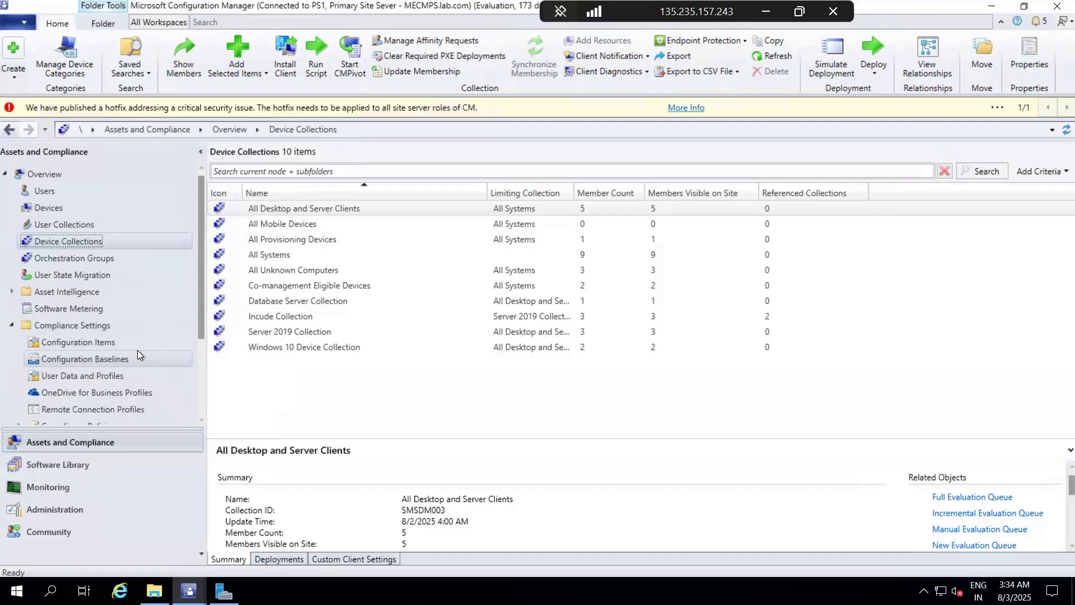
left_click(89, 342)
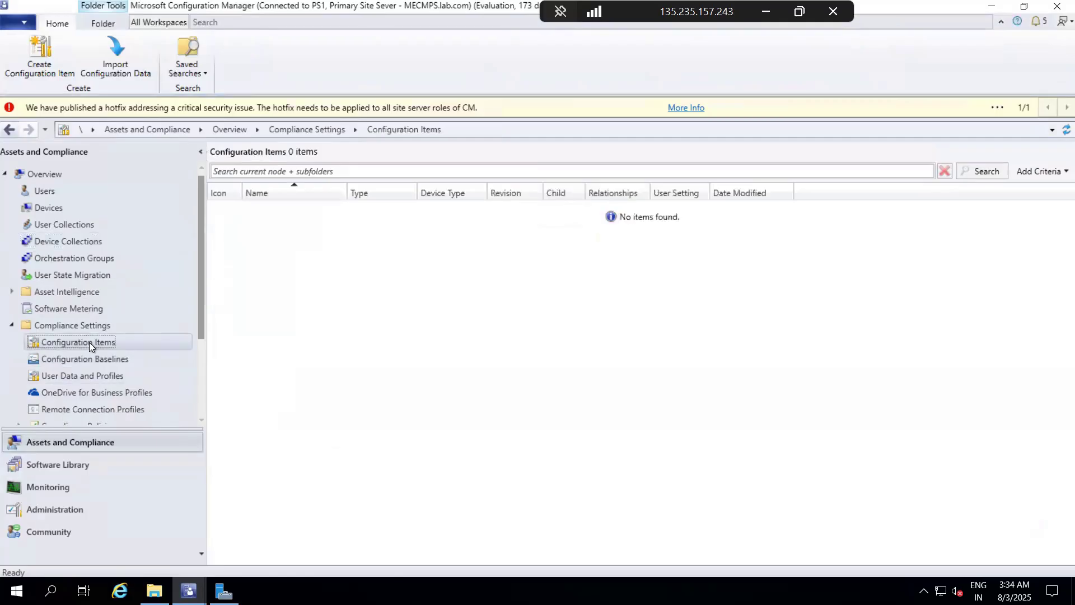
right_click(89, 342)
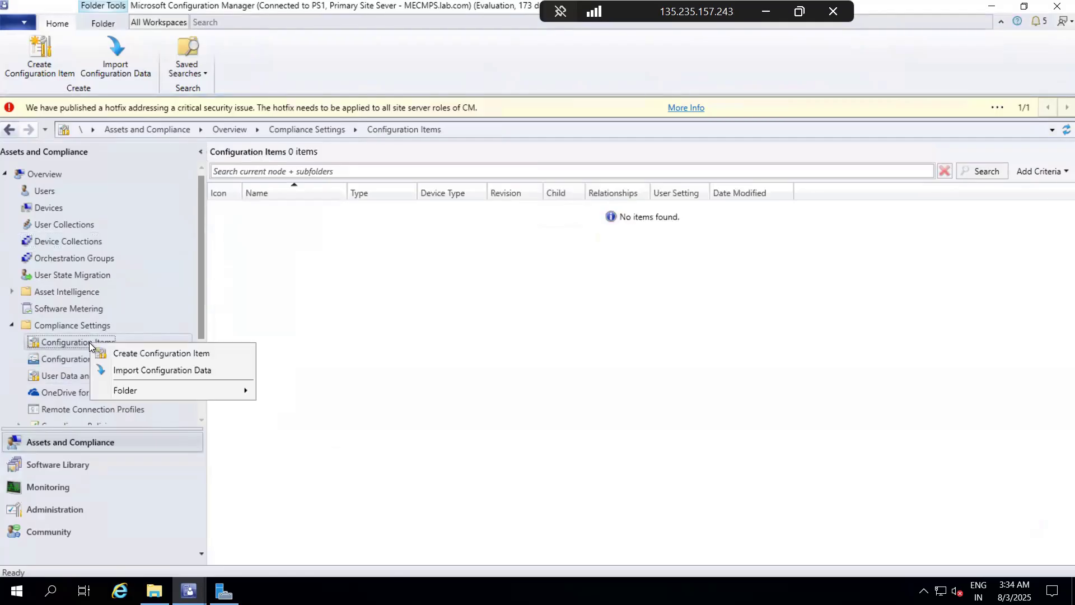
left_click(197, 353)
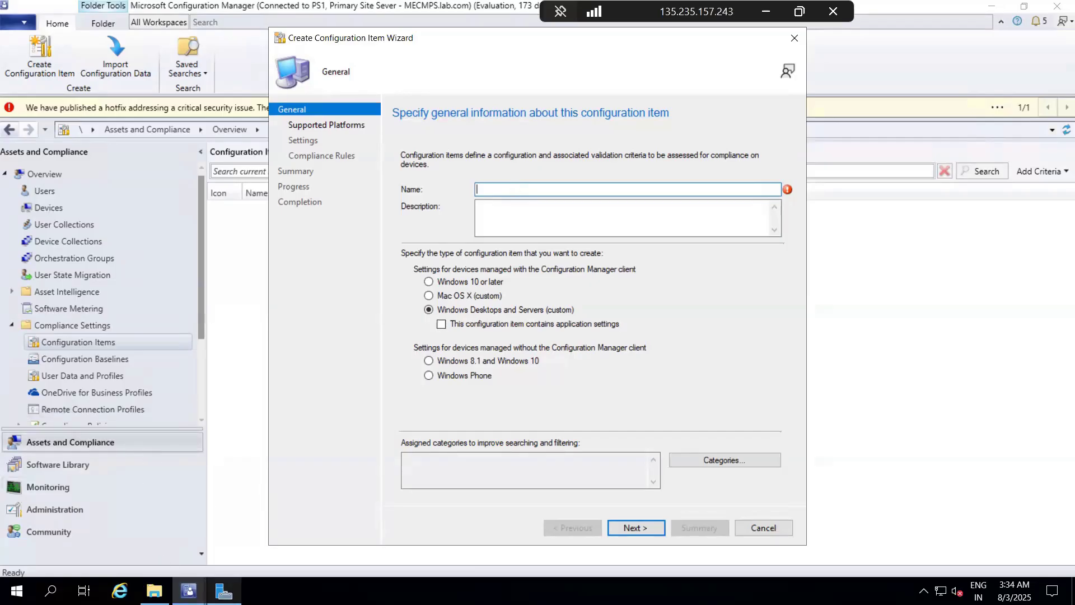
Step: Switch to the Windows client's remote session and show the installation status of its applications in Software Center
left_click(775, 11)
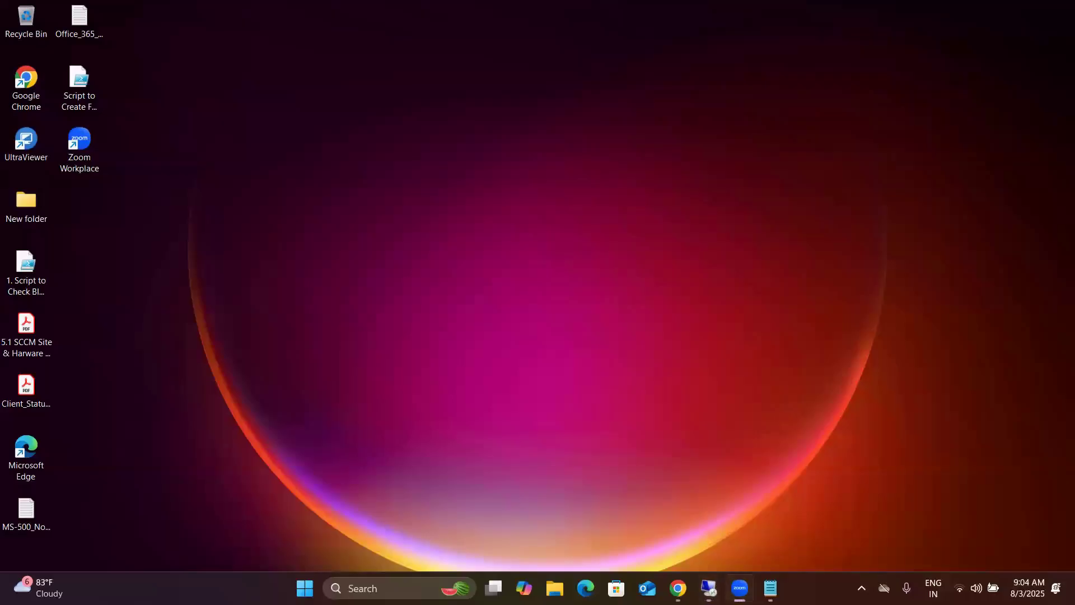
mouse_move(709, 587)
left_click(784, 509)
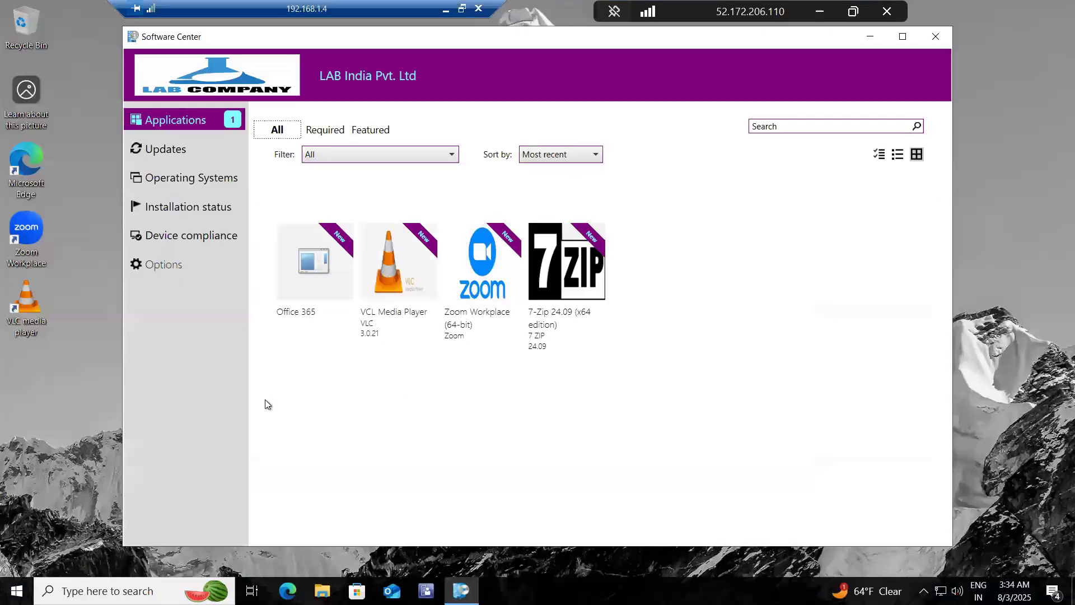
left_click(395, 389)
left_click(172, 212)
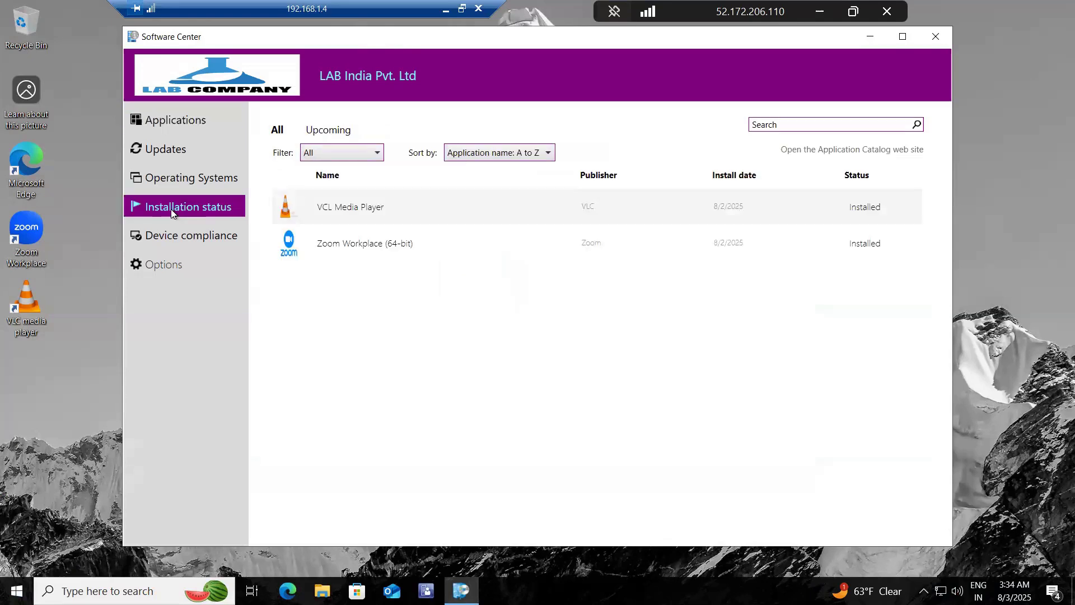
Step: Show all available applications in the Windows client's Software Center, and minimize it together with the remote session
left_click(183, 122)
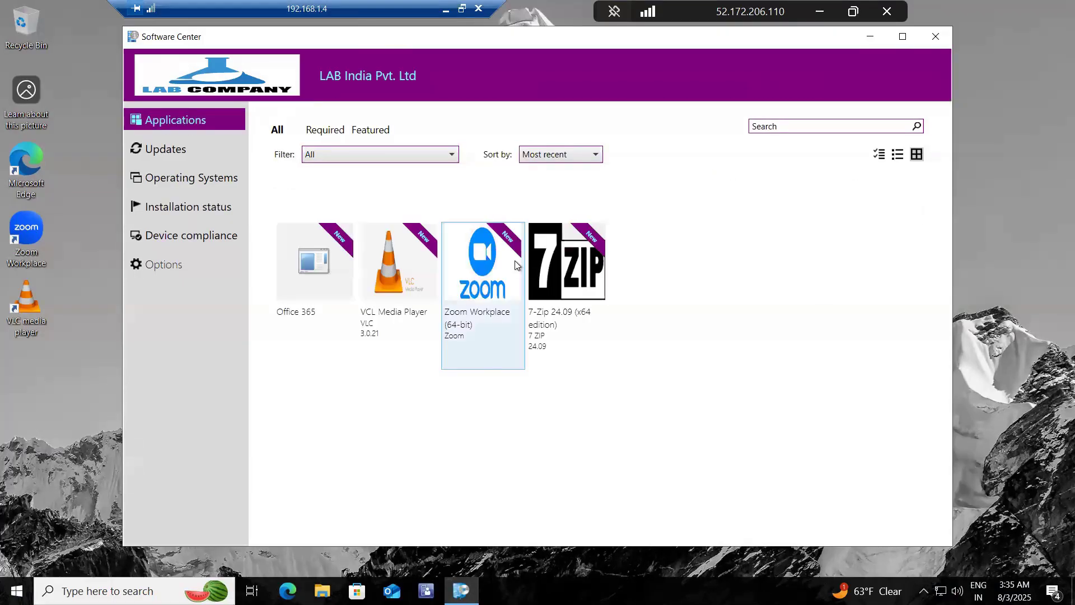
left_click(871, 37)
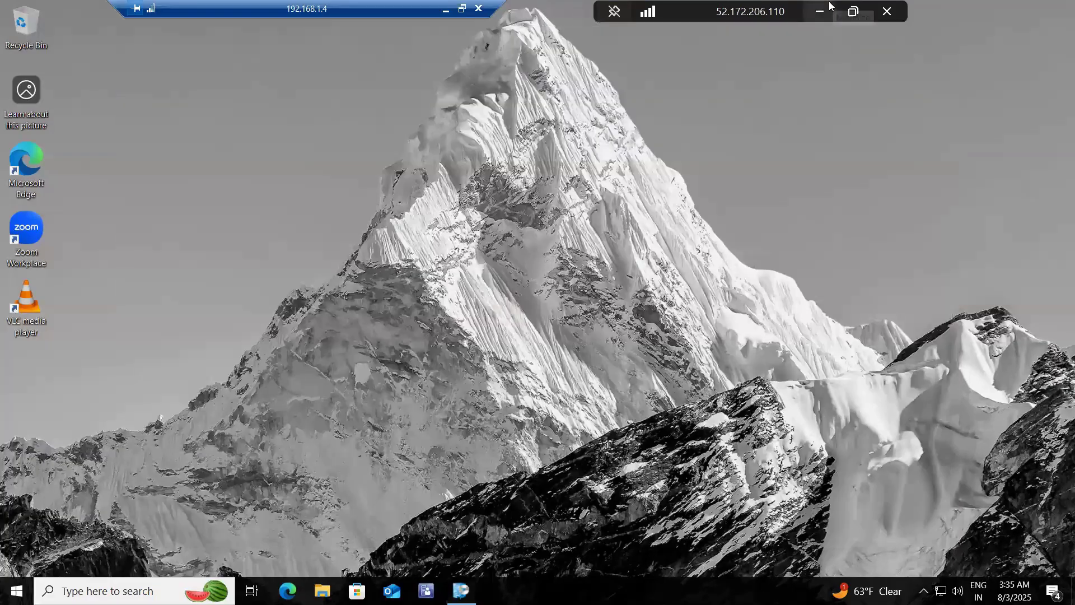
left_click(819, 12)
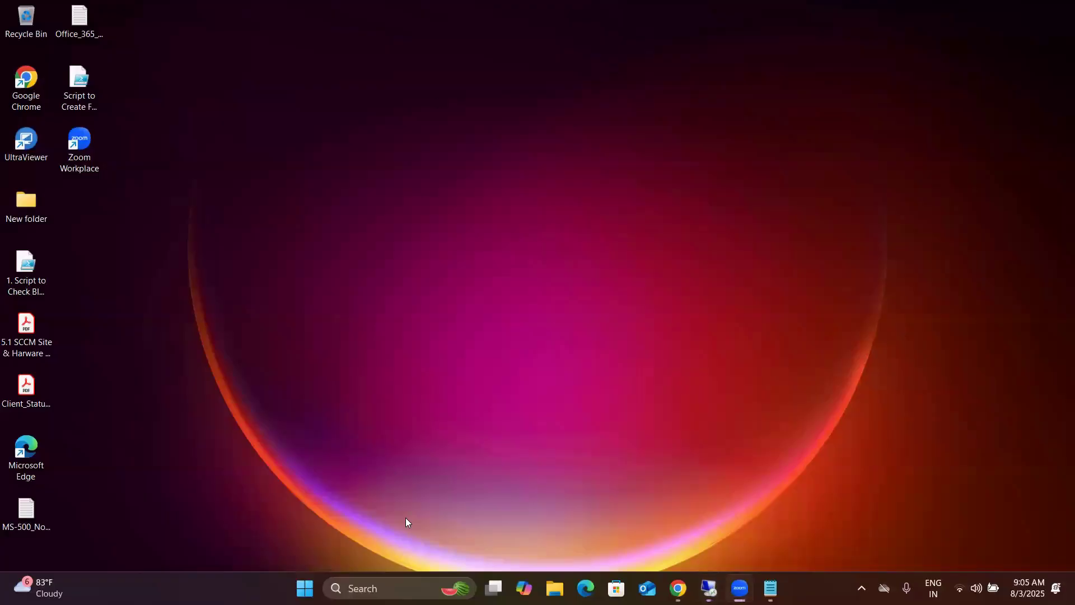
Step: Return to the site server's remote session and discard the open Create Configuration Item wizard
mouse_move(698, 579)
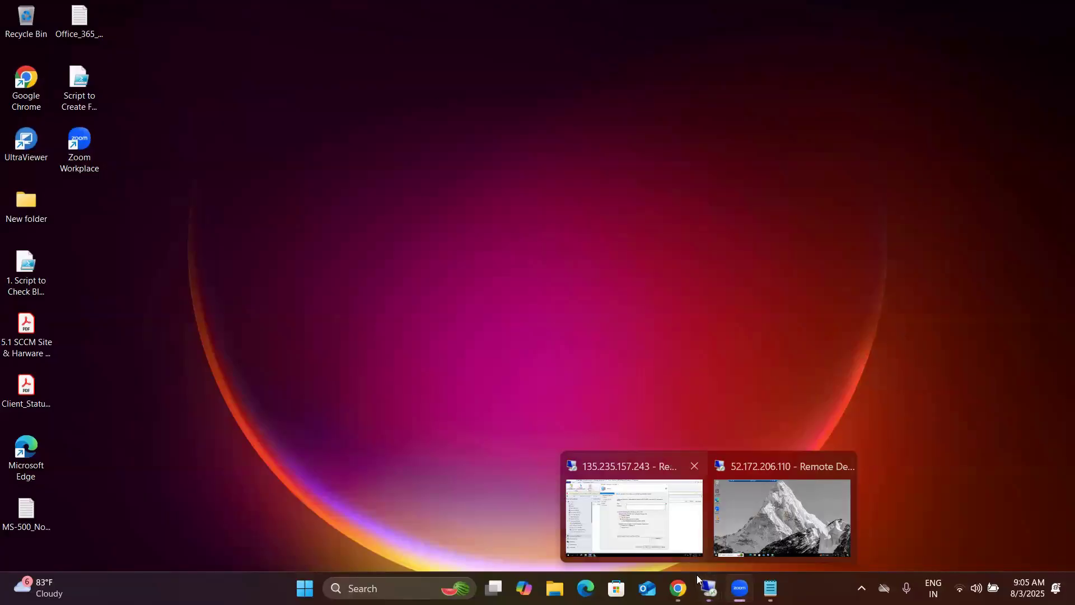
left_click(635, 493)
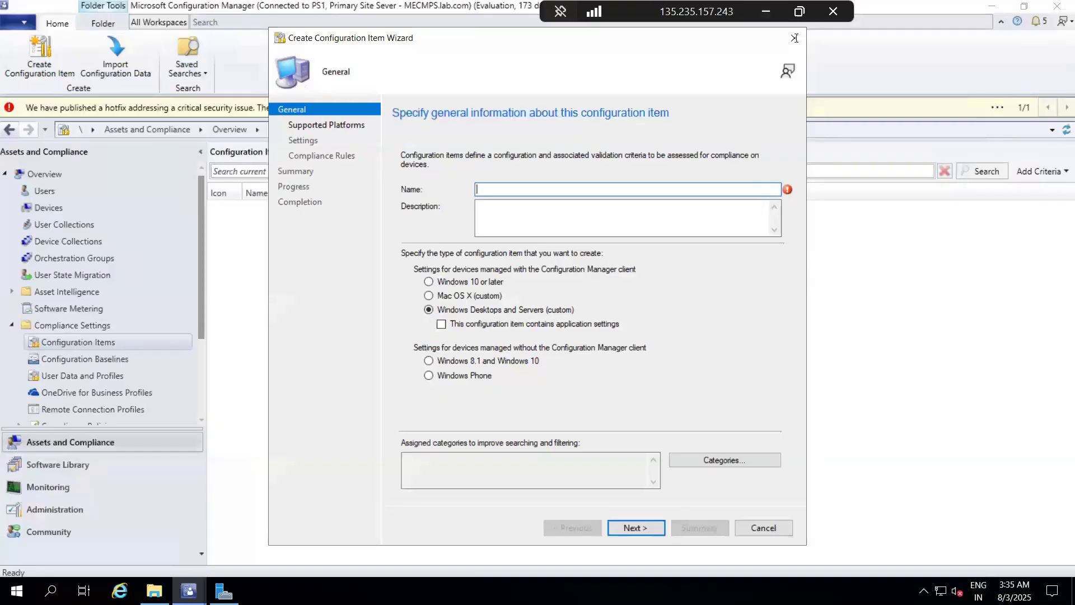
left_click(795, 39)
left_click(574, 344)
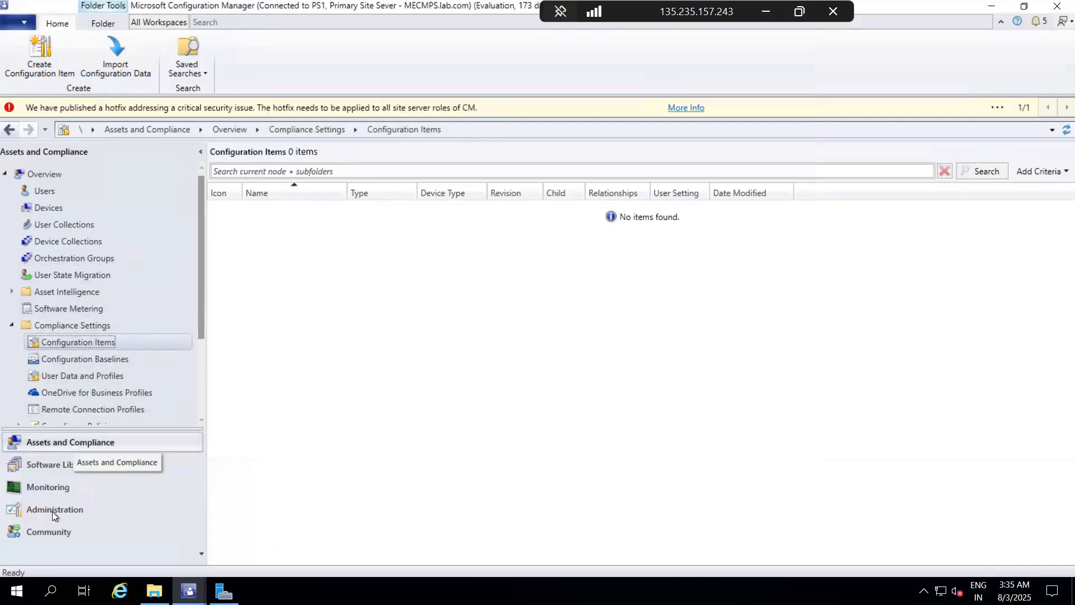
Step: Show the list of applications under Application Management in the Software Library workspace
left_click(69, 465)
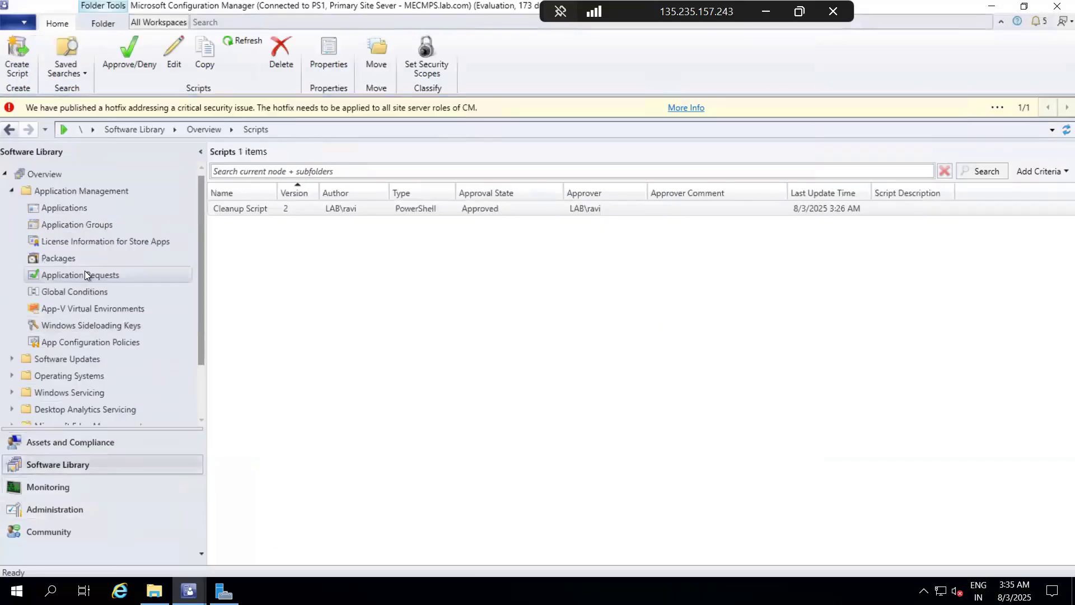
left_click(73, 209)
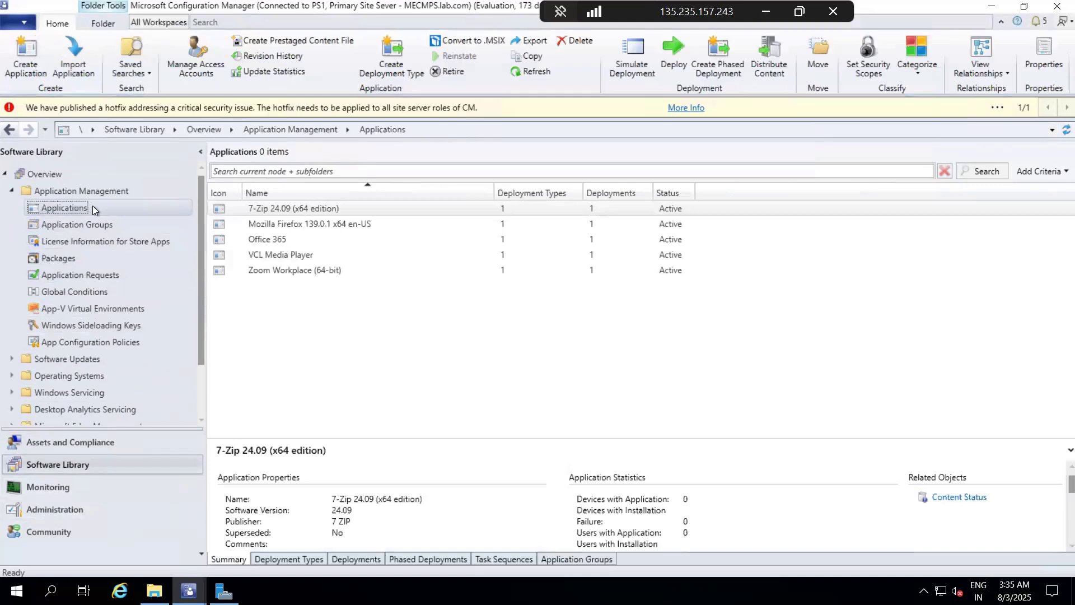
right_click(93, 208)
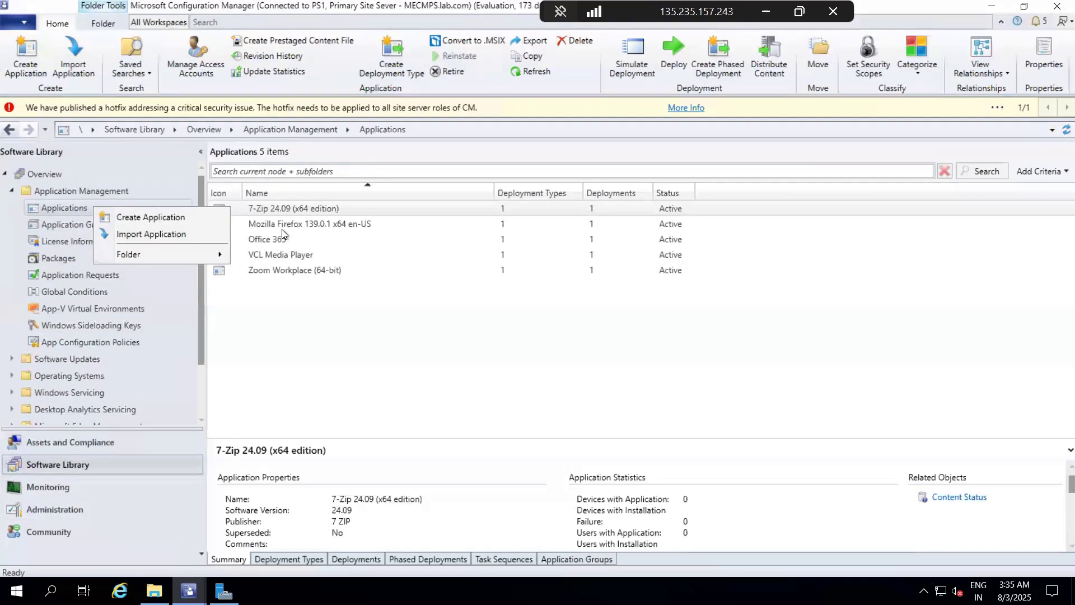
left_click(303, 357)
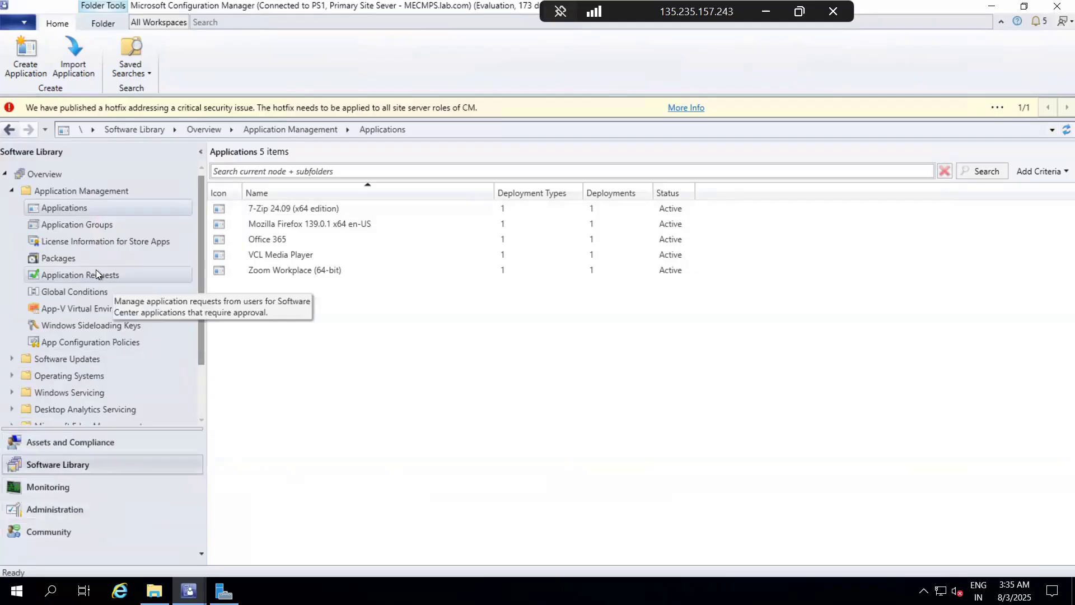
scroll(95, 270, "down", 2)
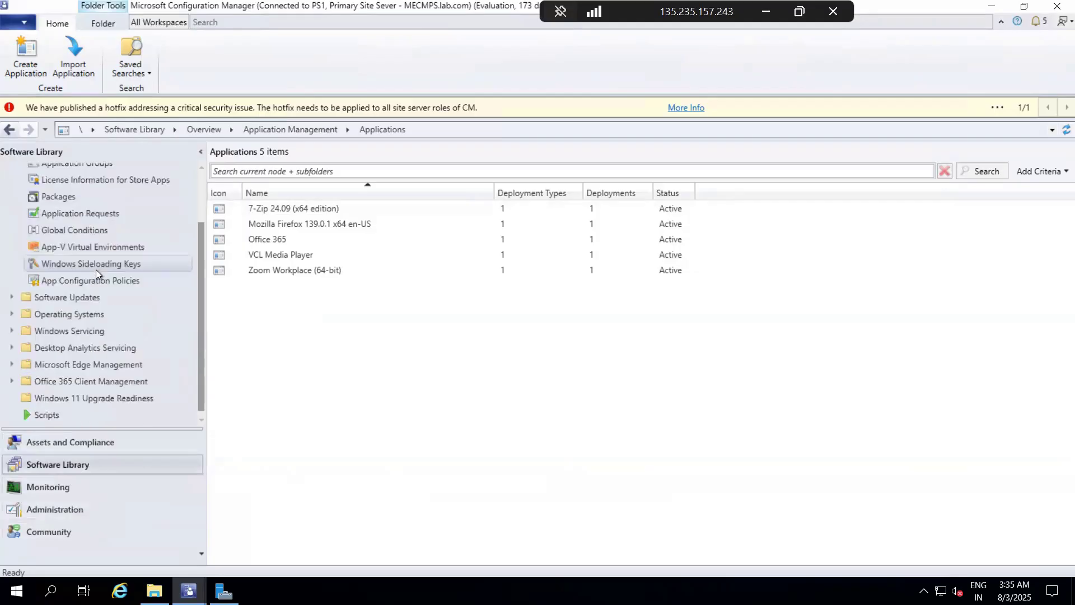
Step: Start a new configuration item under Compliance Settings in the Assets and Compliance workspace
left_click(52, 442)
right_click(93, 342)
left_click(127, 348)
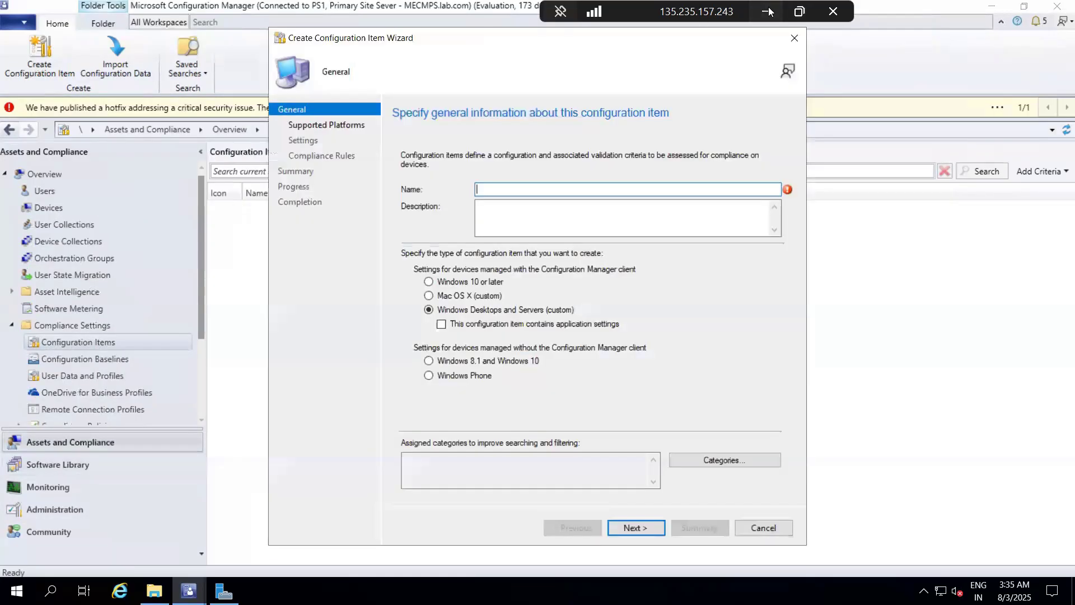
Step: Switch to the Windows client at 192.168.1.4, install 7-Zip 24.09 (x64 edition) from Software Center, and close its Configuration Manager window
left_click(766, 9)
mouse_move(709, 588)
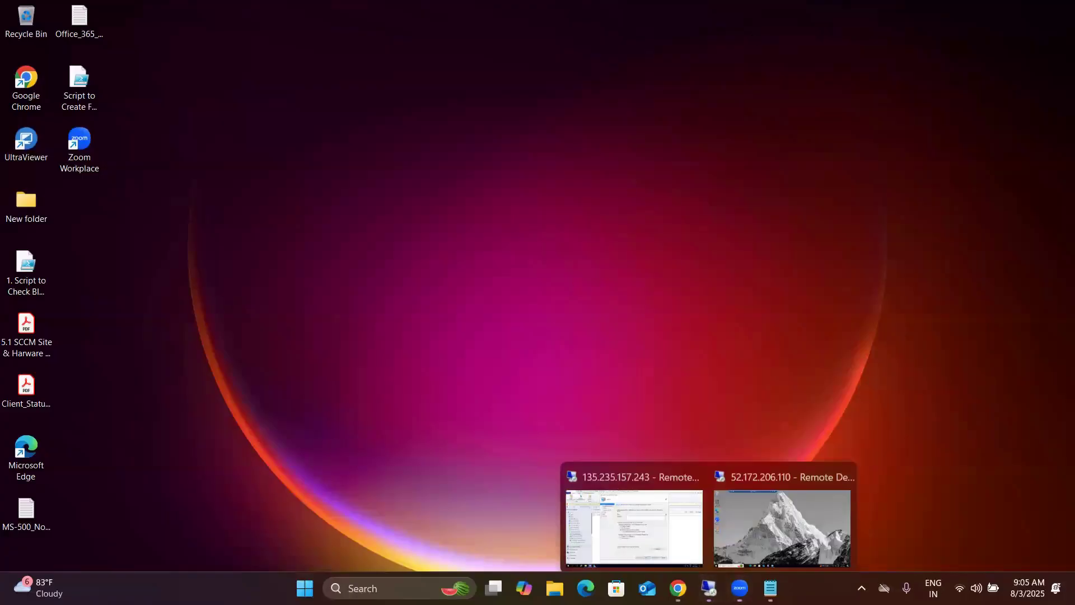
left_click(771, 505)
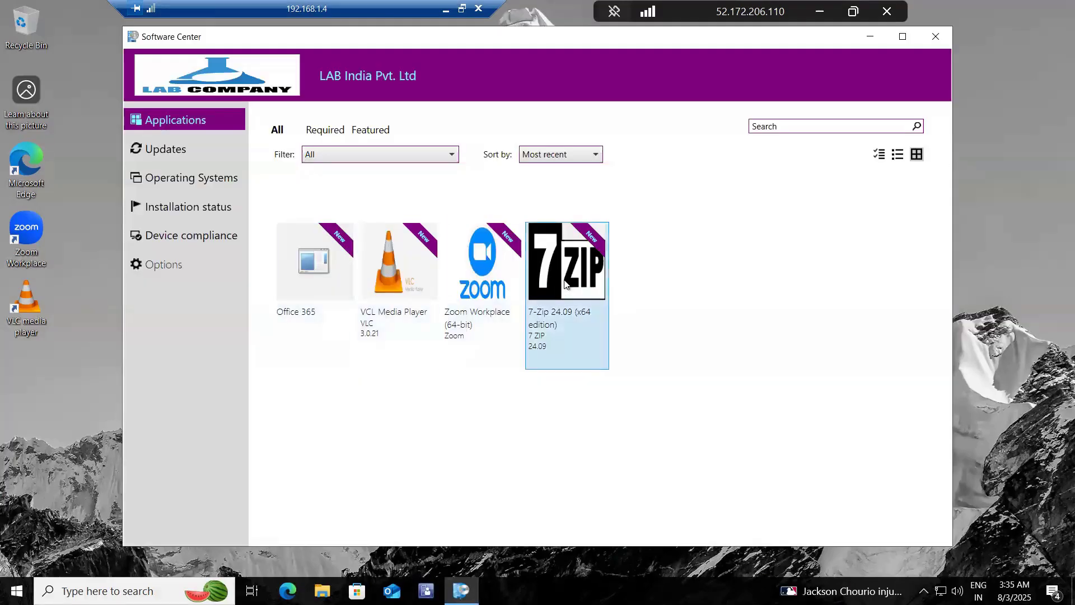
left_click(558, 283)
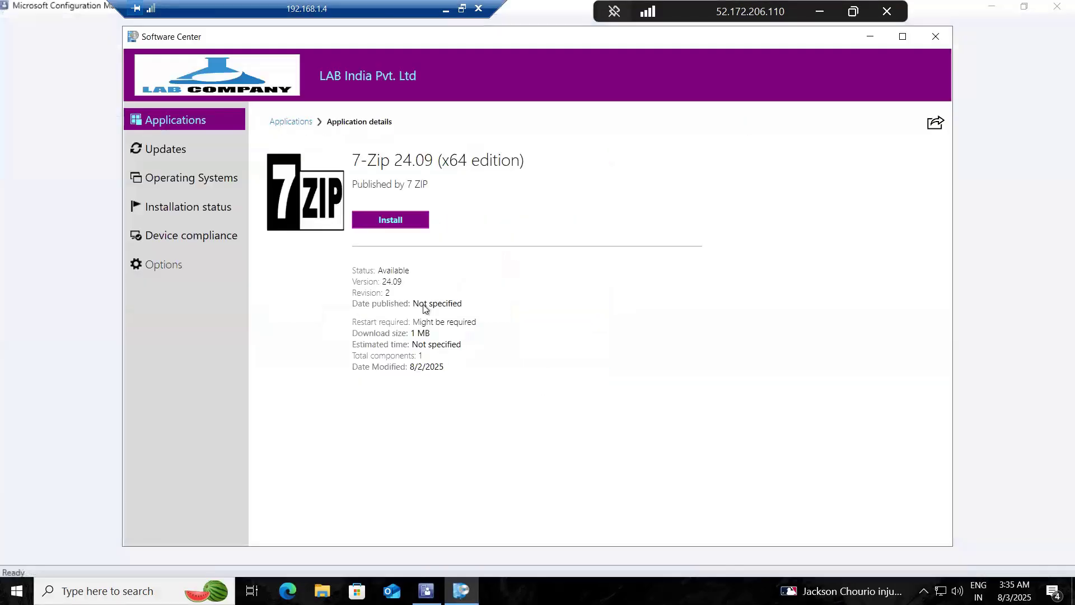
left_click(411, 226)
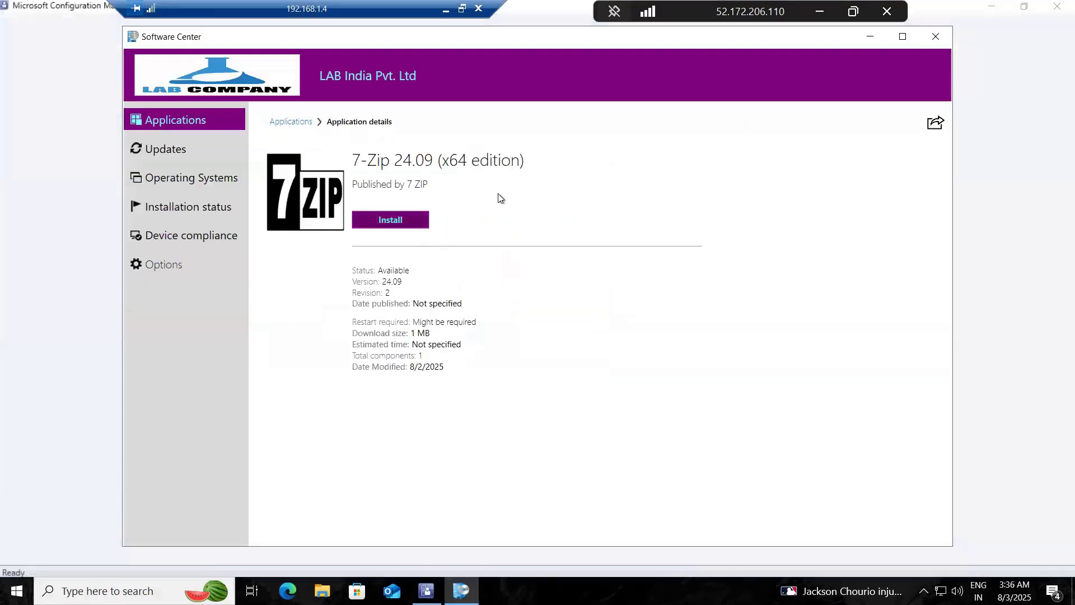
left_click(1055, 6)
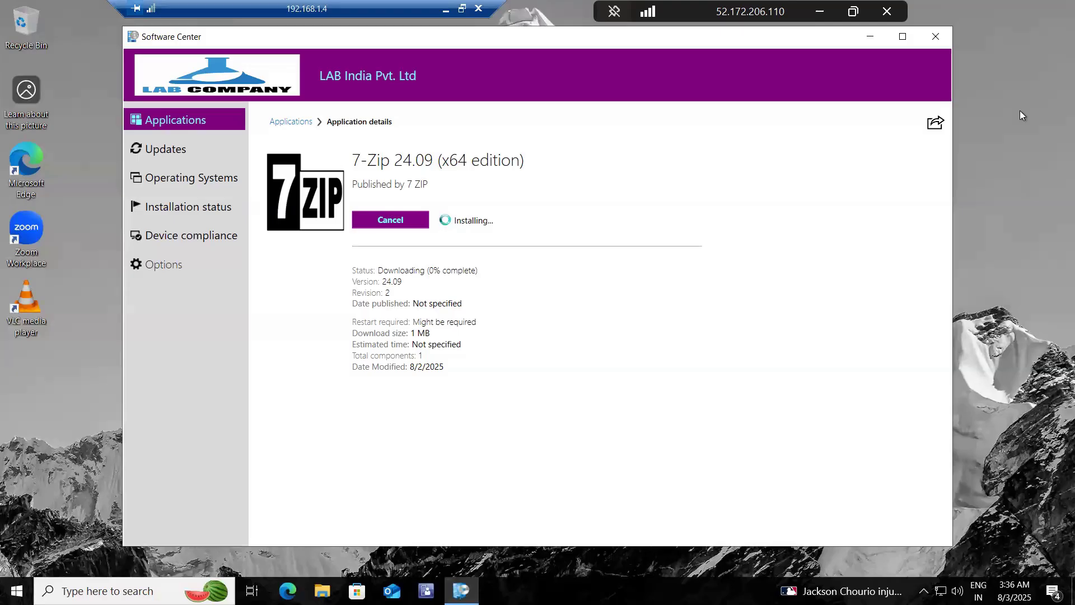
Step: Switch to the second Windows client at 192.168.1.5 and install 7-Zip 24.09 (x64 edition) from Software Center
left_click(445, 7)
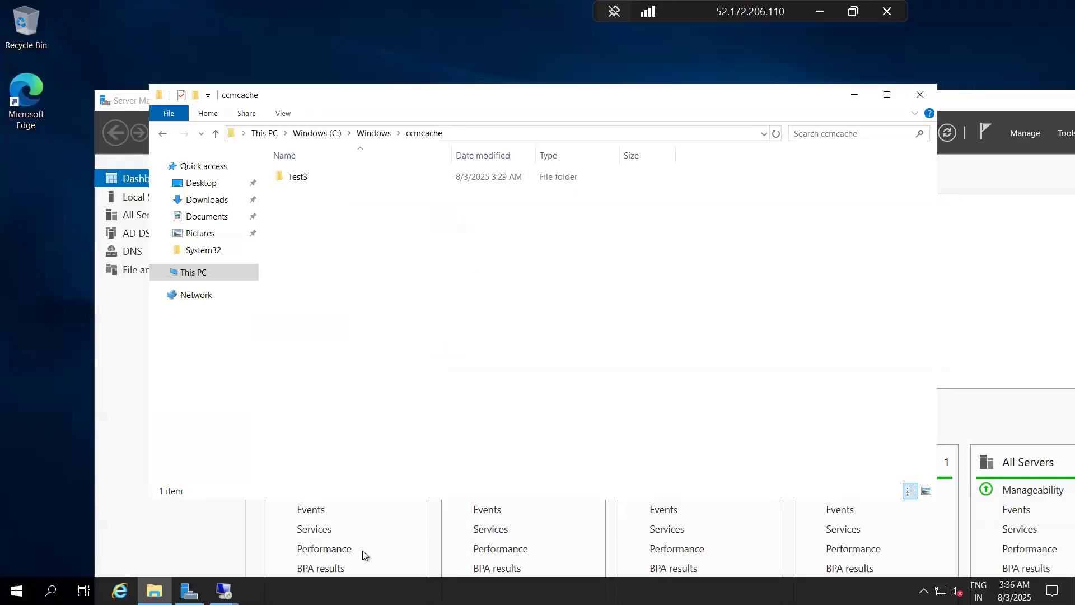
left_click(224, 590)
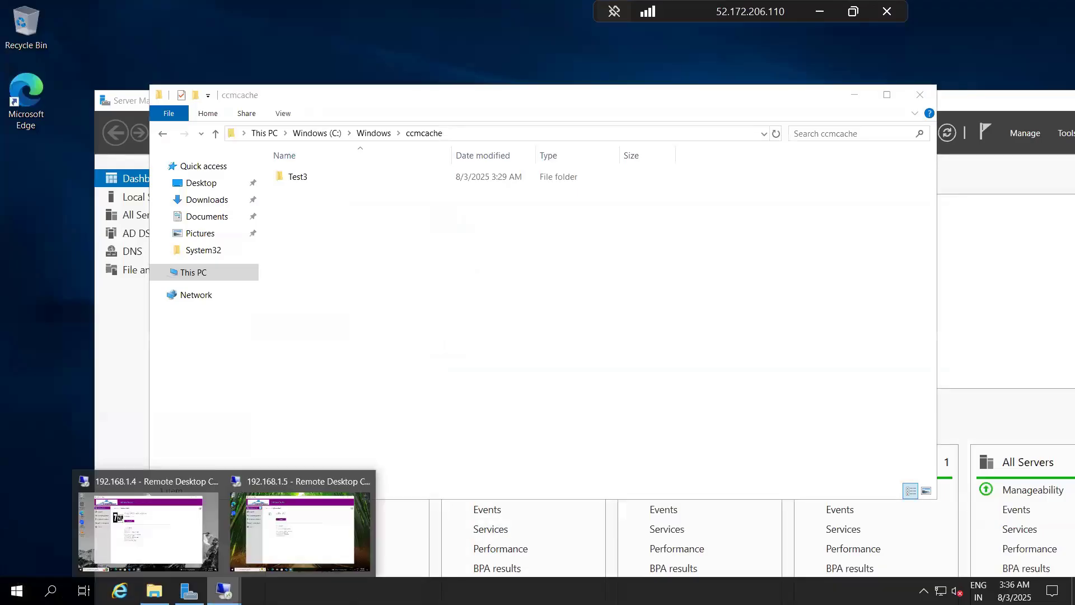
left_click(287, 512)
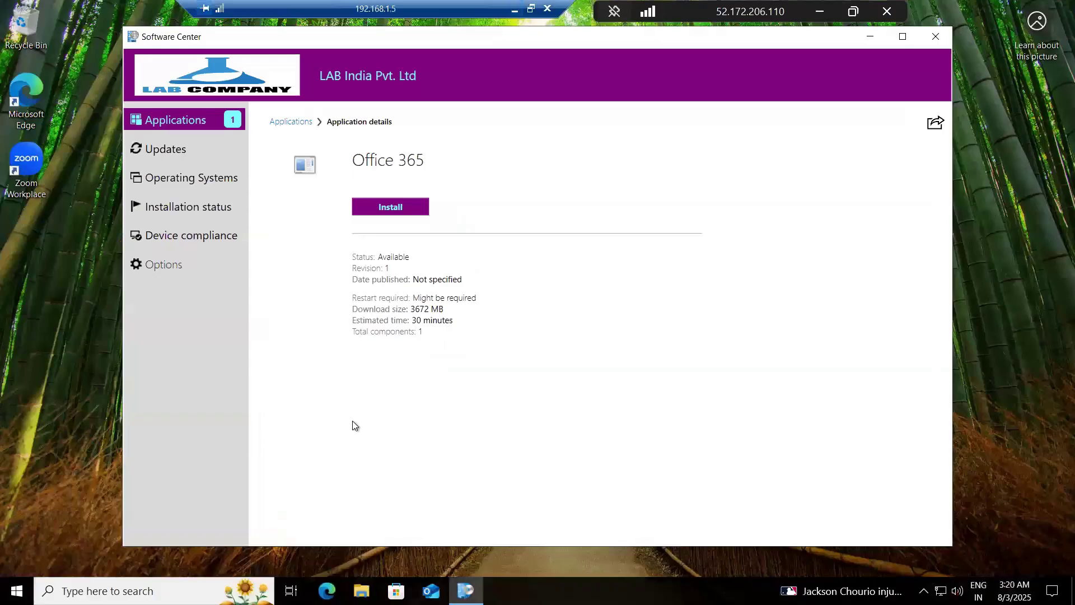
left_click(191, 123)
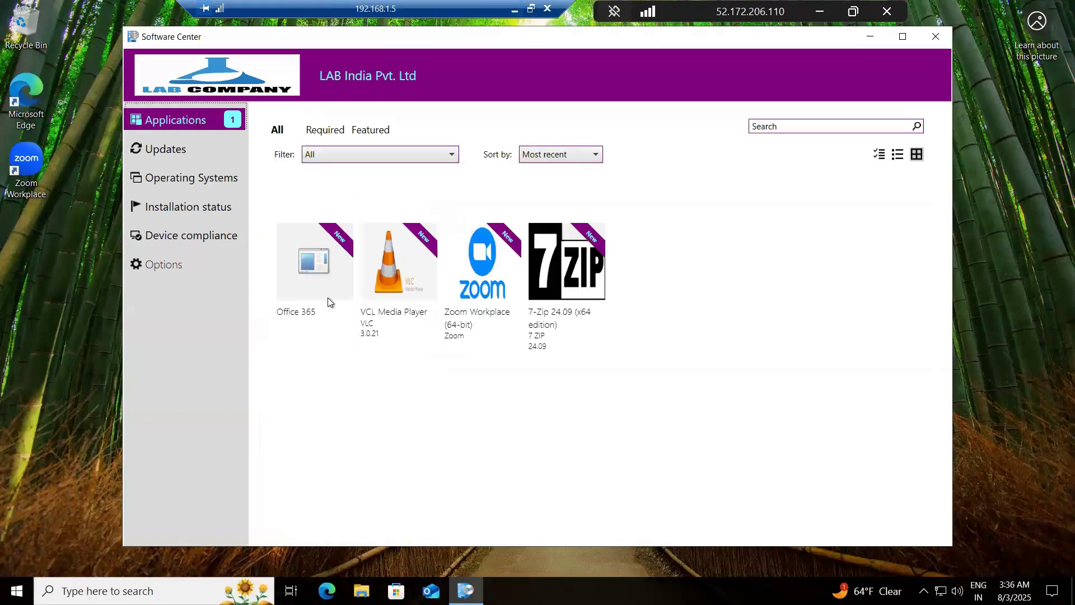
left_click(556, 301)
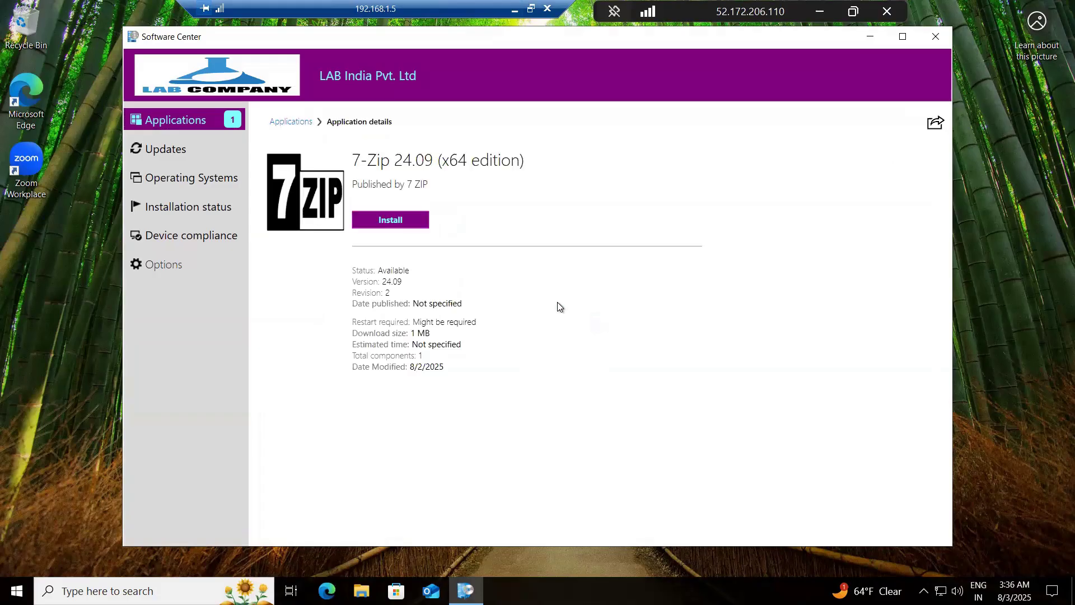
left_click(379, 221)
Step: Return to the site server's configuration item wizard, name the item 7 ZIP CI, and set its type to Windows 10 or later
left_click(819, 9)
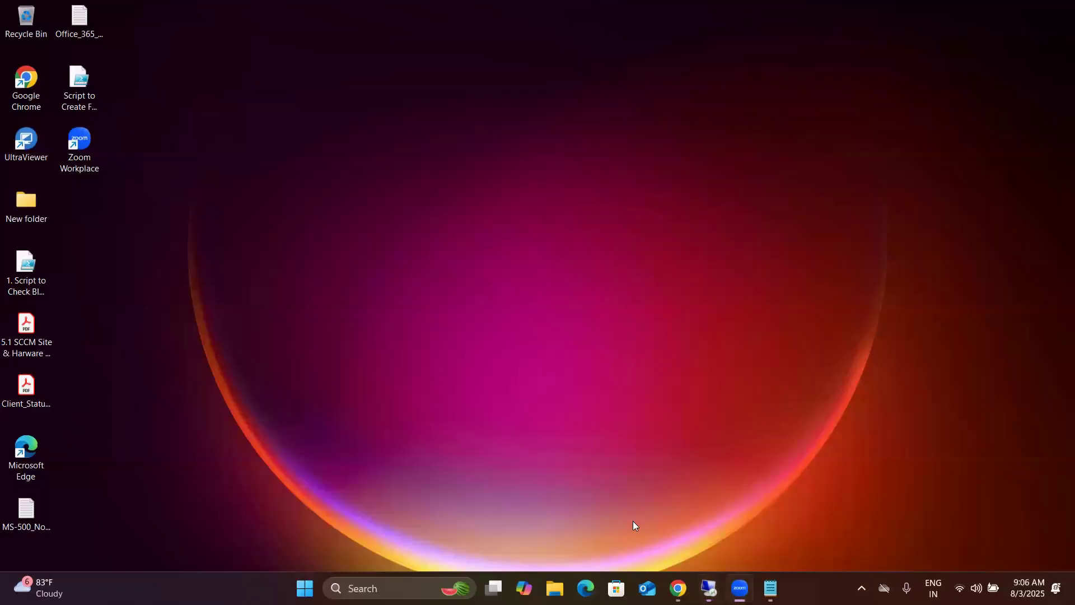
mouse_move(708, 588)
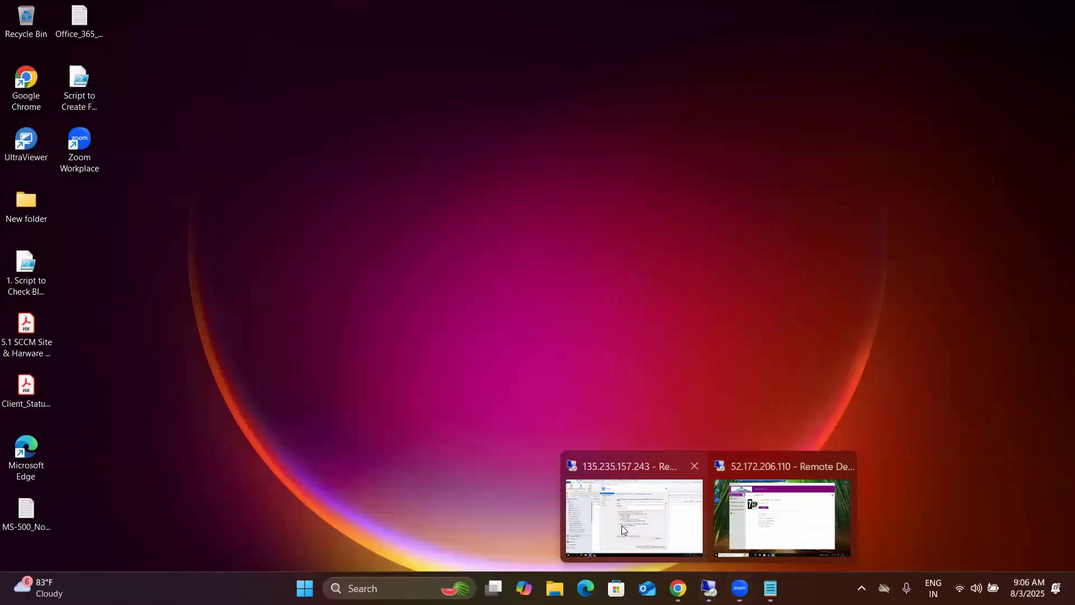
left_click(630, 526)
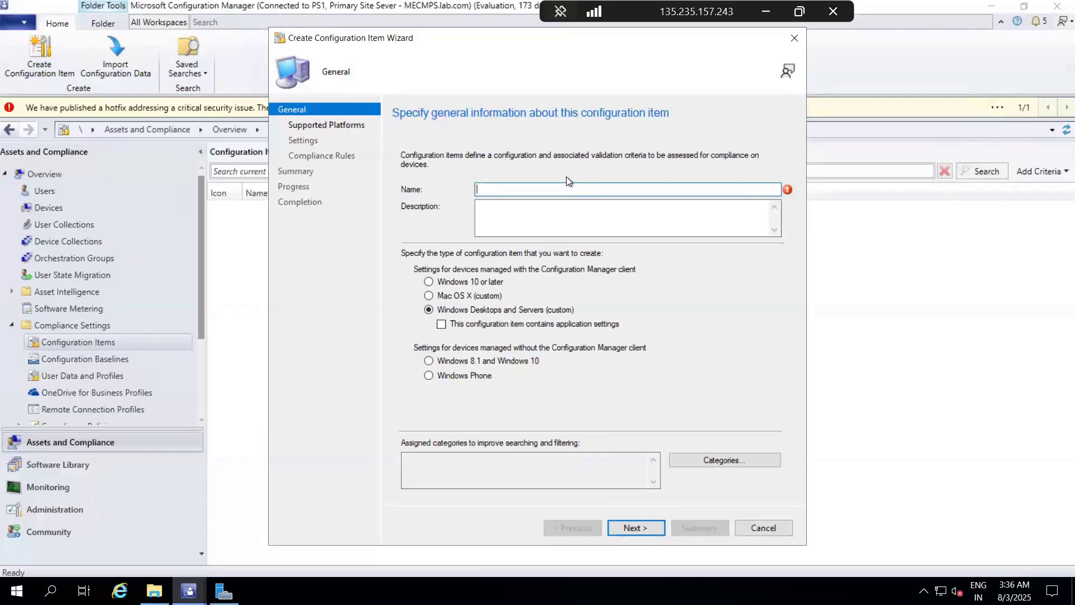
type("7 ")
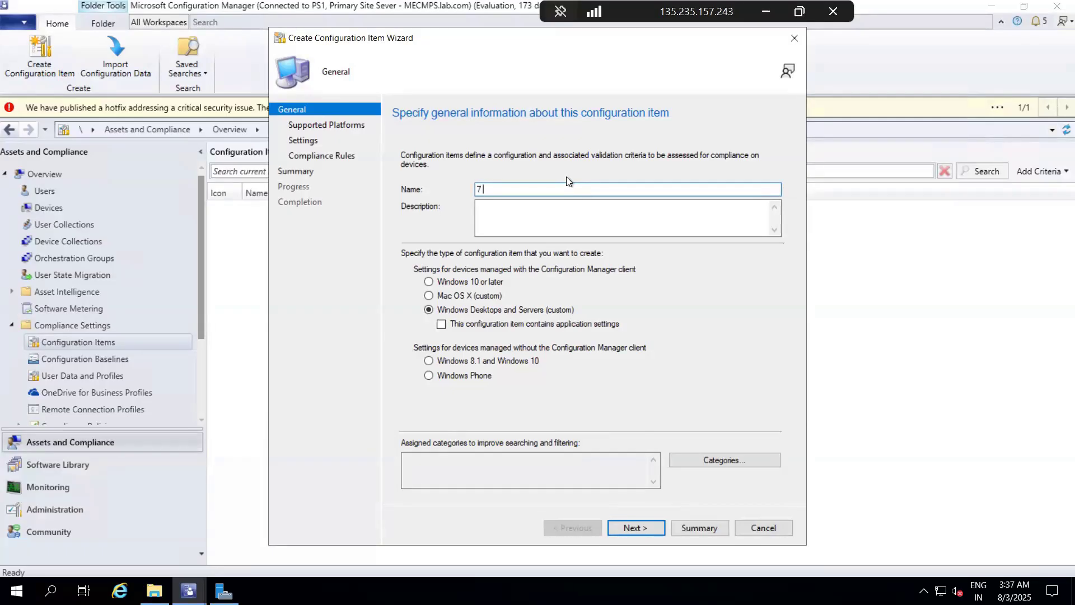
type("ZIP CI")
left_click(433, 285)
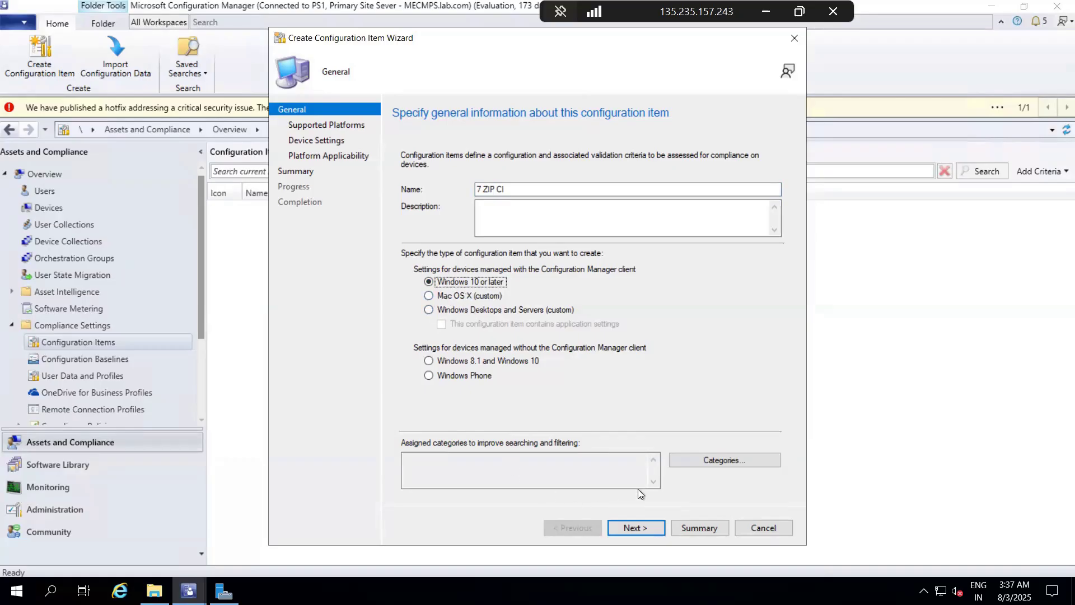
left_click(637, 527)
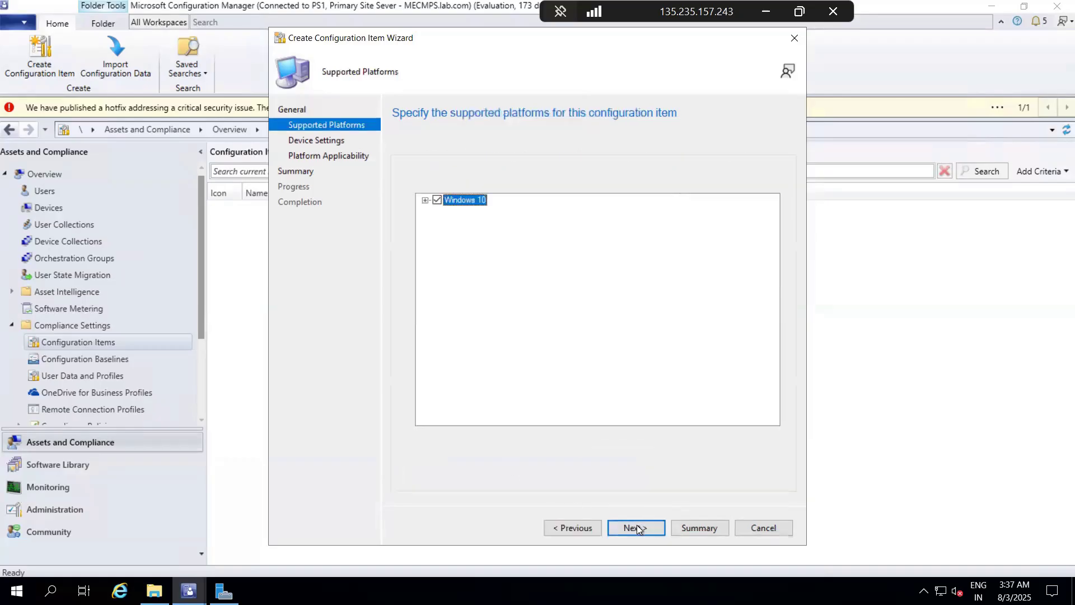
left_click(426, 200)
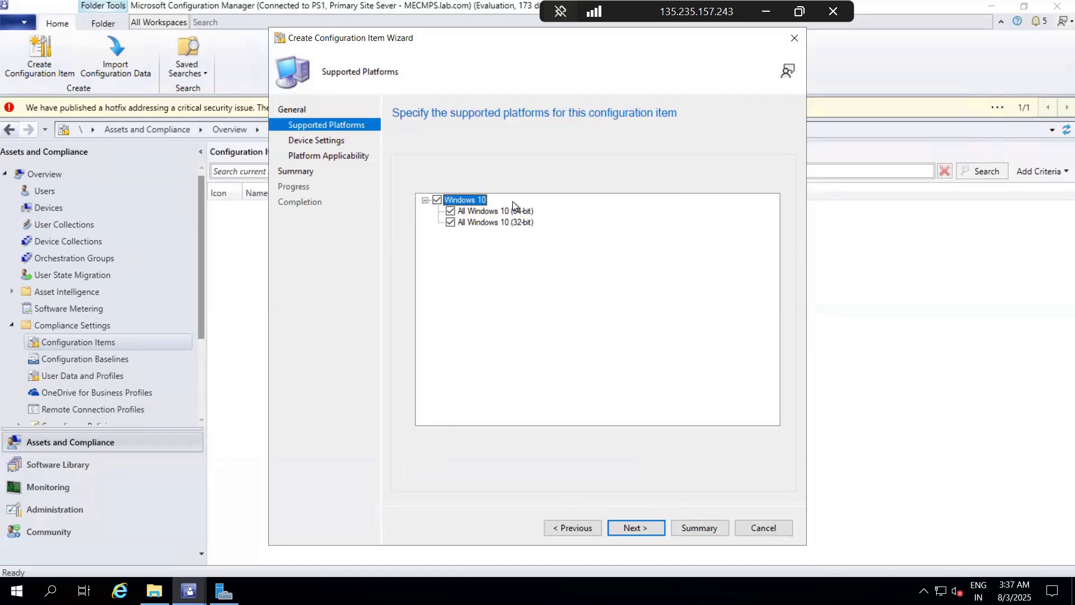
left_click(450, 222)
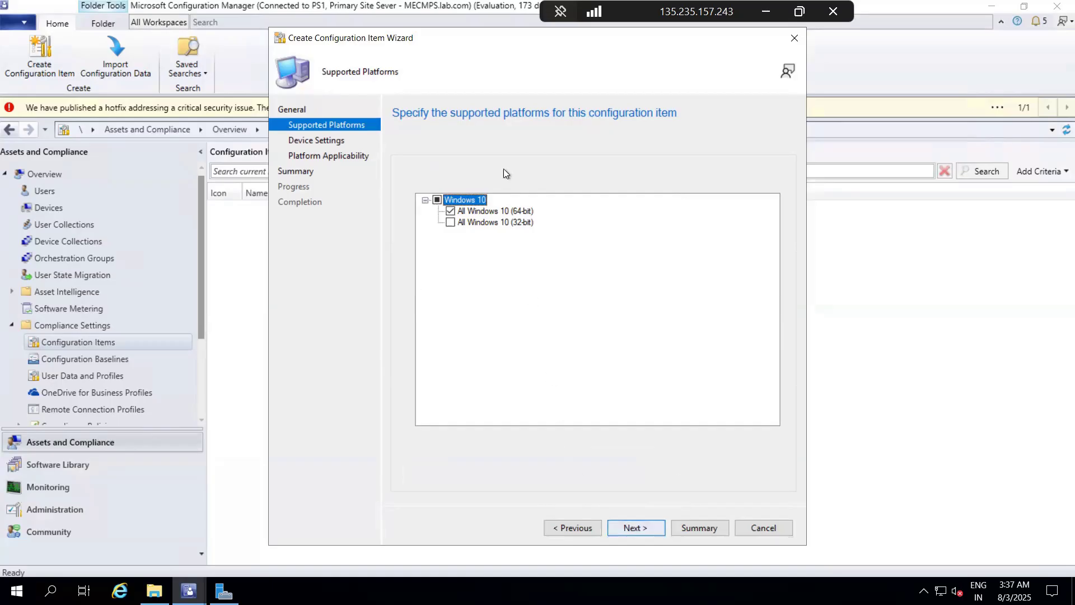
left_click(438, 201)
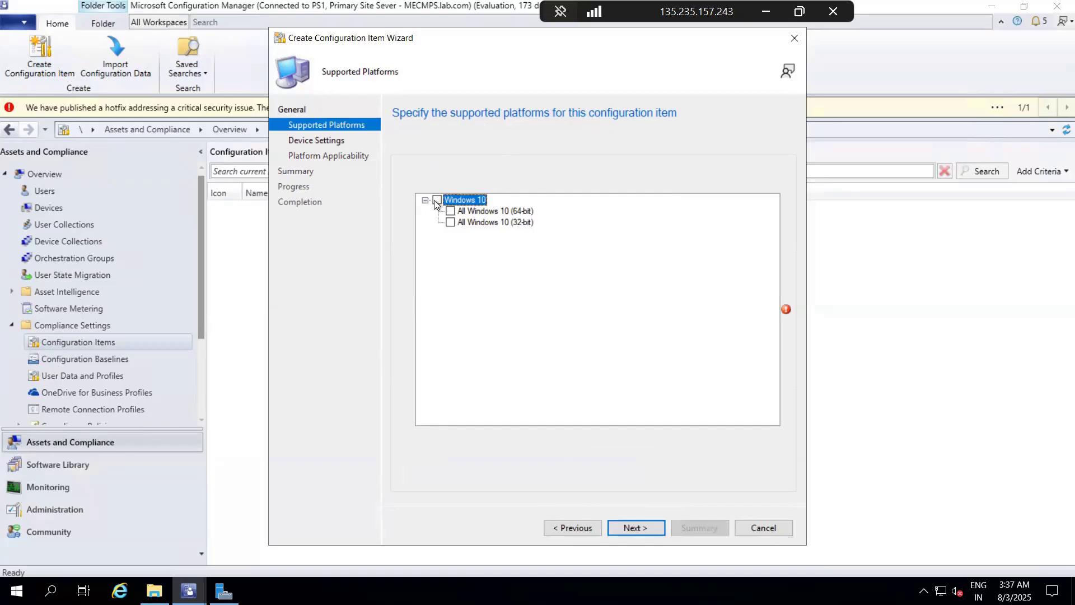
left_click(647, 533)
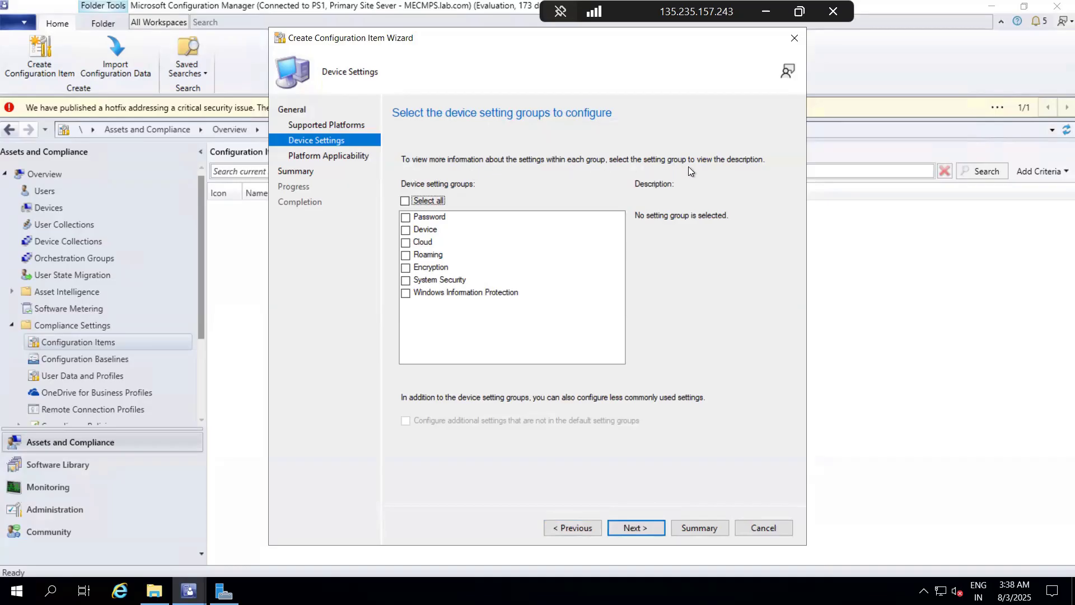
left_click(644, 527)
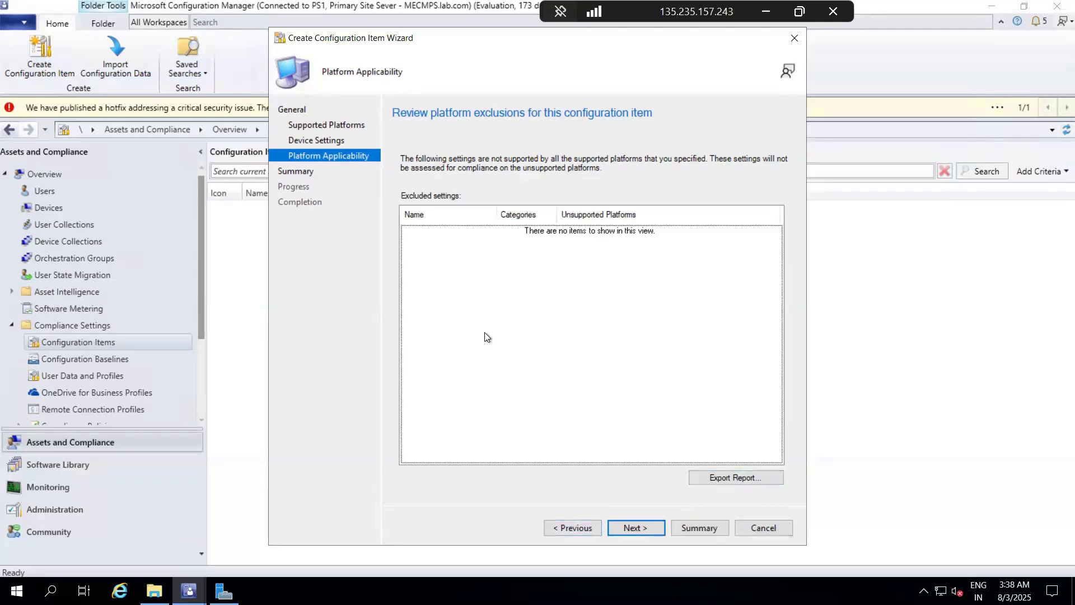
left_click(629, 524)
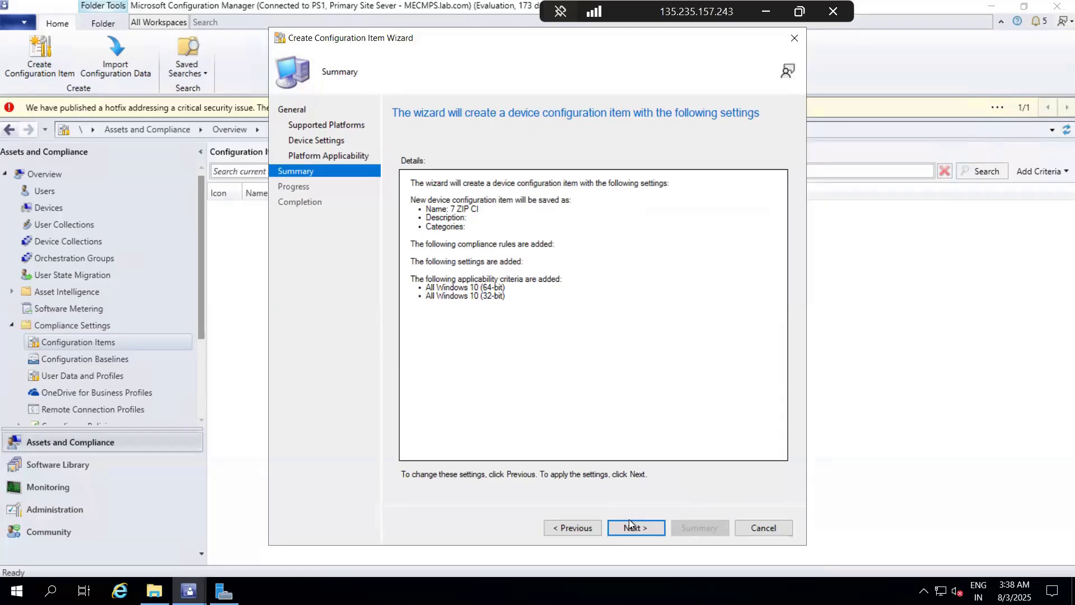
left_click(764, 533)
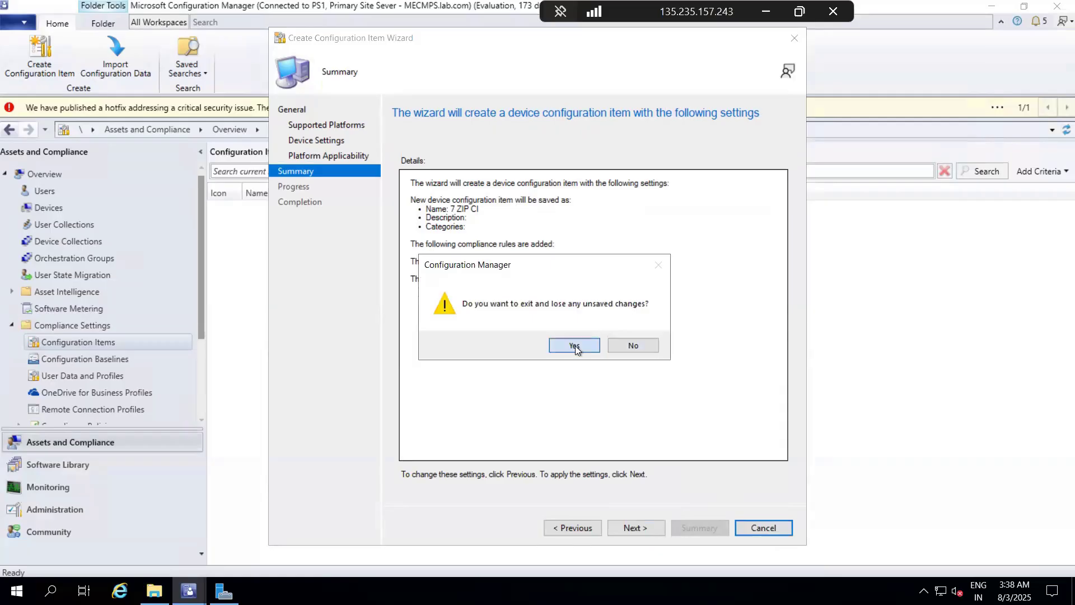
left_click(576, 345)
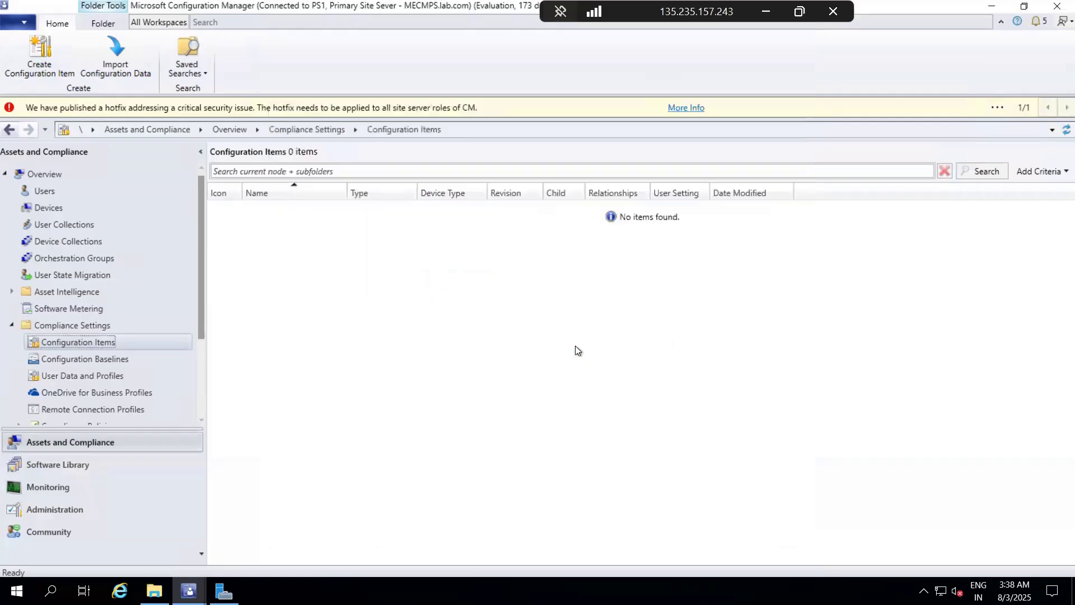
Step: Start a new configuration item named 7 ZIP CI, keeping the Windows Desktops and Servers (custom) type and all supported Windows versions
left_click(80, 360)
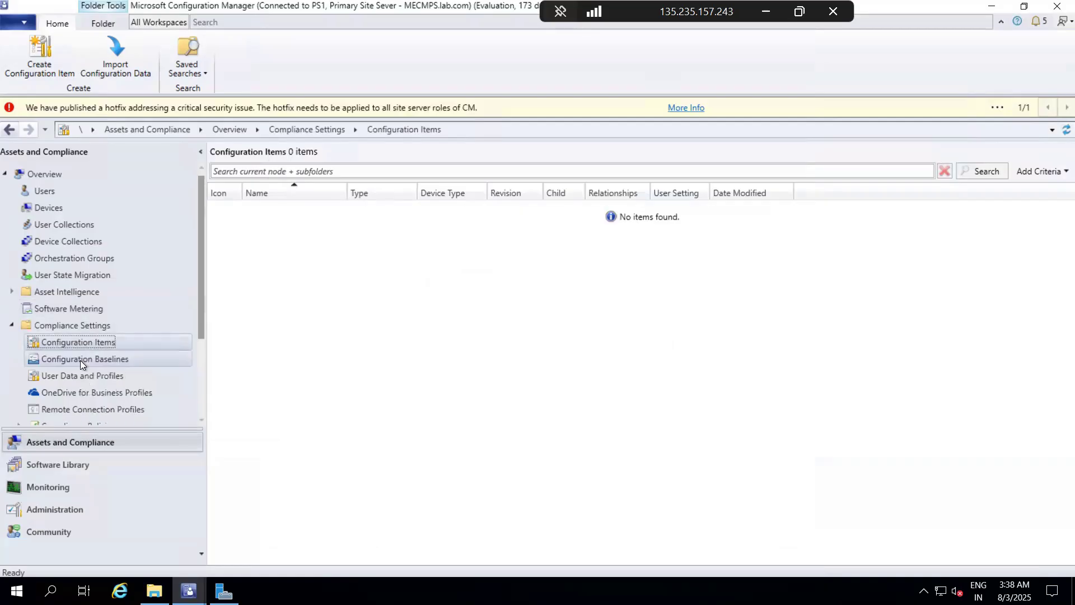
left_click(85, 342)
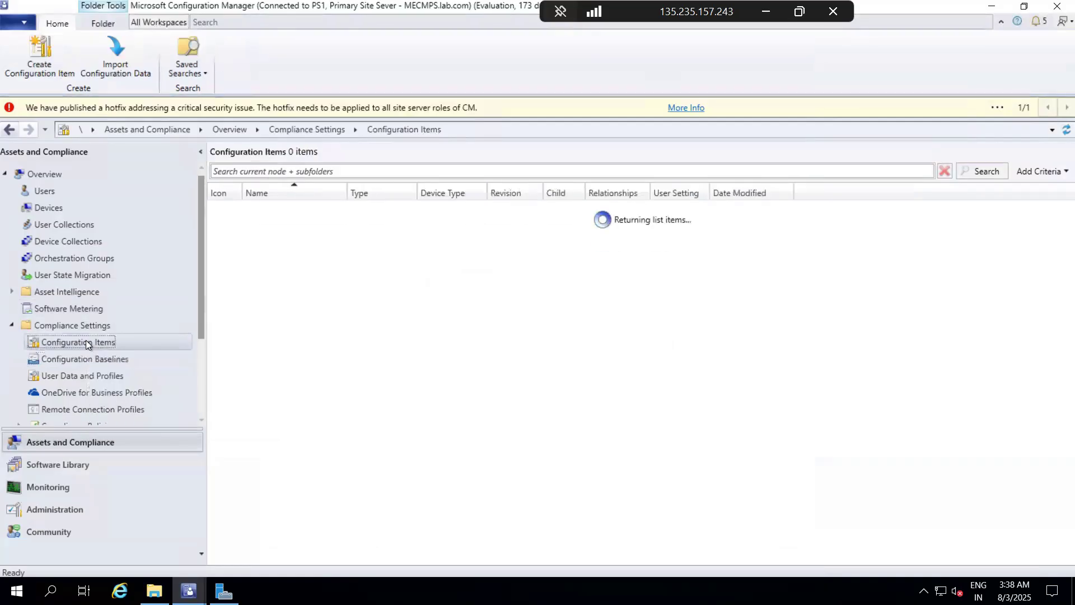
right_click(86, 341)
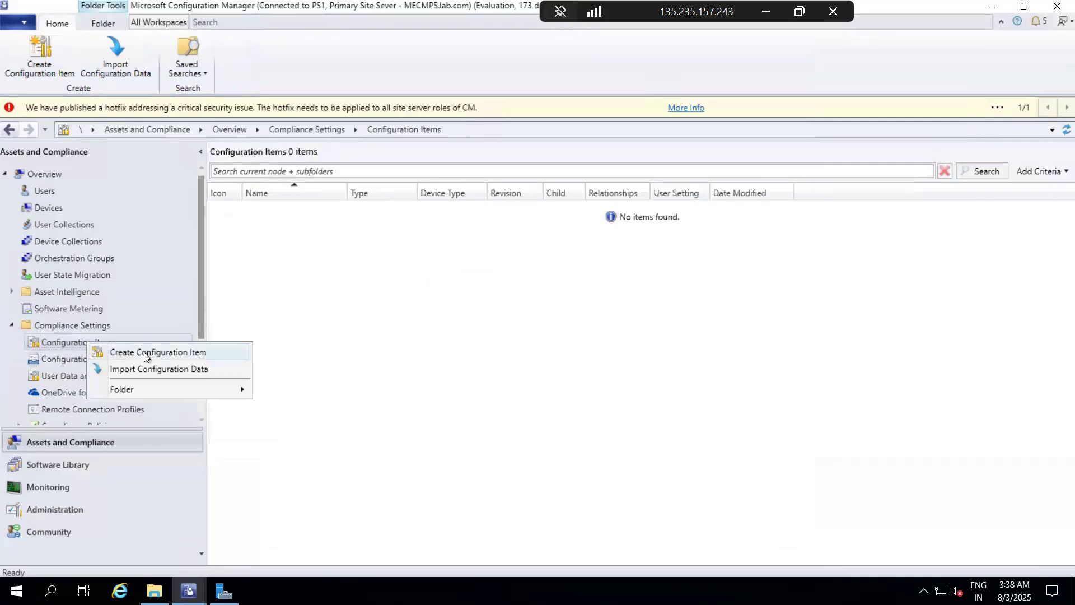
left_click(144, 353)
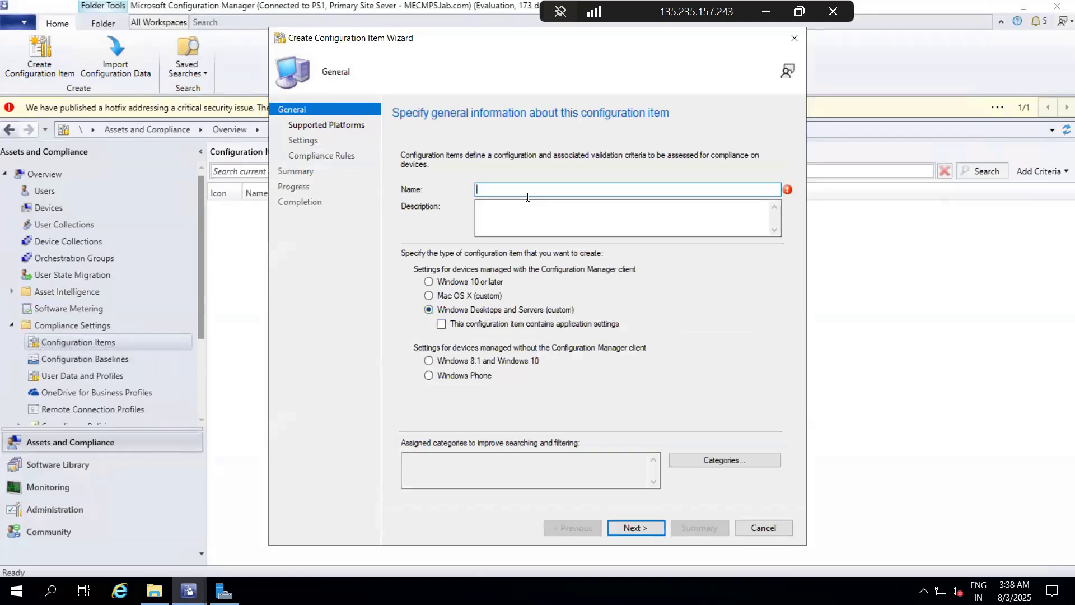
type("7 ZIP")
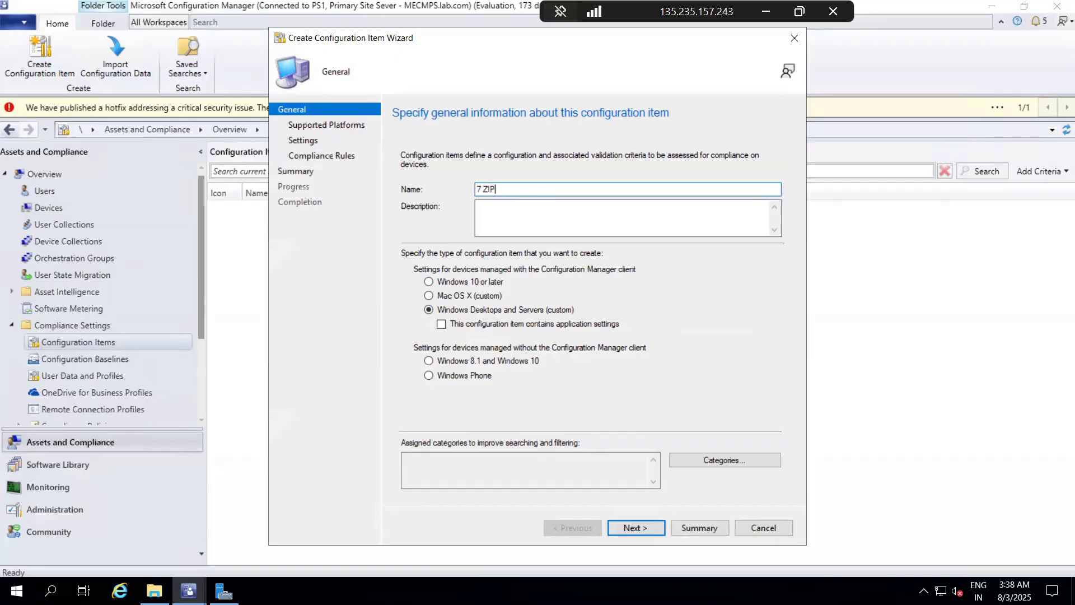
type(" CI")
left_click(644, 525)
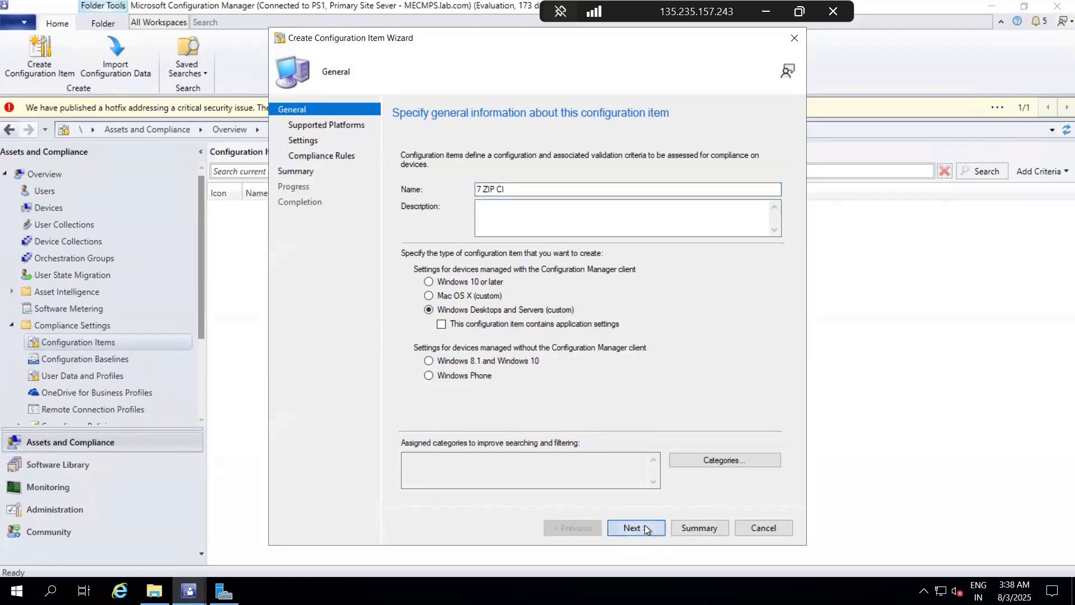
left_click(644, 525)
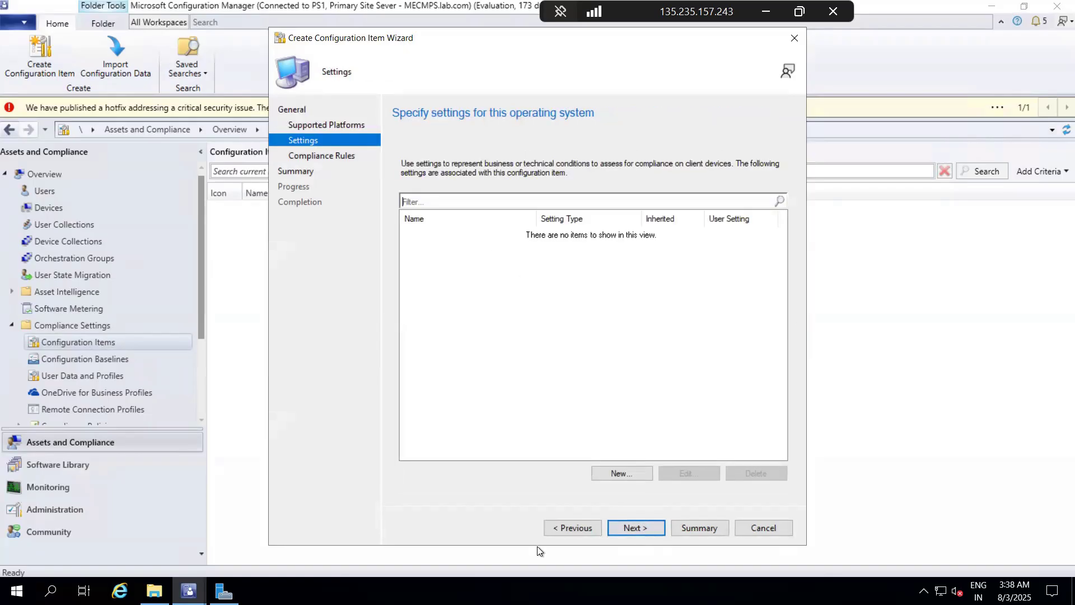
left_click(569, 532)
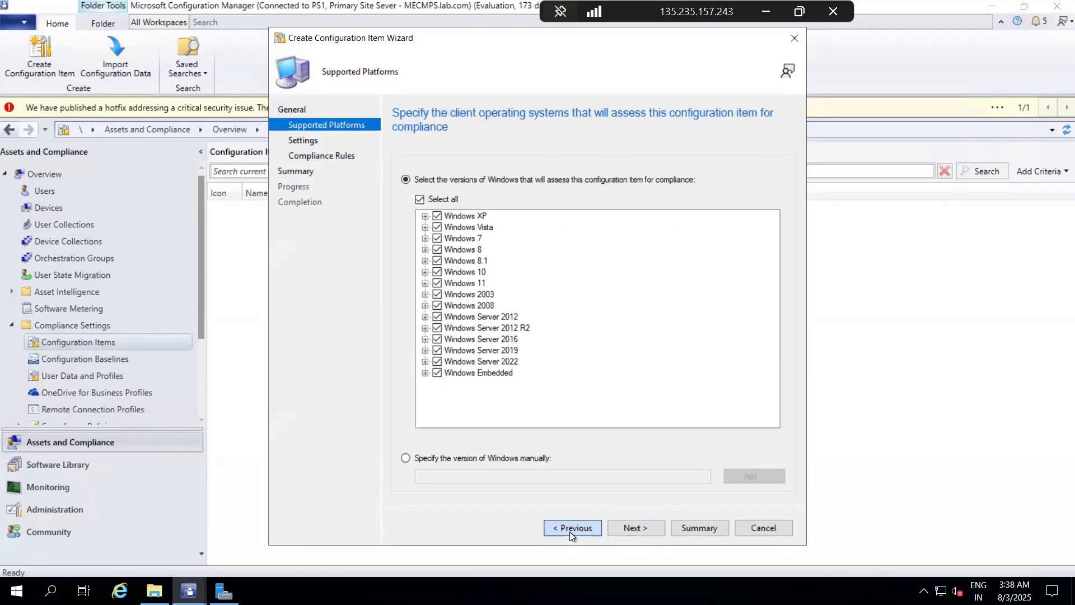
left_click(569, 532)
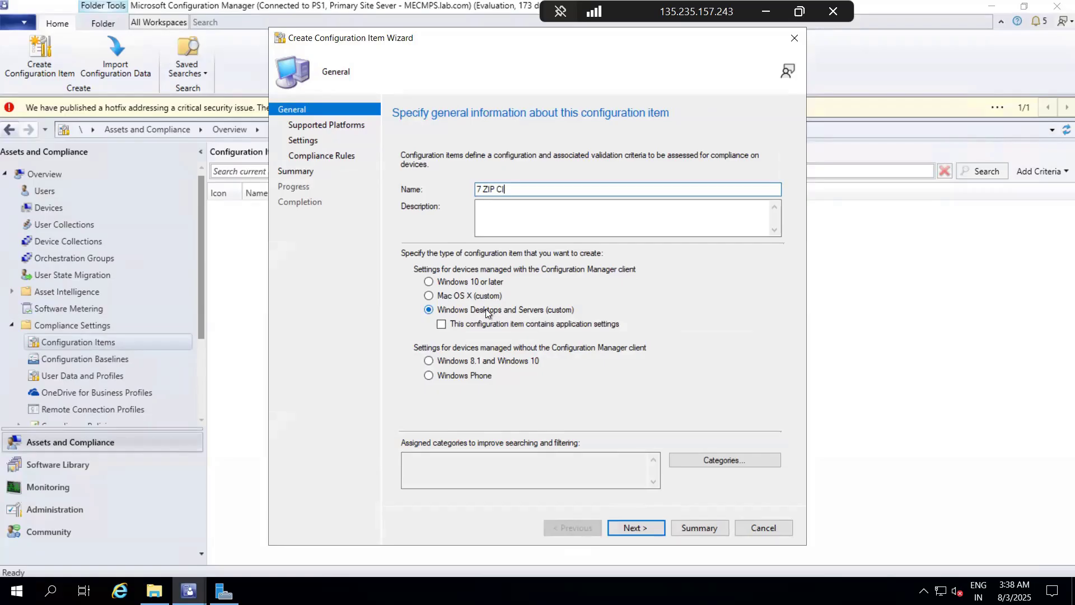
left_click(636, 528)
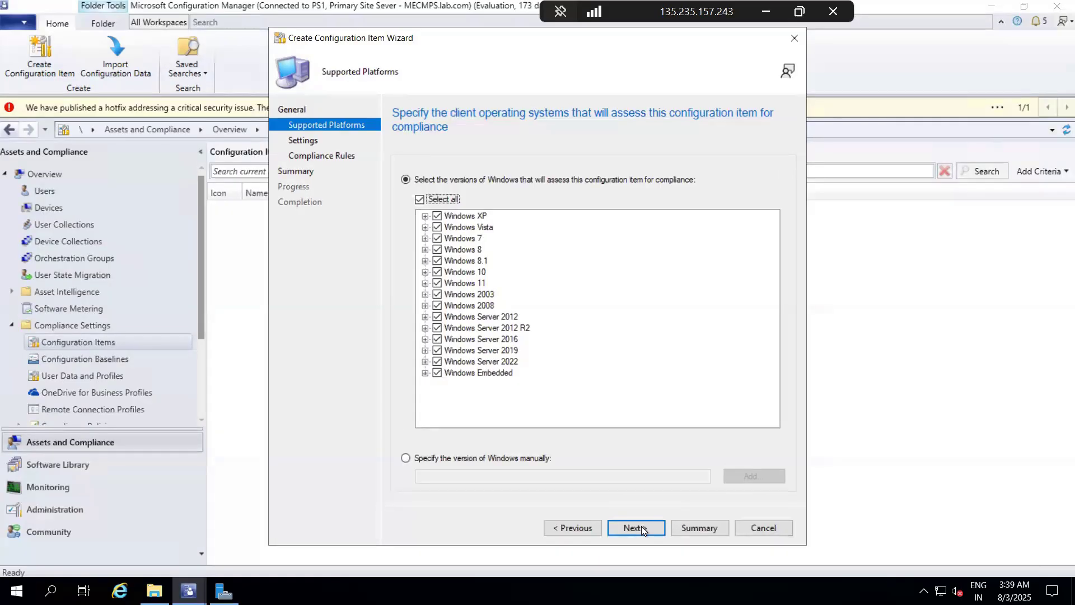
left_click(641, 529)
left_click(626, 473)
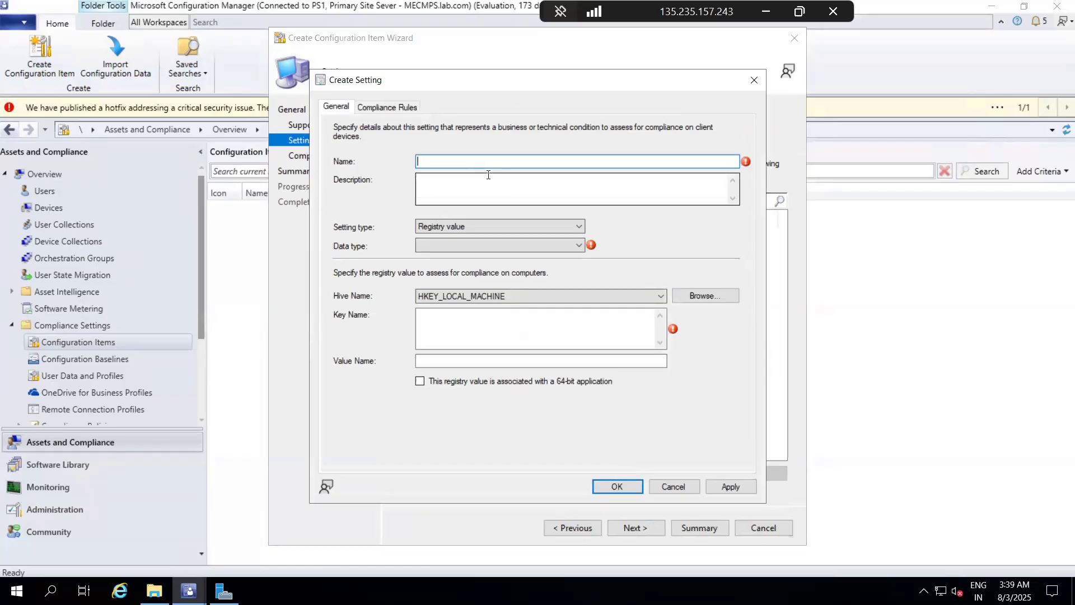
type("Setting")
left_click(461, 227)
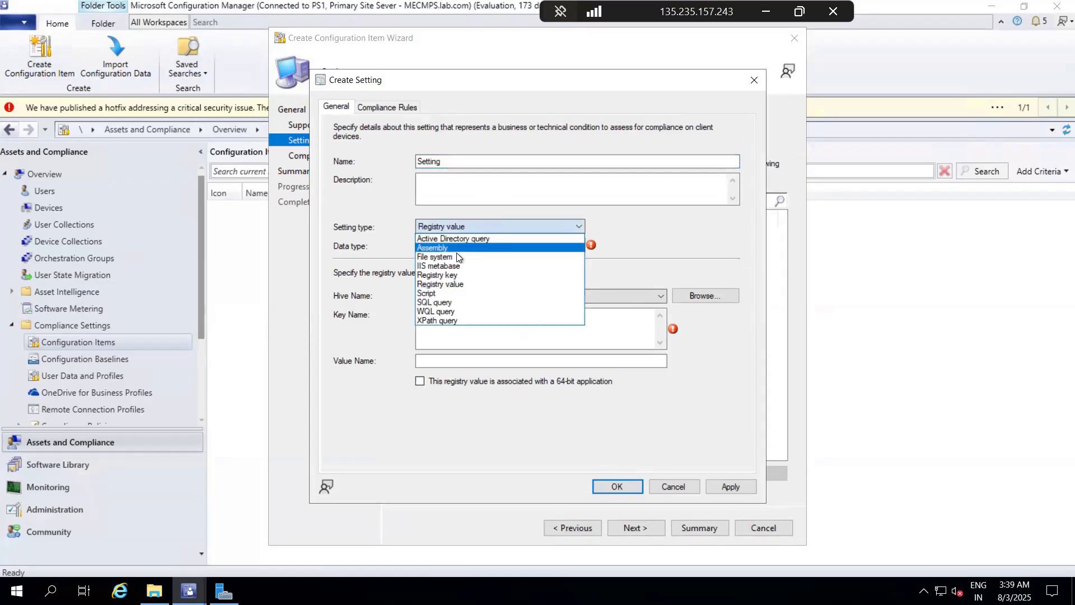
left_click(457, 257)
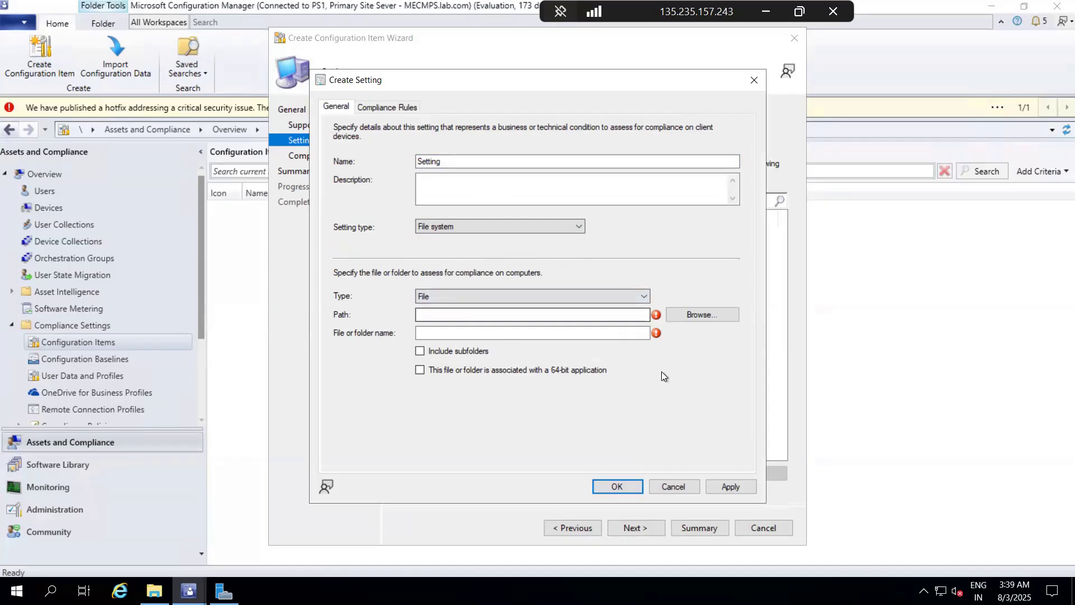
left_click(703, 318)
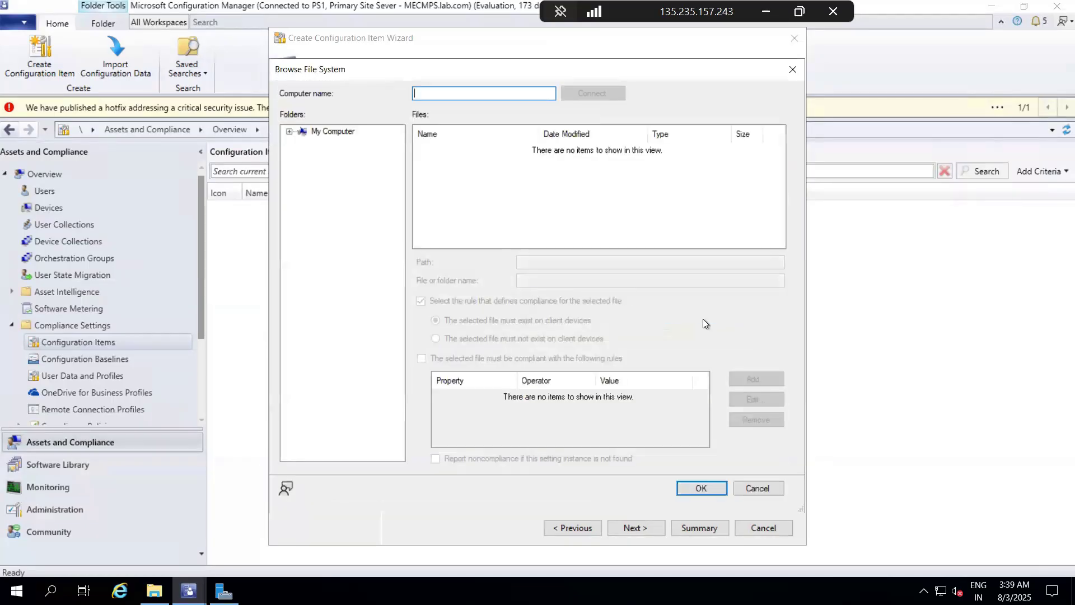
left_click(289, 132)
left_click(303, 143)
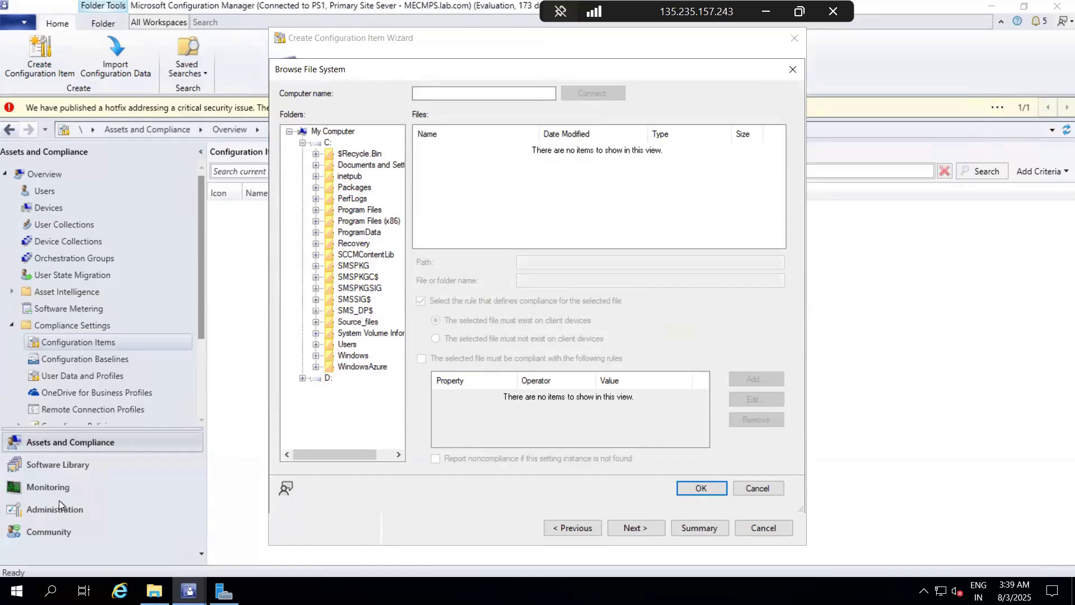
Step: Check which applications Software Center offers on the site server, and minimize its window
left_click(17, 590)
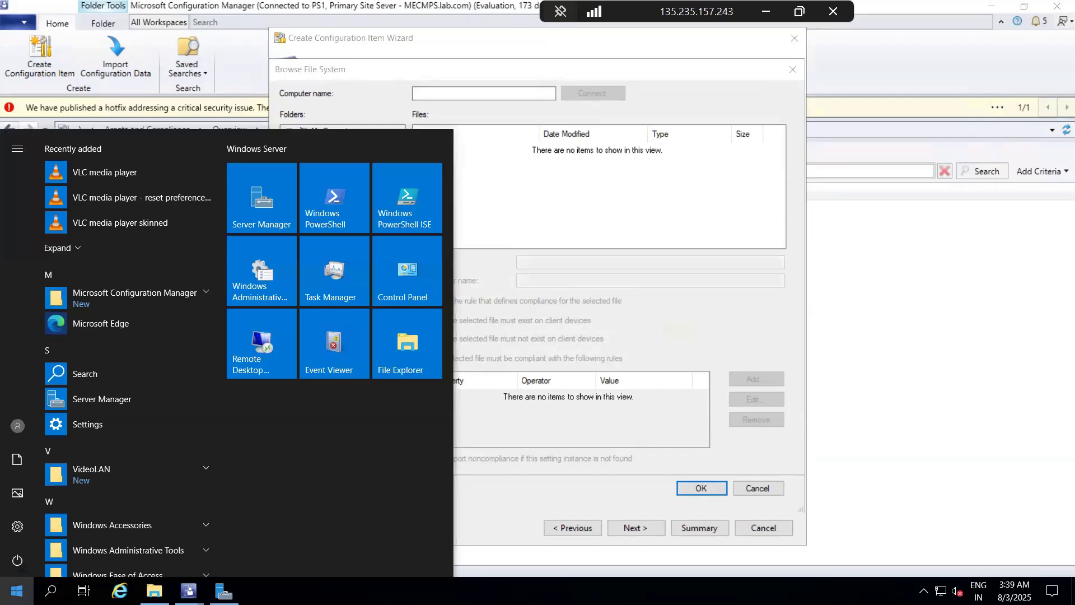
type("sof")
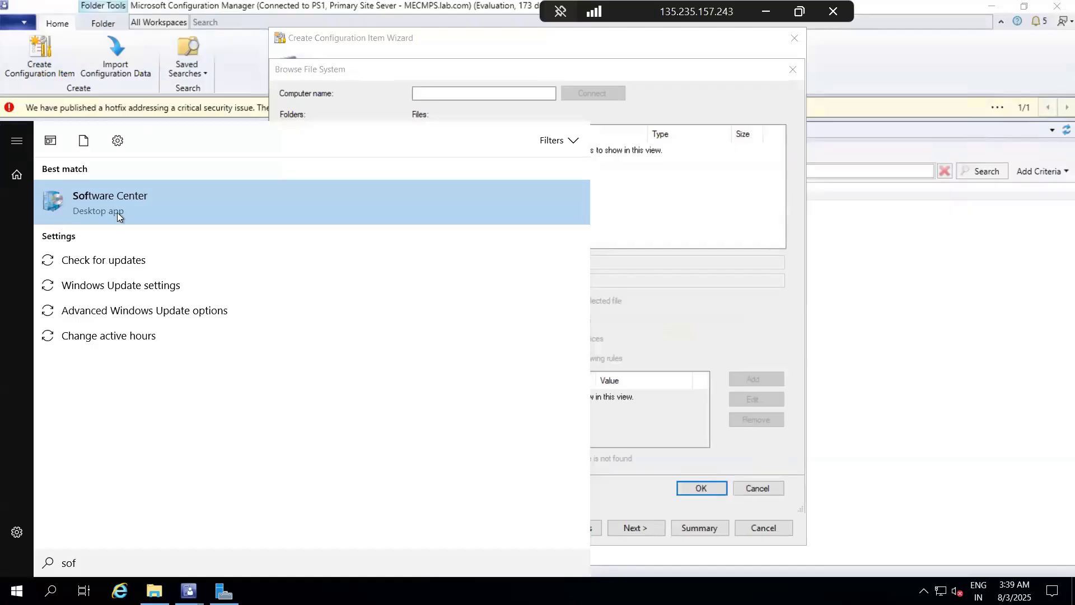
left_click(116, 213)
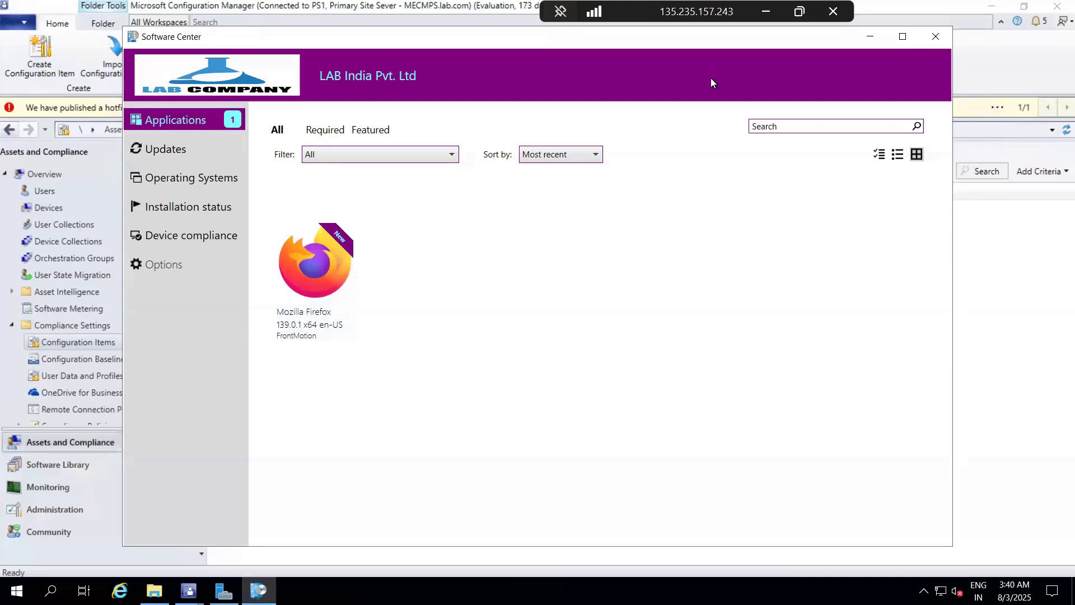
left_click(869, 39)
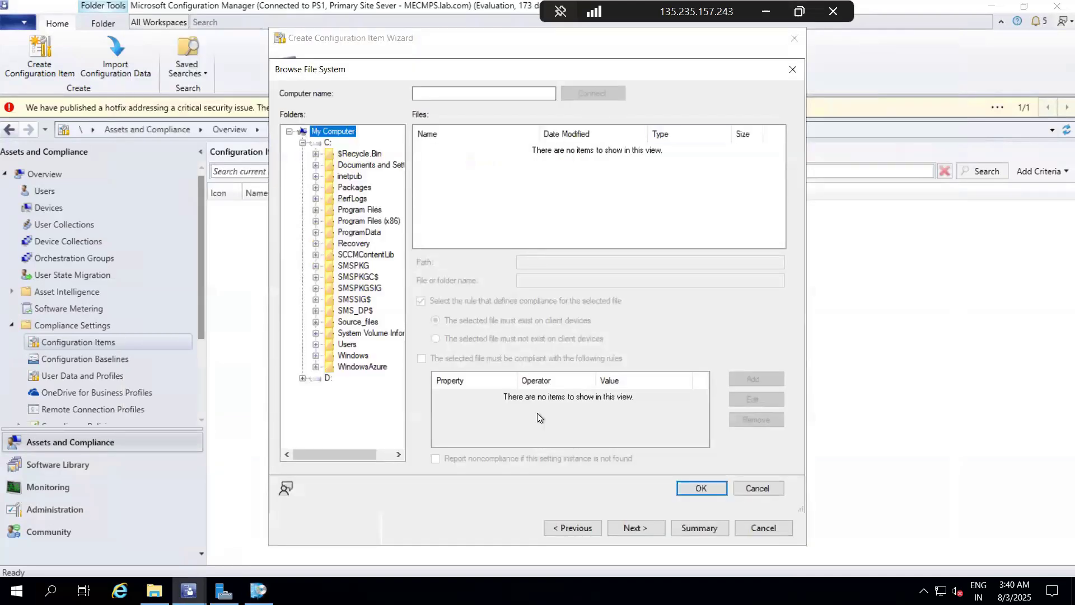
left_click(757, 489)
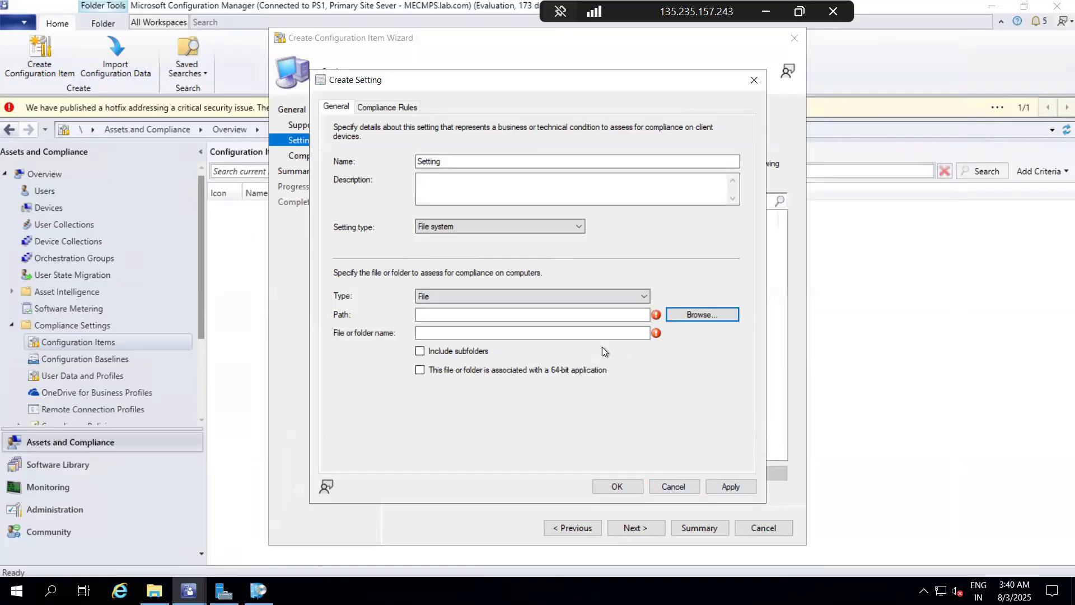
left_click(693, 315)
left_click_drag(455, 85, 537, 97)
left_click(799, 326)
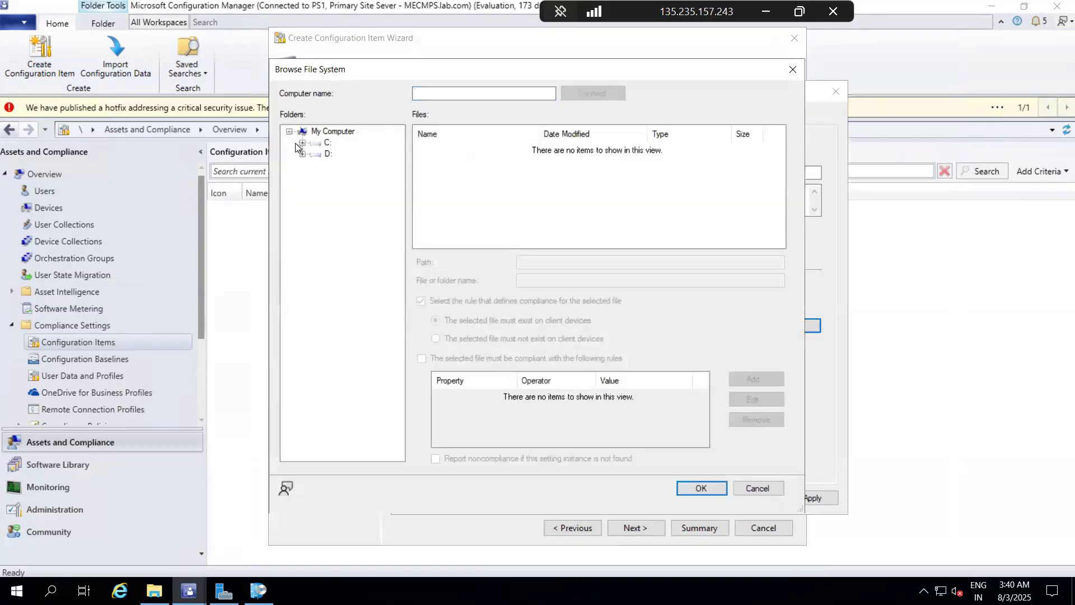
left_click(301, 143)
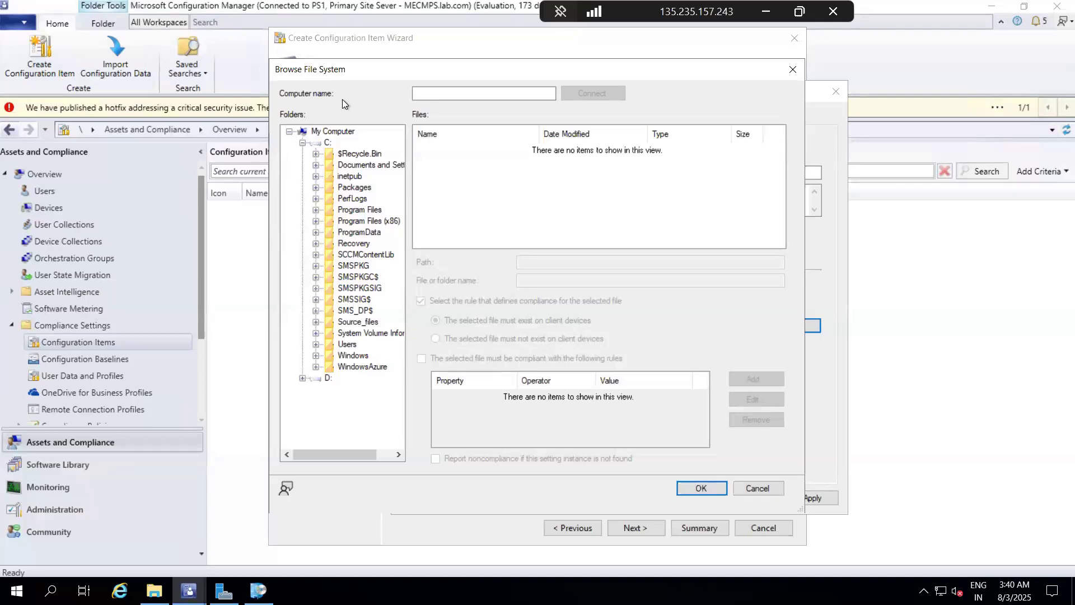
left_click(316, 222)
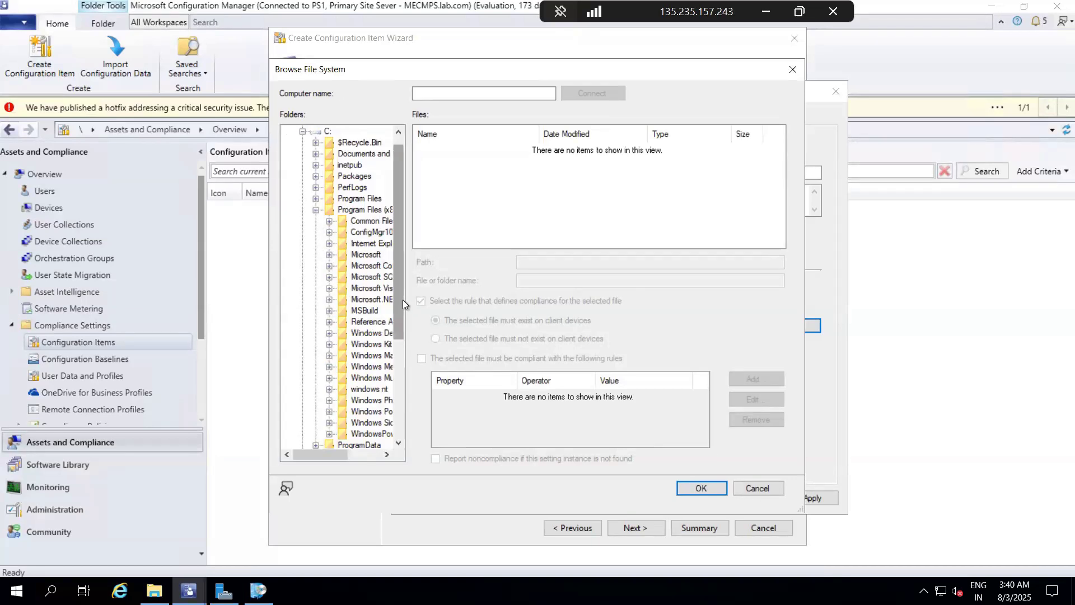
left_click_drag(402, 300, 402, 305)
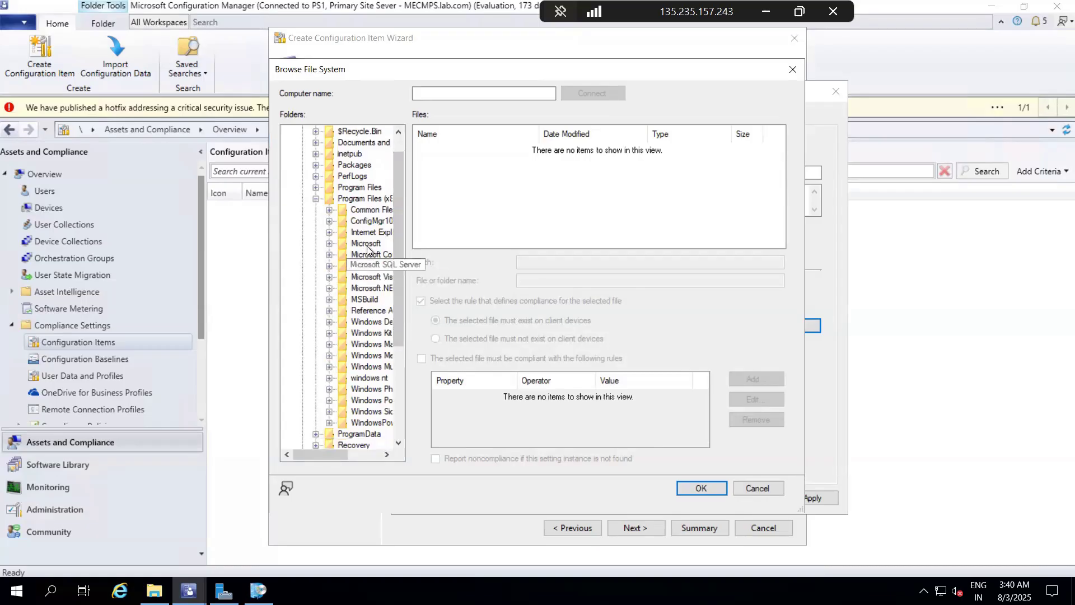
left_click(315, 202)
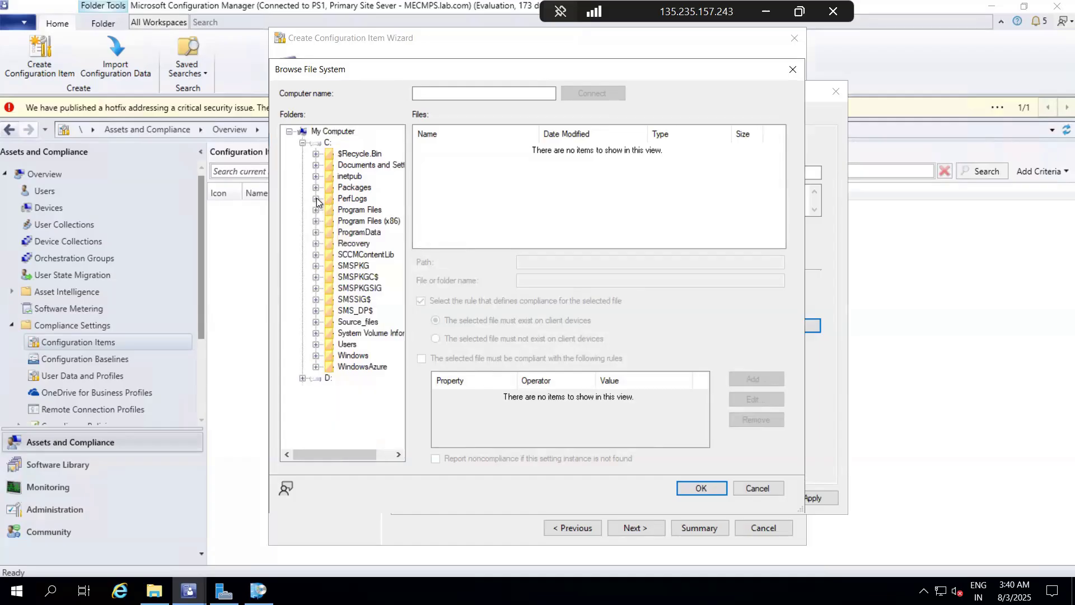
left_click(315, 211)
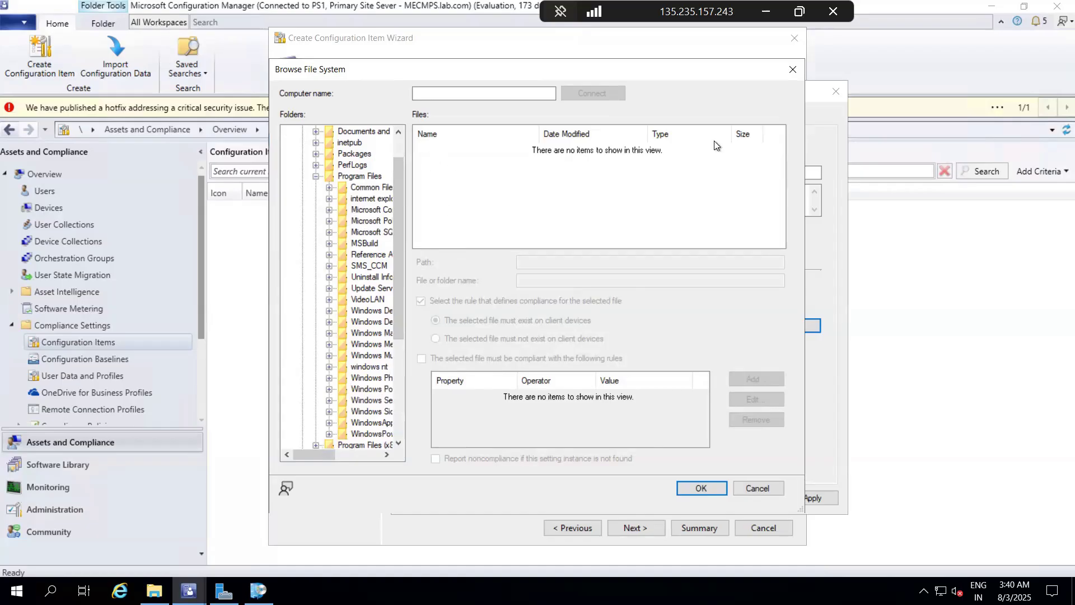
left_click(794, 68)
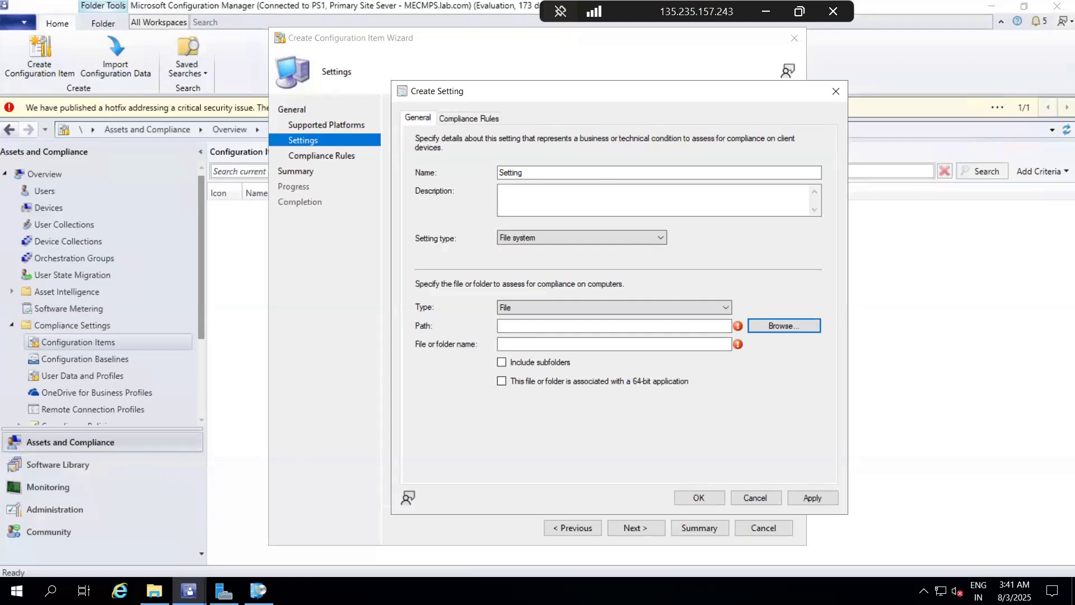
left_click(834, 91)
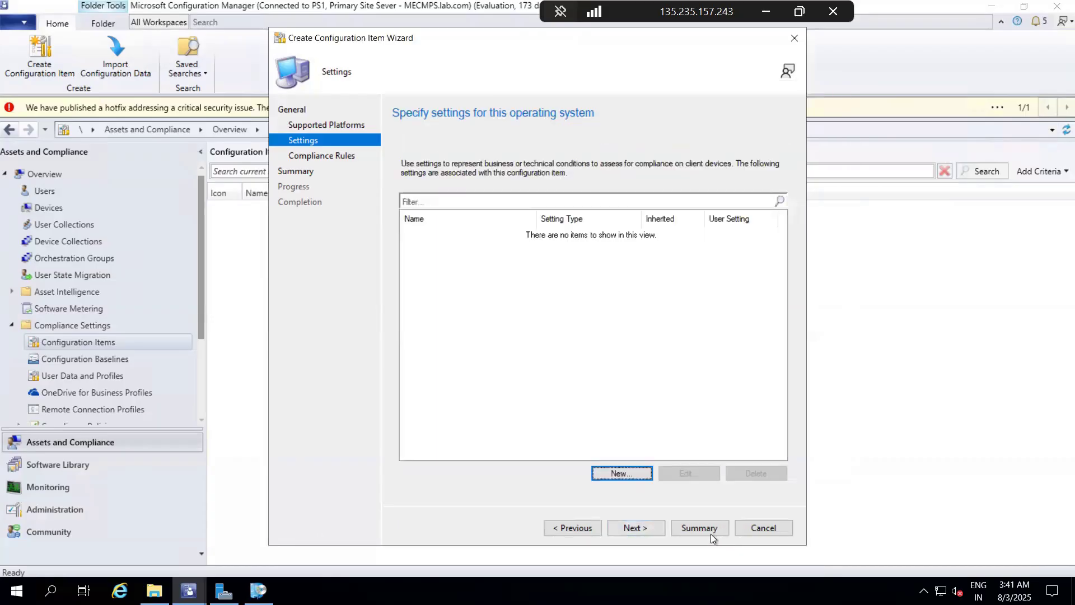
Step: Discard the unfinished configuration item and start a deployment of the 7-Zip 24.09 (x64 edition) application from the Software Library
left_click(760, 530)
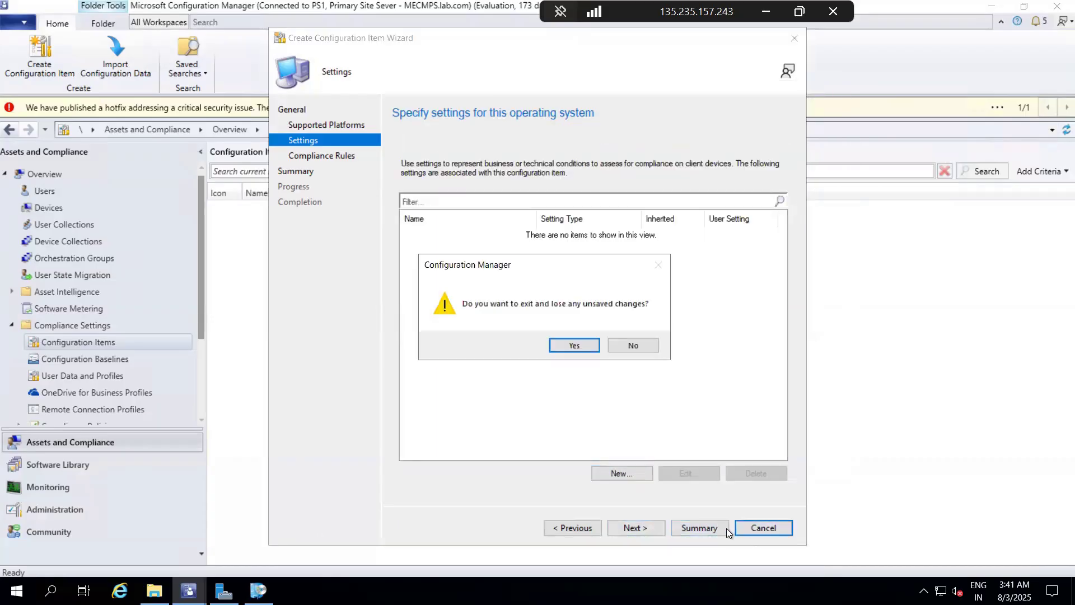
left_click(582, 348)
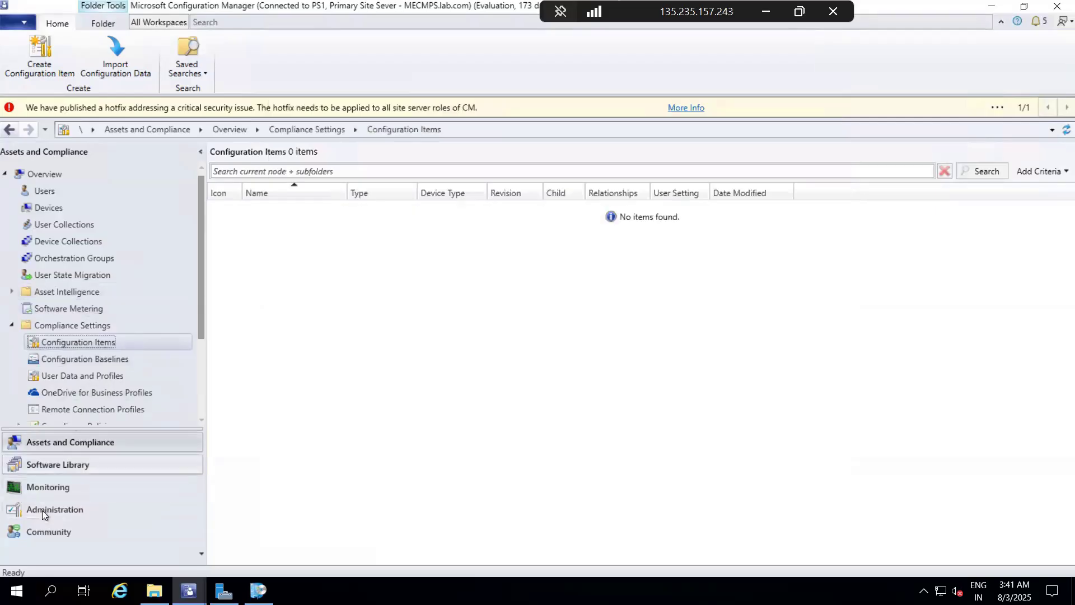
left_click(65, 463)
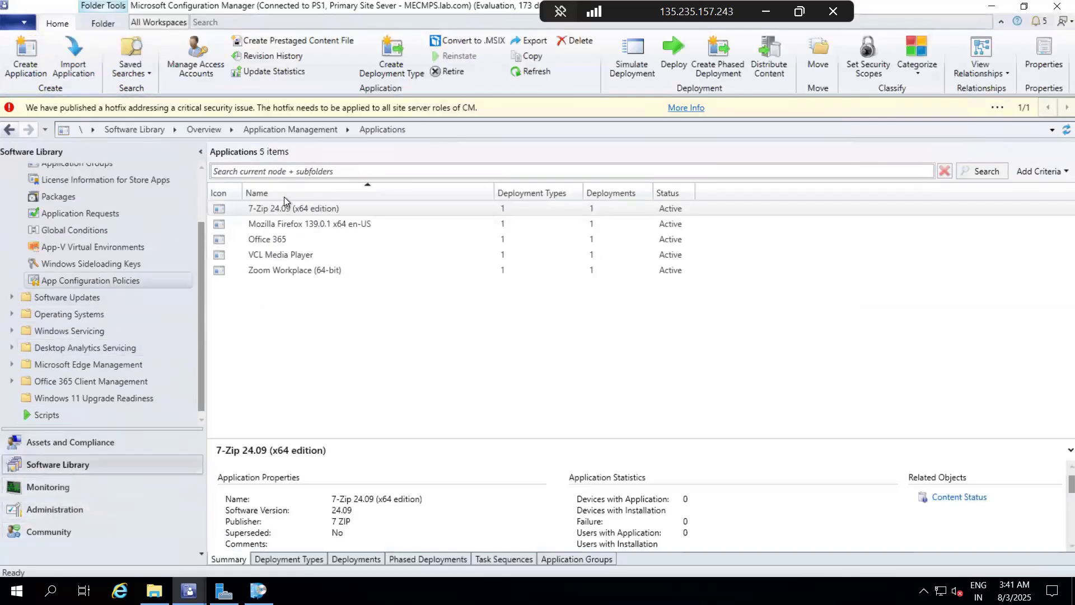
left_click(280, 210)
right_click(280, 211)
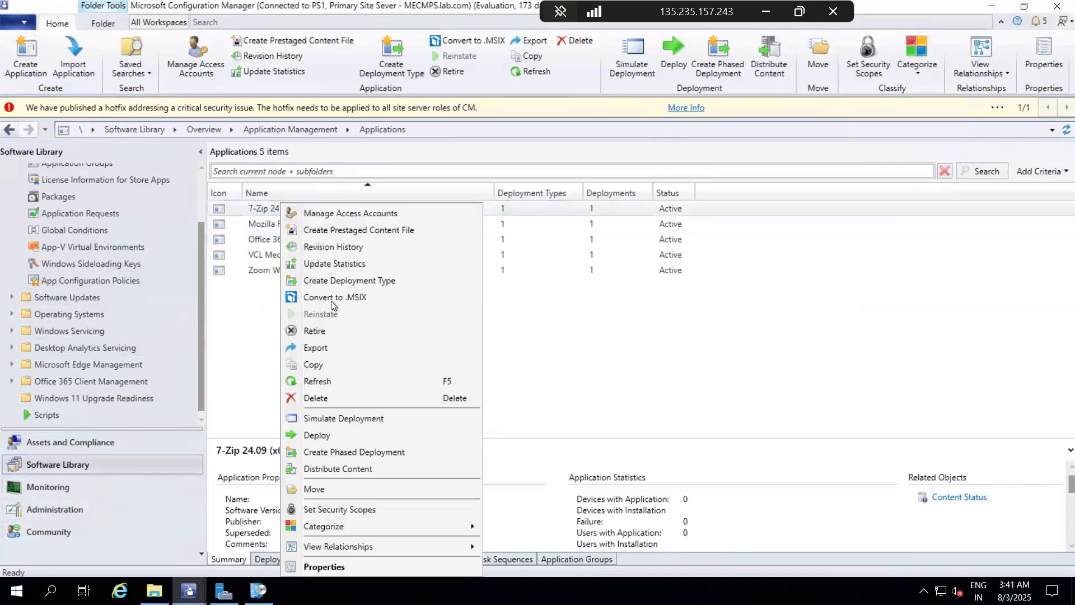
left_click(324, 434)
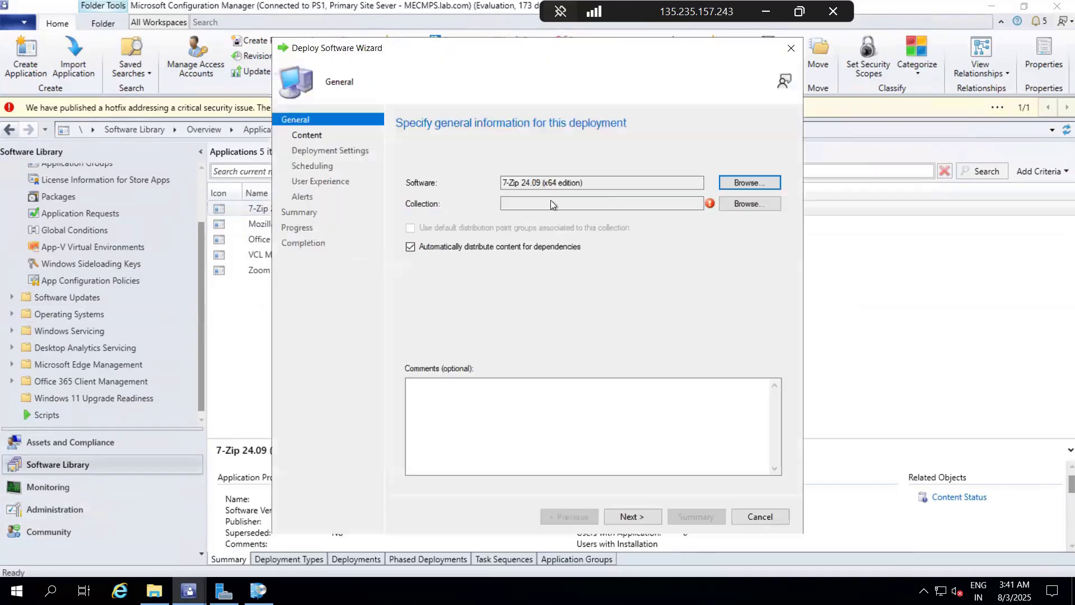
Step: Target the 7-Zip deployment at the Server 2019 Collection device collection
left_click(737, 207)
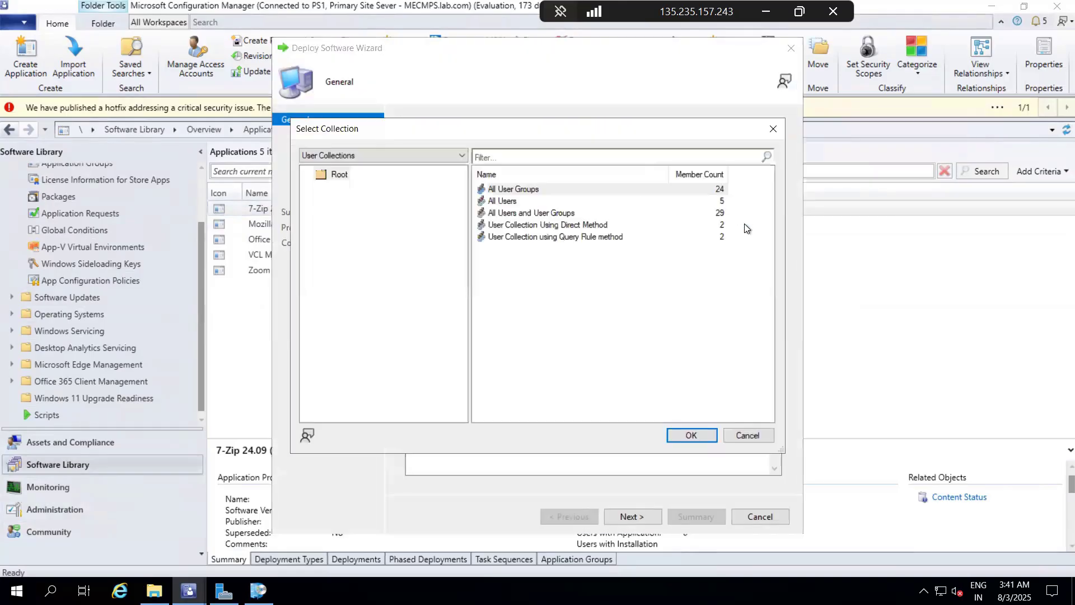
left_click(371, 155)
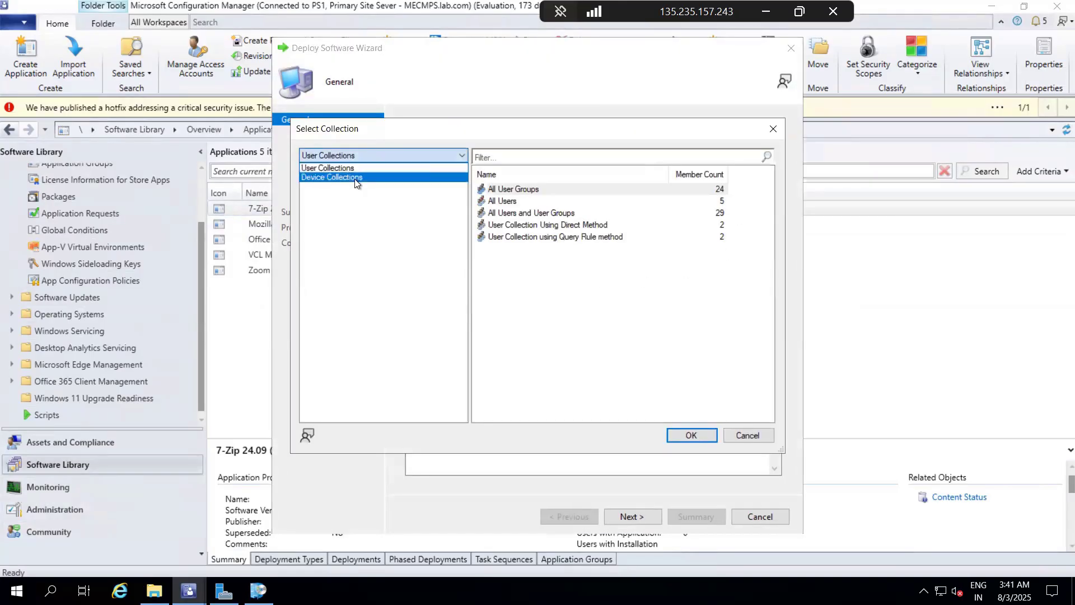
left_click(357, 176)
left_click(529, 286)
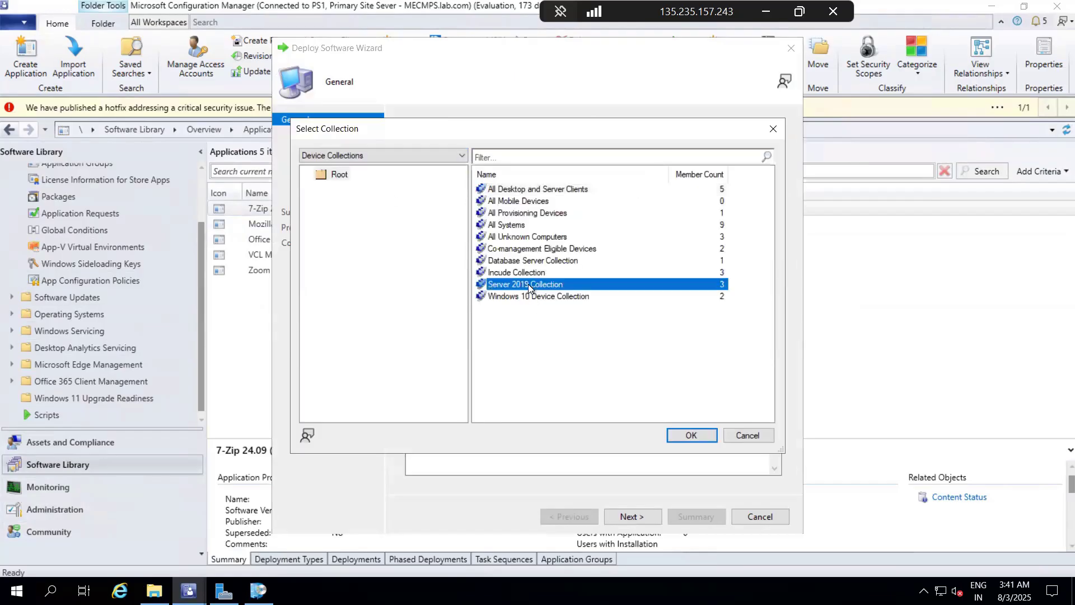
left_click(678, 437)
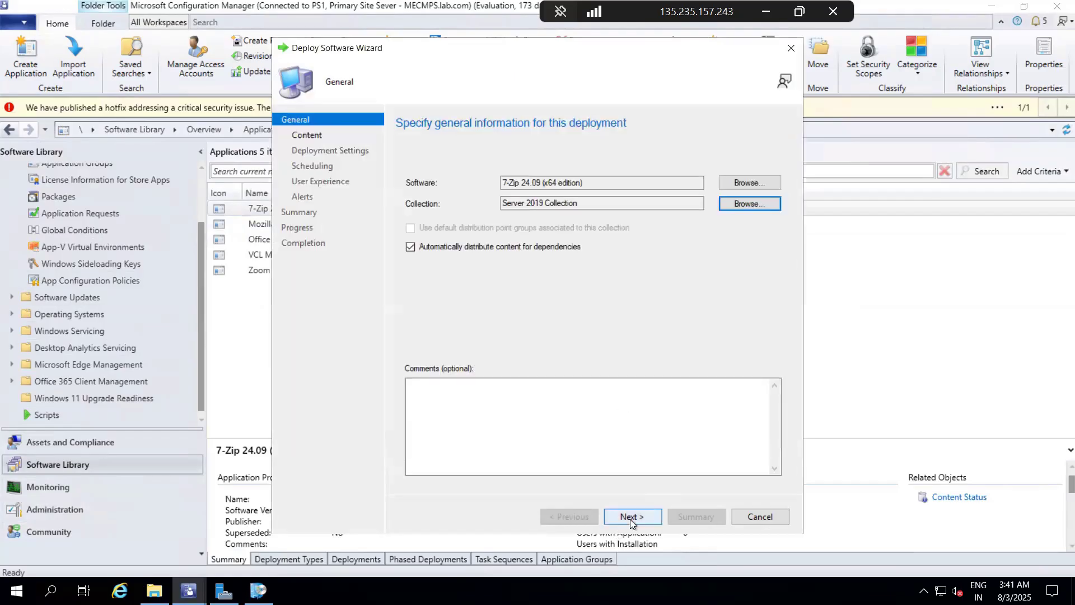
Step: Complete the 7-Zip deployment with the Install action, Available purpose, and default content, scheduling, user experience and alert settings
left_click(632, 518)
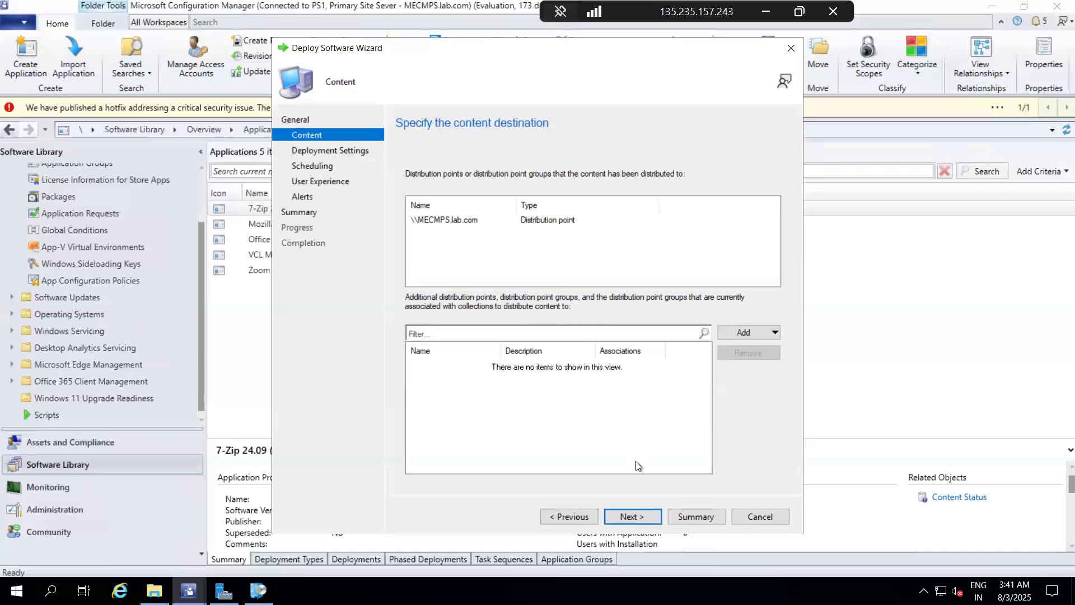
left_click(641, 517)
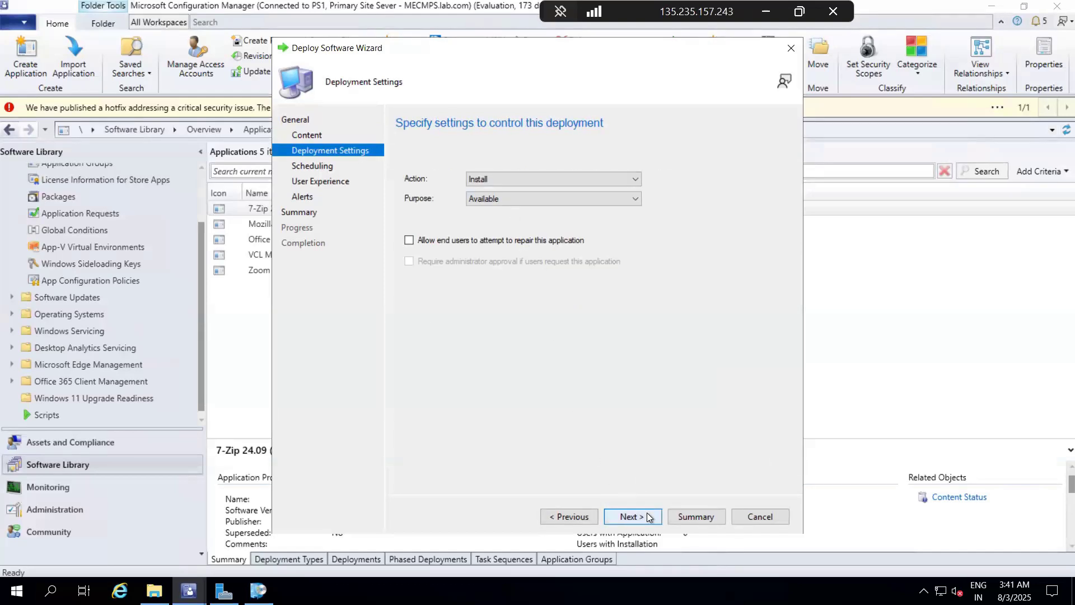
left_click(649, 517)
left_click(648, 517)
left_click(649, 516)
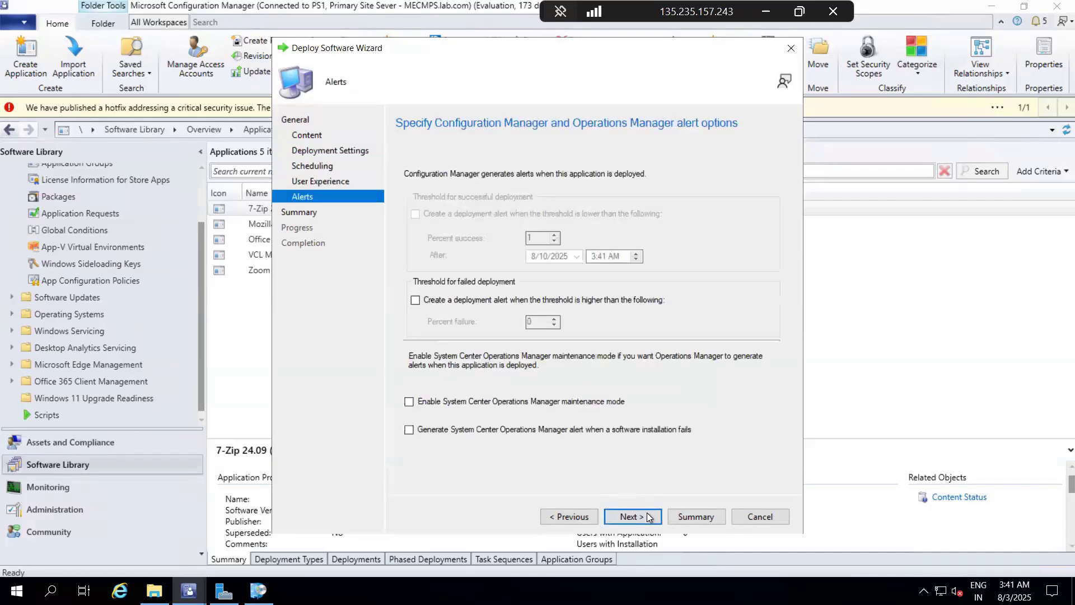
left_click(648, 516)
left_click(646, 516)
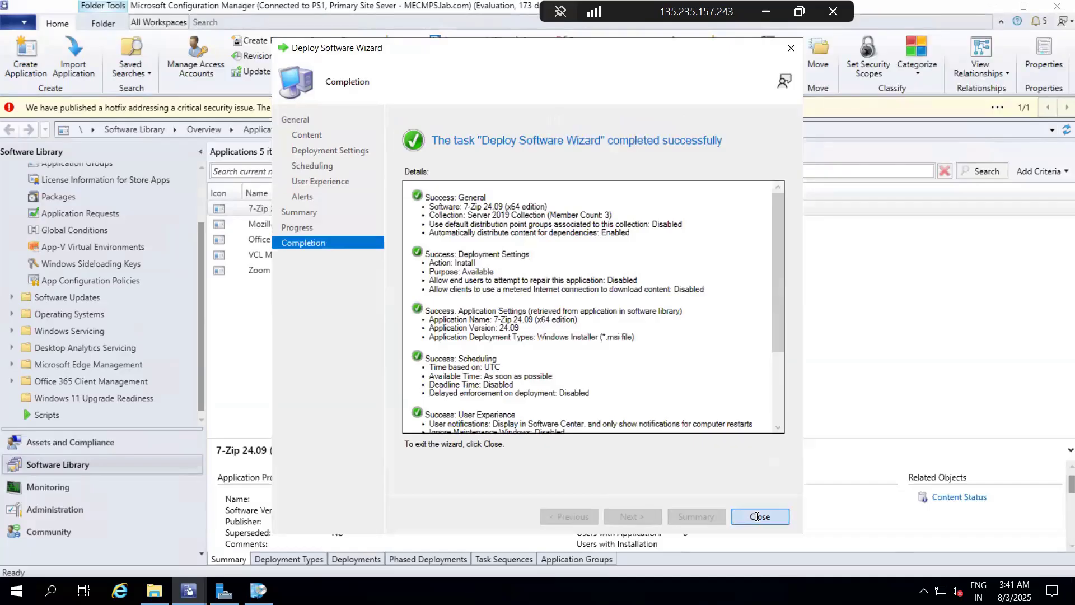
left_click(778, 516)
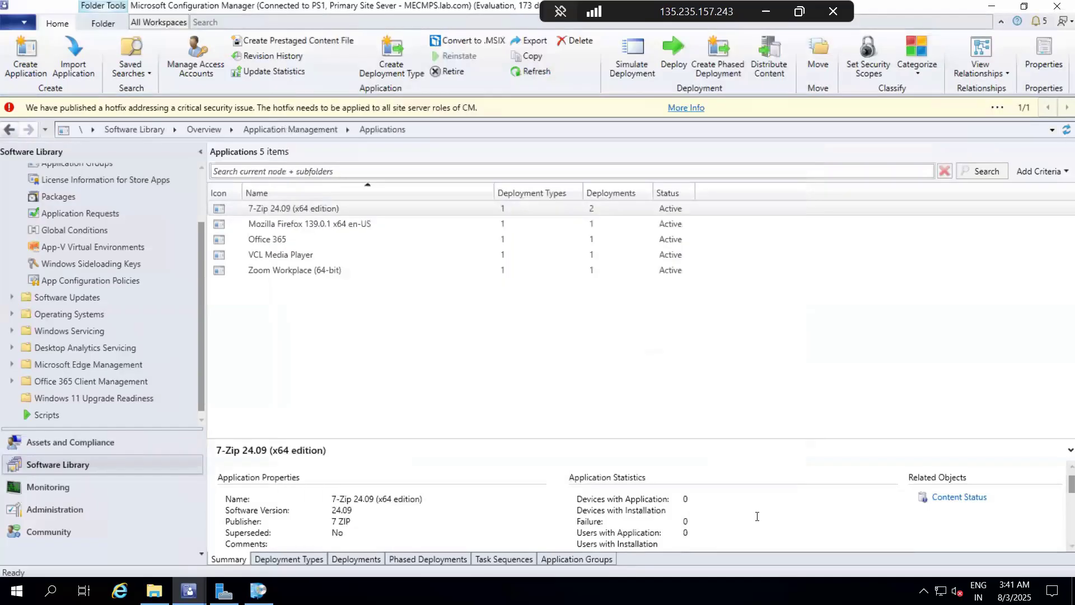
left_click(470, 350)
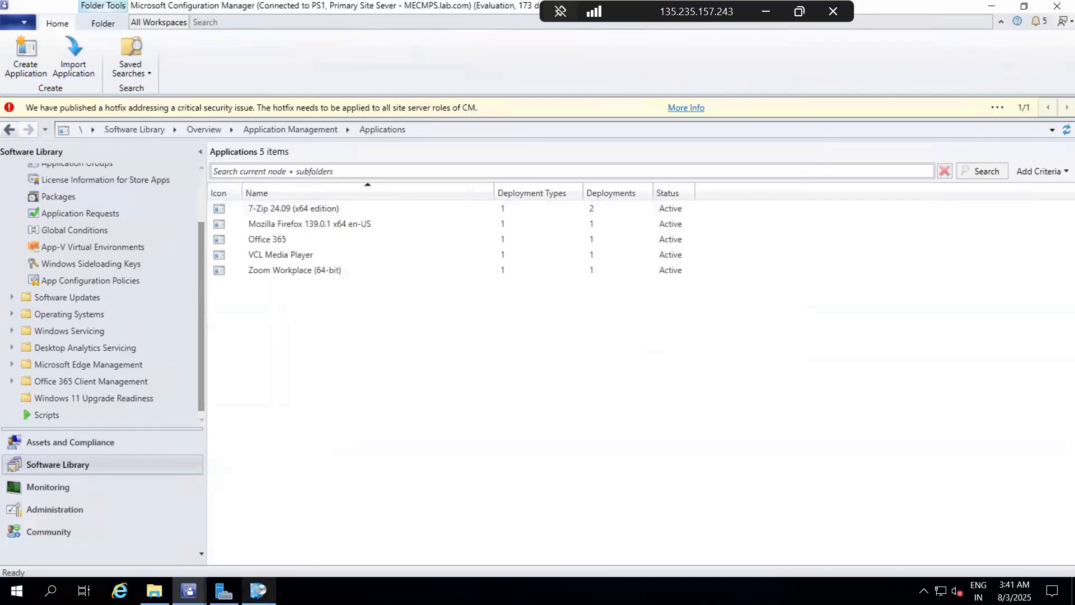
Step: Check the applications and updates offered in Software Center on the site server, and minimize its window
left_click(258, 590)
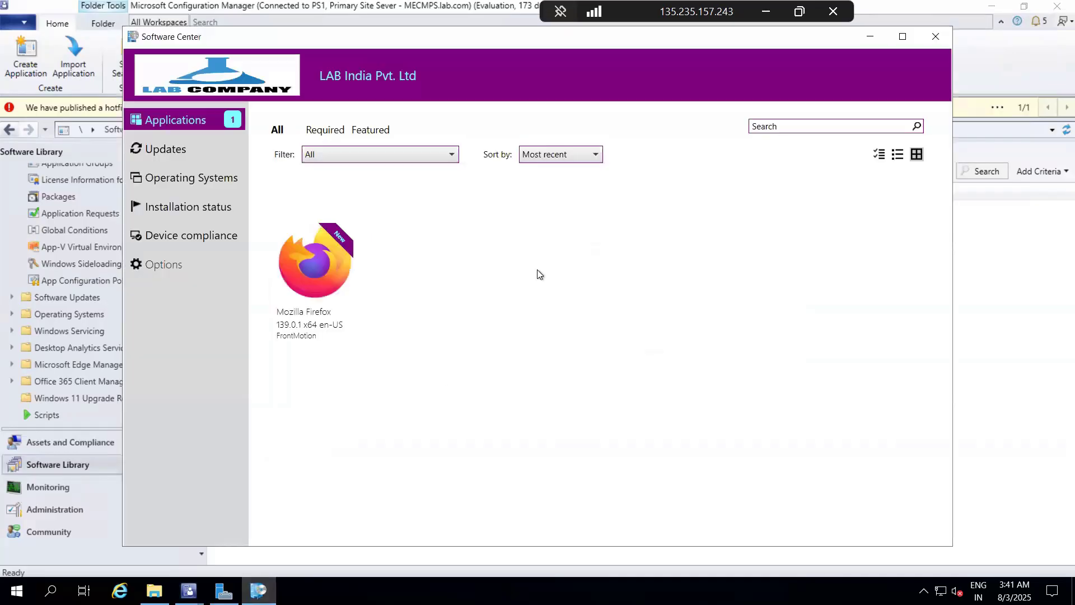
left_click(172, 157)
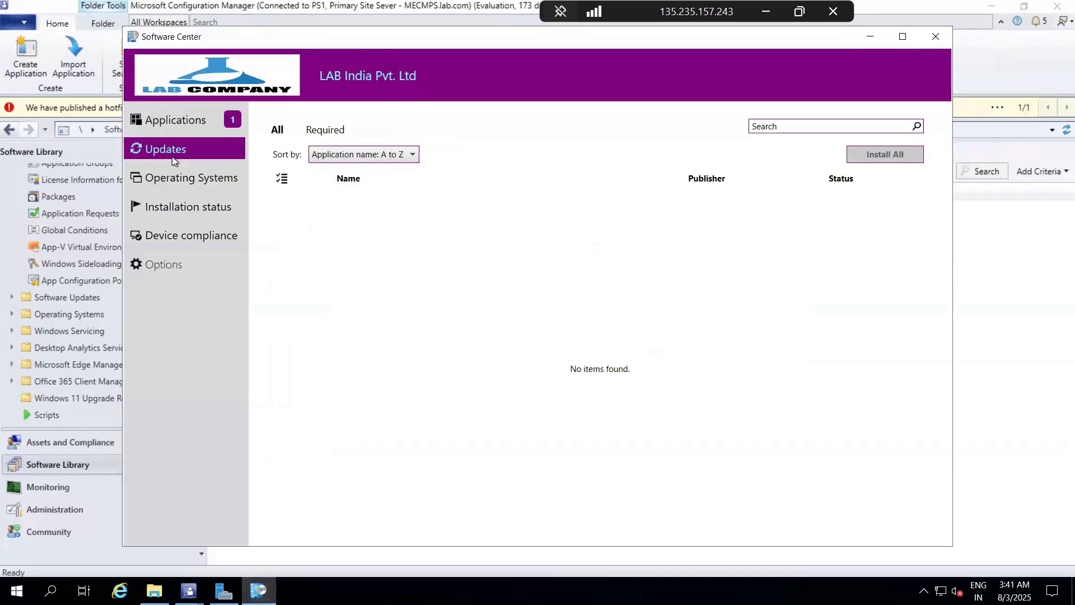
left_click(180, 125)
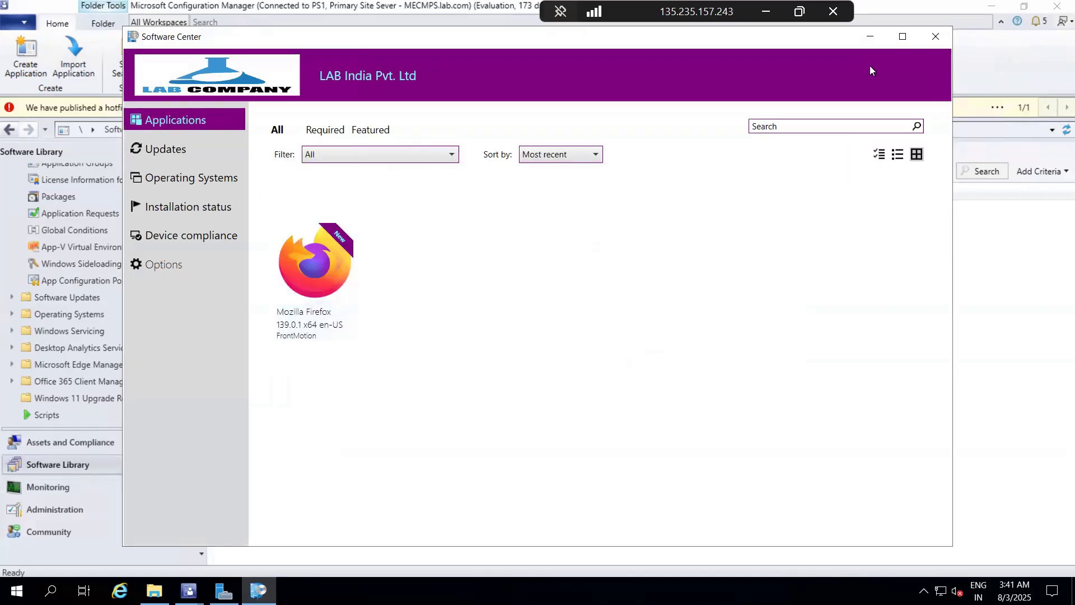
left_click(867, 39)
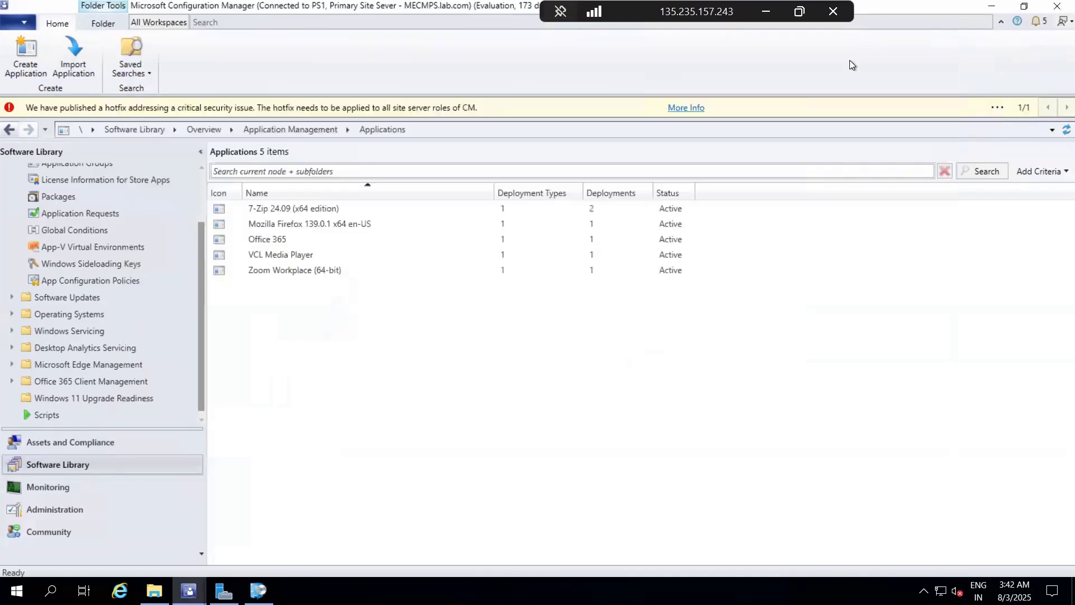
left_click(290, 227)
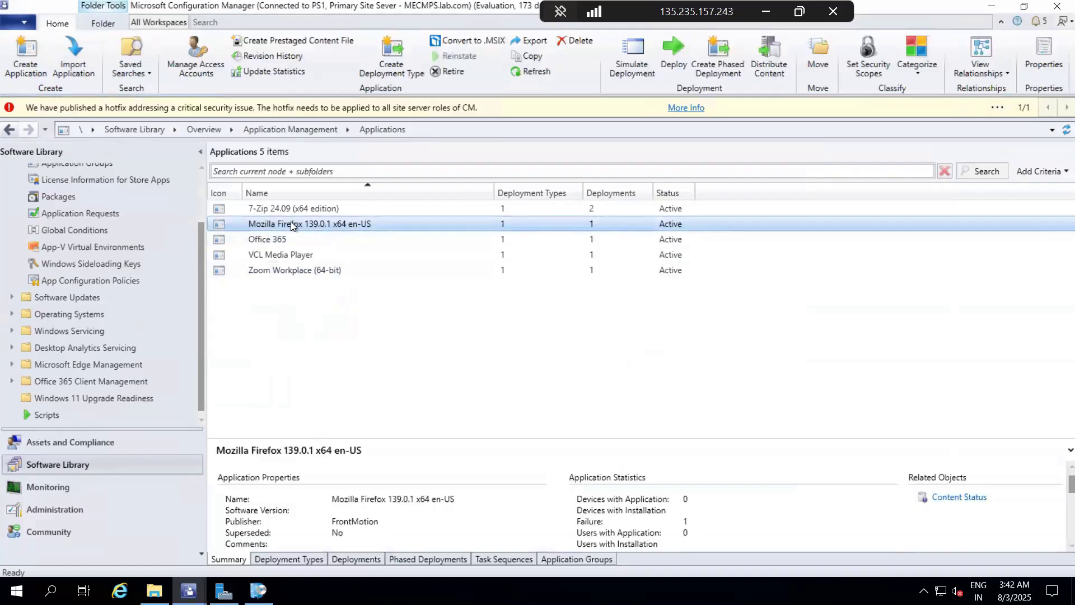
right_click(290, 225)
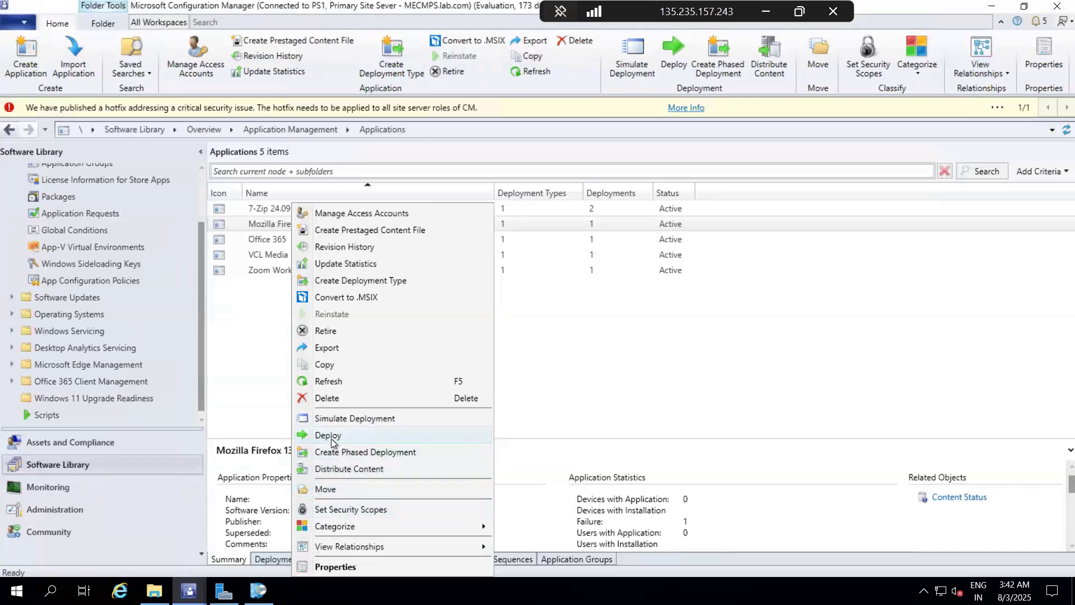
left_click(330, 470)
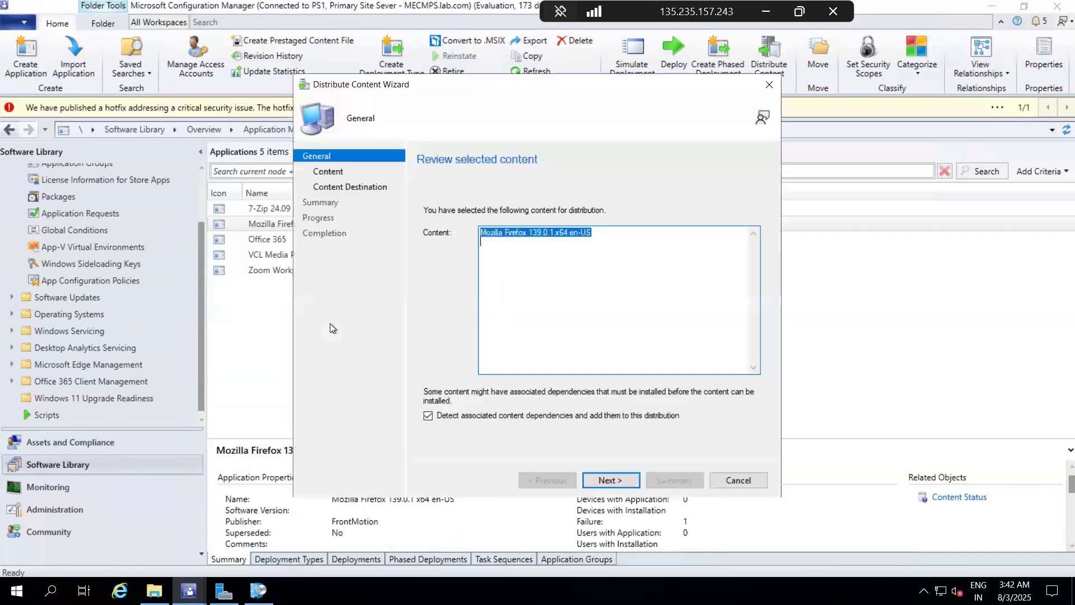
left_click(764, 88)
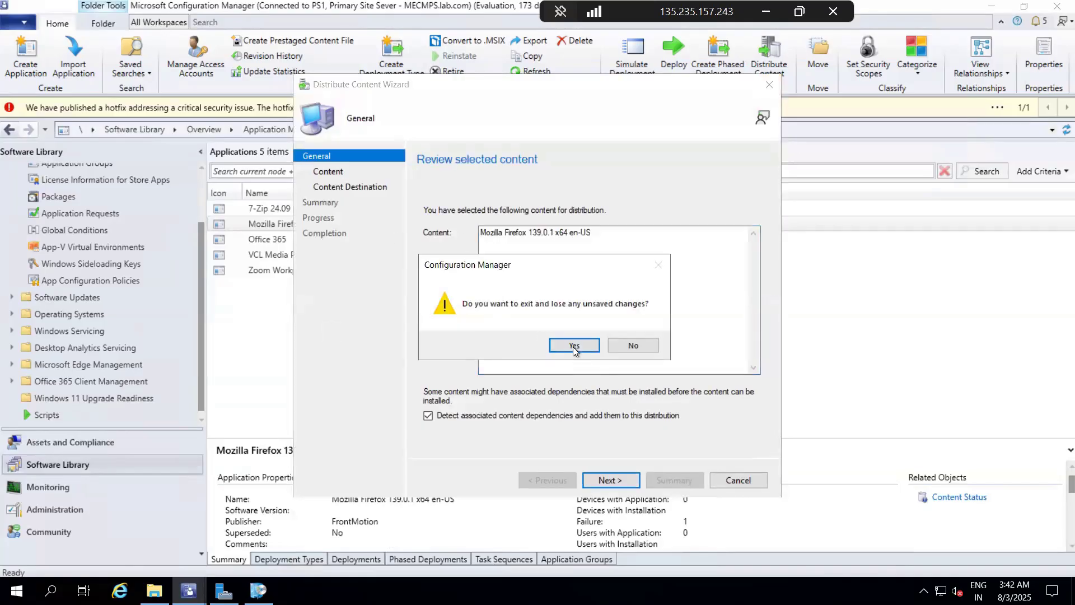
left_click(621, 347)
left_click(602, 479)
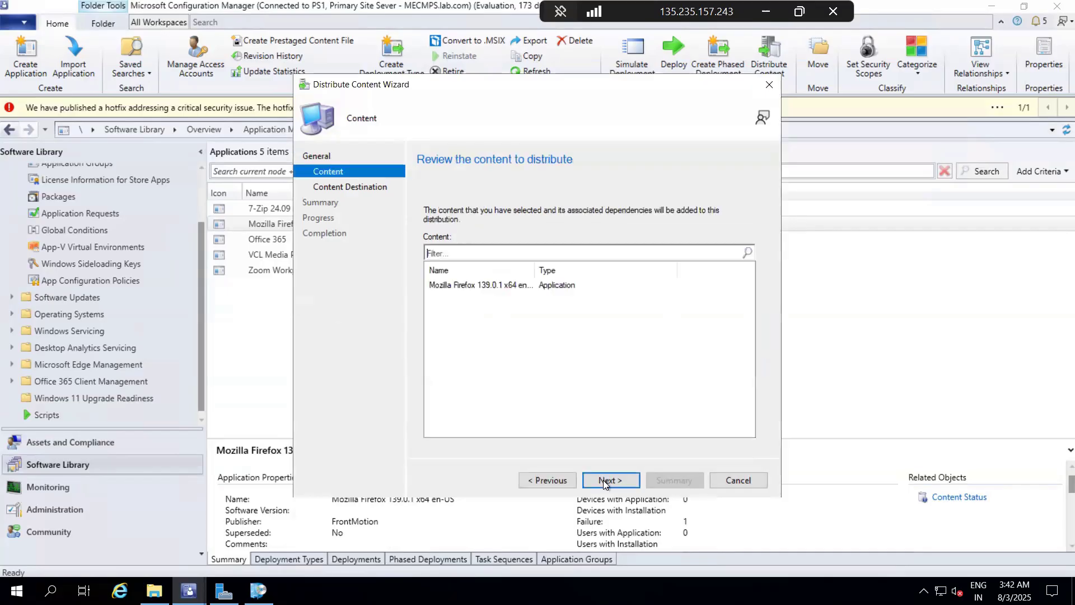
left_click(603, 479)
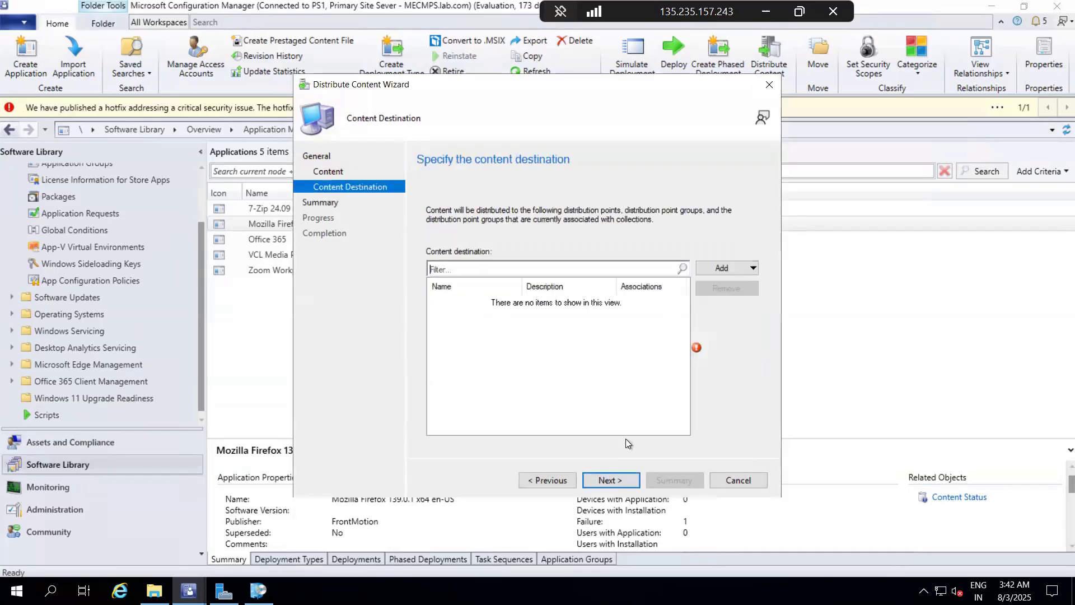
left_click(727, 271)
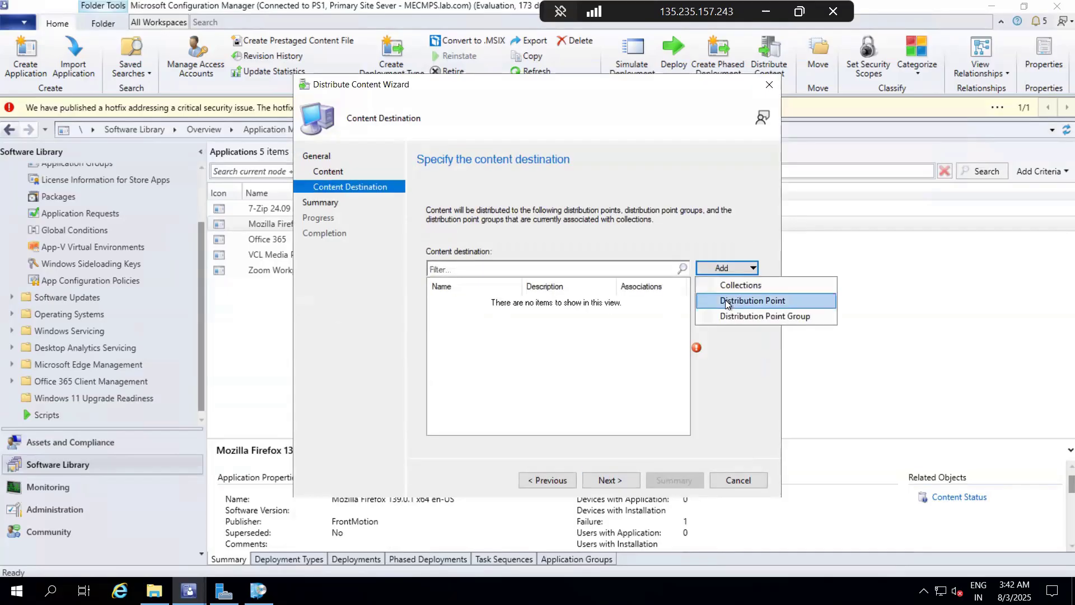
left_click(725, 300)
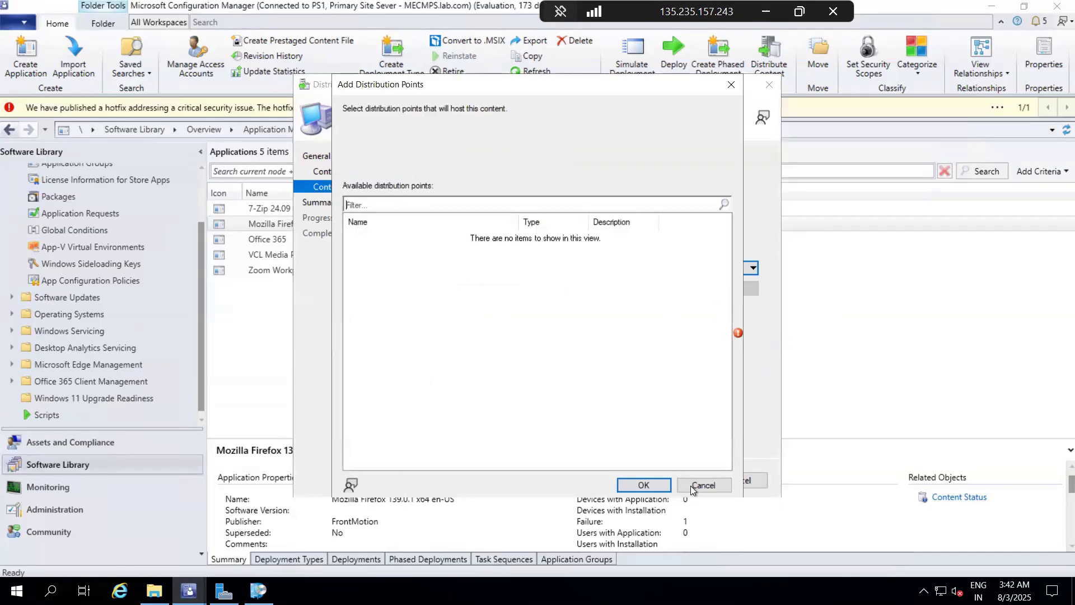
left_click(691, 485)
left_click(765, 91)
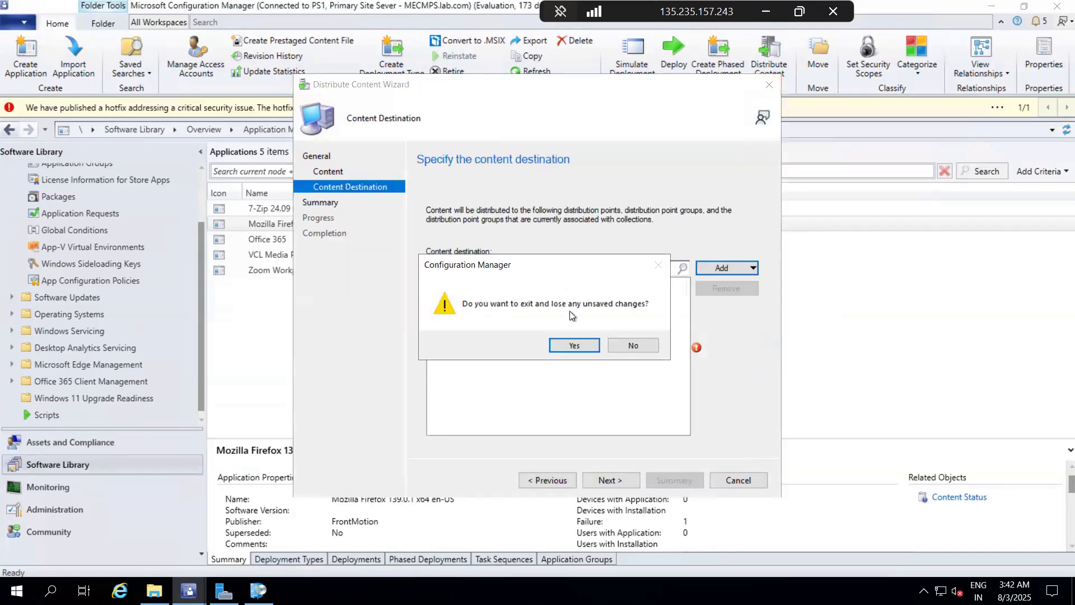
left_click(572, 346)
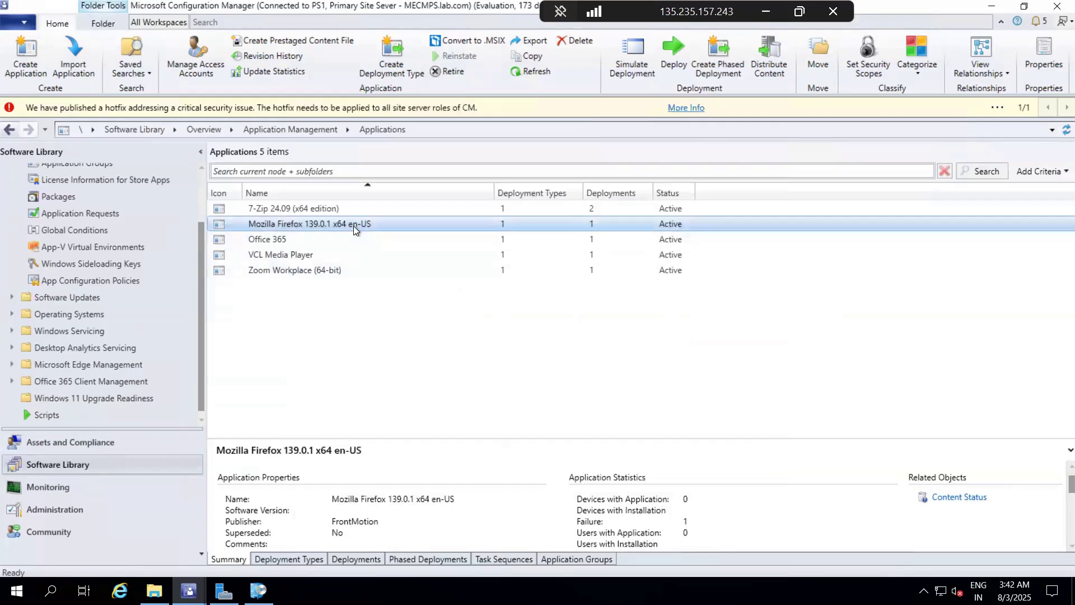
Step: Start a deployment of Mozilla Firefox 139.0.1 x64 en-US targeted at the Windows 10 Device Collection device collection
right_click(353, 226)
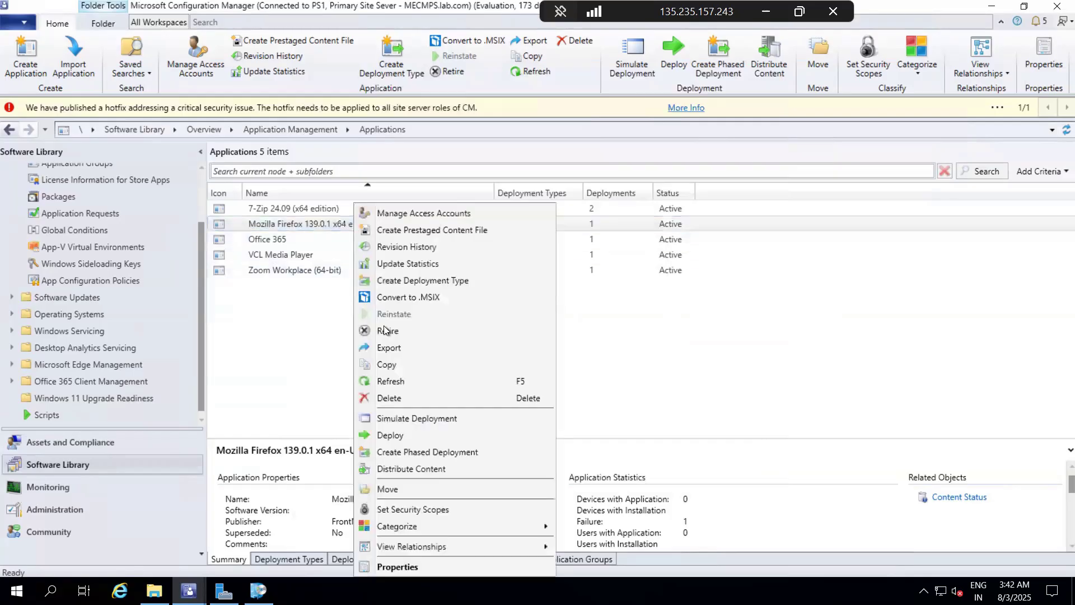
left_click(398, 439)
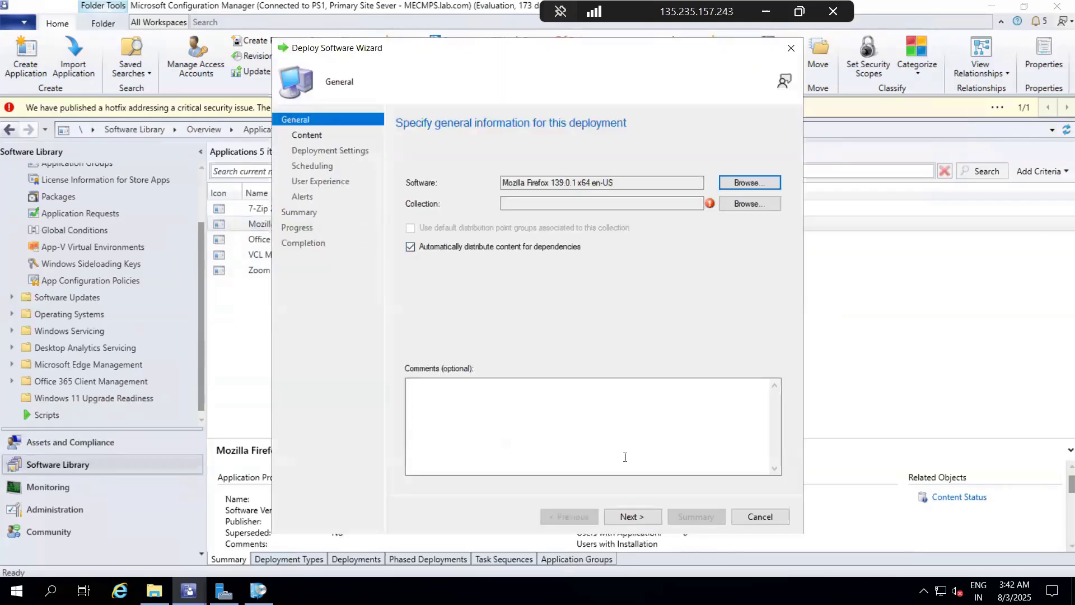
left_click(636, 521)
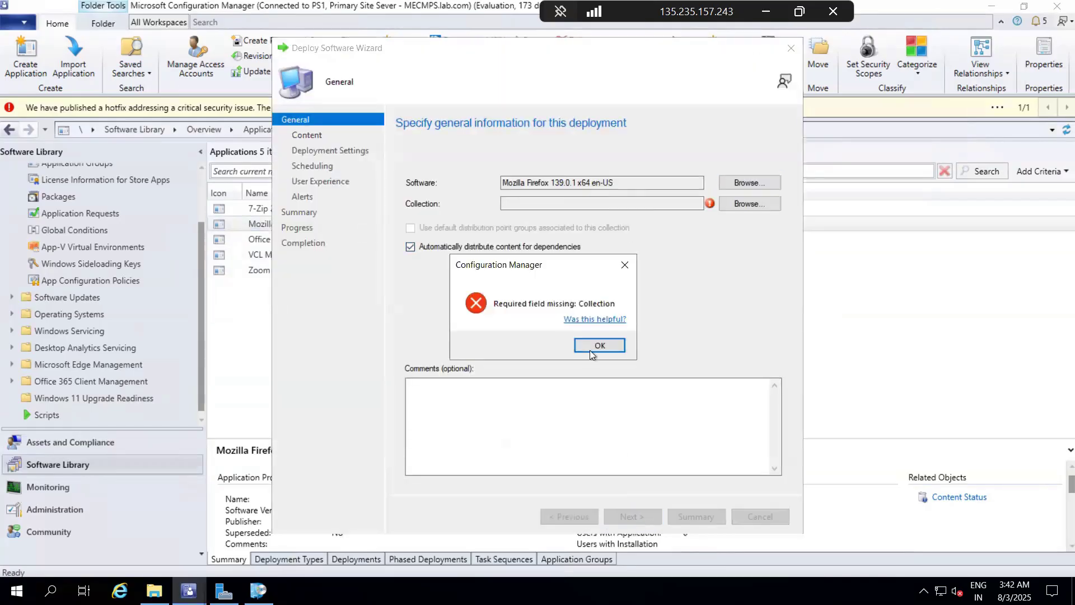
left_click(733, 209)
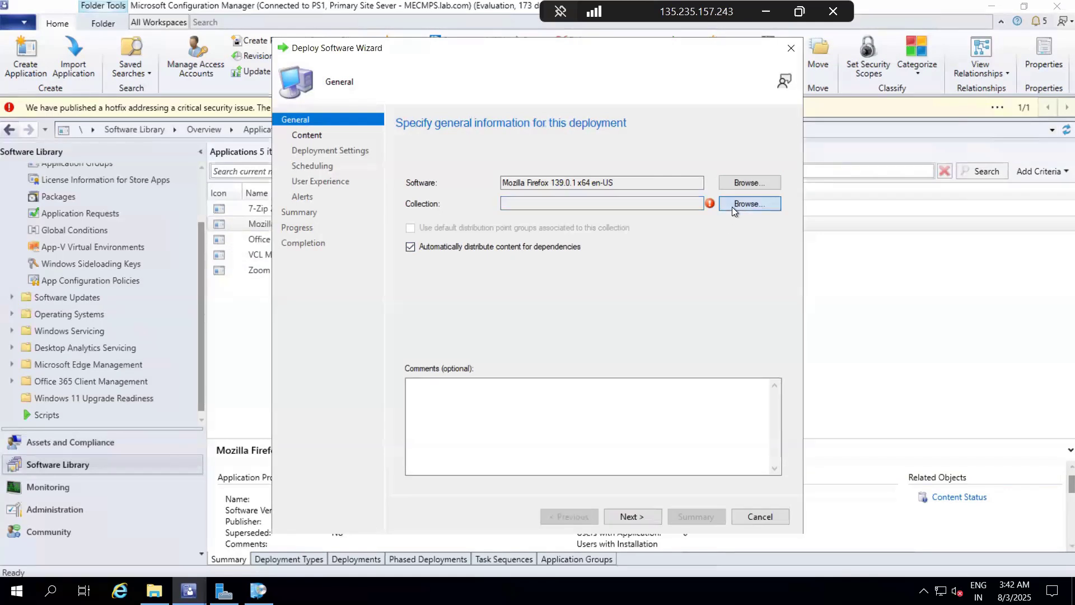
left_click(368, 155)
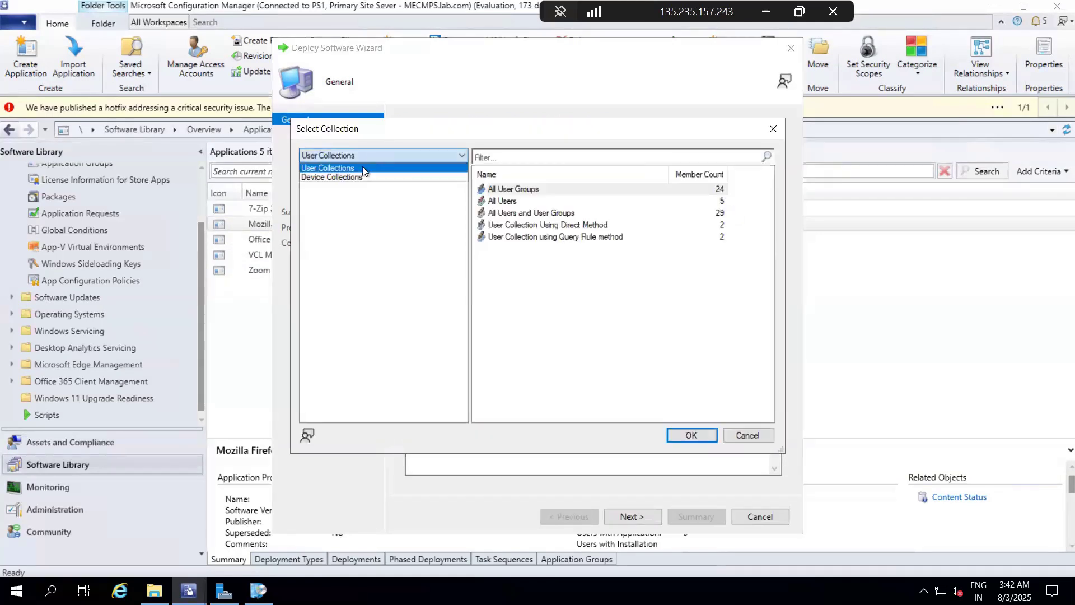
left_click(364, 175)
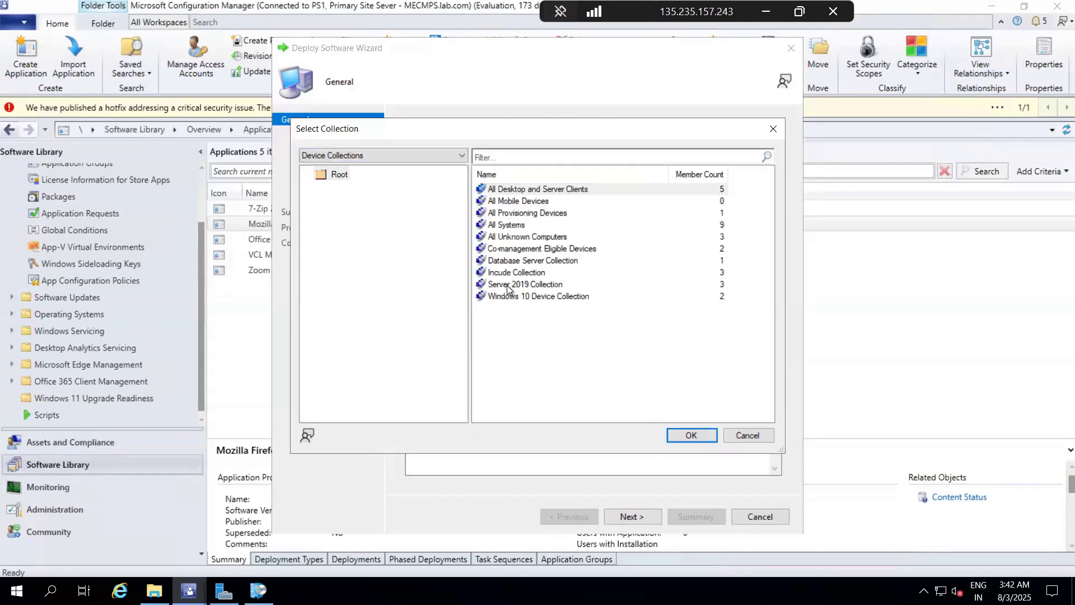
left_click(513, 297)
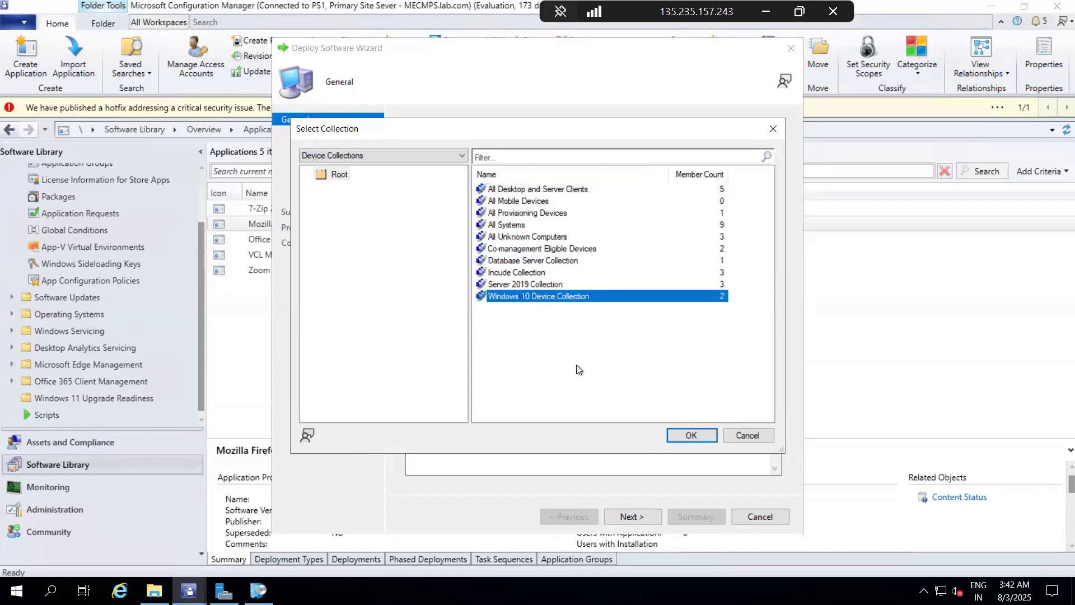
left_click(691, 435)
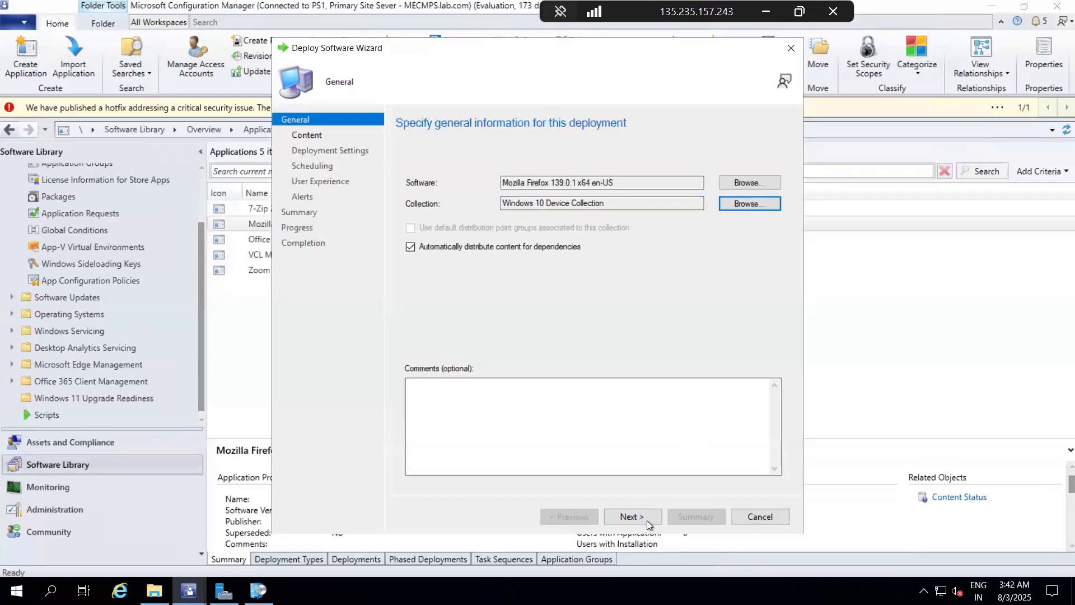
left_click(647, 521)
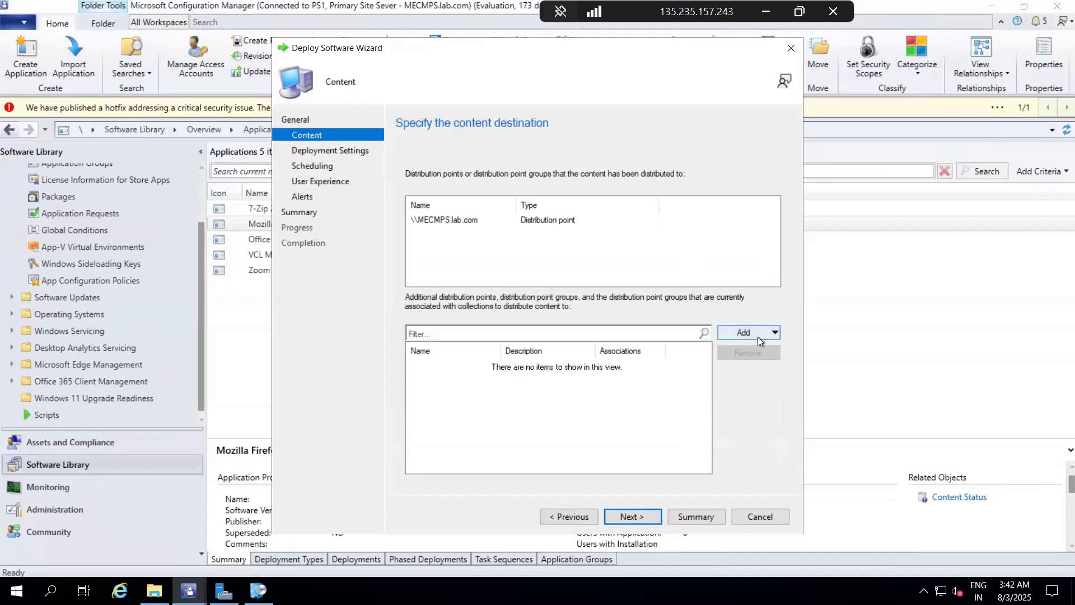
Step: Complete the Firefox deployment with the Install action, Required purpose, and default content, scheduling, user experience and alert settings
left_click(637, 517)
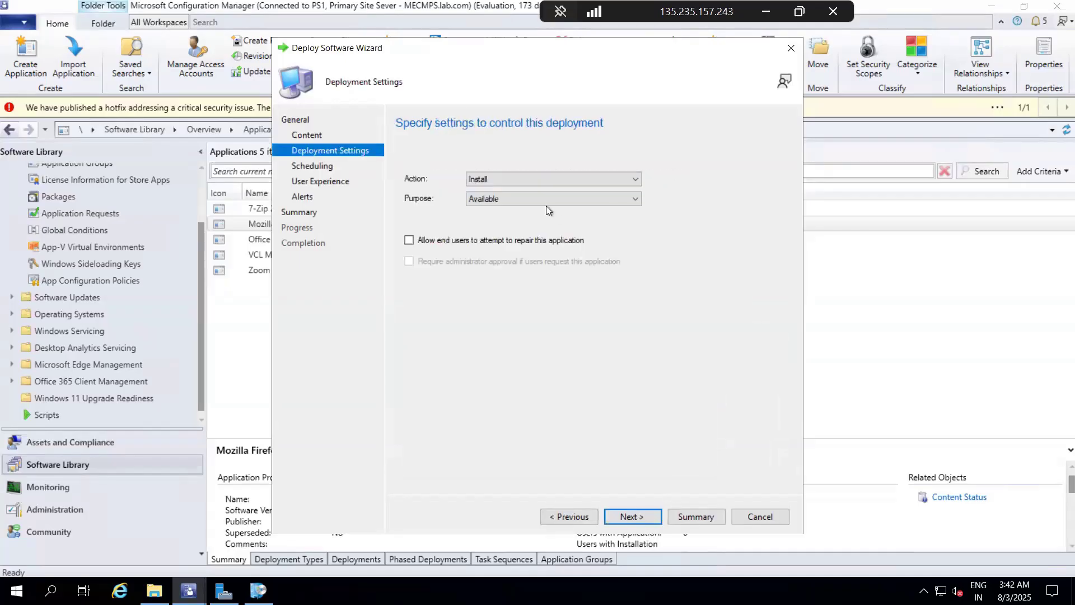
left_click(535, 193)
left_click(525, 220)
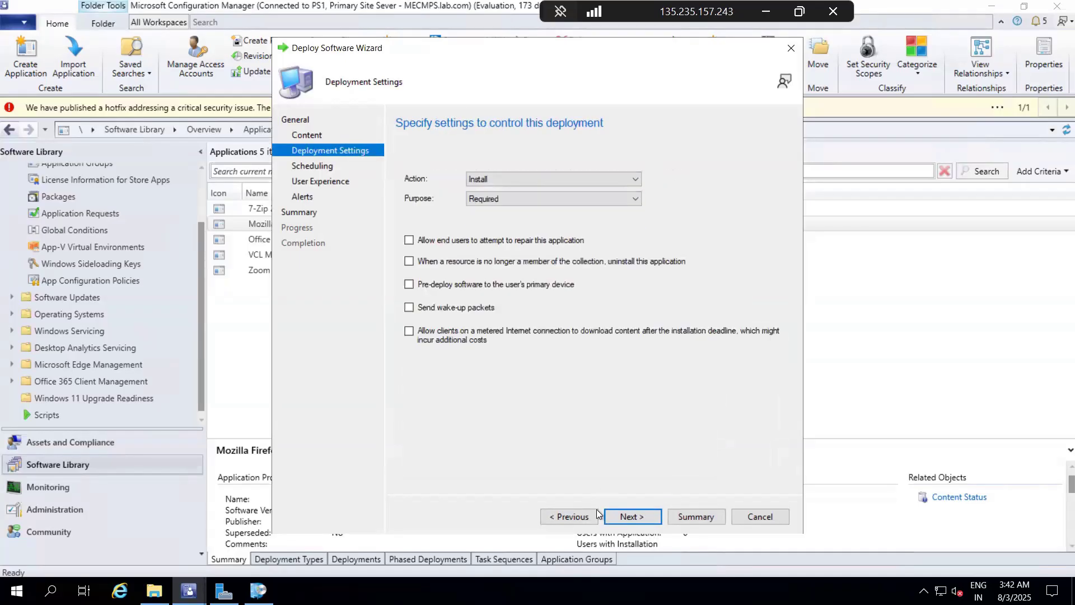
left_click(631, 515)
left_click(631, 517)
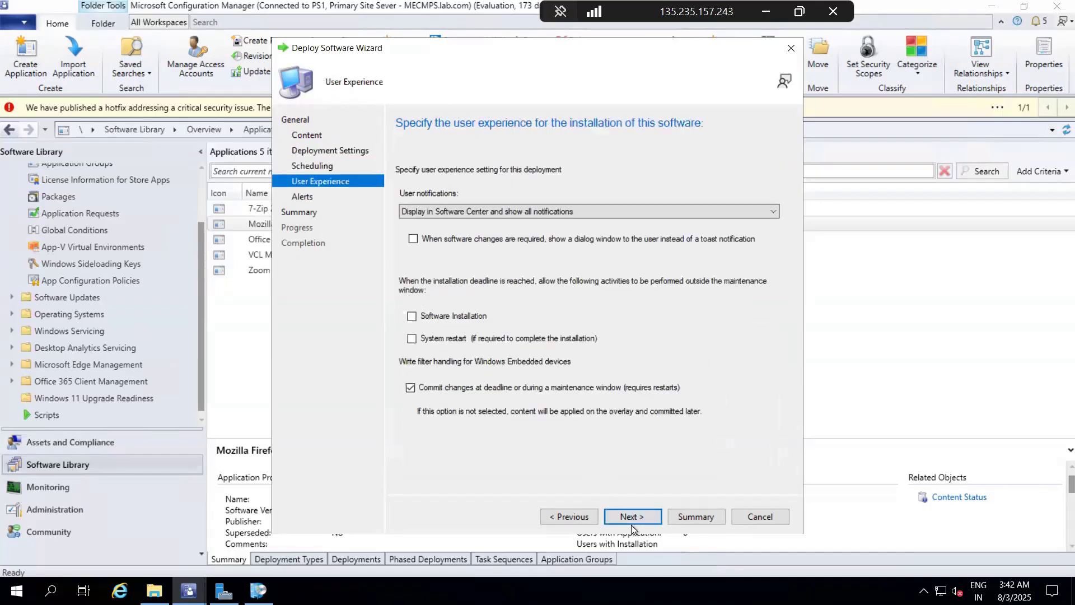
left_click(631, 518)
left_click(632, 517)
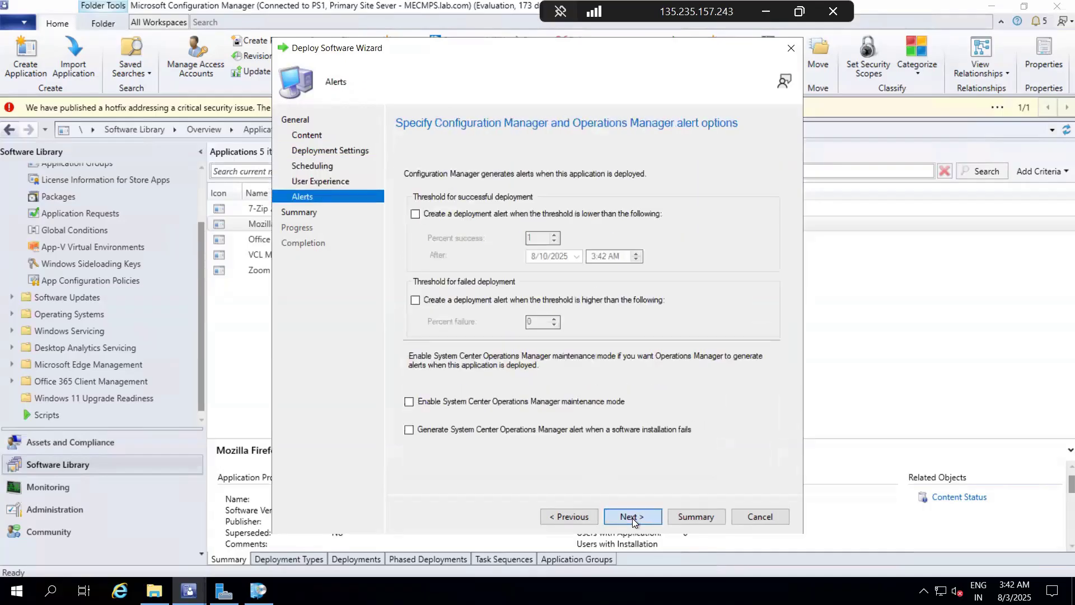
left_click(632, 517)
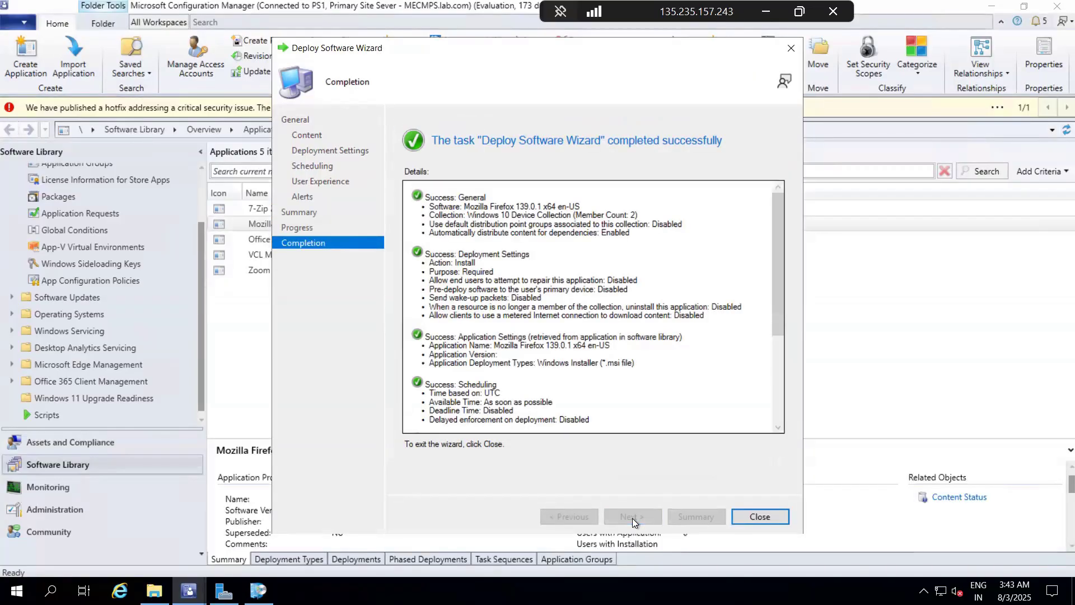
left_click(745, 516)
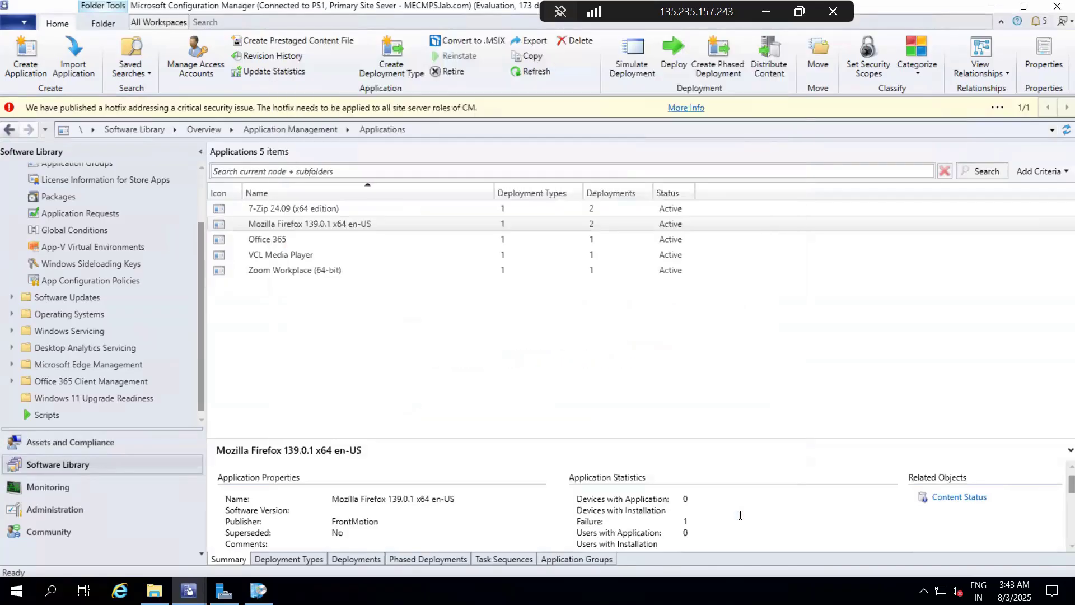
Step: Check the updates and applications offered in Software Center on the site server
left_click(262, 582)
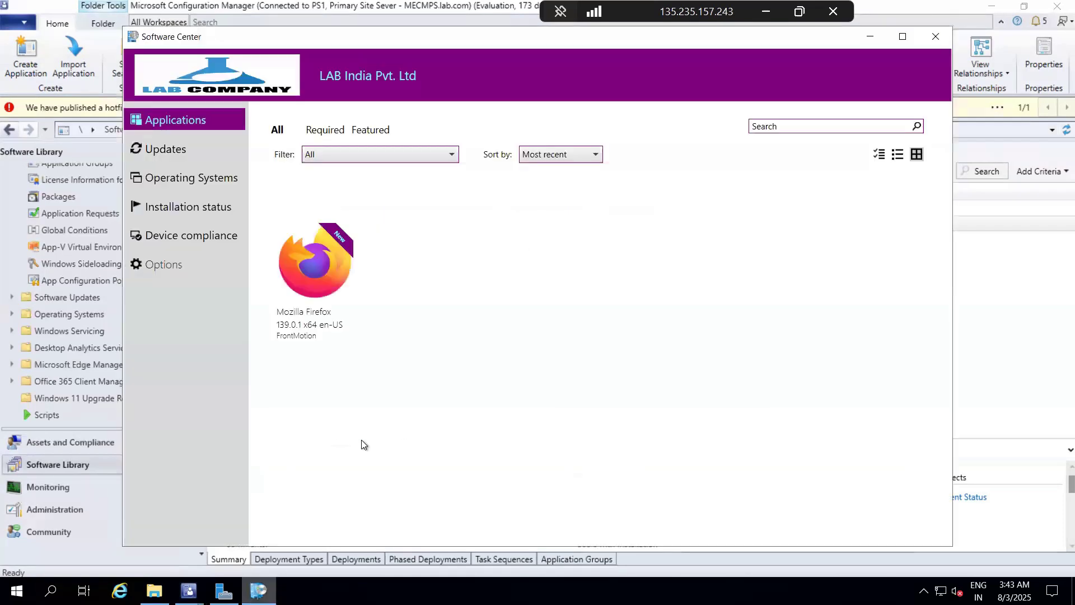
left_click(156, 150)
left_click(171, 125)
Step: Switch to the Windows 10 client's remote desktop session and open the Configuration Manager client properties from Control Panel
left_click(765, 11)
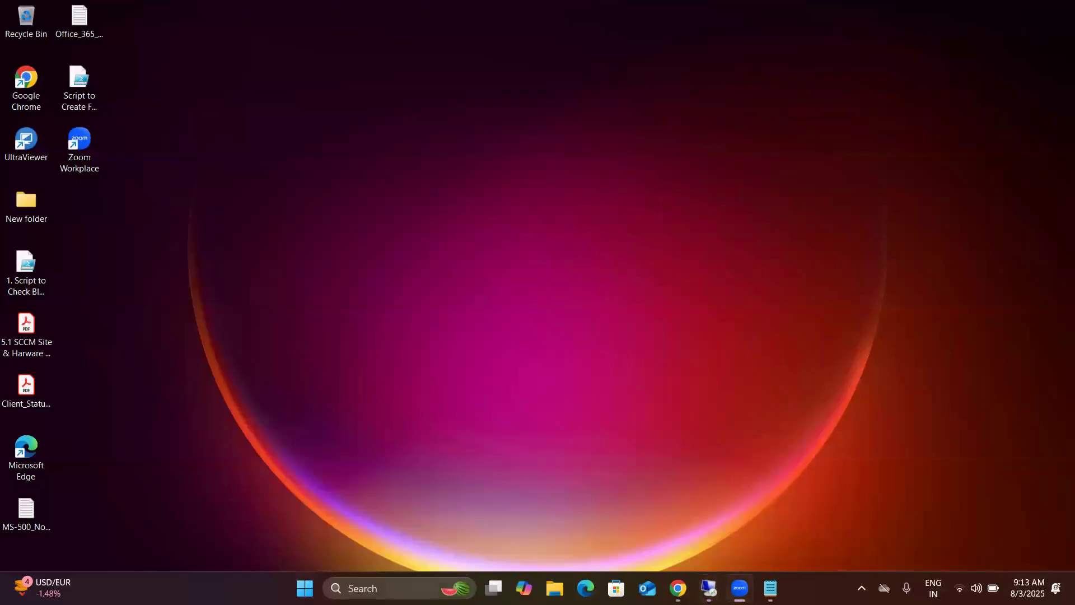
mouse_move(709, 588)
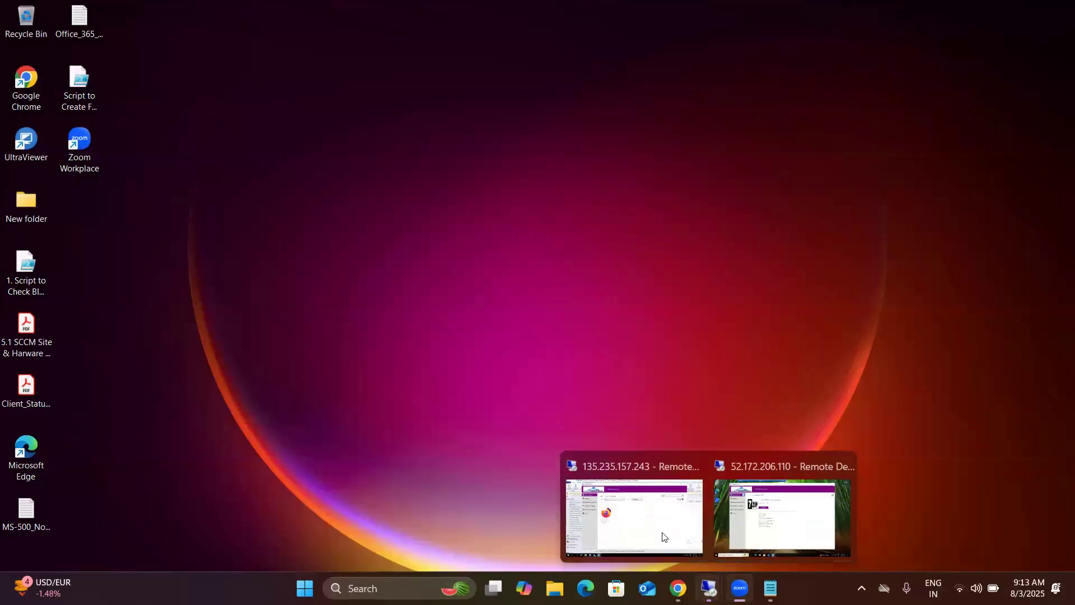
left_click(751, 504)
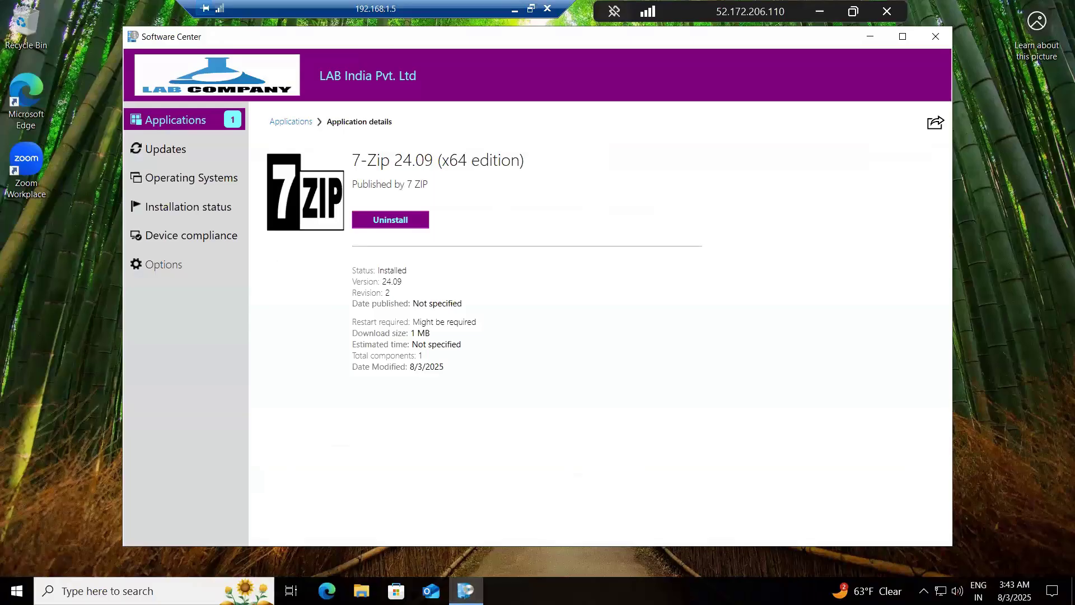
left_click(14, 592)
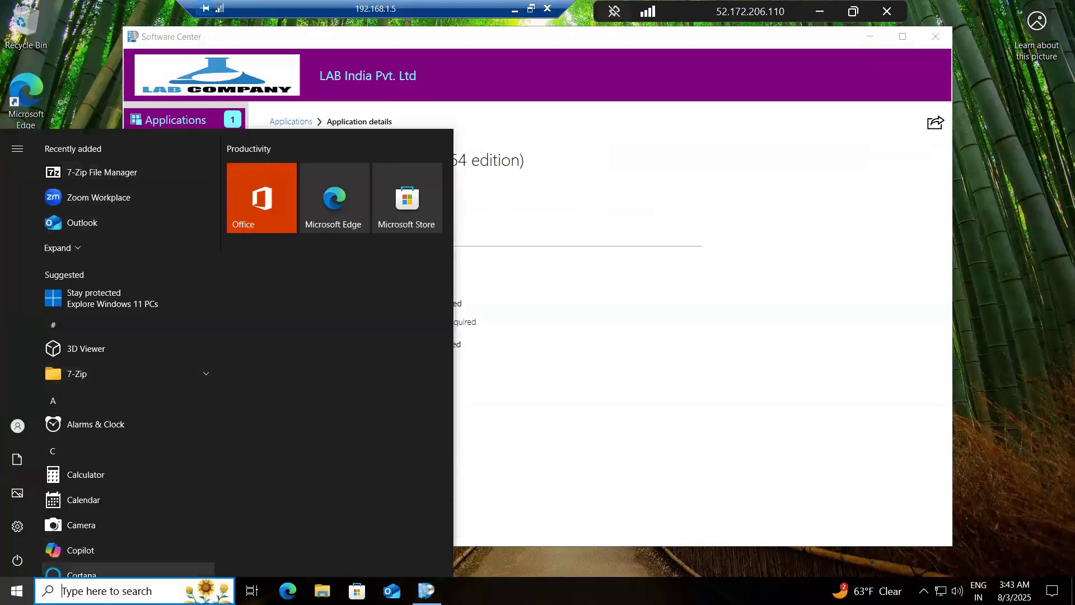
type("con")
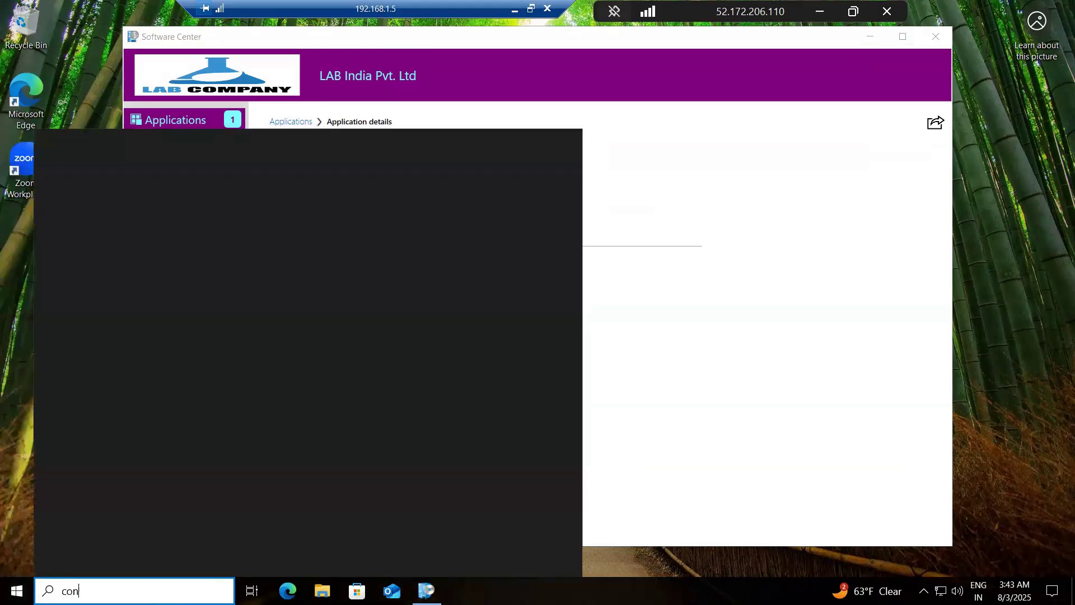
type("tr")
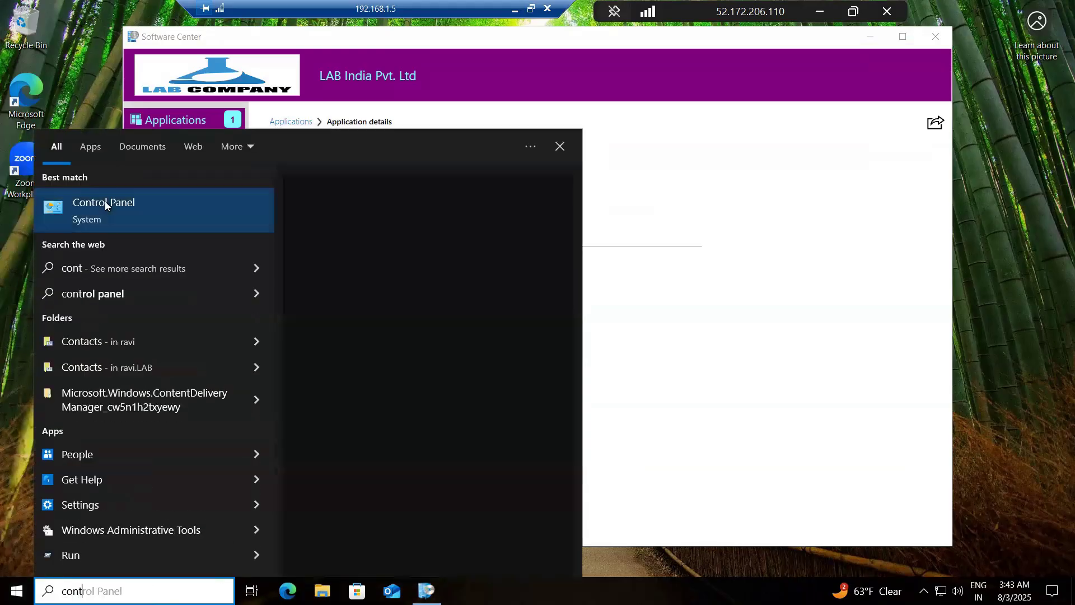
left_click(547, 177)
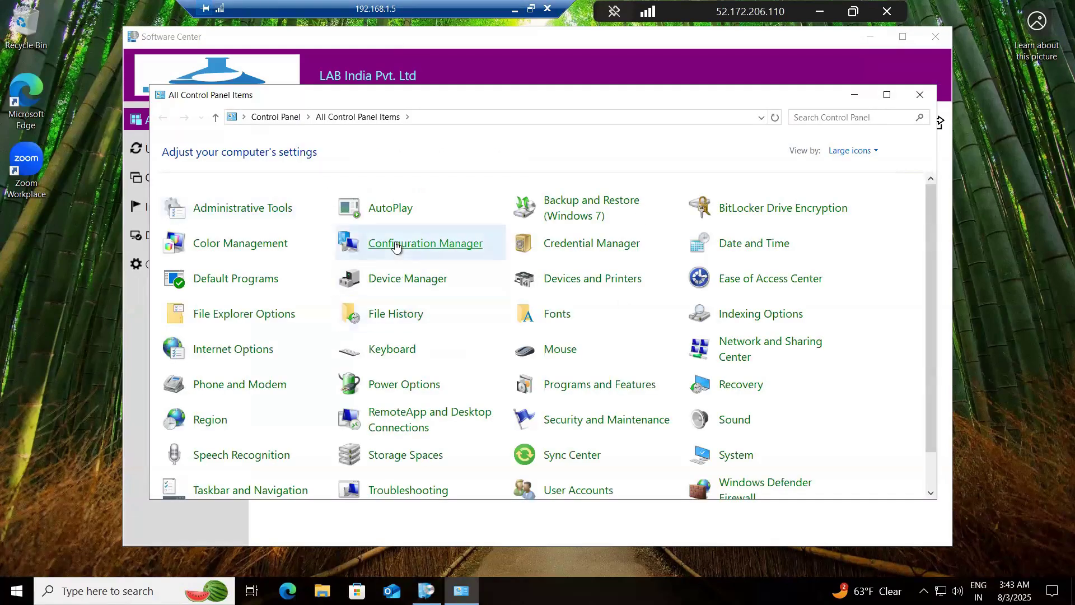
left_click(395, 245)
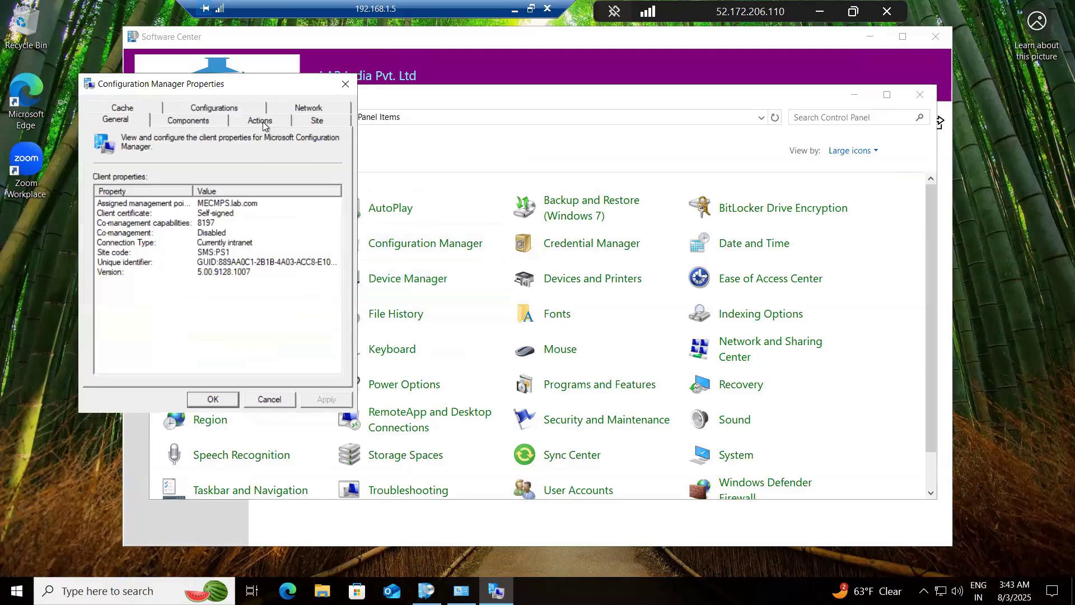
Step: Run the Application Deployment Evaluation Cycle on the client
left_click(263, 125)
left_click(188, 201)
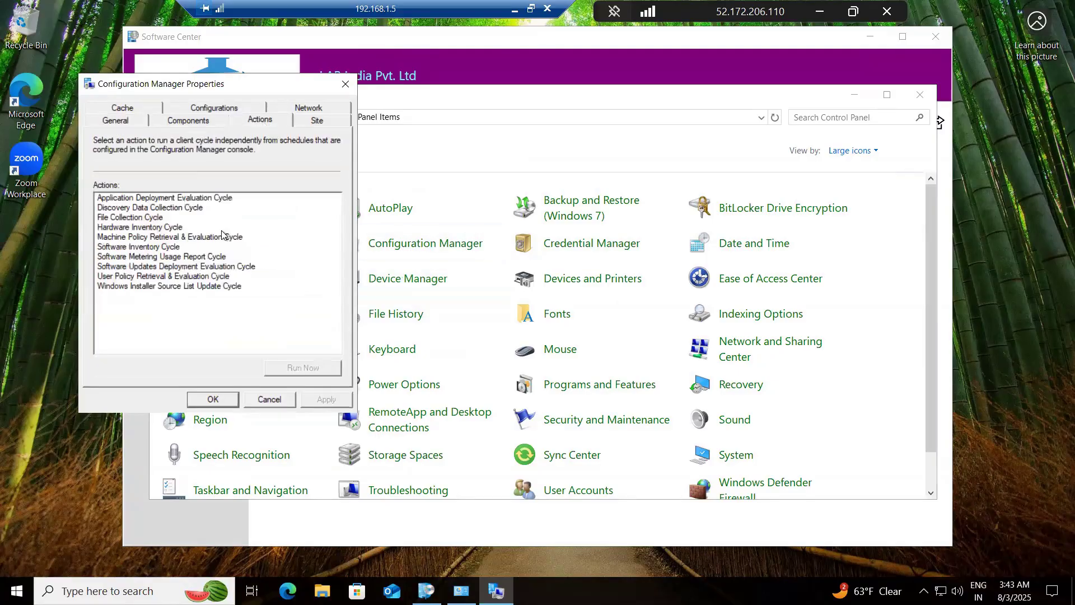
left_click(303, 368)
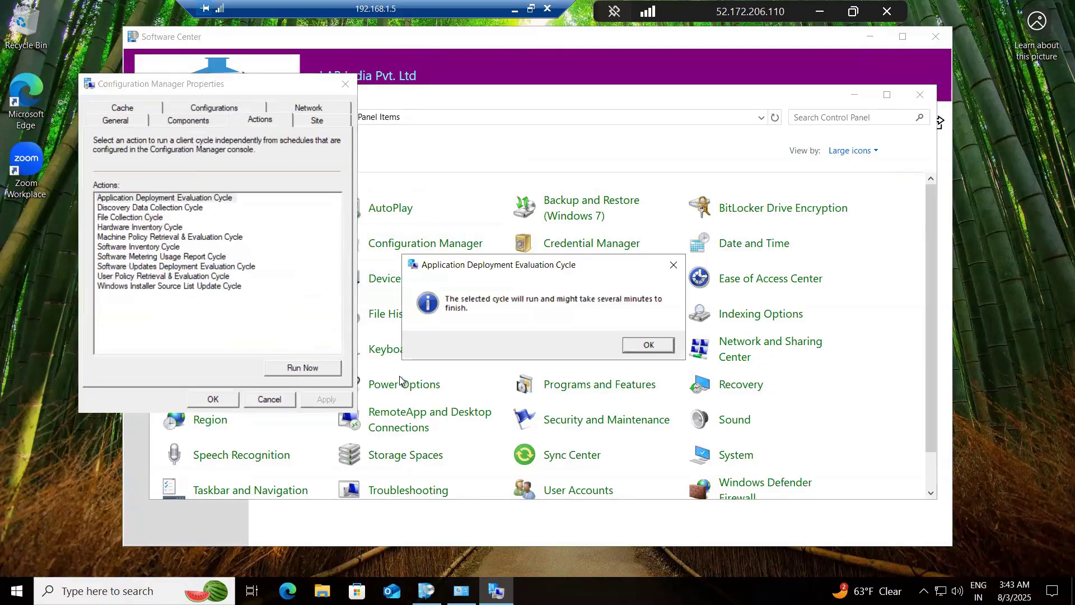
left_click(646, 345)
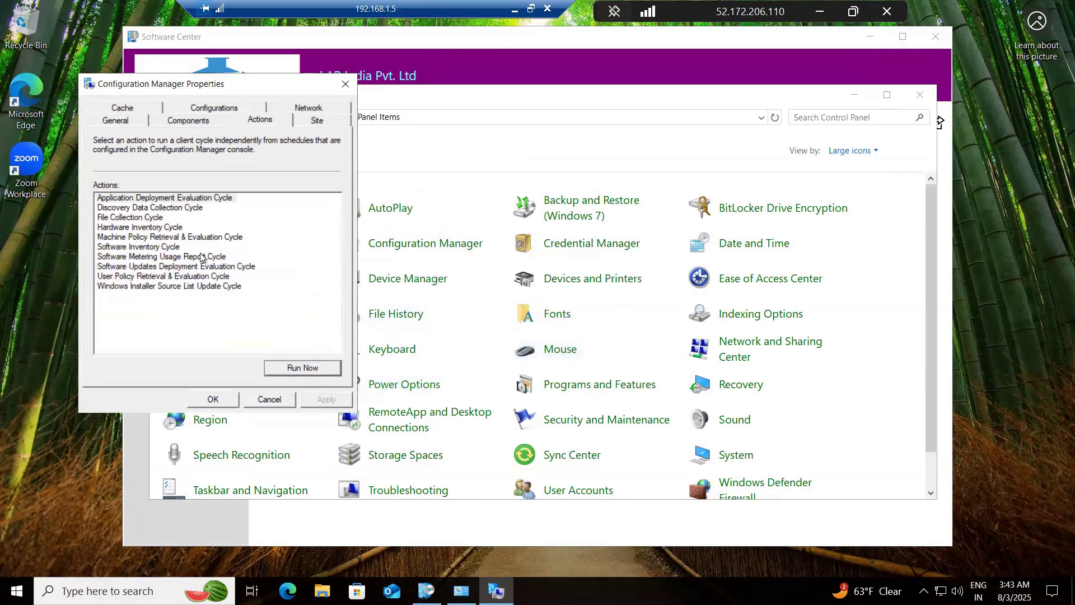
Step: Run the Machine Policy Retrieval & Evaluation Cycle on the client, and close the client properties and Control Panel
left_click(207, 238)
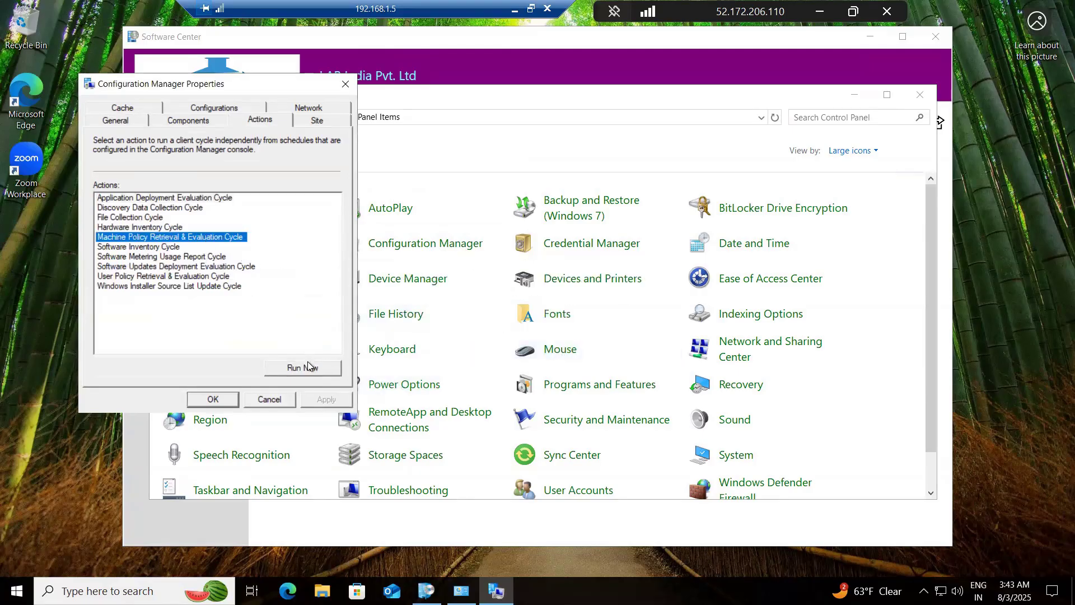
left_click(308, 362)
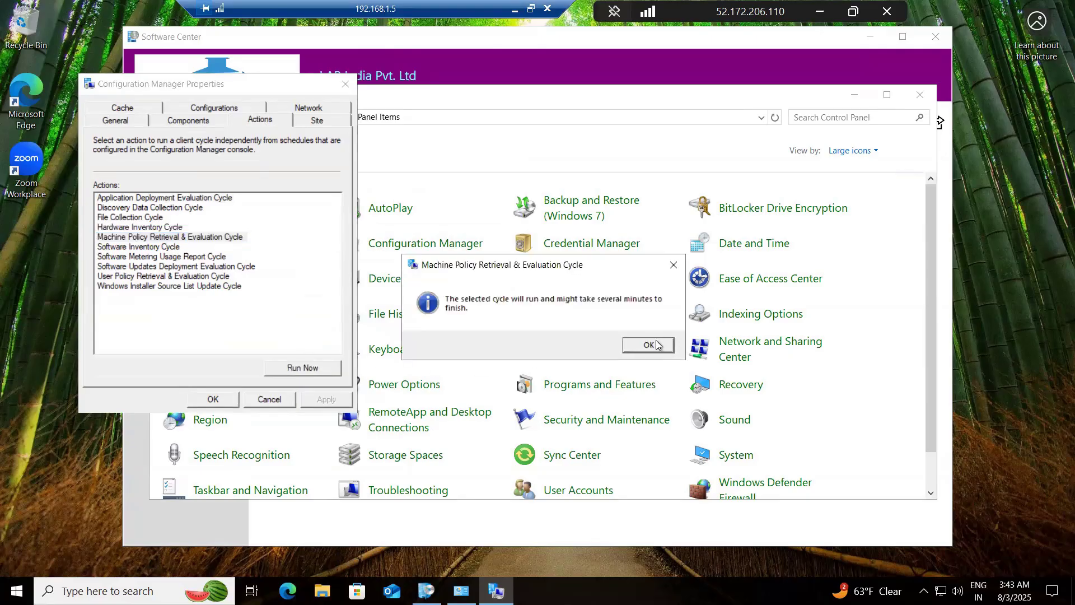
left_click(655, 343)
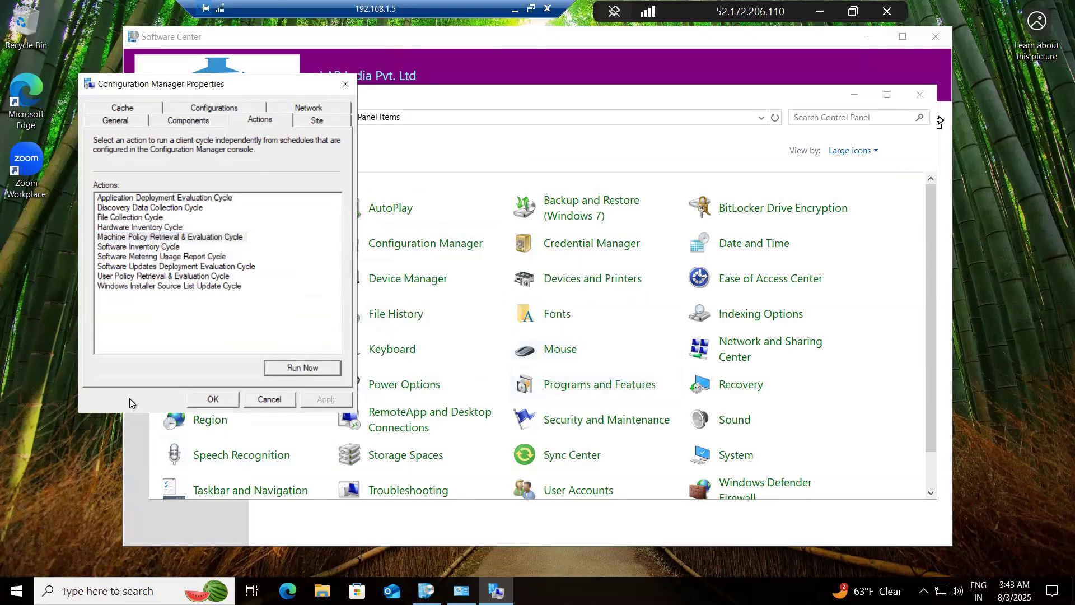
left_click(195, 400)
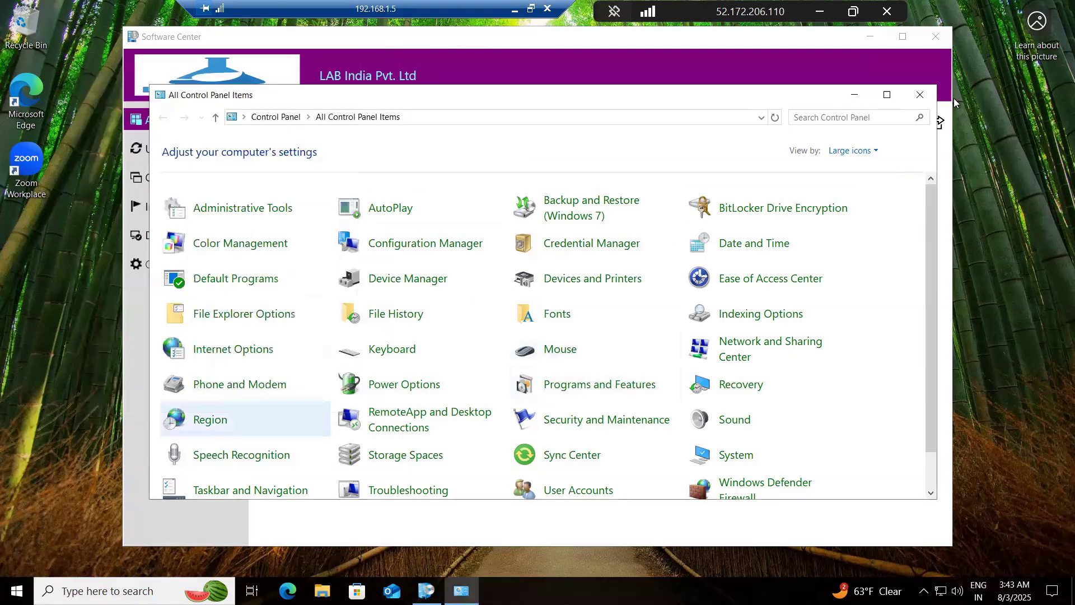
left_click(921, 96)
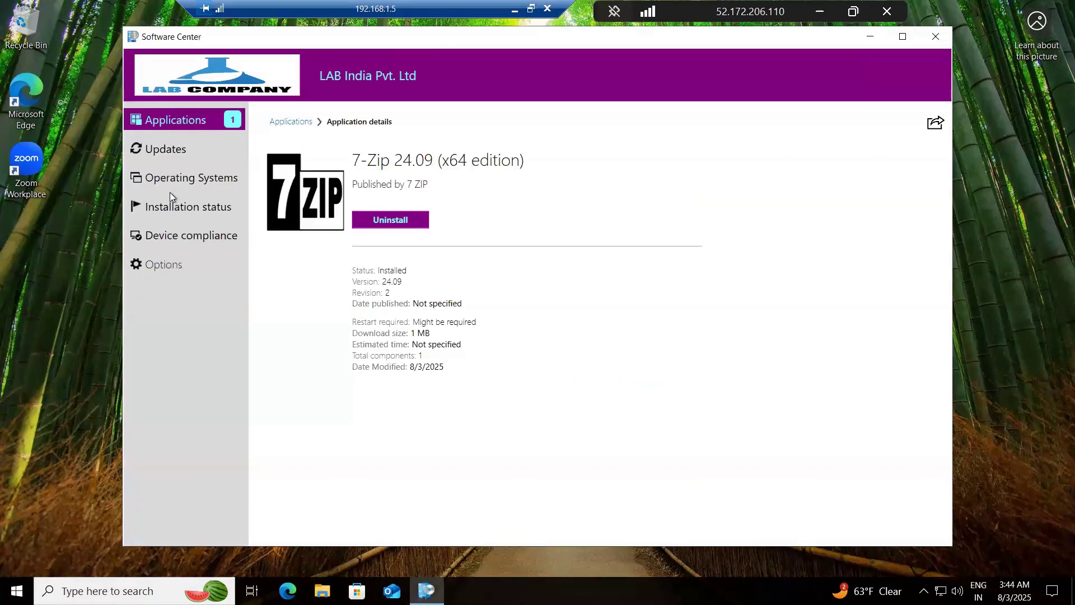
Step: Check the updates and applications in the client's Software Center, and view the Windows notifications about the required software
left_click(175, 150)
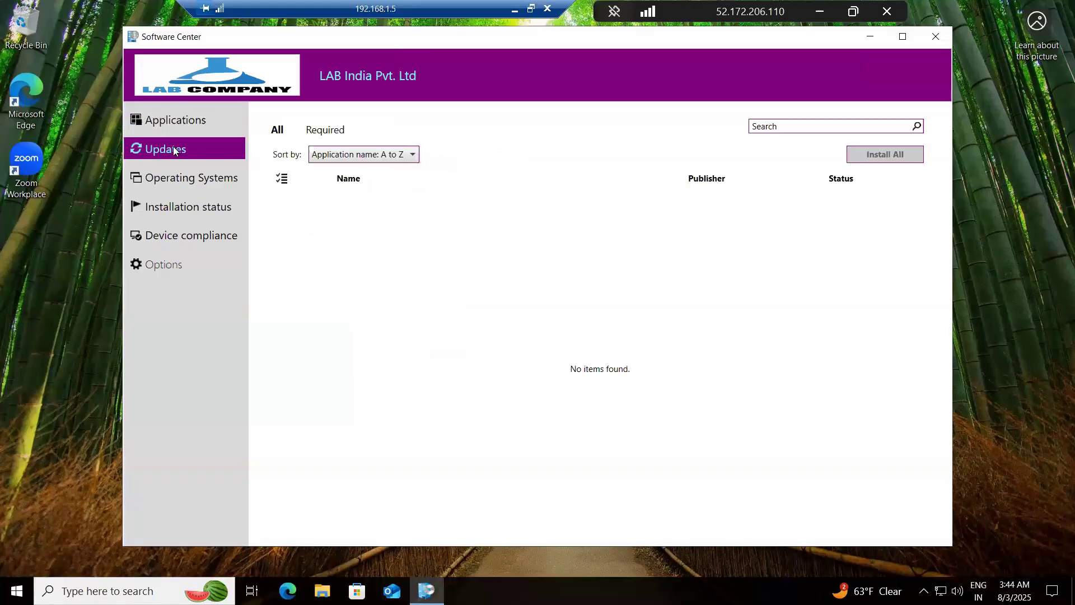
left_click(186, 115)
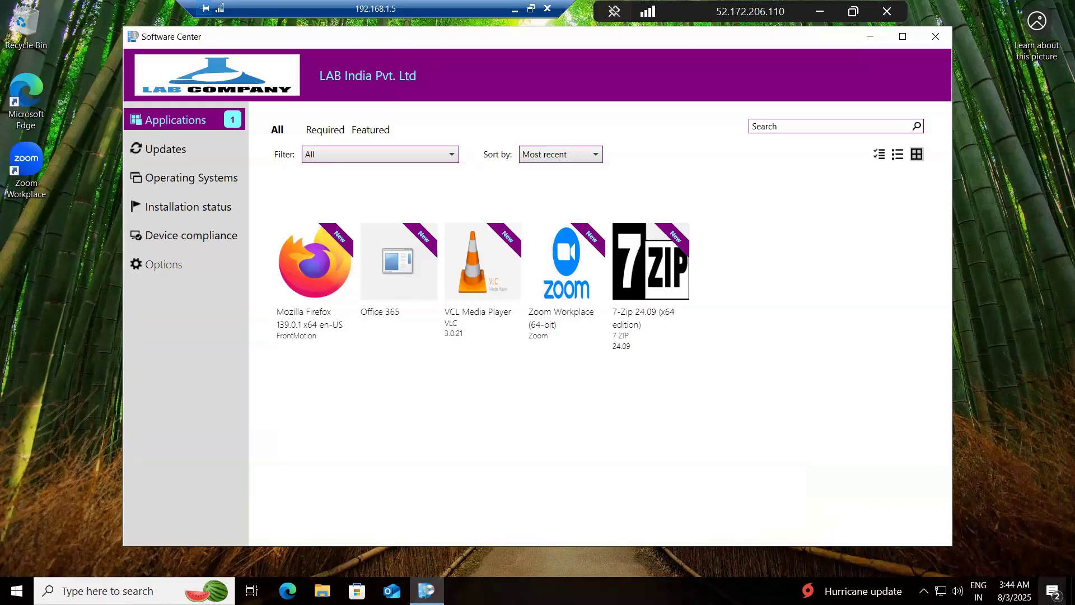
left_click(1052, 592)
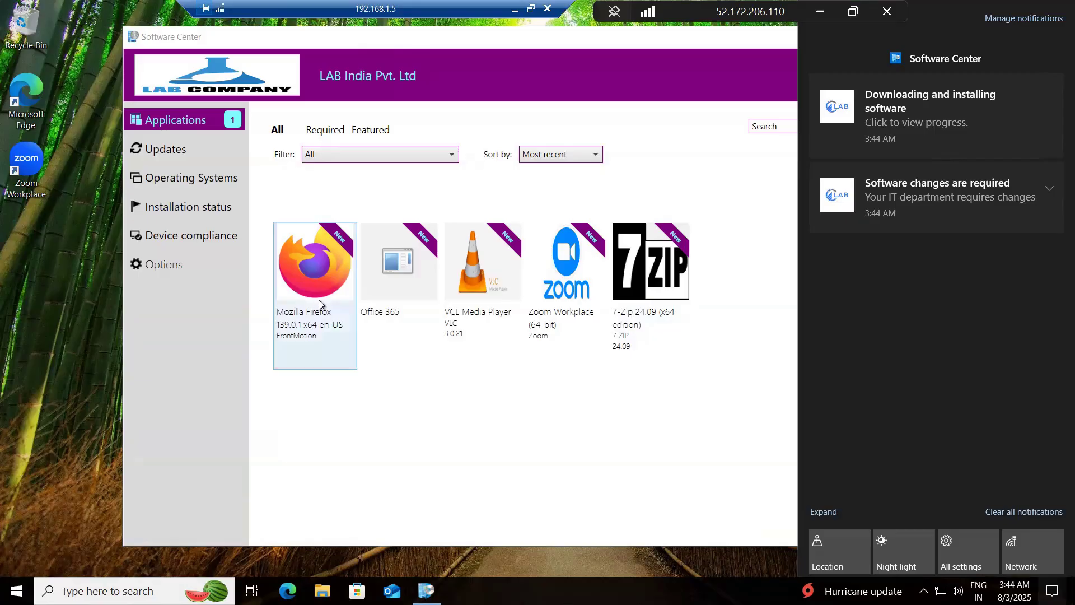
Step: Look through the client's recently added programs and search for Firefox with the term "fire"
left_click(59, 322)
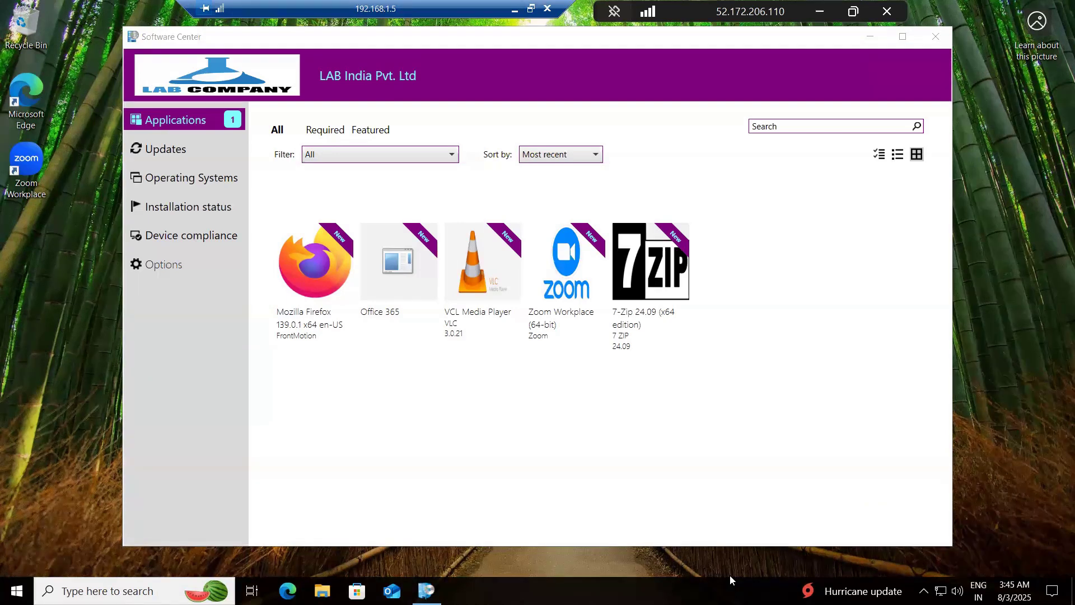
key("super")
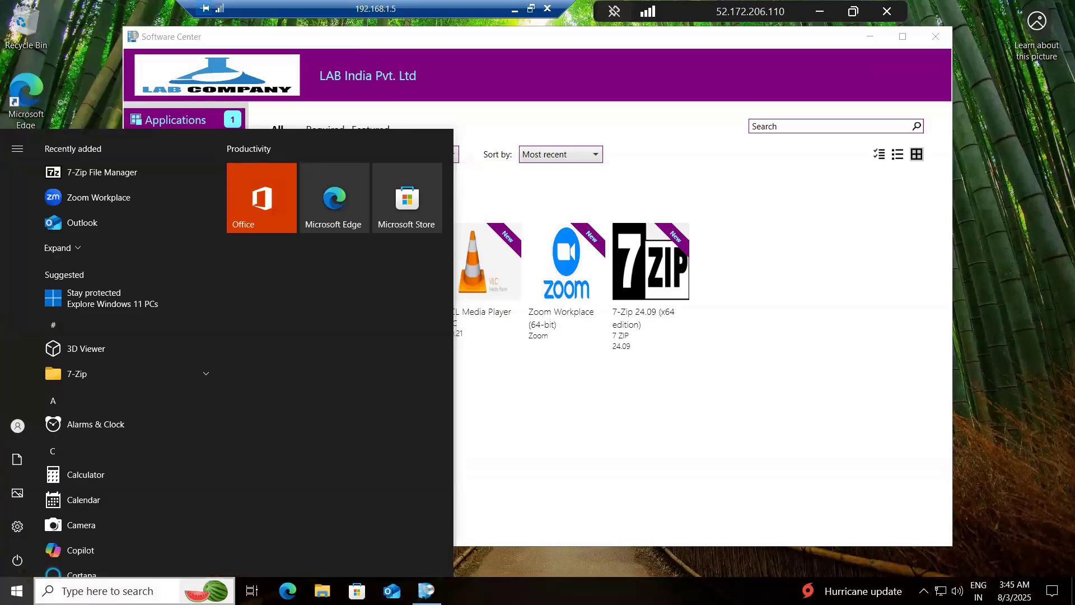
key("Escape")
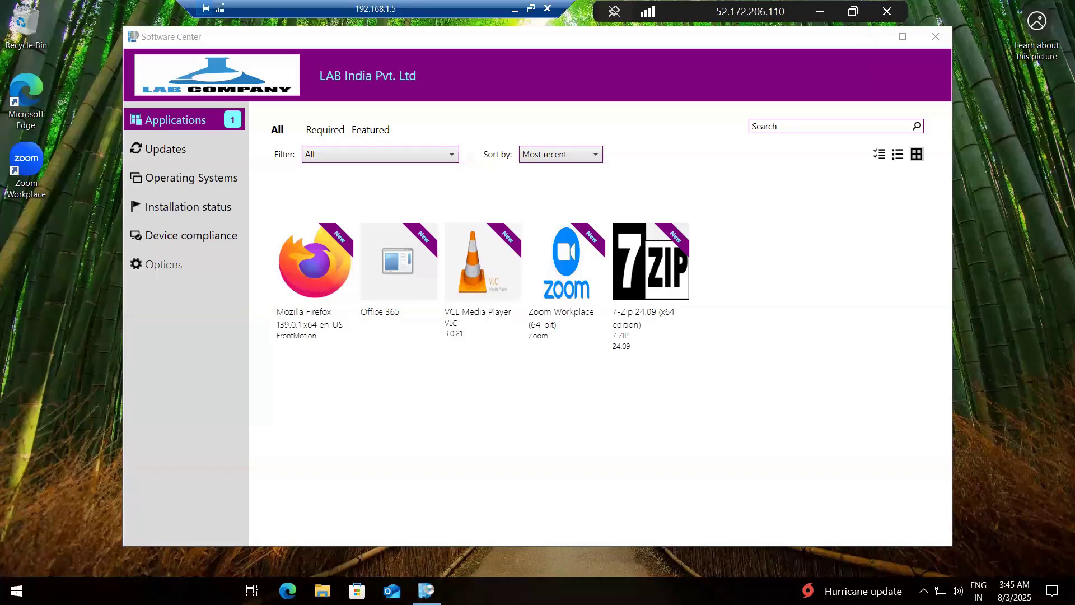
left_click(17, 590)
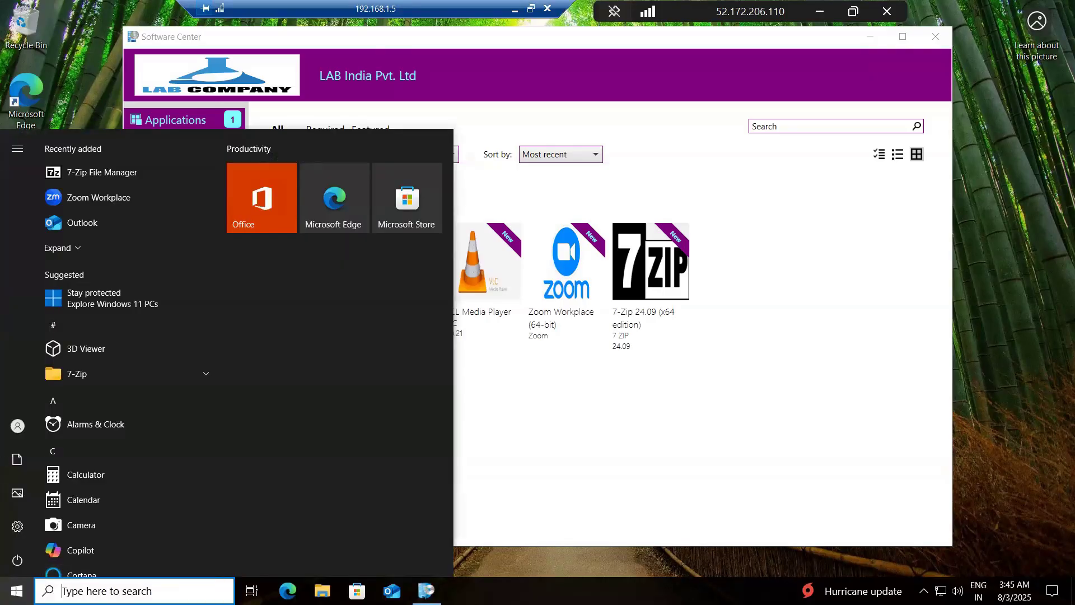
type("fire")
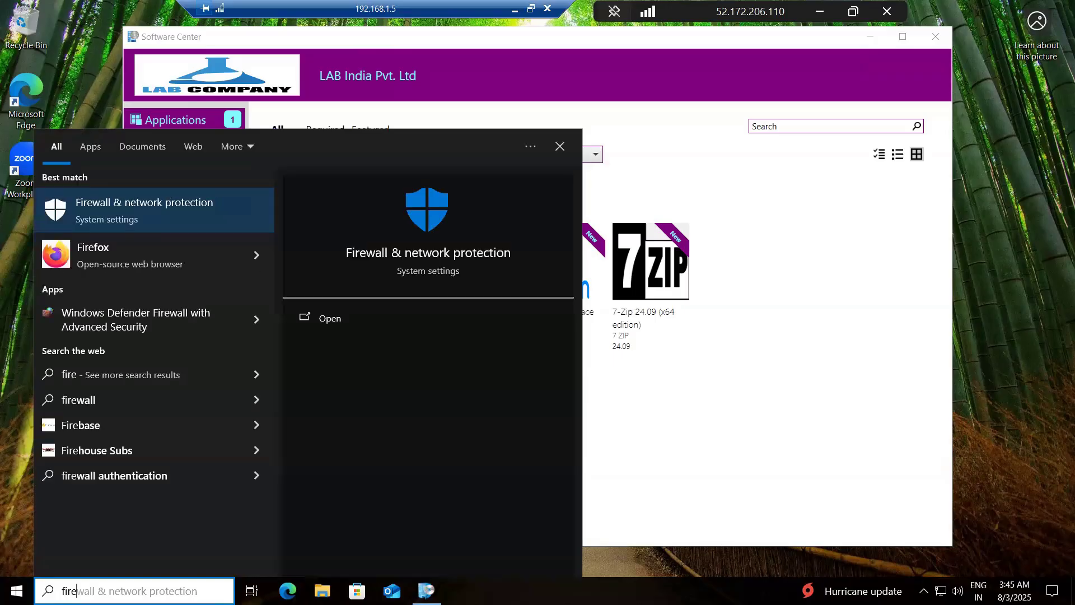
left_click(3, 399)
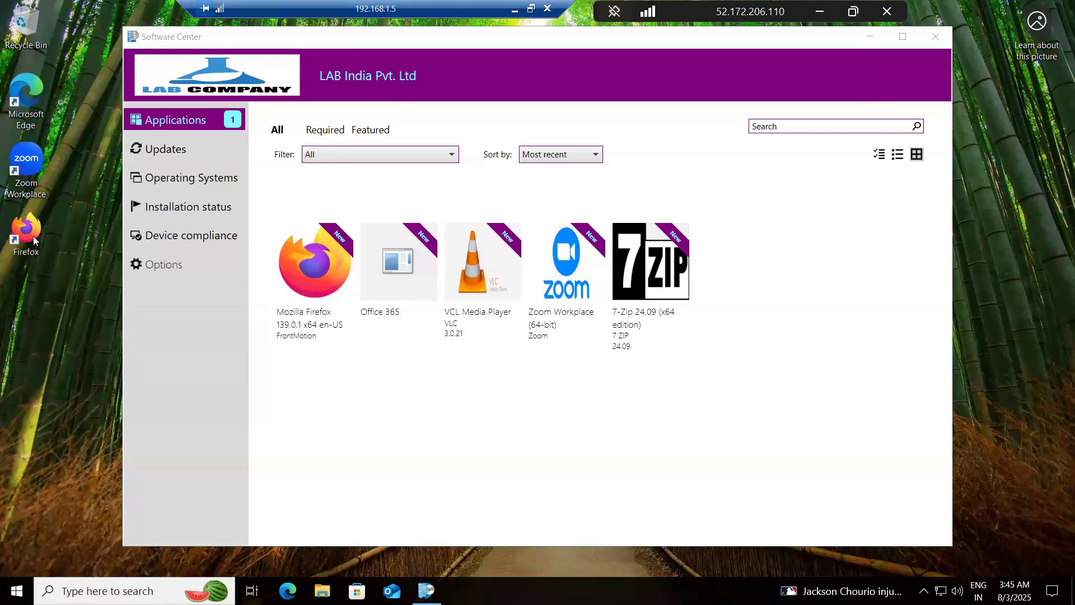
Step: Close Software Center on the client and switch to the Configuration Manager site server's remote desktop session
left_click(945, 39)
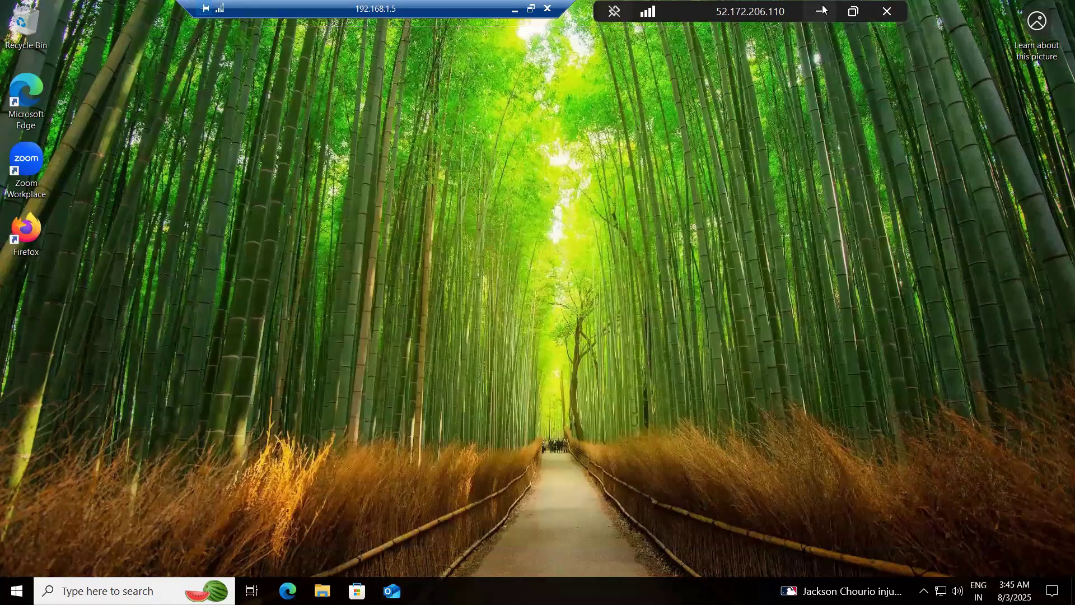
left_click(822, 10)
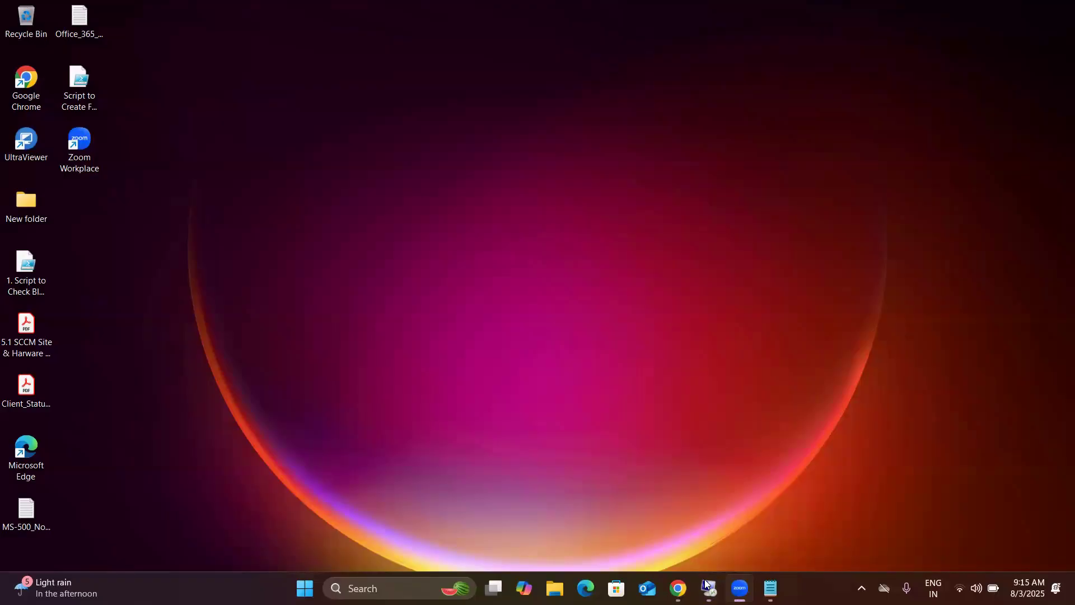
mouse_move(709, 587)
left_click(651, 520)
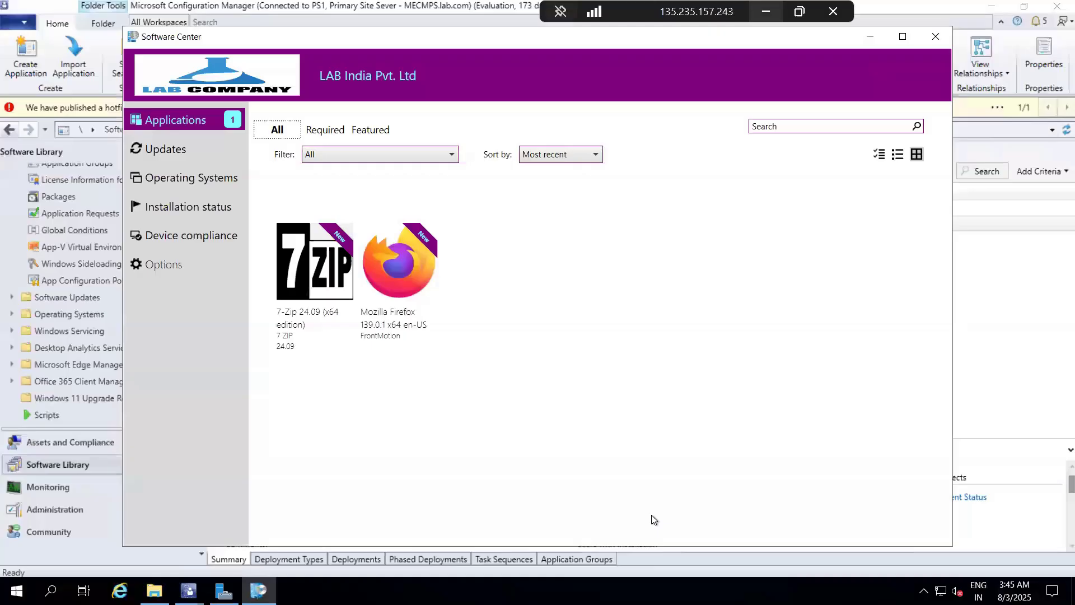
Step: Clear the server's desktop by closing Software Center, File Explorer and Server Manager and minimizing the Configuration Manager console windows
left_click(935, 36)
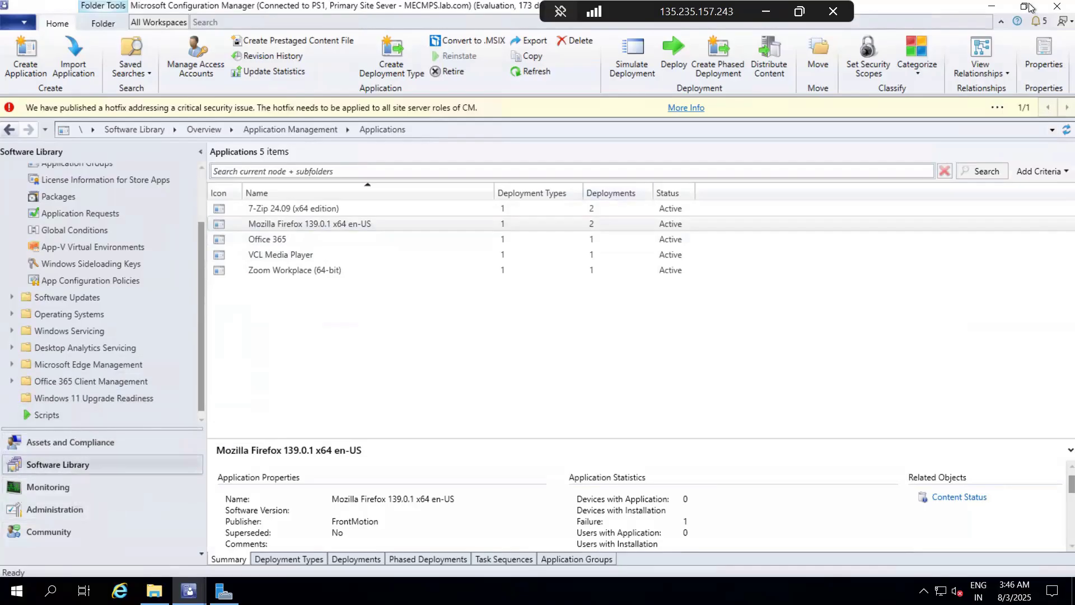
left_click(990, 7)
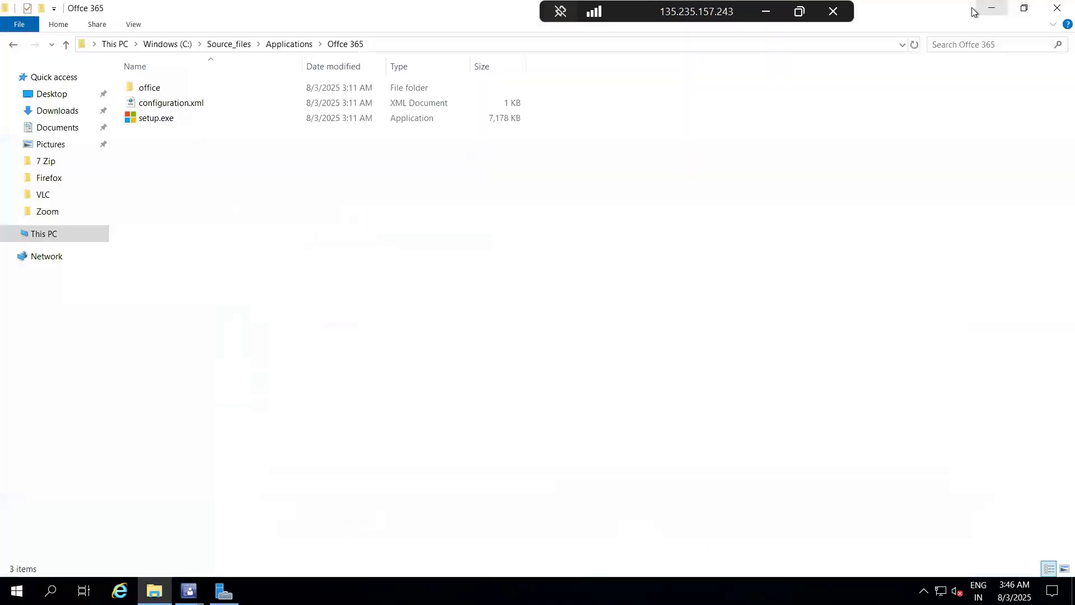
left_click(1056, 8)
left_click(1054, 8)
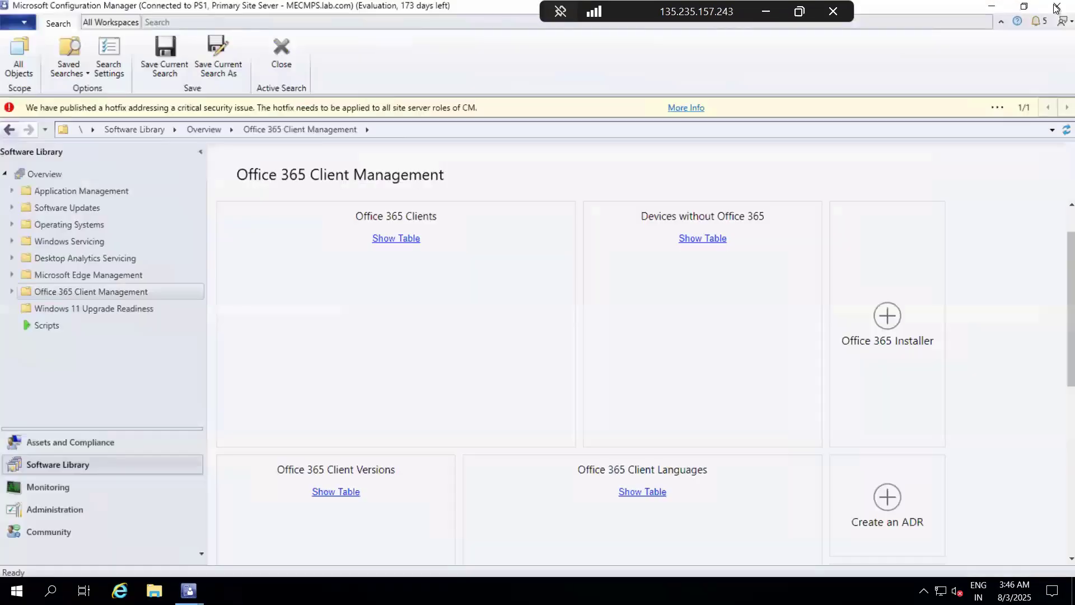
left_click(990, 7)
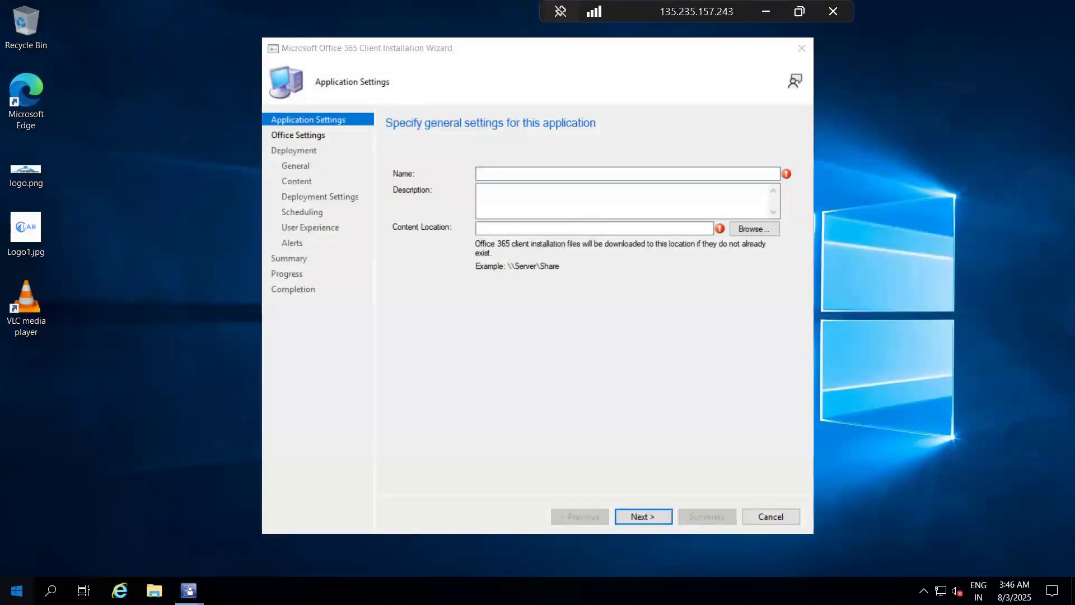
Step: Reopen Software Center on the server and start installing Mozilla Firefox 139.0.1 x64 en-US
left_click(17, 590)
left_click(17, 590)
left_click(17, 590)
type("soft")
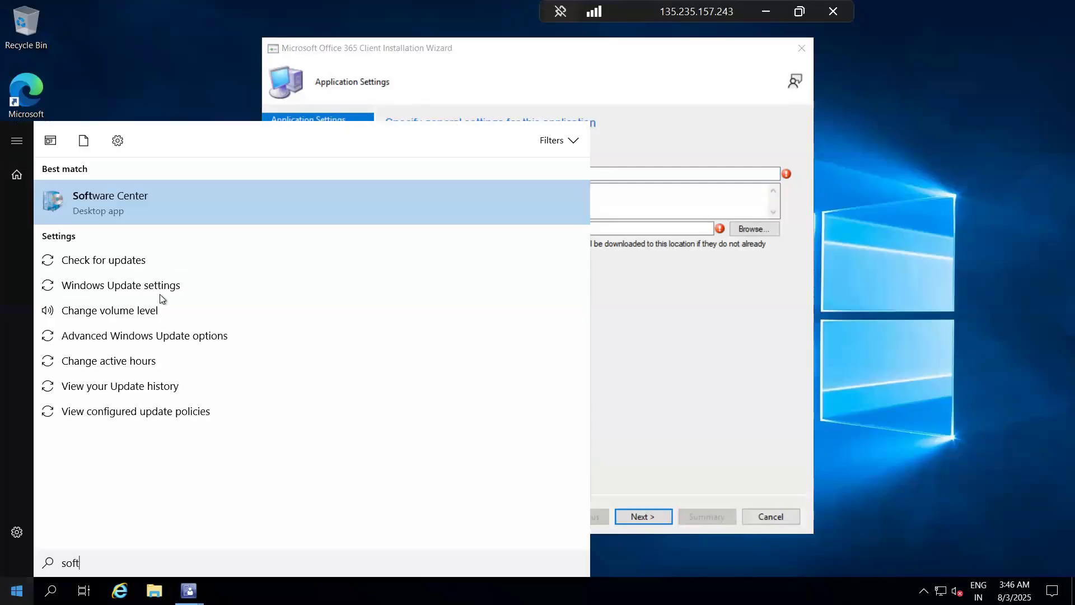
left_click(110, 184)
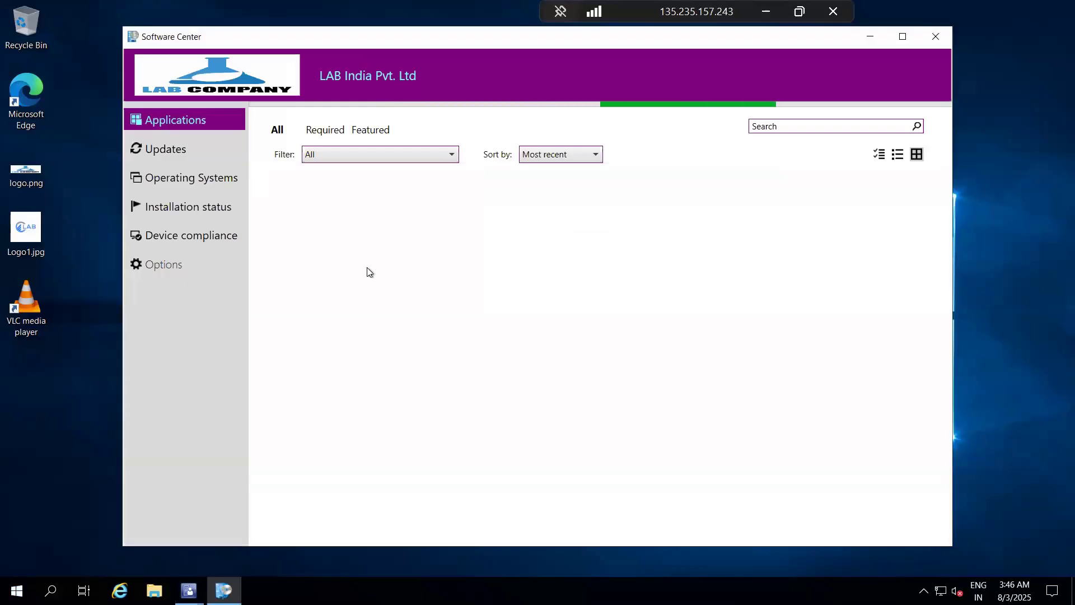
left_click(396, 278)
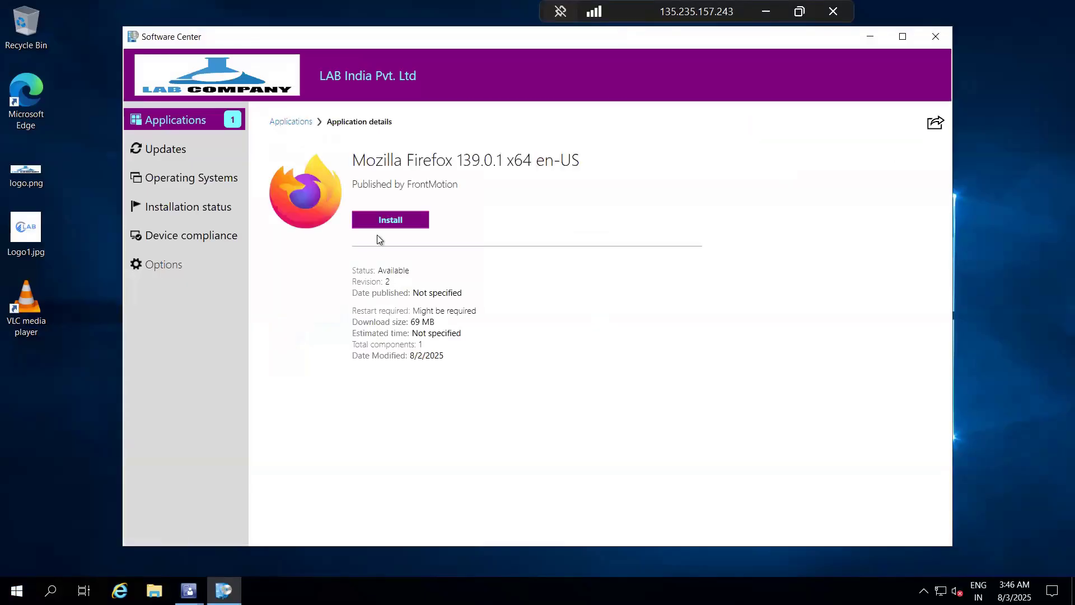
left_click(407, 222)
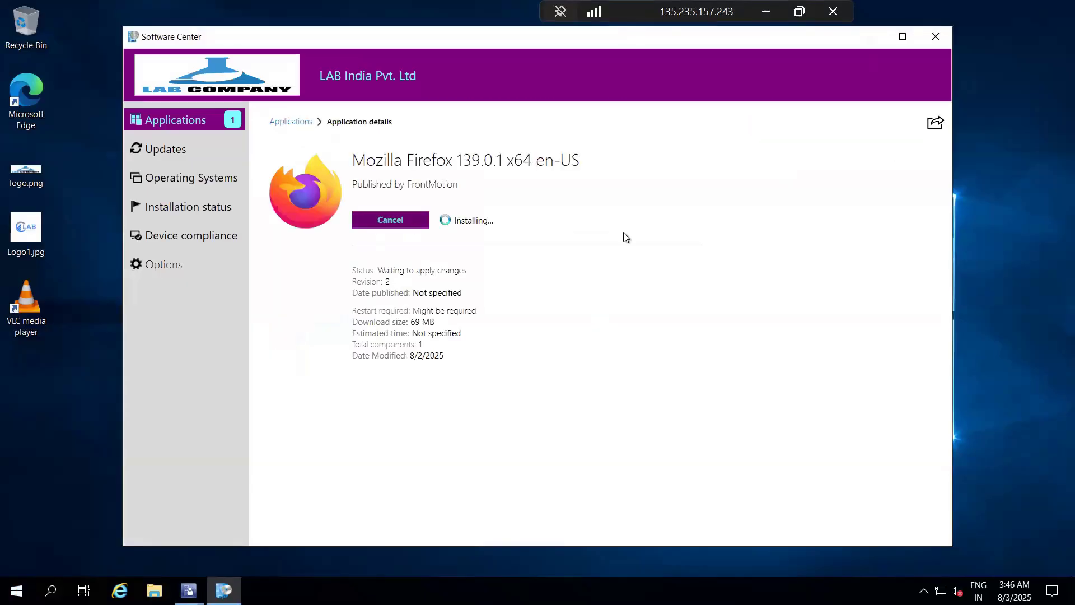
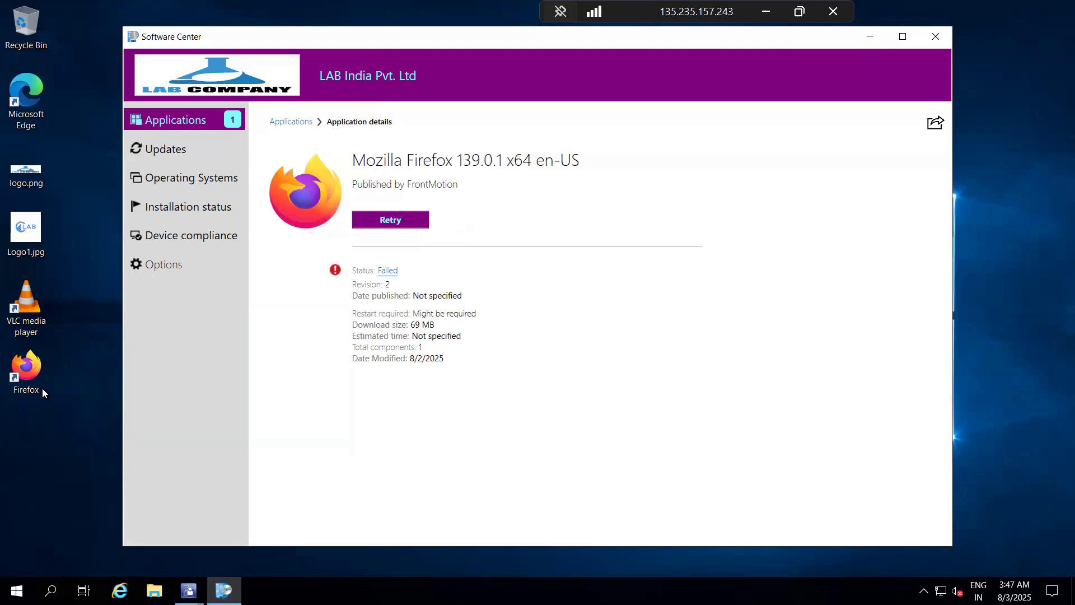
Step: View the failure details of the Mozilla Firefox 139.0.1 installation and minimize Software Center
left_click(394, 273)
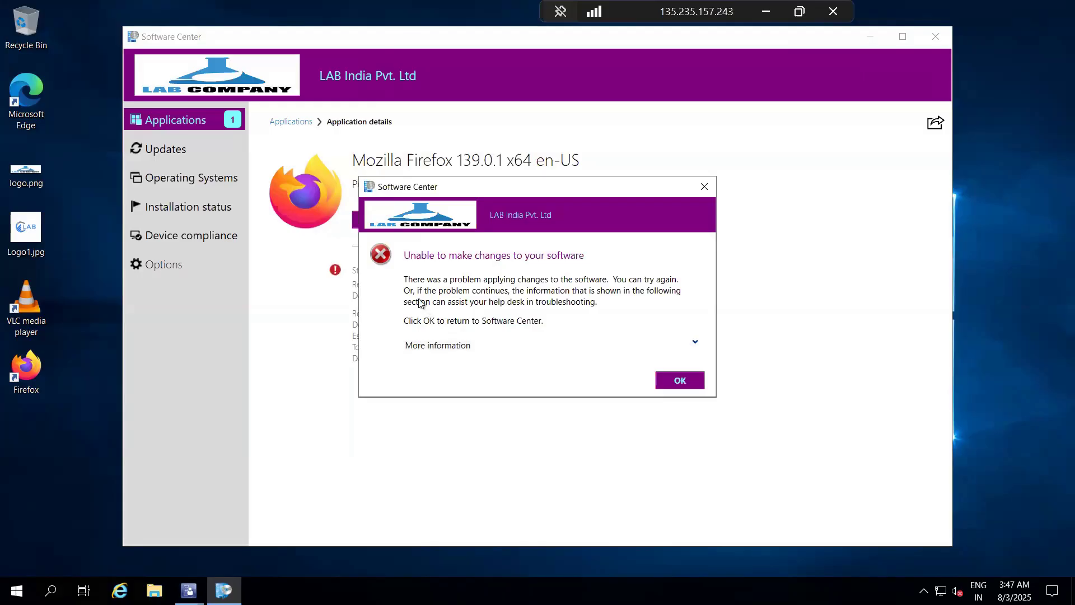
left_click(680, 383)
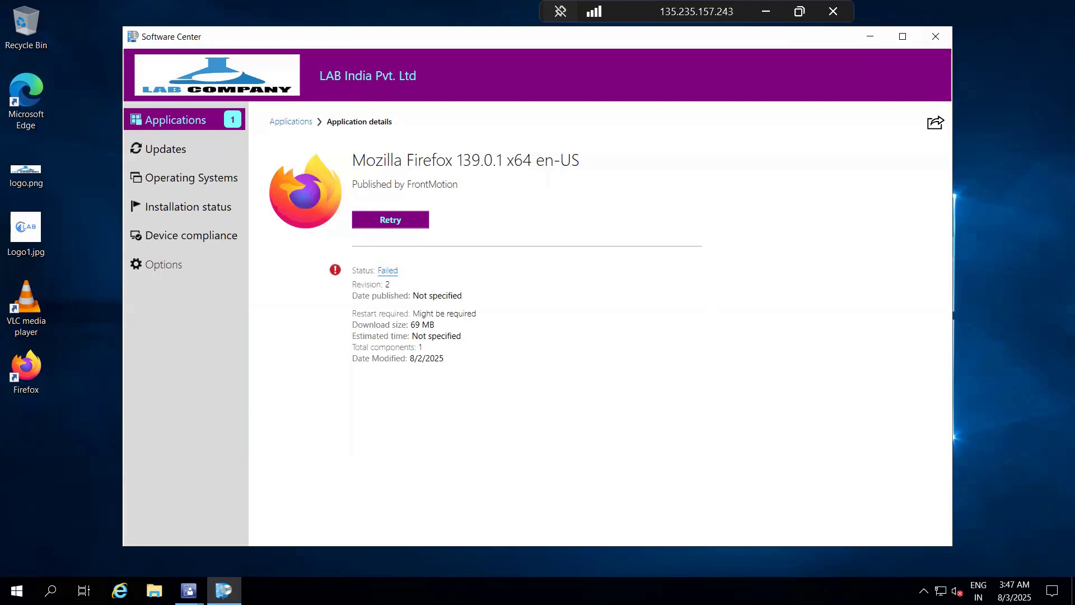
left_click(224, 590)
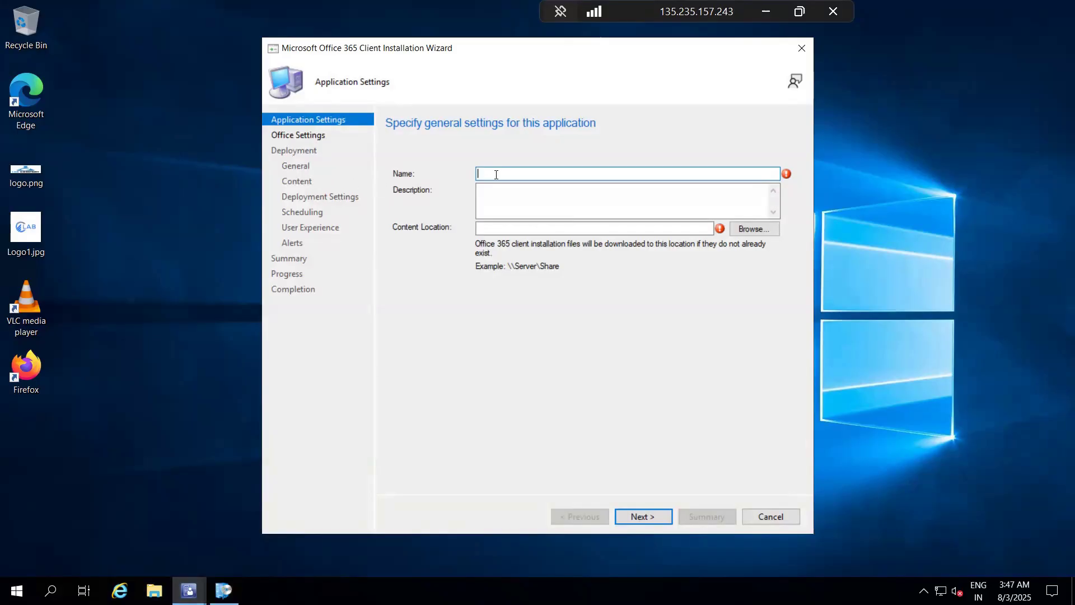
Step: Discard the Office 365 client installation wizard and close the console window showing Office 365 Client Management
left_click(796, 46)
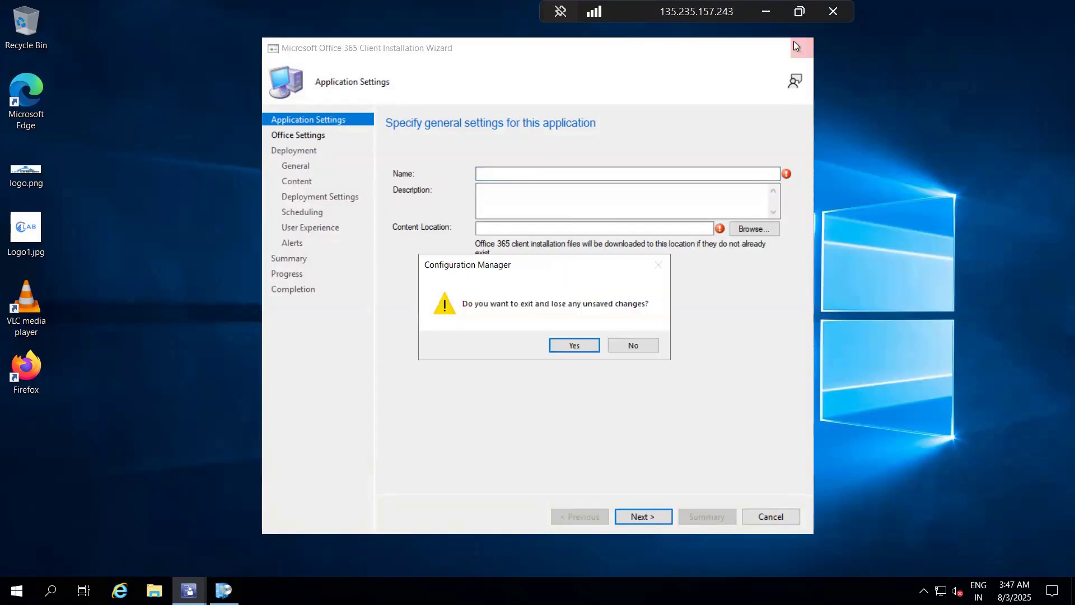
left_click(572, 346)
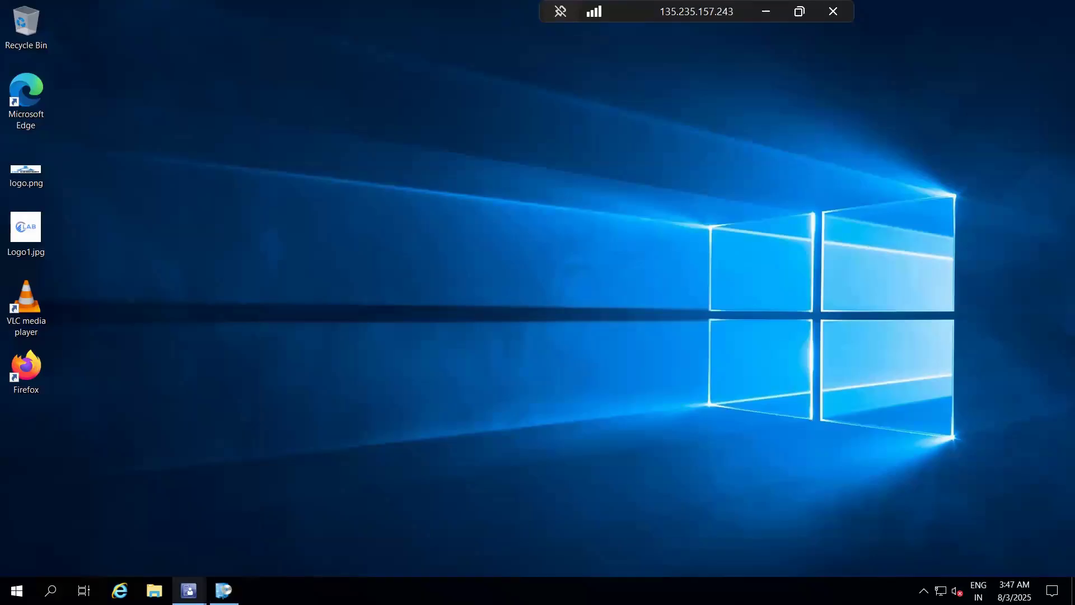
mouse_move(189, 590)
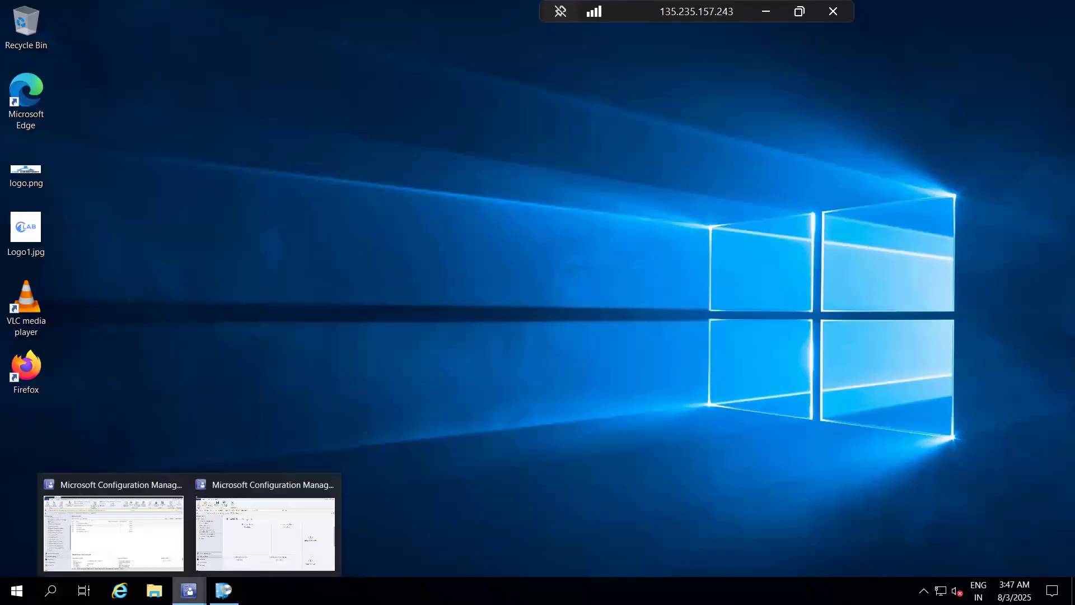
left_click(233, 520)
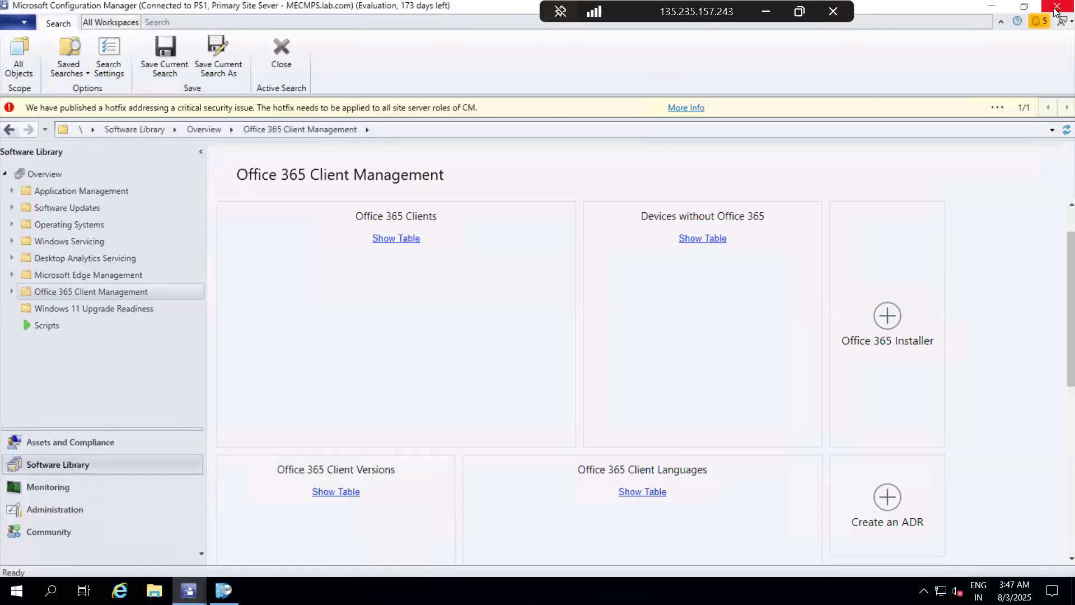
left_click(1055, 6)
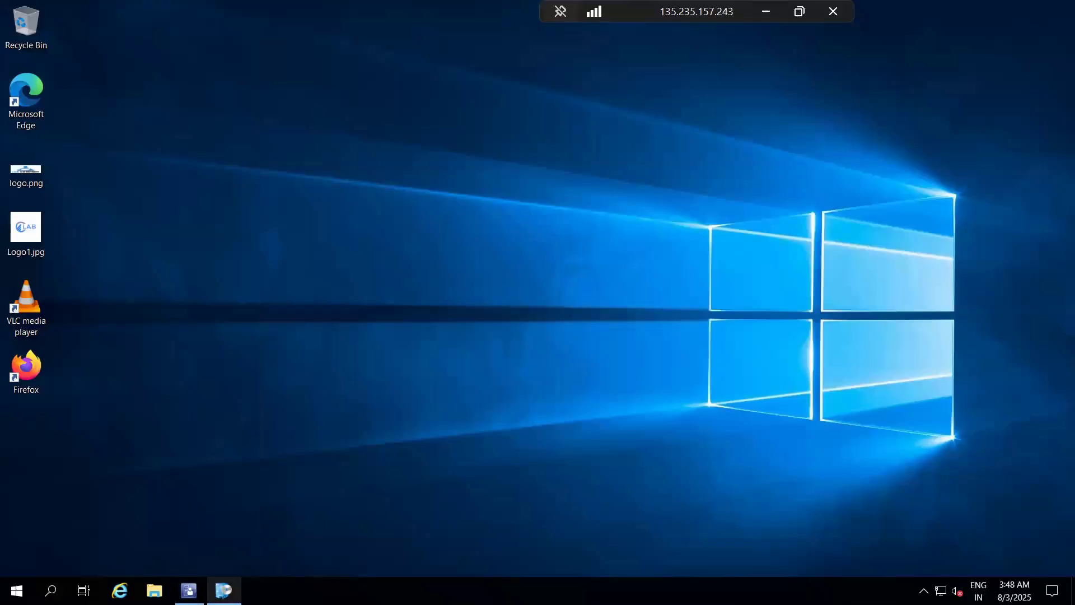
Step: Start a configuration item named Firefox CI under Assets and Compliance's Compliance Settings, for custom Windows Desktops and Servers with all Windows versions selected
left_click(189, 591)
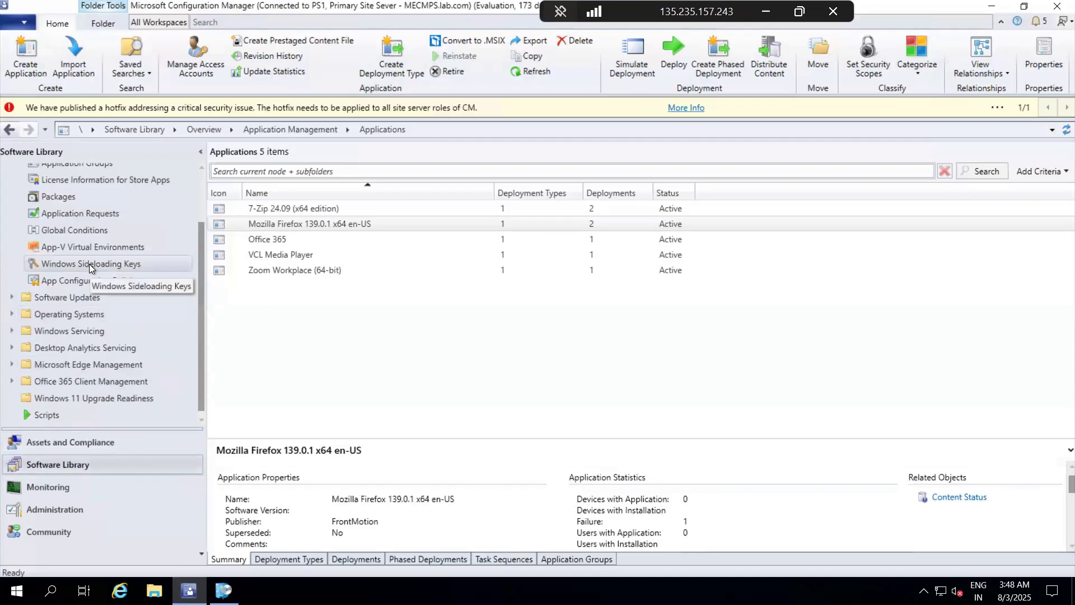
scroll(89, 264, "up", 3)
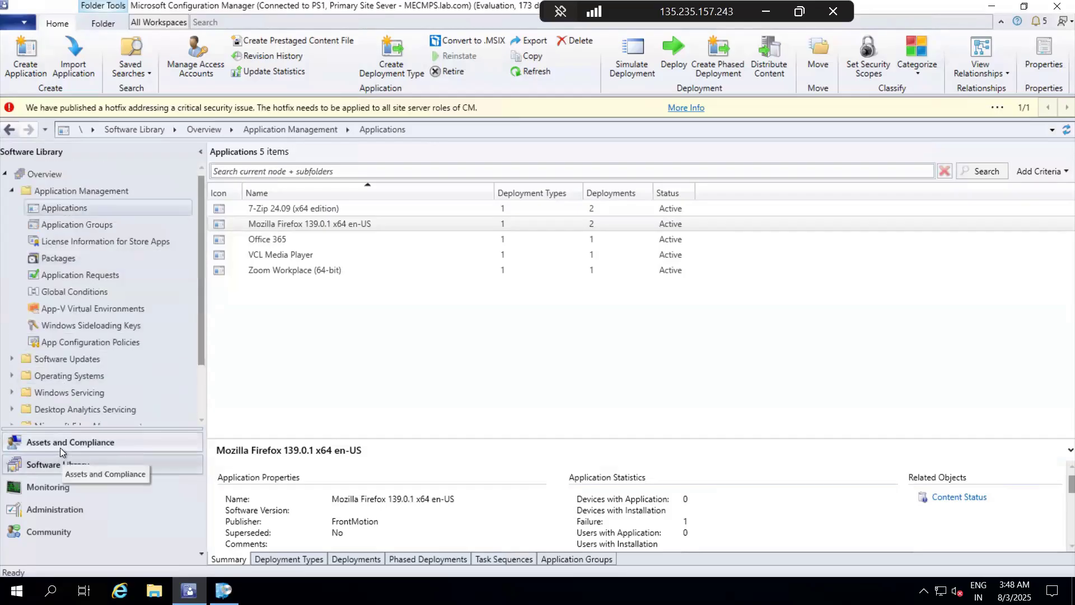
left_click(59, 448)
scroll(99, 317, "down", 3)
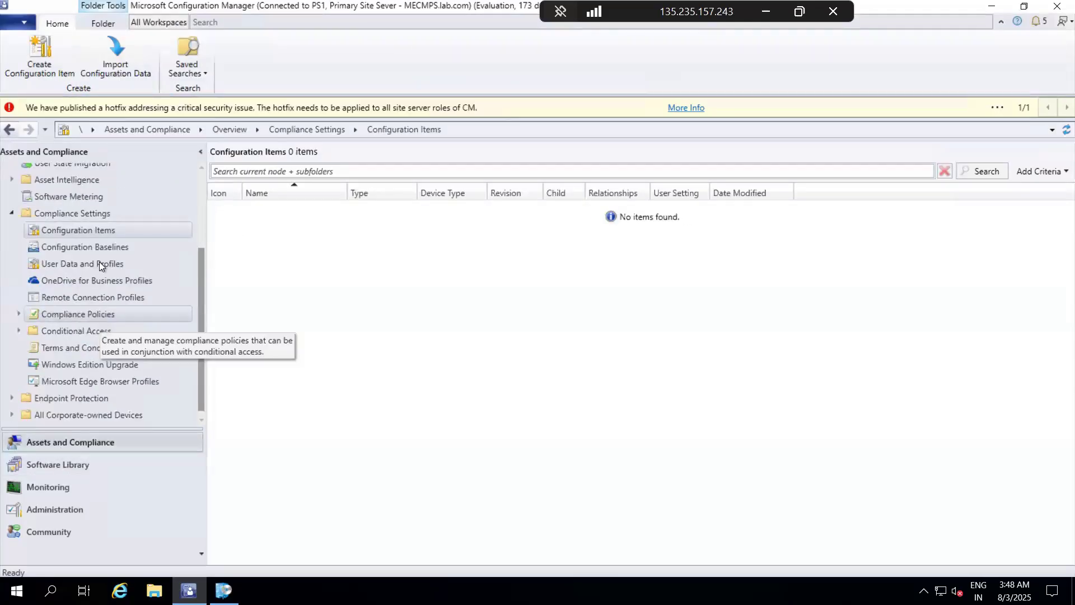
left_click(102, 229)
right_click(102, 230)
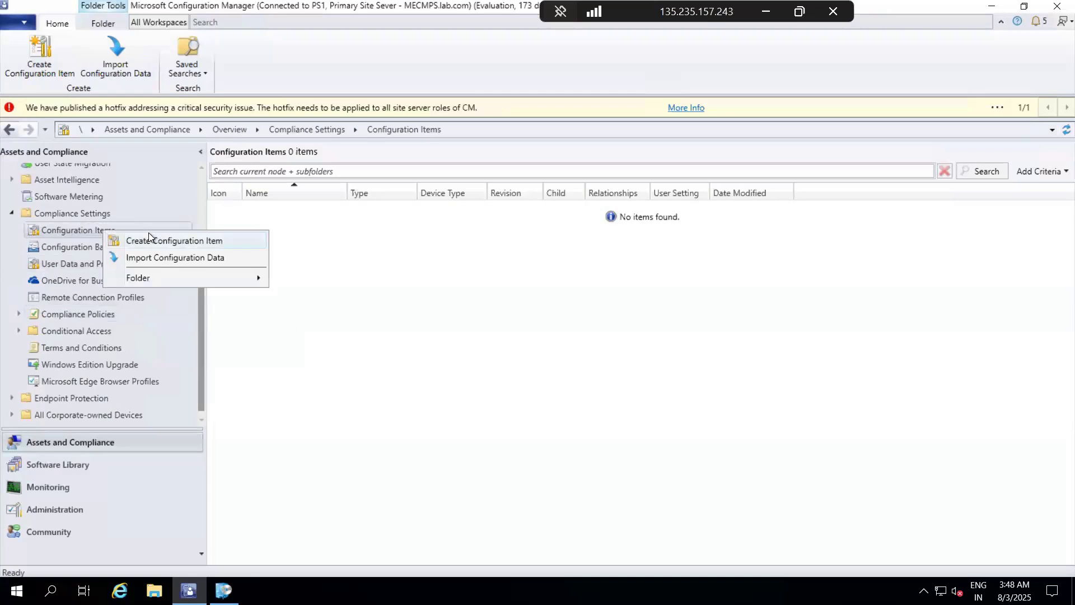
left_click(148, 235)
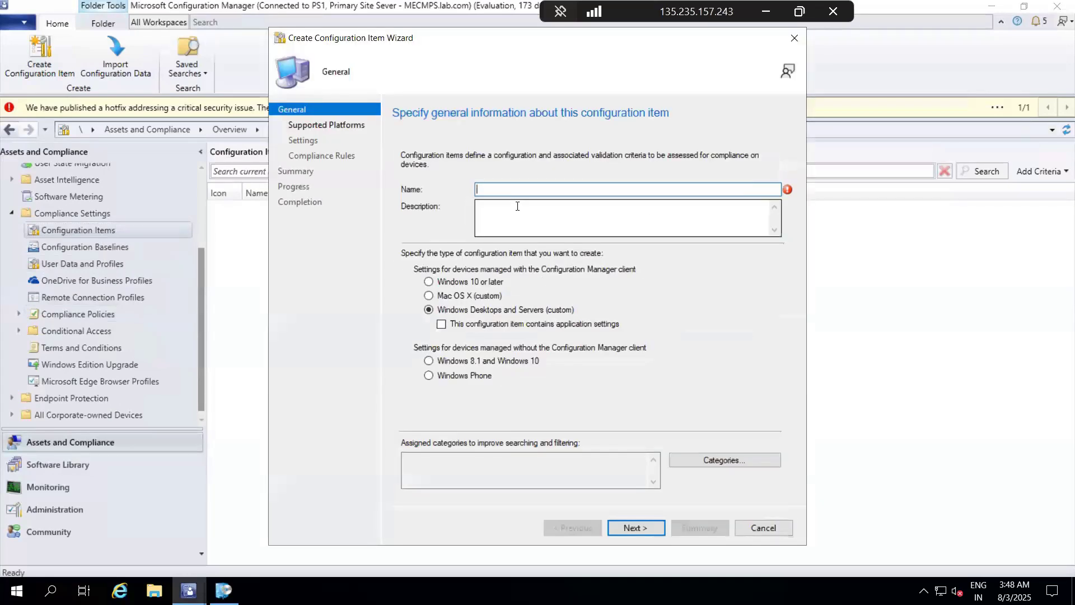
type("Firef")
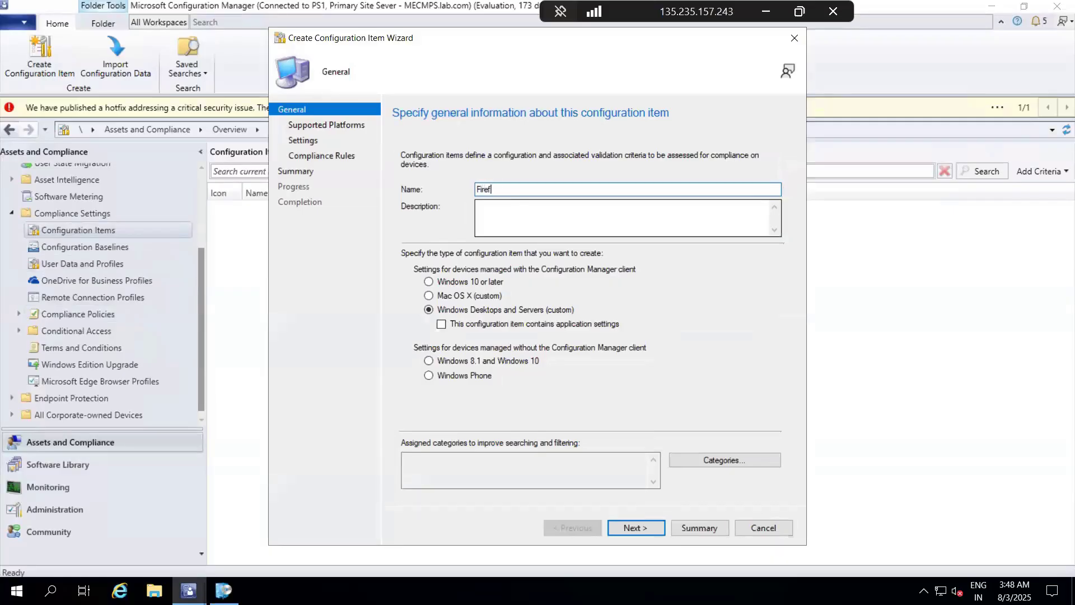
type("ox CI")
left_click(626, 527)
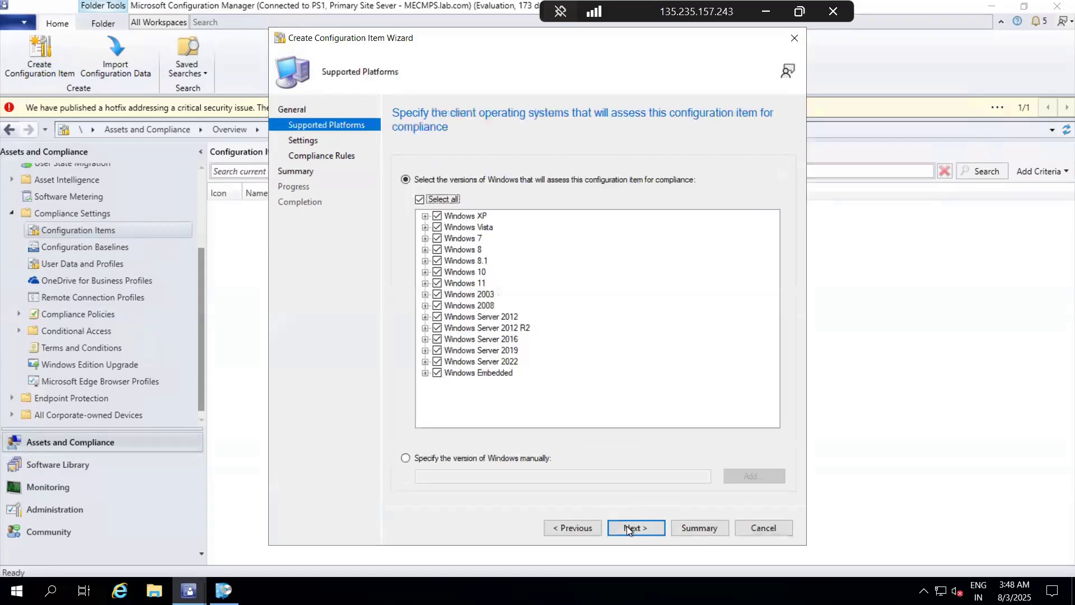
left_click(643, 527)
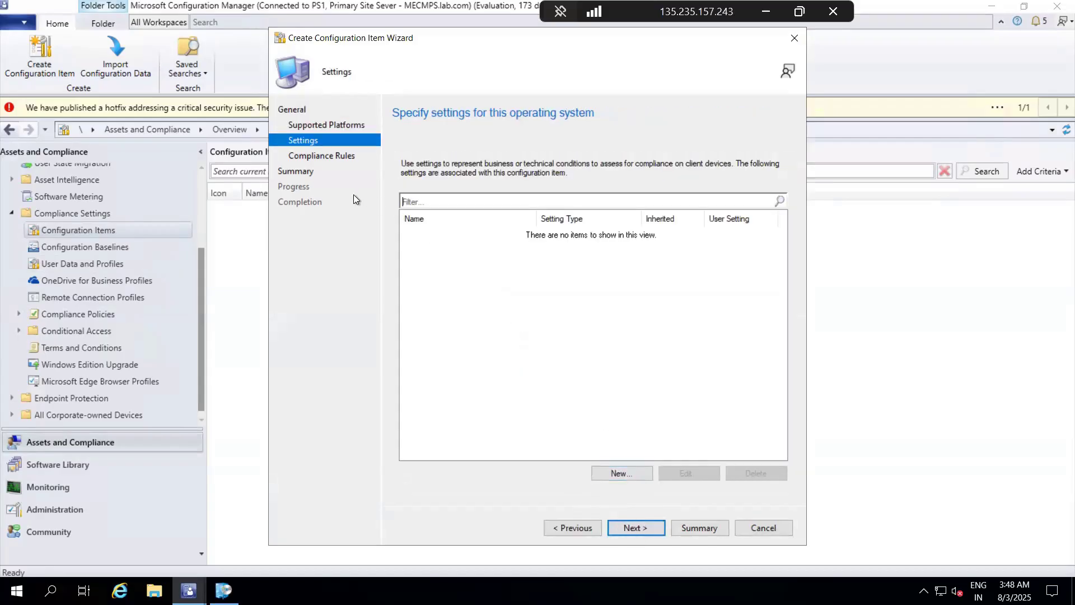
Step: Add a new setting named Setting to the configuration item with the File system setting type
left_click(626, 473)
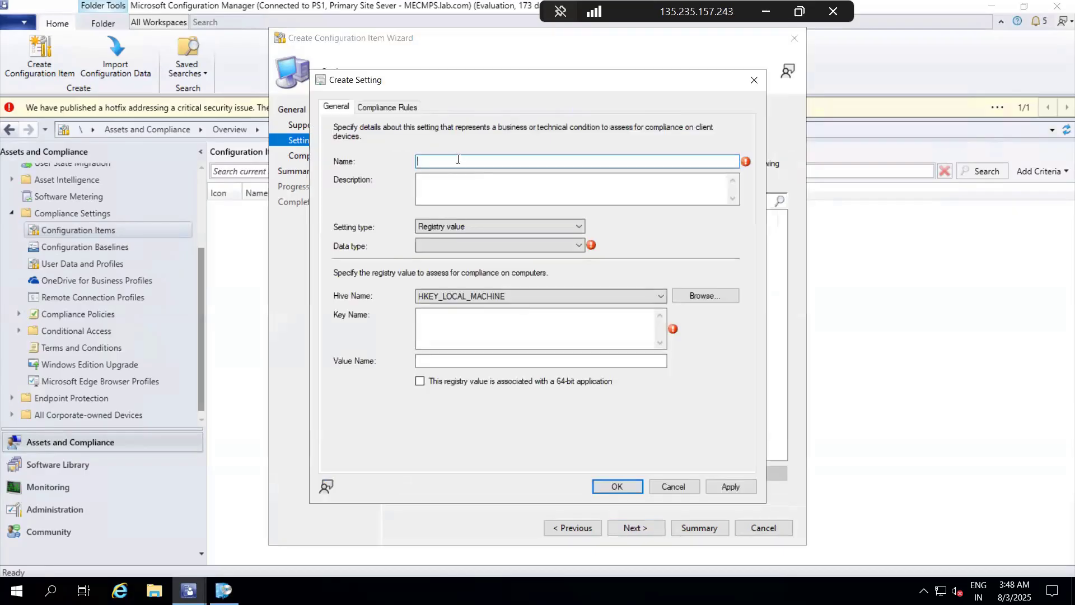
type("Setting")
left_click(454, 226)
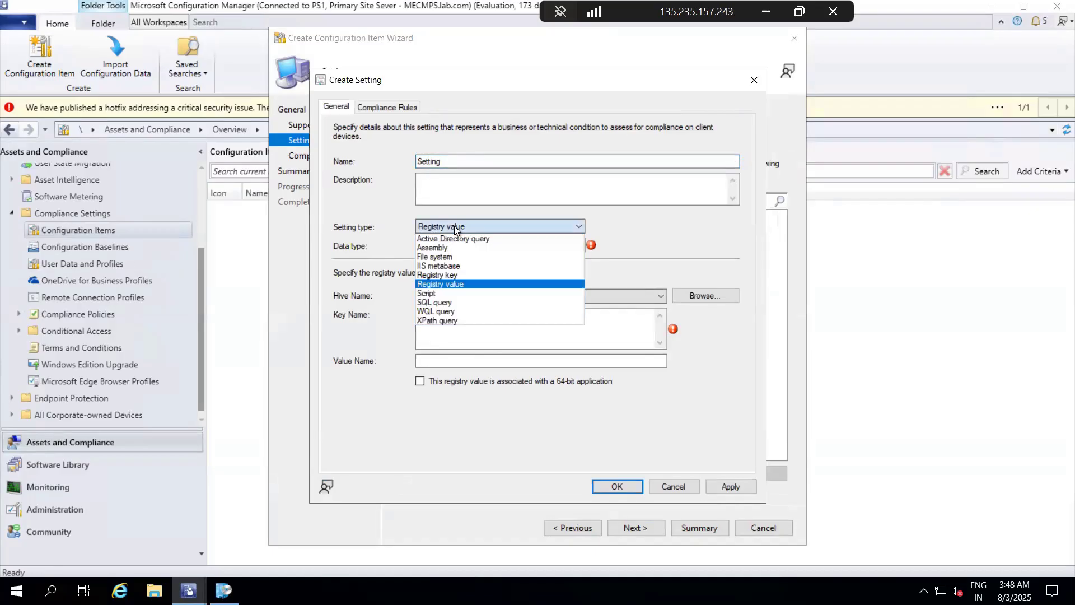
left_click(459, 256)
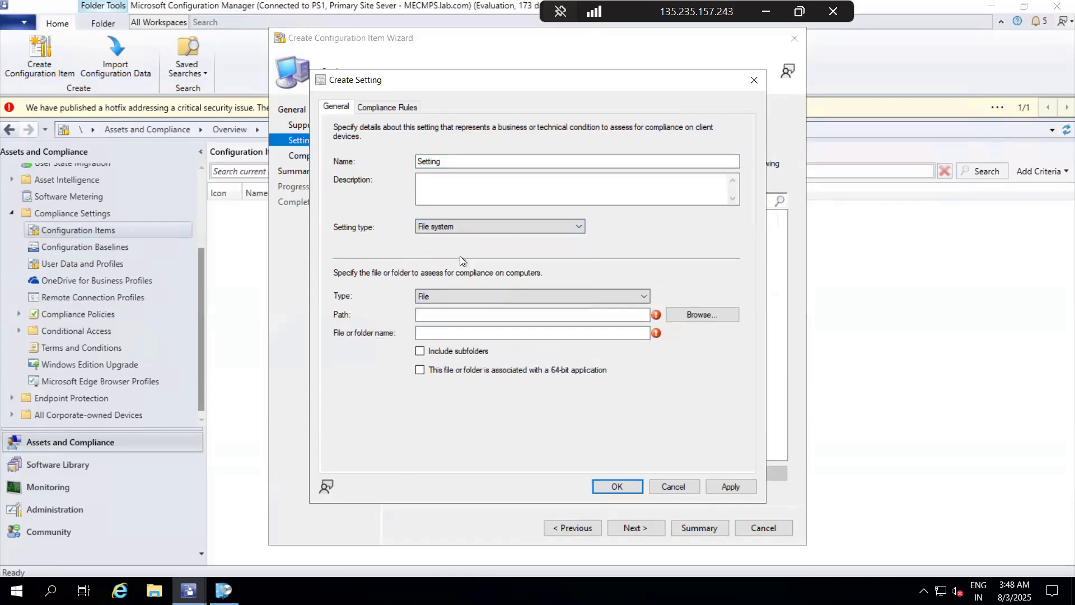
Step: Browse the local C: drive to Program Files\Mozilla Firefox and select firefox.exe as the file to assess
left_click(701, 315)
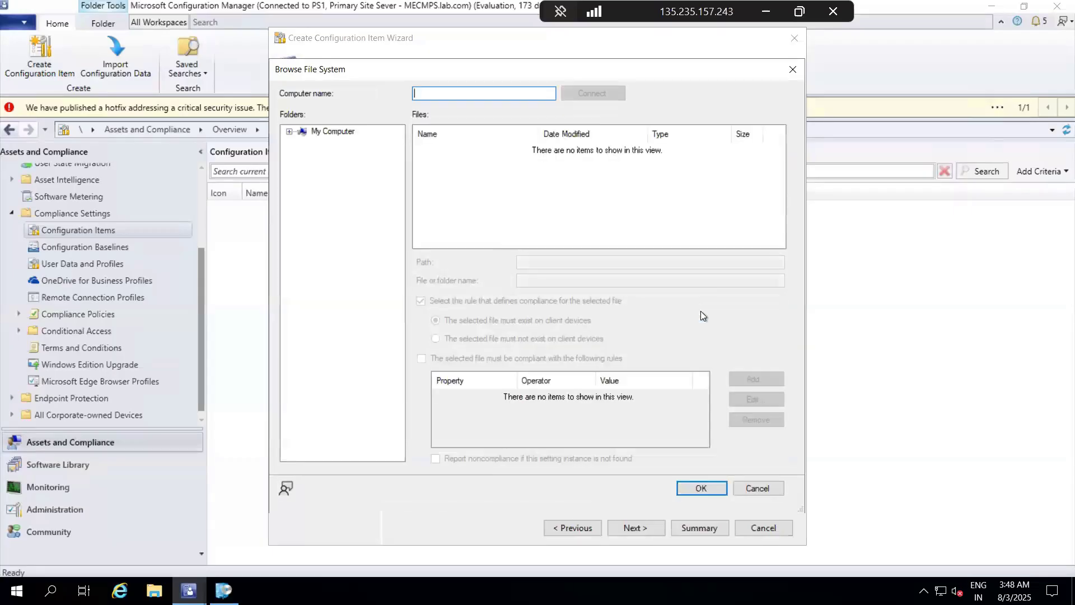
left_click(289, 132)
left_click(301, 143)
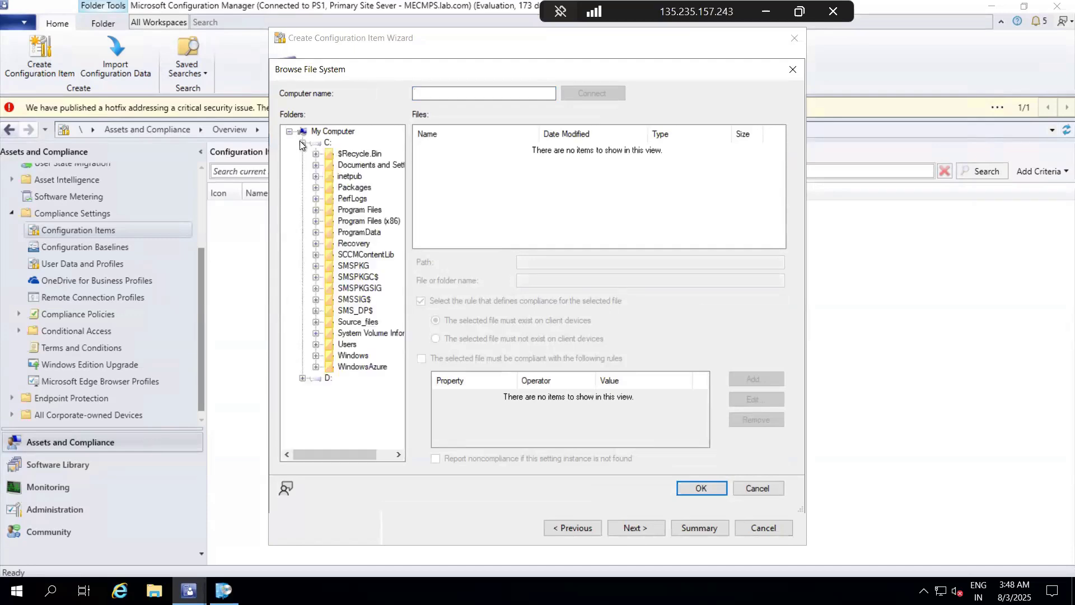
left_click(315, 210)
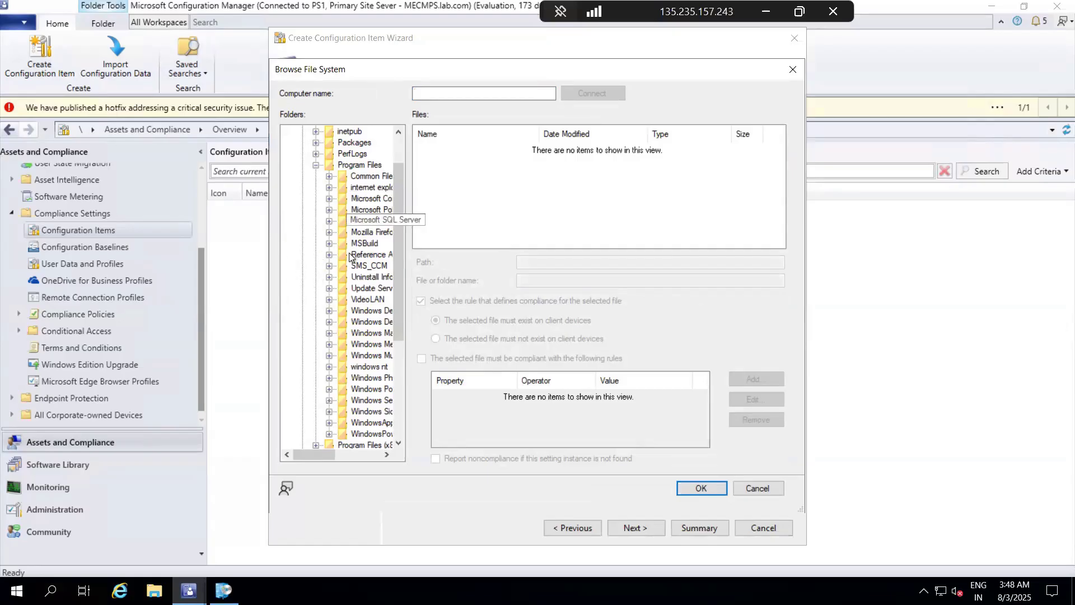
left_click(329, 233)
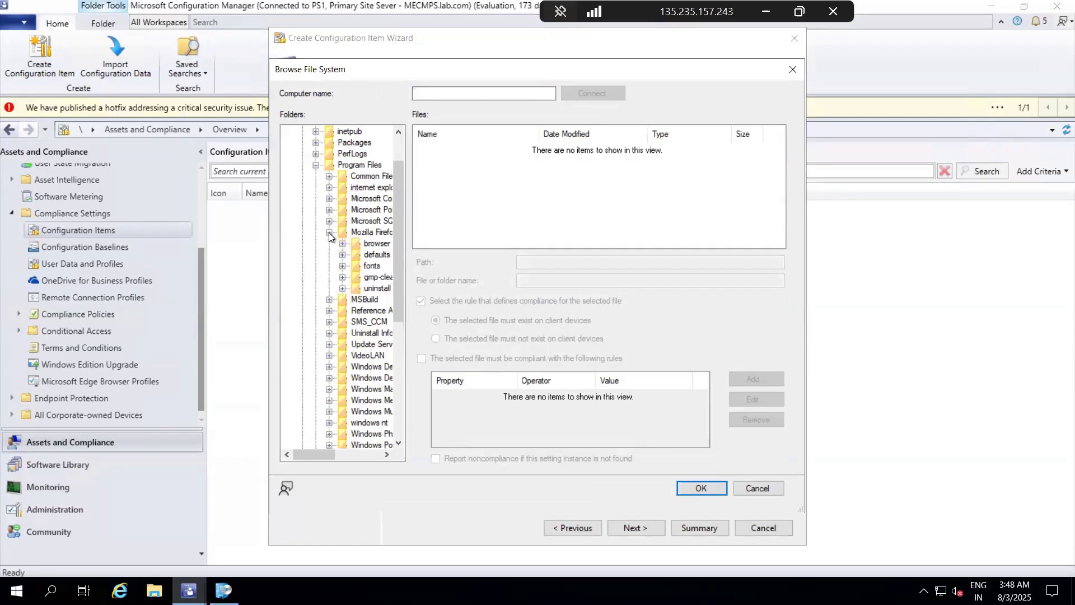
left_click(366, 232)
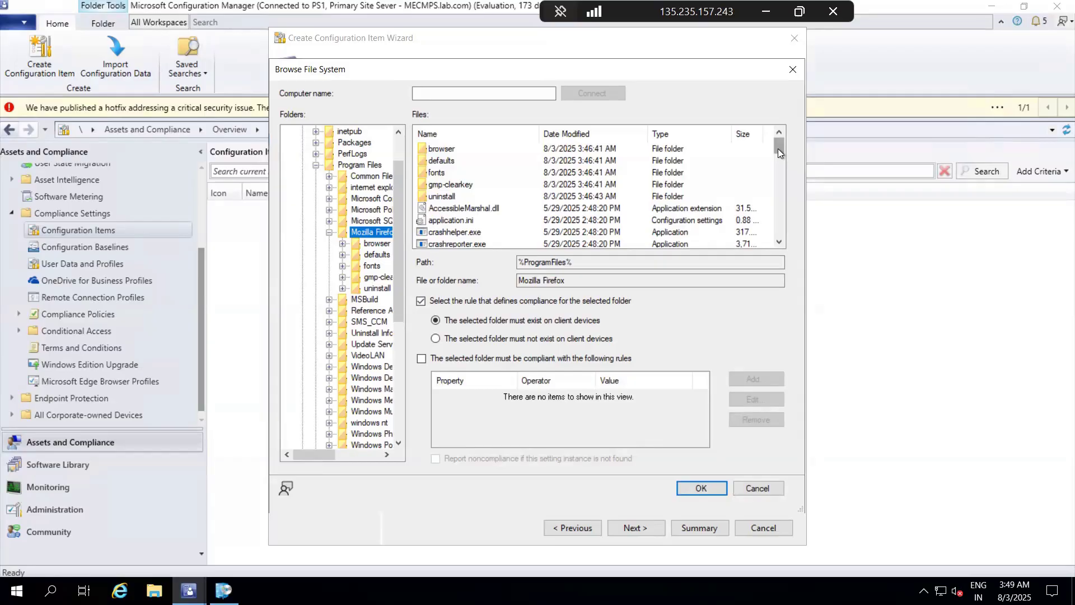
left_click_drag(777, 149, 777, 153)
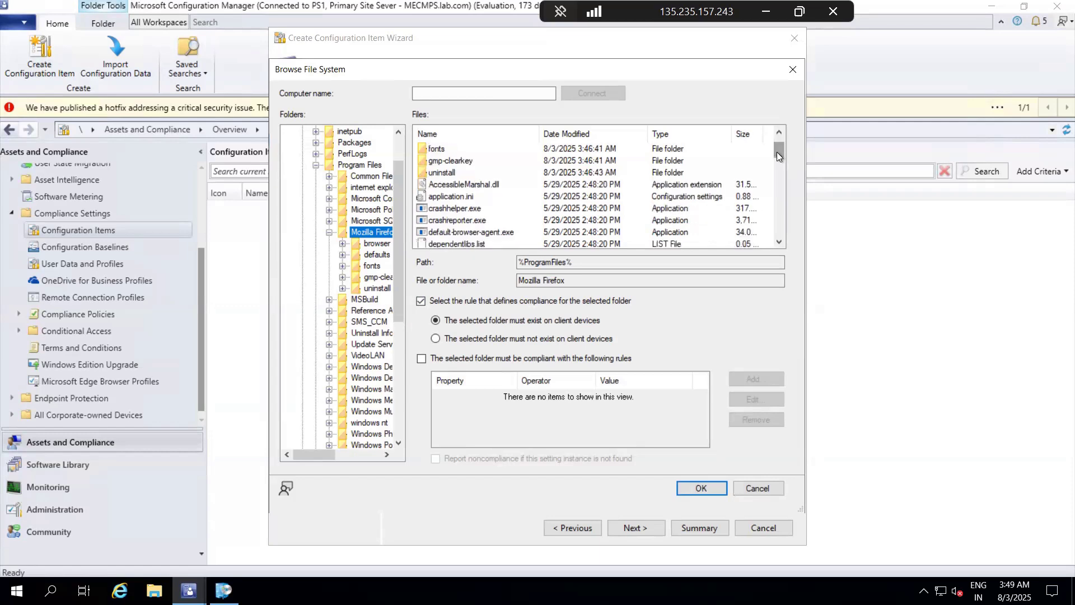
left_click(452, 209)
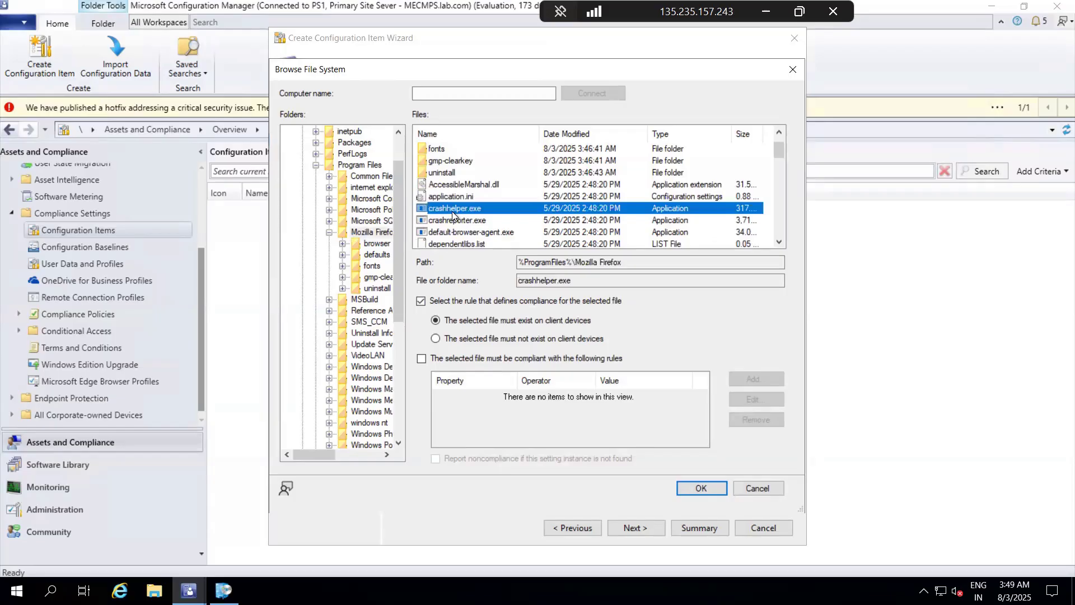
key("f")
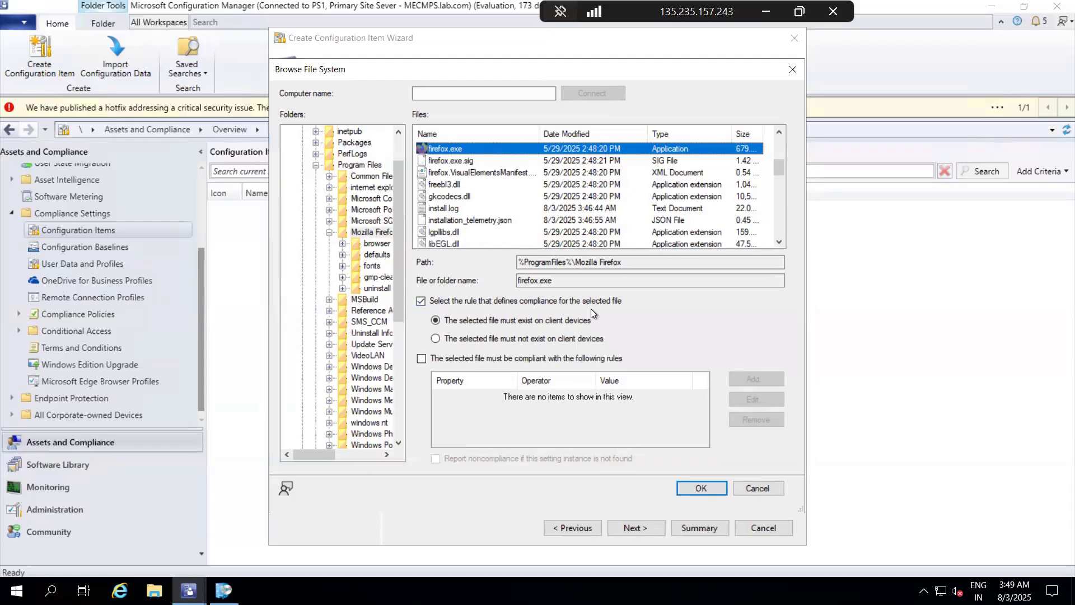
Step: Add a compliance rule for firefox.exe requiring the File version to be Greater than or equal to 140.0.1
left_click(421, 359)
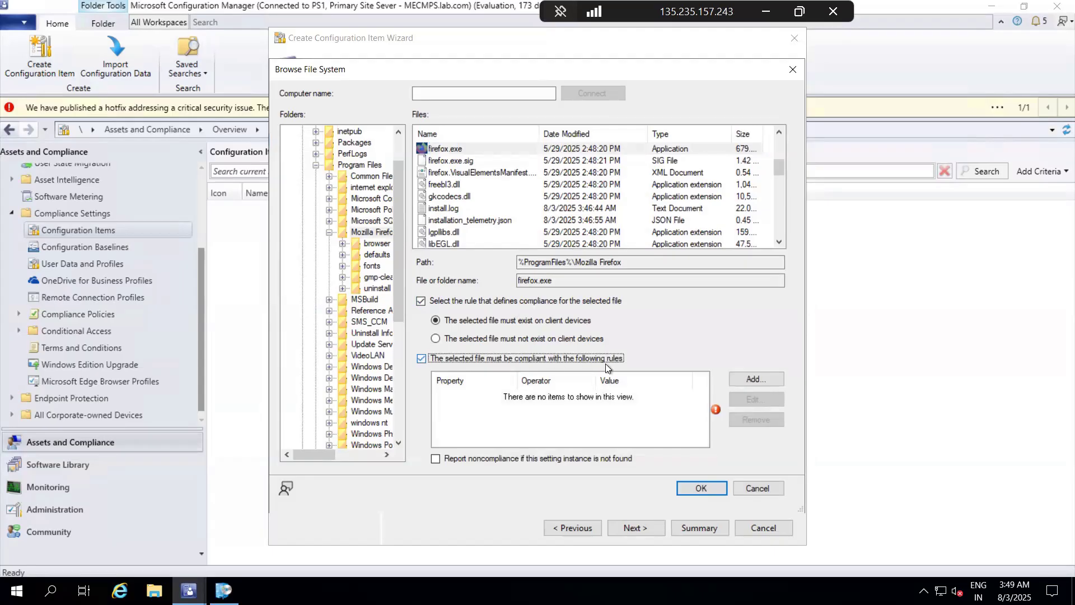
left_click(751, 378)
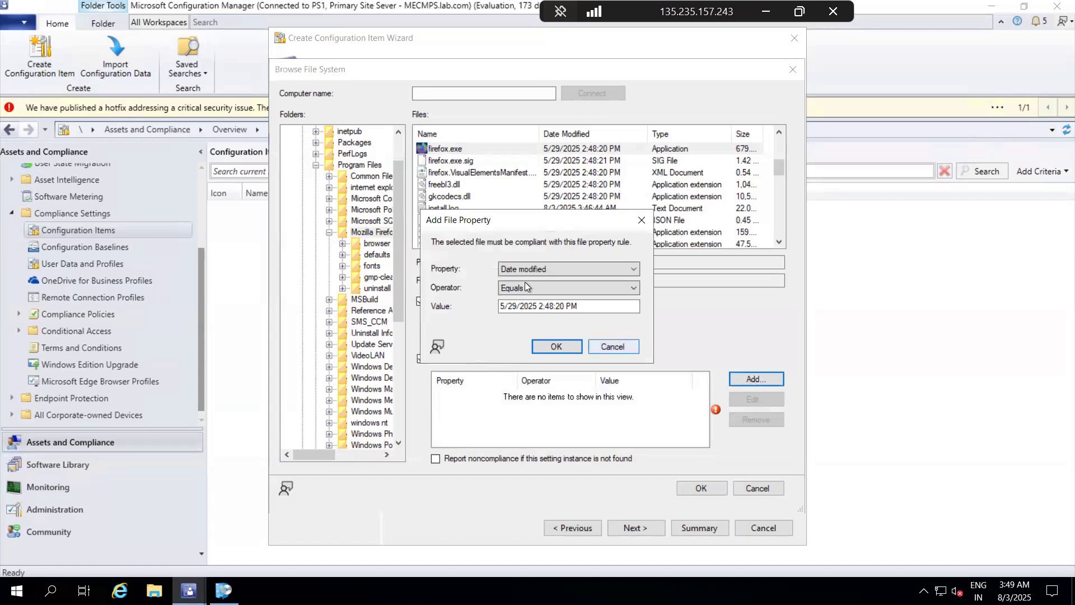
left_click(559, 265)
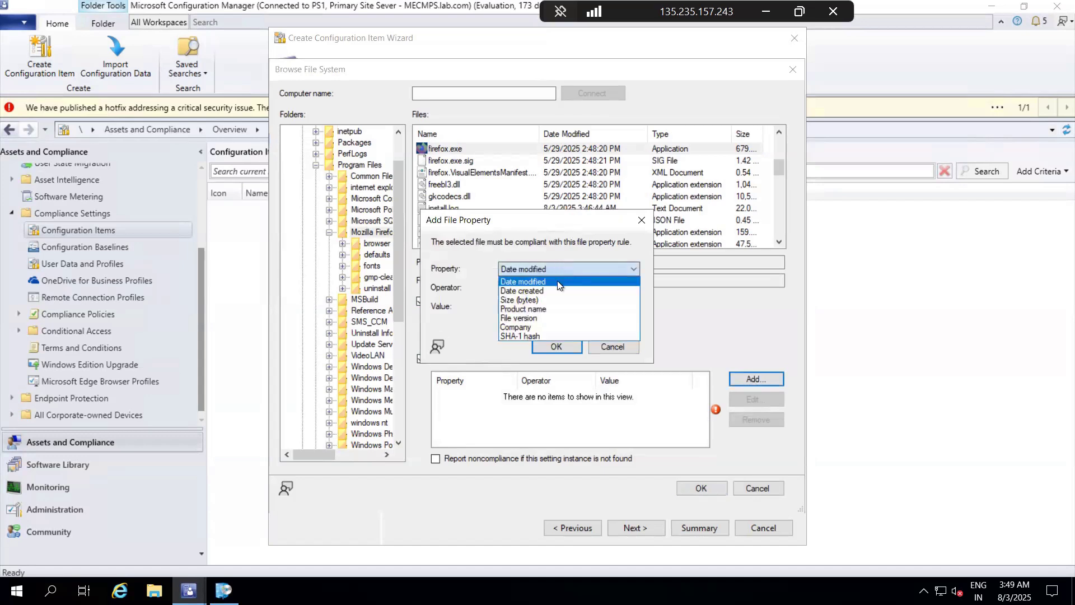
left_click(547, 316)
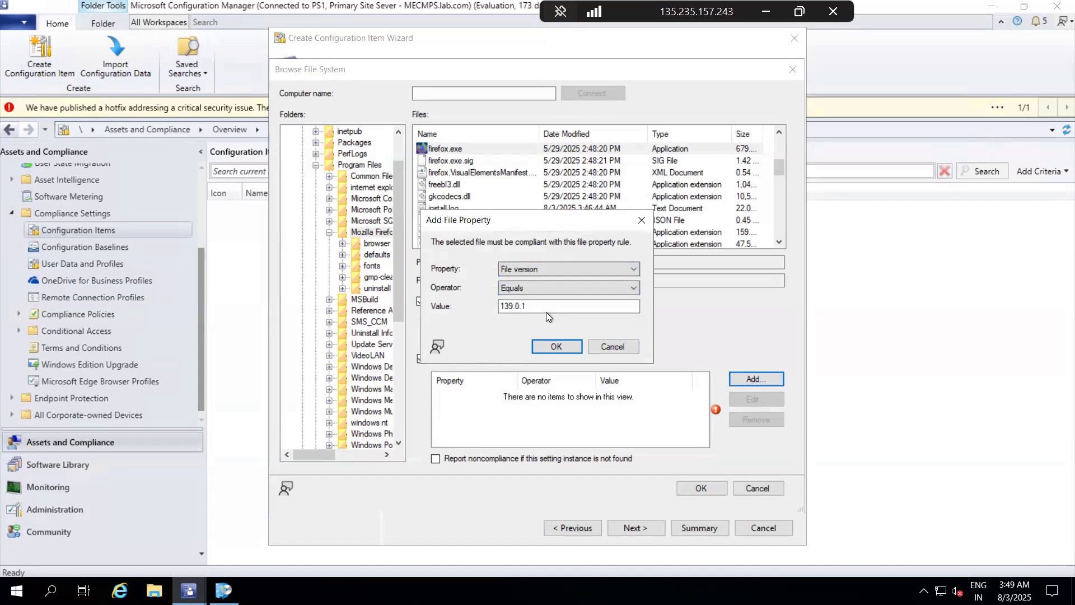
left_click(512, 308)
type("4")
key("BackSpace")
key("BackSpace")
key("BackSpace")
type("40")
left_click(537, 288)
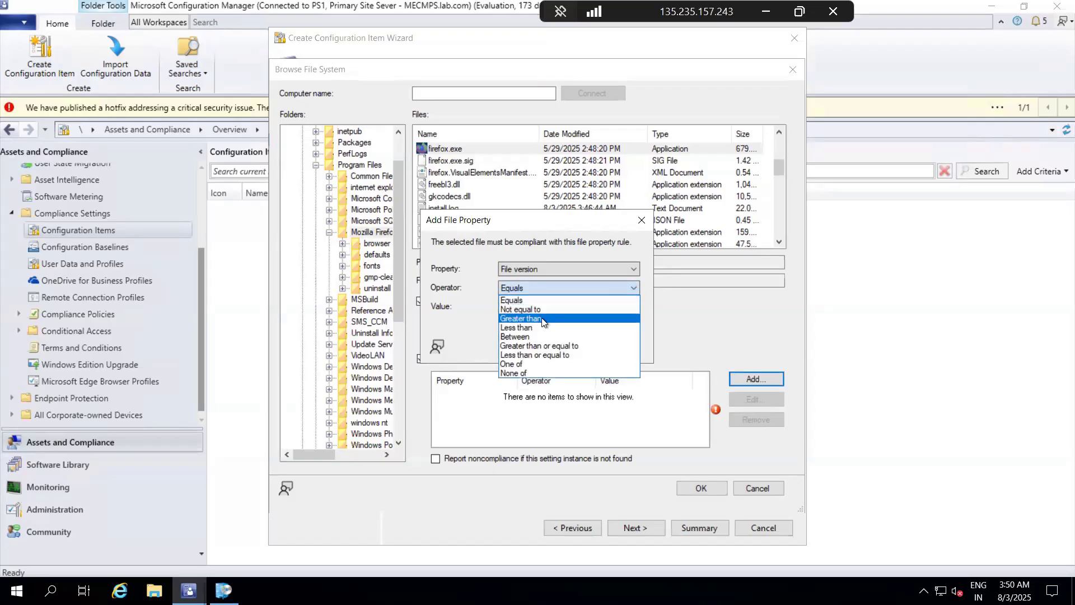
left_click(548, 346)
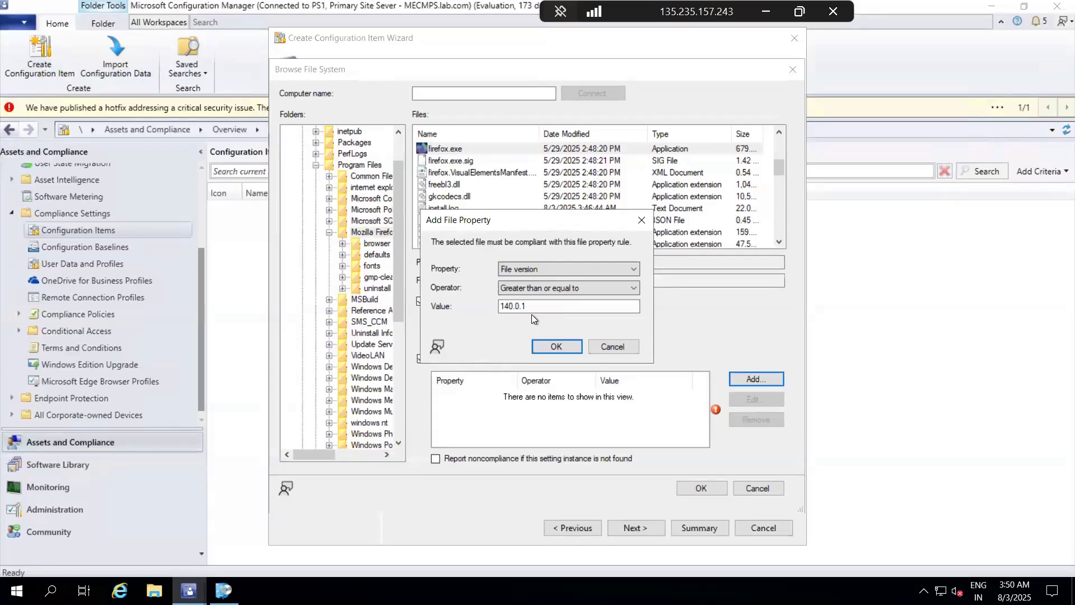
left_click(570, 340)
Step: Select the rule that firefox.exe must not exist on client devices and accept the file selection for the setting
left_click(570, 338)
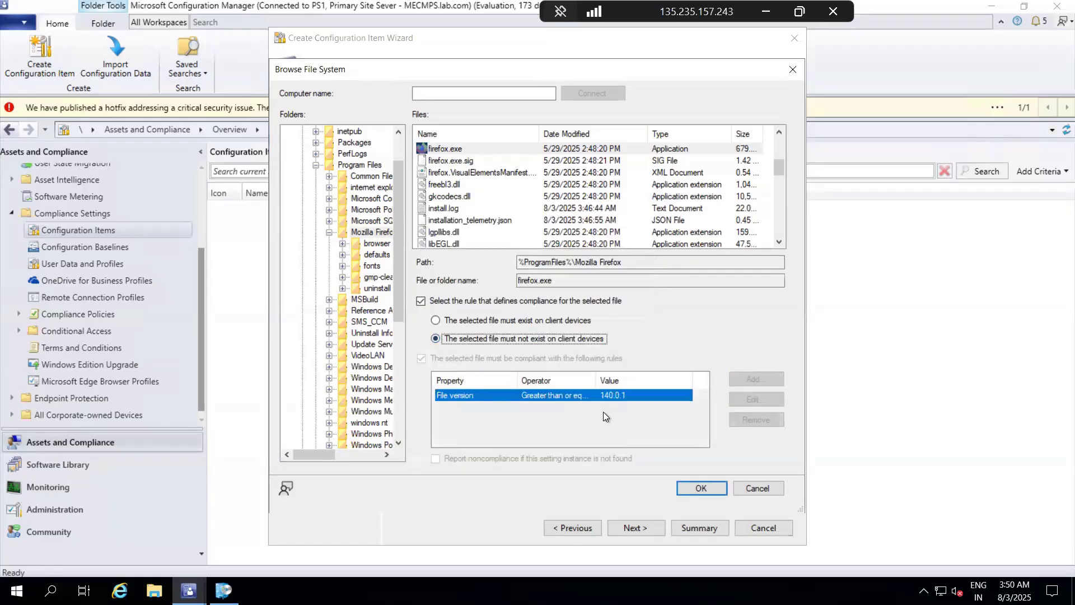
left_click(701, 486)
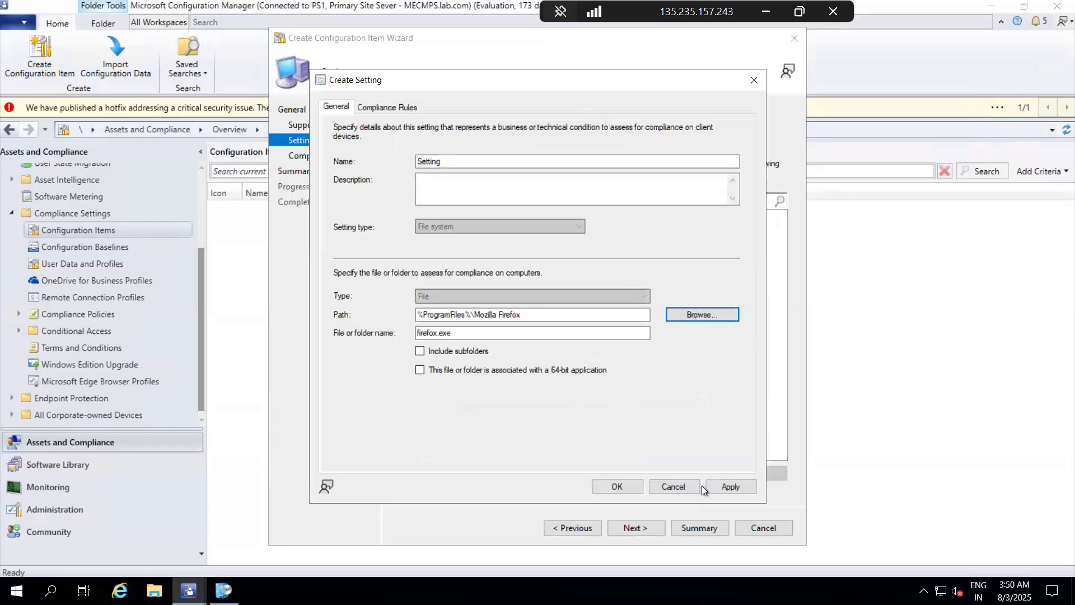
Step: Save the firefox.exe file setting and complete the Create Configuration Item Wizard for Firefox CI
left_click(731, 487)
left_click(618, 487)
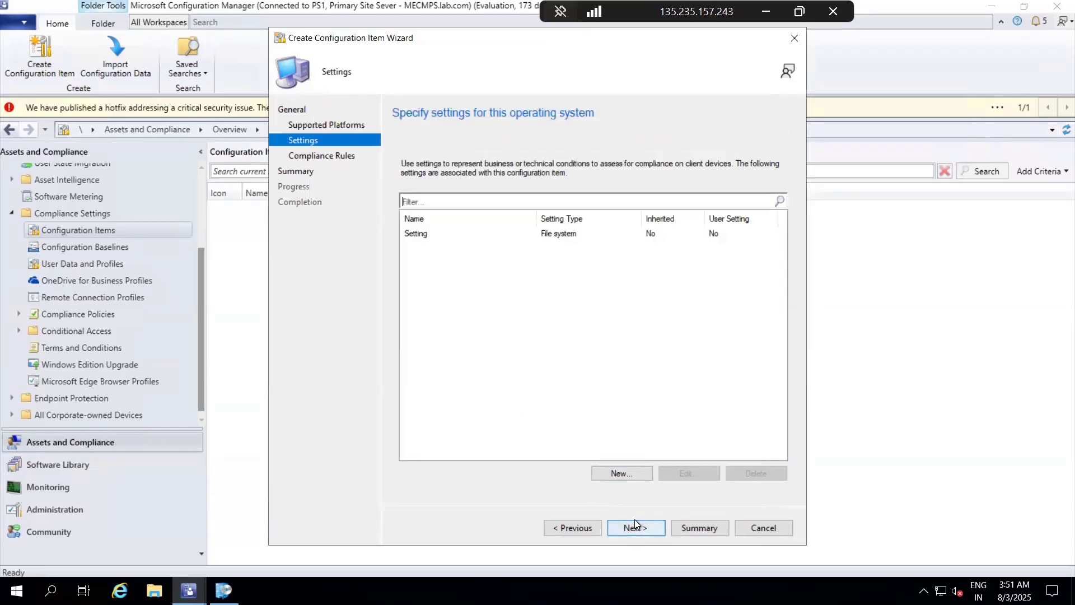
left_click(635, 526)
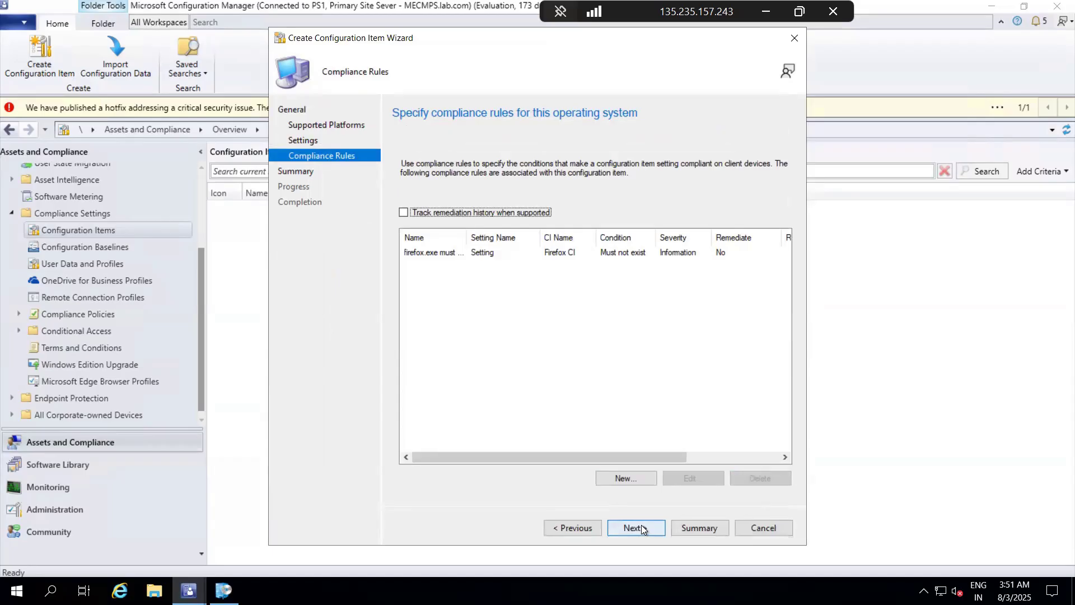
left_click(636, 528)
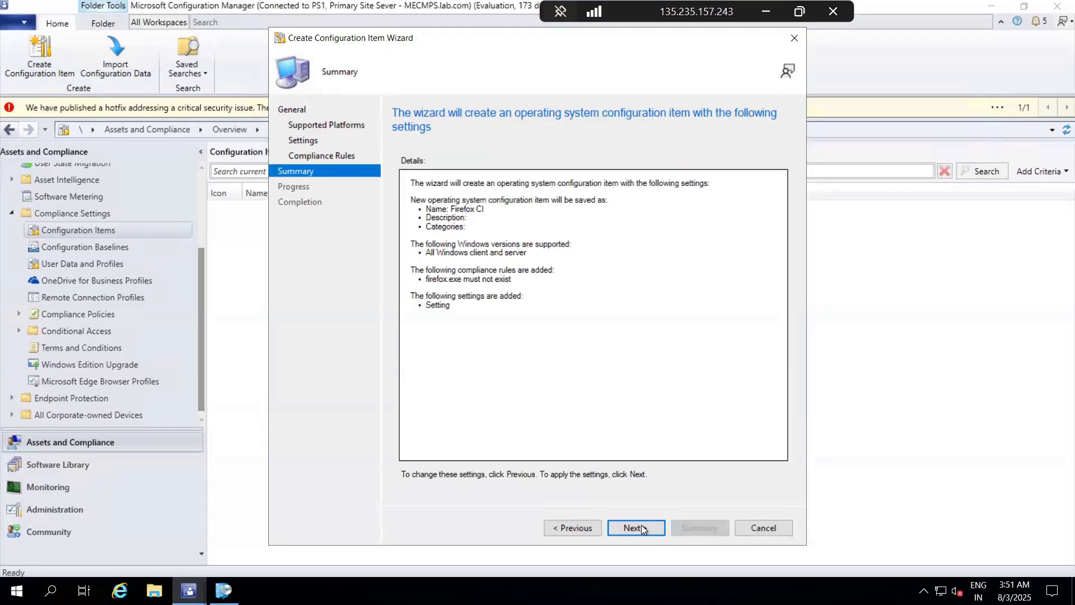
left_click(642, 528)
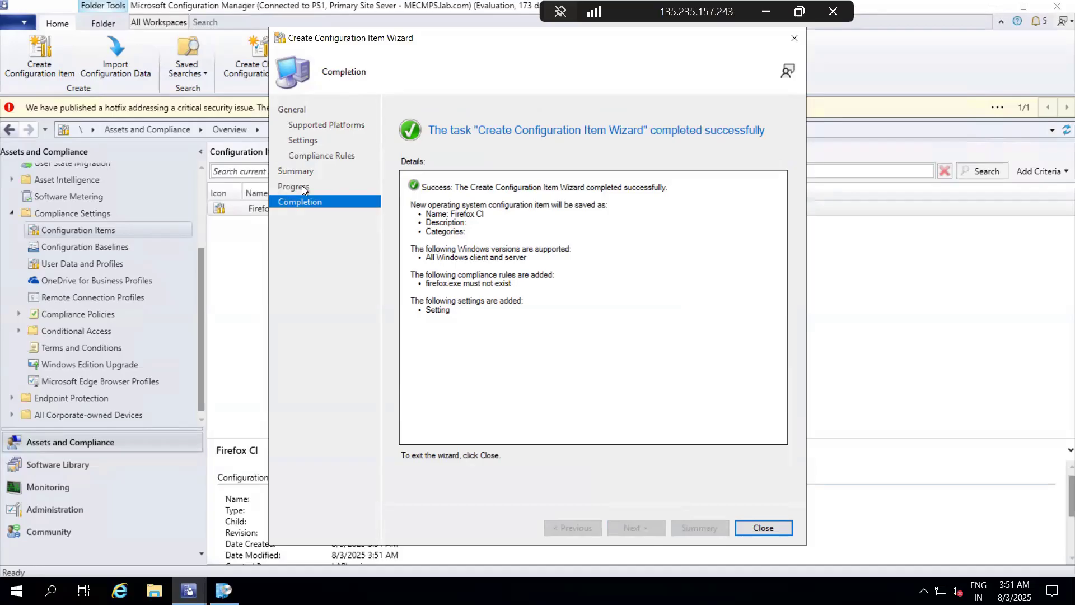
left_click(763, 528)
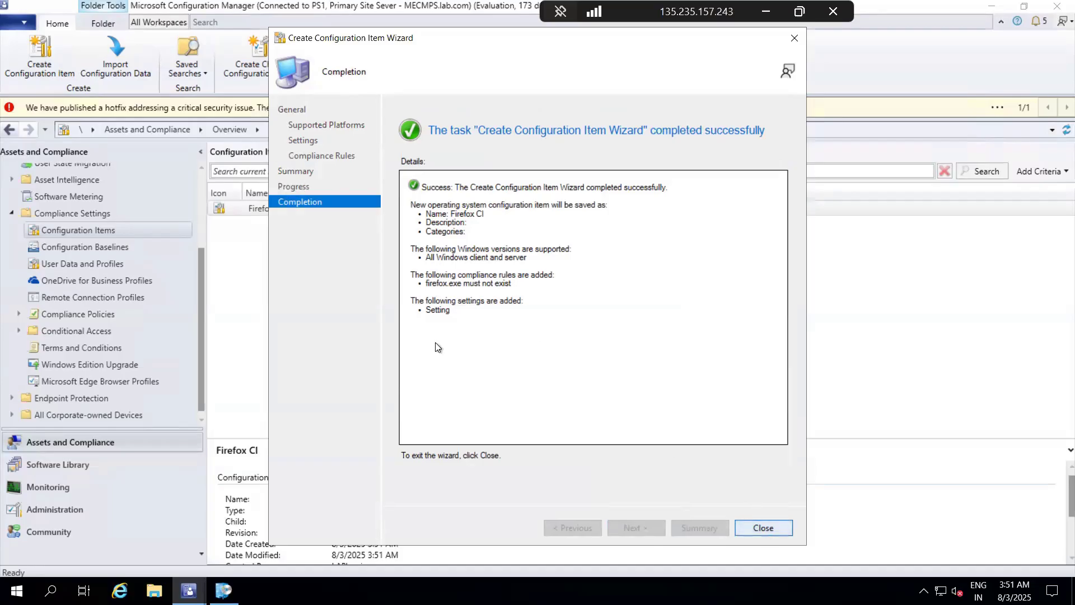
Step: Open the properties of the Firefox CI configuration item and review its supported platforms, settings and compliance rules
left_click(354, 206)
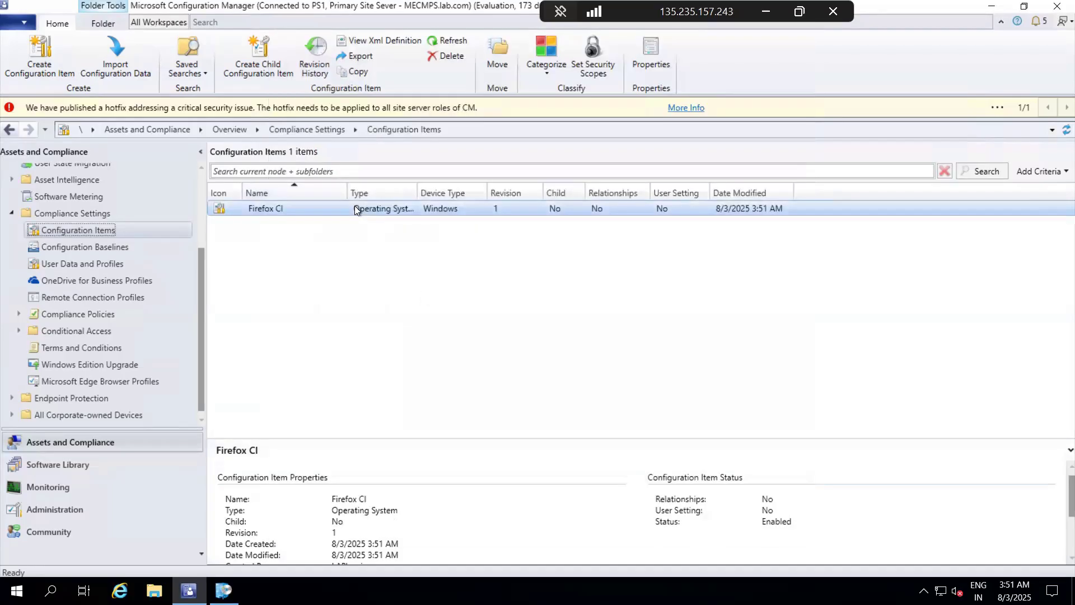
right_click(354, 207)
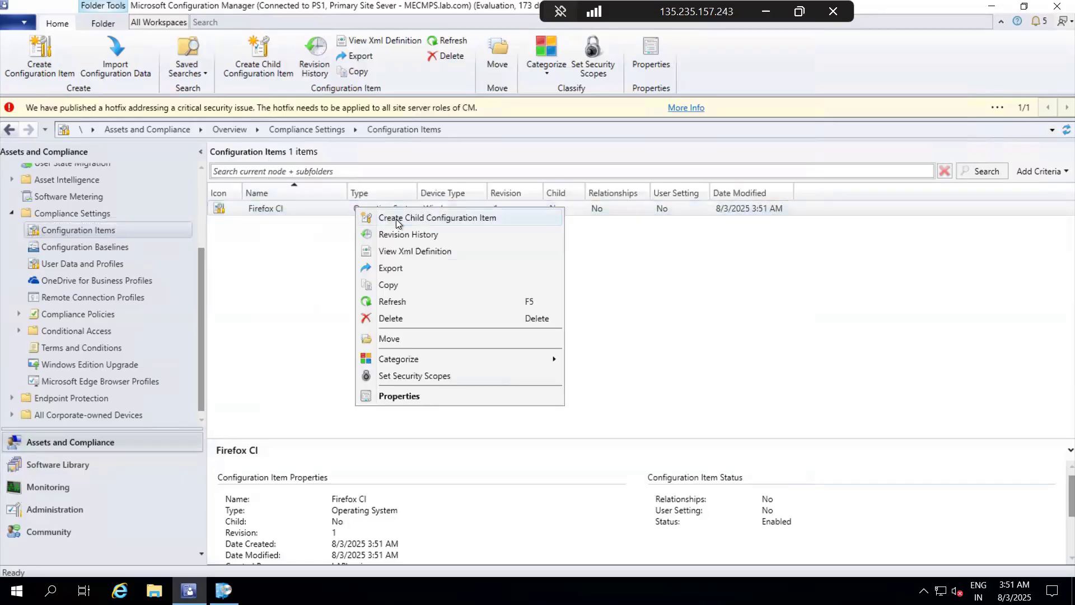
left_click(415, 396)
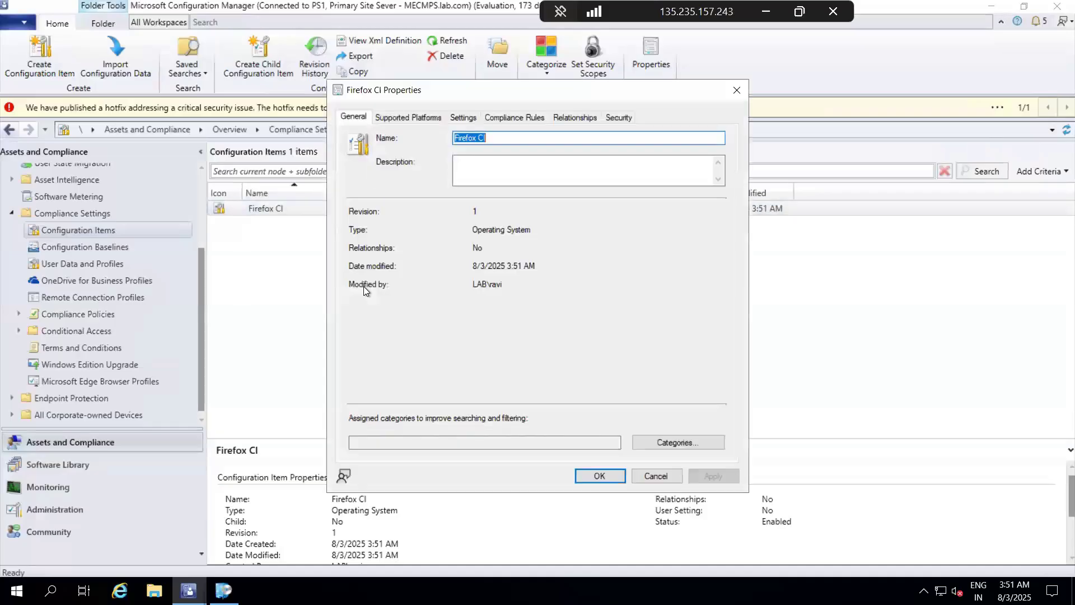
left_click(414, 116)
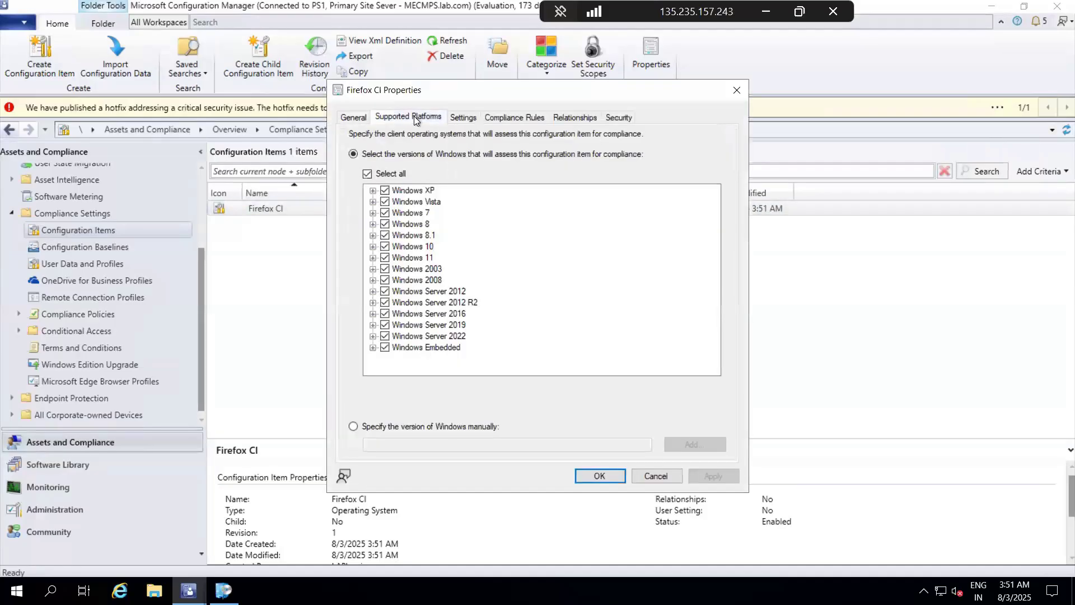
left_click(468, 122)
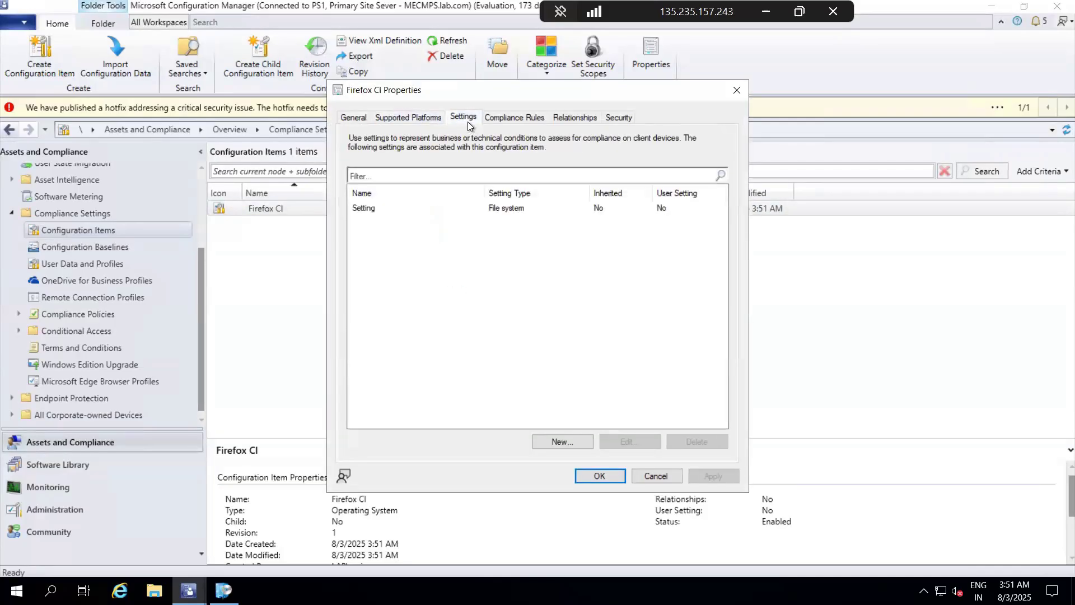
left_click(495, 118)
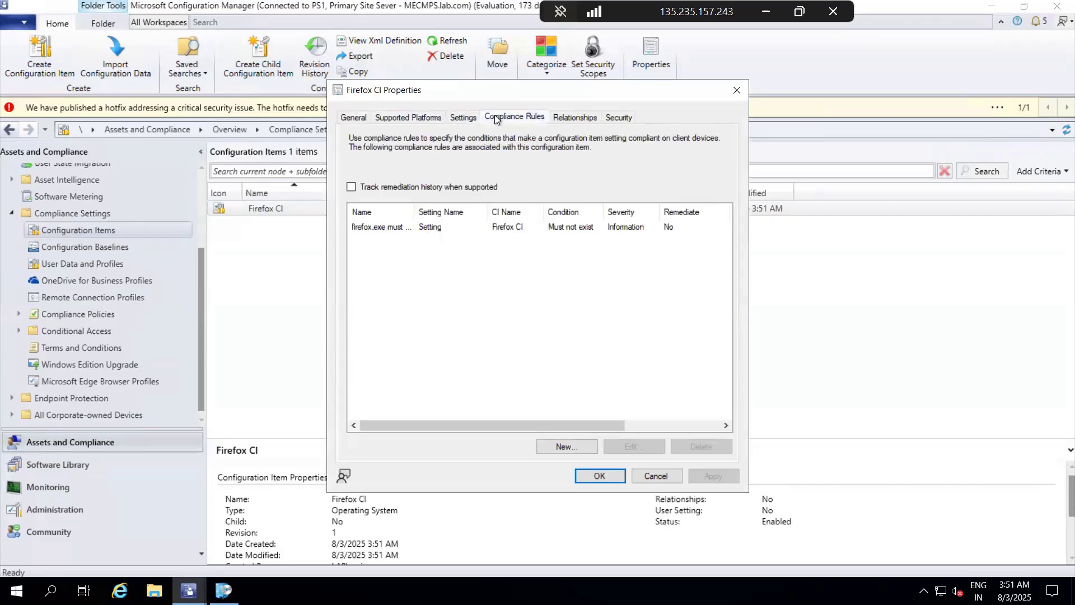
Step: Try to change the firefox.exe must not exist rule to File exists the following number of times, with Equals 0
left_click(425, 229)
left_click_drag(415, 212, 465, 212)
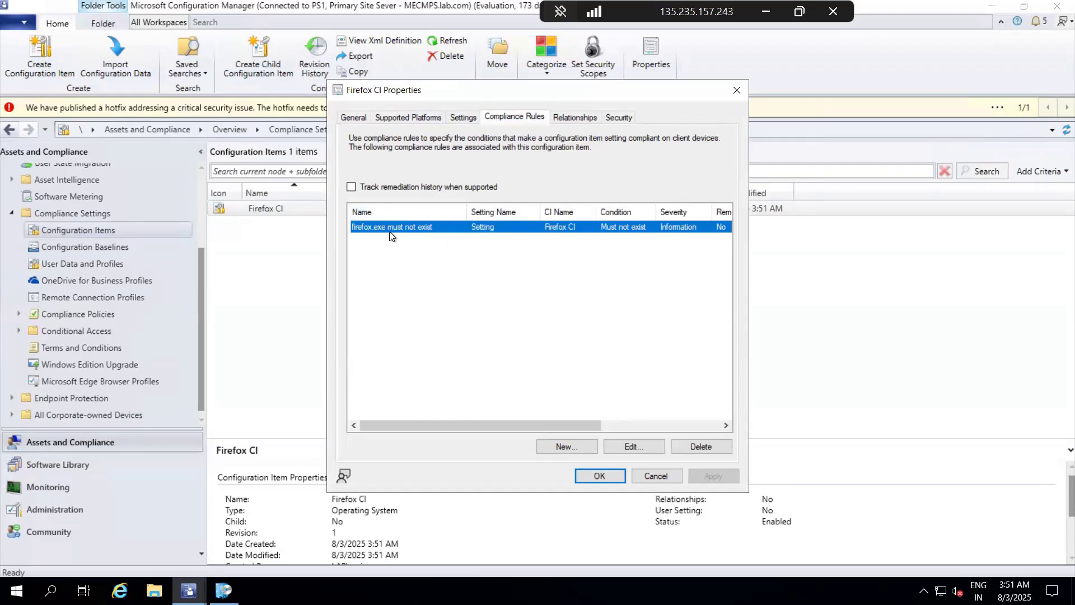
left_click(633, 446)
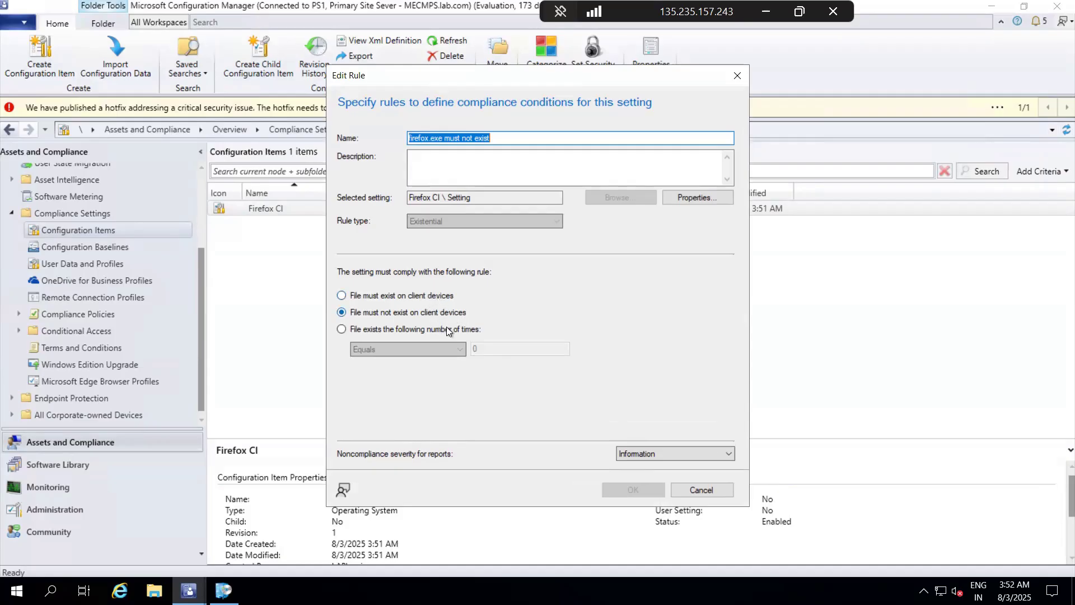
left_click(415, 331)
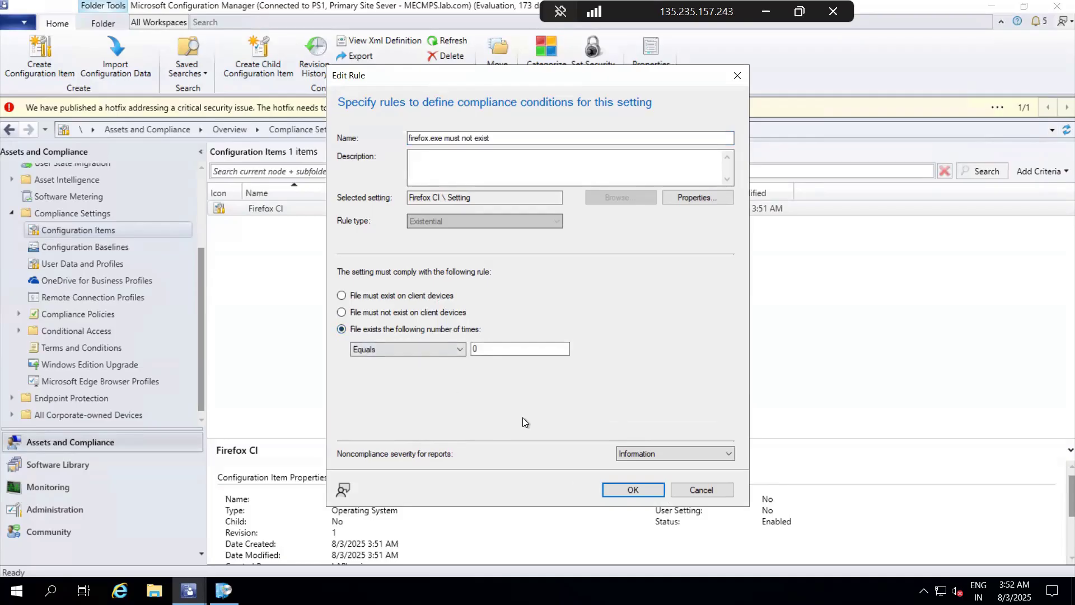
left_click(615, 490)
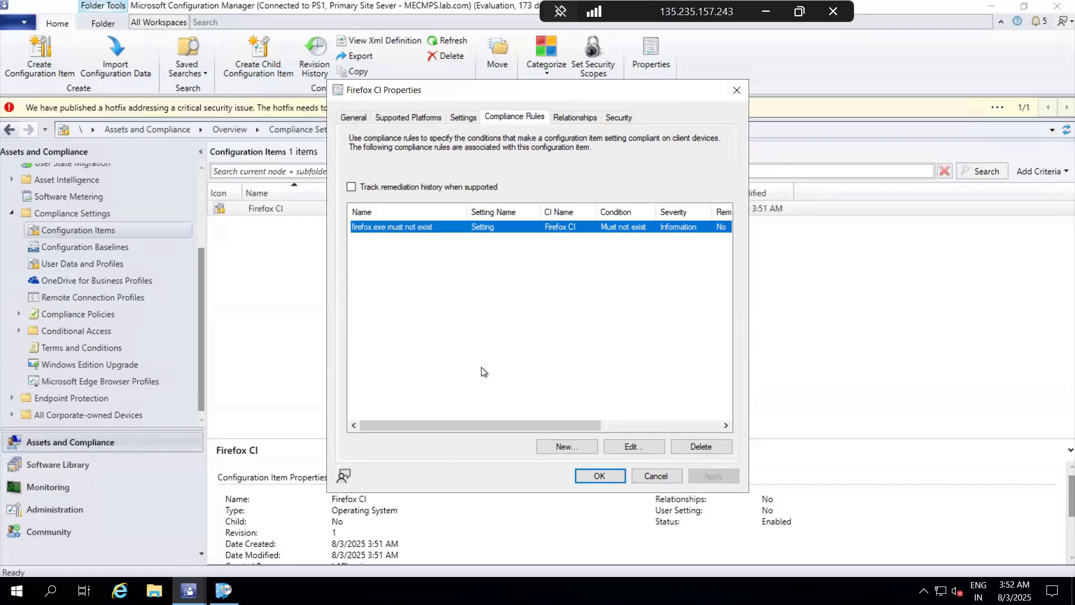
Step: Review Firefox CI's supported platforms and the file path and compliance rules of its Setting entry, then close the properties
left_click(466, 115)
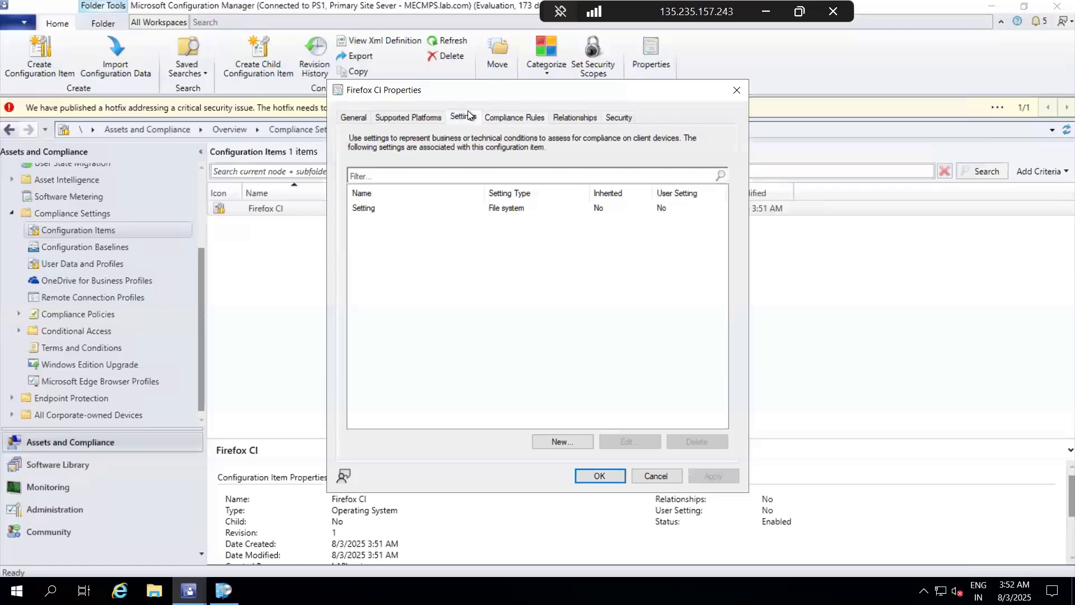
left_click(408, 119)
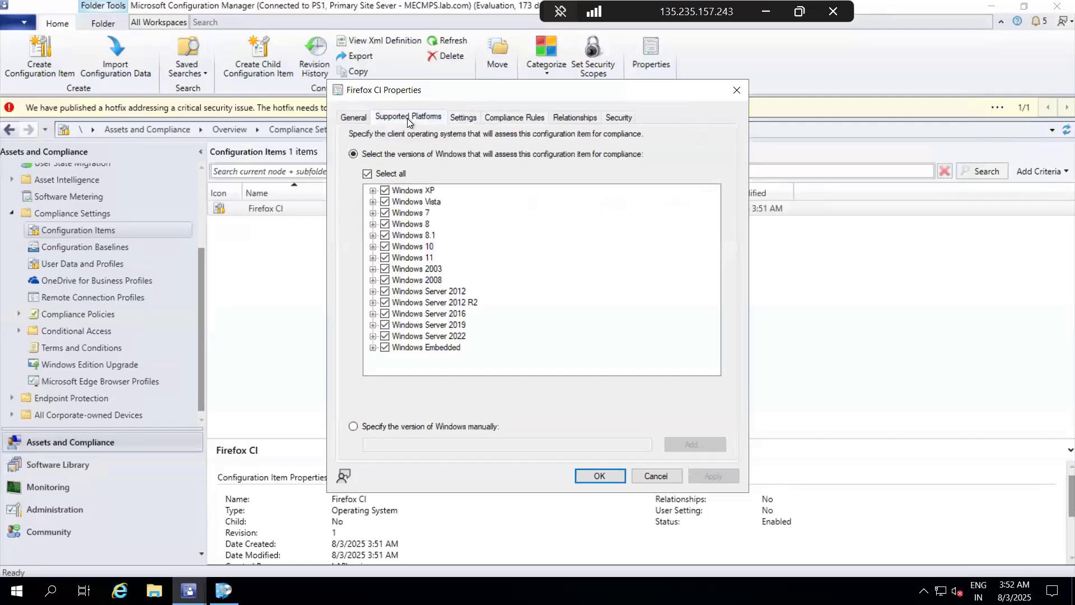
left_click(455, 119)
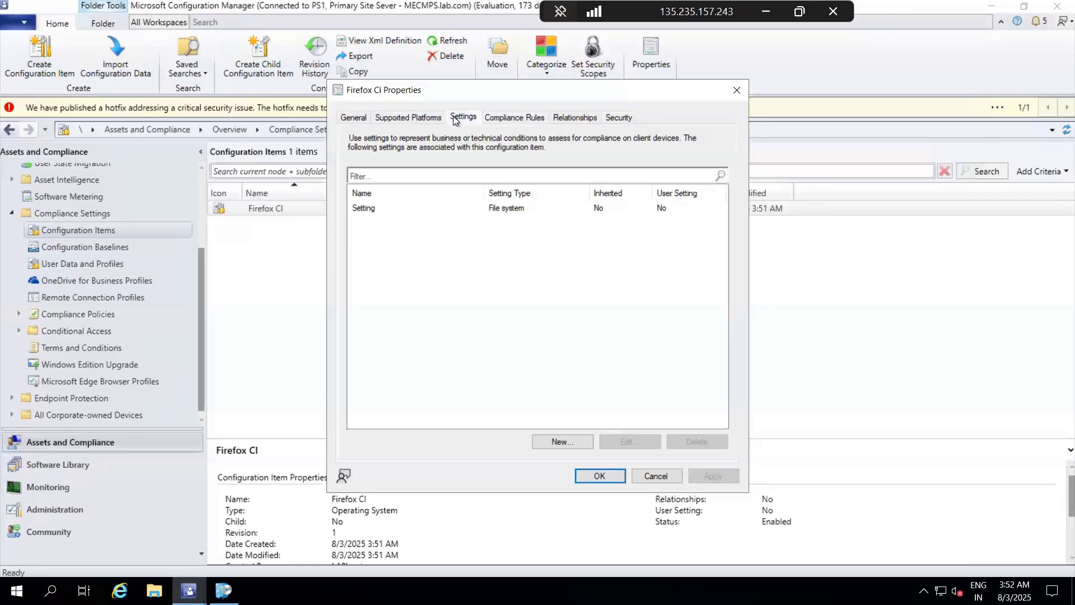
left_click(473, 209)
left_click(621, 441)
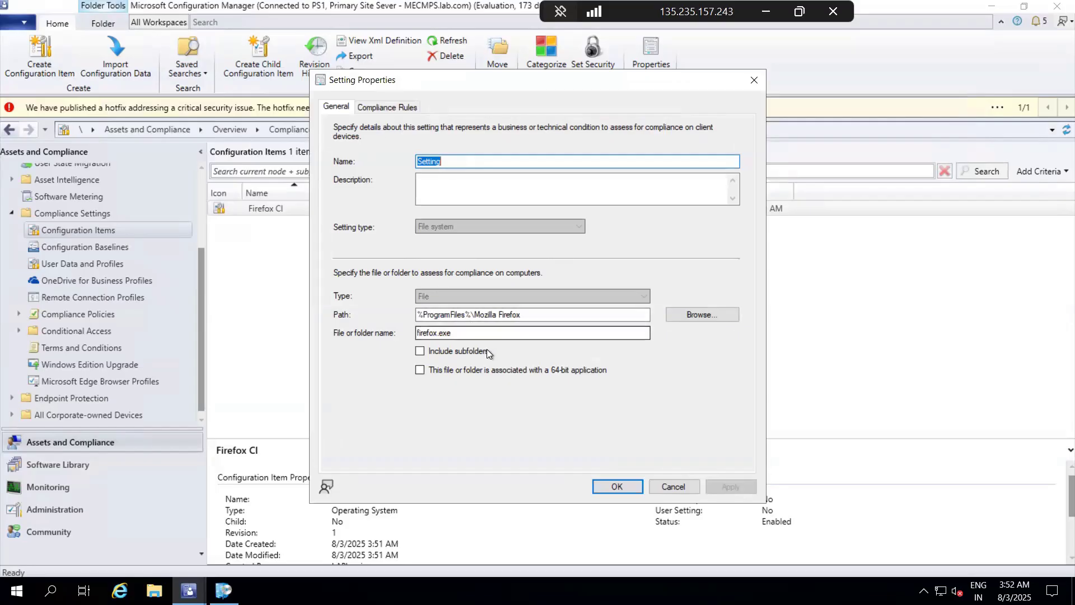
left_click(385, 106)
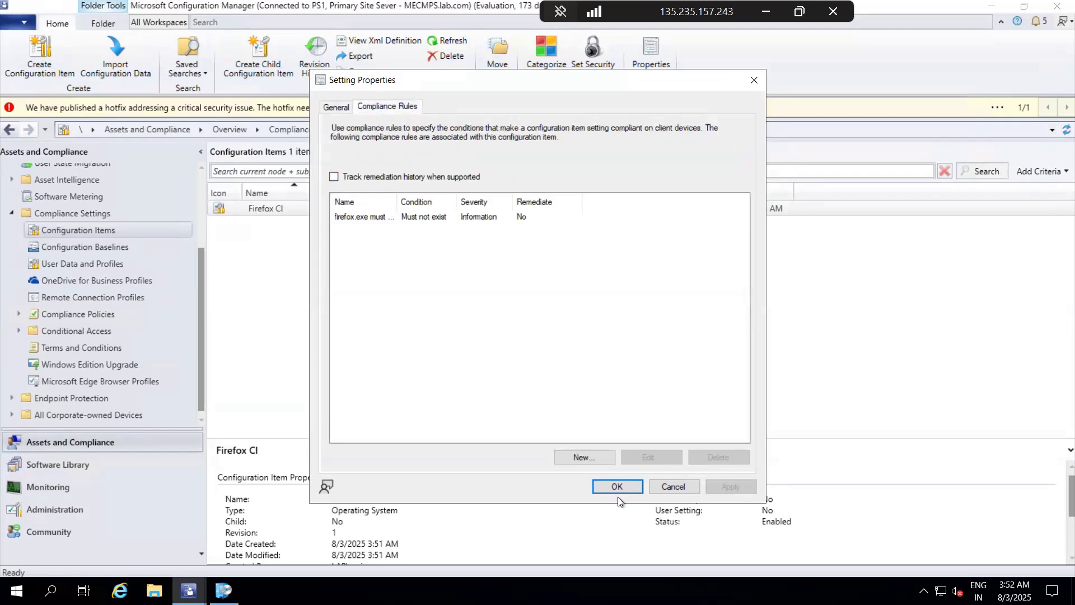
left_click(673, 487)
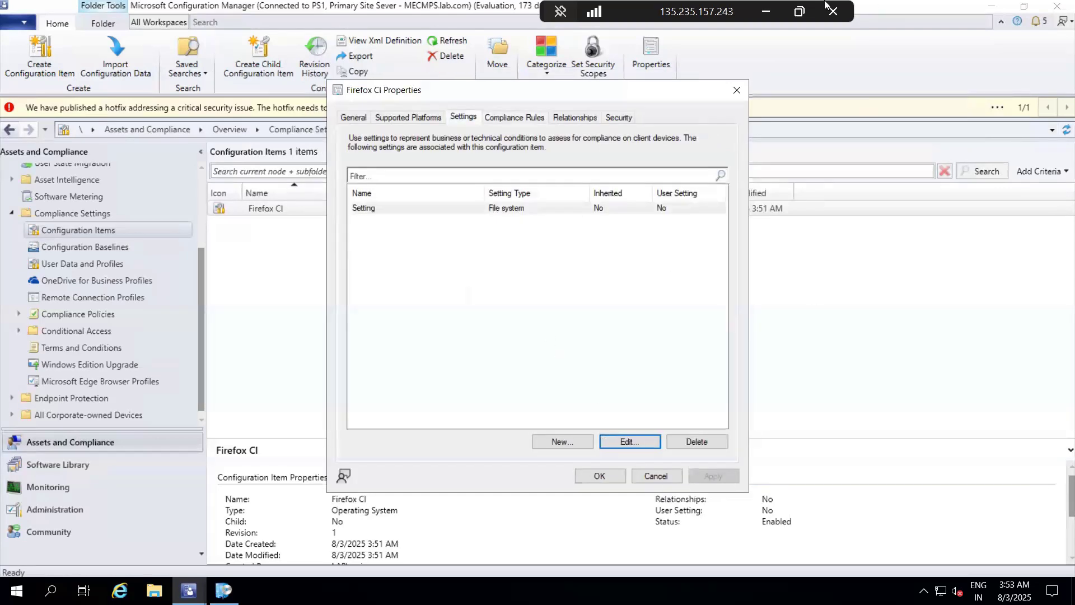
left_click(737, 90)
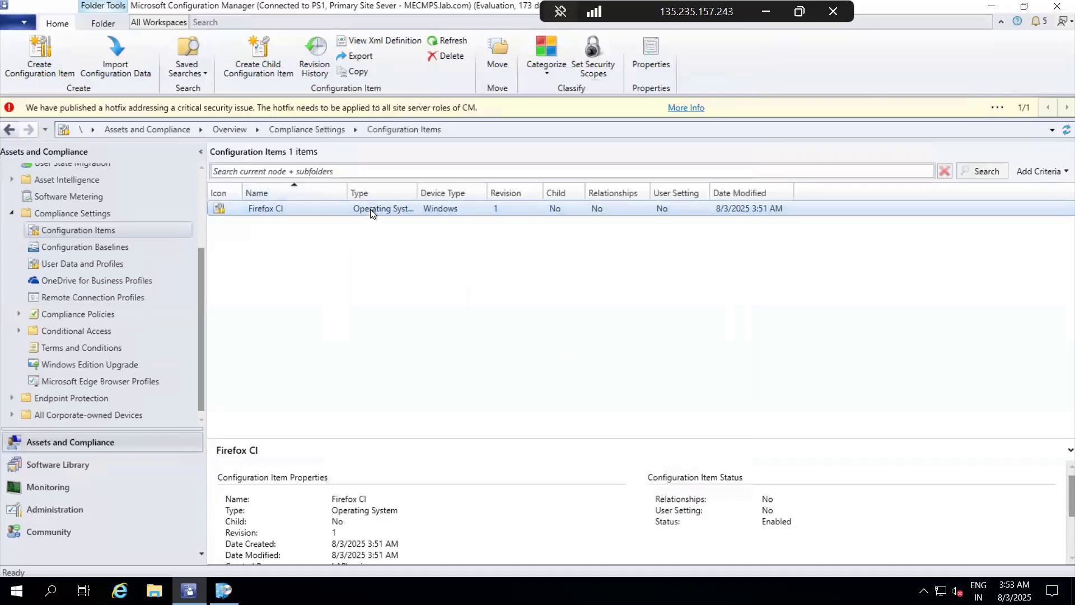
Step: Delete the Firefox CI configuration item and confirm the deletion
right_click(371, 209)
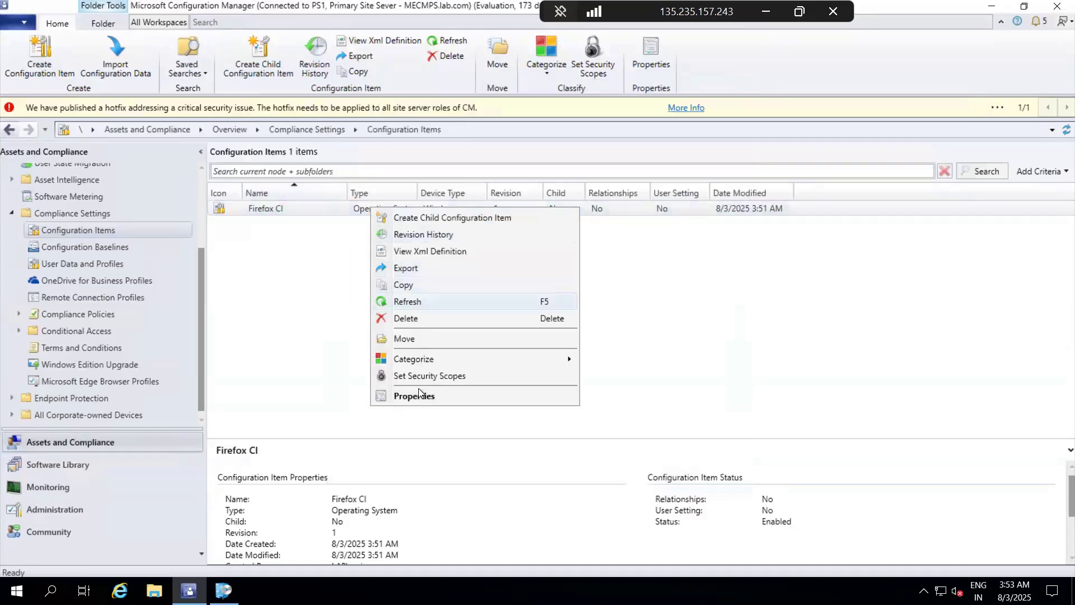
left_click(422, 318)
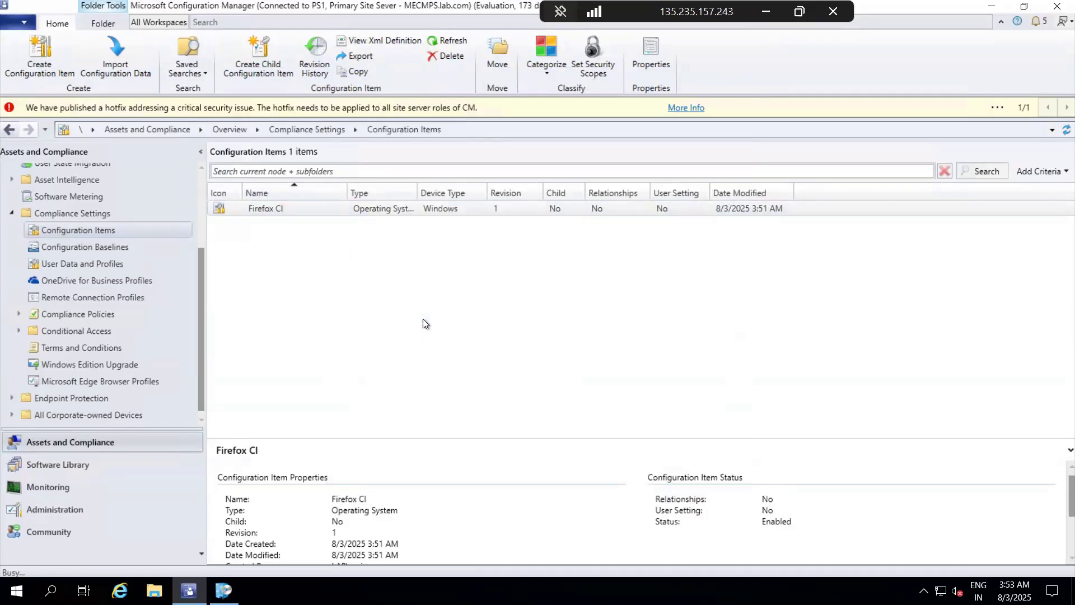
left_click(589, 345)
Step: Start a new Windows Desktops and Servers (custom) configuration item named Firefox CI, supporting all Windows versions
right_click(96, 230)
left_click(241, 246)
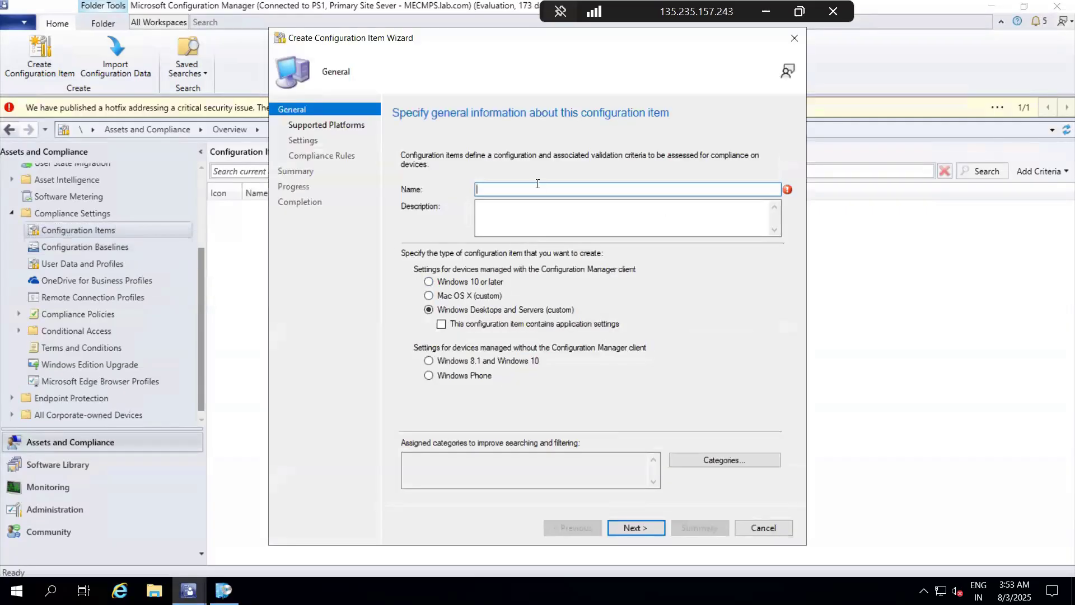
type("Firefox Cl")
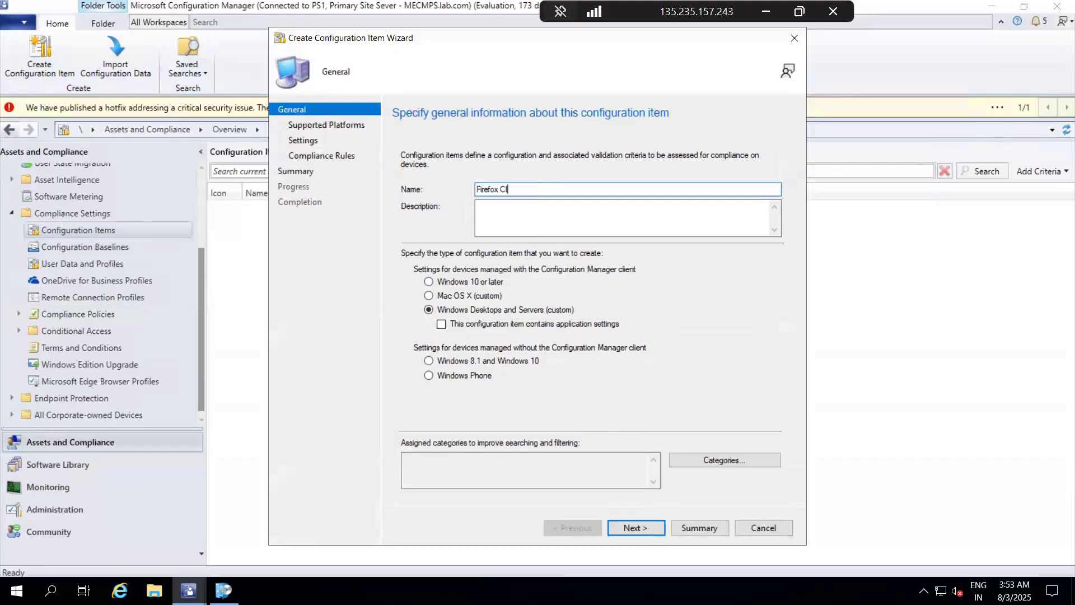
left_click(641, 534)
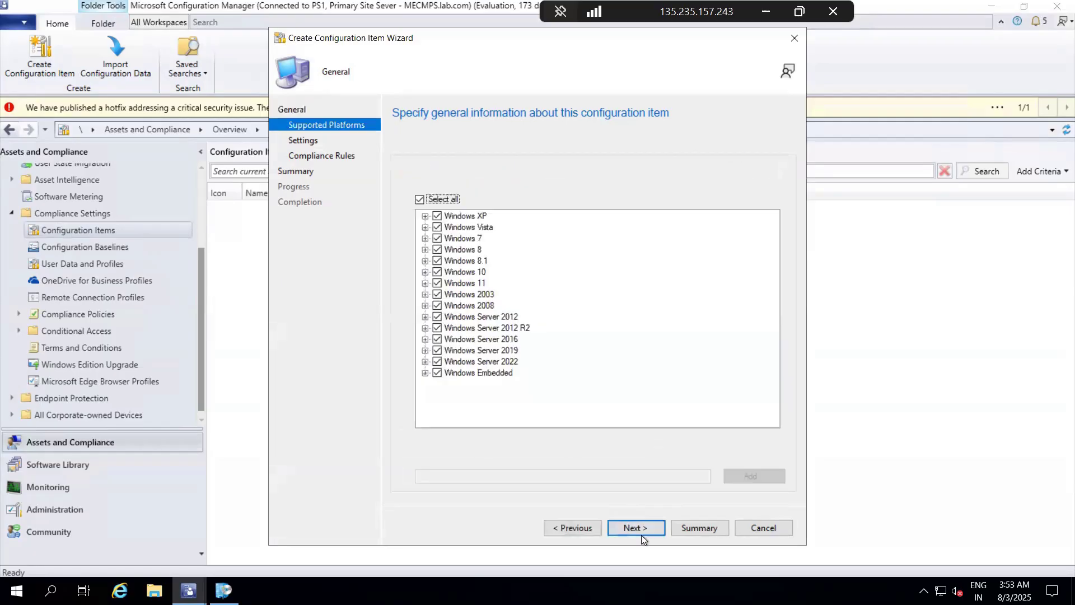
left_click(646, 525)
Step: Add a new setting named Setting with the File system setting type to the recreated configuration item
left_click(643, 473)
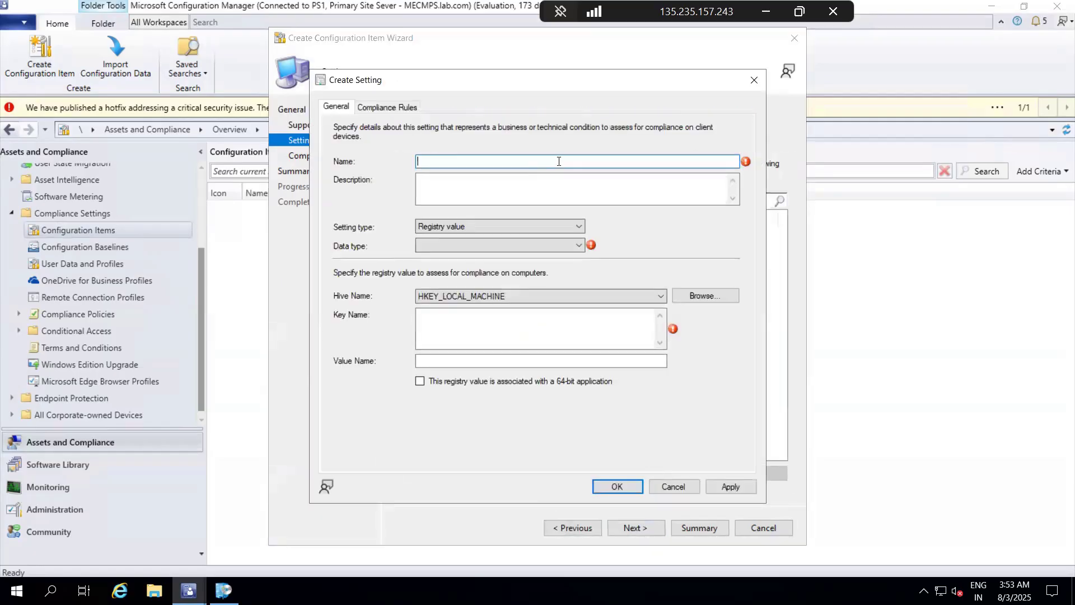
left_click(513, 225)
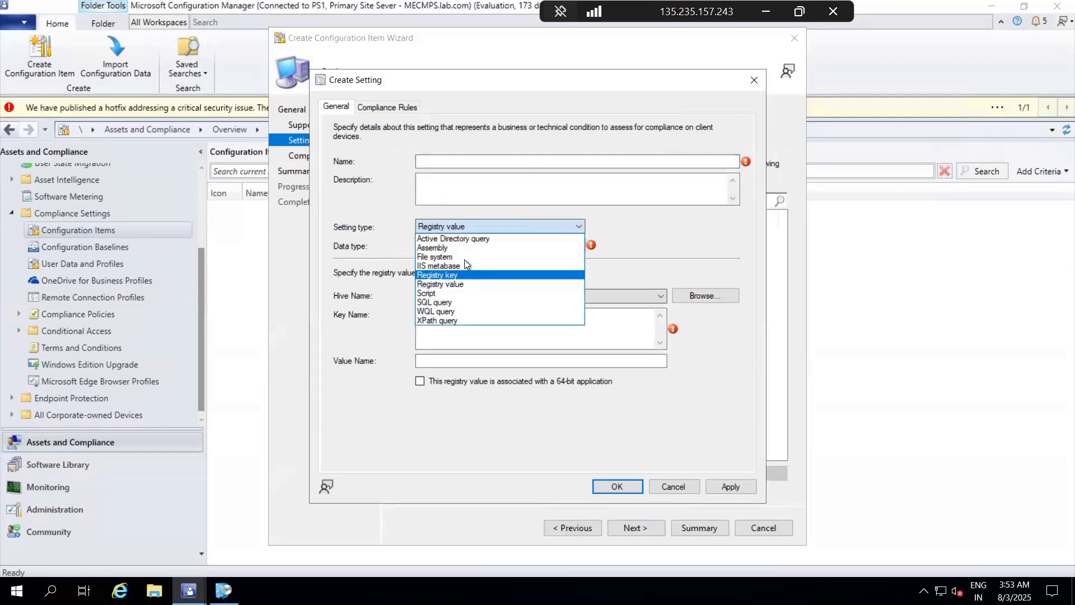
left_click(464, 257)
left_click(461, 162)
type("Setting")
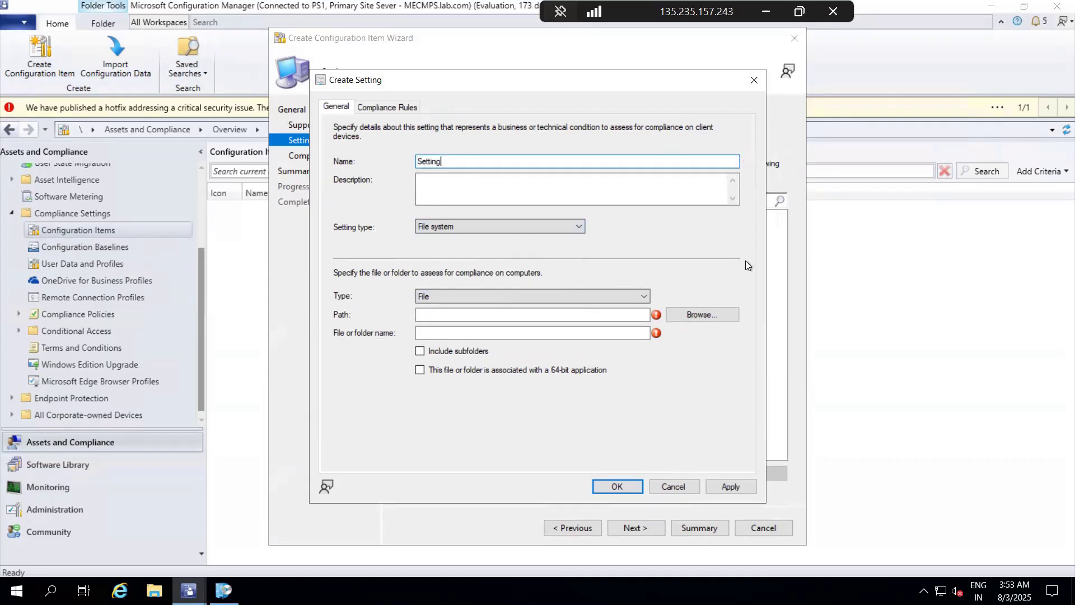
Step: Select firefox.exe from the Mozilla Firefox folder in C:'s Program Files as the file to assess for compliance
left_click(703, 318)
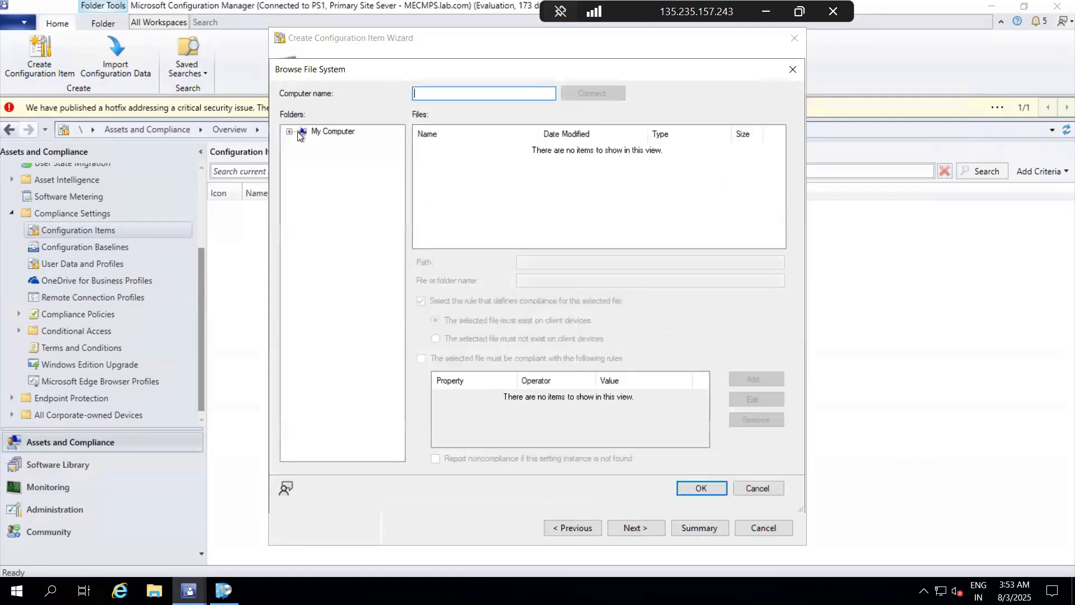
left_click(289, 131)
left_click(302, 143)
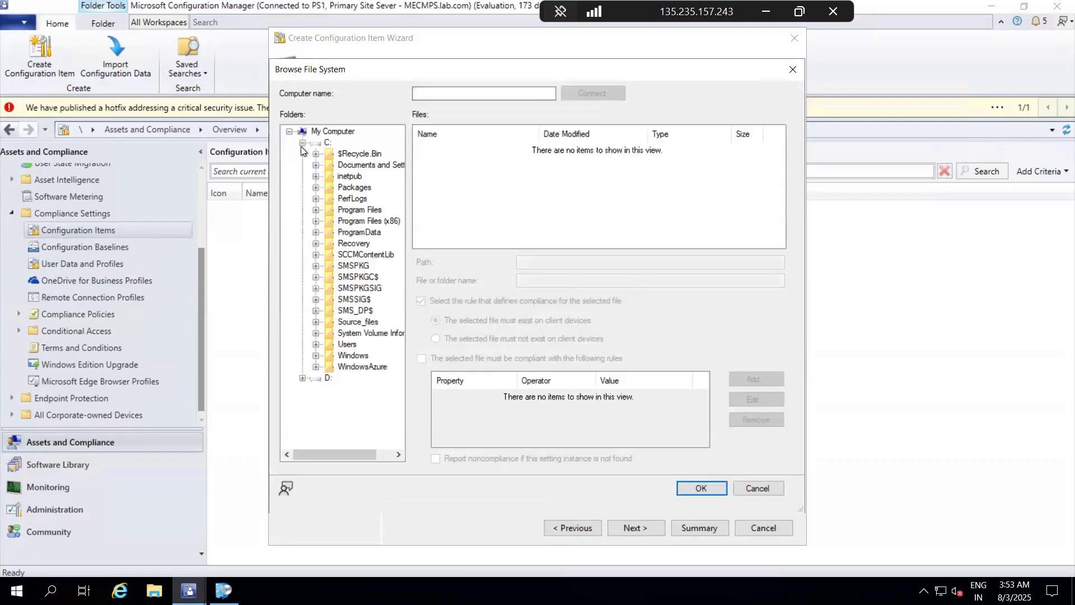
left_click(316, 212)
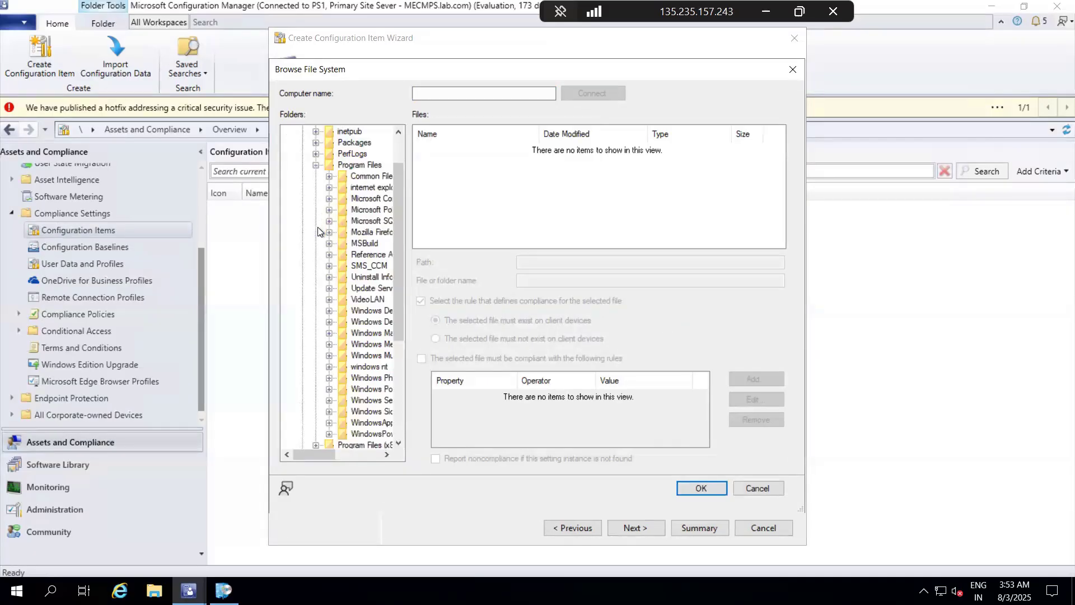
left_click(346, 233)
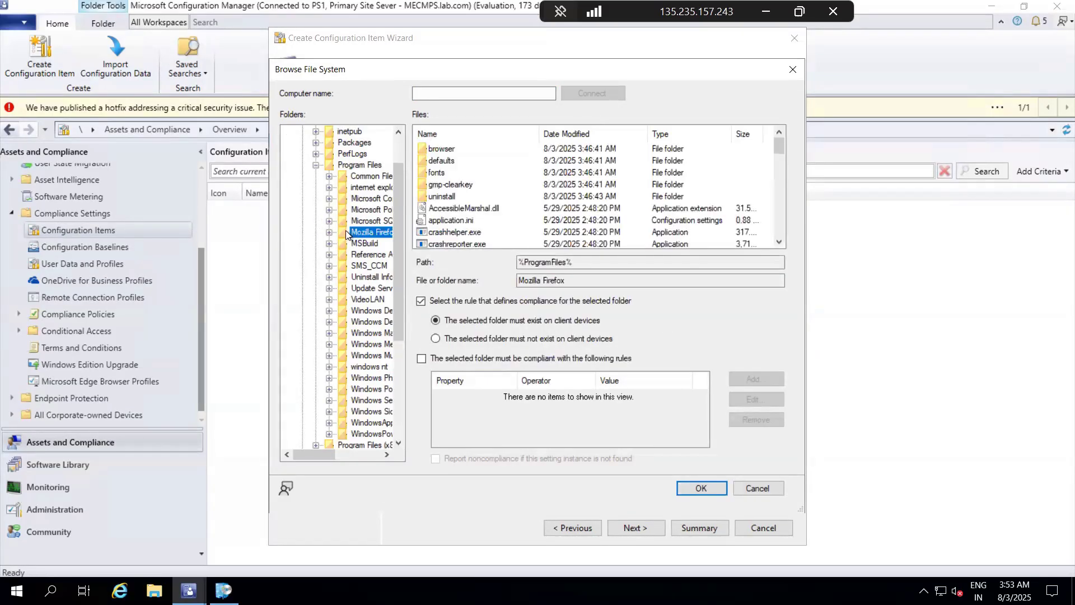
left_click(453, 233)
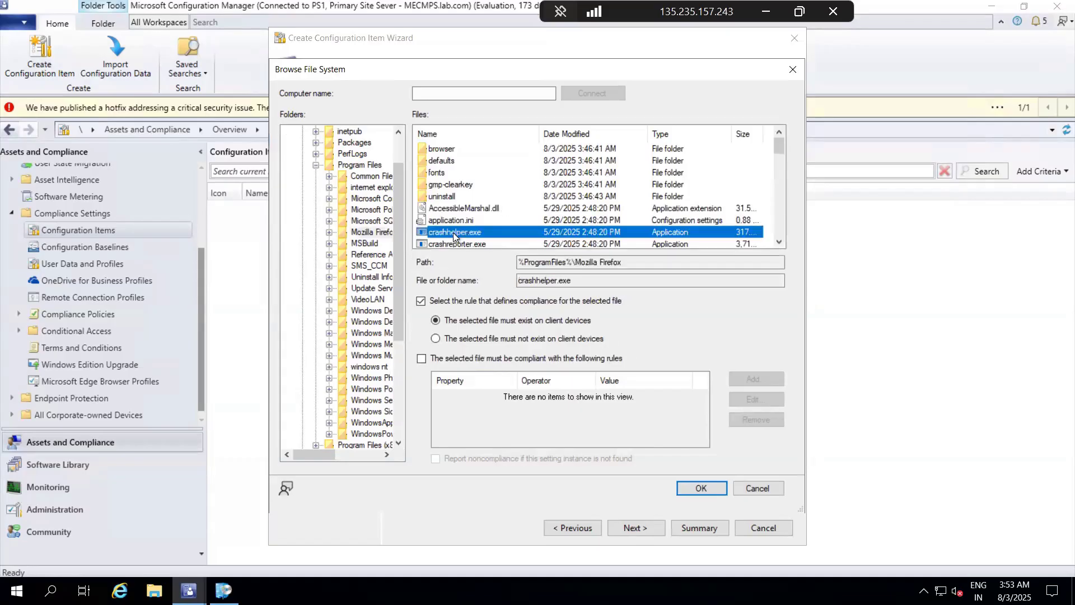
key("f")
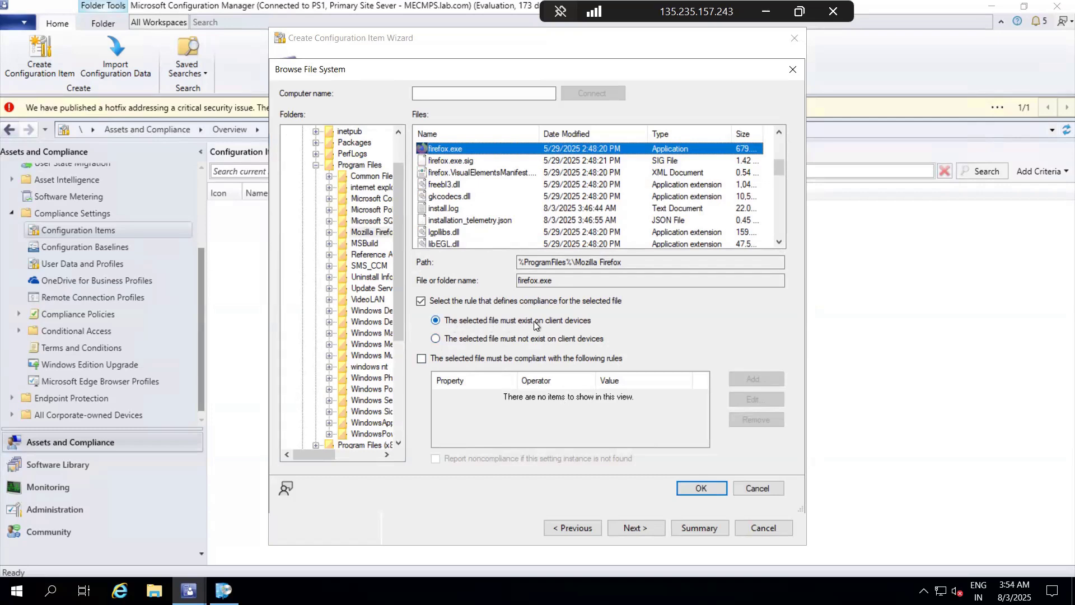
Step: Add a compliance rule requiring the firefox.exe file version to be greater than or equal to 140.0.1, and accept the file selection
left_click(421, 358)
left_click(761, 379)
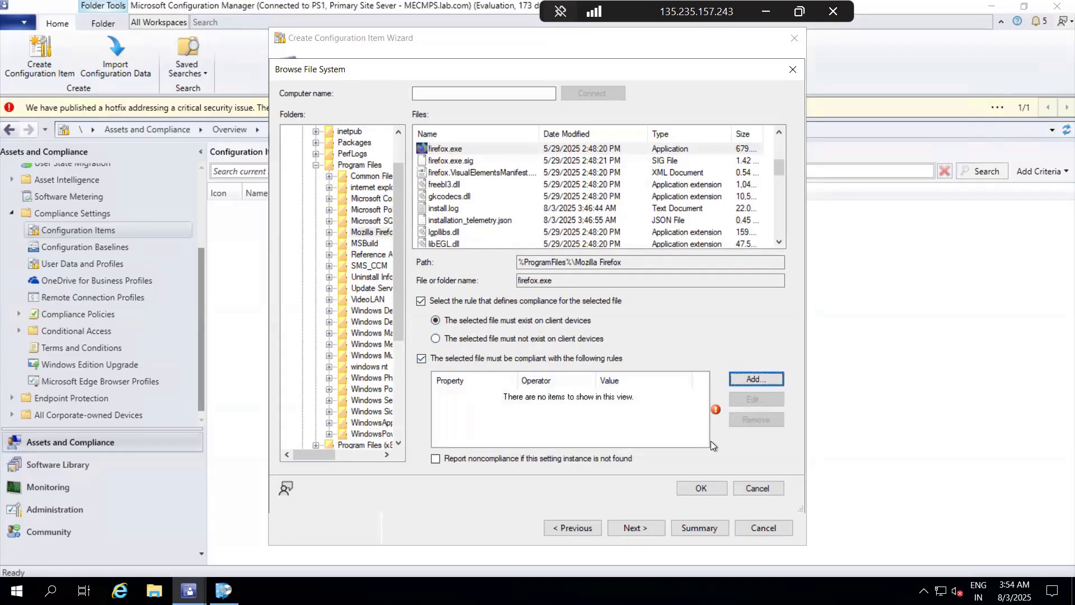
left_click(754, 380)
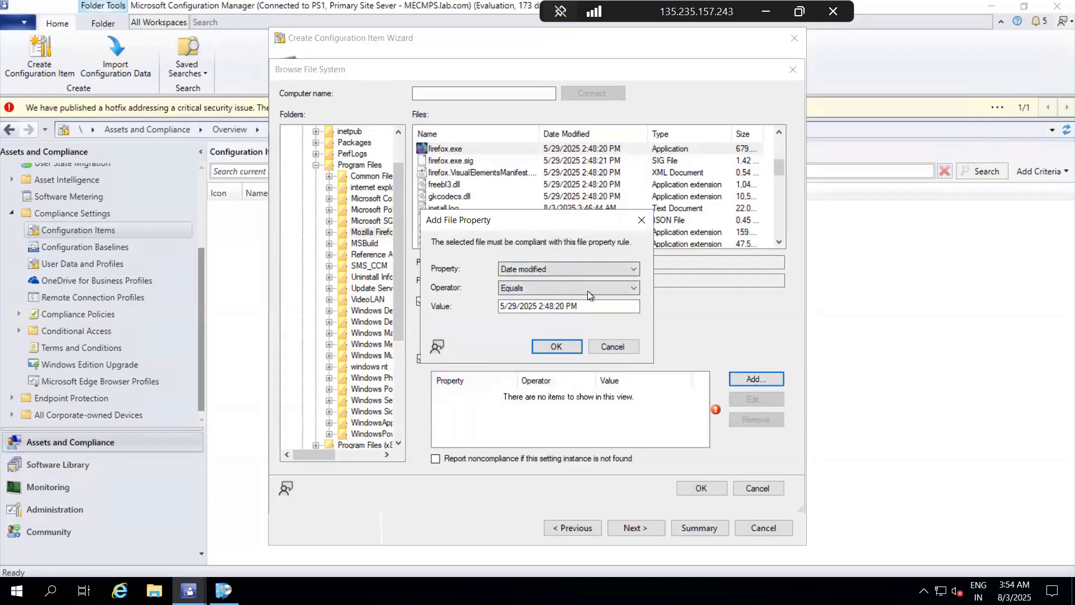
left_click(570, 268)
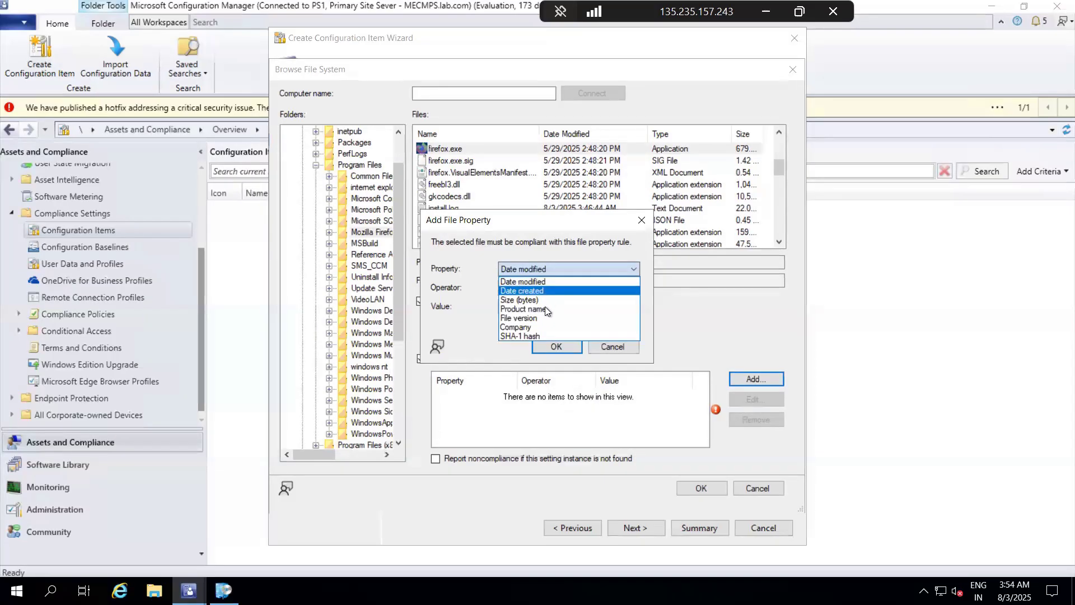
left_click(549, 320)
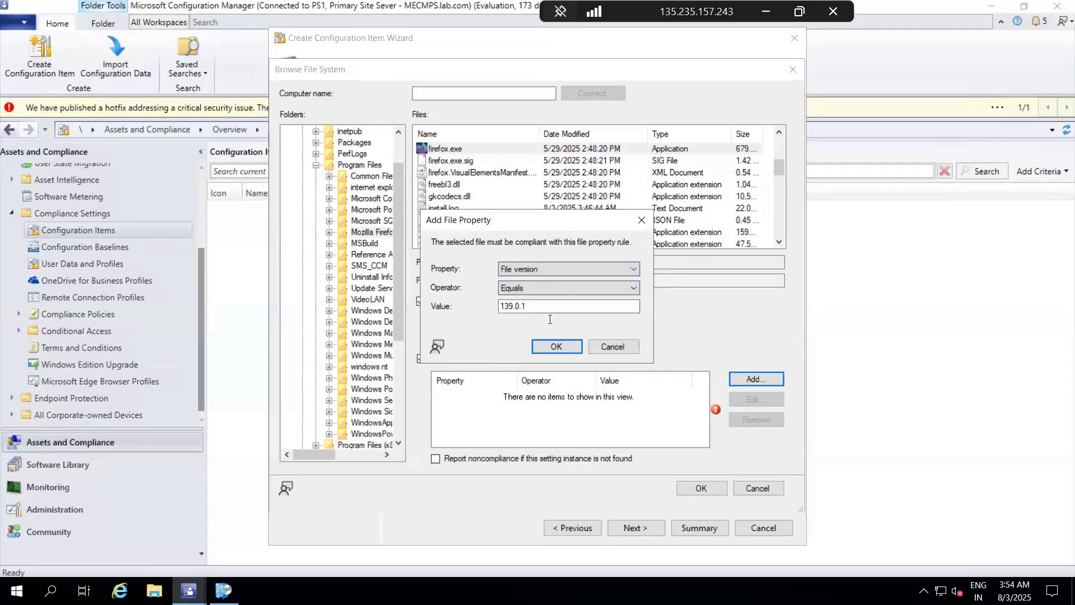
left_click(540, 288)
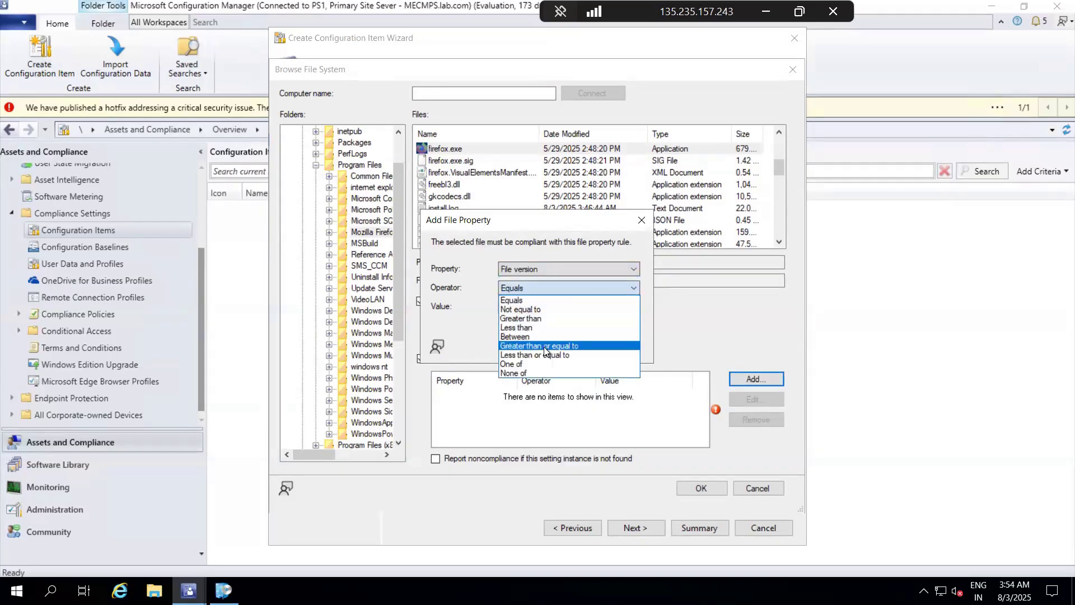
left_click(544, 350)
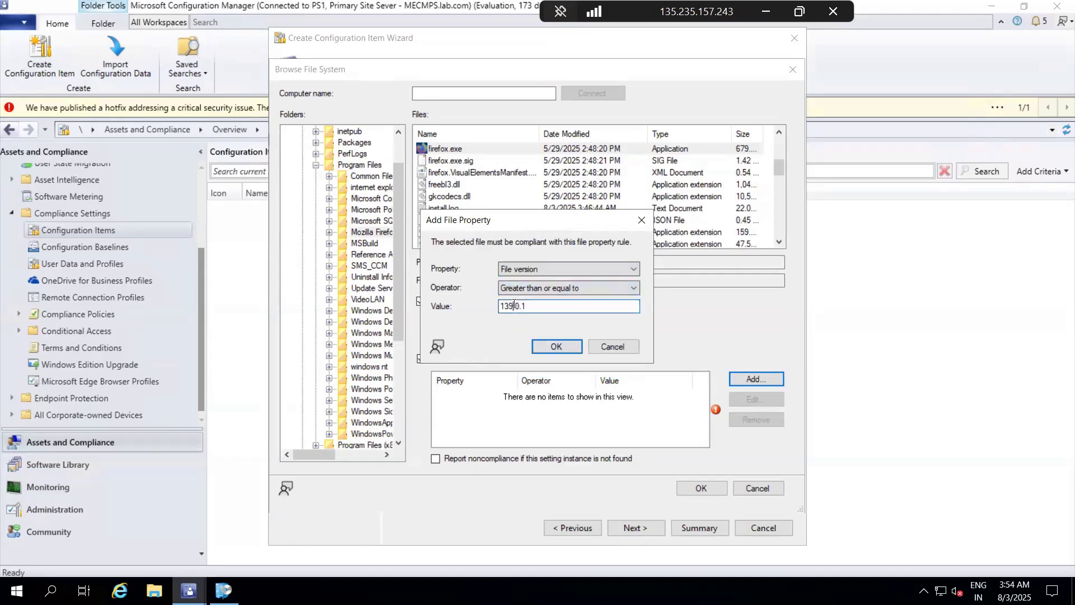
key("BackSpace")
key("BackSpace")
type("40")
left_click(560, 347)
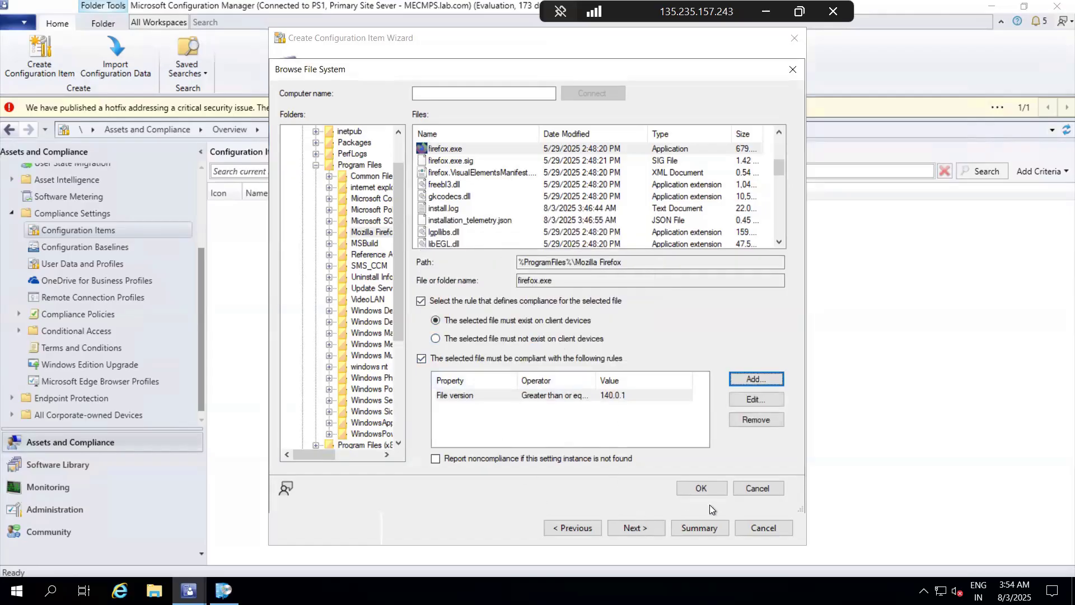
left_click(702, 488)
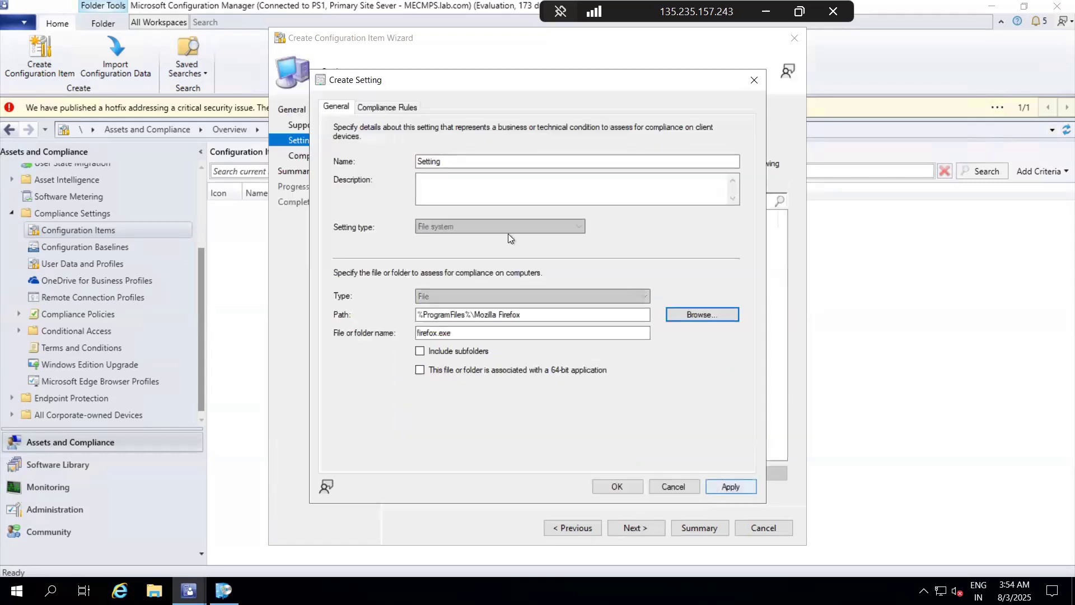
Step: Save the setting and complete the wizard to create the Firefox CI configuration item
left_click(723, 488)
left_click(616, 486)
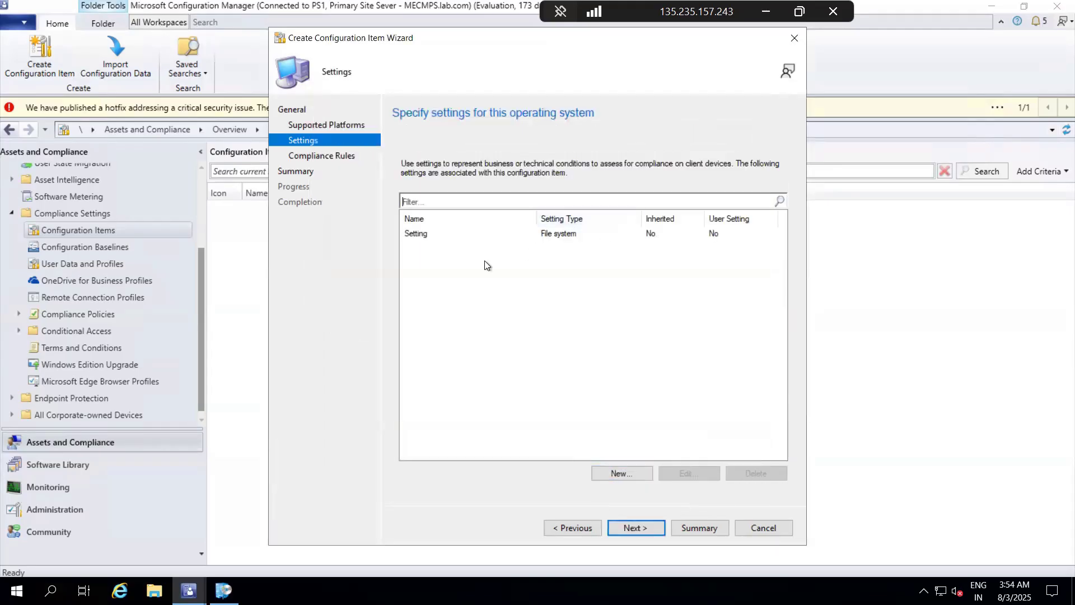
left_click(630, 532)
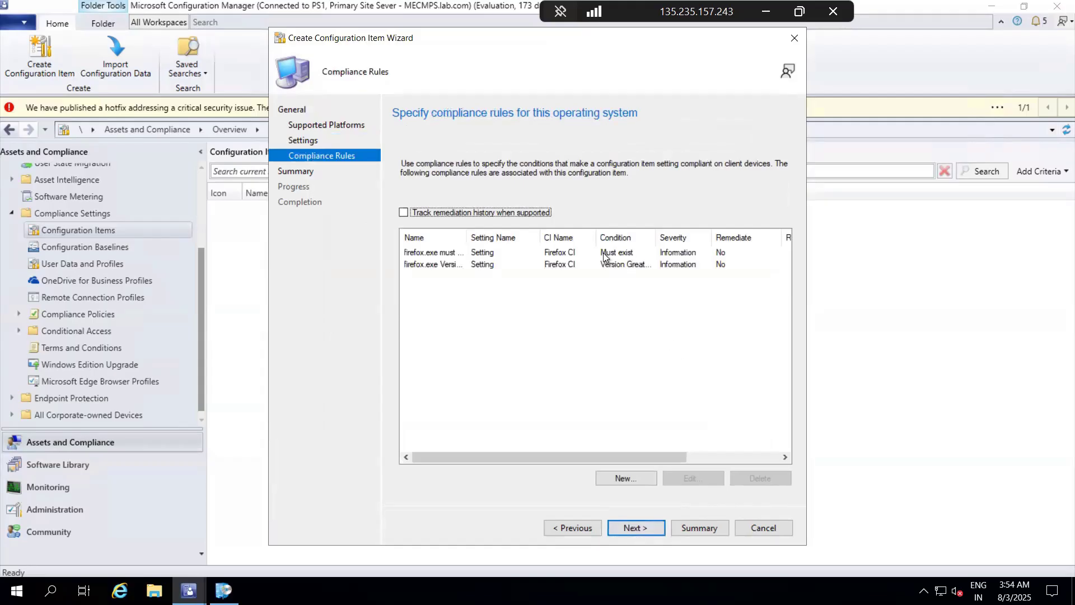
left_click(630, 531)
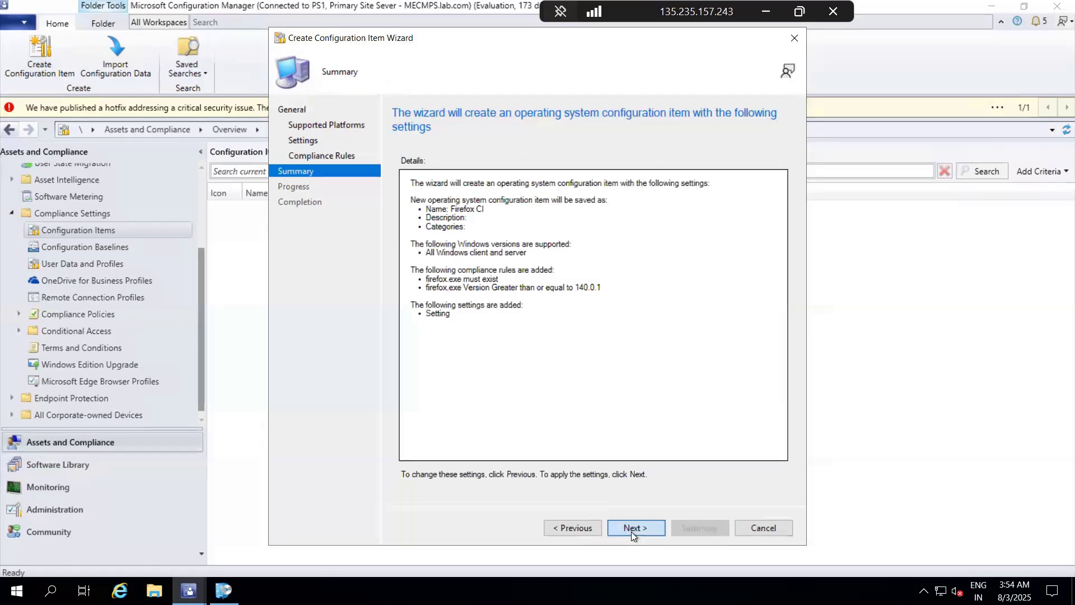
left_click(631, 532)
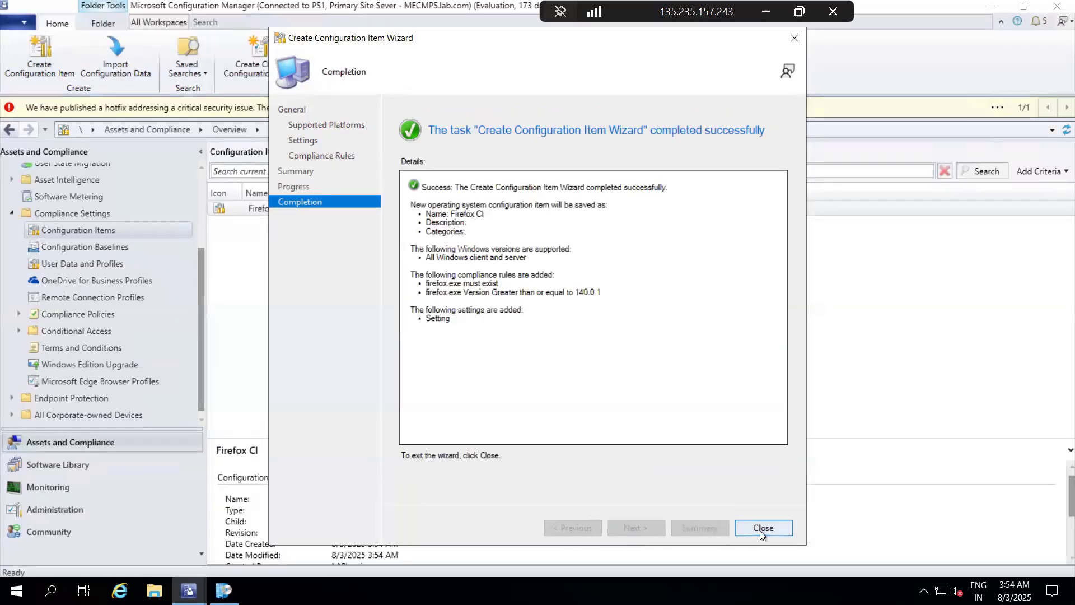
left_click(761, 528)
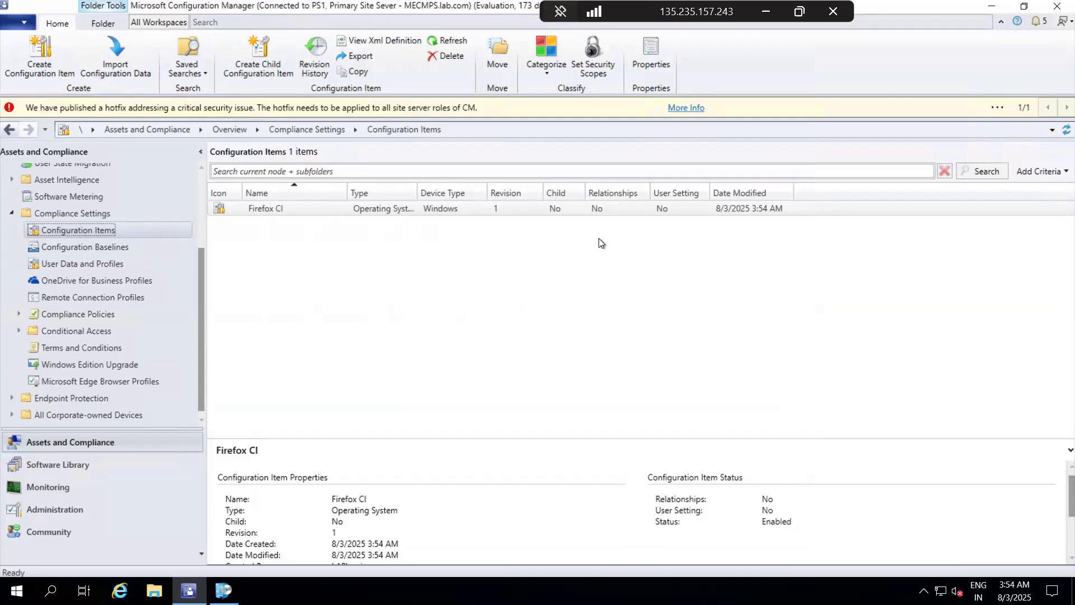
Step: Check the new Firefox CI's general properties and the actions available for it, leaving everything unchanged
left_click(458, 209)
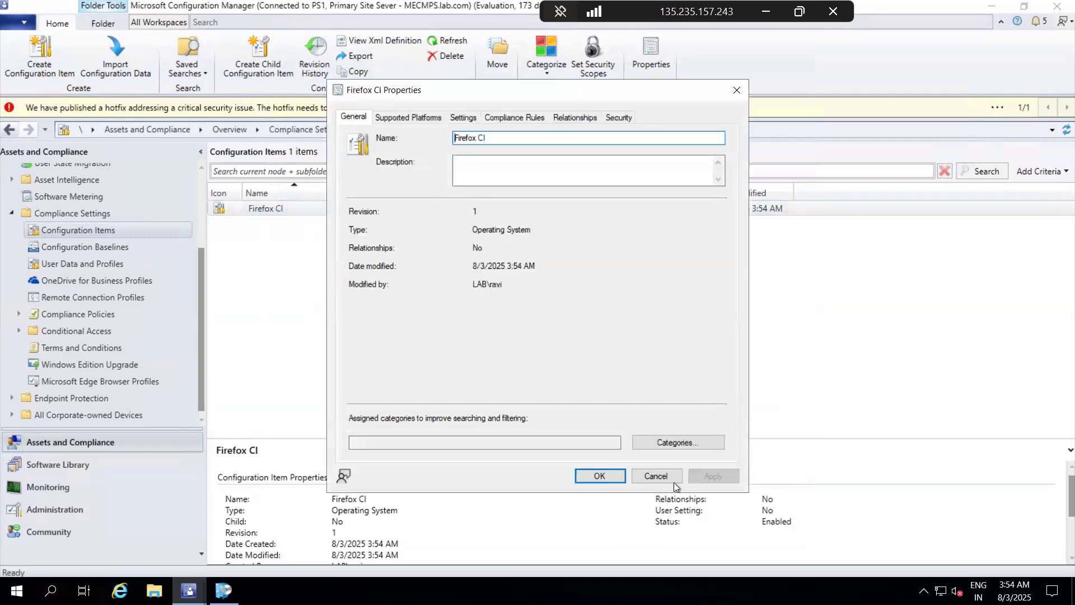
left_click(664, 476)
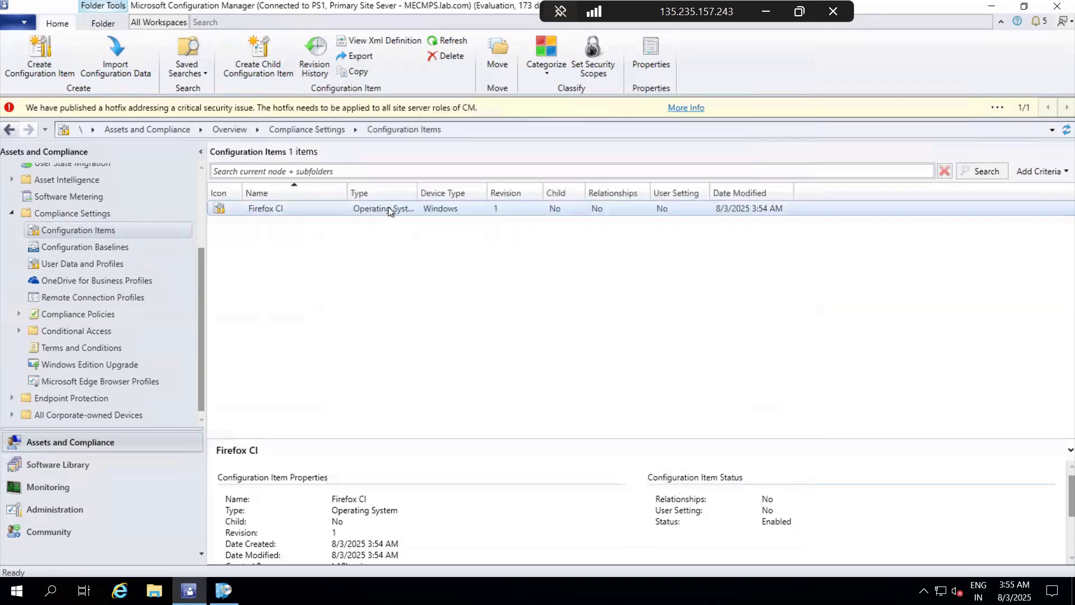
right_click(388, 207)
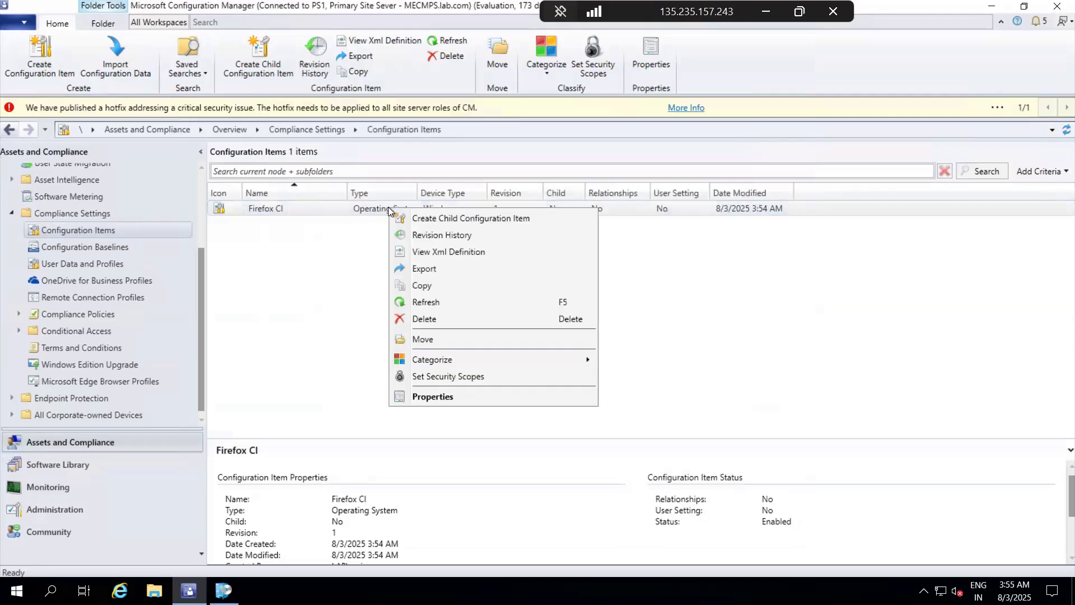
left_click(328, 281)
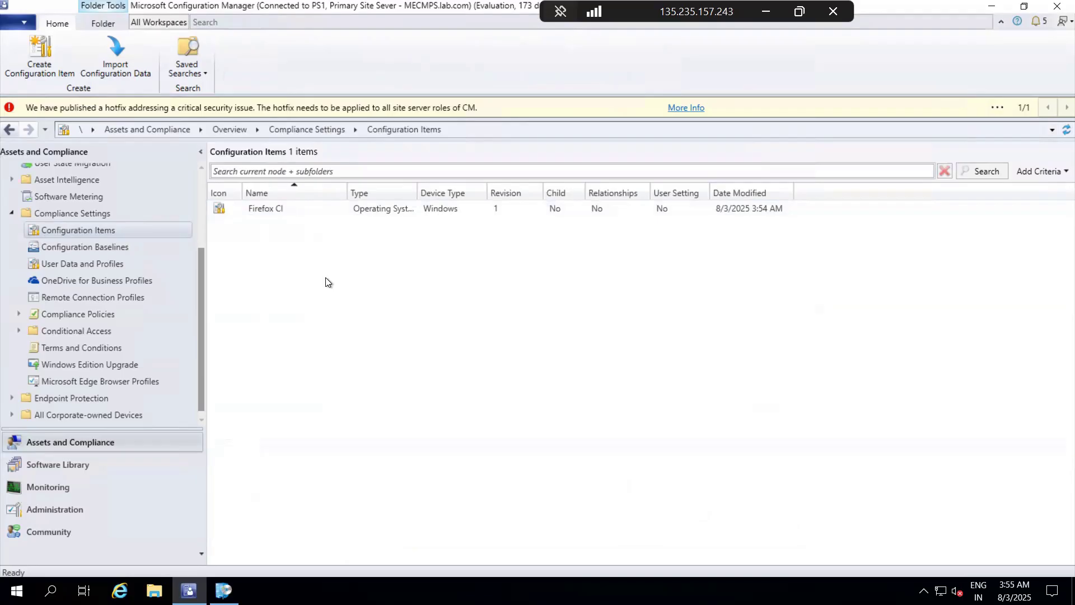
Step: Start a new configuration baseline named Firefox Baseline
left_click(89, 247)
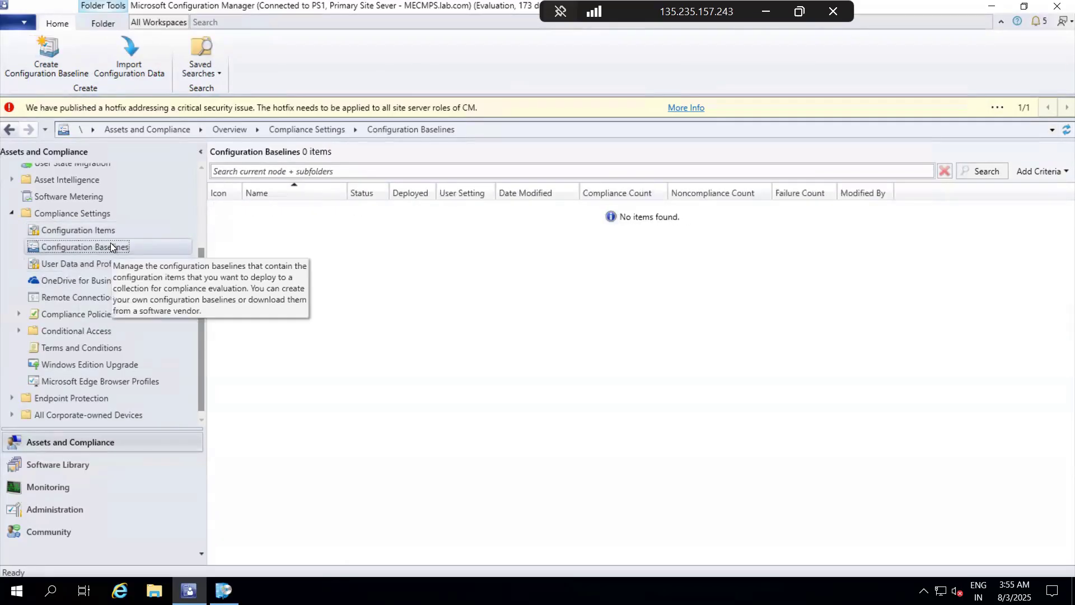
right_click(111, 244)
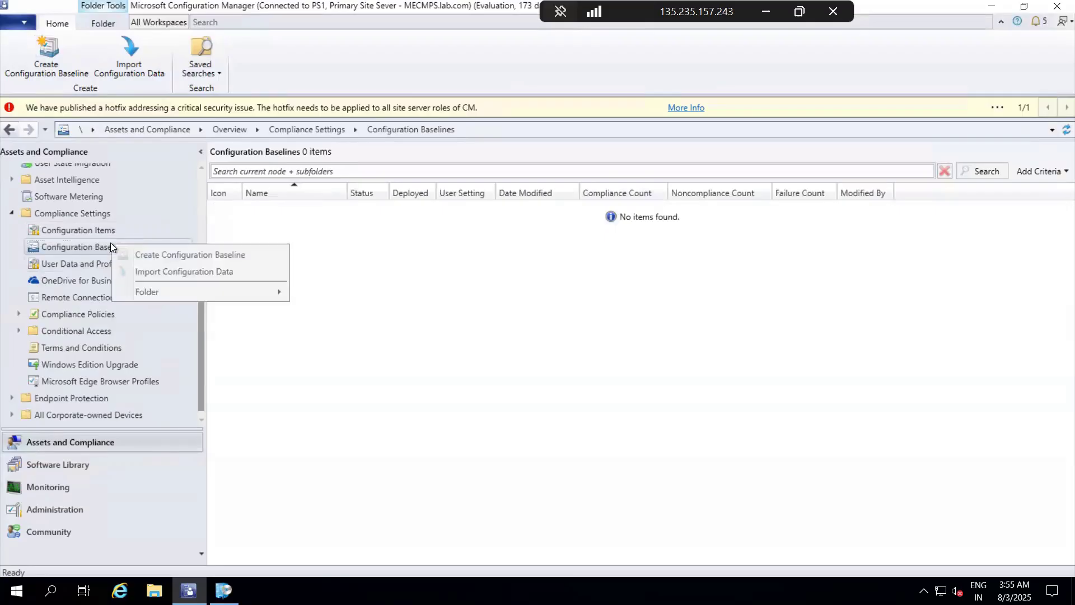
left_click(214, 253)
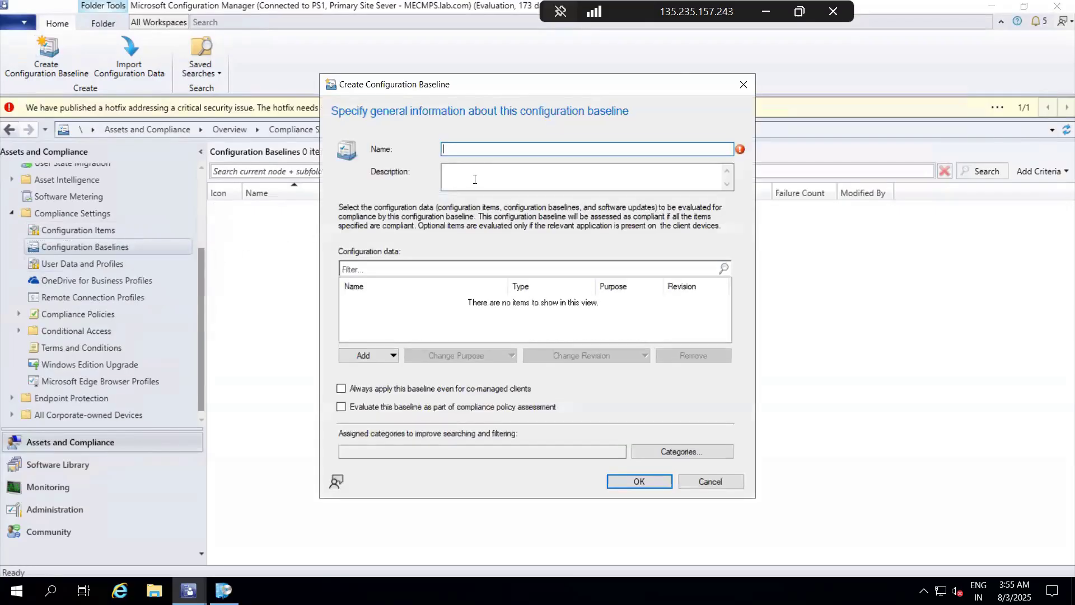
type("Firefox Baseline")
Step: Add the Firefox CI configuration item to the baseline's configuration data and create the baseline
left_click(371, 355)
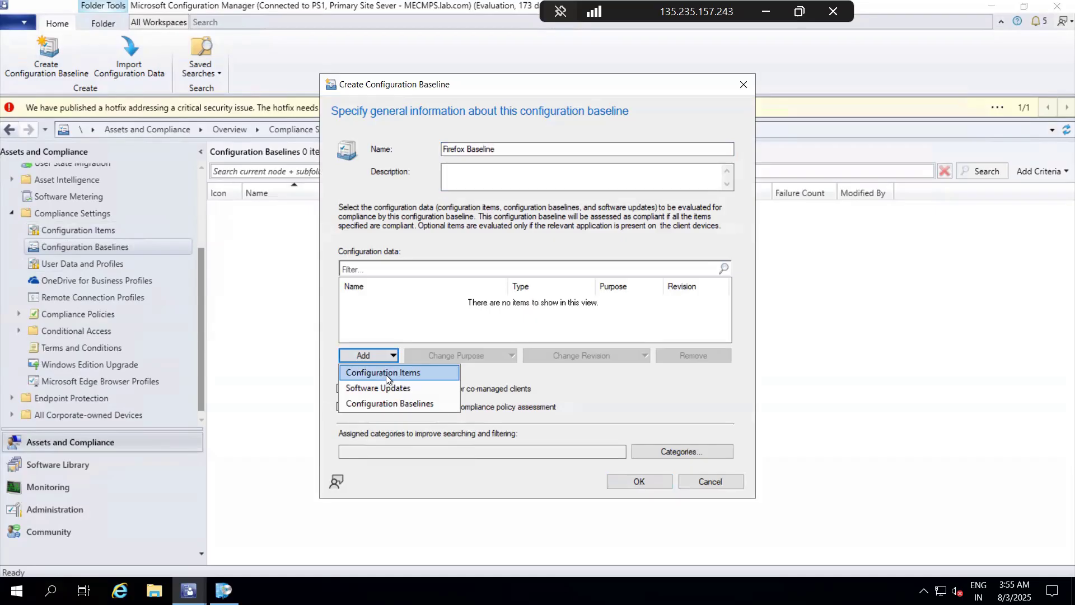
left_click(385, 373)
left_click(395, 197)
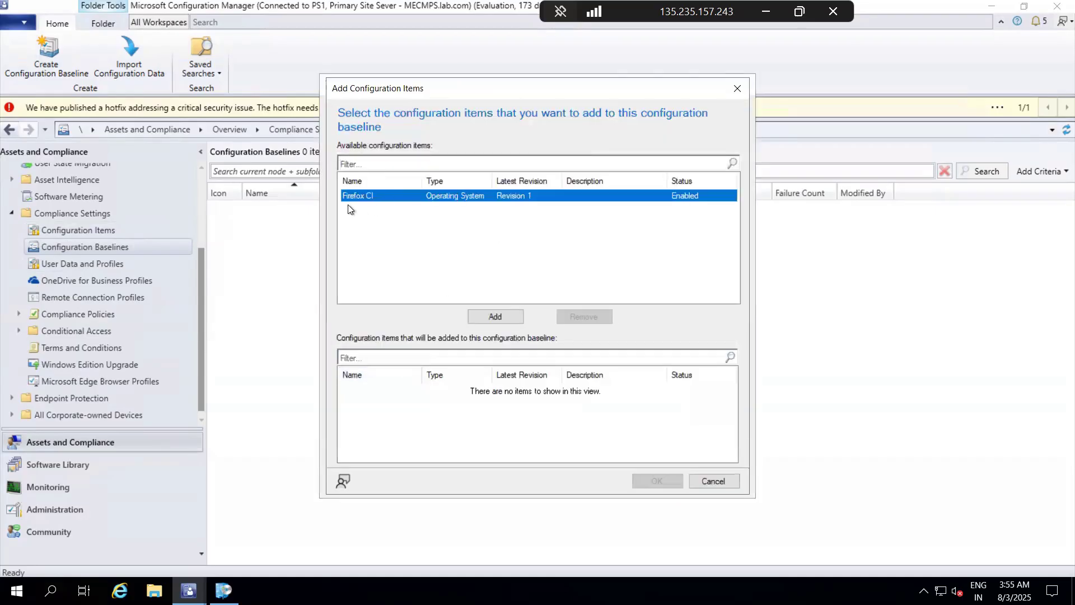
left_click(495, 317)
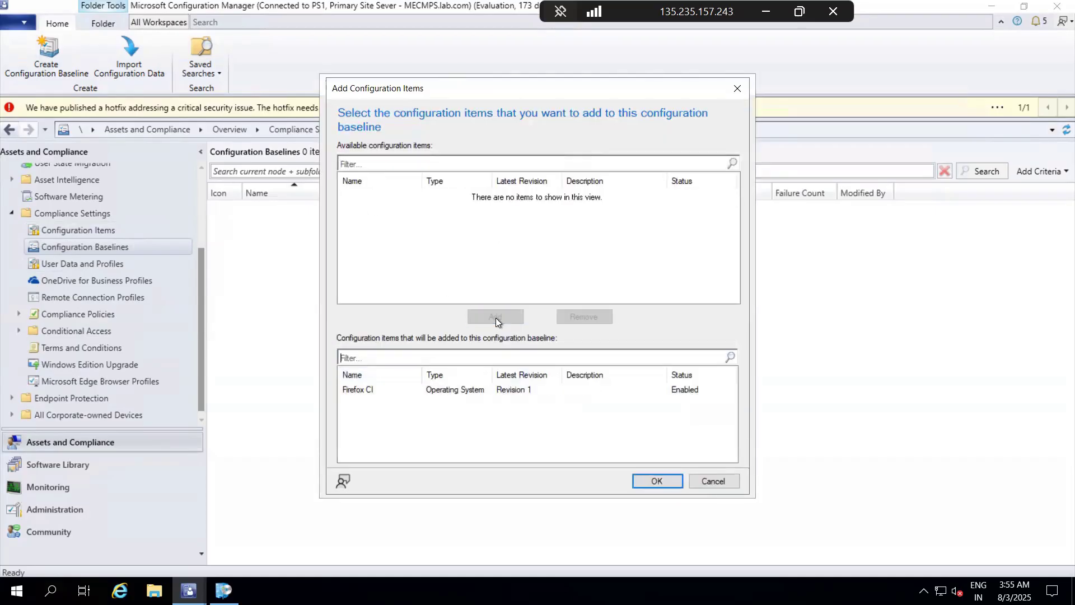
left_click(651, 480)
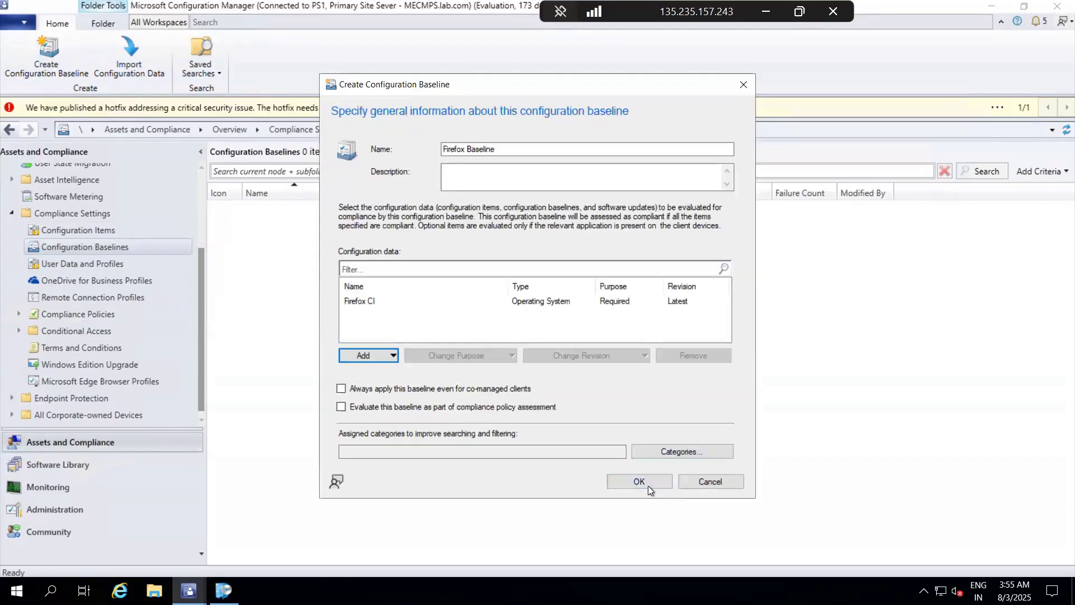
left_click(647, 481)
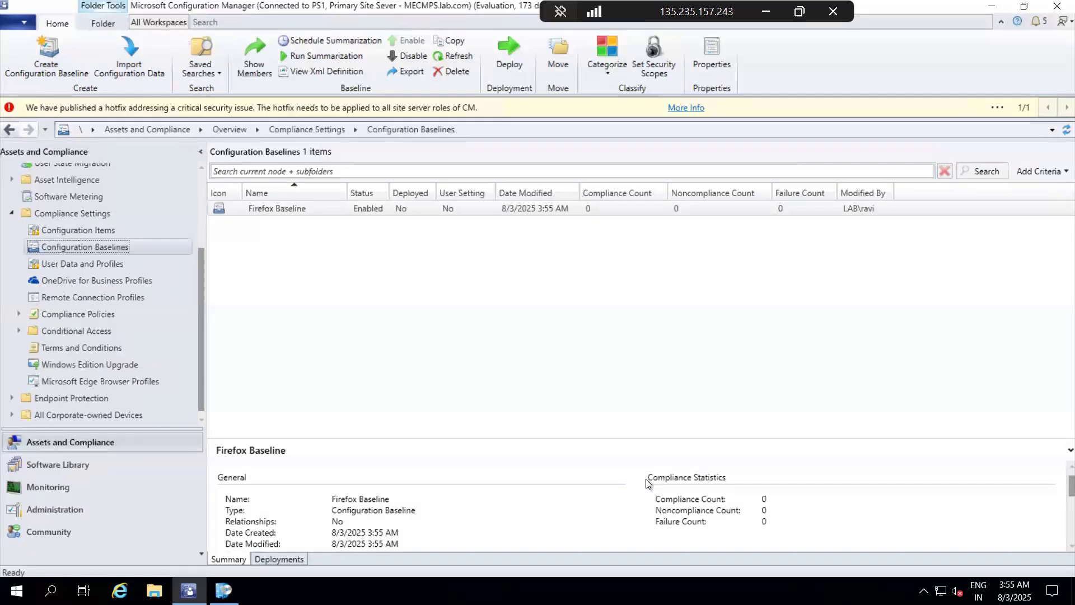
Step: Deploy the Firefox Baseline to the All Desktop and Server Clients device collection
left_click(608, 211)
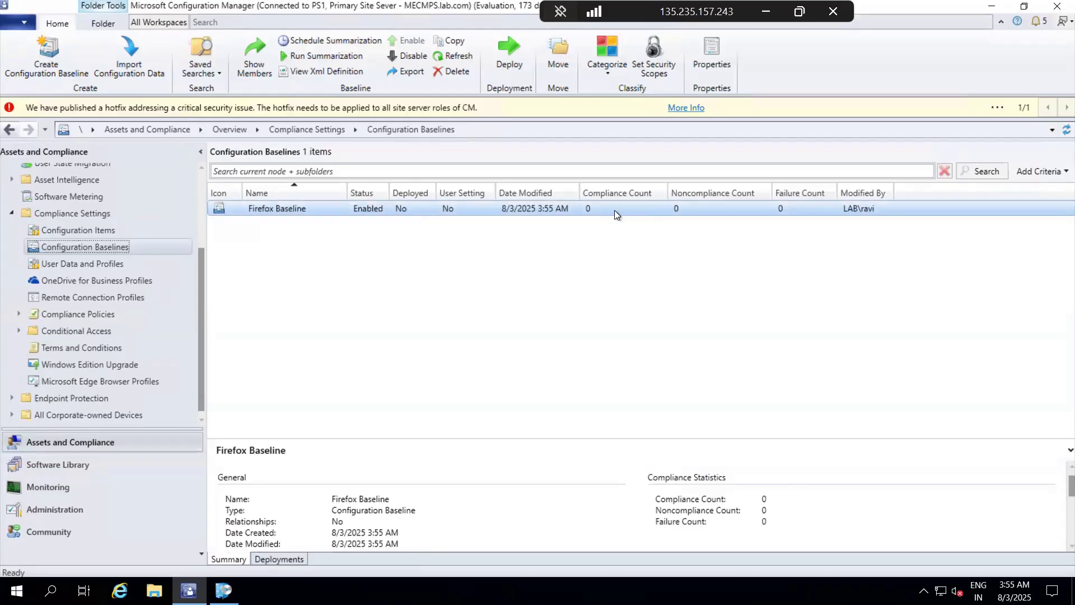
right_click(421, 209)
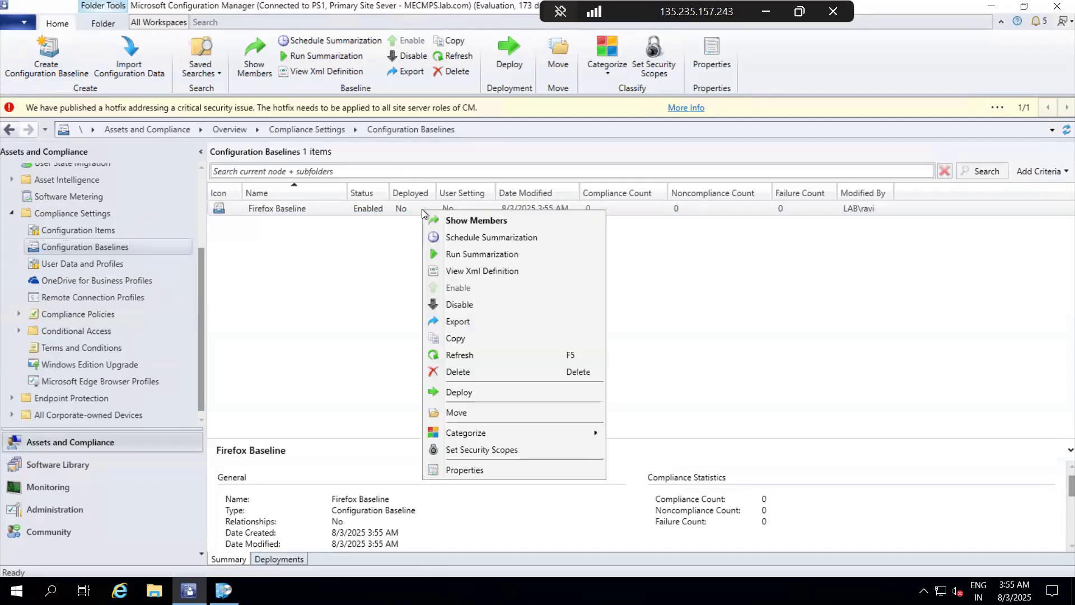
left_click(448, 393)
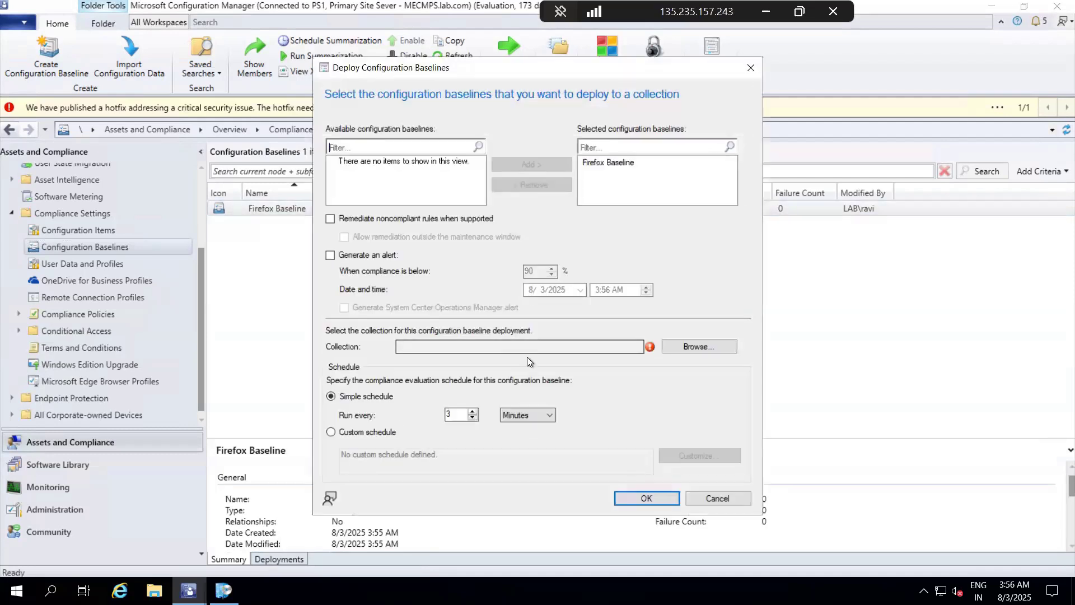
left_click(695, 347)
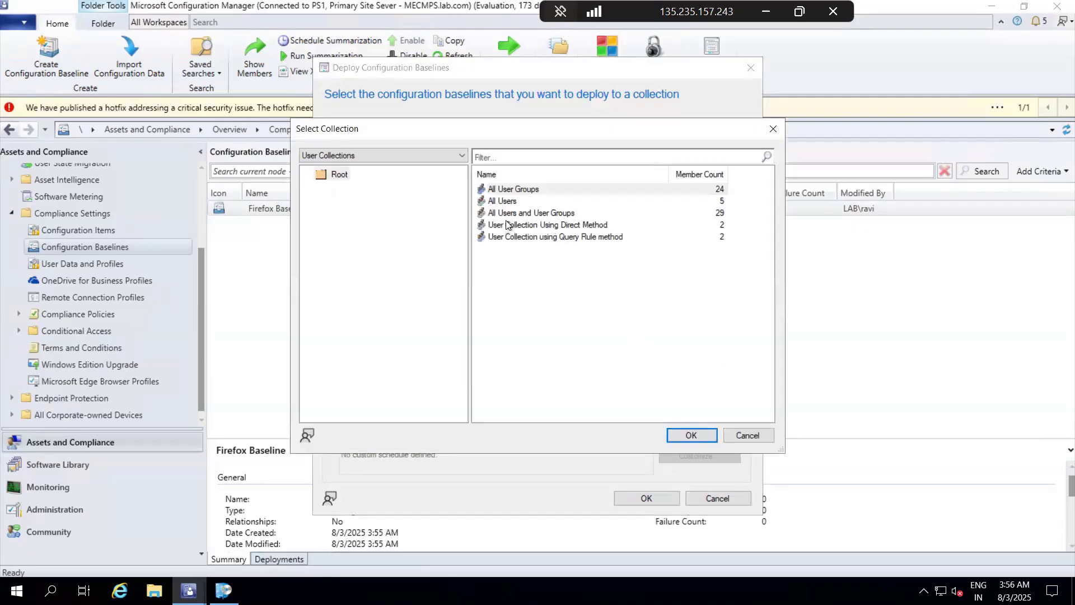
left_click(361, 155)
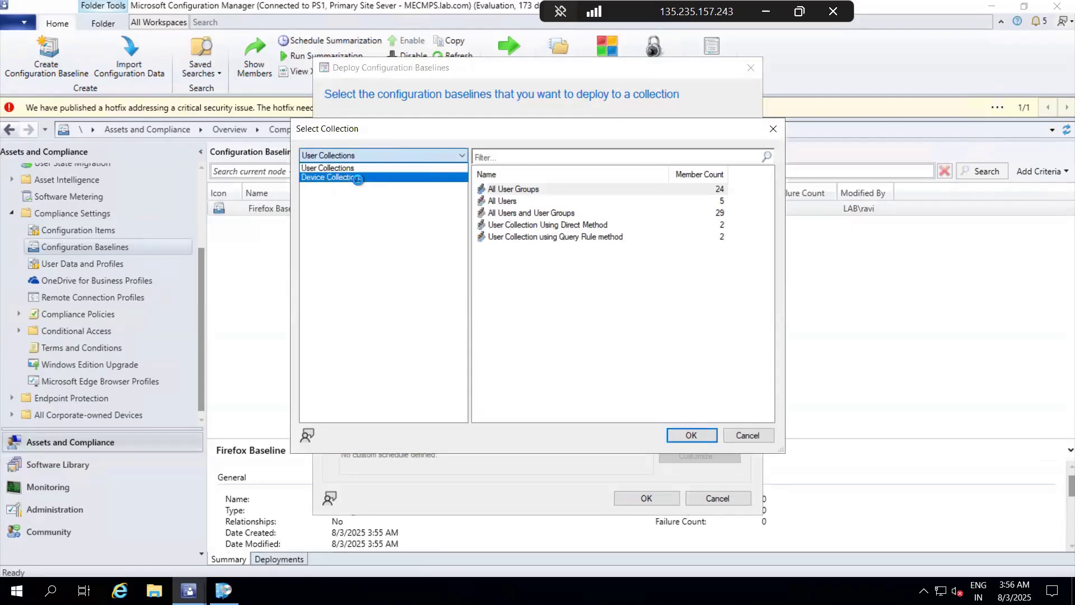
left_click(358, 178)
left_click(526, 190)
left_click(678, 436)
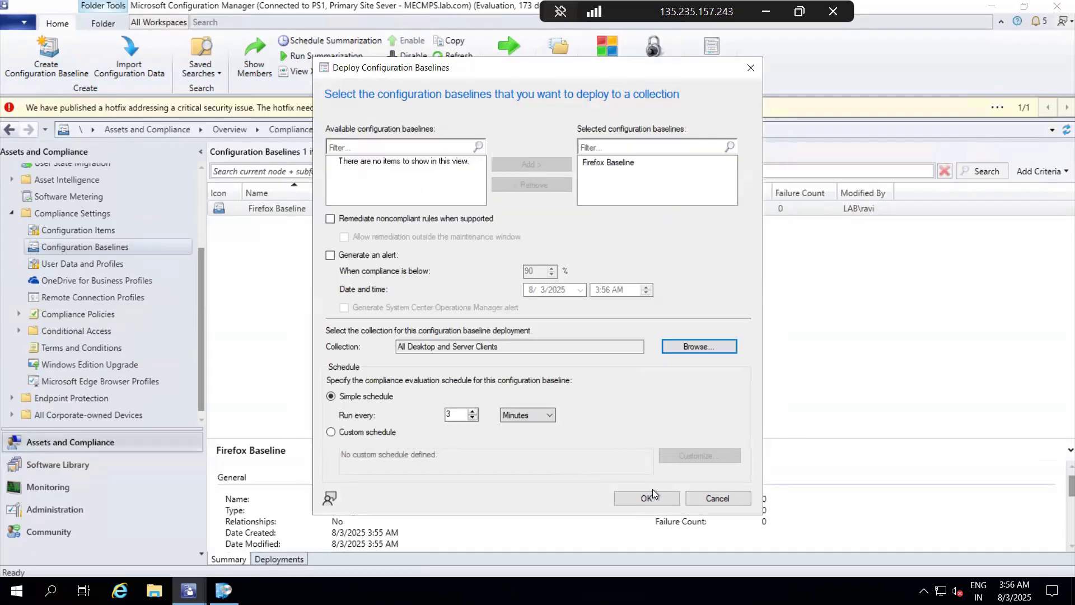
left_click(654, 500)
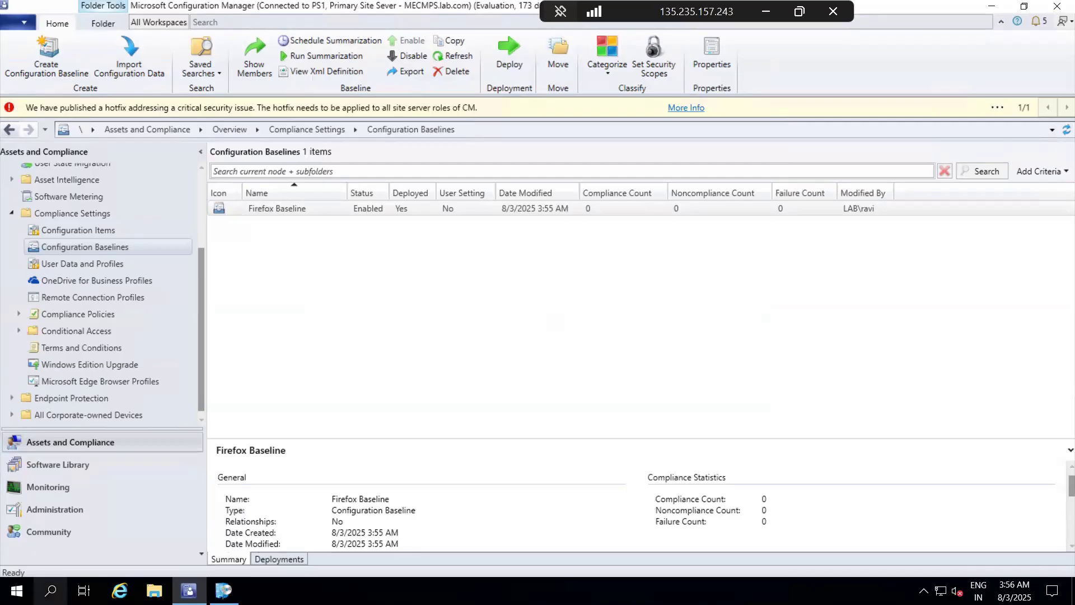
Step: Switch to Control Panel, show its items as large icons, and open the Configuration Manager client properties
left_click(17, 590)
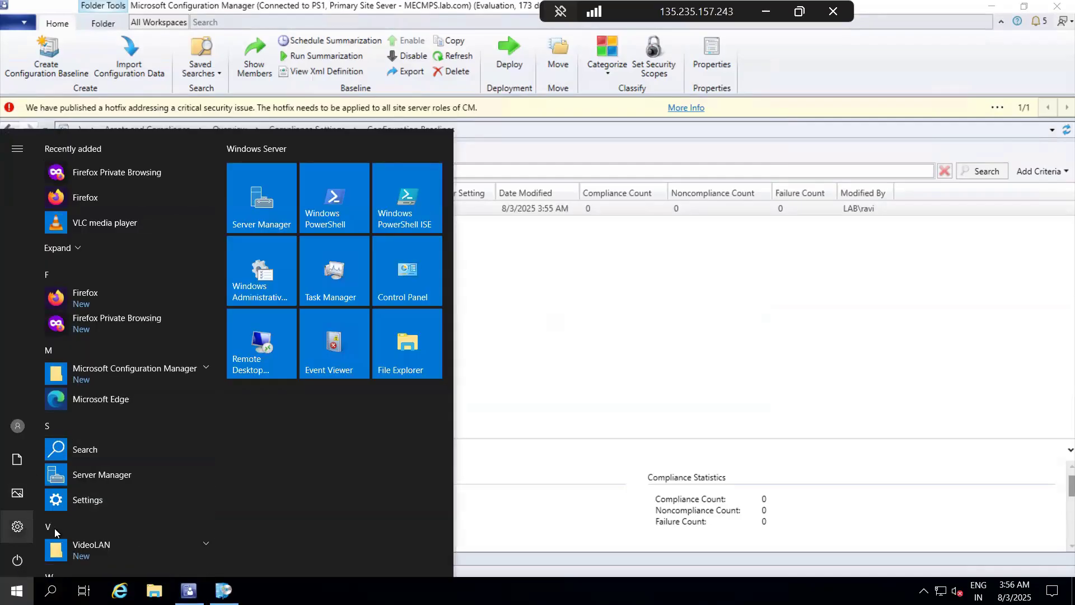
left_click(16, 590)
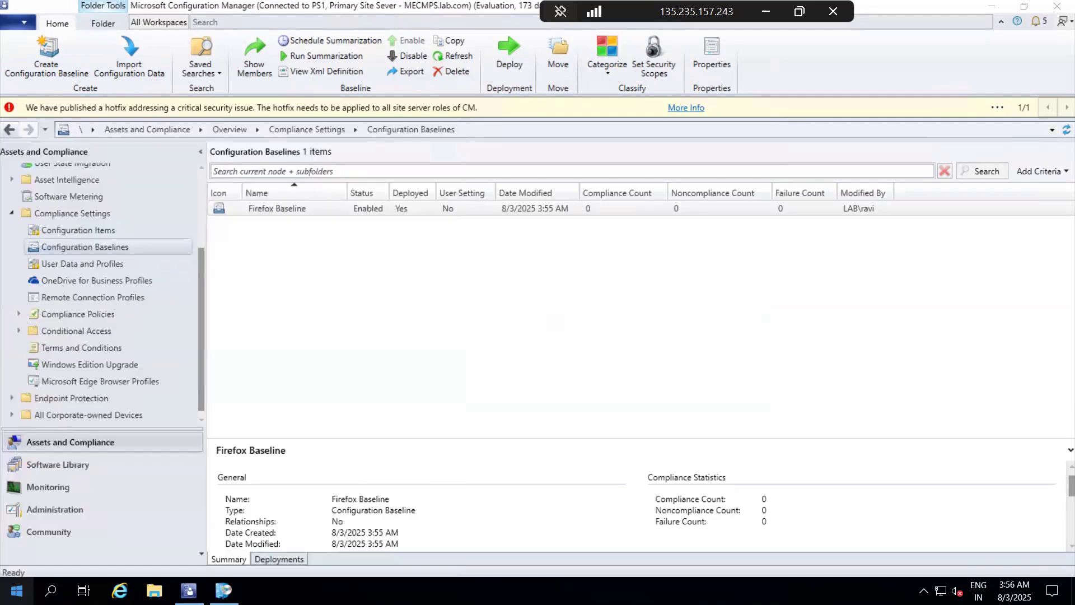
left_click(17, 590)
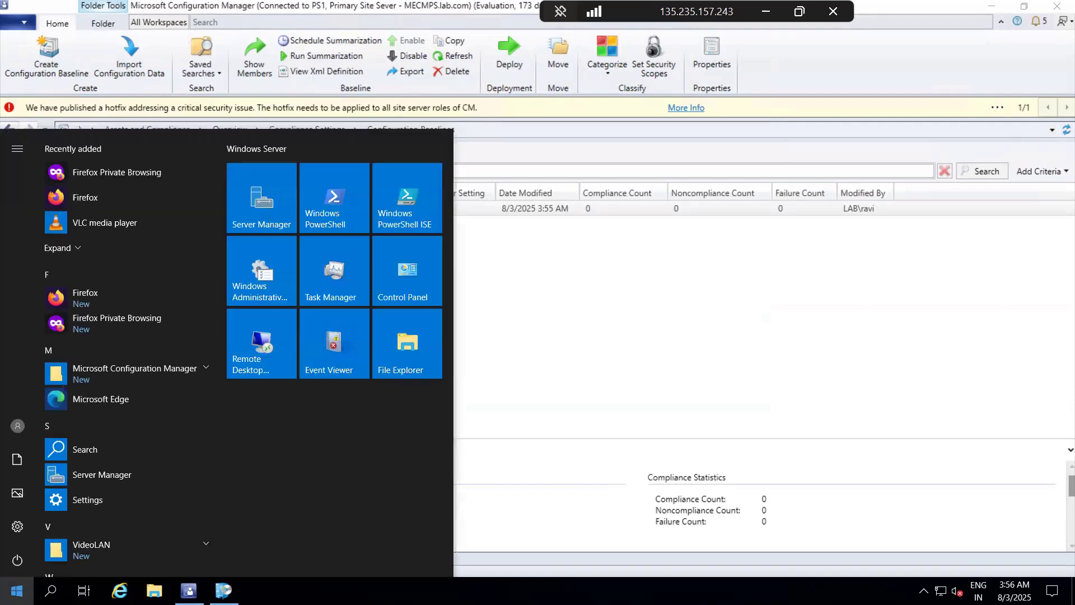
type("contr")
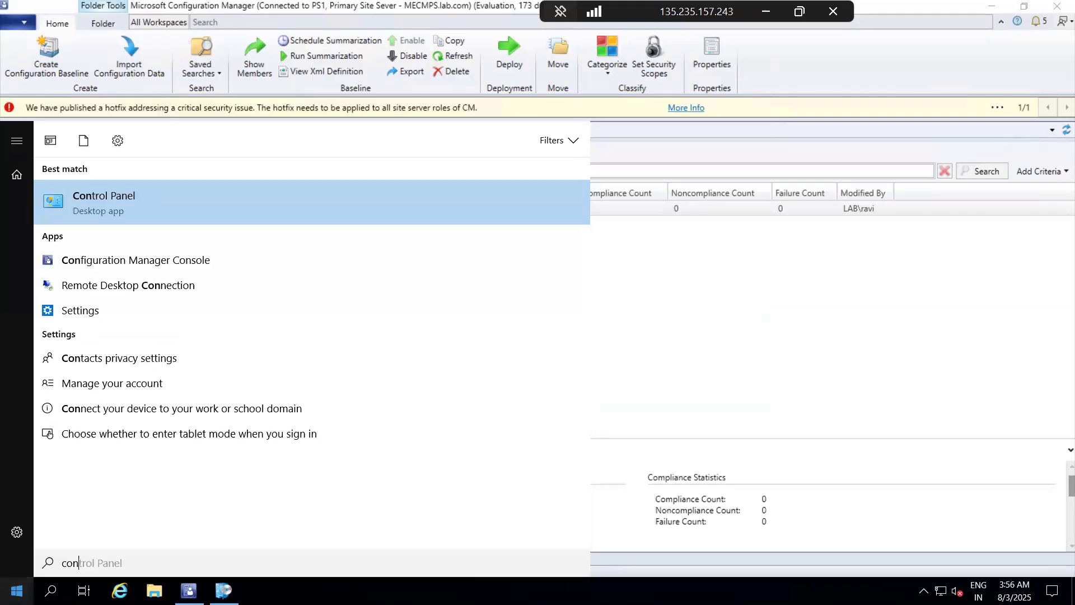
left_click(120, 210)
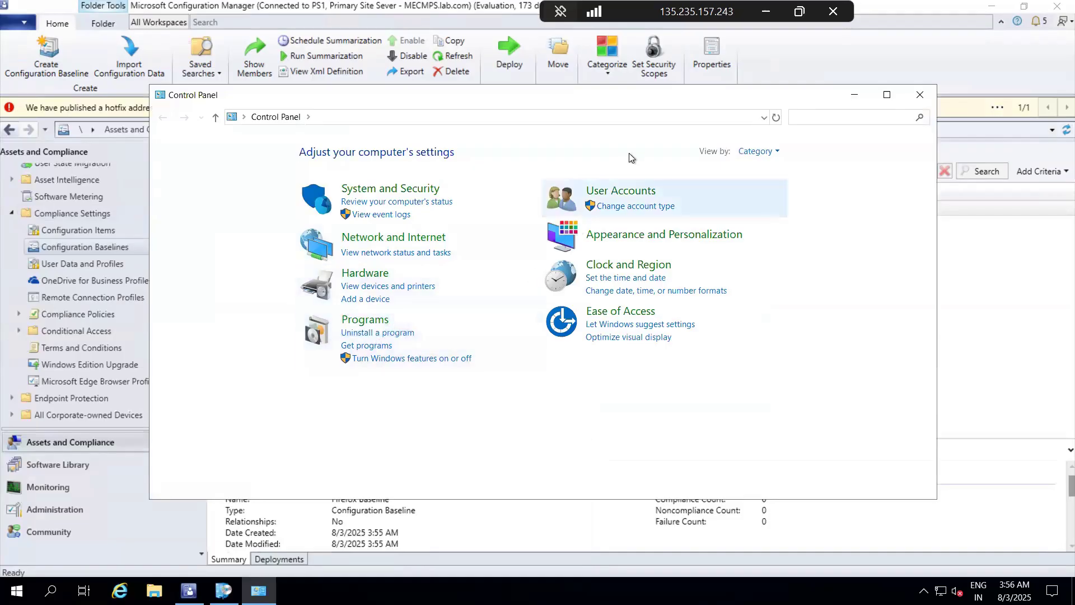
left_click(770, 153)
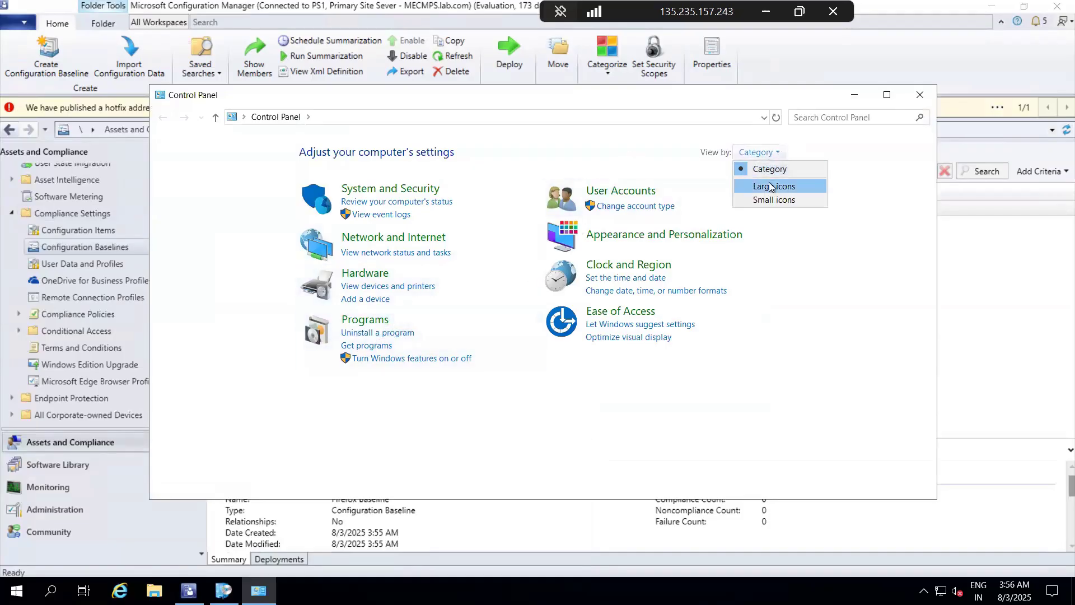
left_click(771, 186)
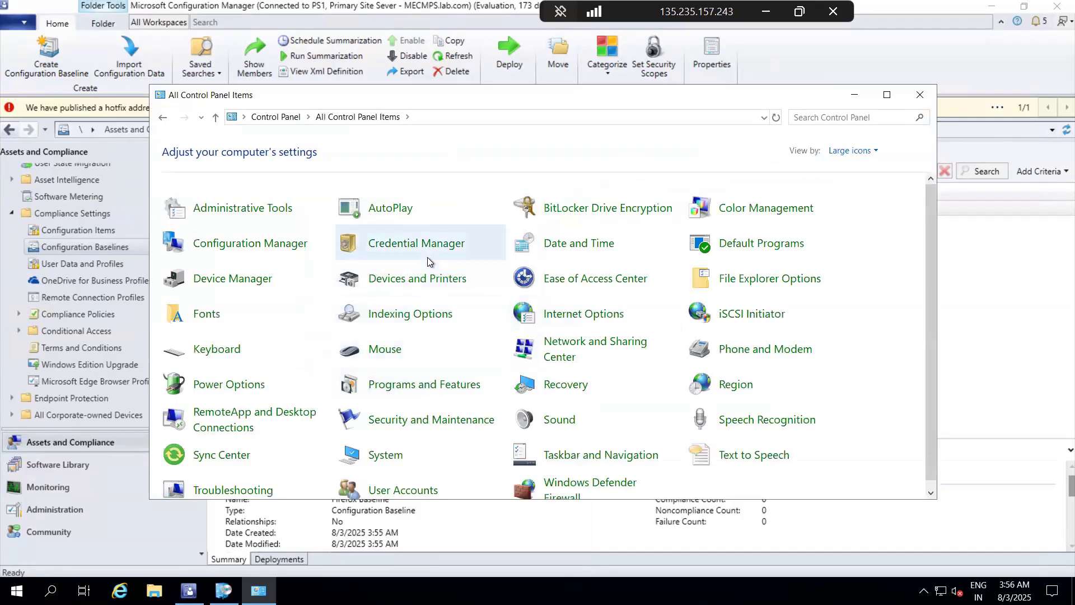
left_click(234, 246)
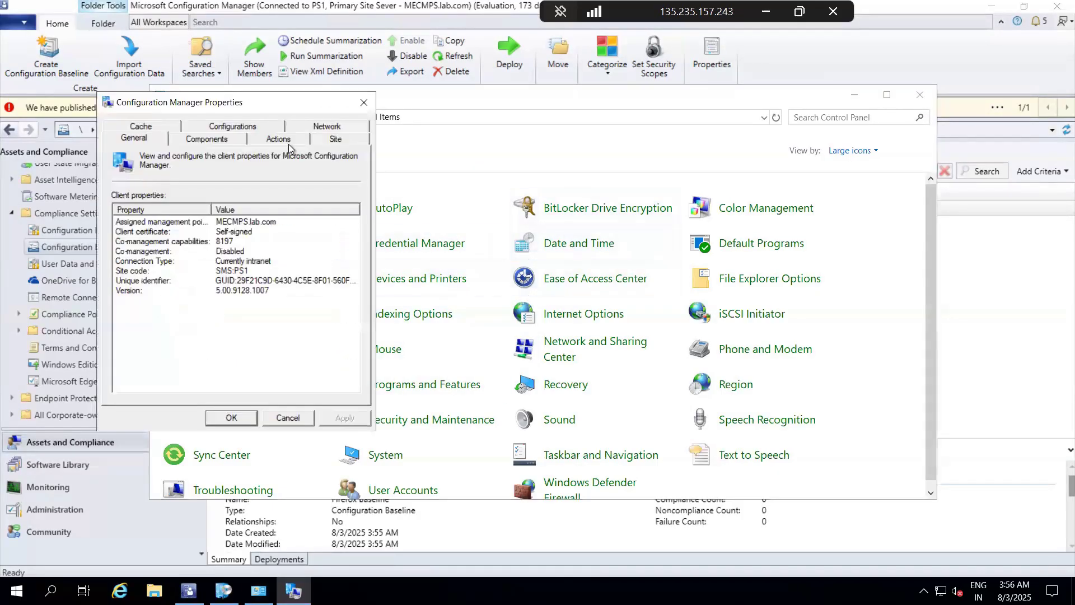
Step: Run the Machine Policy Retrieval & Evaluation Cycle on the client
left_click(278, 140)
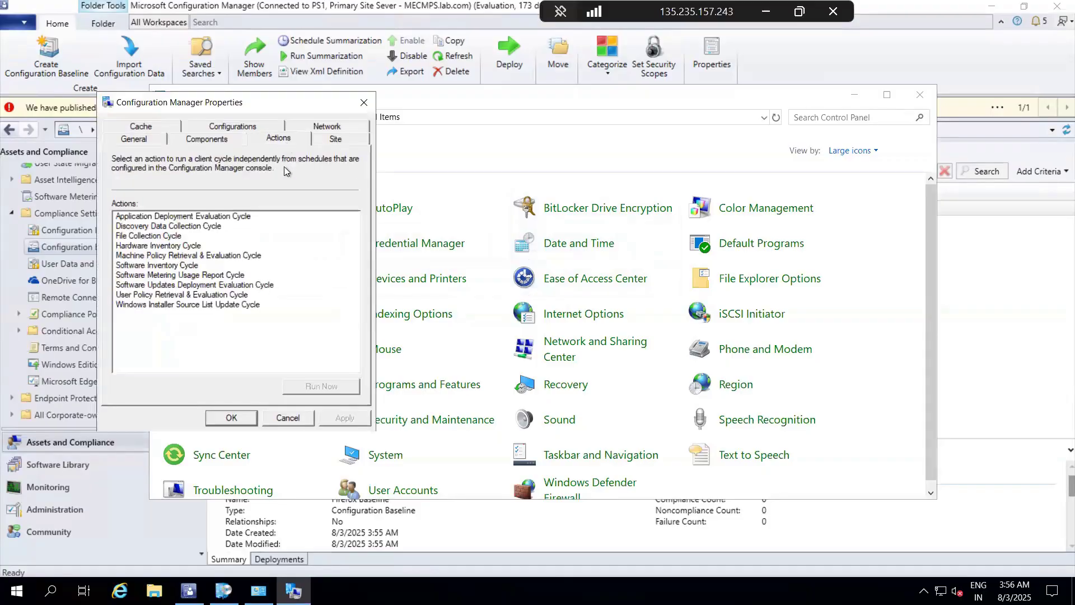
left_click(172, 227)
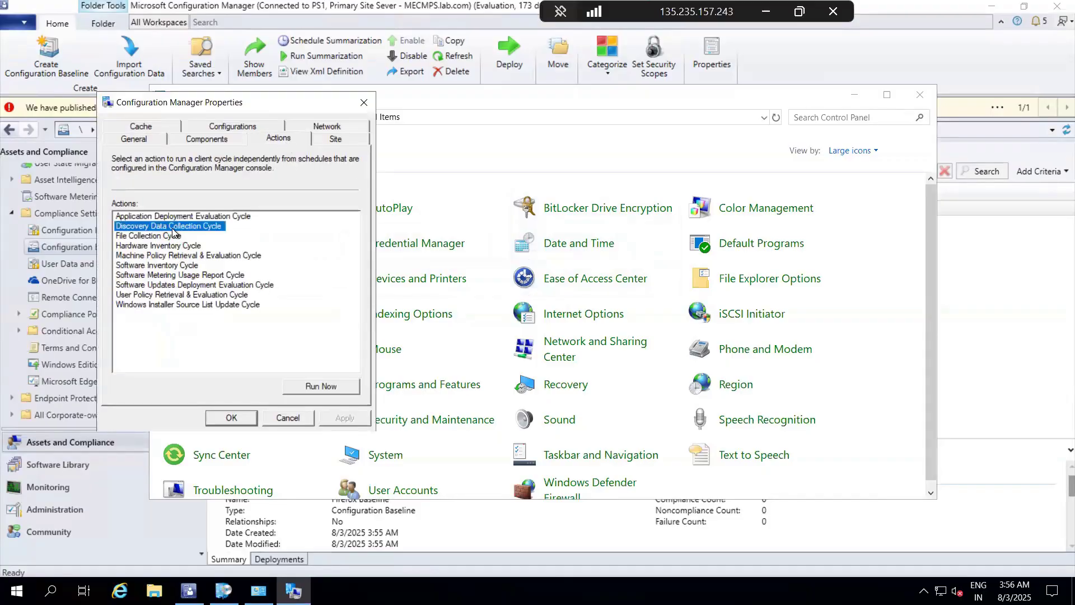
left_click(203, 218)
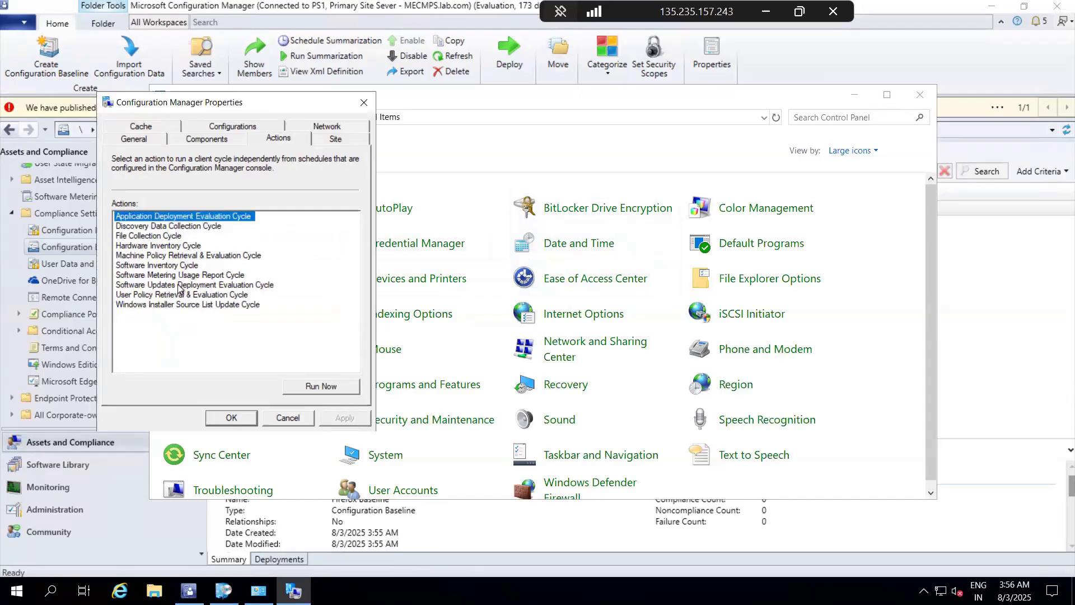
left_click(185, 258)
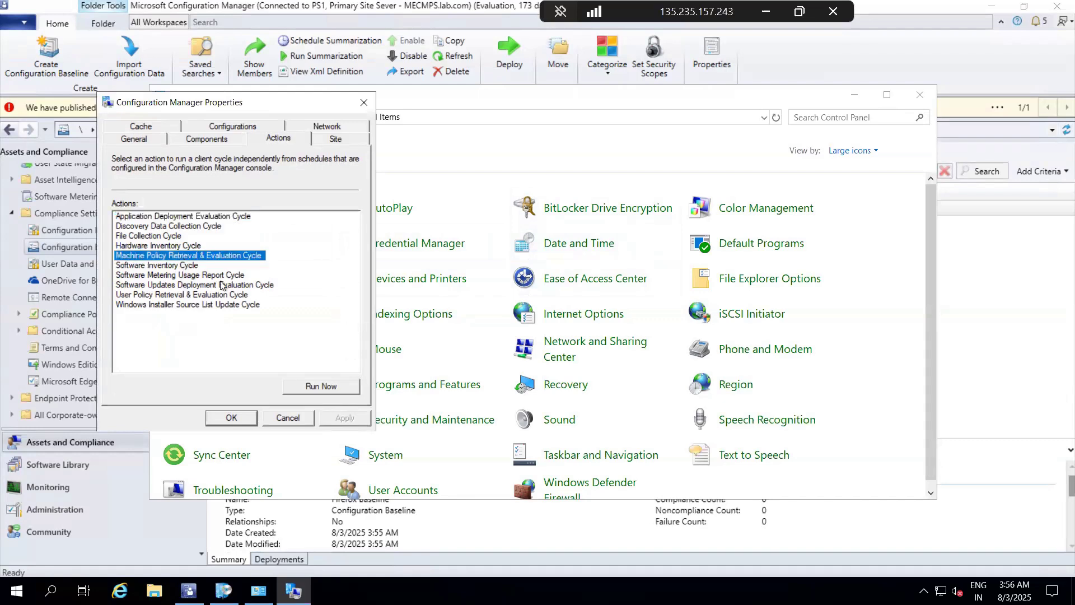
left_click(335, 385)
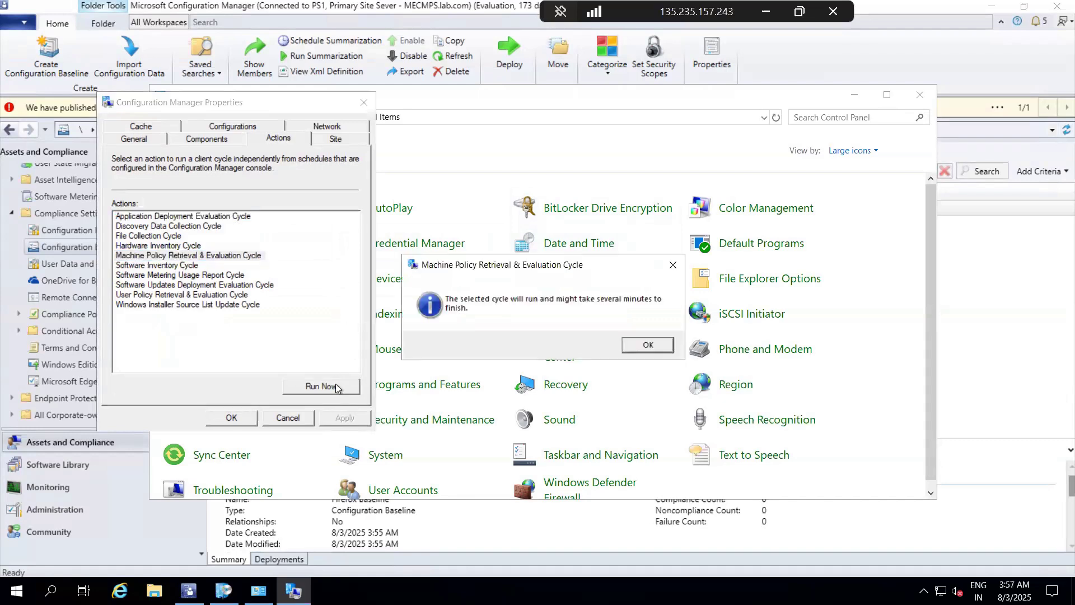
left_click(647, 346)
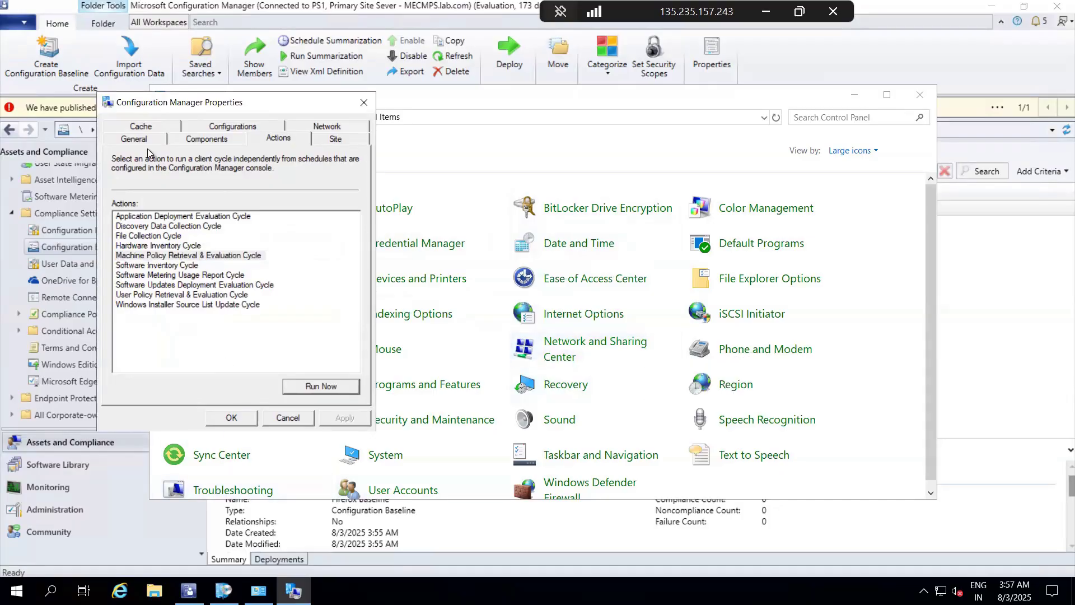
Step: Evaluate the assigned Firefox Baseline on the client, check its compliance state, and close the client properties and Control Panel
left_click(216, 142)
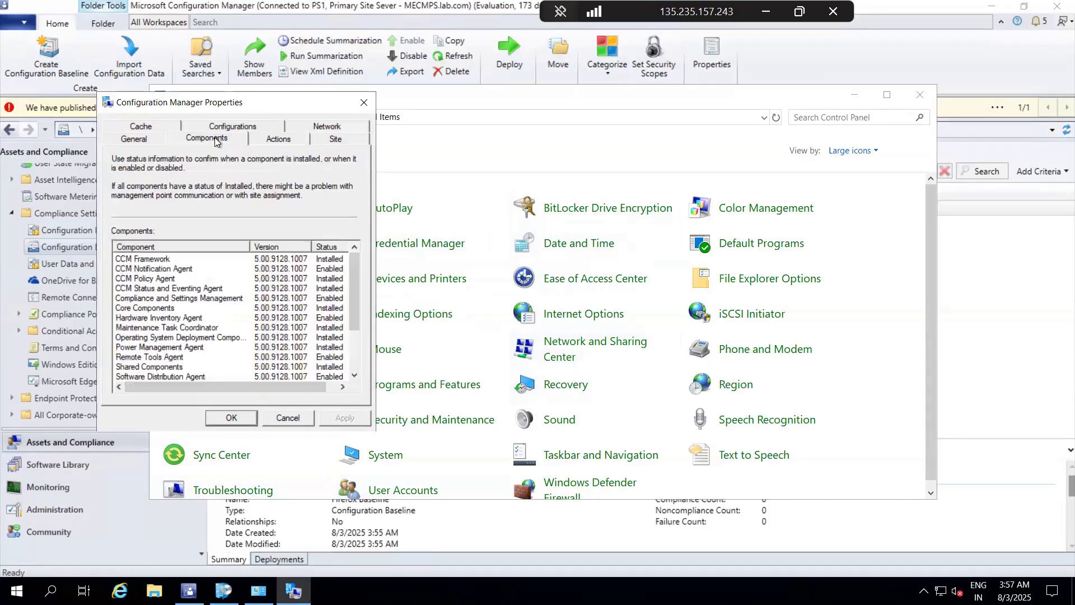
left_click(229, 129)
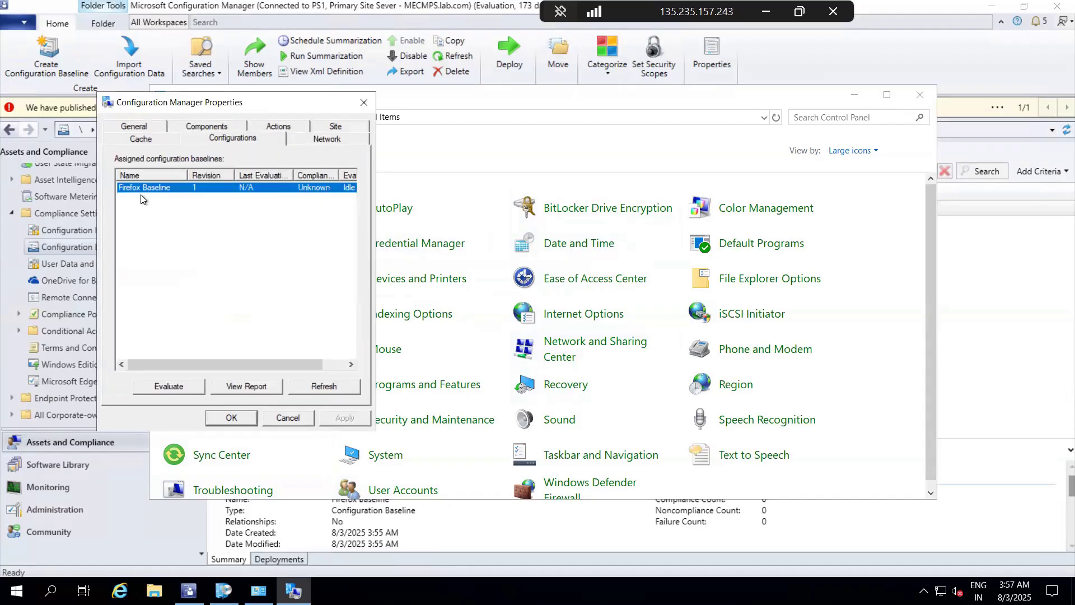
left_click(164, 385)
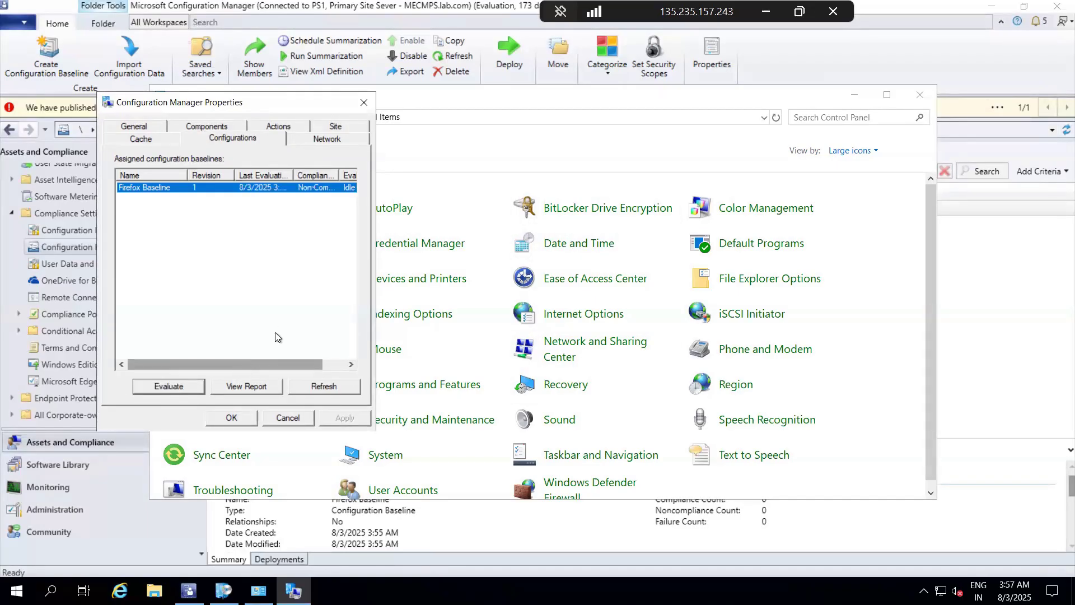
left_click_drag(277, 361, 299, 362)
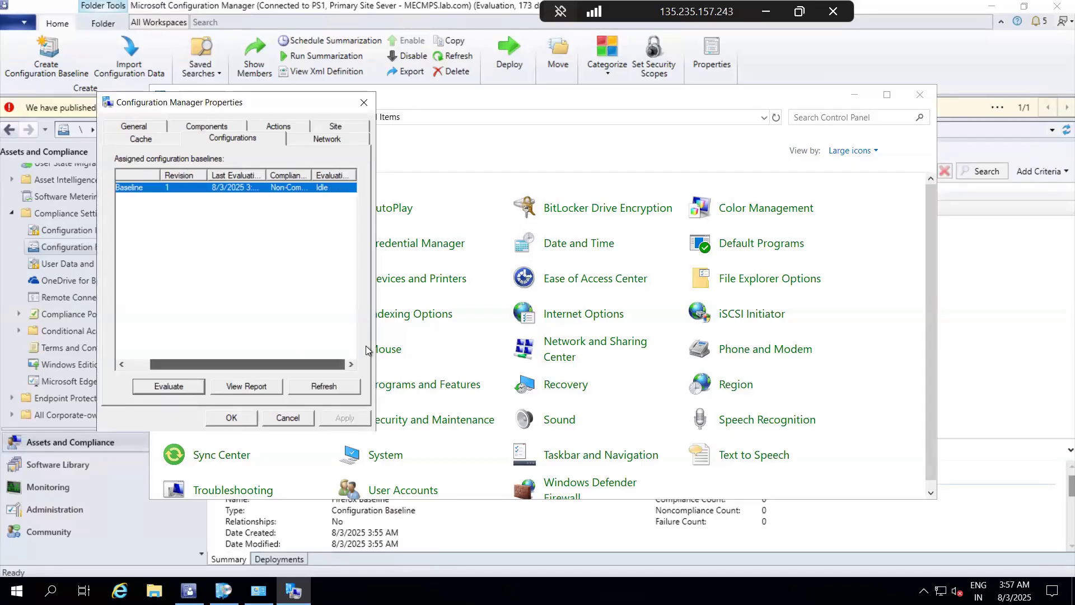
left_click_drag(313, 174, 340, 174)
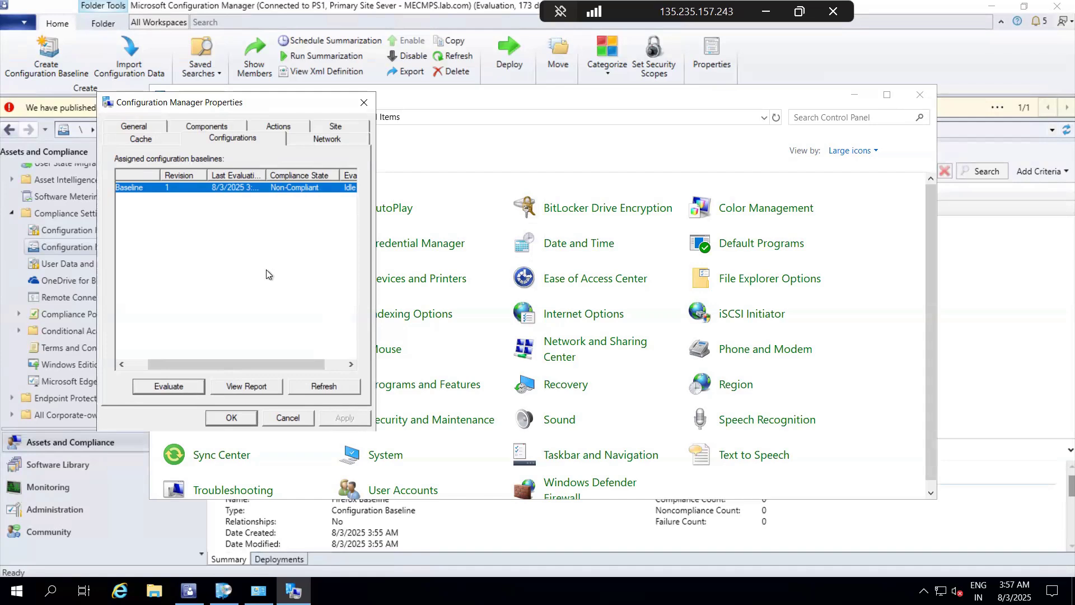
left_click(283, 420)
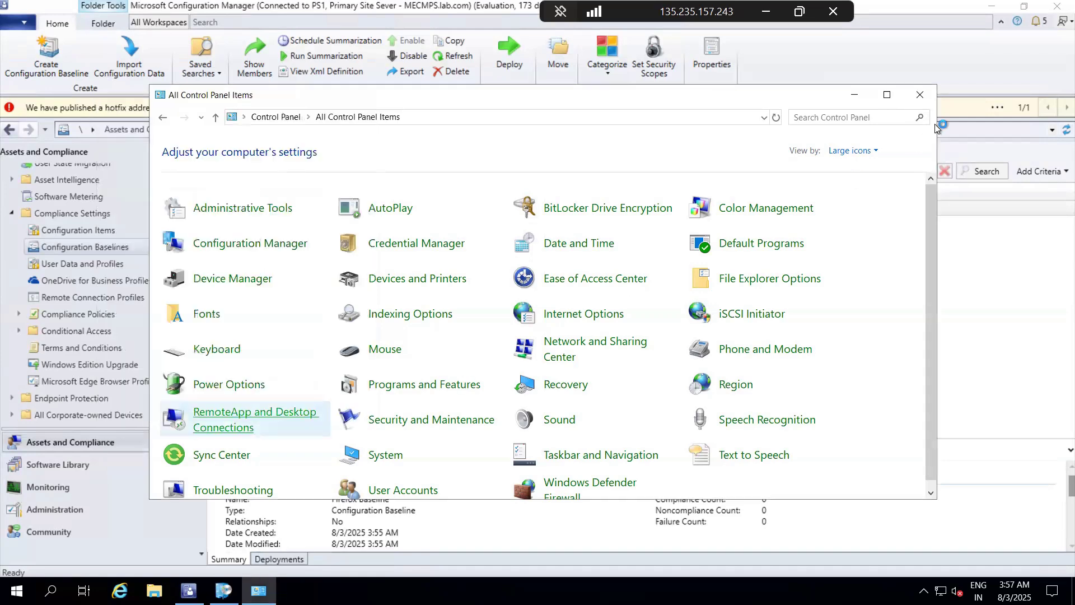
left_click(918, 97)
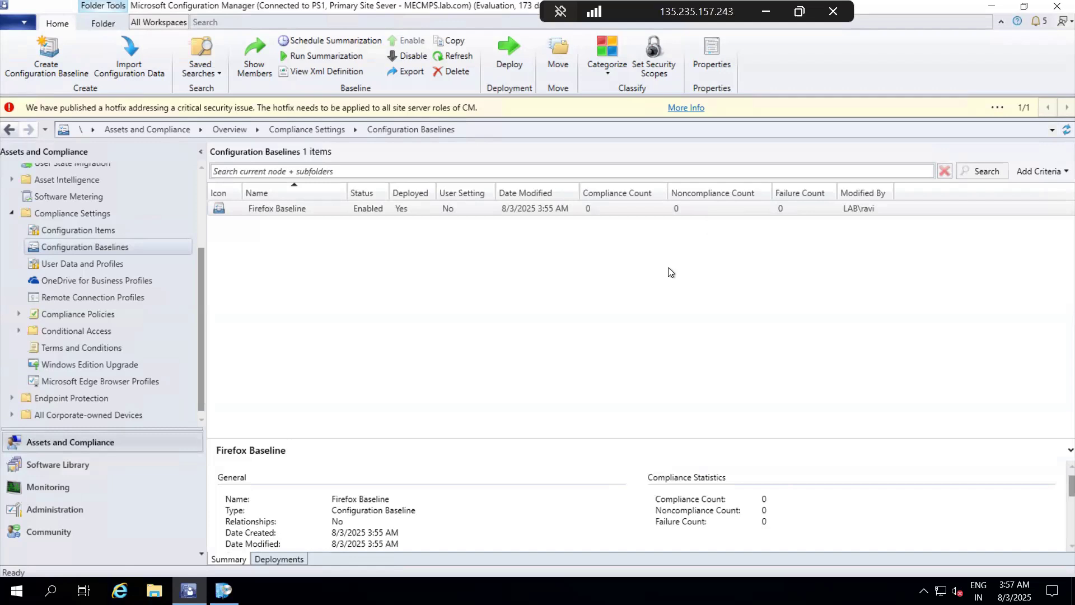
Step: Start a new configuration item named Registry CI
left_click(112, 230)
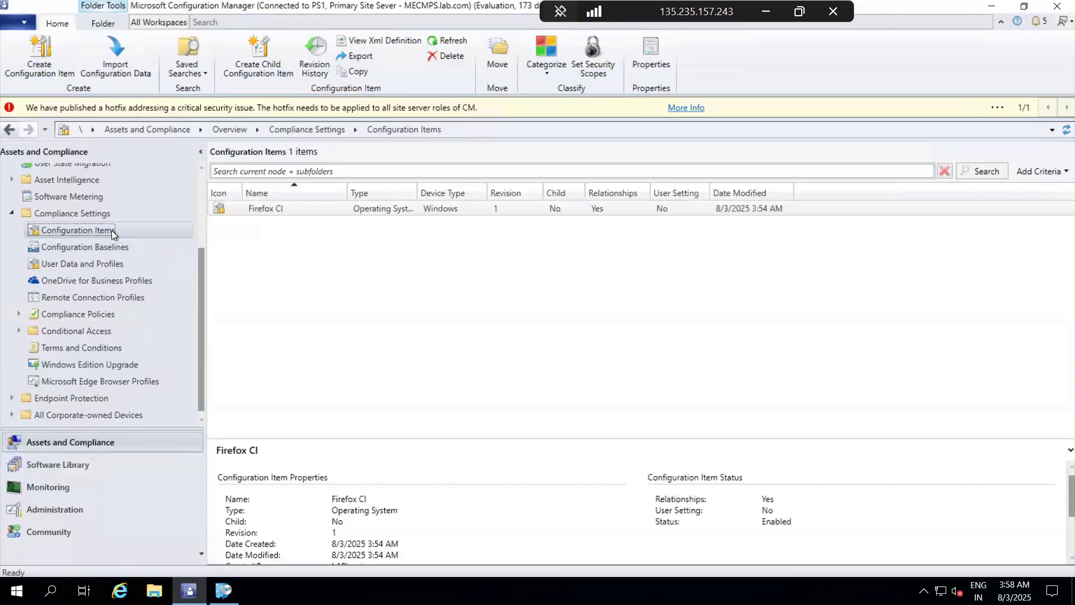
right_click(112, 230)
left_click(146, 239)
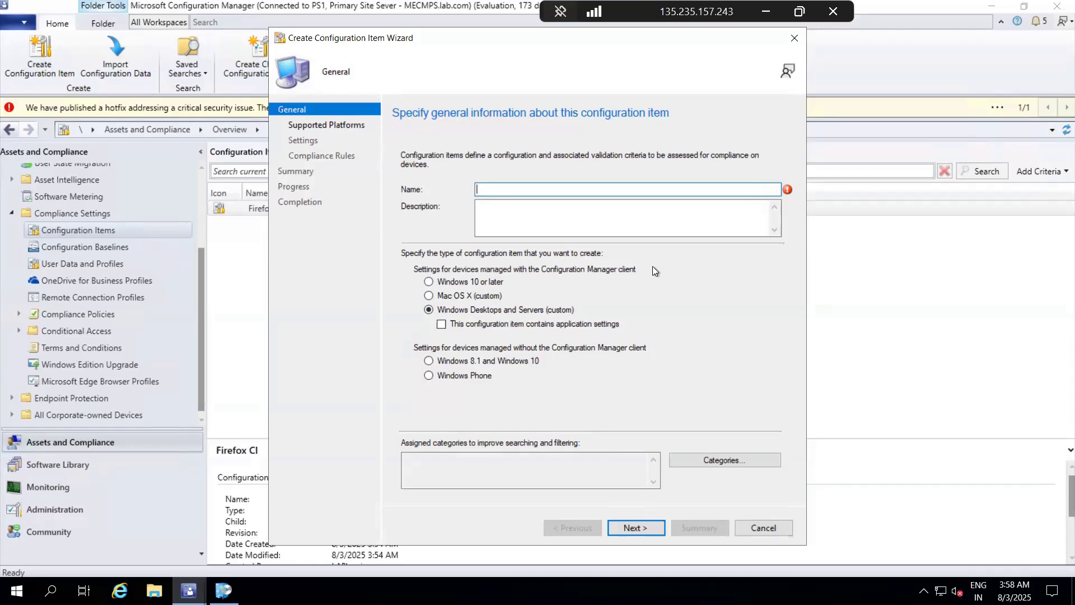
type("Regu")
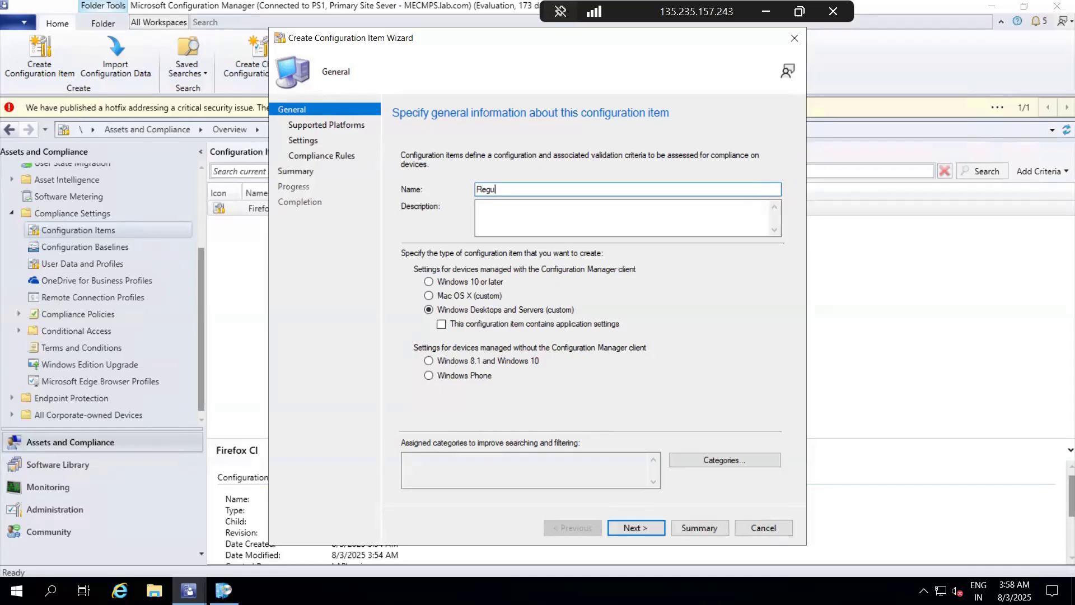
key("BackSpace")
type("istry CI")
left_click(650, 525)
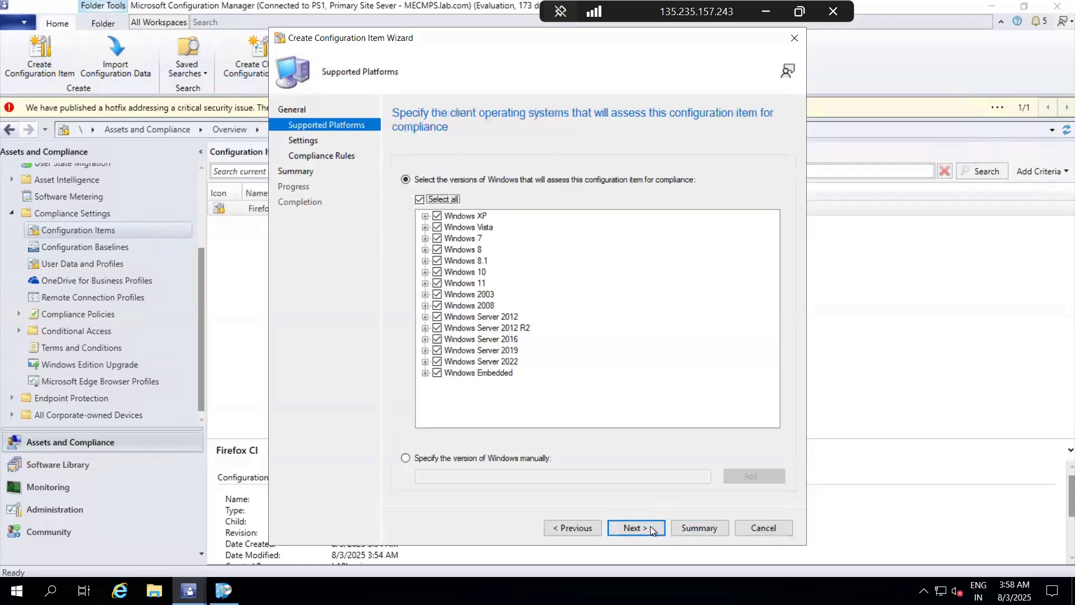
Step: Accept the supported platforms and start a new setting with the Registry key setting type
left_click(650, 525)
left_click(616, 473)
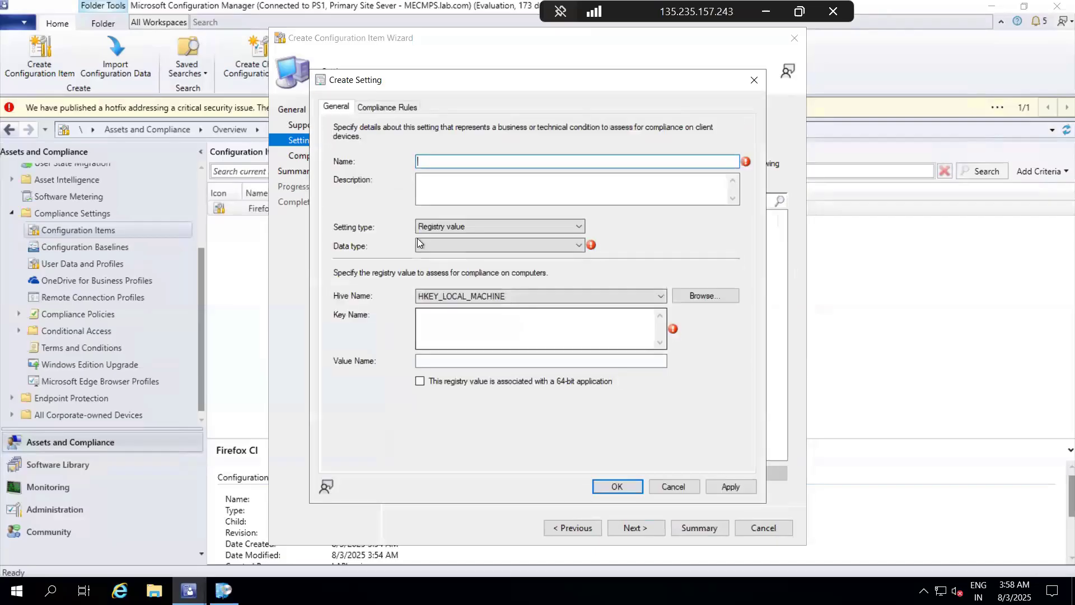
left_click(463, 227)
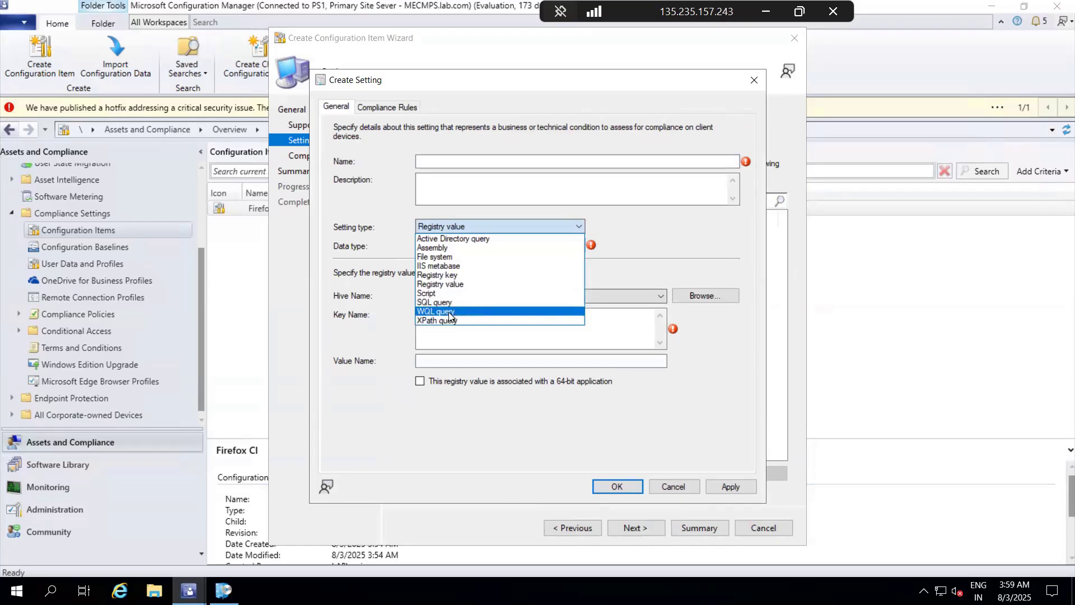
left_click(468, 277)
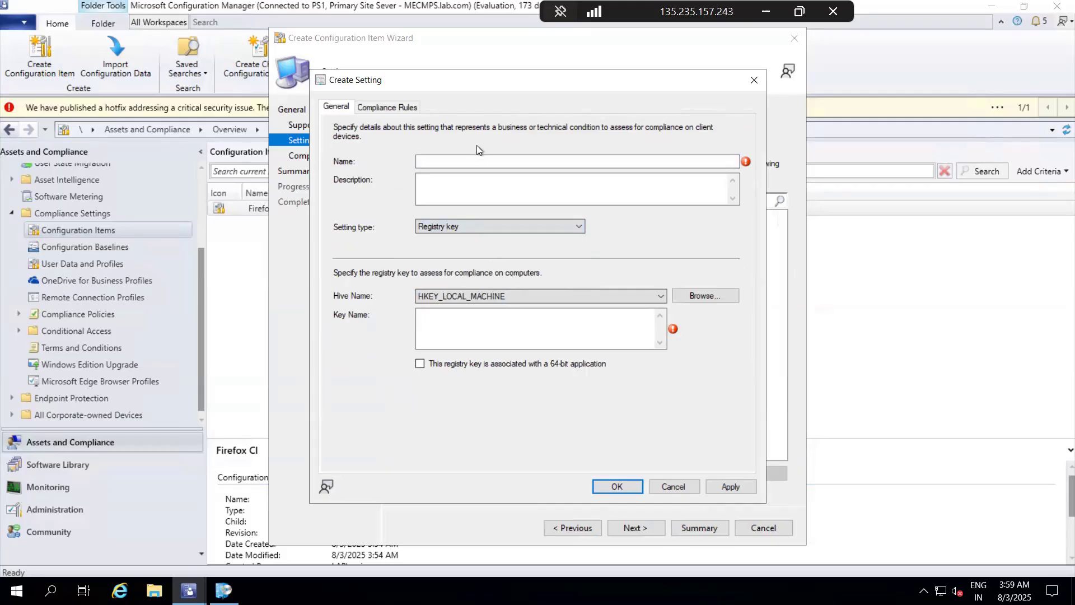
Step: Name the new setting "Setting" and change its setting type to Registry value
left_click(458, 159)
type("S")
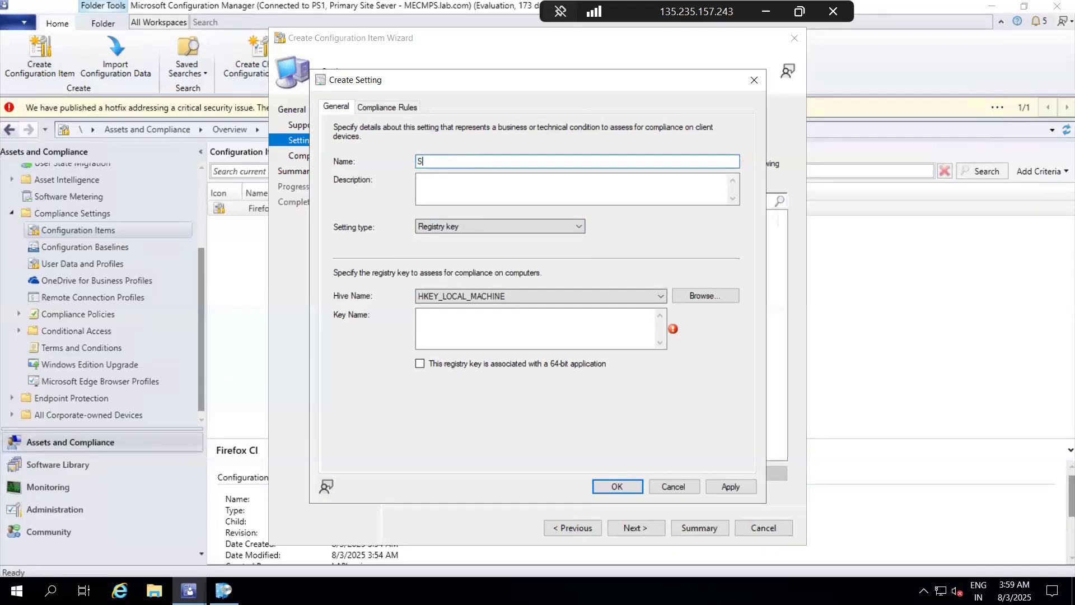
type("etting")
left_click(710, 296)
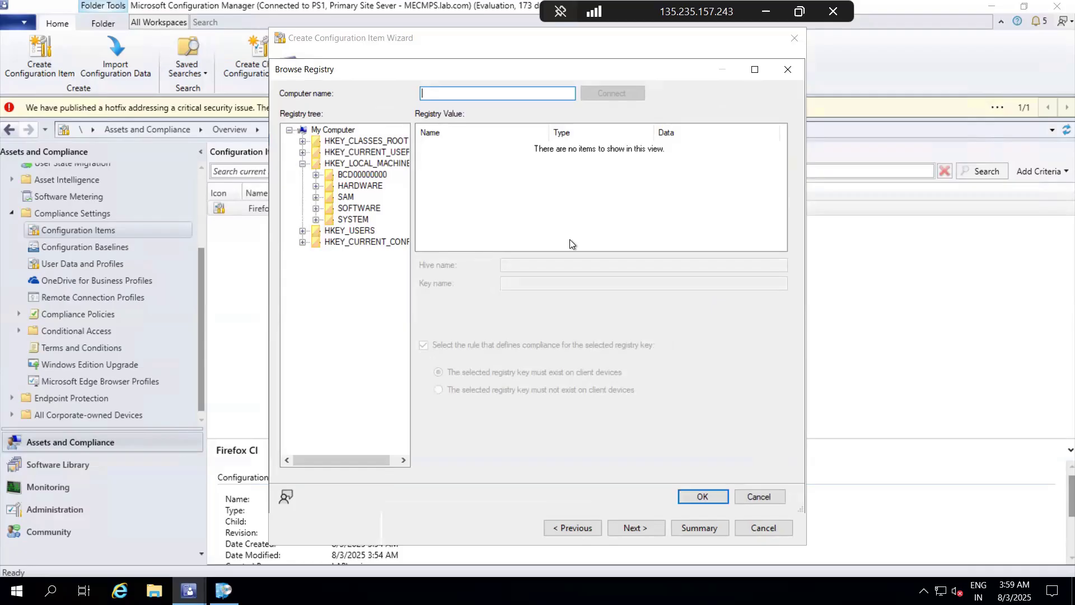
left_click(788, 70)
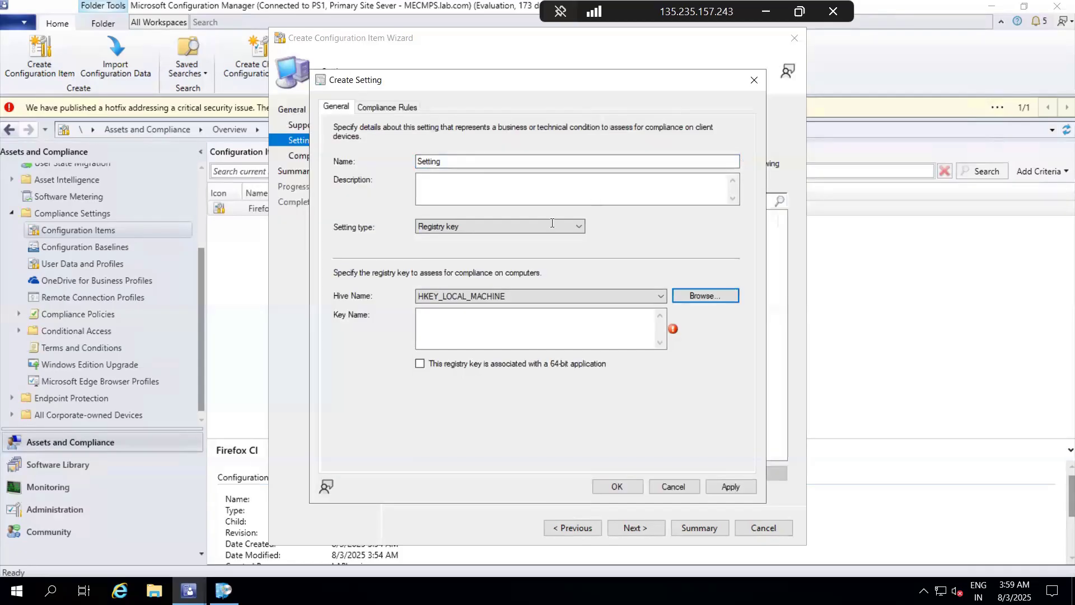
left_click(505, 230)
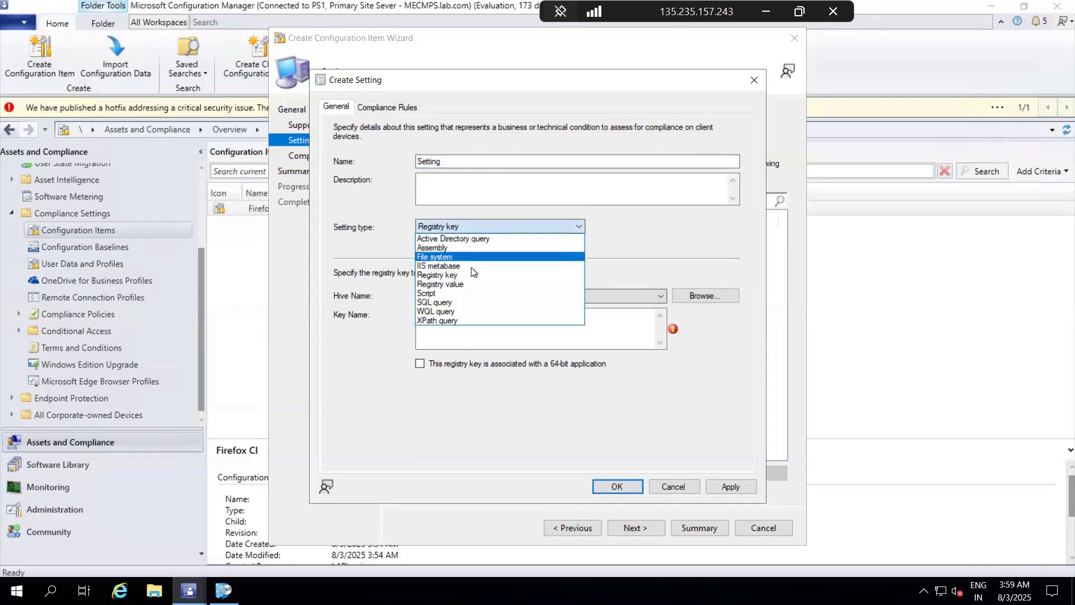
left_click(465, 281)
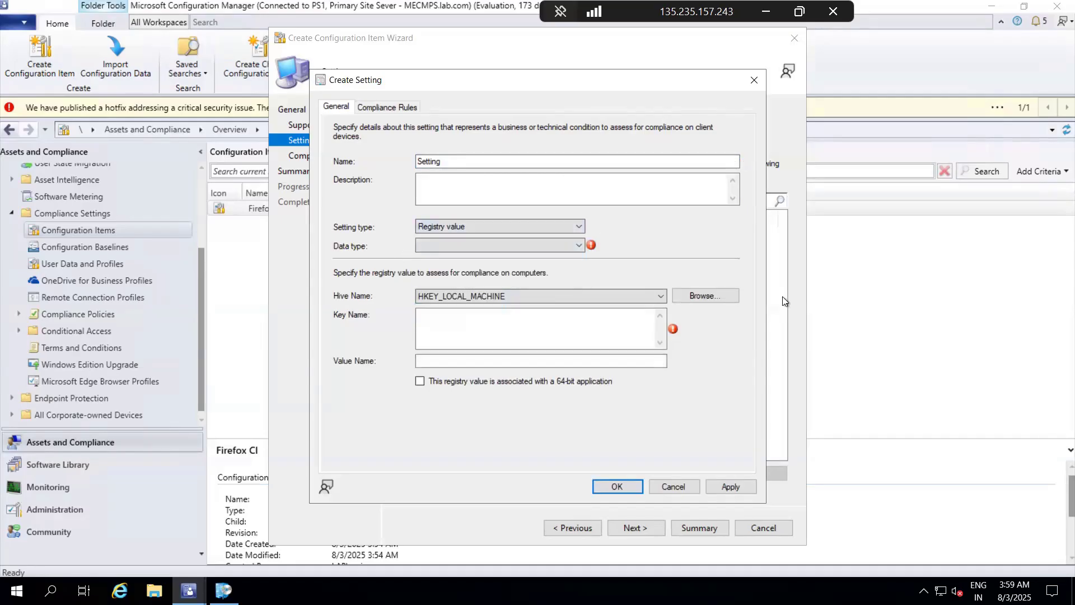
left_click(711, 297)
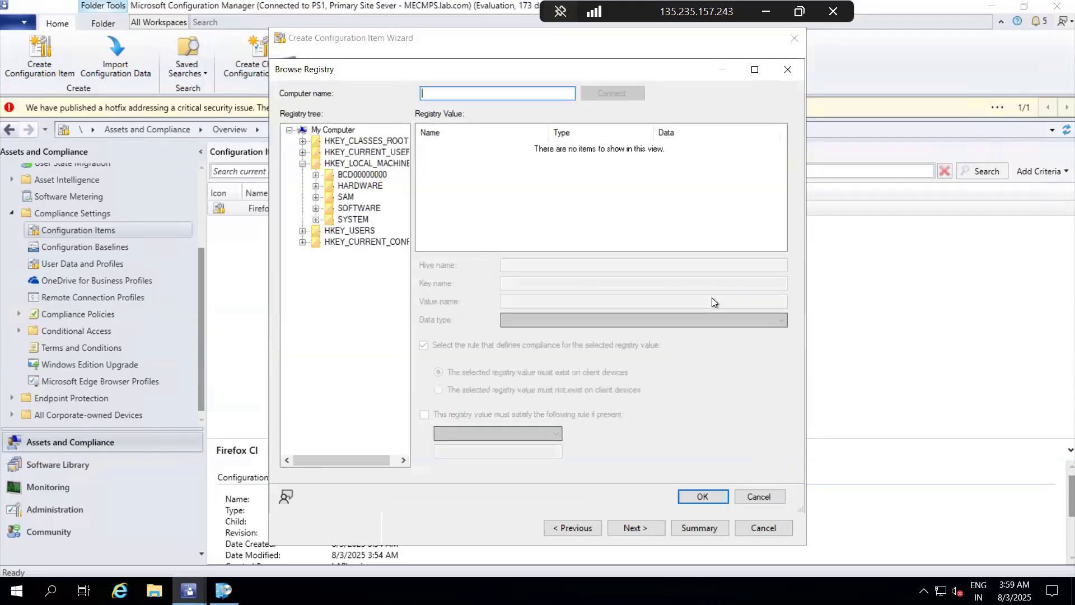
left_click(316, 208)
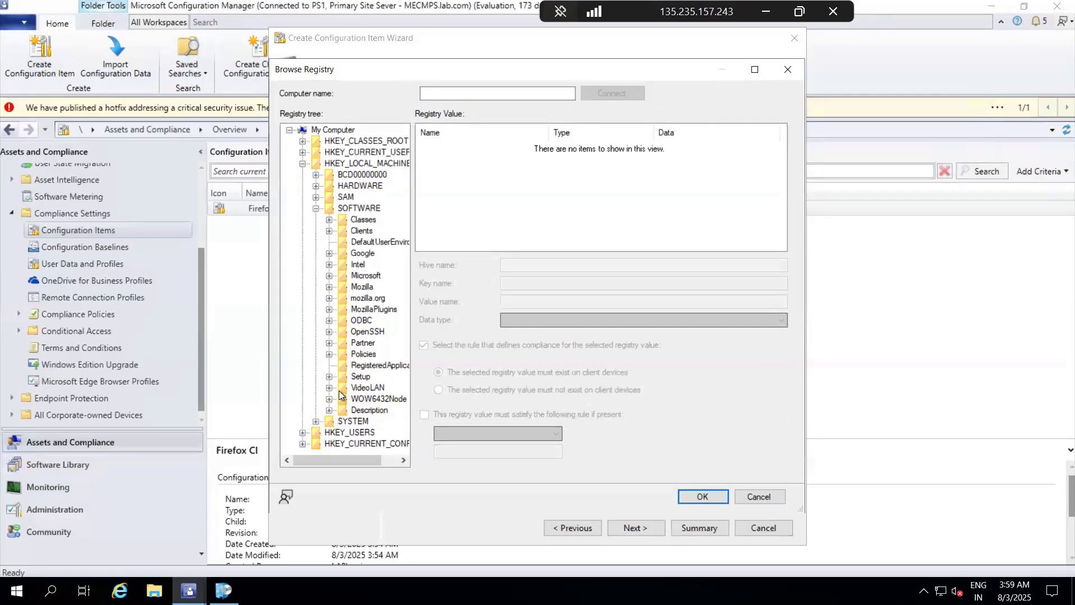
left_click(330, 276)
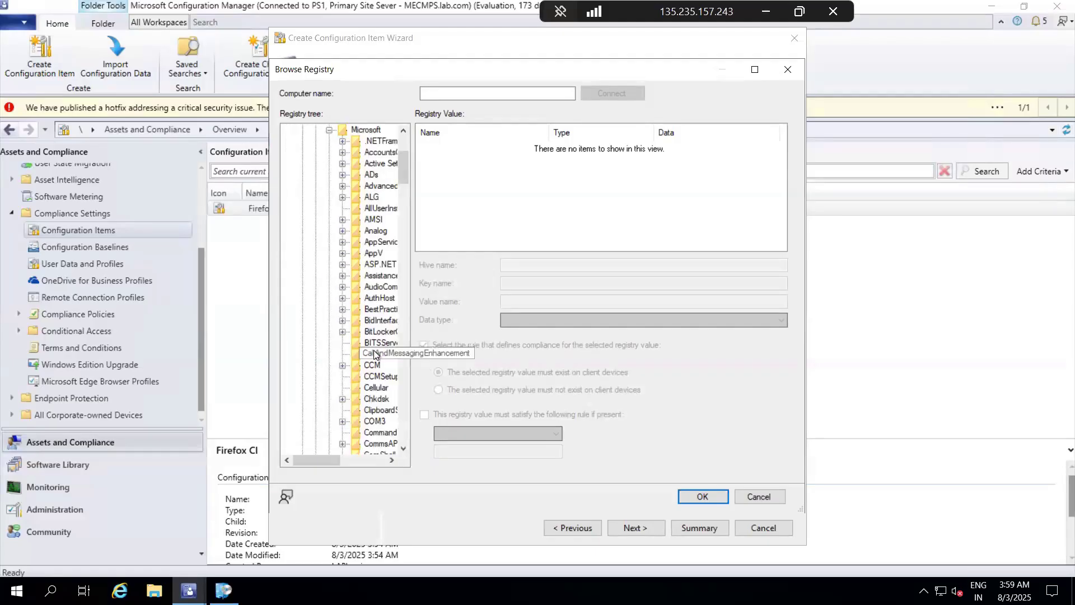
scroll(375, 354, "down", 4)
scroll(374, 354, "down", 3)
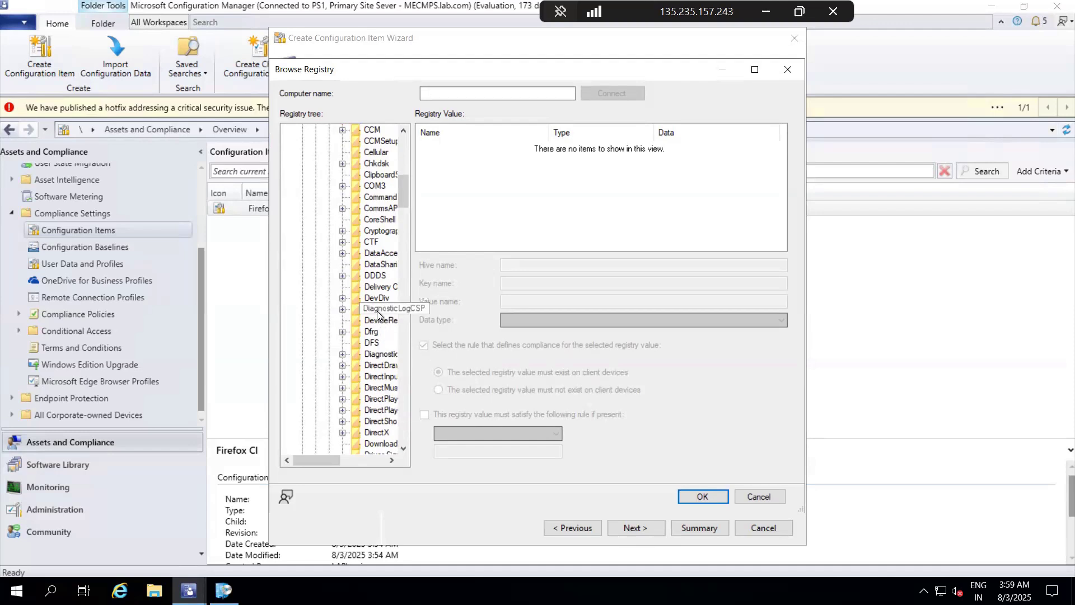
scroll(377, 316, "up", 2)
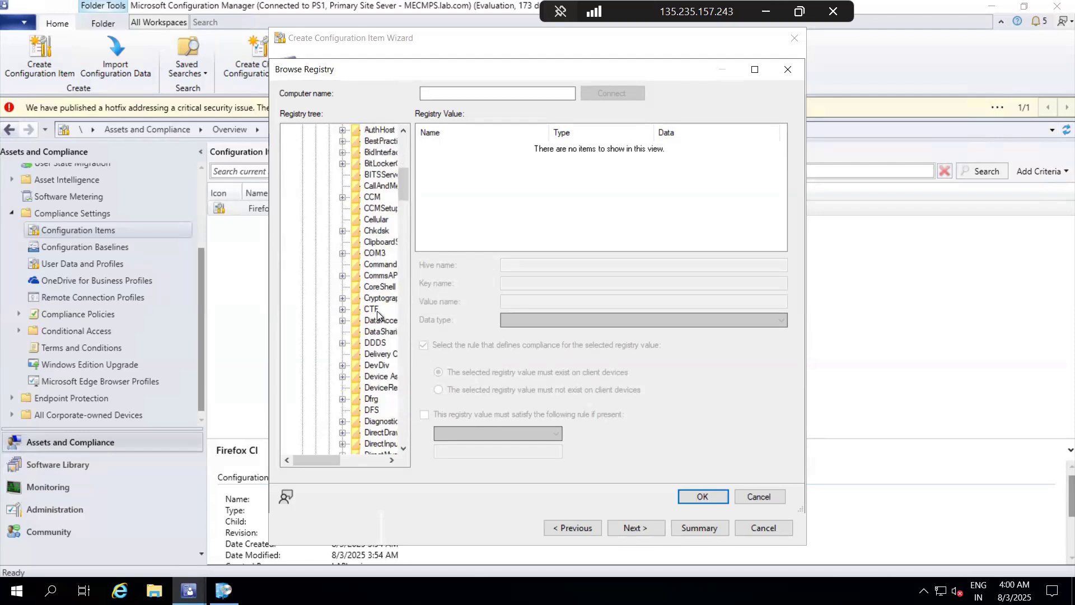
scroll(377, 311, "up", 5)
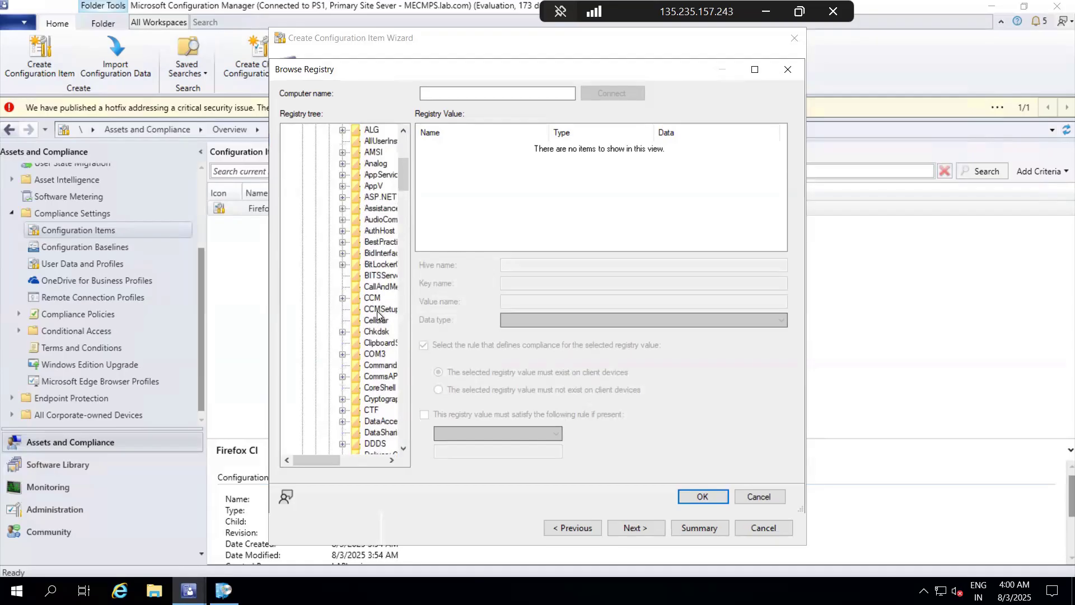
scroll(378, 315, "up", 5)
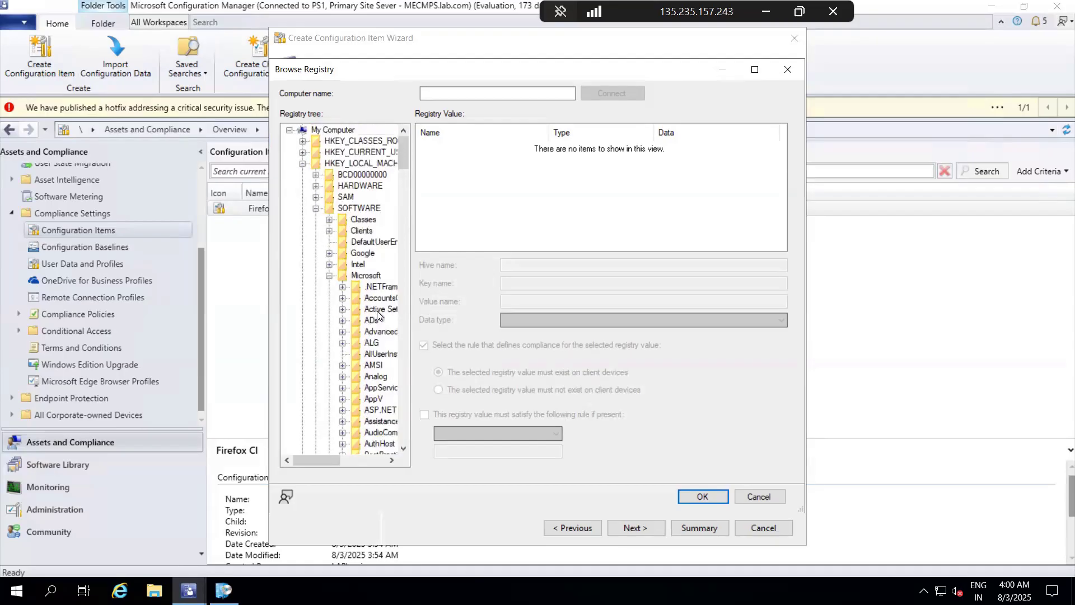
left_click(329, 275)
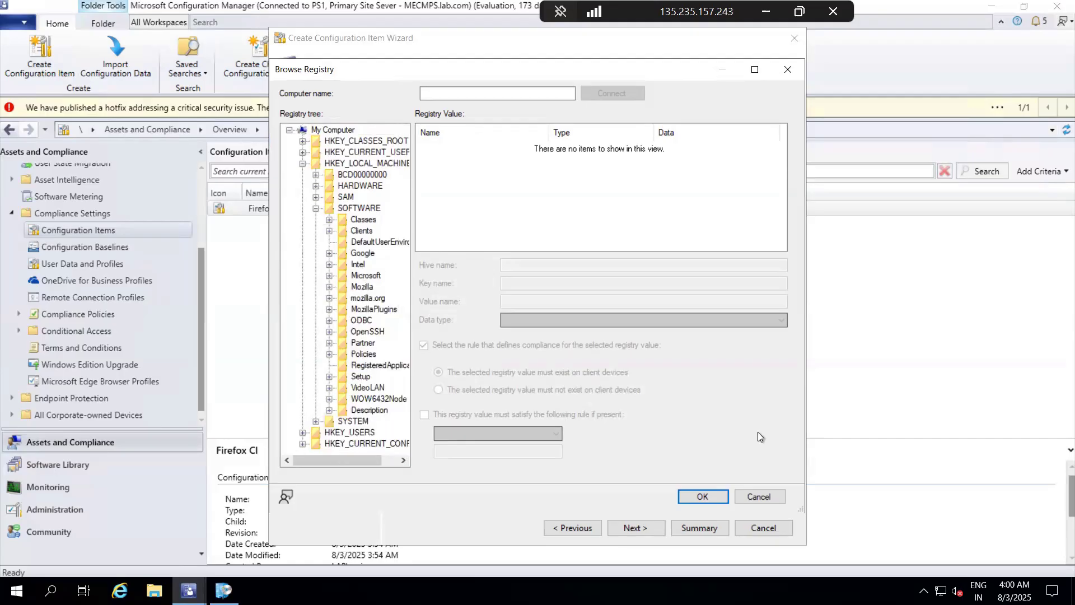
left_click(754, 496)
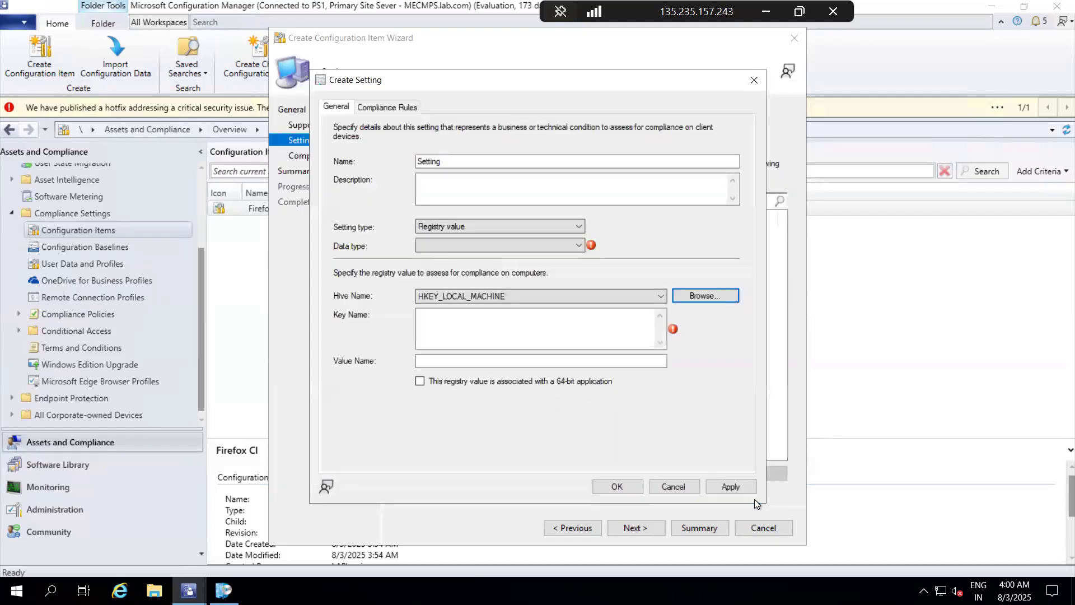
Step: Browse the registry under HKEY_LOCAL_MACHINE and select the key SOFTWARE\Microsoft\Windows Defender\Signature Updates
left_click(710, 303)
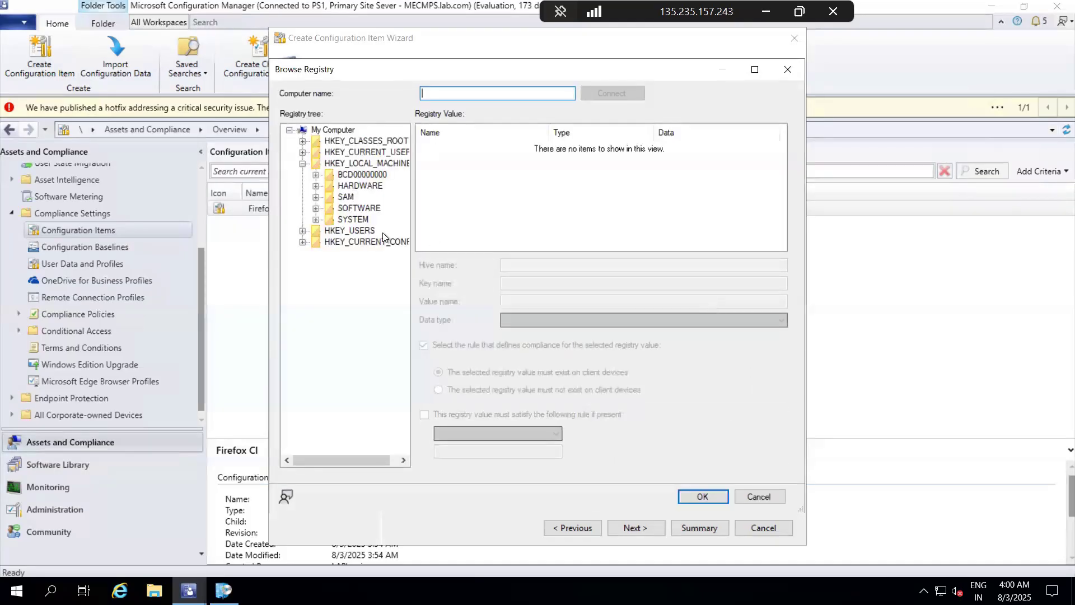
left_click(316, 209)
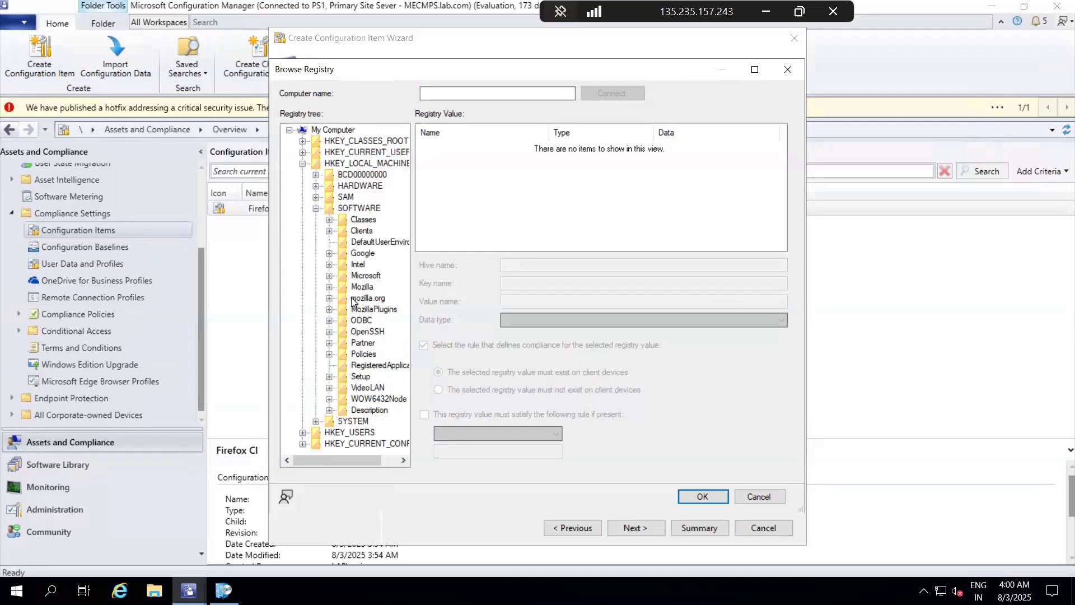
left_click(329, 275)
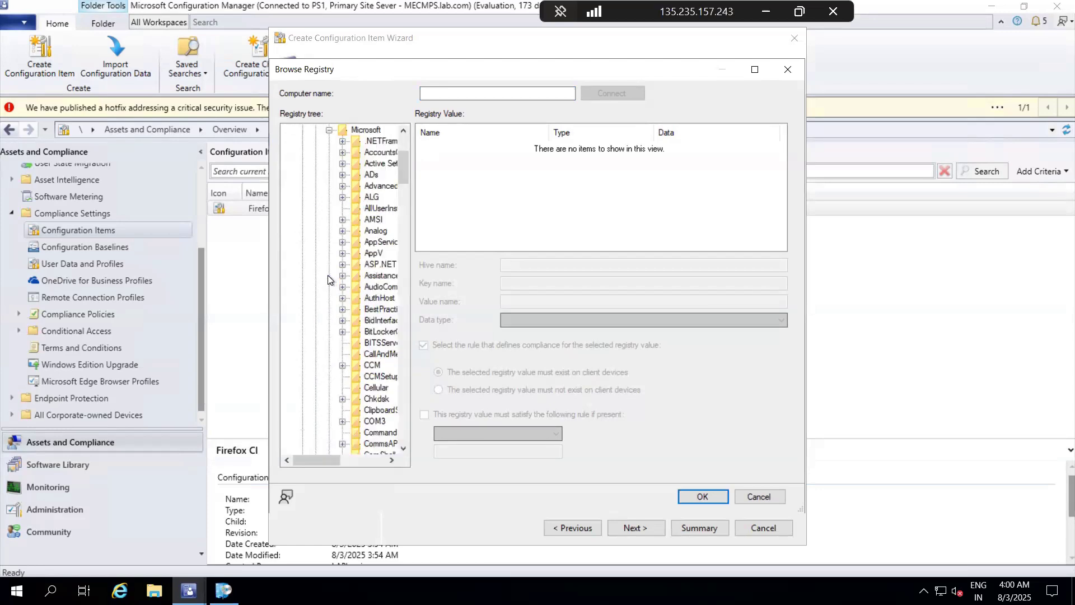
left_click(367, 322)
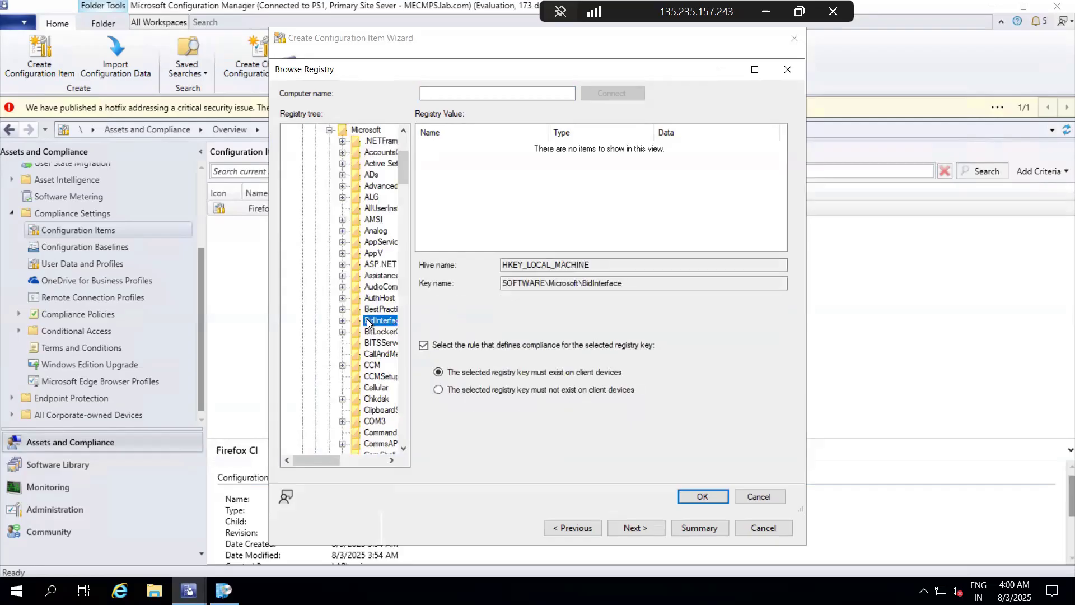
key("m")
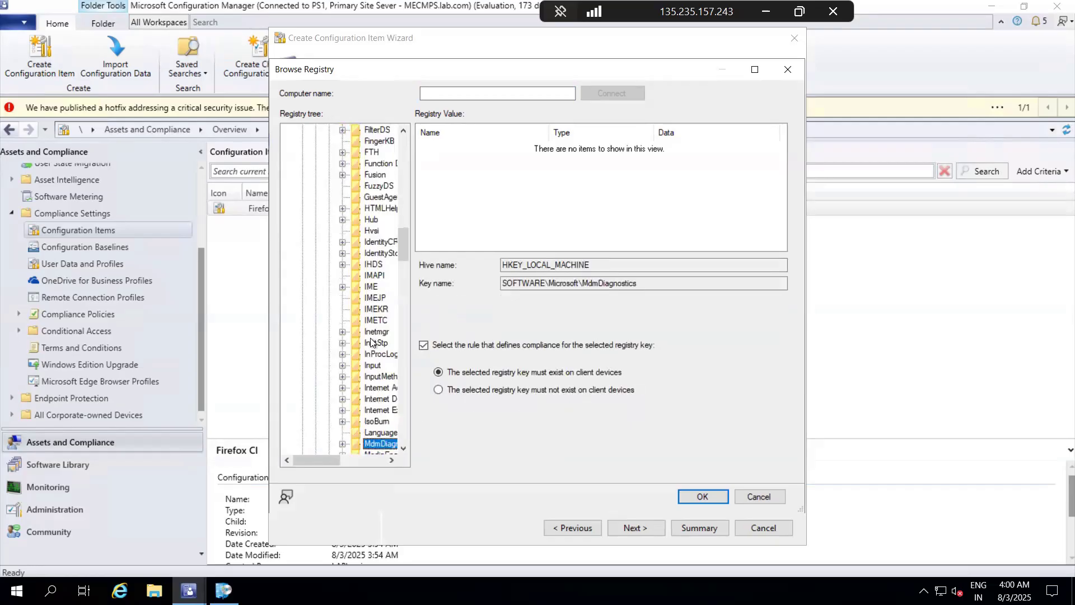
scroll(370, 342, "down", 8)
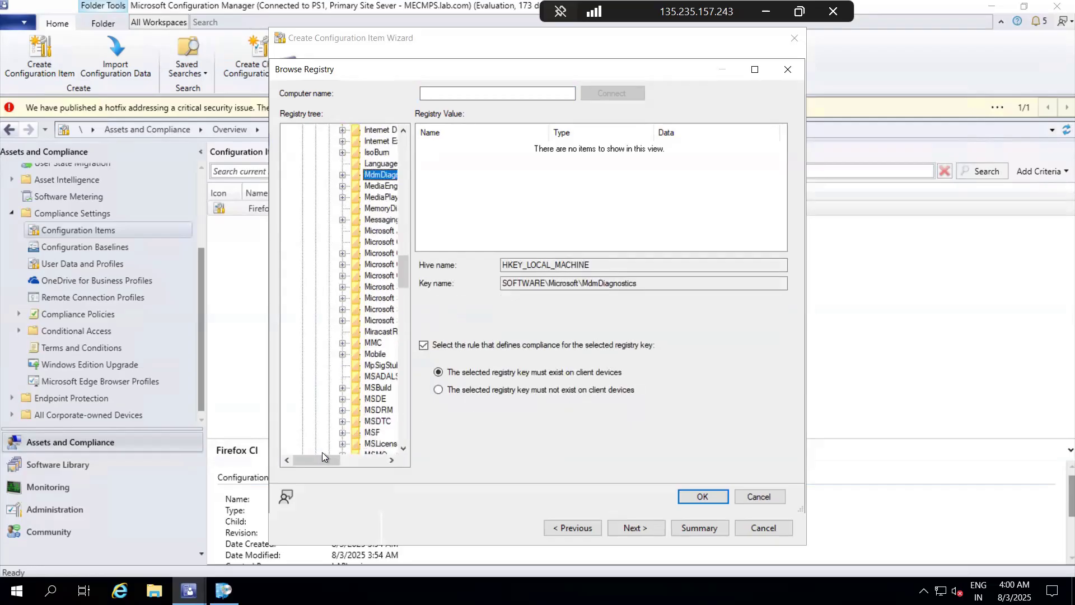
left_click_drag(316, 457, 330, 457)
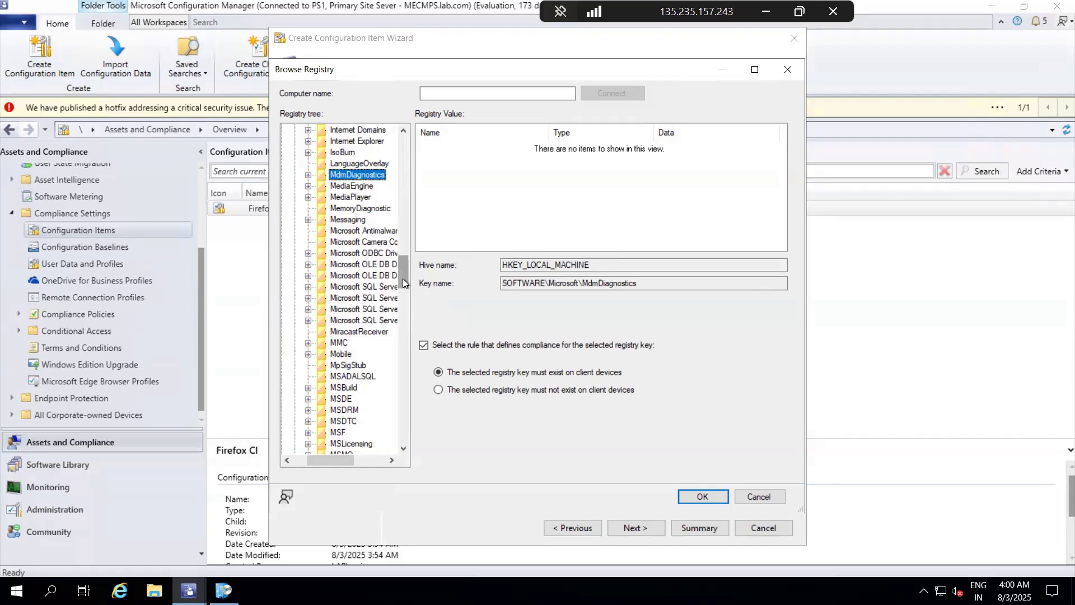
mouse_move(404, 278)
left_mouse_down()
mouse_move(404, 298)
mouse_move(405, 269)
left_mouse_up()
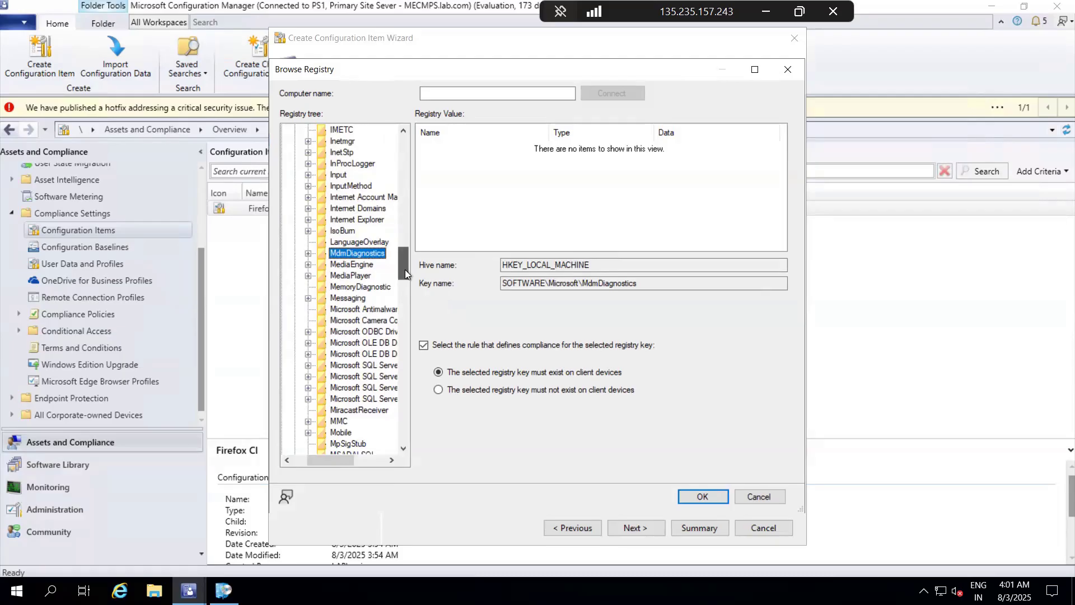
left_click_drag(404, 269, 395, 395)
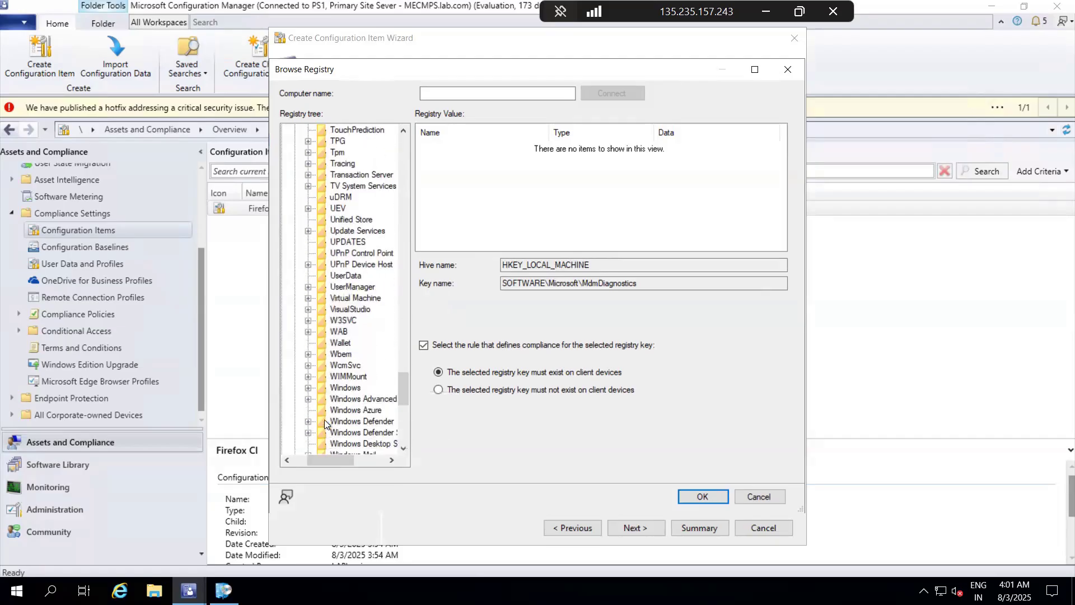
mouse_move(332, 457)
left_mouse_down()
mouse_move(341, 457)
mouse_move(329, 456)
left_mouse_up()
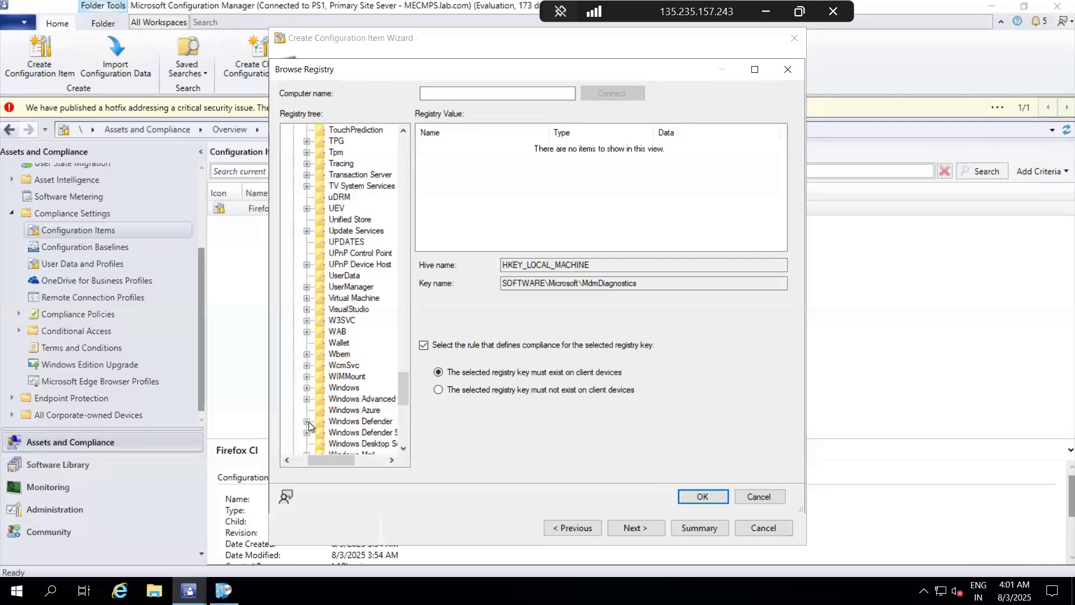
left_click(308, 422)
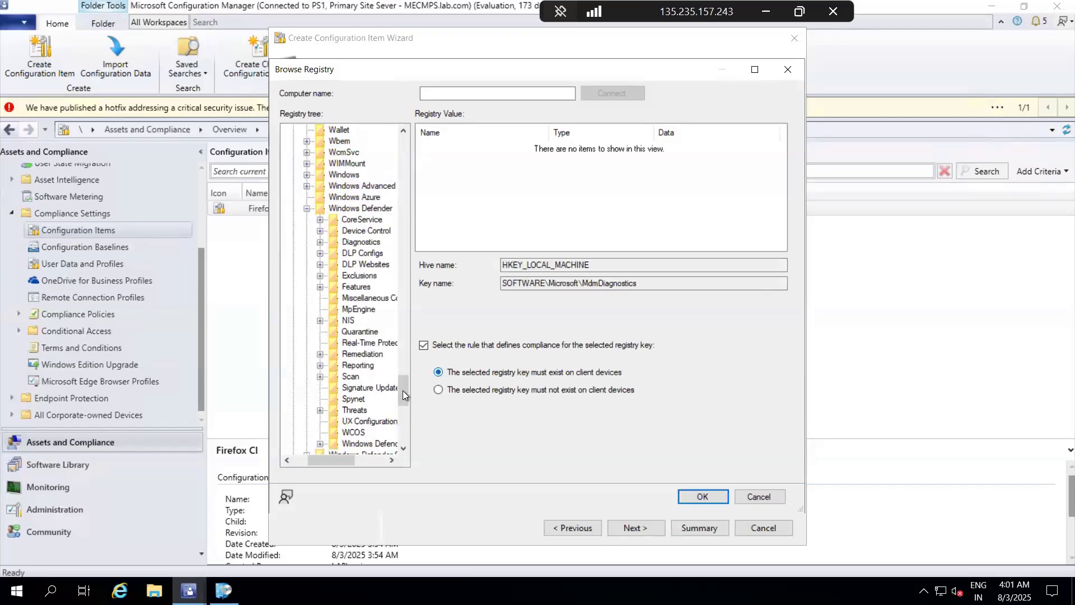
left_click(373, 388)
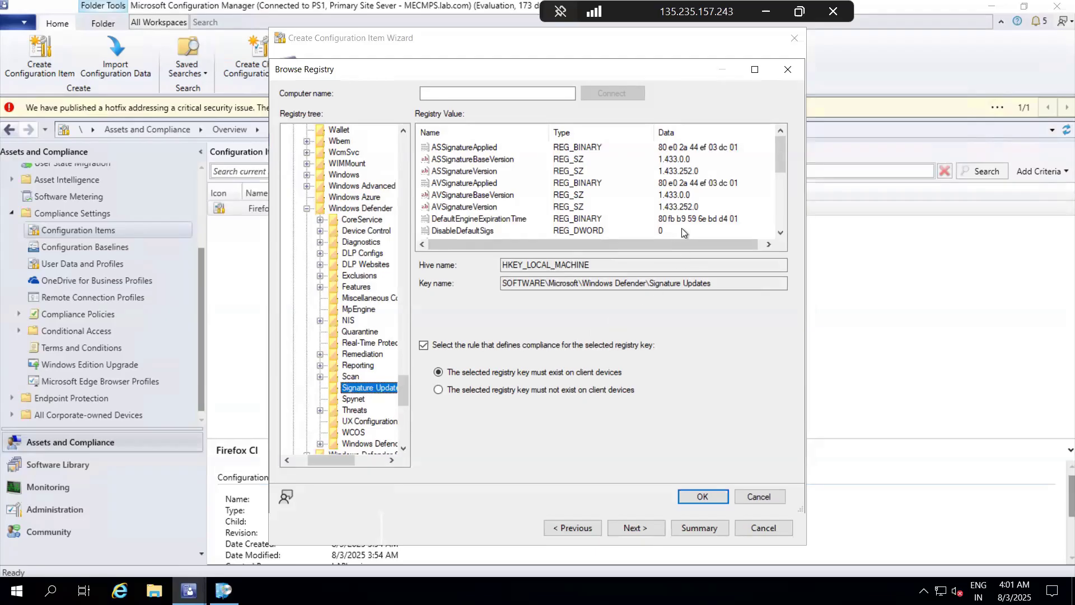
Step: Choose the ASSignatureVersion value with compliance rules requiring that it exists on client devices and equals 1.433.252.0
left_click_drag(778, 155, 778, 176)
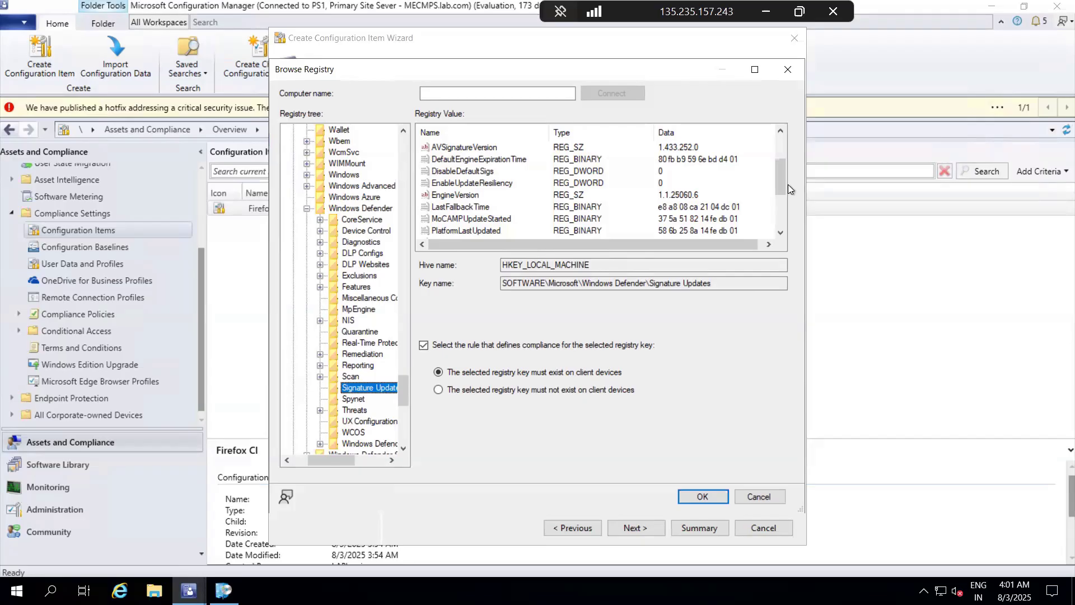
scroll(627, 202, "up", 2)
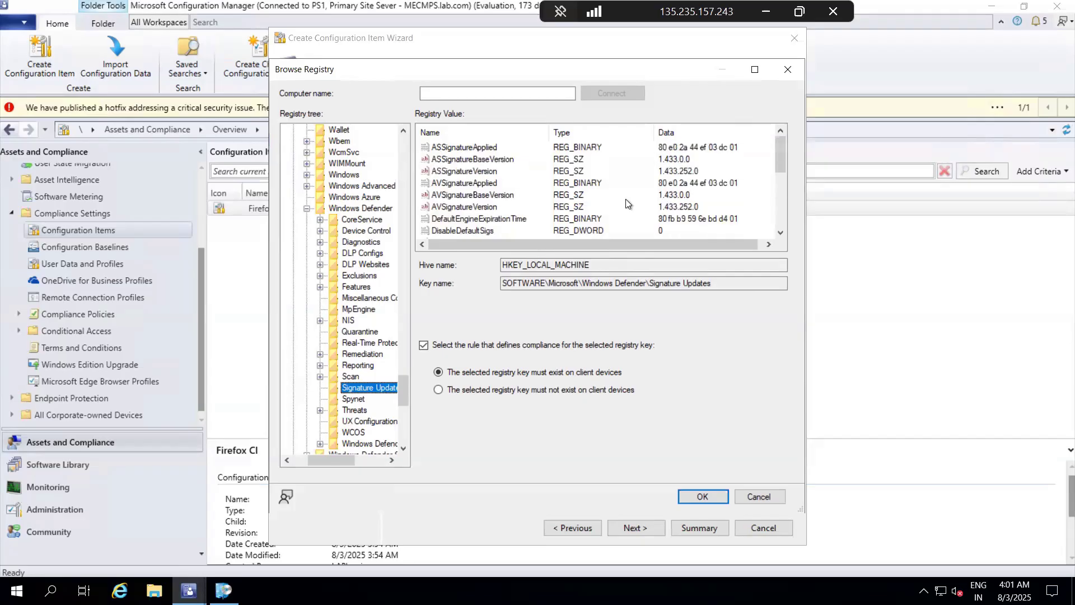
left_click(458, 171)
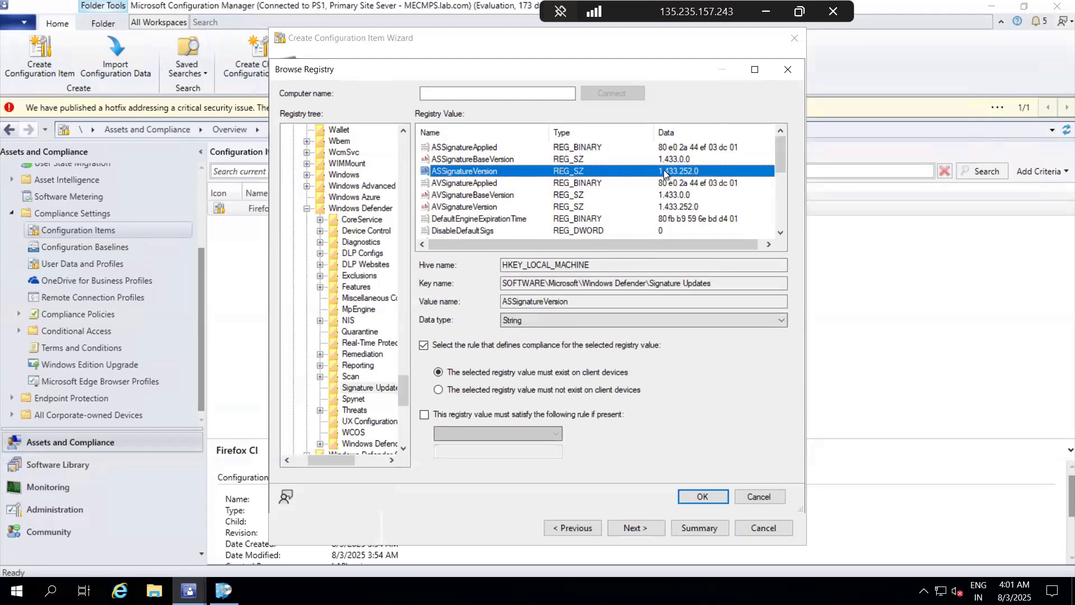
left_click(425, 415)
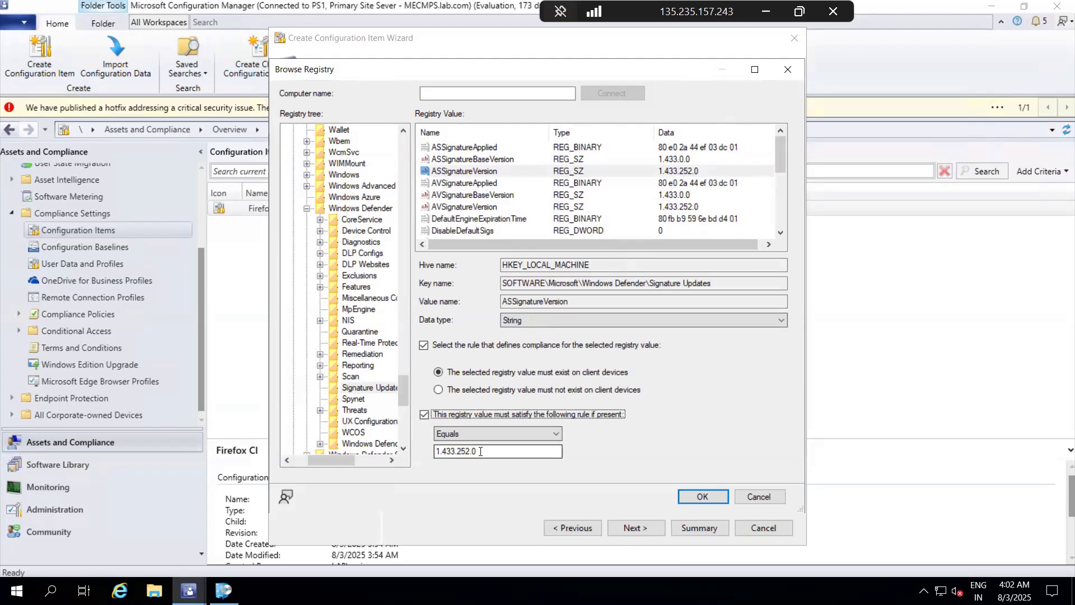
left_click(704, 502)
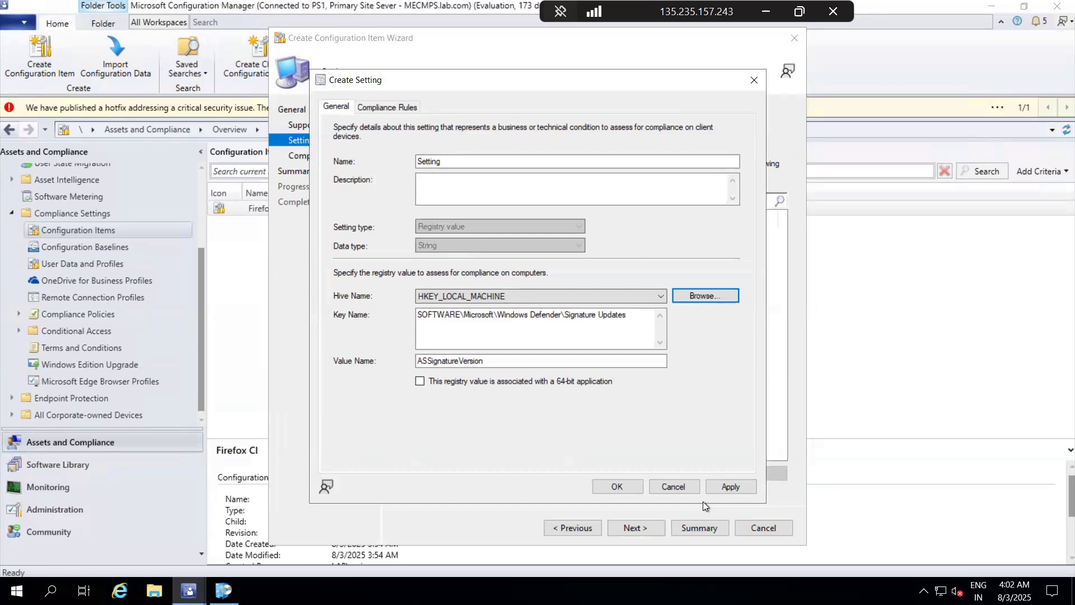
Step: Save the registry value setting and complete the wizard with its compliance rules to create the Registry CI
left_click(720, 487)
left_click(618, 487)
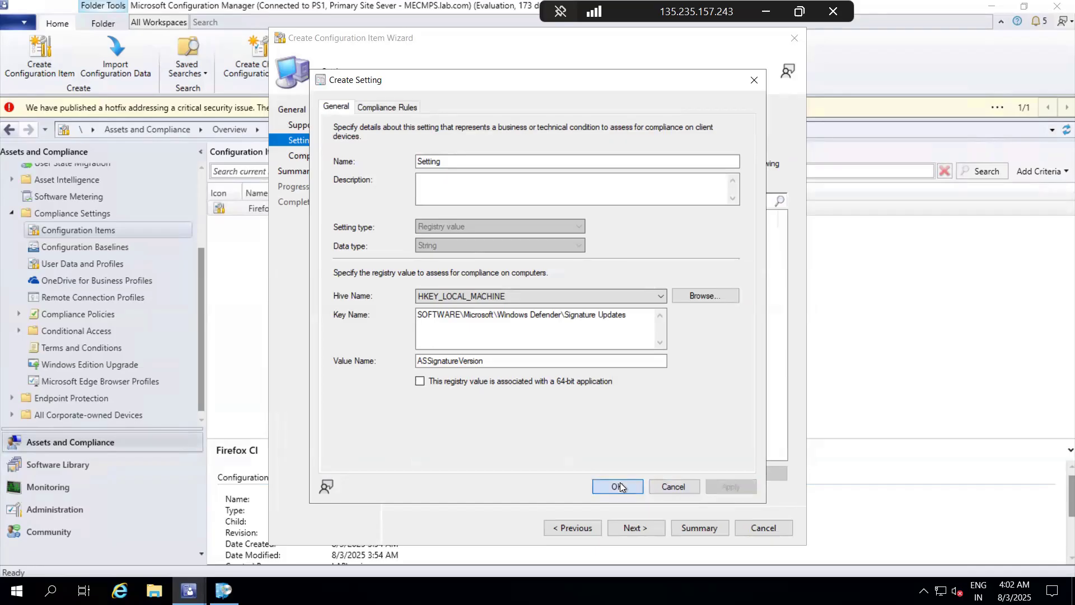
left_click(640, 528)
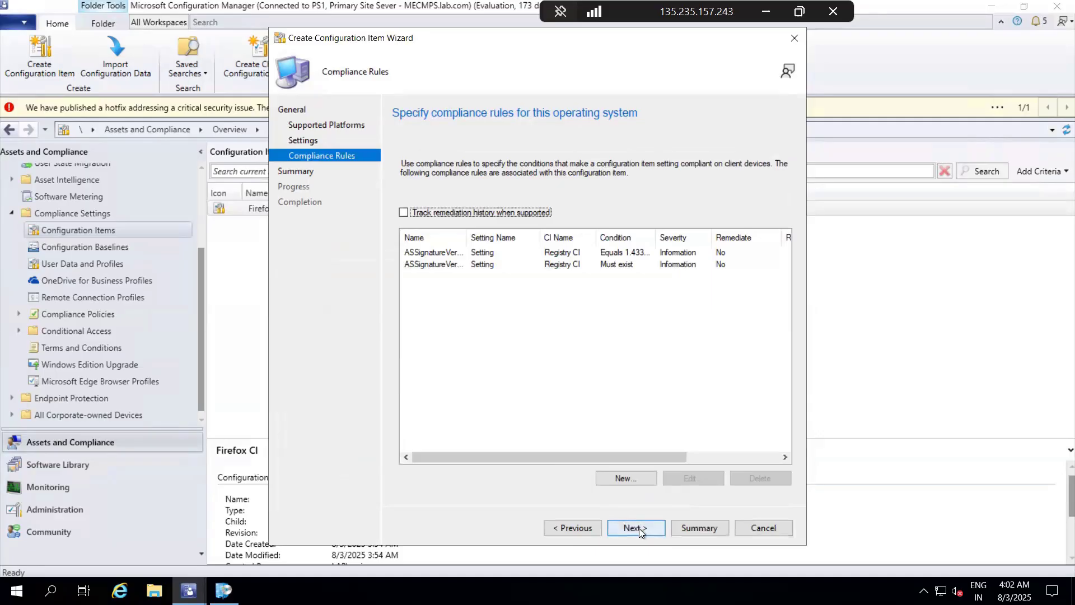
left_click(639, 529)
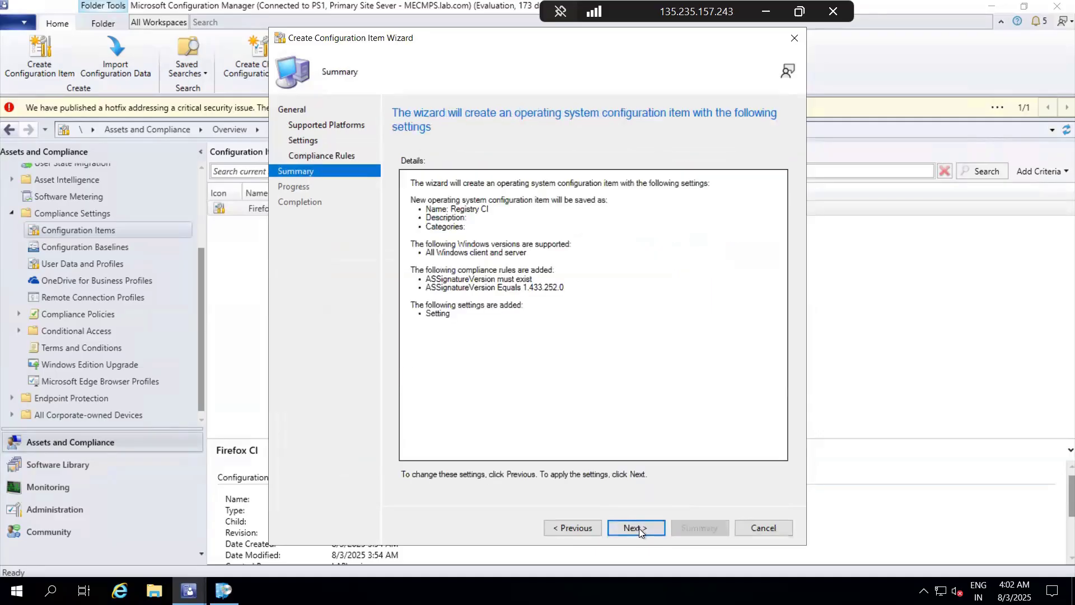
left_click(639, 528)
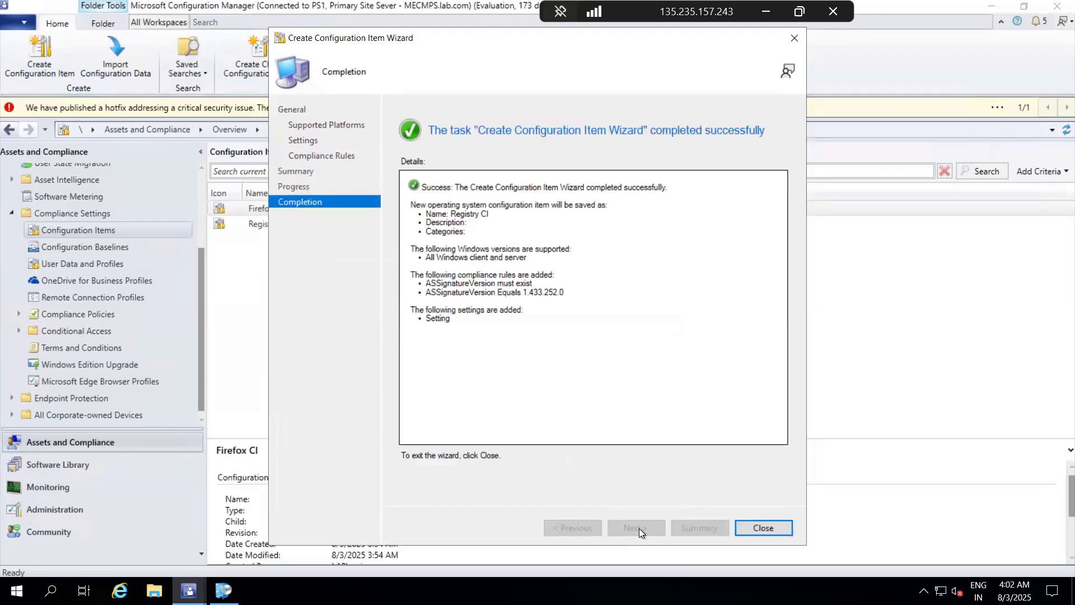
Step: Close the finished wizard and start a new configuration baseline named "Defender Baseline"
left_click(764, 526)
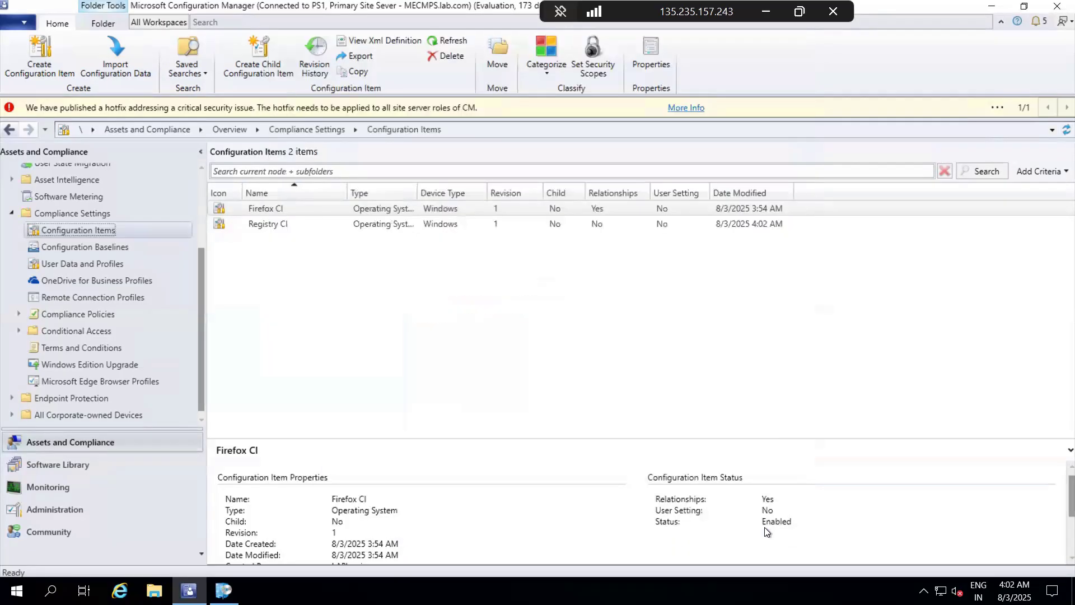
left_click(86, 248)
right_click(118, 246)
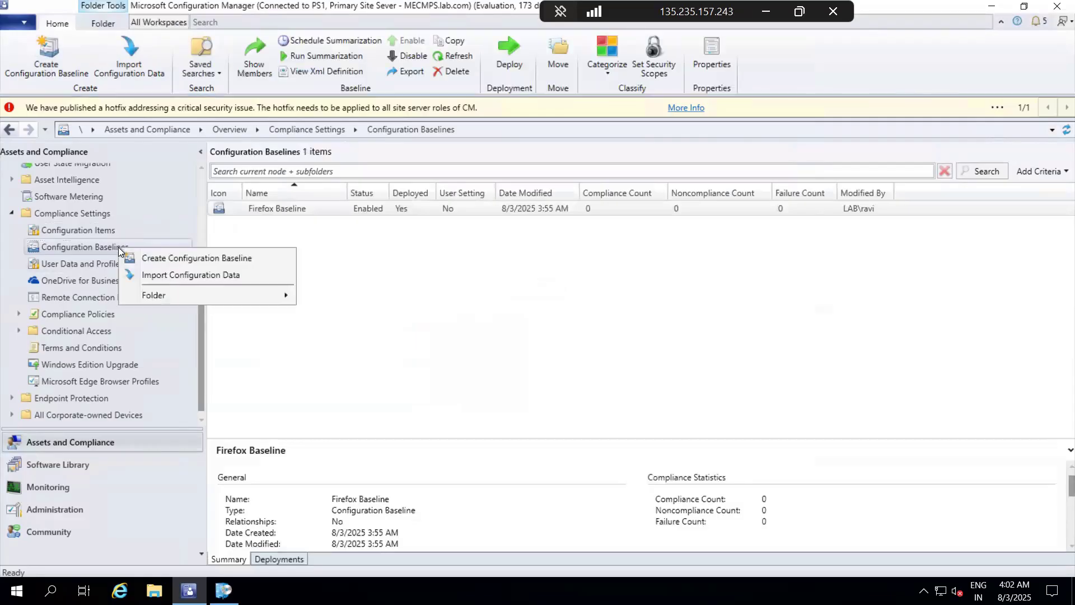
left_click(178, 255)
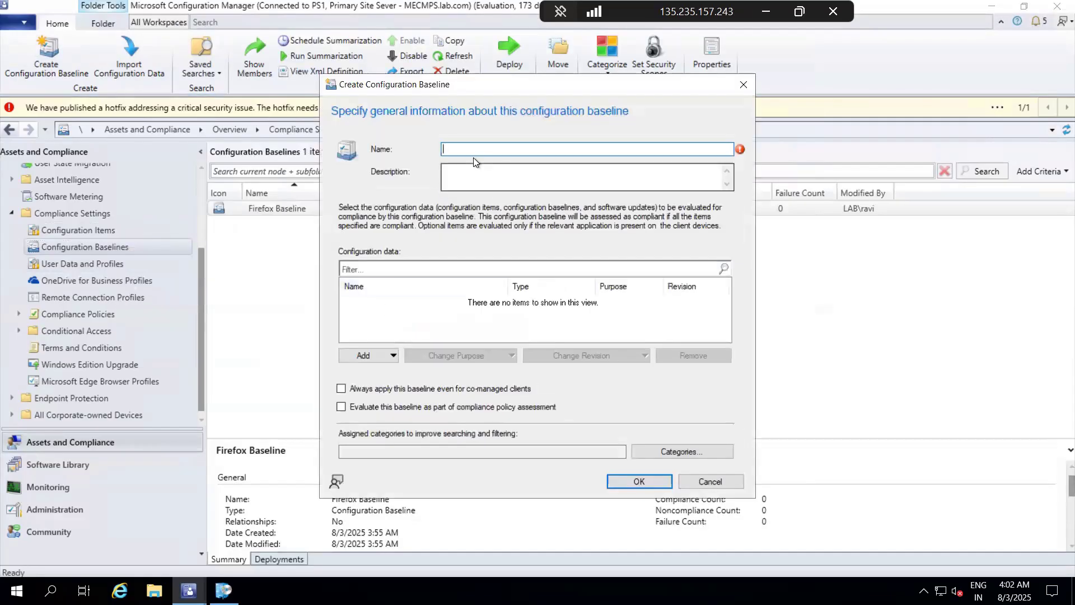
type("De")
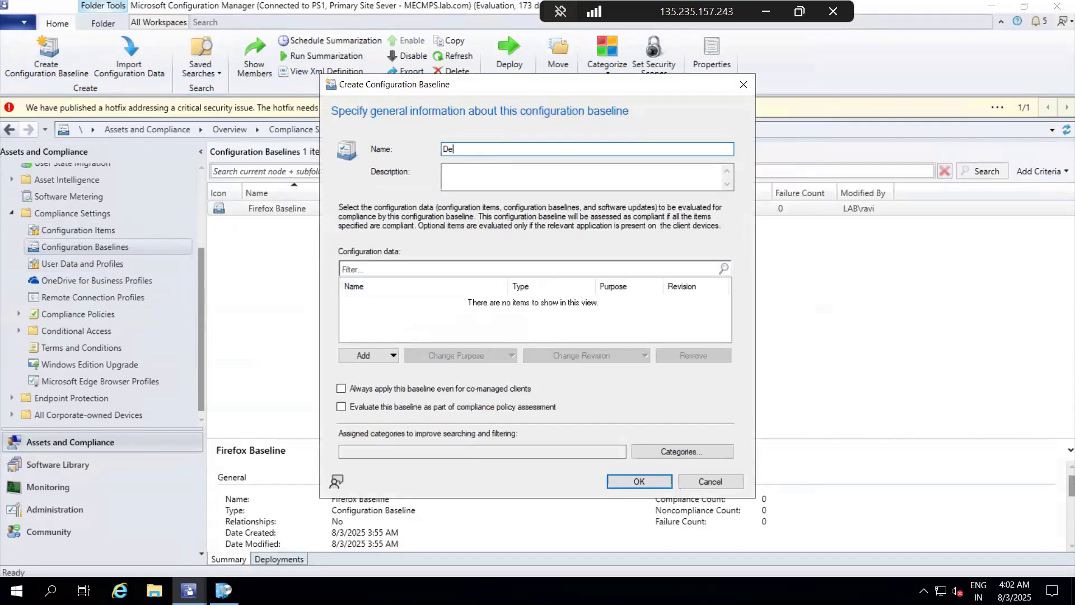
type("fender Baseline")
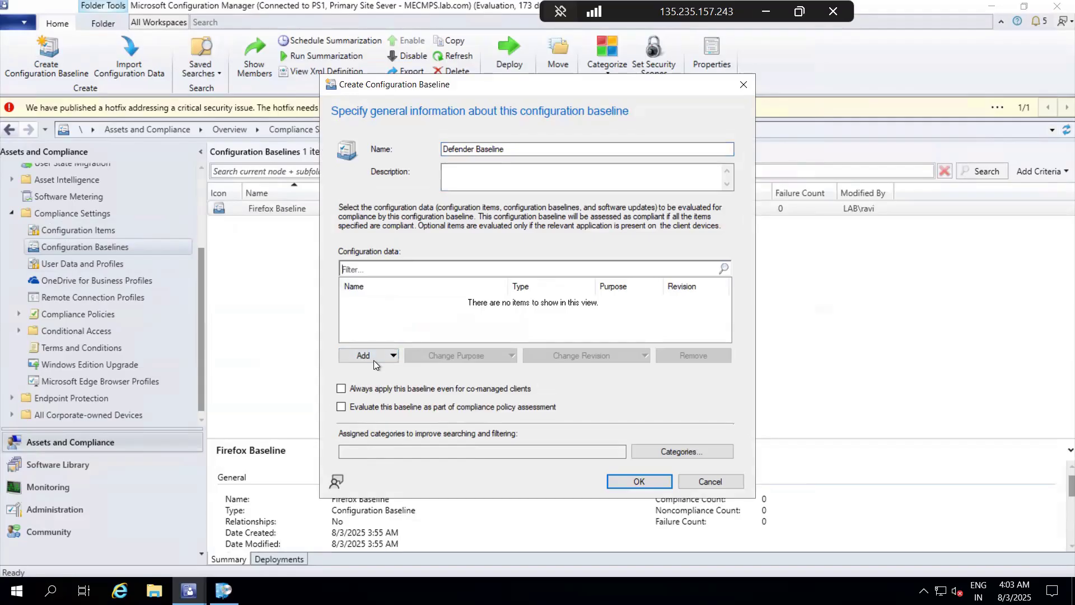
Step: Add the Registry CI configuration item to the baseline's configuration data and create the baseline
left_click(374, 359)
left_click(391, 370)
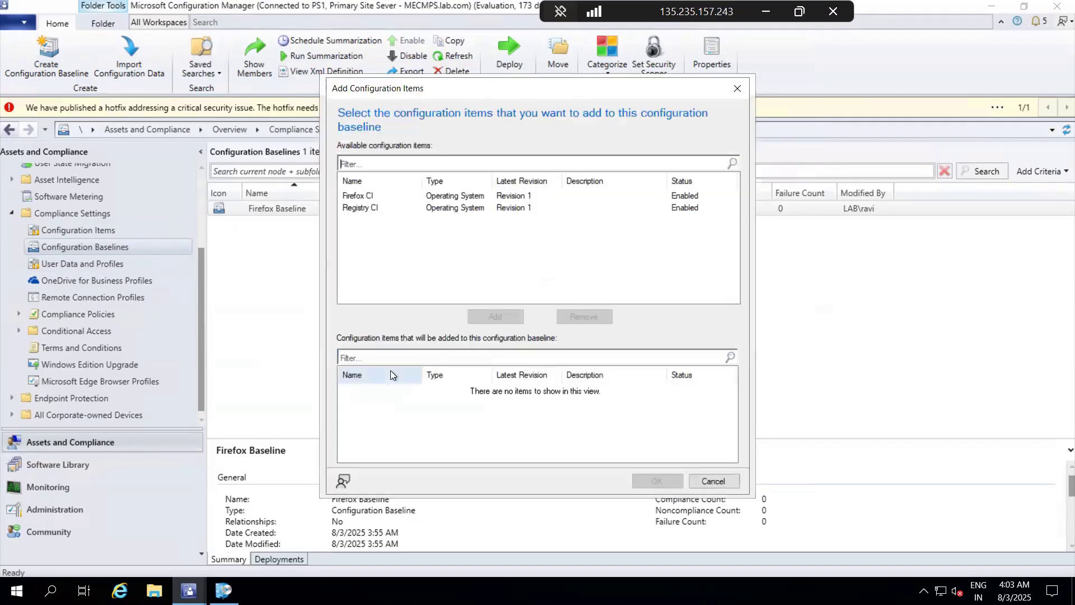
left_click(372, 207)
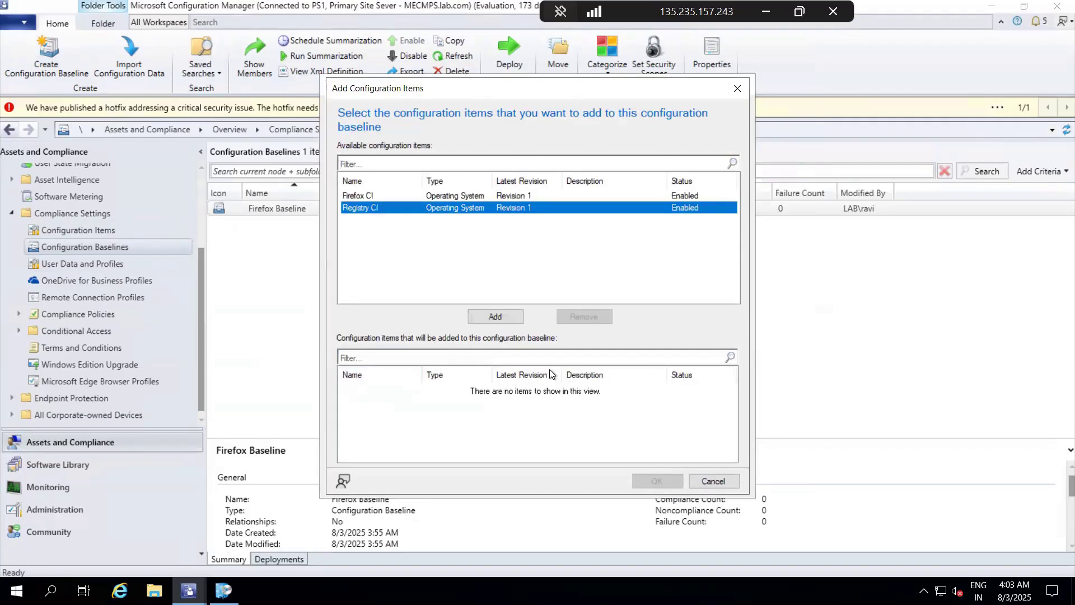
left_click(495, 315)
left_click(653, 480)
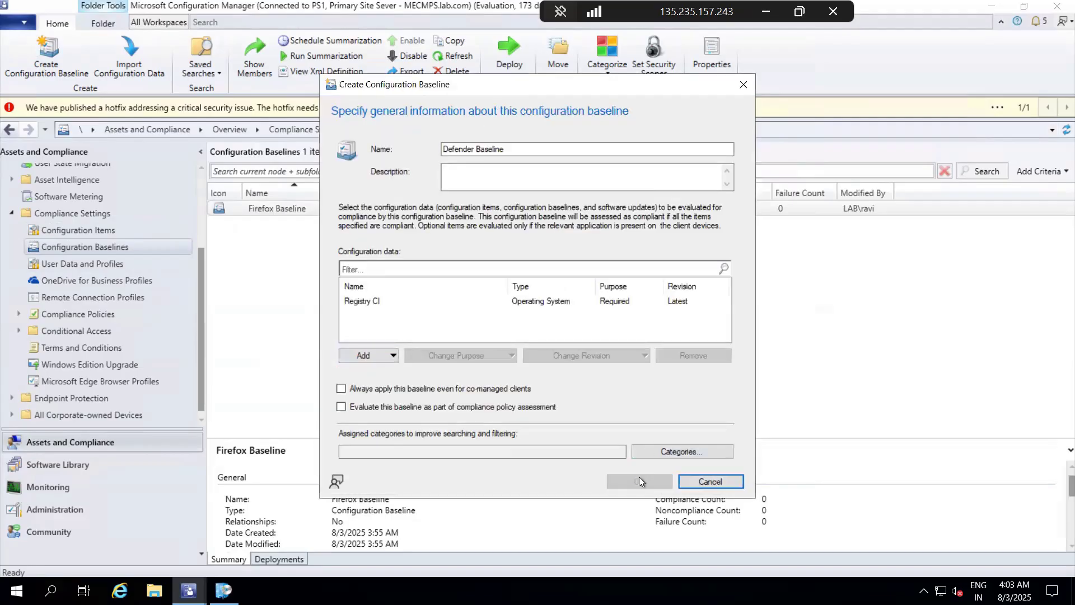
left_click(639, 481)
Step: Deploy the Firefox Baseline to the All Desktop and Server Clients device collection
right_click(305, 223)
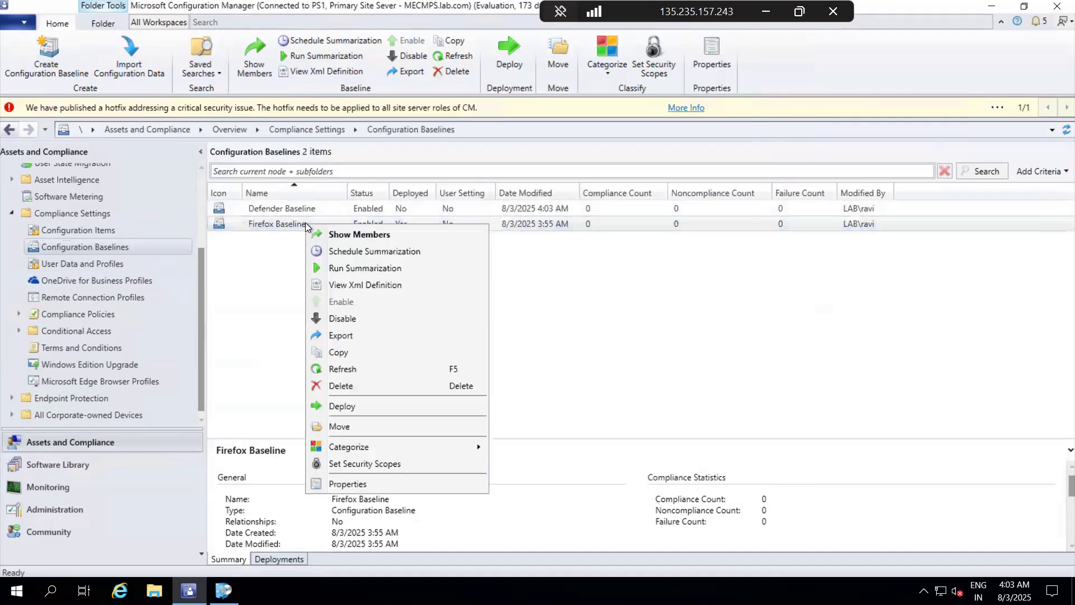
left_click(353, 407)
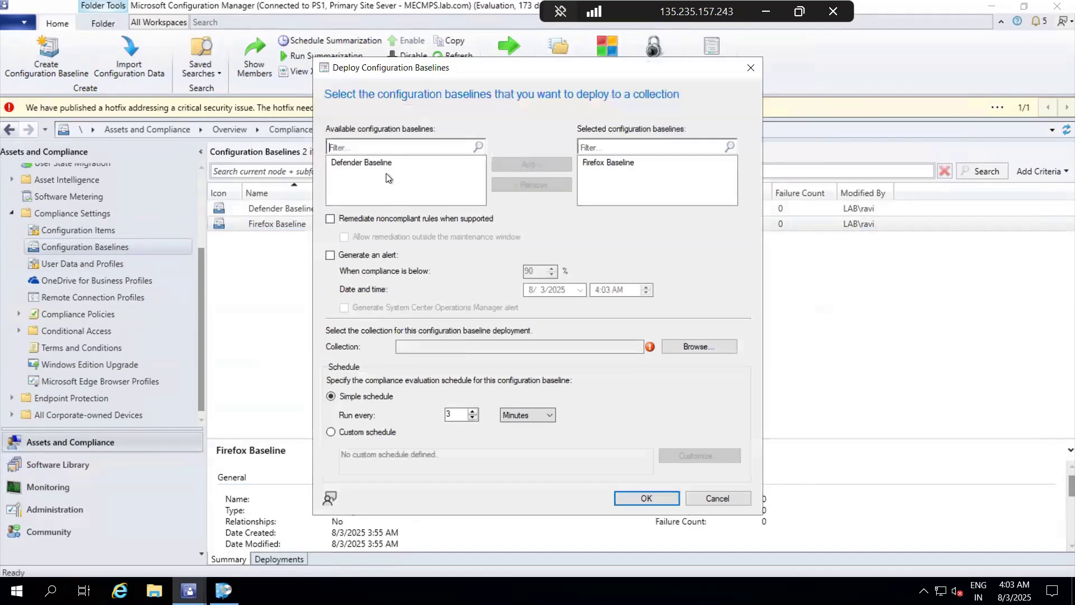
left_click(690, 344)
left_click(355, 157)
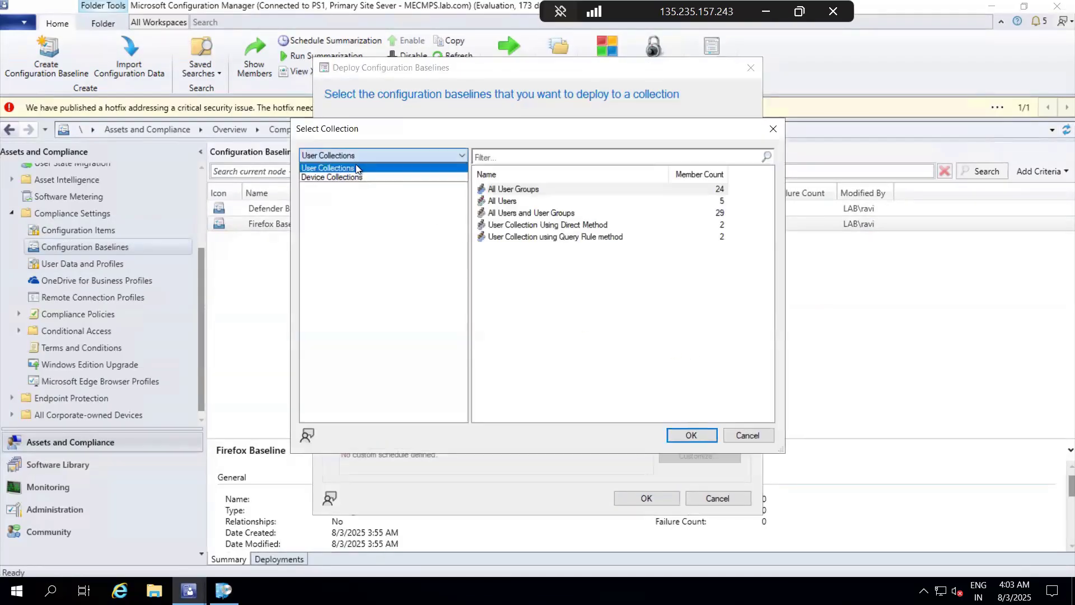
left_click(358, 176)
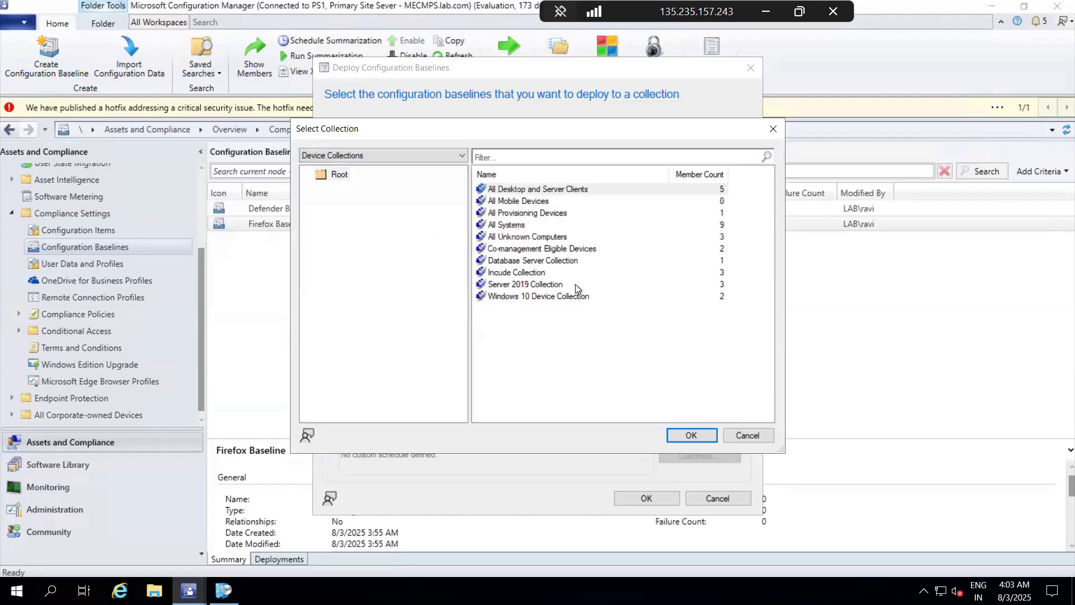
left_click(510, 191)
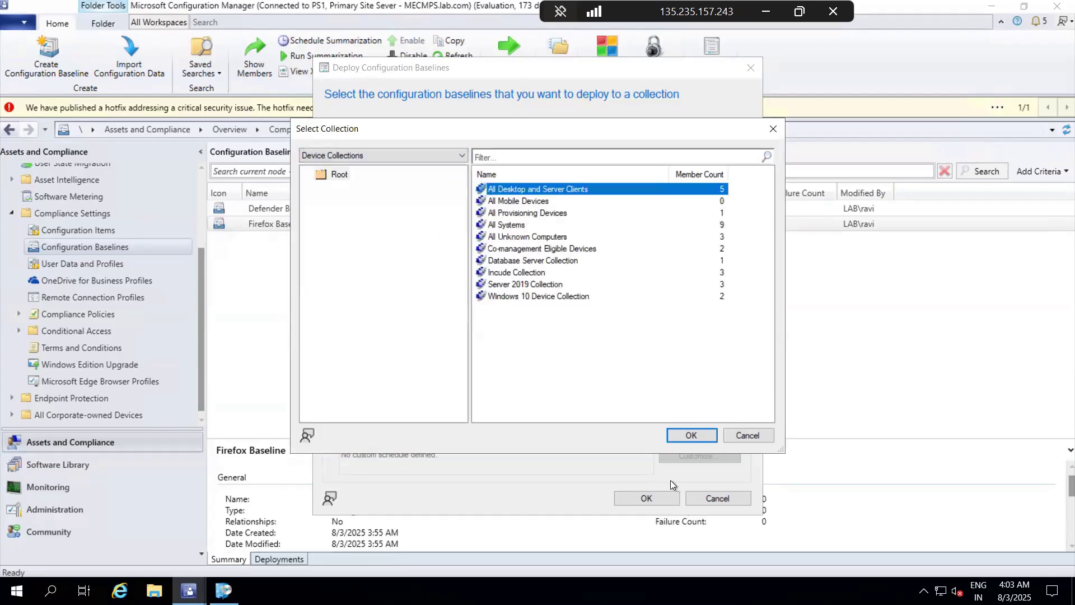
left_click(692, 436)
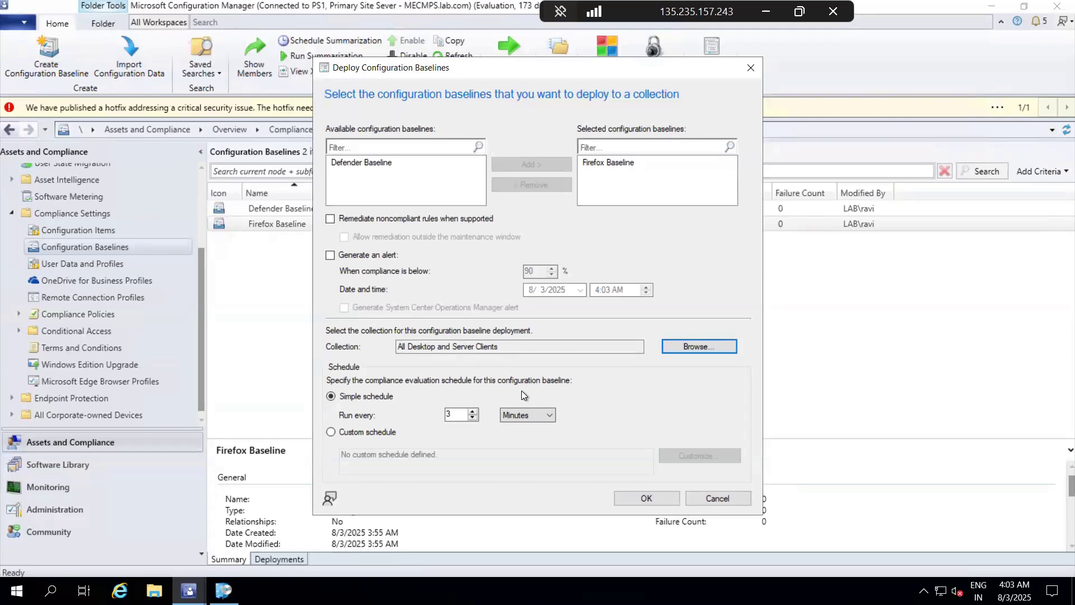
left_click(646, 498)
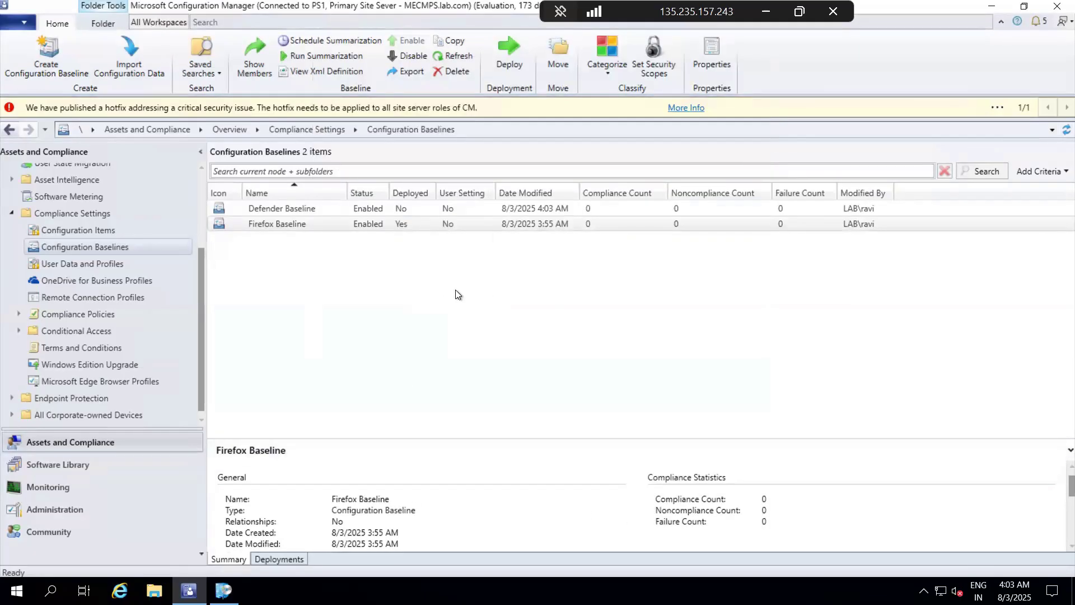
Step: Refresh the configuration baselines list and check the deployment state of the Defender Baseline
left_click(457, 294)
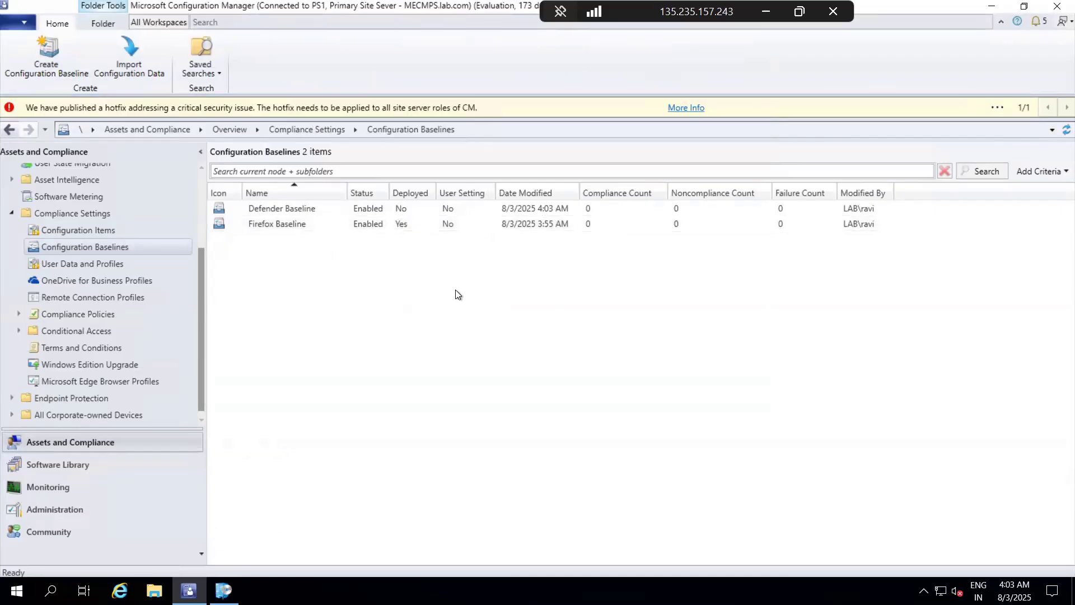
left_click(357, 221)
left_click(360, 209)
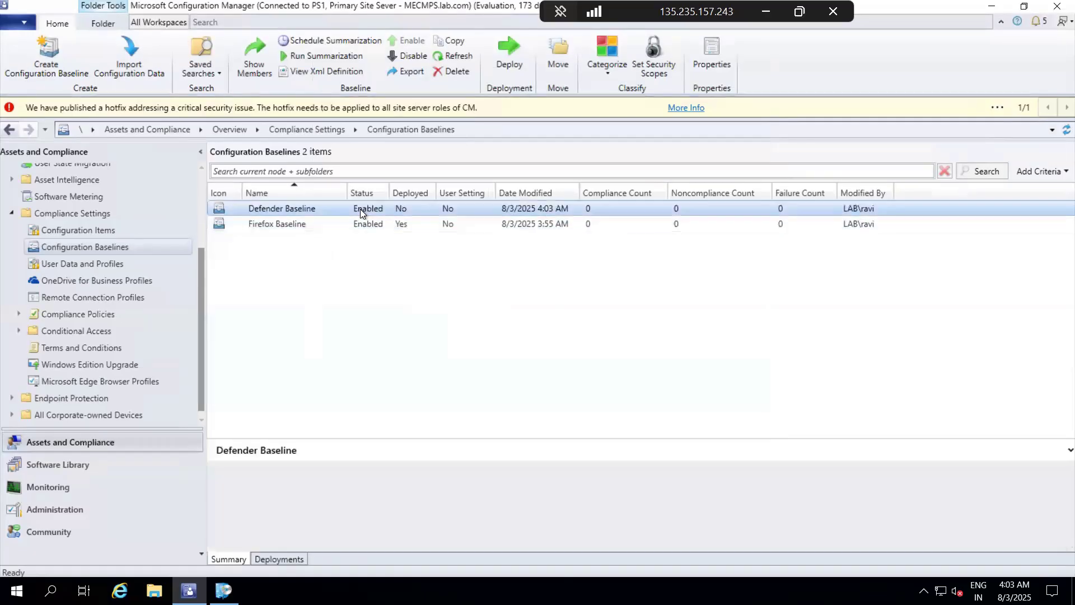
left_click(1058, 130)
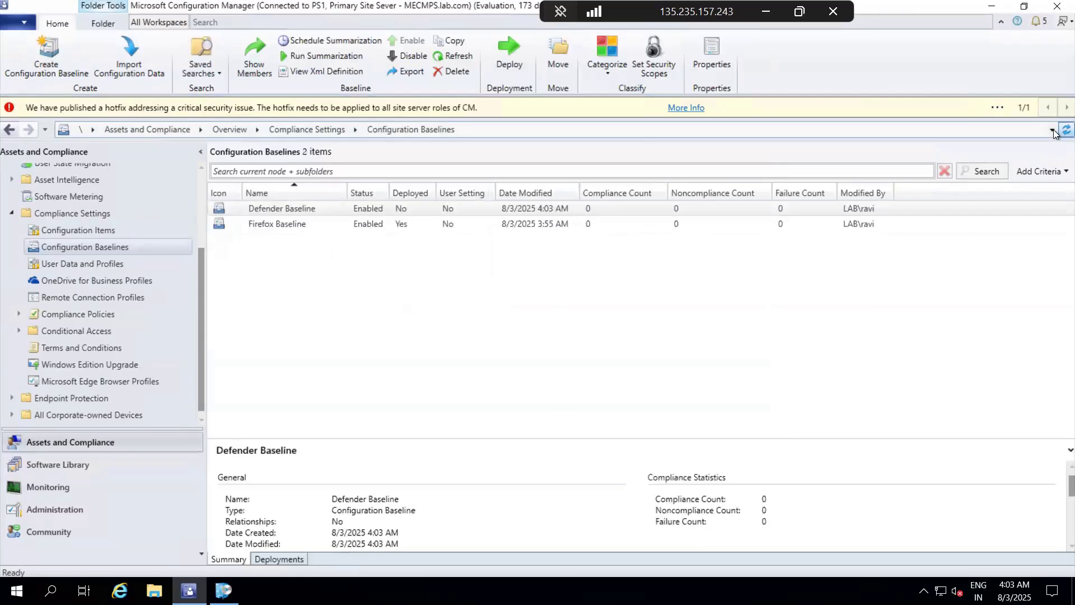
Step: Deploy the Defender Baseline to the All Desktop and Server Clients device collection
left_click(287, 210)
right_click(288, 210)
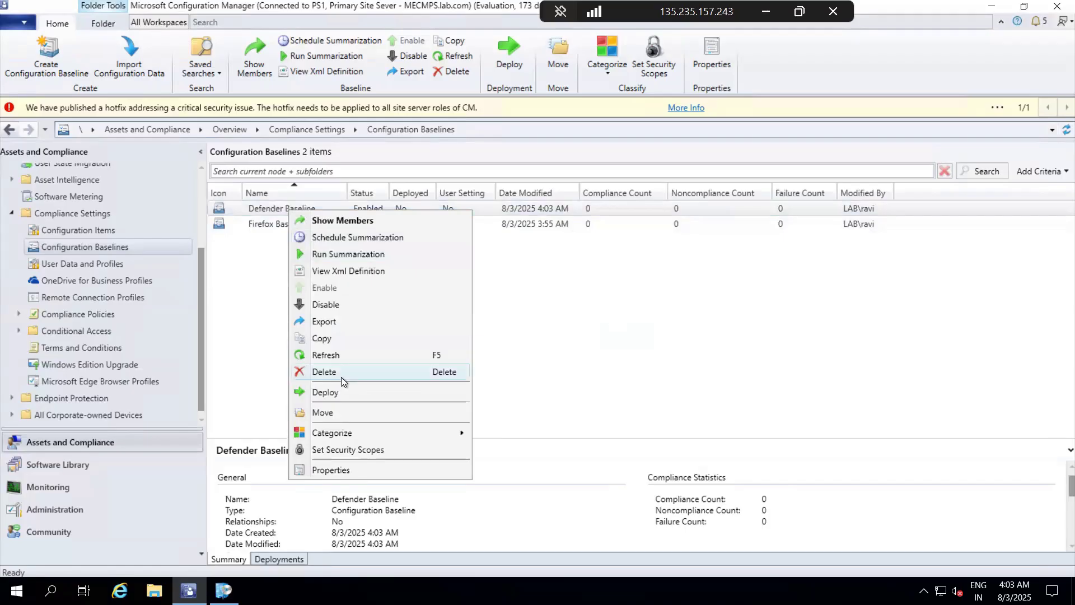
left_click(335, 395)
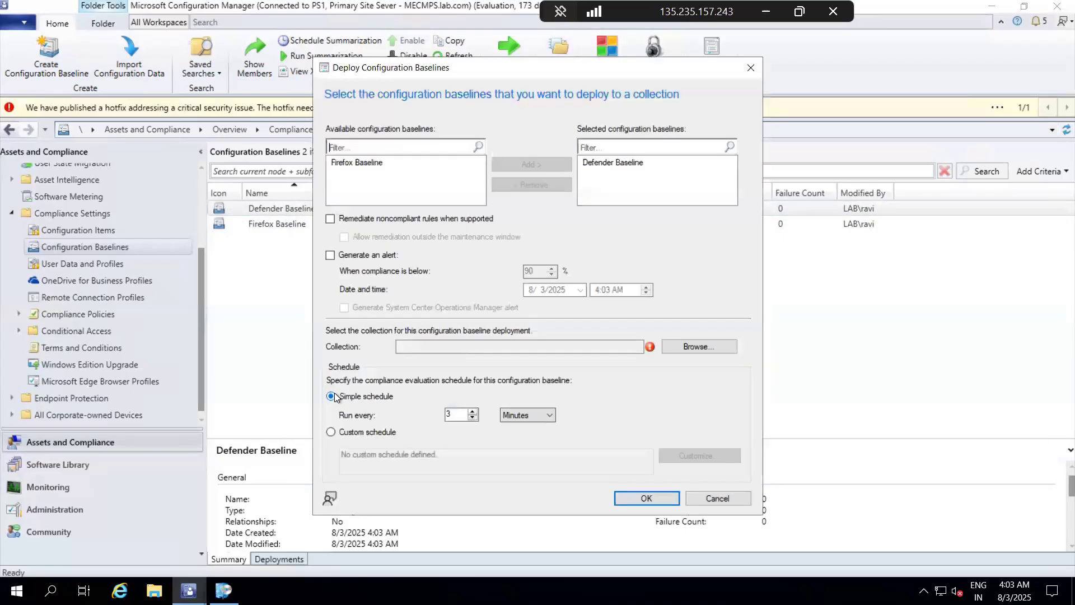
left_click(697, 346)
left_click(382, 155)
left_click(367, 177)
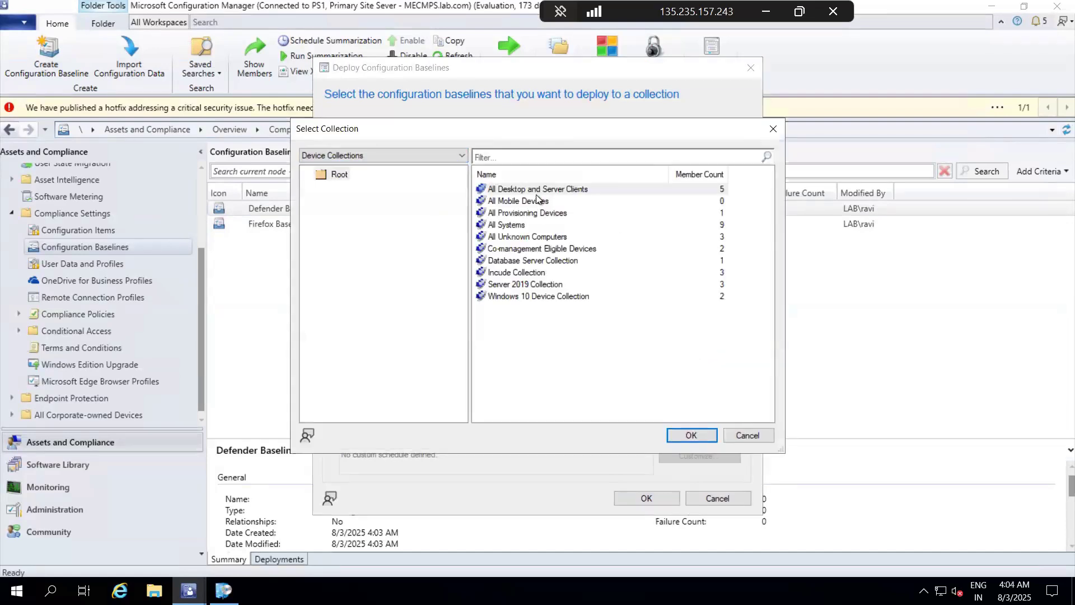
left_click(539, 191)
left_click(690, 434)
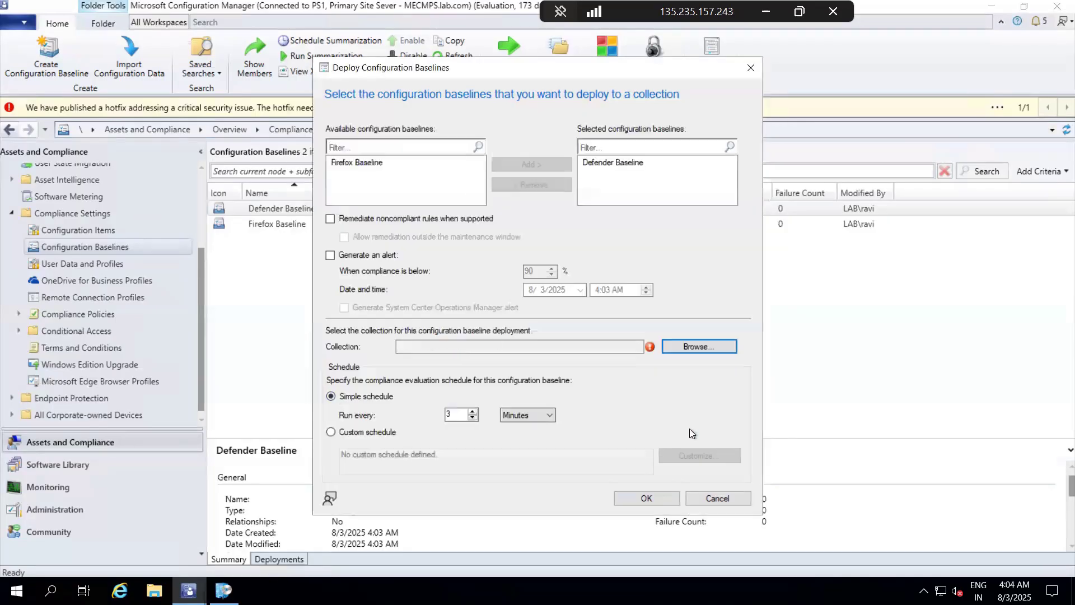
left_click(653, 498)
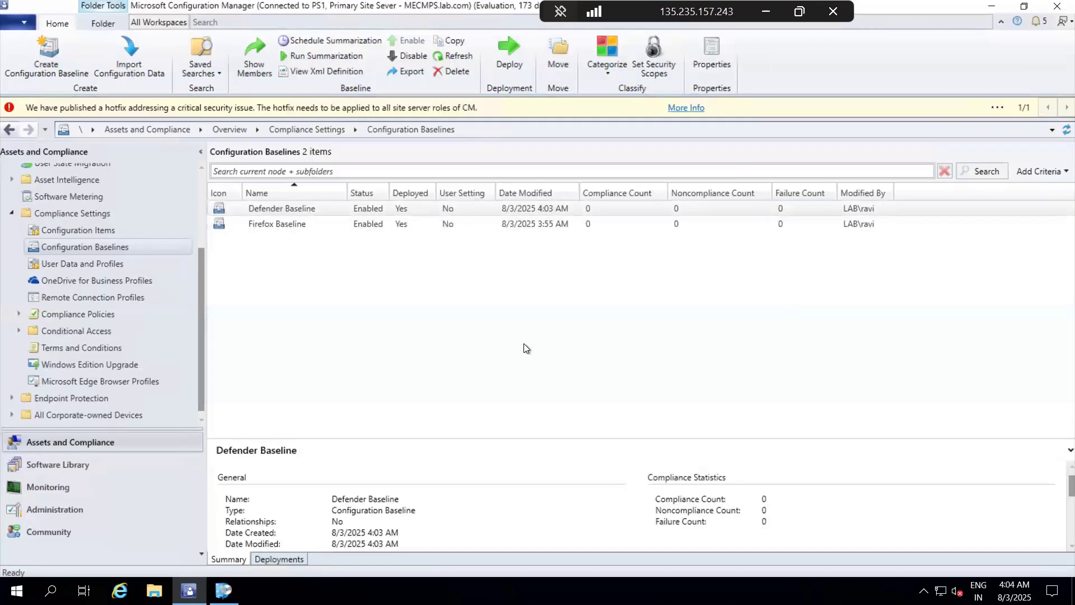
left_click(462, 211)
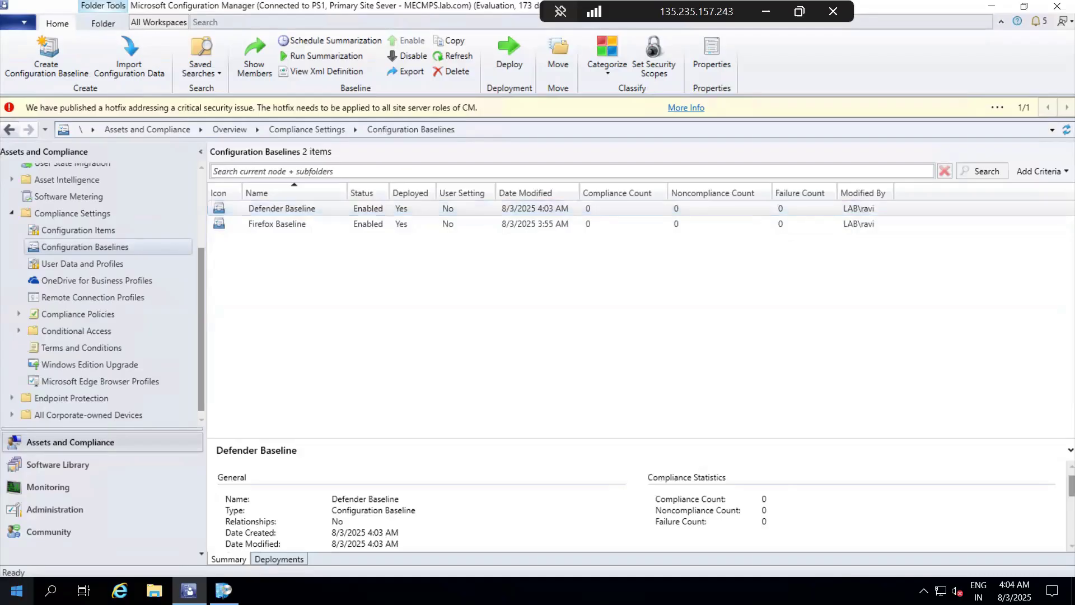
Step: Open the Configuration Manager client properties from Control Panel and run the Machine Policy Retrieval & Evaluation Cycle
left_click(16, 589)
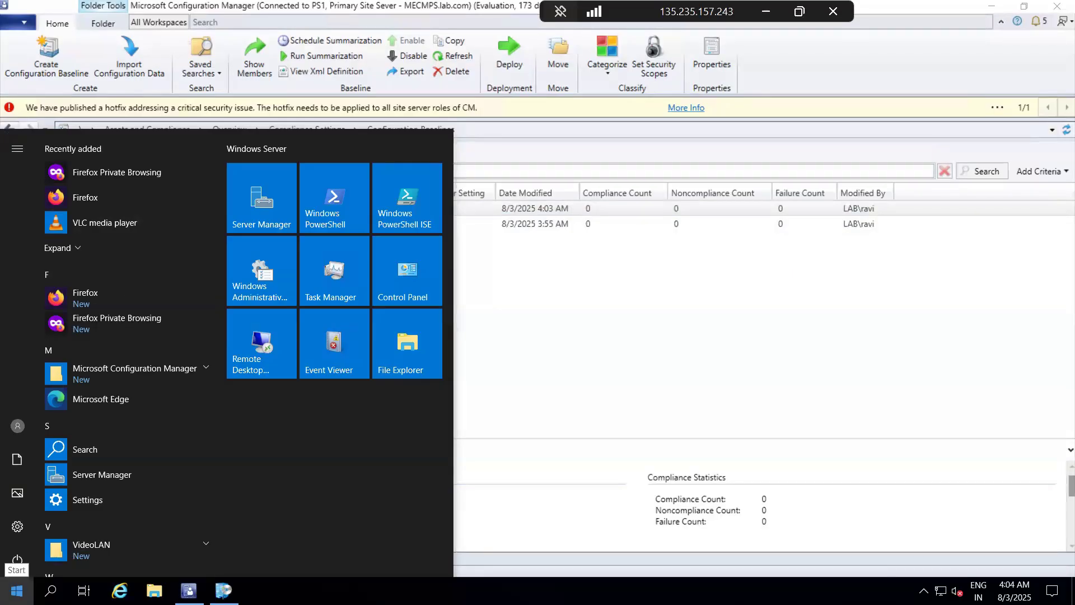
left_click(396, 297)
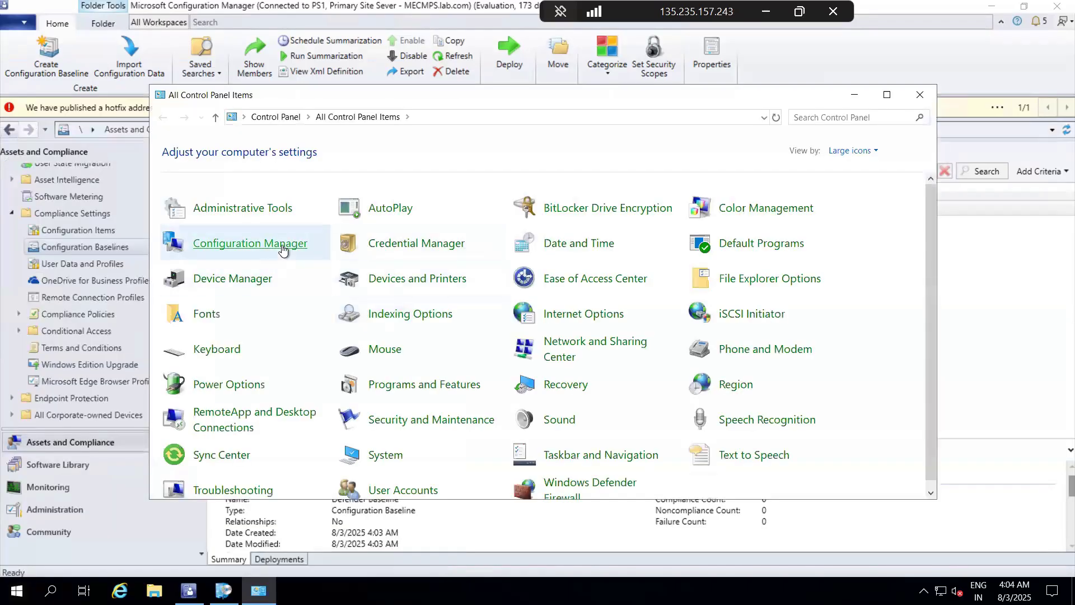
left_click(281, 244)
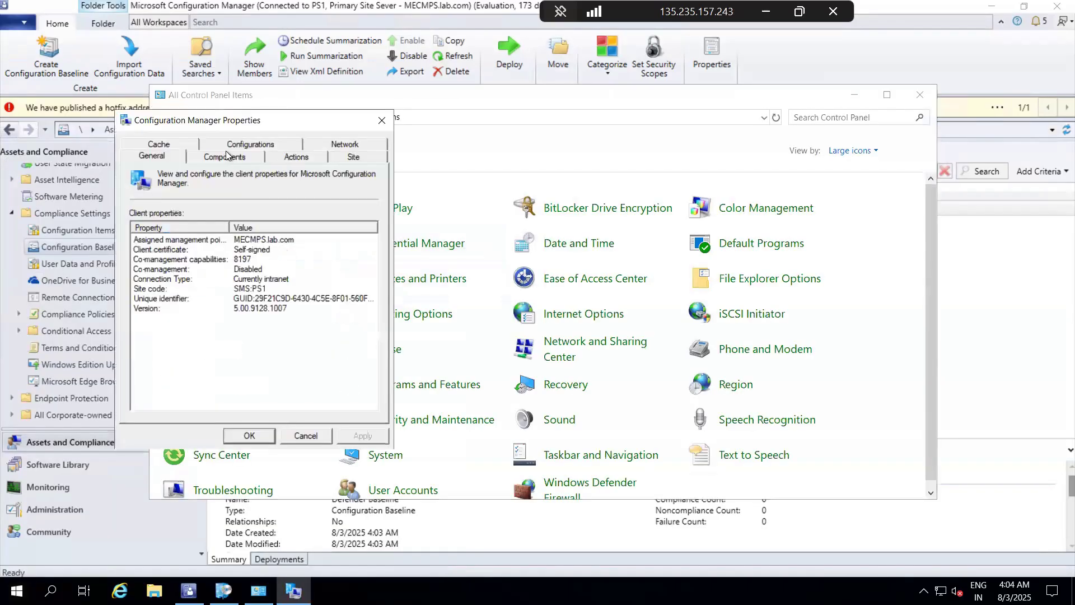
left_click(300, 157)
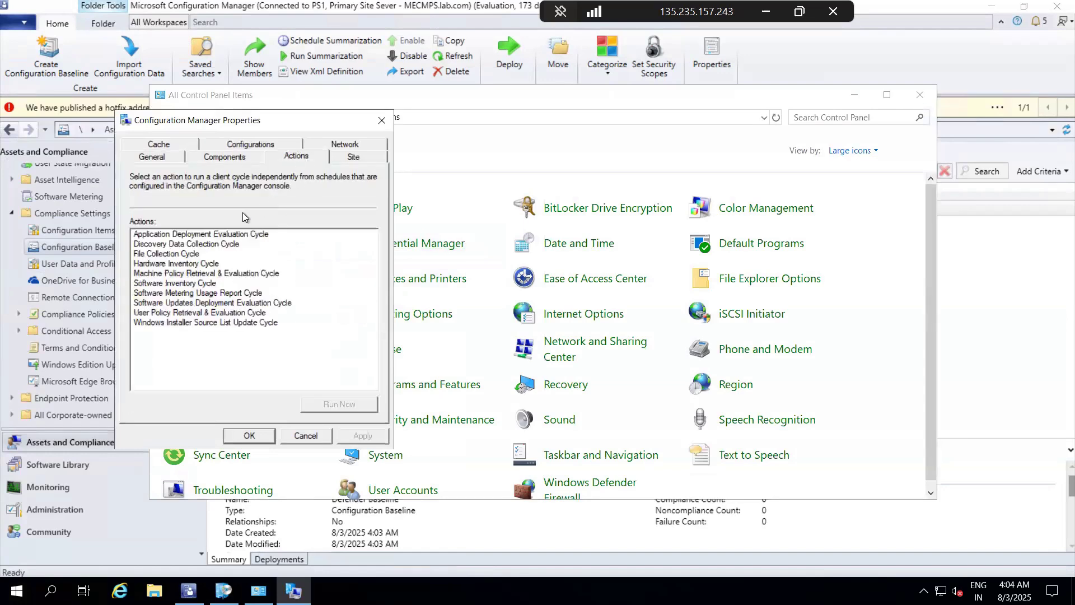
left_click(208, 274)
left_click(333, 408)
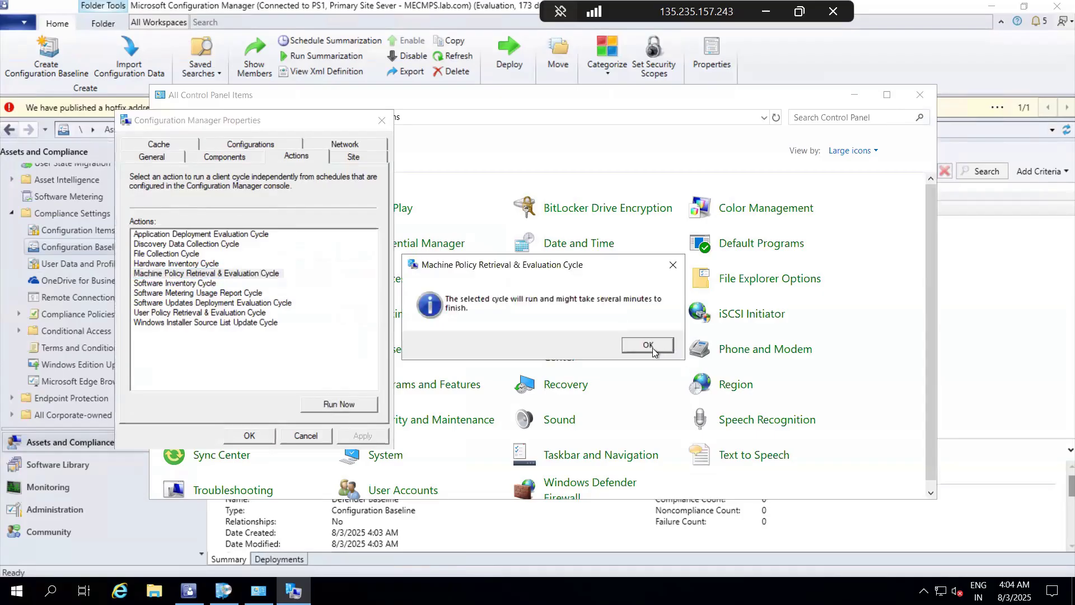
left_click(648, 345)
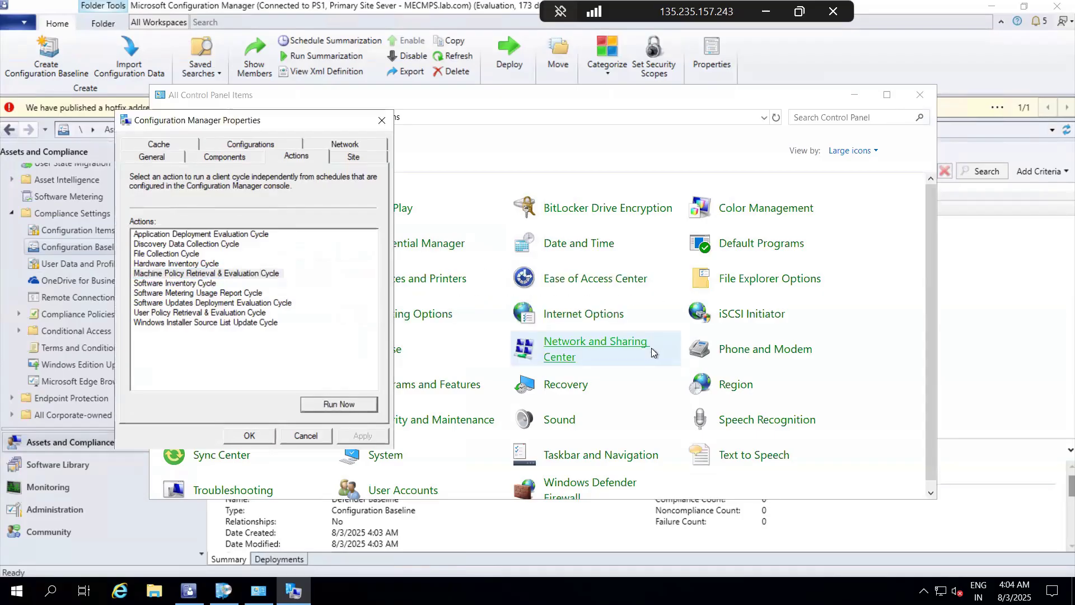
Step: Refresh the client's assigned configuration baselines, evaluate the Defender Baseline, and close the client properties and Control Panel
left_click(255, 146)
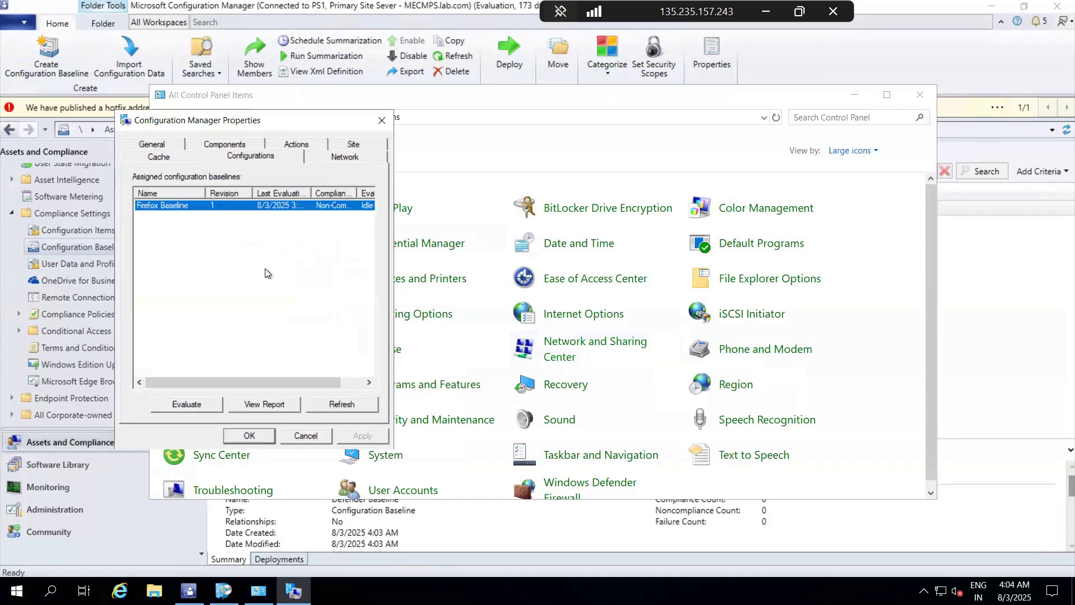
left_click(340, 407)
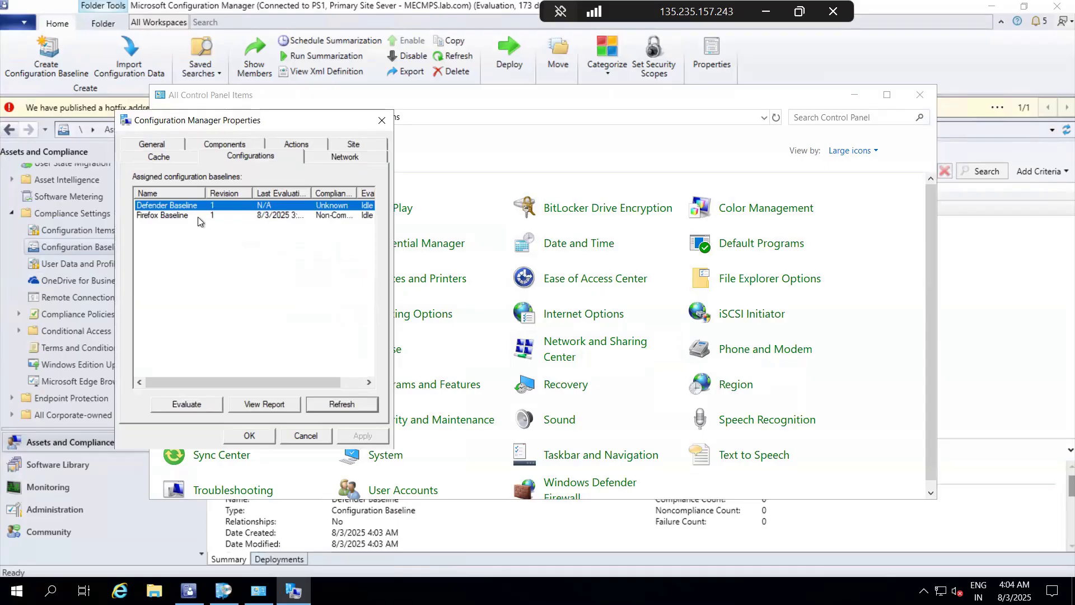
left_click(169, 405)
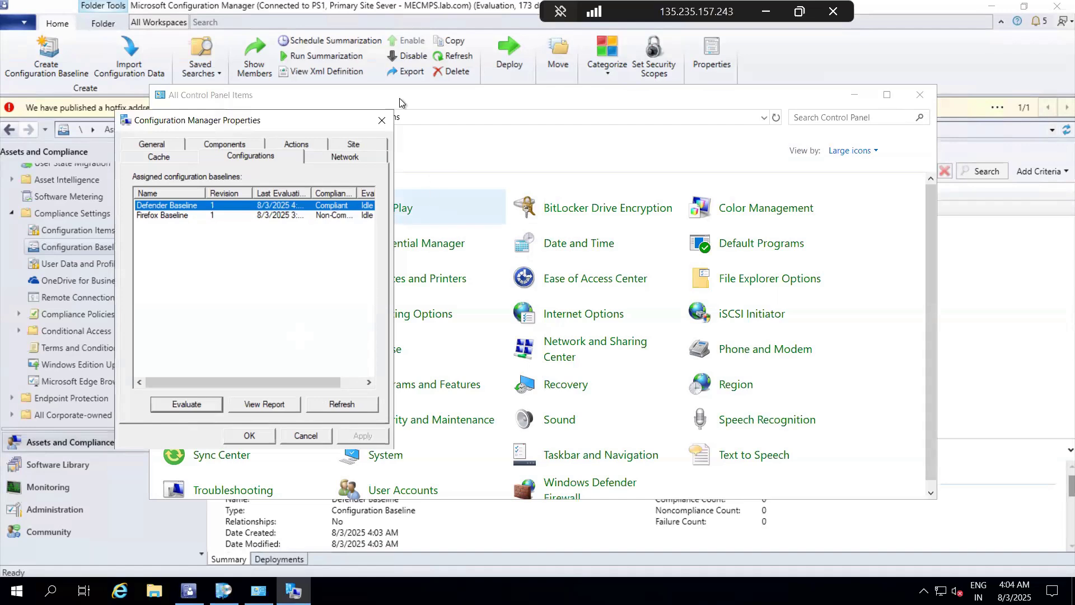
left_click(386, 117)
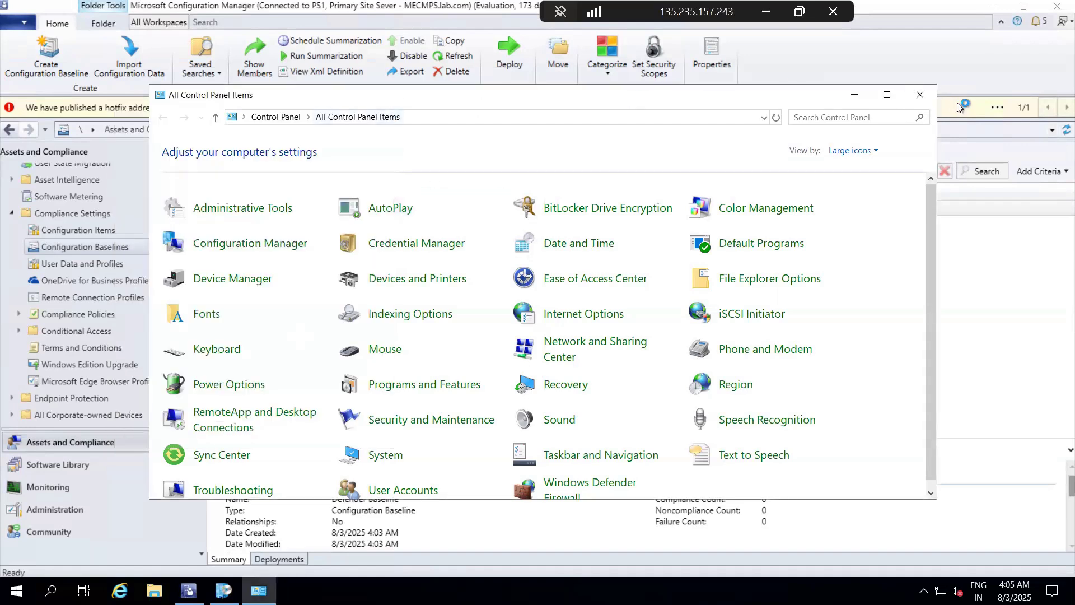
left_click(920, 96)
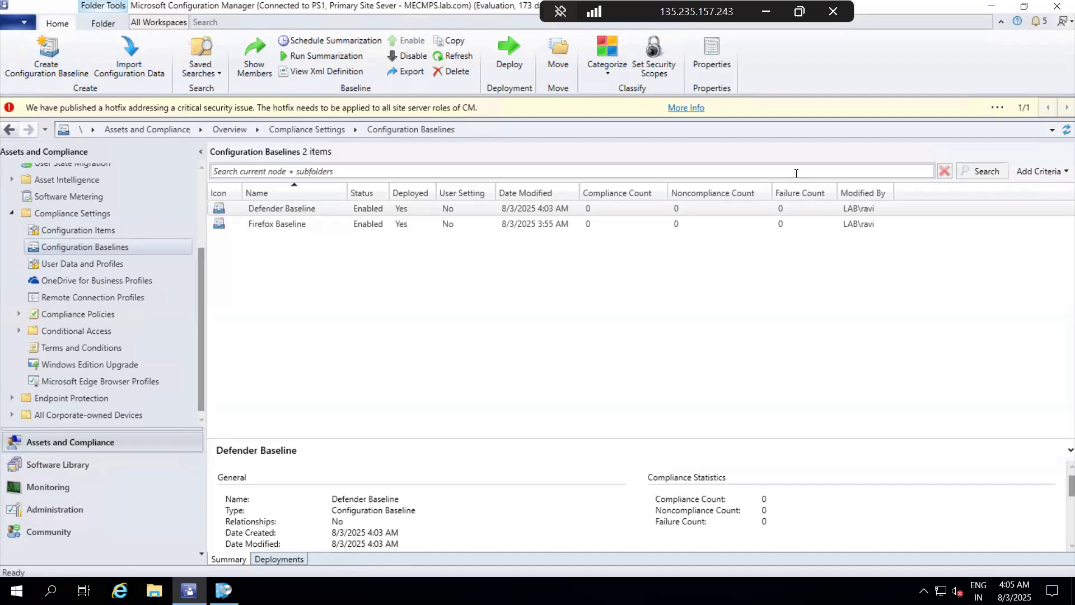
Step: Review the Operating system Deployment steps in the Daily SCC notes in Notepad, including the boot image and Windows 11 image items
left_click(765, 13)
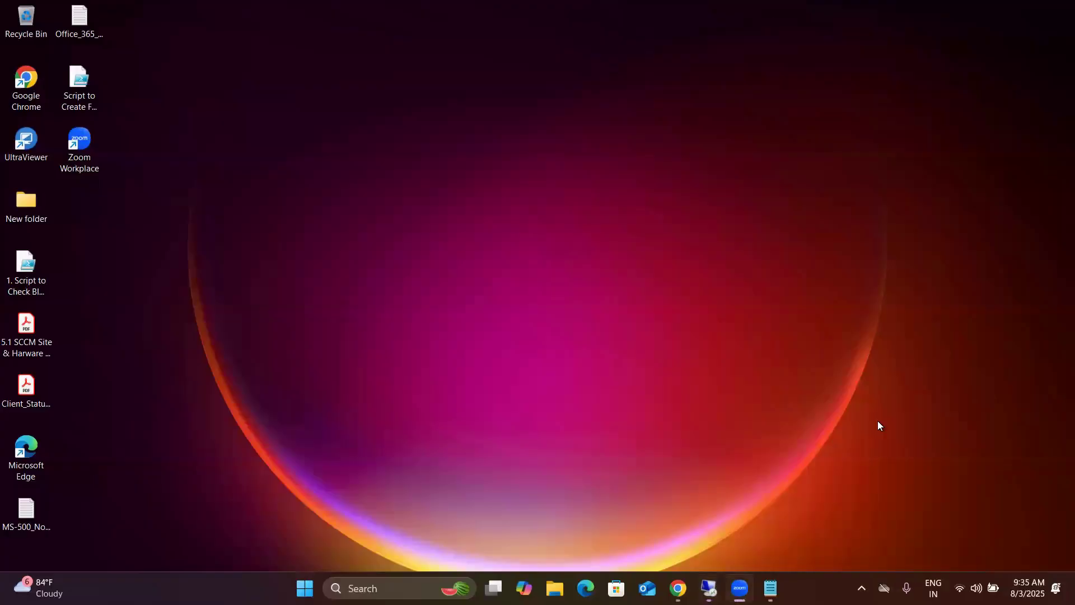
left_click(770, 588)
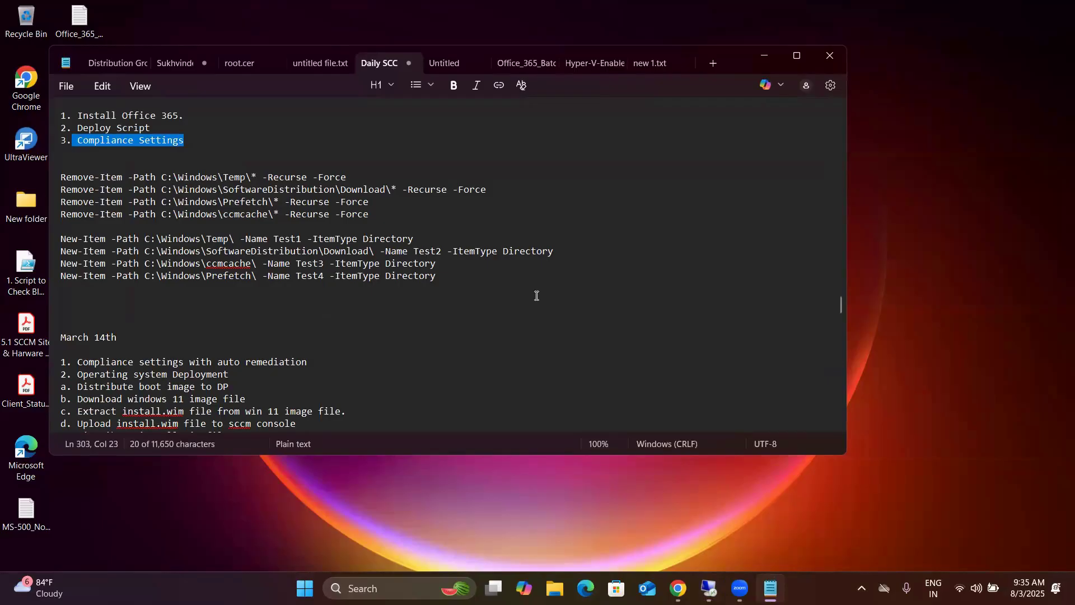
scroll(536, 295, "down", 2)
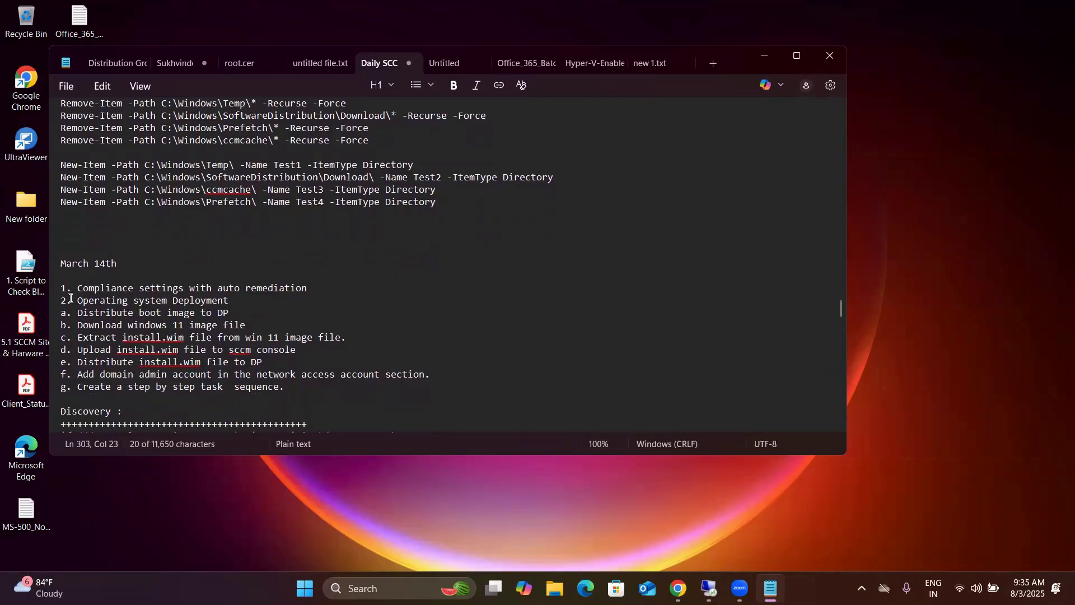
left_click_drag(71, 300, 229, 337)
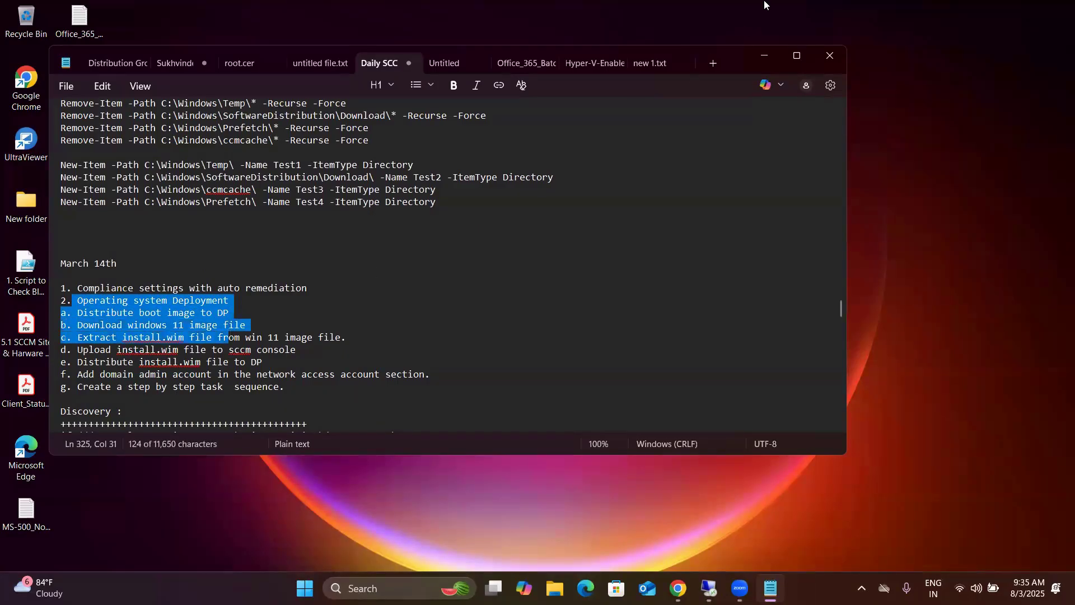
left_click(316, 314)
scroll(316, 315, "down", 1)
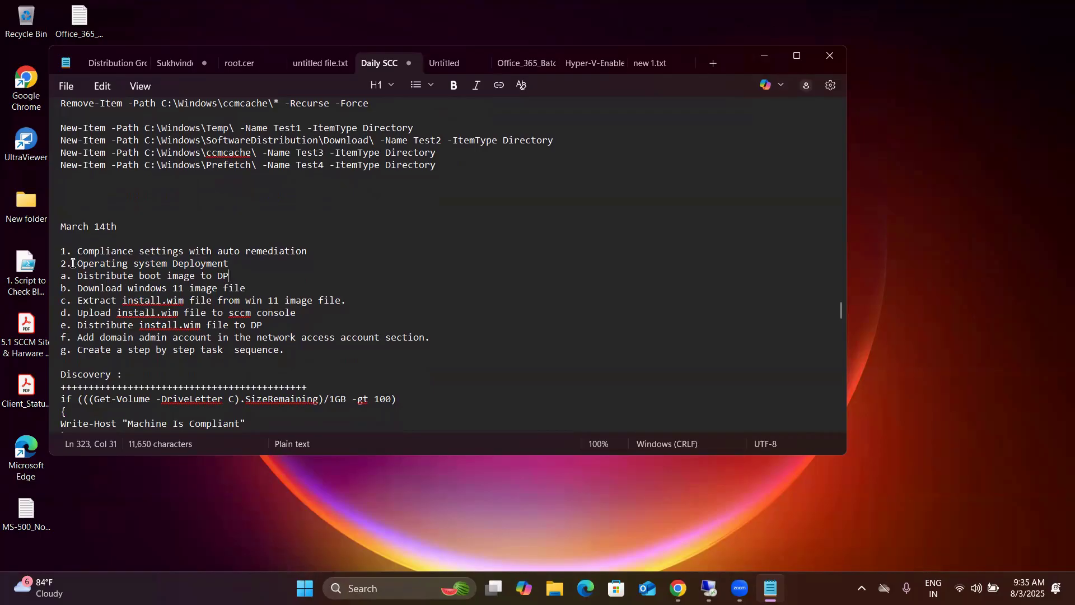
left_click_drag(73, 262, 269, 285)
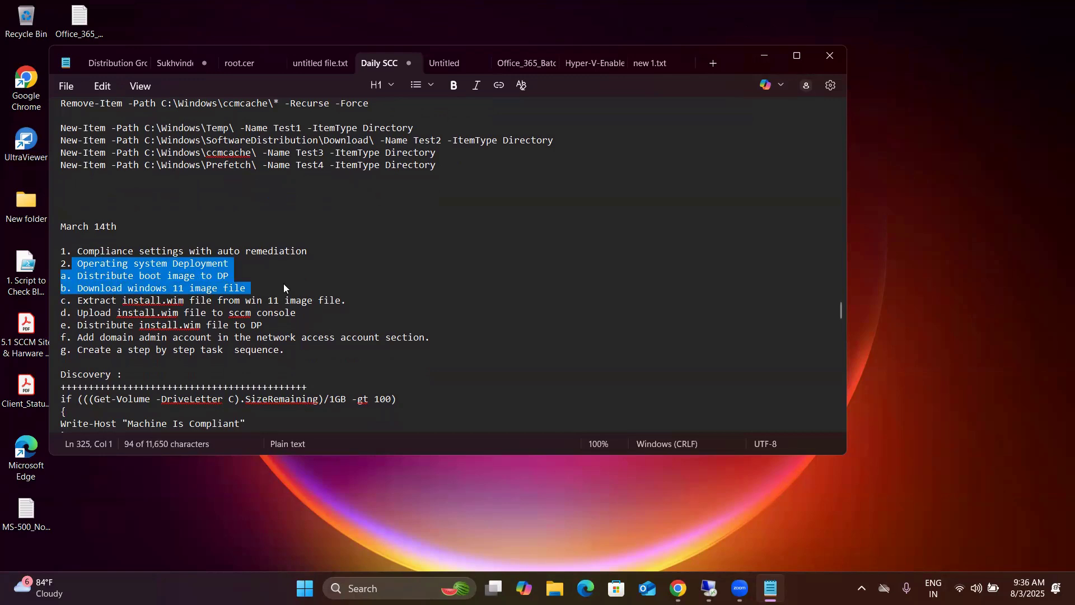
left_click(283, 288)
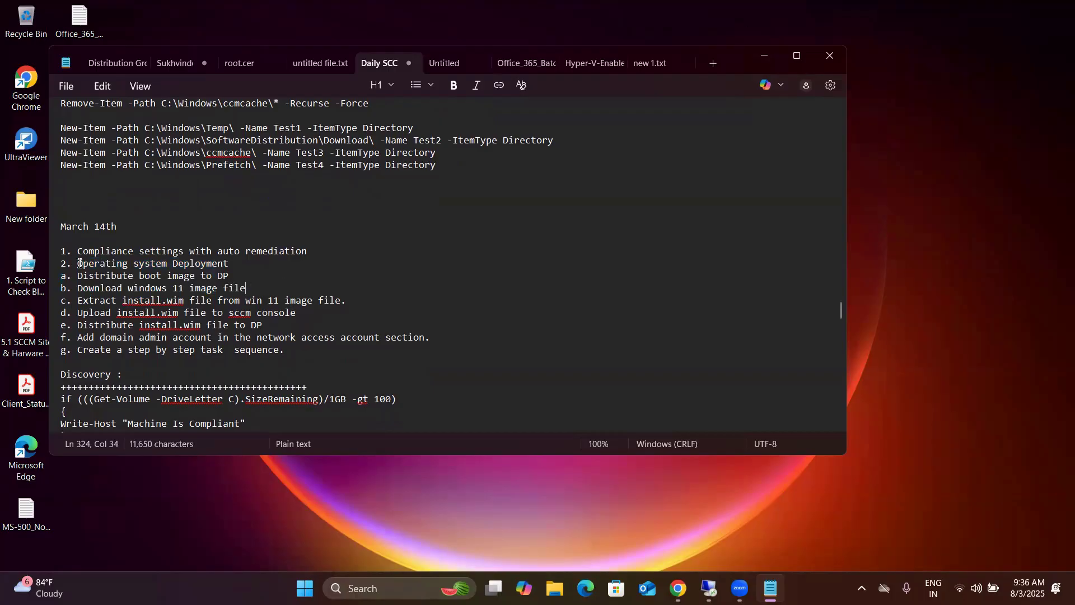
left_click_drag(80, 263, 356, 300)
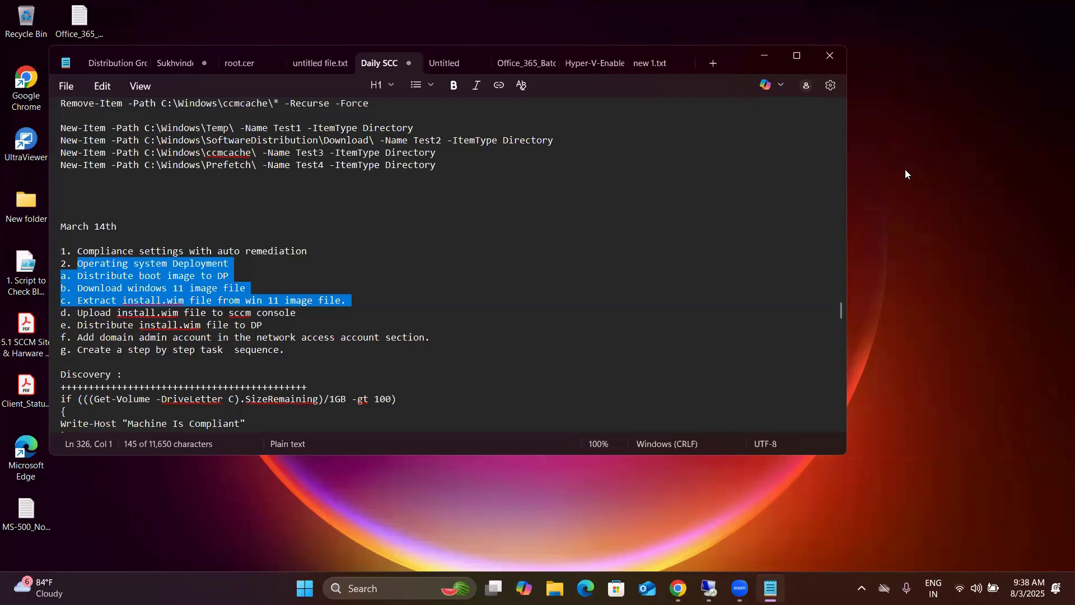
left_click(752, 53)
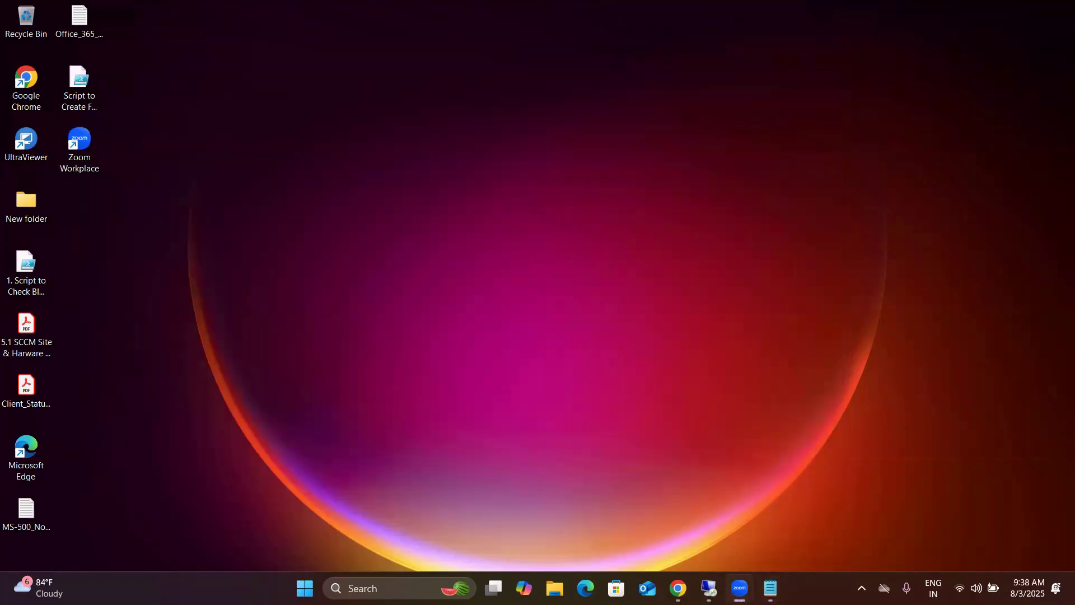
Step: Return to the remote server session, minimize the Configuration Manager console, start Firefox and accept its welcome terms
mouse_move(709, 588)
left_click(616, 518)
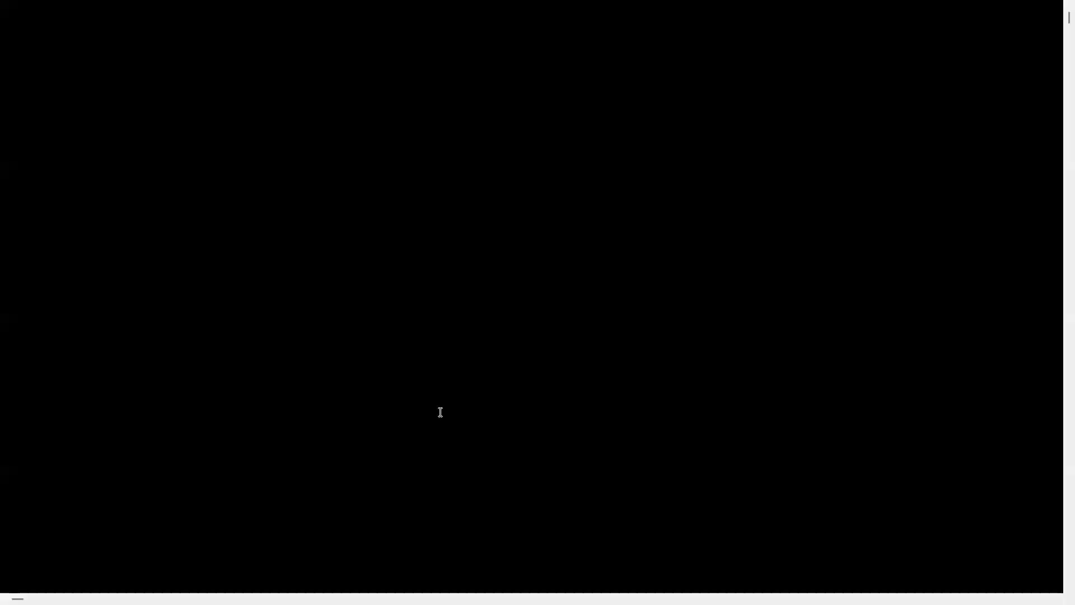
left_click(991, 6)
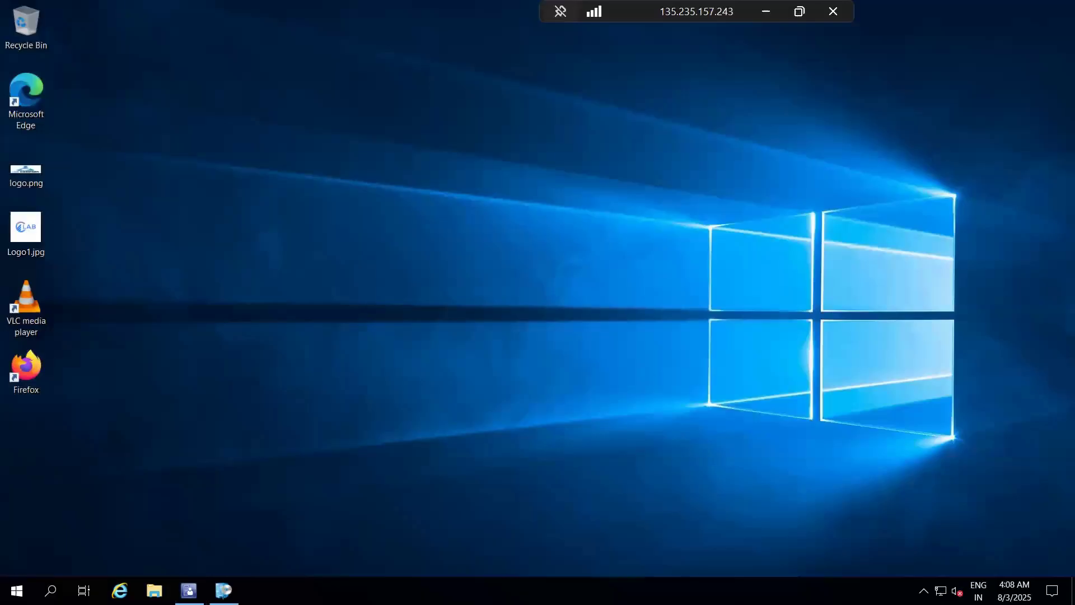
double_click(21, 366)
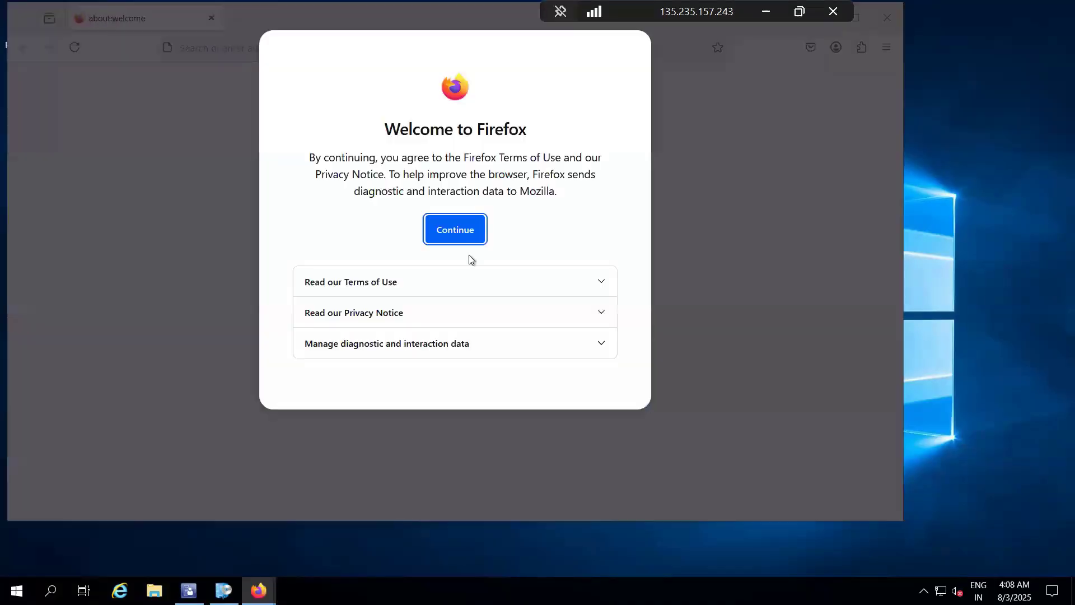
left_click(454, 229)
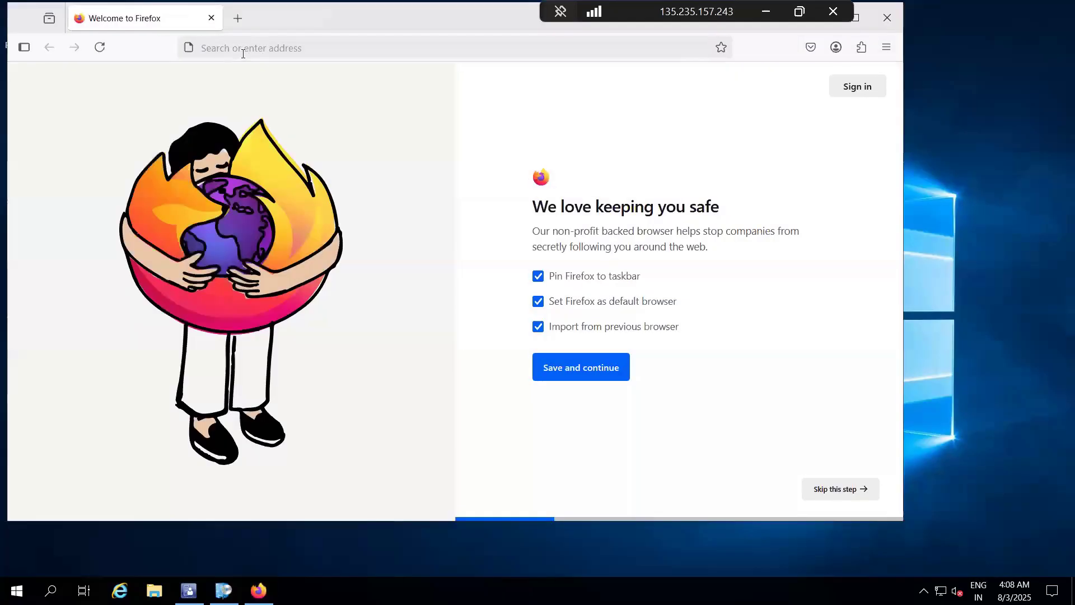
Step: Search the web for "download windows 11 evaluation" in a new browser tab
left_click(234, 17)
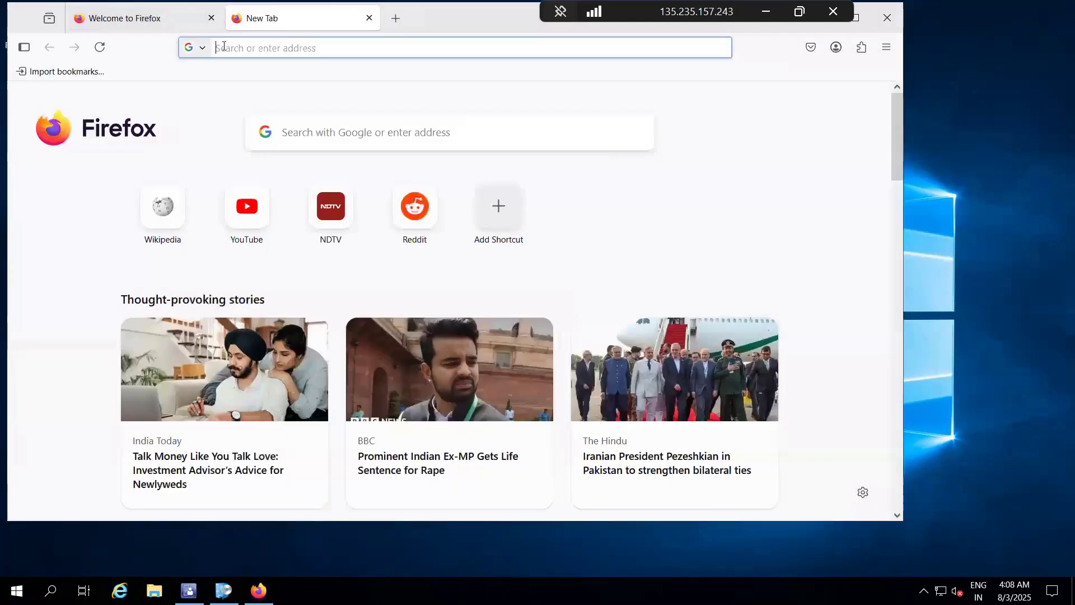
type("d")
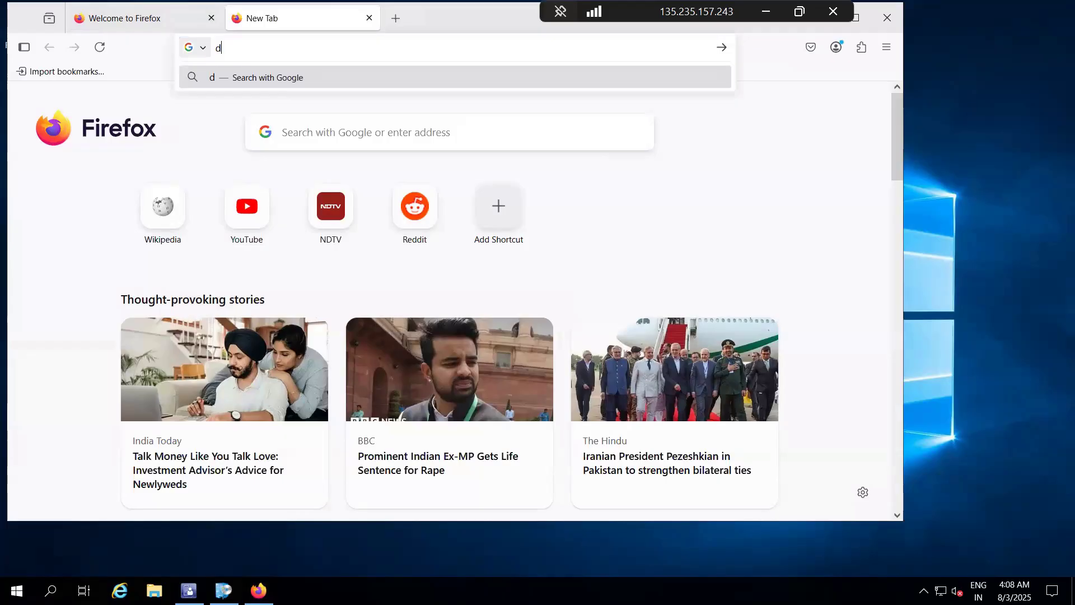
type("ownload win")
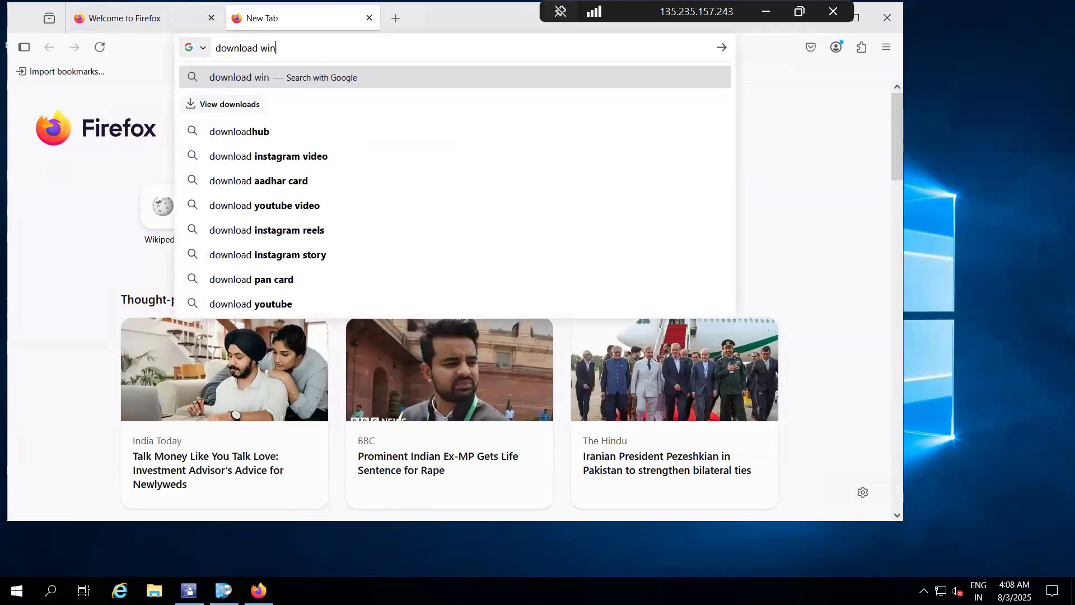
type("dows 11")
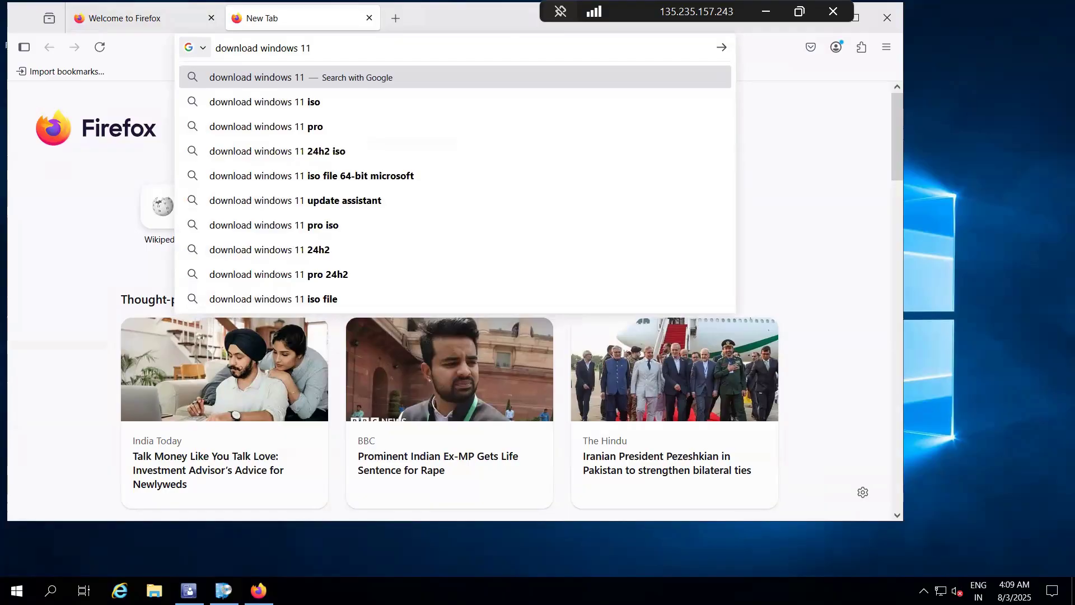
type(" evaluation")
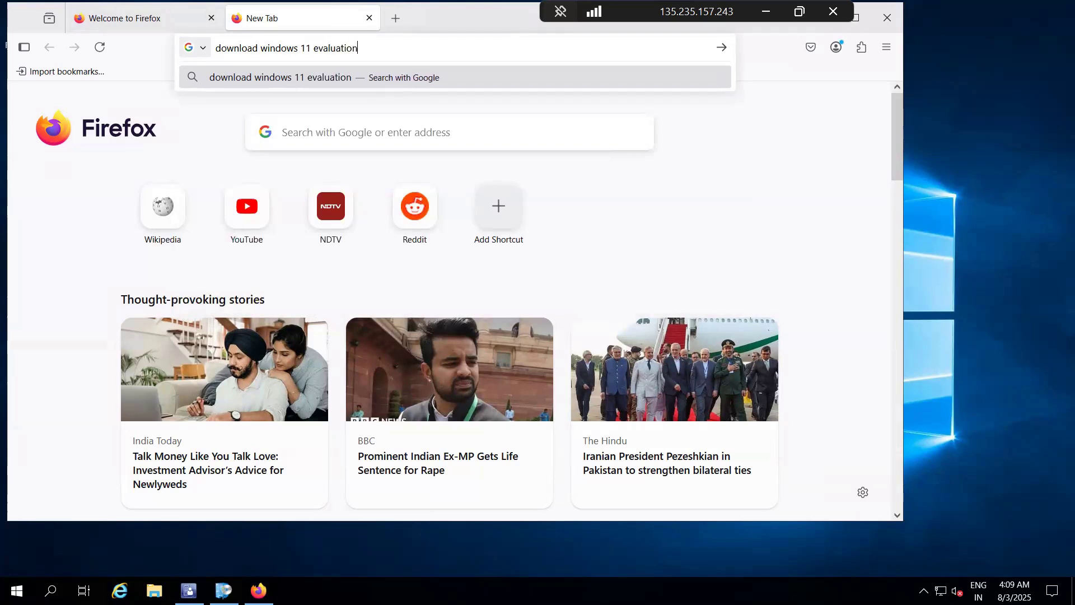
key("Return")
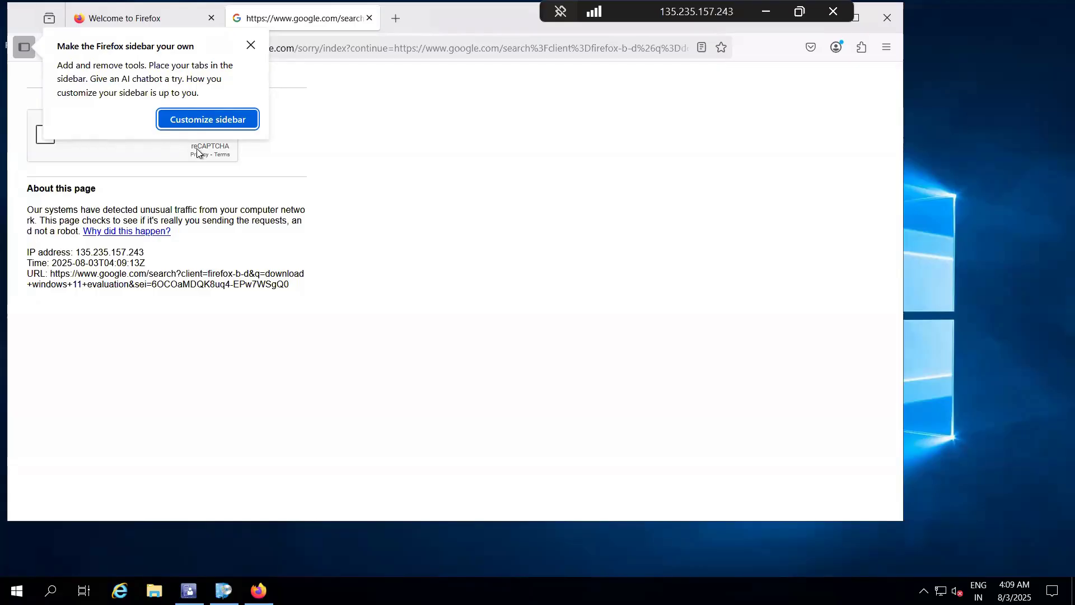
Step: Dismiss the sidebar customization, start the reCAPTCHA check and submit the first fire hydrant image selection
left_click(207, 121)
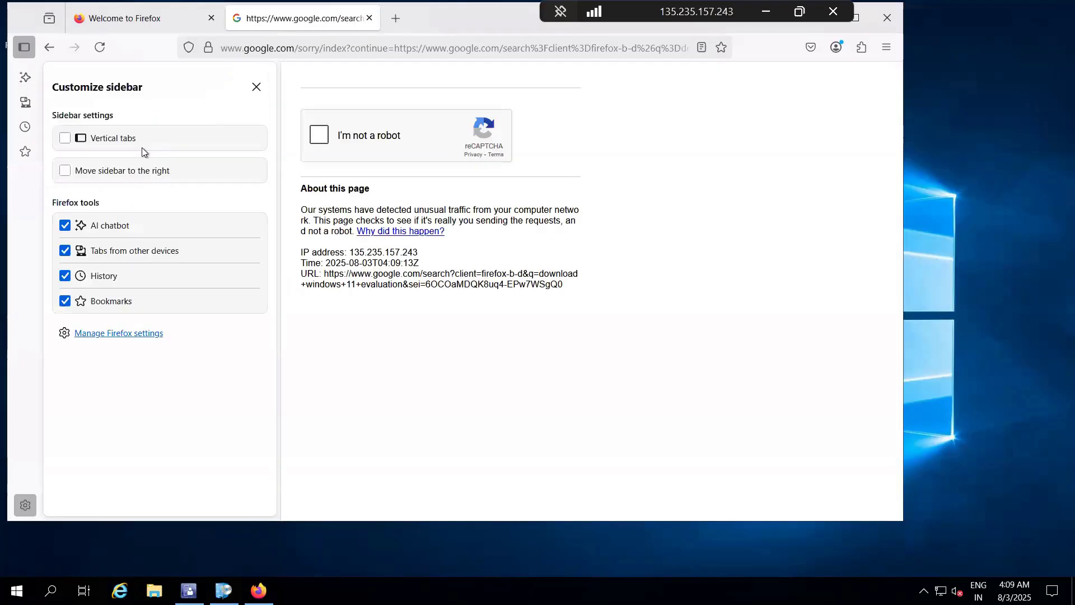
left_click(256, 88)
left_click(77, 137)
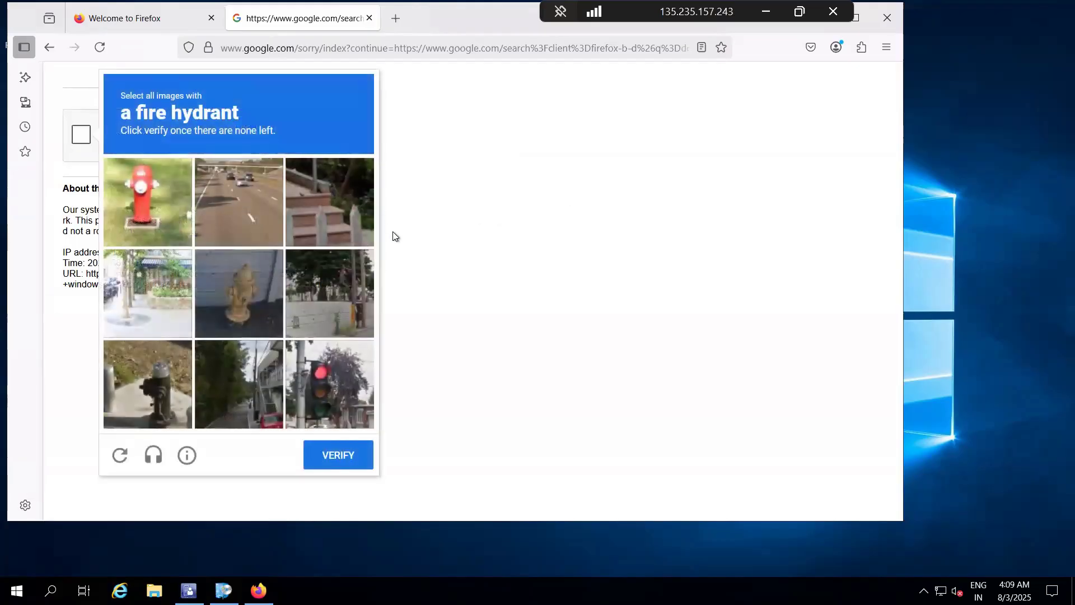
left_click(146, 213)
left_click(238, 302)
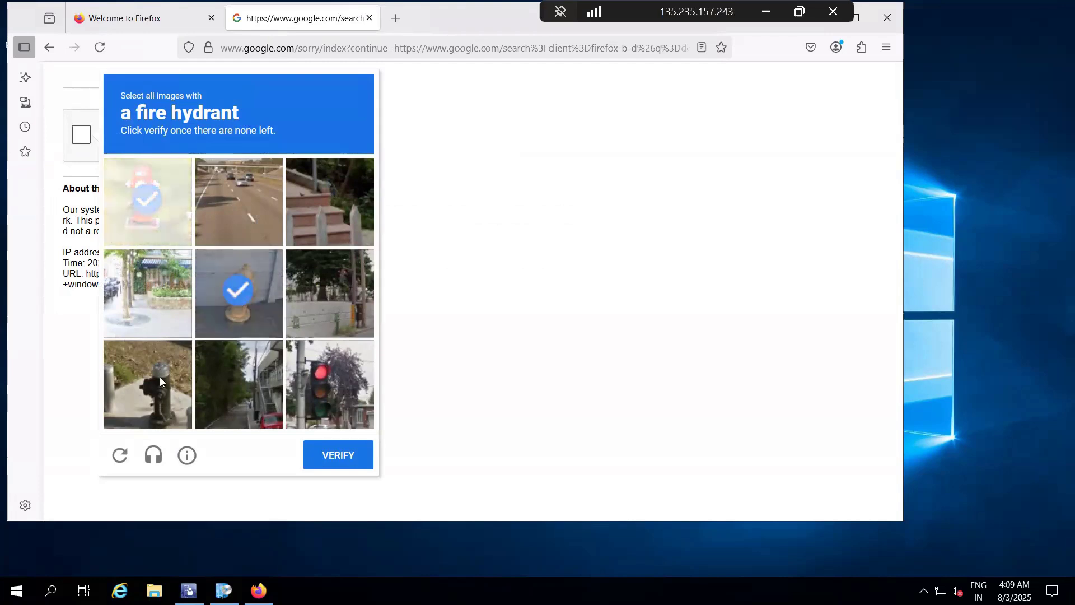
left_click(347, 453)
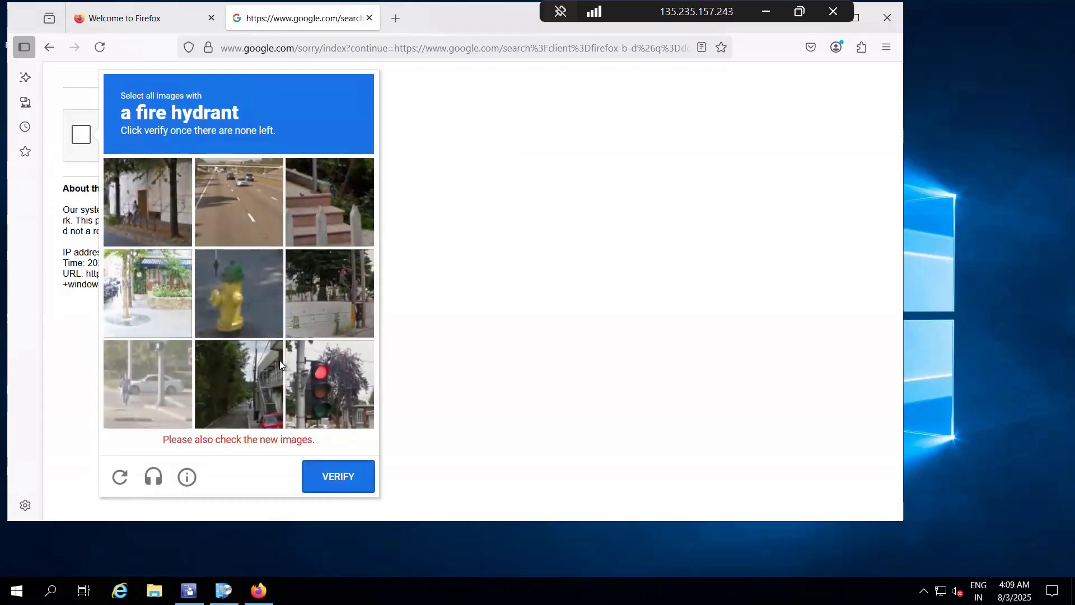
left_click(230, 293)
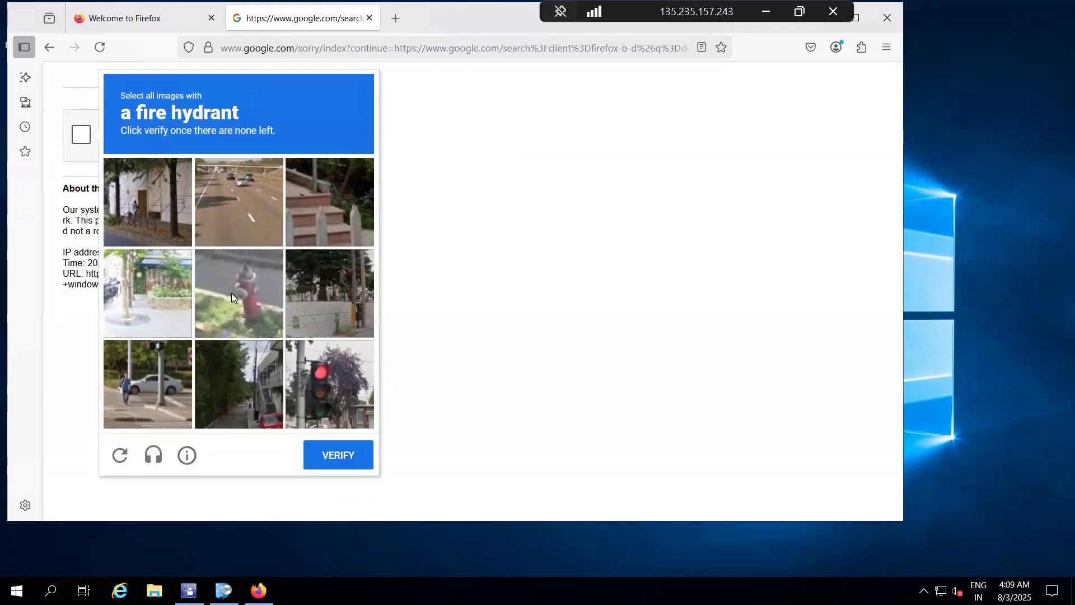
left_click(230, 293)
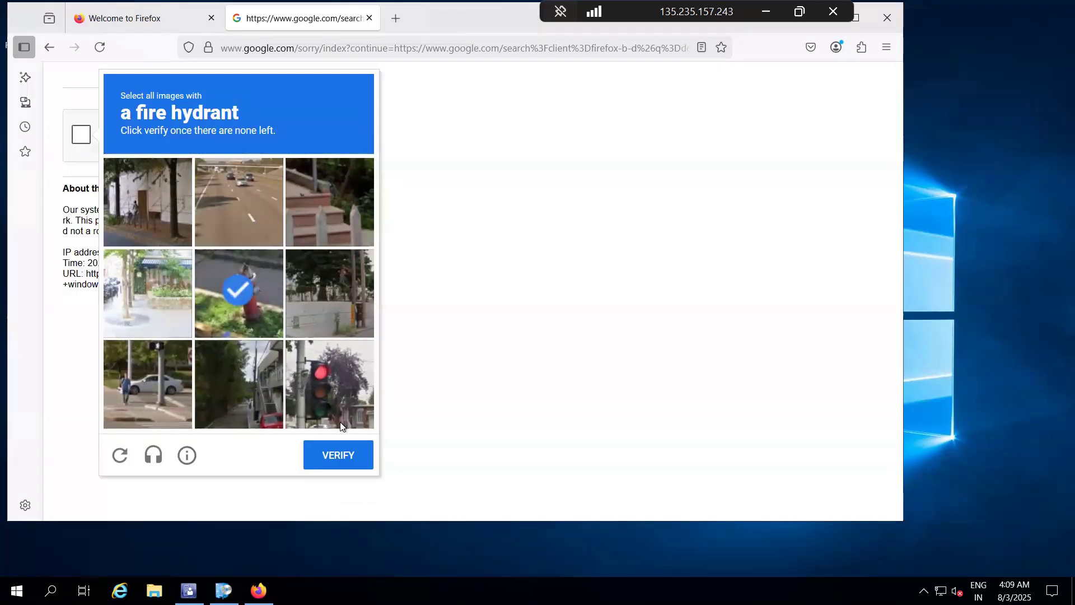
left_click(342, 454)
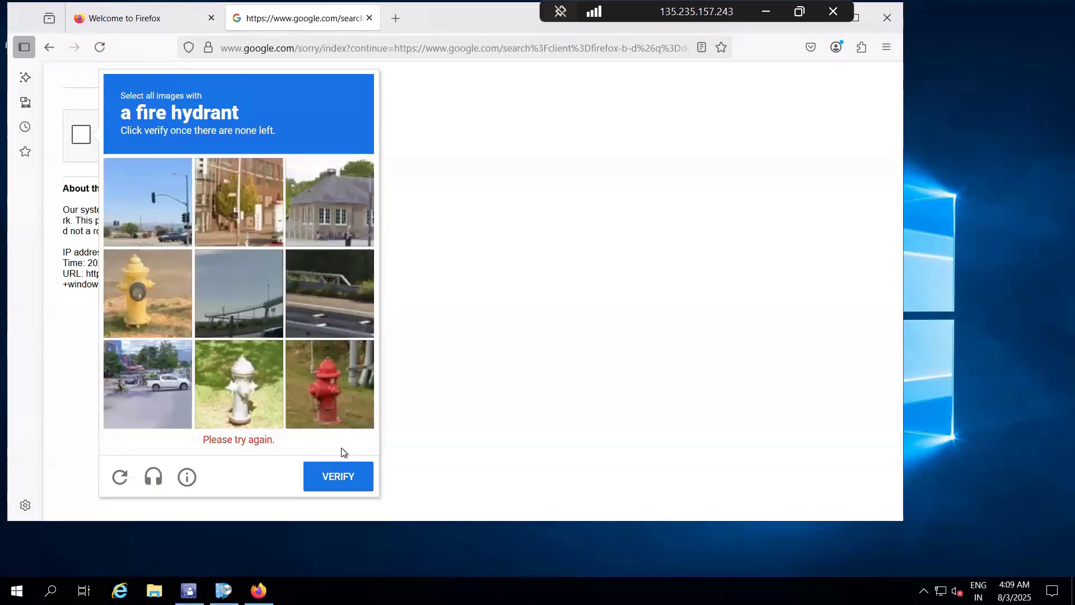
Step: Select the images with fire hydrants in the new reCAPTCHA grid and submit them for verification
left_click(170, 308)
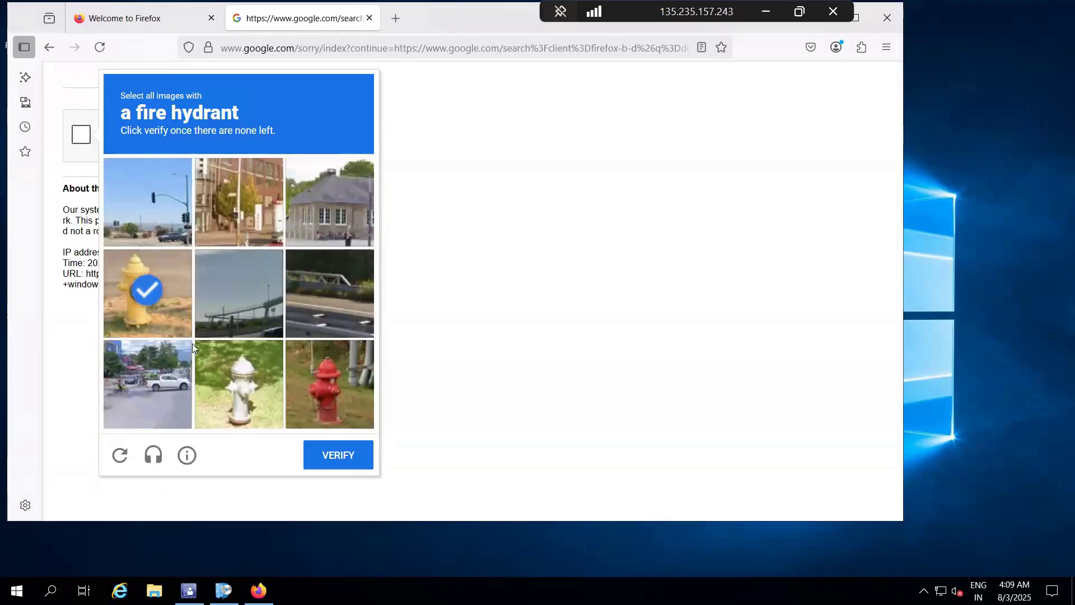
left_click(236, 387)
left_click(317, 388)
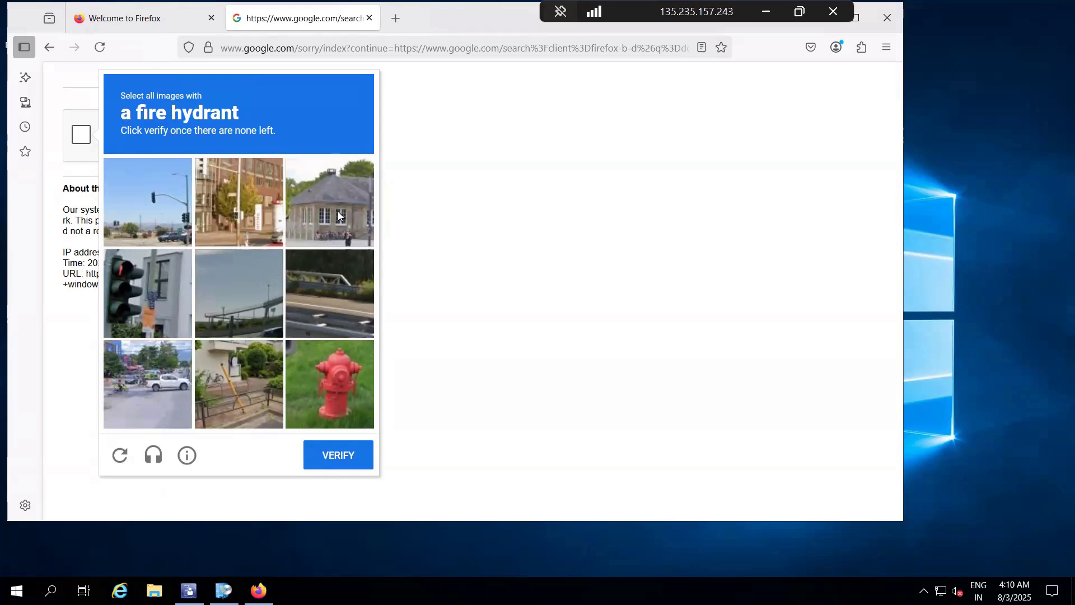
left_click(348, 375)
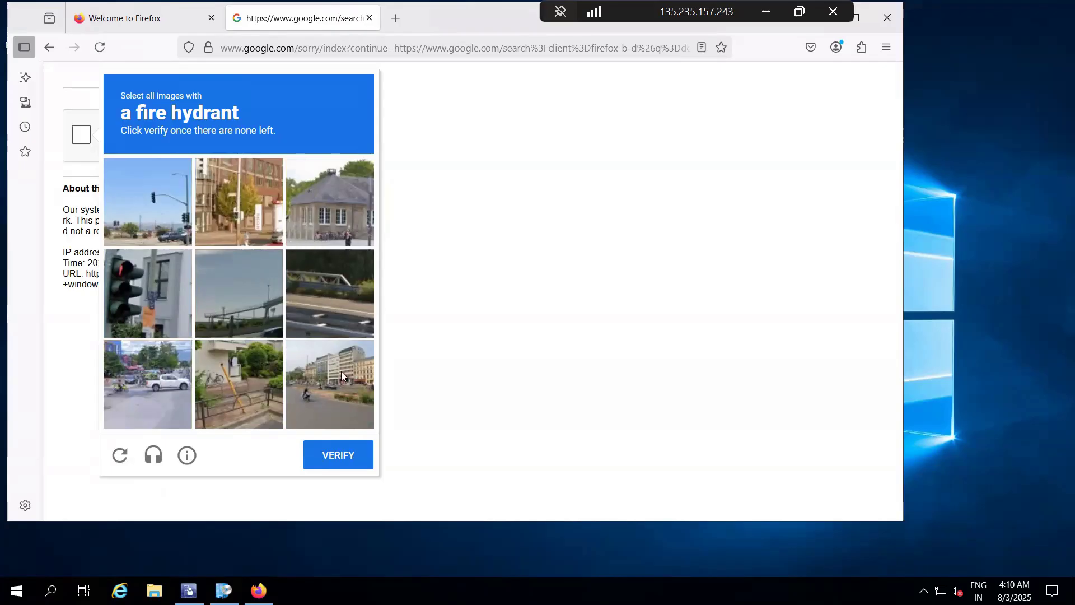
left_click(324, 192)
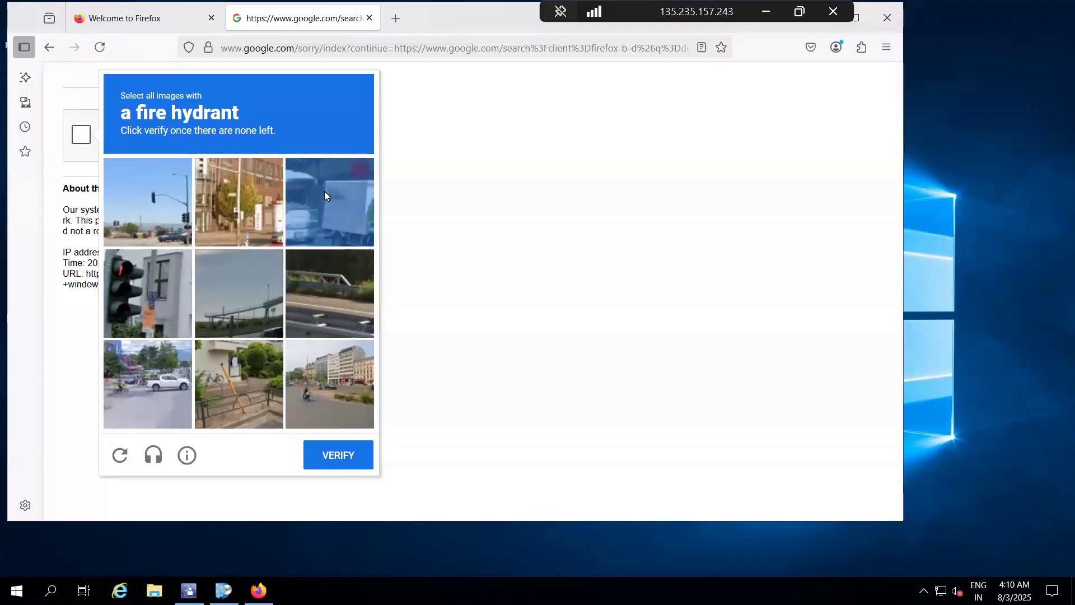
left_click(336, 453)
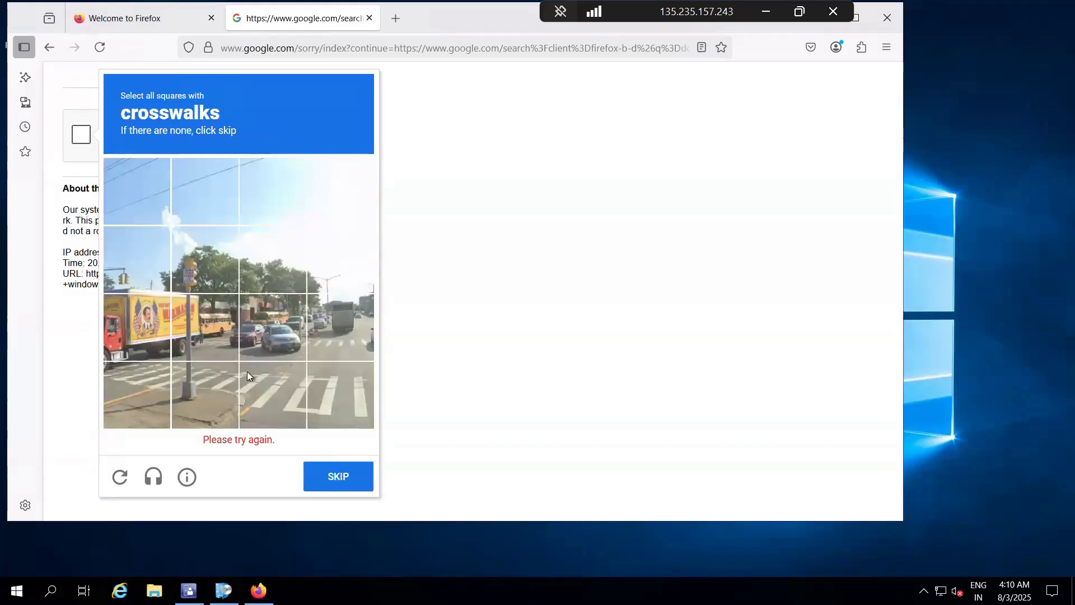
Step: Select the crosswalk squares across the lower two rows of the street image and submit them
left_click(264, 384)
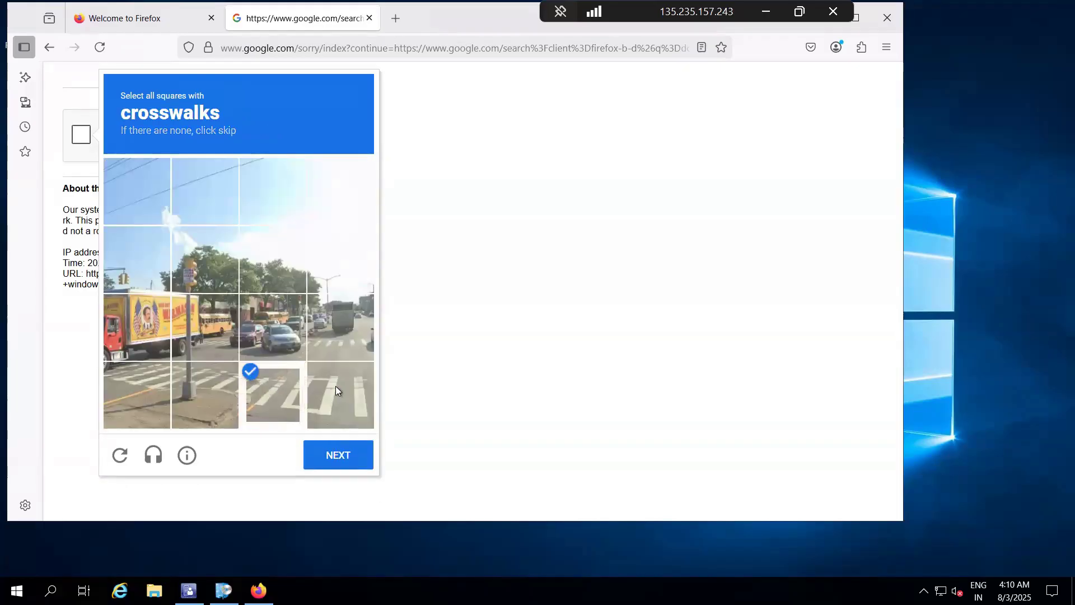
left_click(335, 385)
left_click(193, 397)
left_click(132, 395)
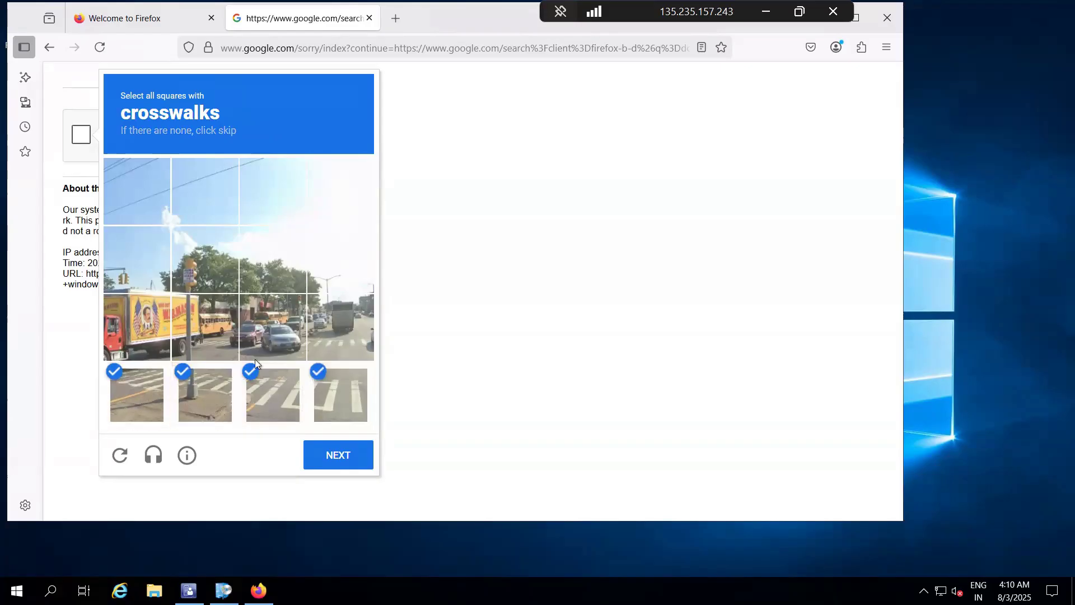
left_click(341, 335)
left_click(270, 341)
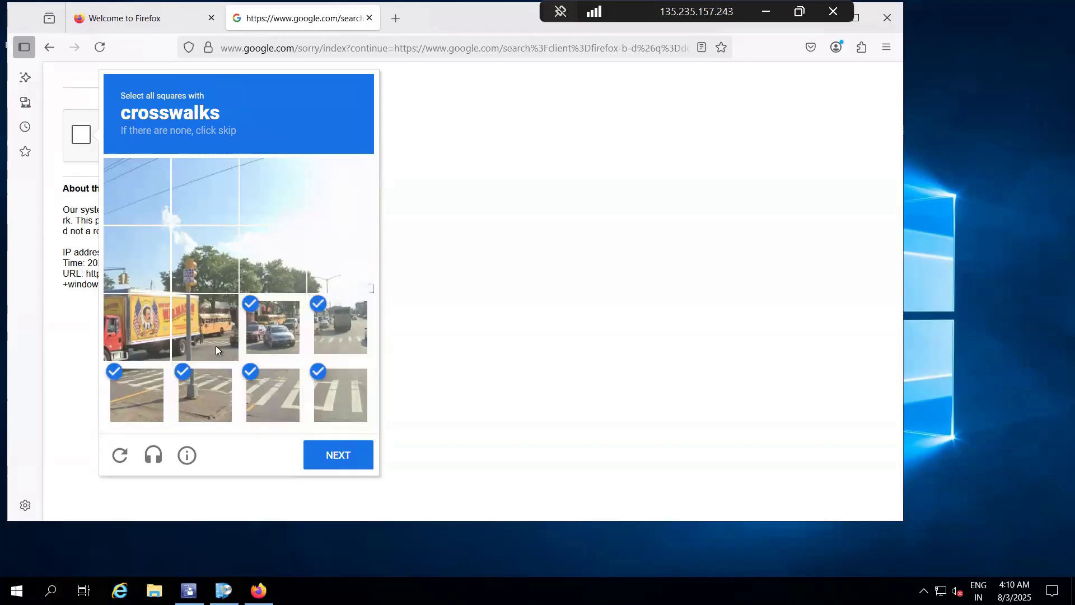
left_click(216, 345)
left_click(334, 454)
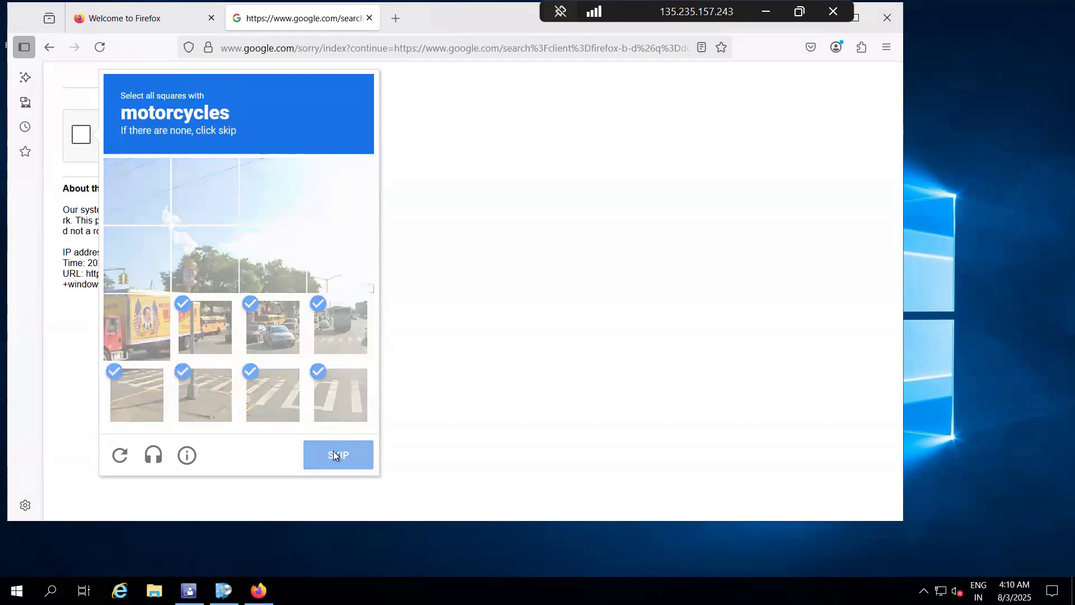
Step: Select the squares containing the motorcycle and its rider in the reCAPTCHA image and submit them for verification
left_click(139, 271)
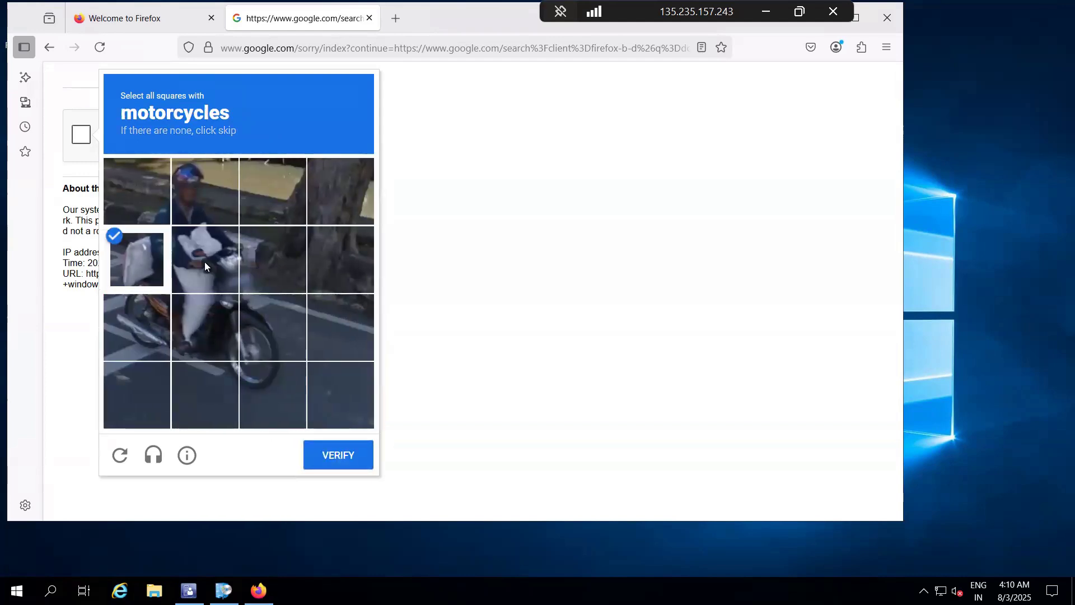
left_click(204, 261)
left_click(256, 315)
left_click(212, 331)
left_click(146, 331)
left_click(189, 192)
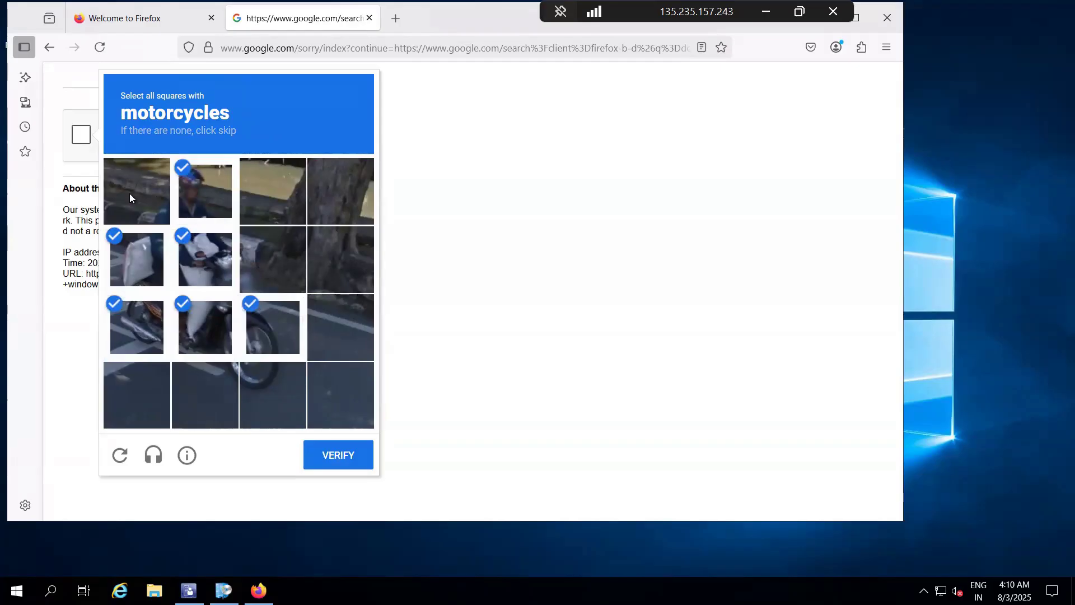
left_click(129, 193)
left_click(355, 458)
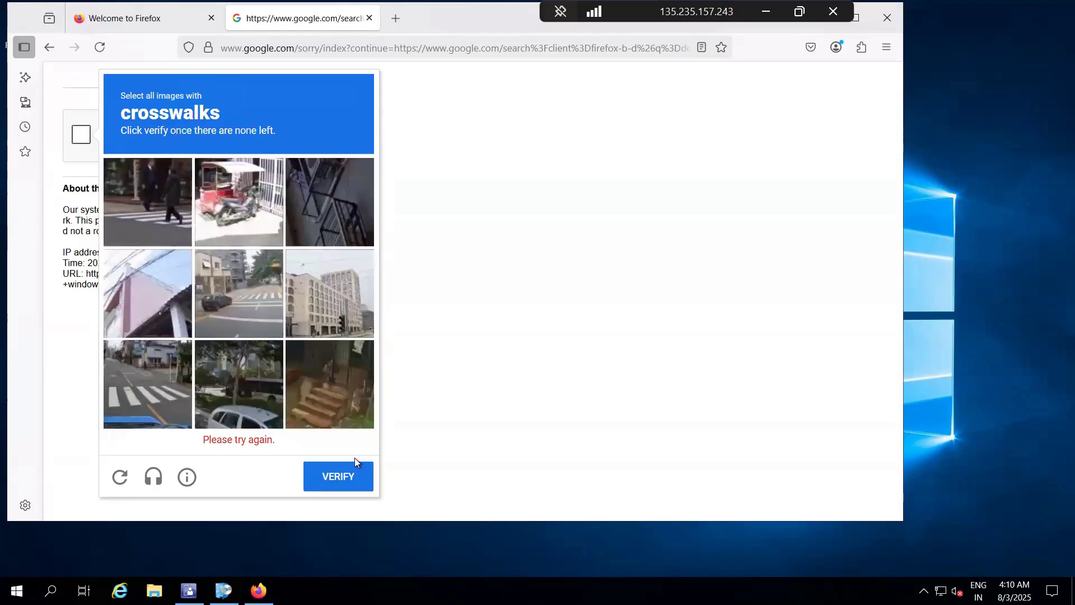
Step: Select every crosswalk image in the reCAPTCHA grid, including the replacement images, until none are left, and verify
left_click(233, 293)
left_click(147, 213)
left_click(156, 382)
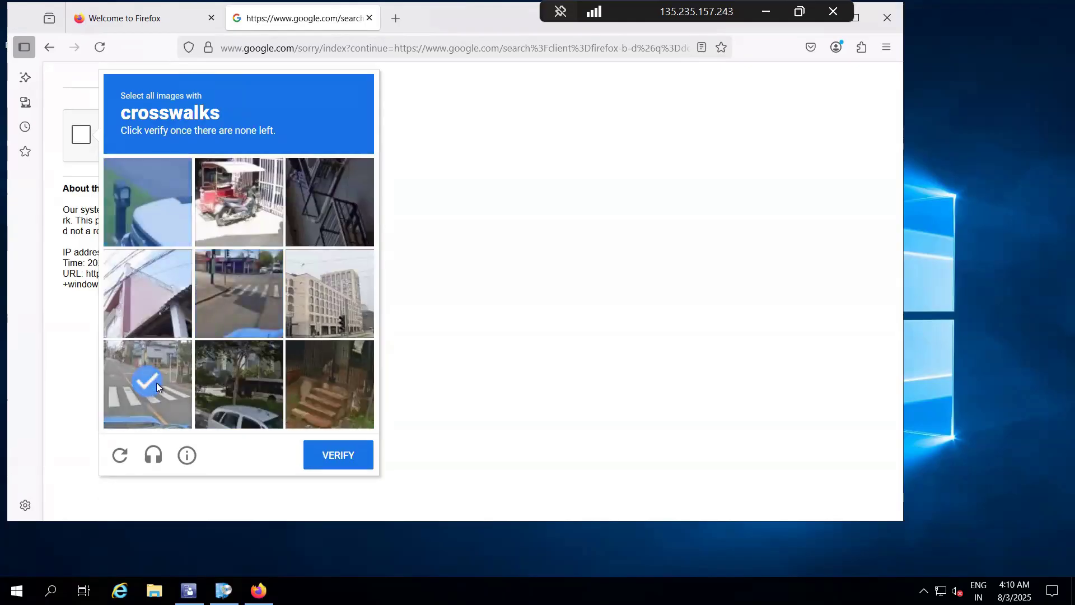
left_click(239, 293)
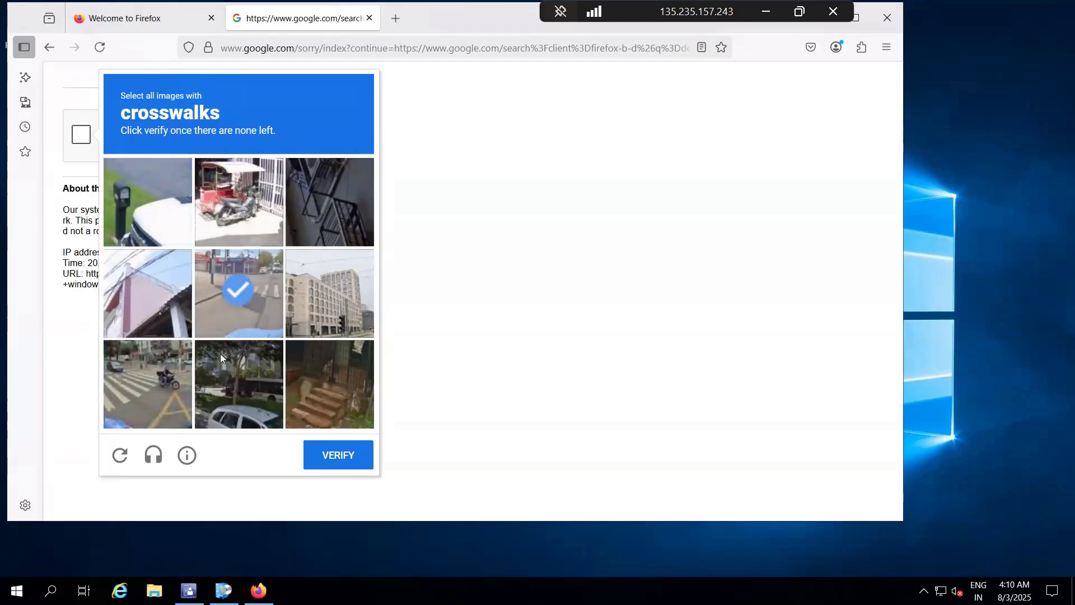
left_click(133, 388)
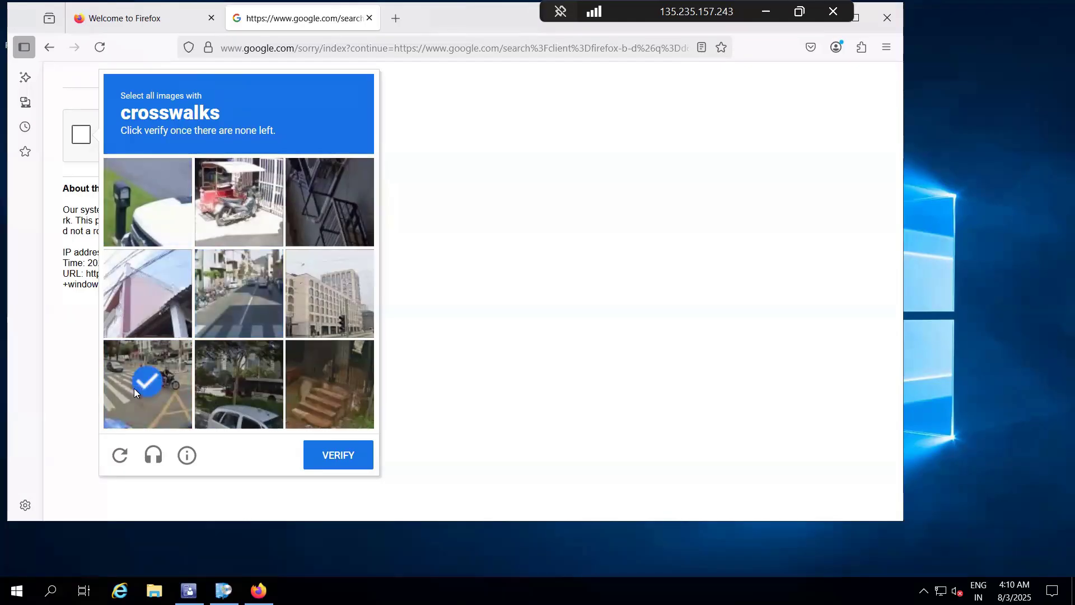
left_click(230, 300)
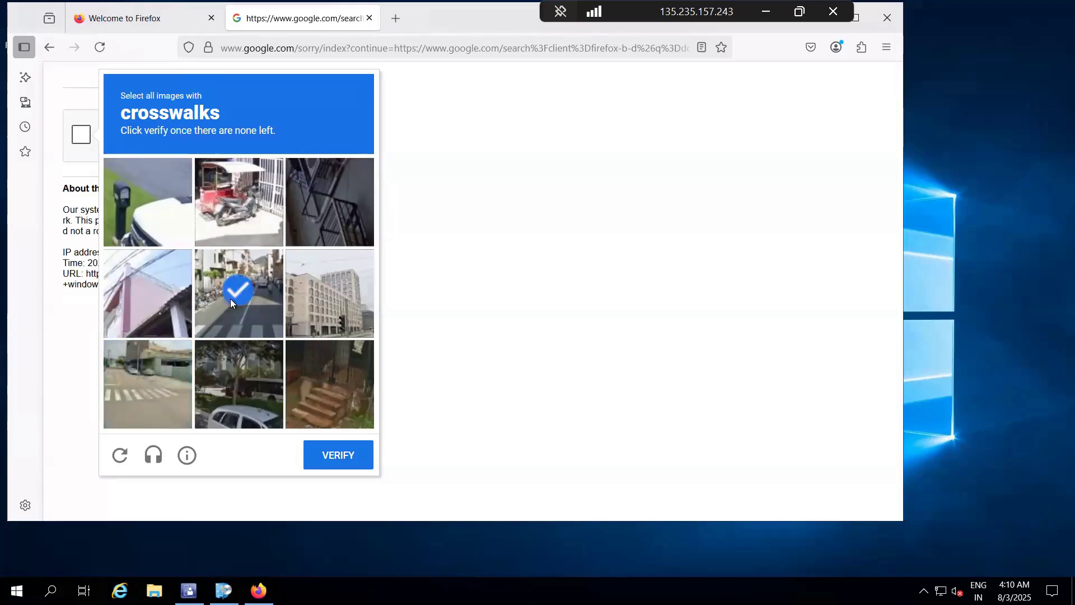
left_click(138, 410)
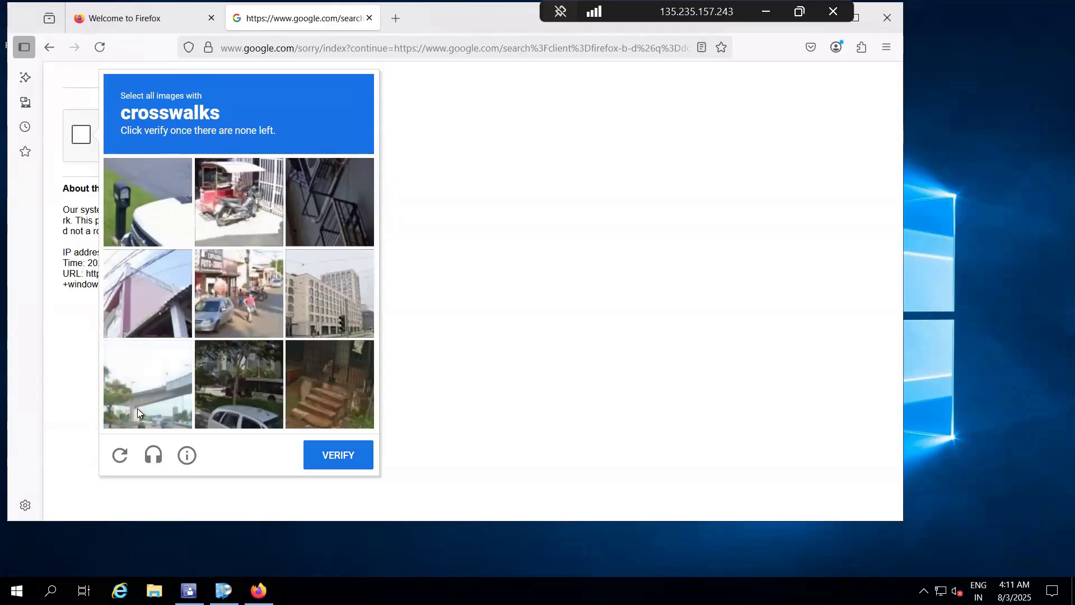
left_click(338, 454)
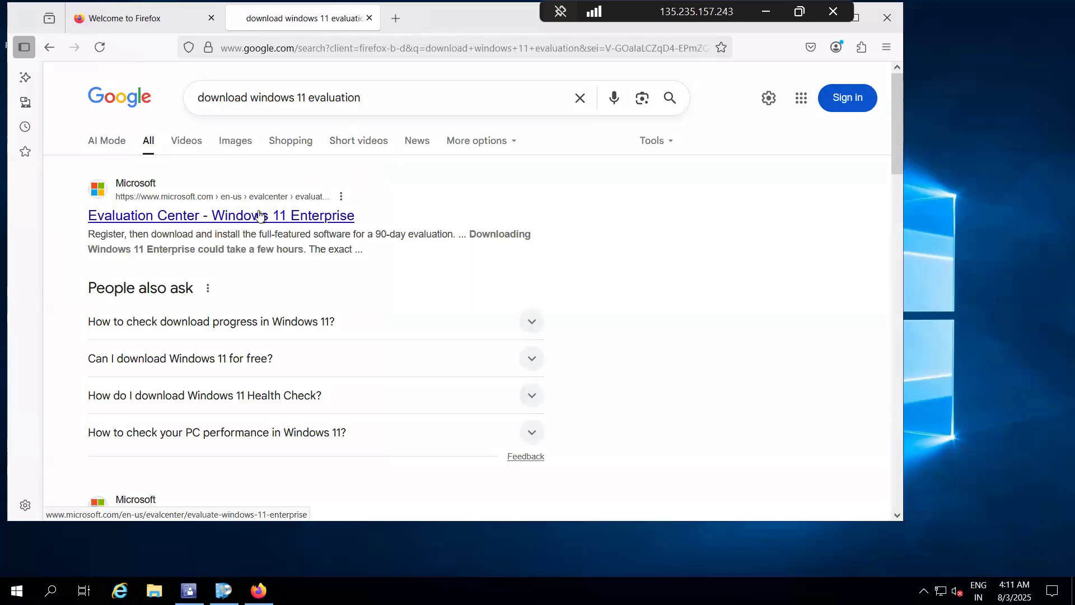
Step: Open the Evaluation Center's Windows 11 Enterprise result, follow its Enterprise ISO download link, and maximize the browser window
left_click(259, 215)
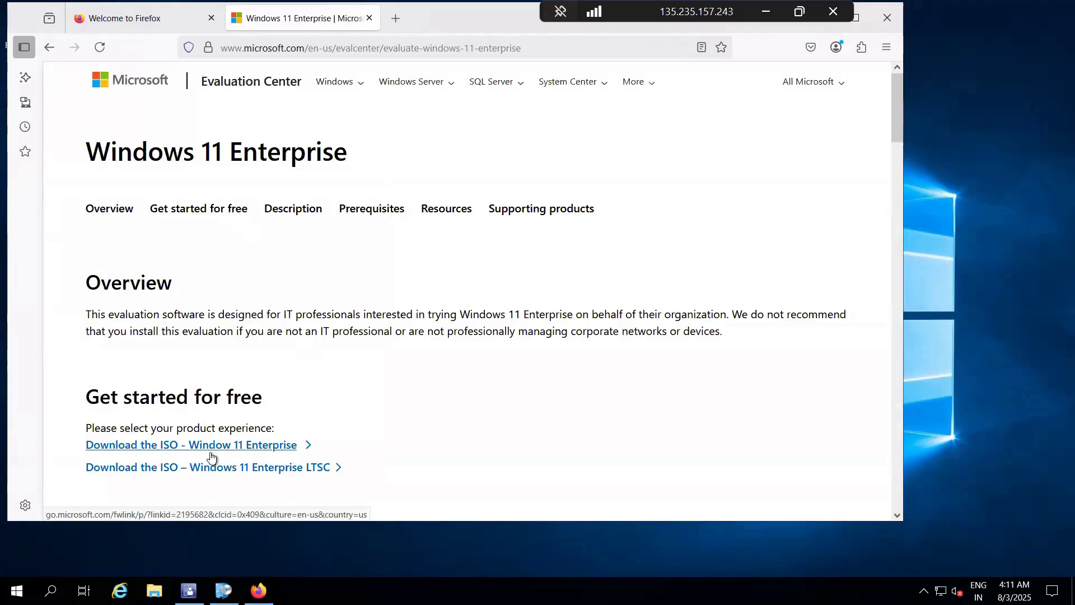
left_click(210, 452)
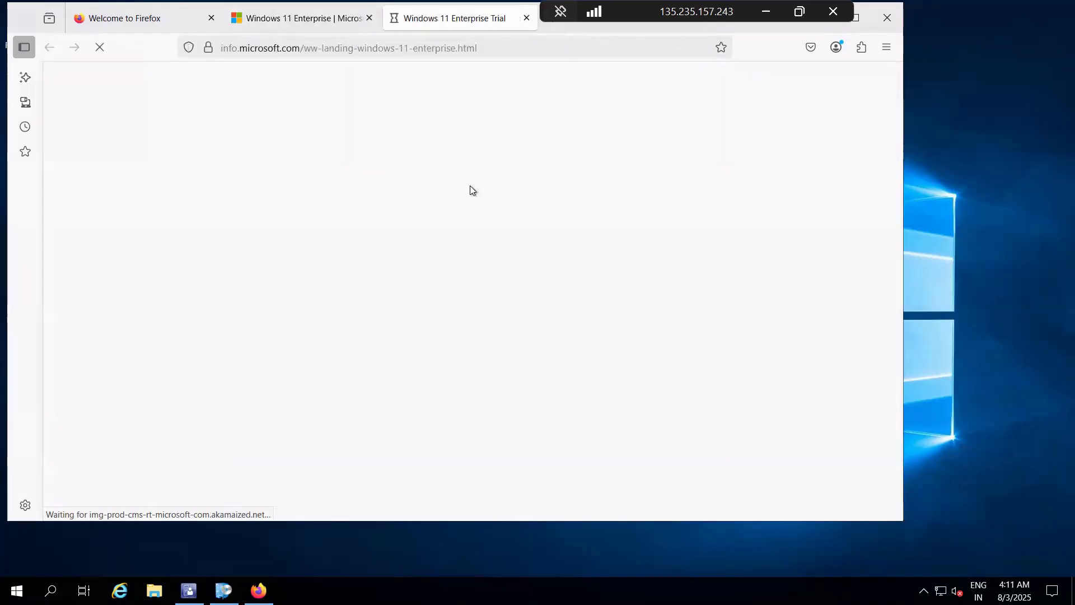
left_click(864, 19)
Step: Fill in the first name, last name and email on the trial registration form, and enter NN as the company name
left_click(691, 307)
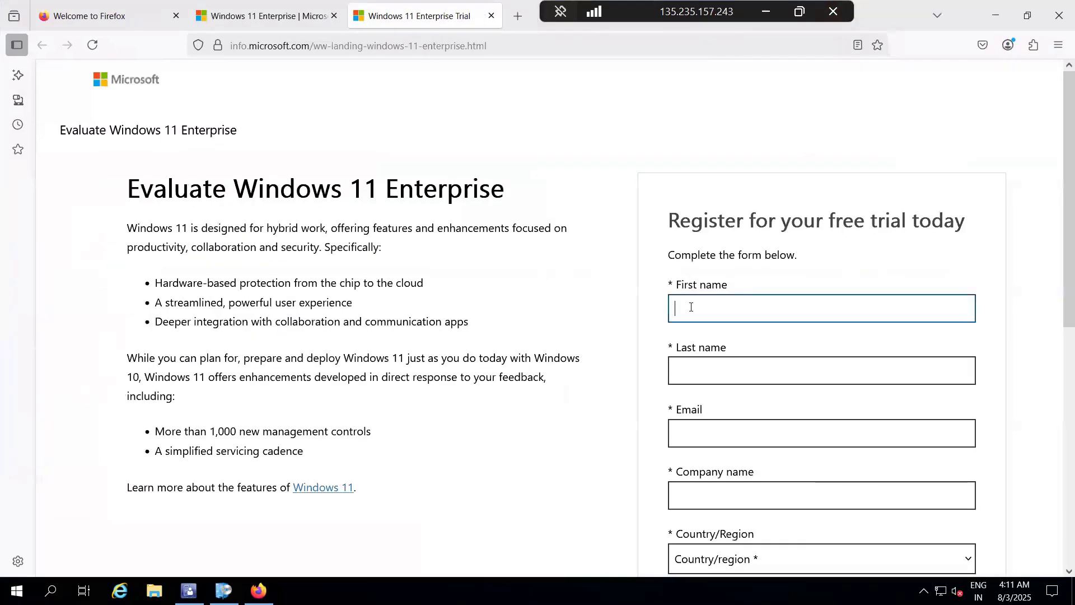
type("sa")
key("Tab")
type("sa")
key("Tab")
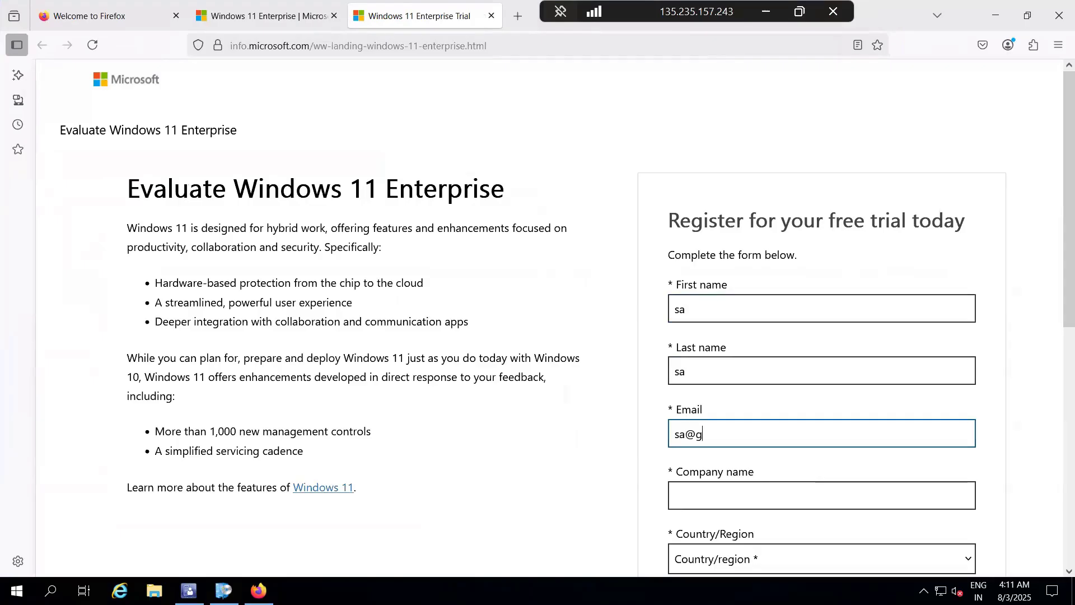
key("Tab")
type("NN")
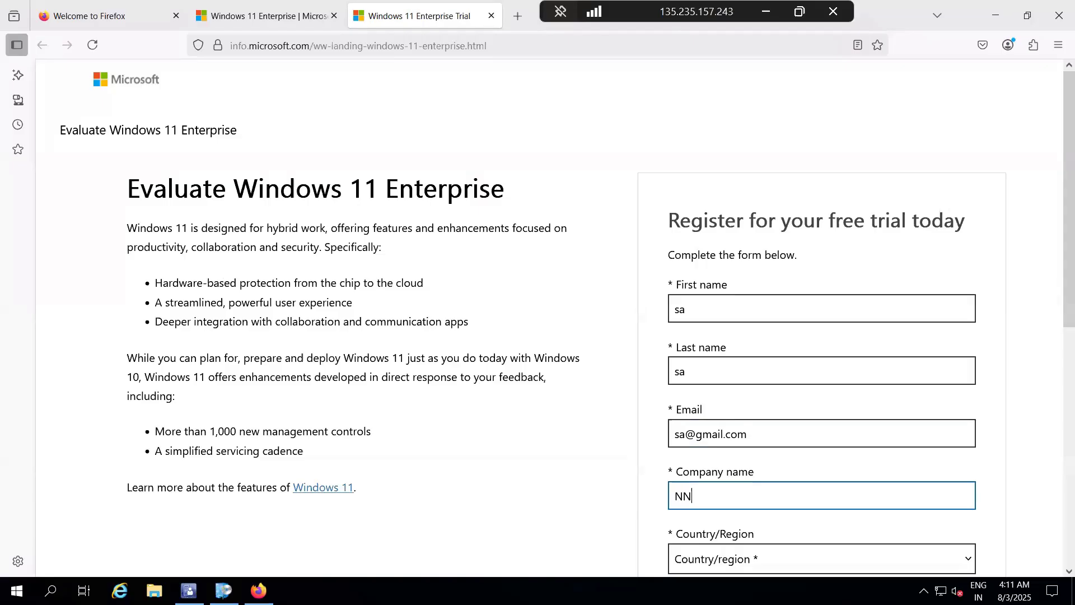
Step: Set the country/region to India, the company size to 10-24 and the job role to OPS
scroll(757, 231, "down", 5)
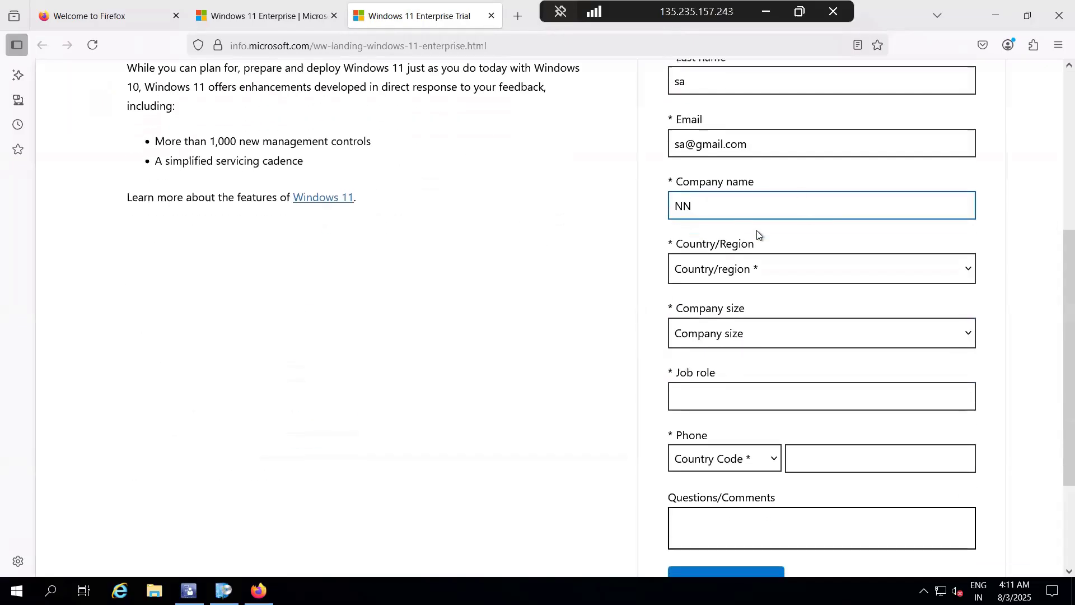
left_click(729, 274)
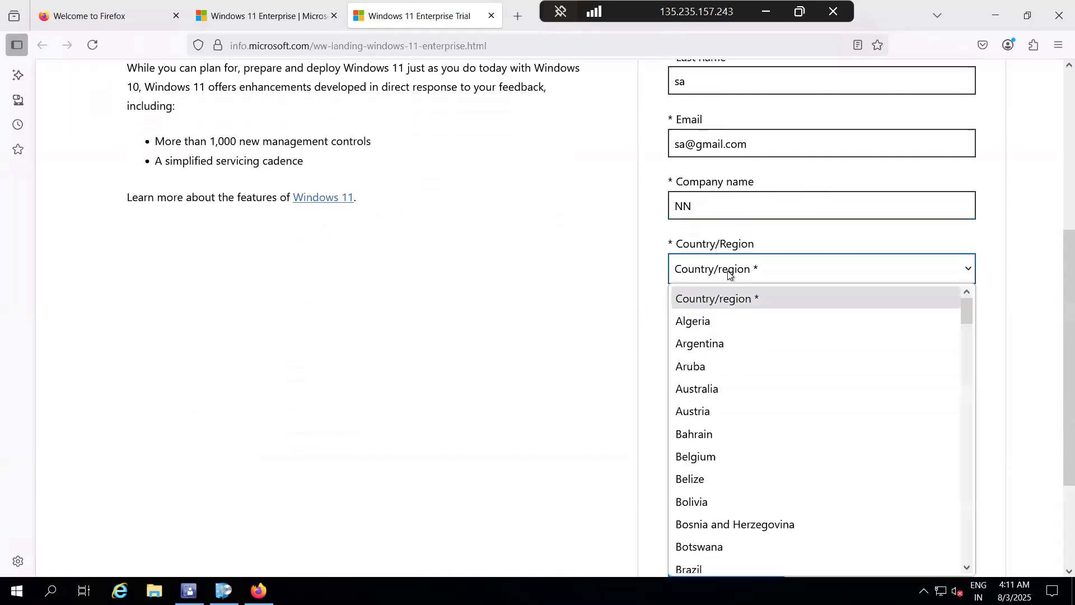
type("india")
key("Return")
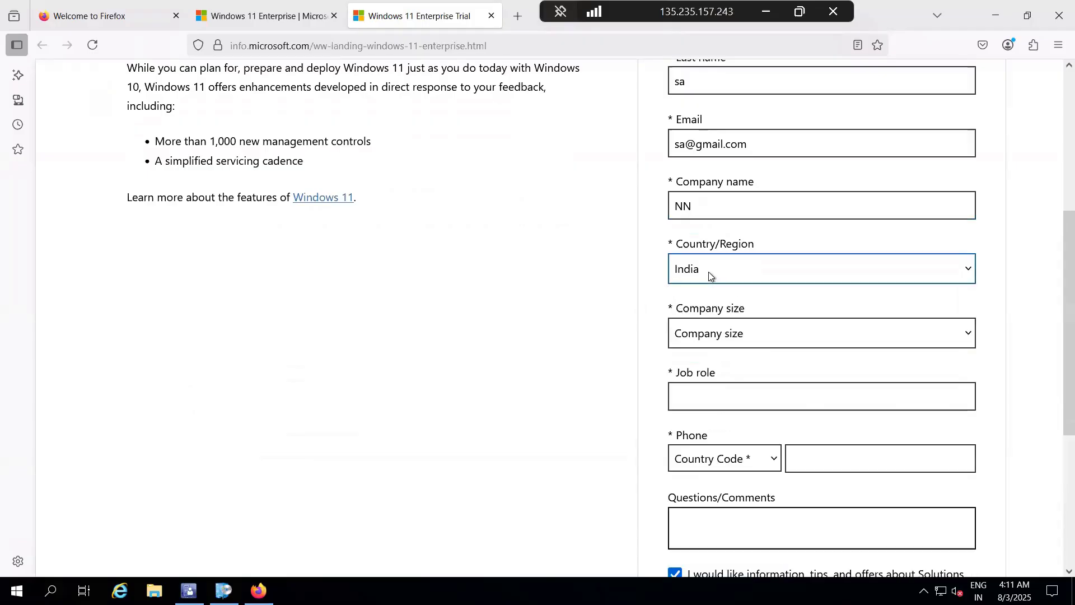
left_click(715, 335)
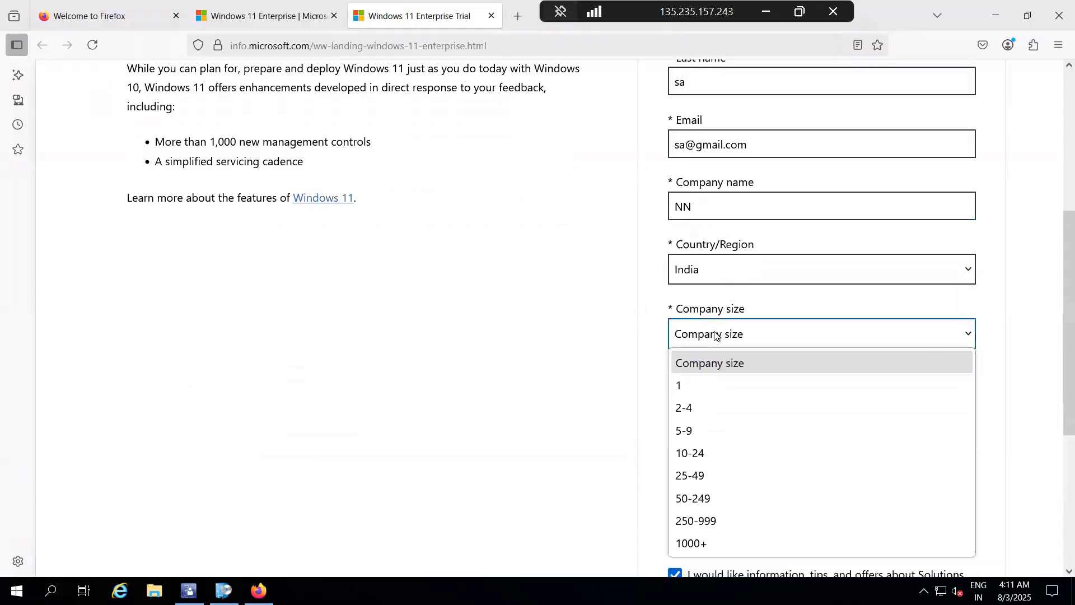
left_click(710, 458)
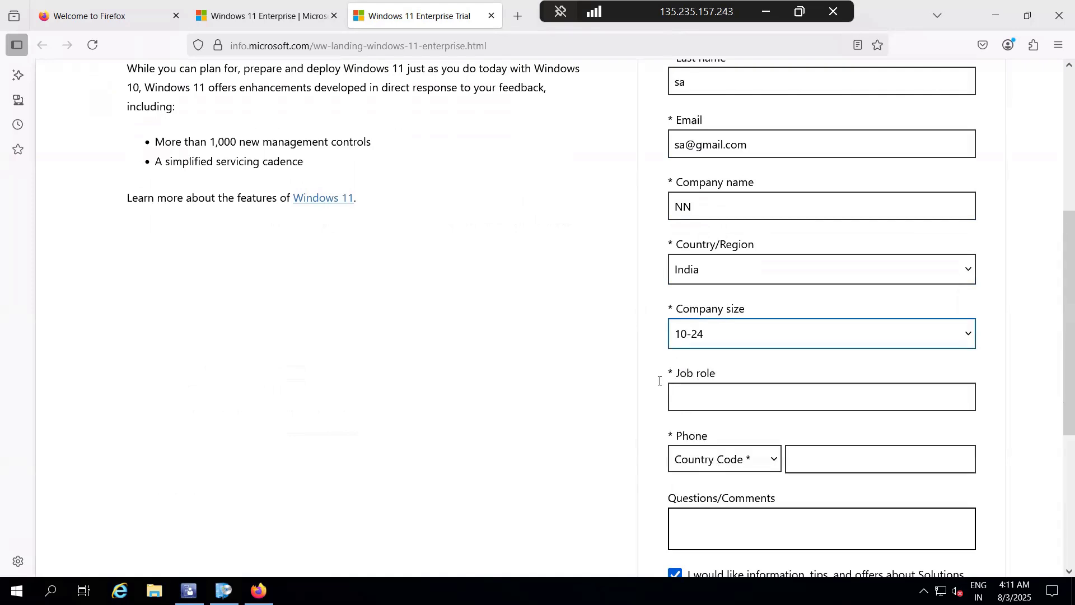
left_click(714, 398)
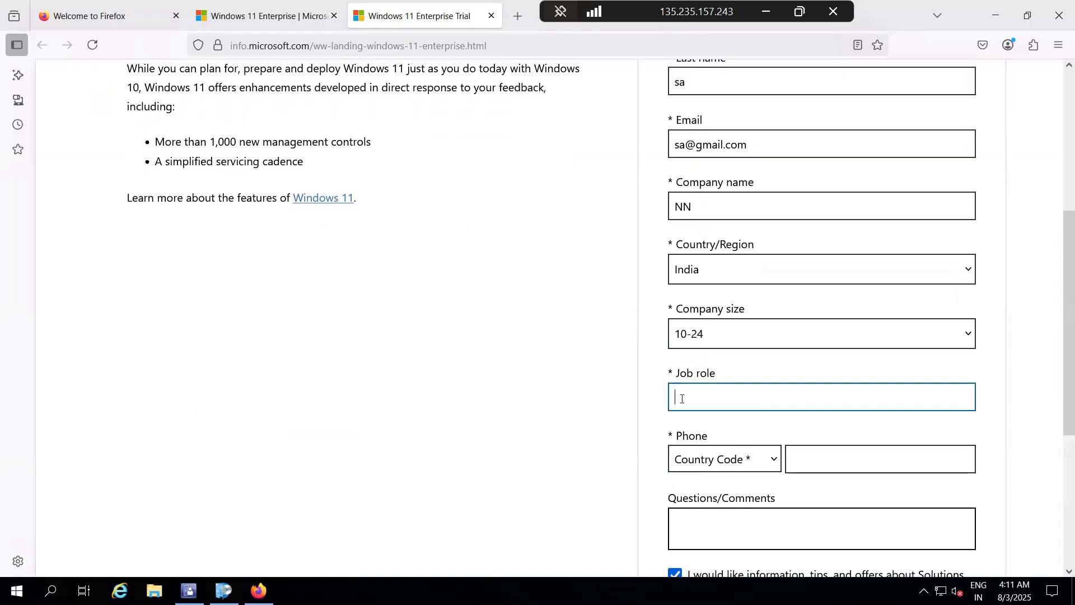
type("OPS")
Step: Choose India (+91) as the phone country code and fill in the phone number
scroll(718, 248, "down", 4)
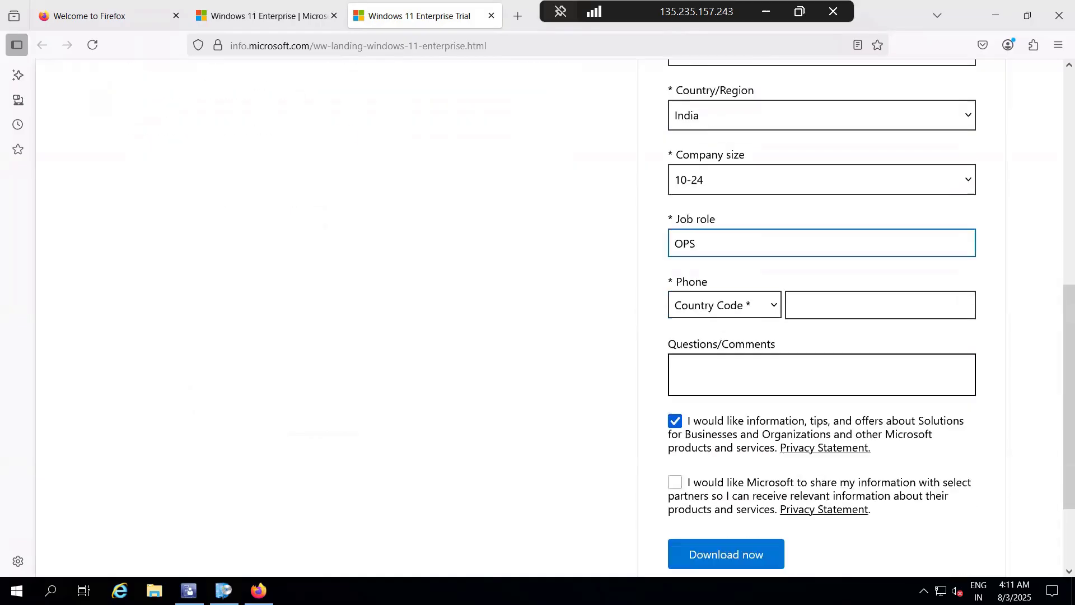
left_click(718, 244)
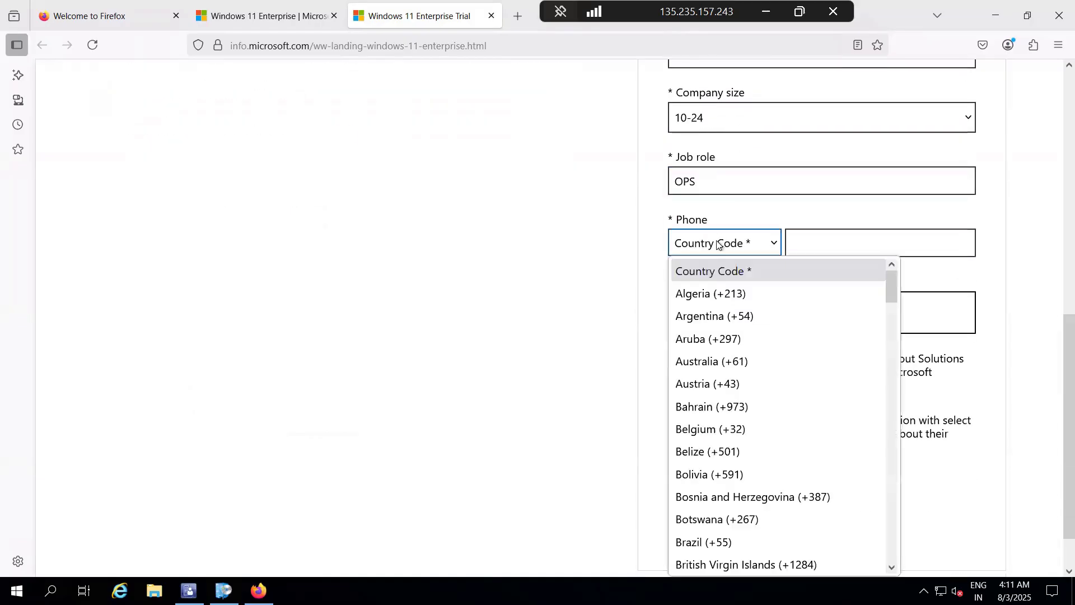
type("india")
key("Return")
left_click(806, 242)
type("12")
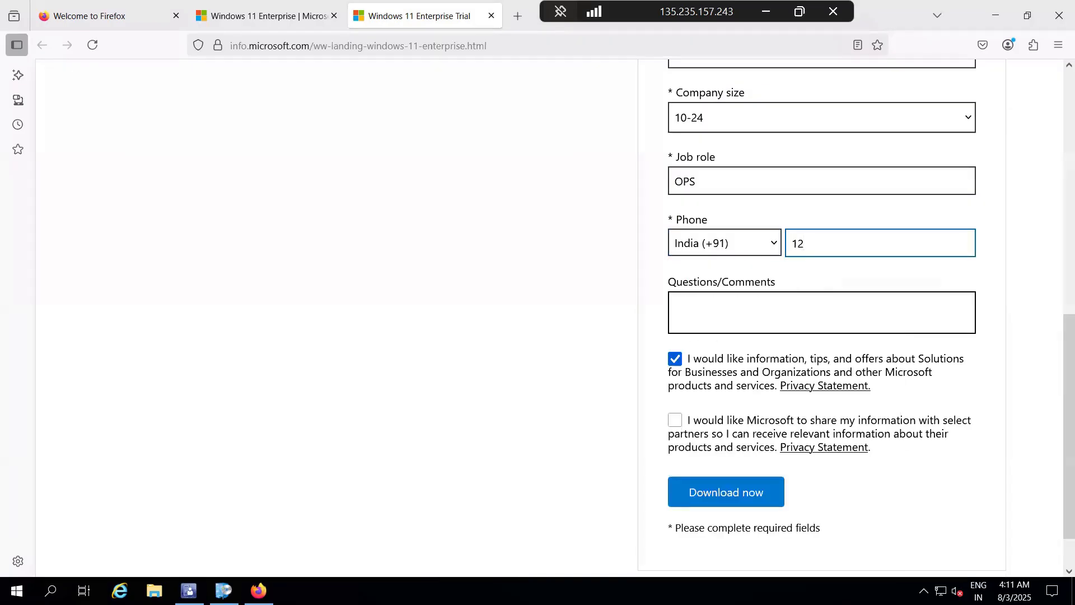
type("34567890")
Step: Submit the registration form and download the 64-bit edition of the English (United States) Windows 11 Enterprise ISO
scroll(727, 429, "down", 2)
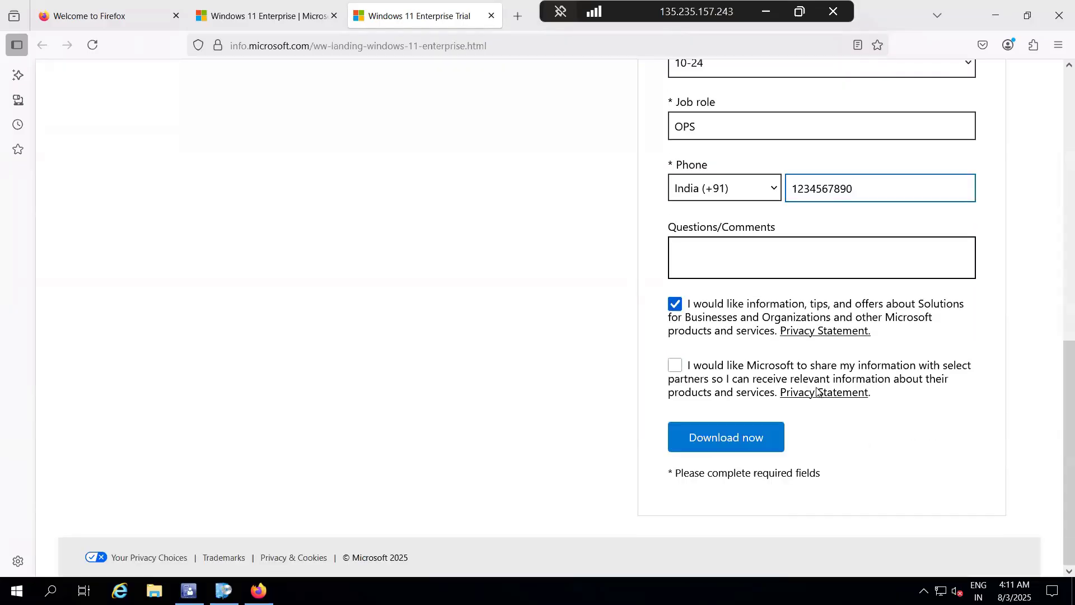
left_click(727, 431)
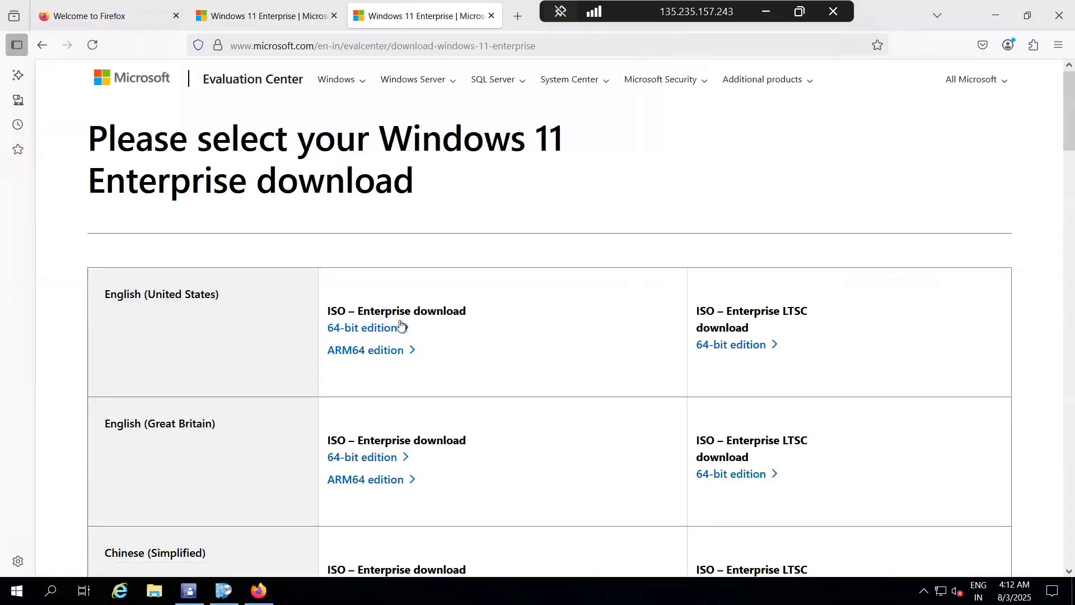
left_click(363, 333)
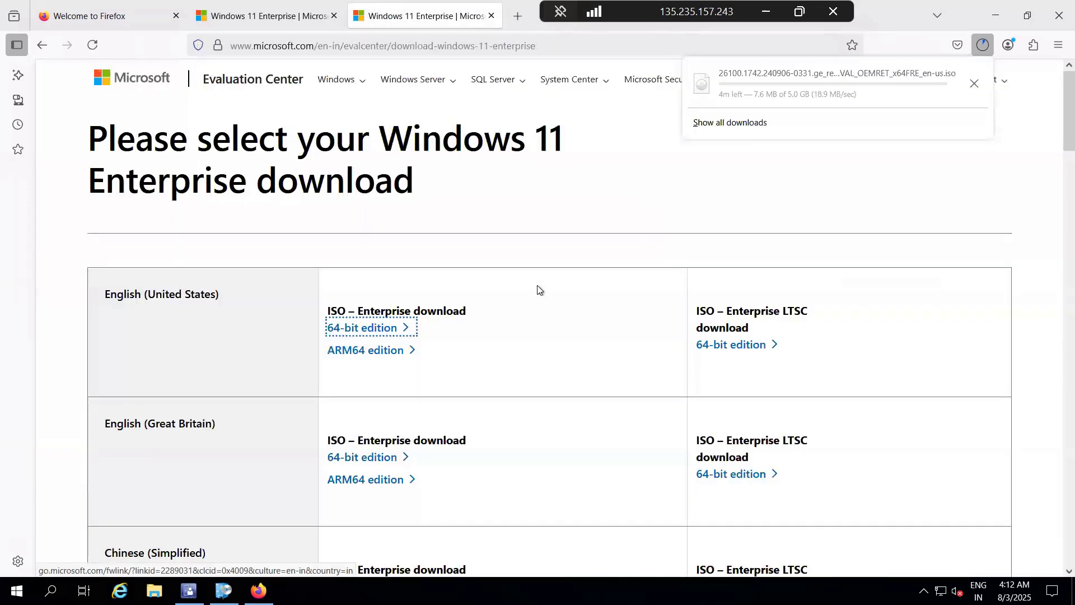
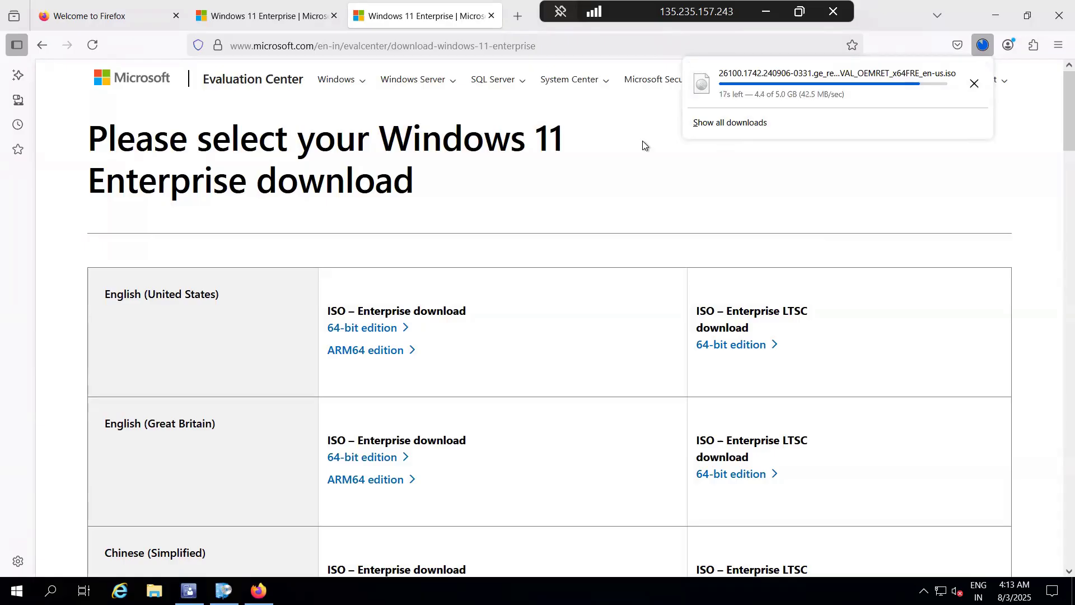
Step: Leave the browser downloading, switch to Configuration Manager and refresh the Configuration Baselines list
left_click(991, 15)
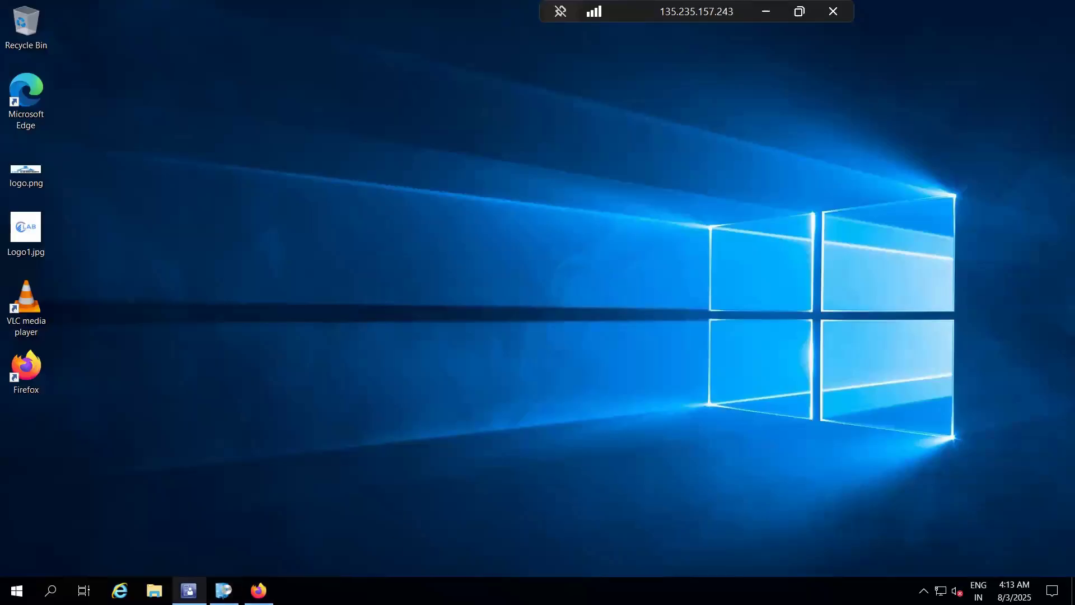
left_click(188, 591)
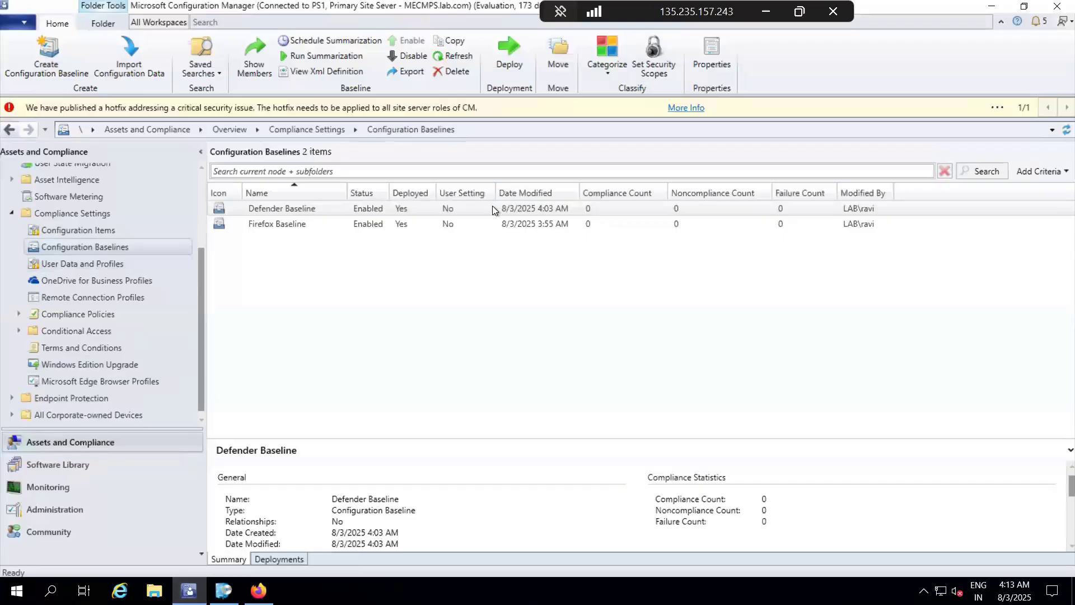
left_click(579, 215)
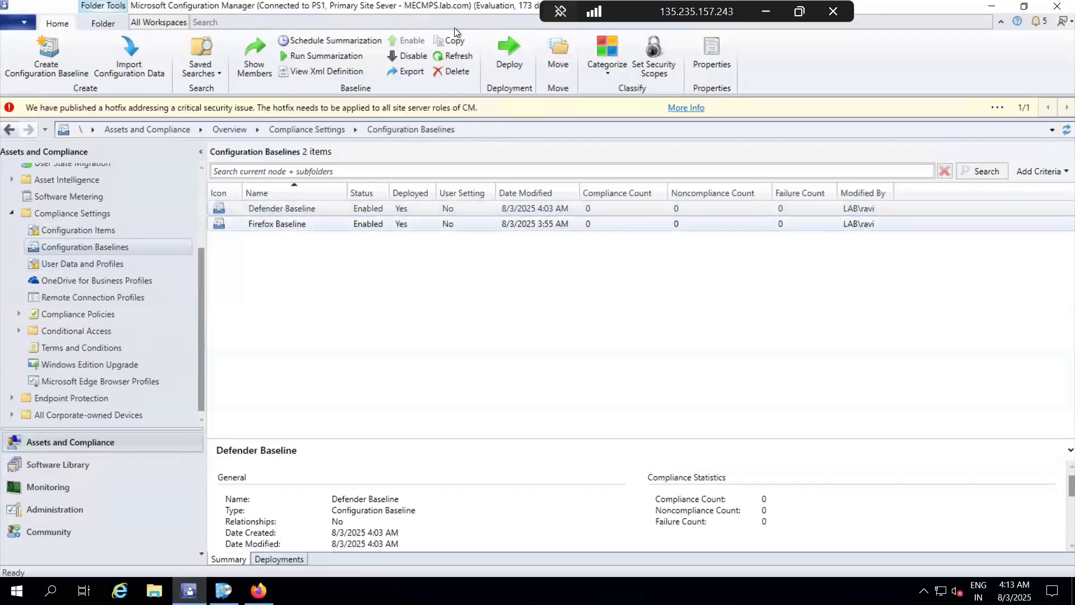
left_click(457, 57)
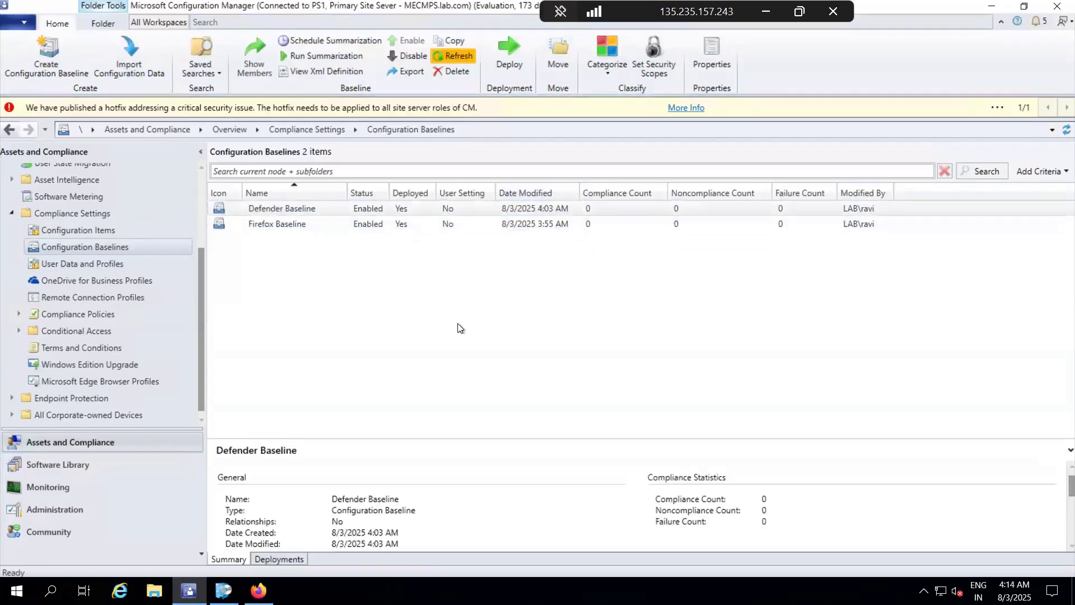
Step: Open Boot Images under Operating Systems in the Software Library and select the arm64 boot image
left_click(61, 460)
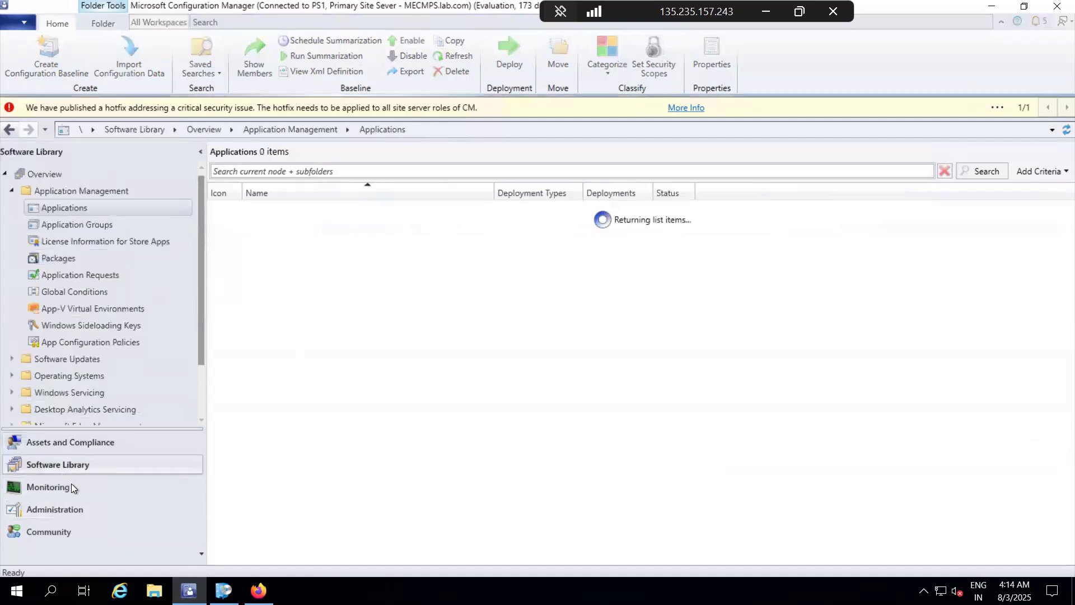
left_click(10, 192)
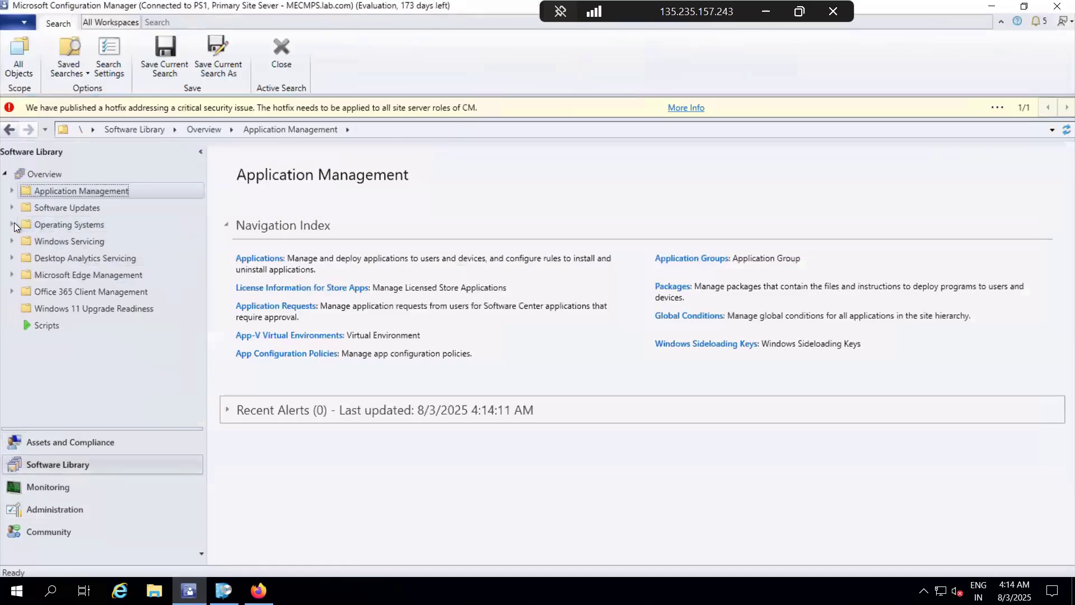
left_click(12, 224)
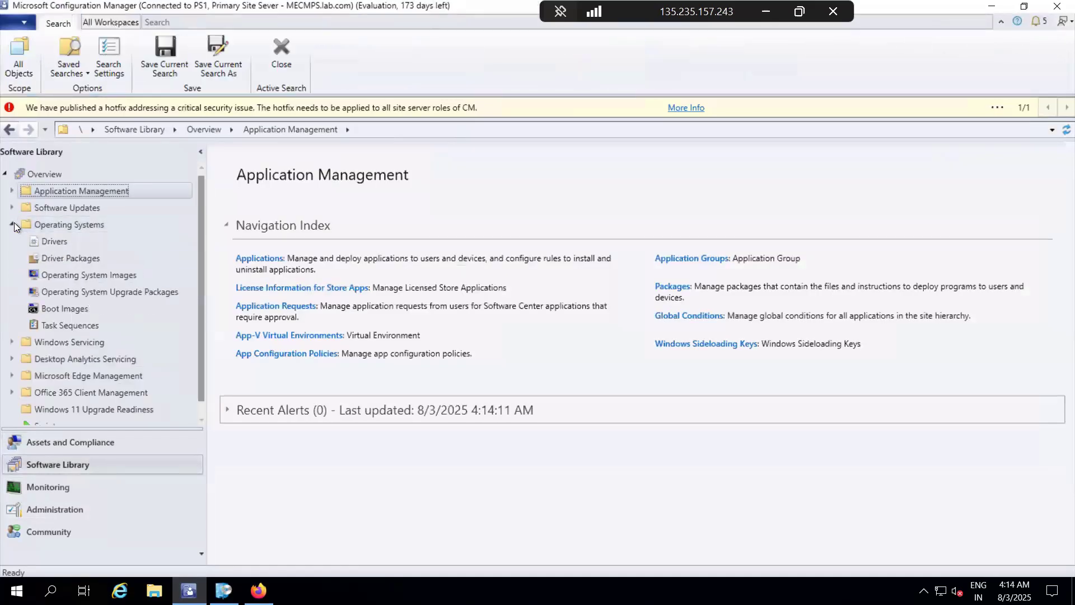
left_click(65, 310)
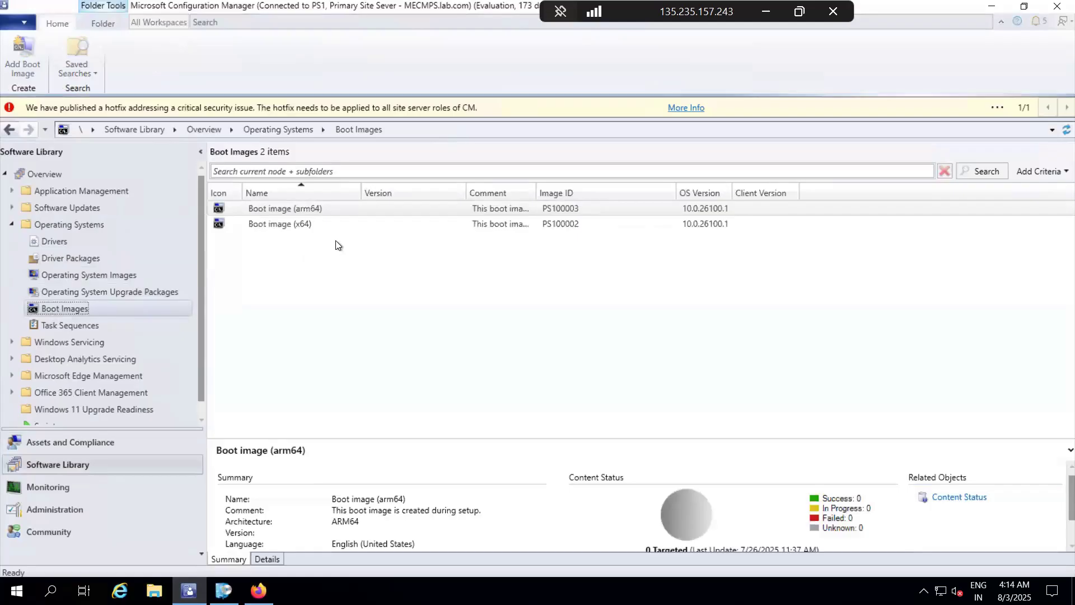
left_click(317, 211)
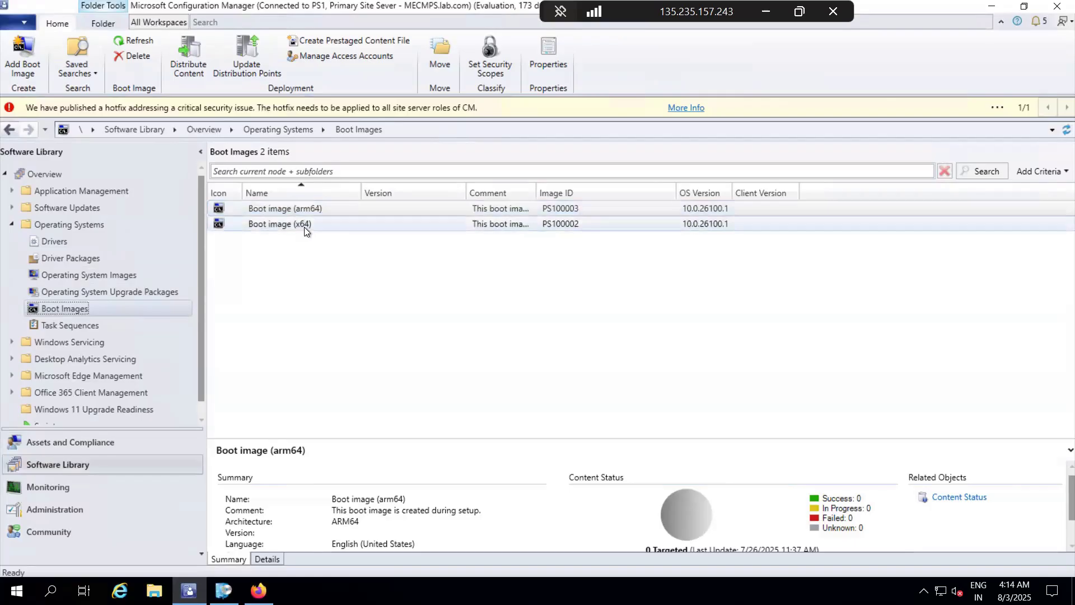
Step: Start distributing the content of Boot image (x64) and add MECMPS.LAB.COM as its distribution point
left_click(304, 227)
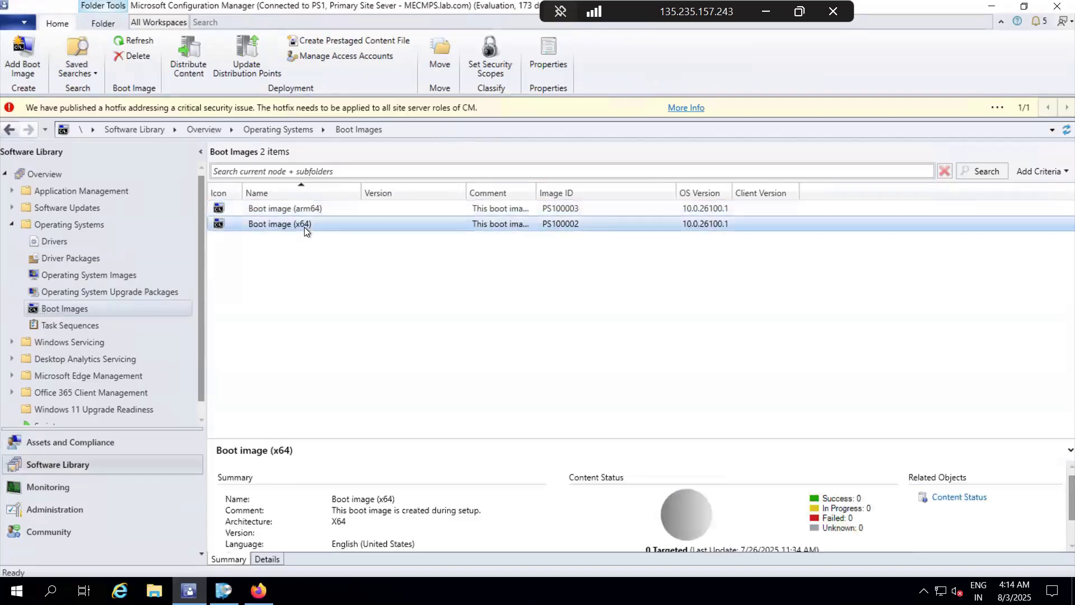
right_click(304, 227)
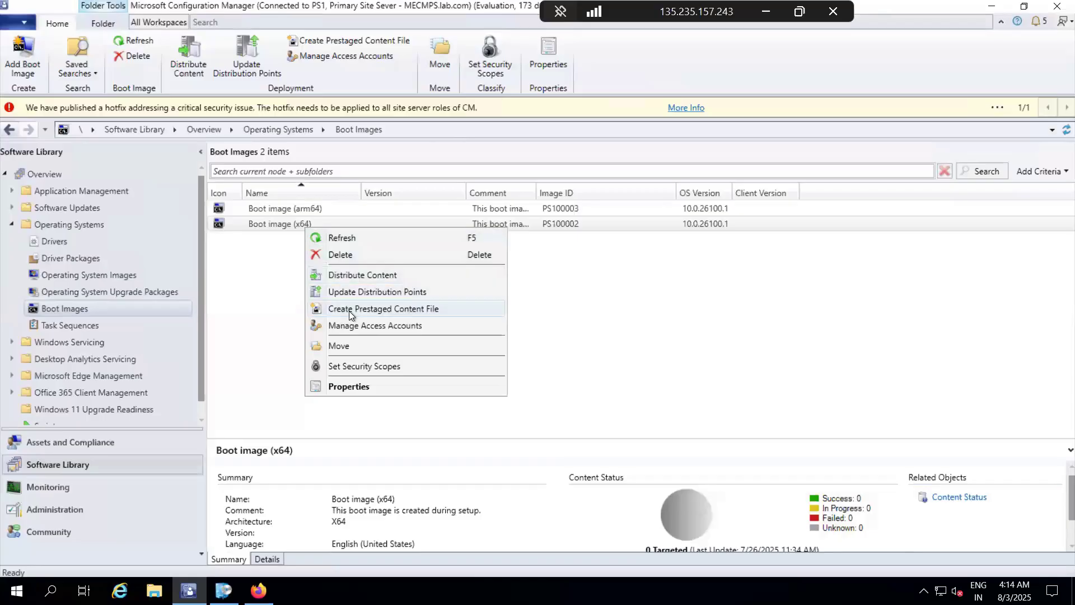
left_click(355, 276)
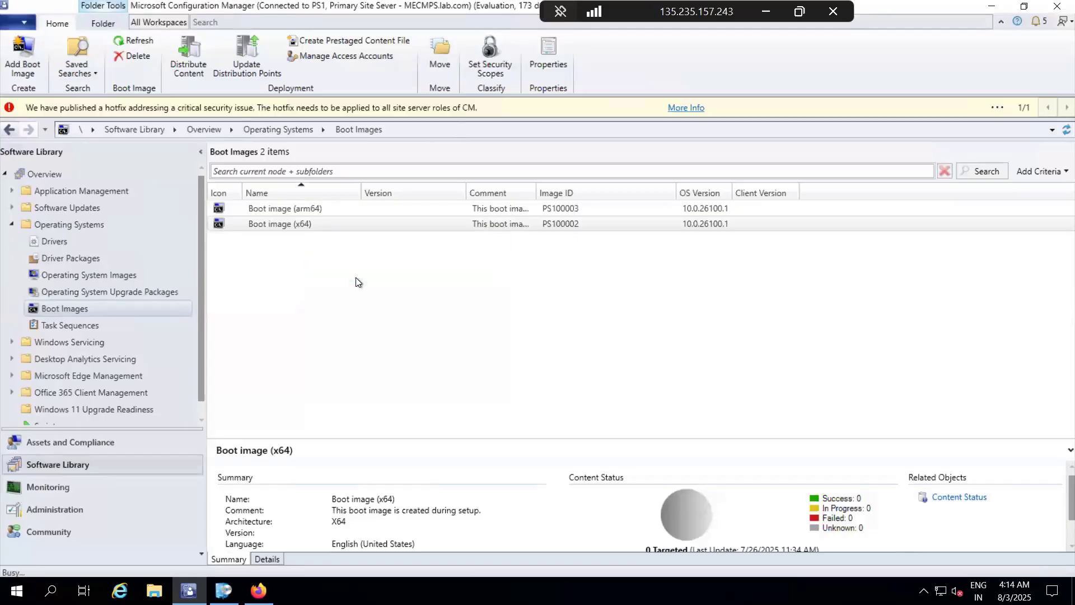
left_click(607, 480)
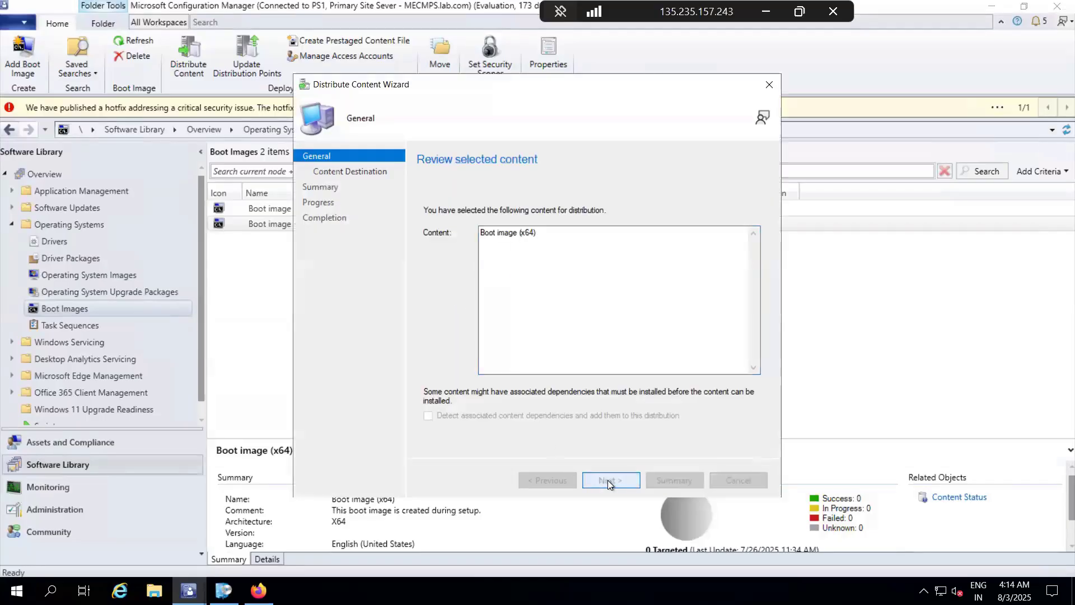
left_click(724, 267)
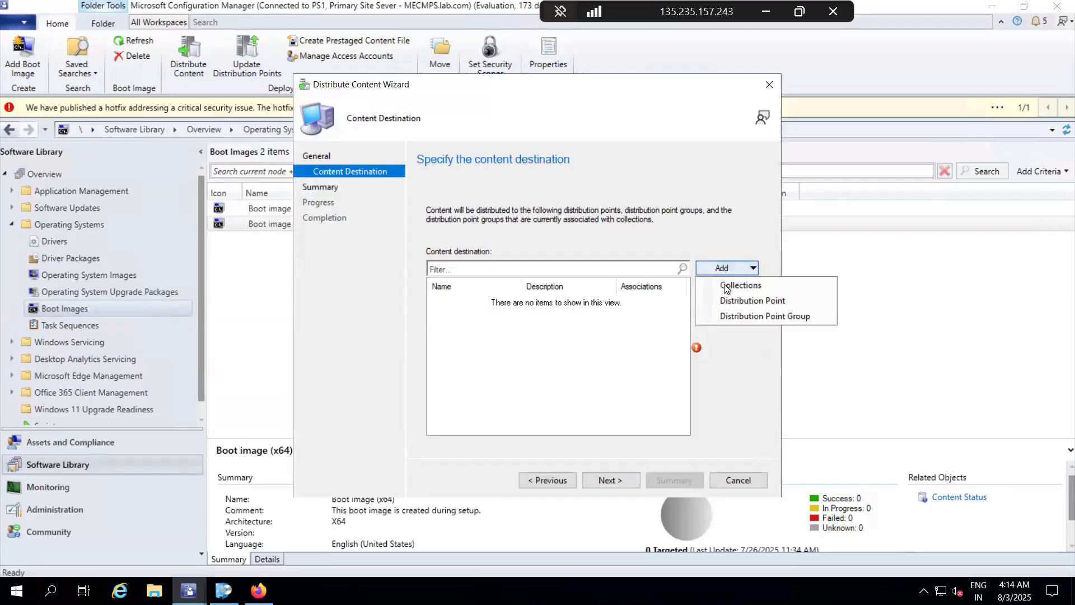
left_click(737, 300)
left_click(351, 236)
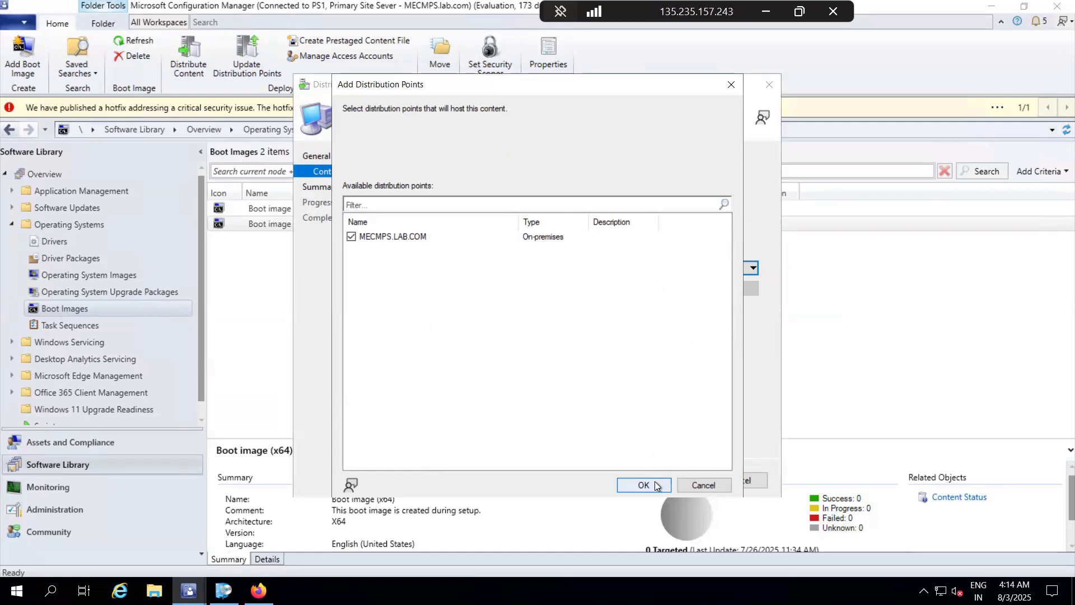
left_click(656, 485)
Step: Complete the content distribution, refresh the boot image list and check the content status of the x64 boot image
left_click(619, 482)
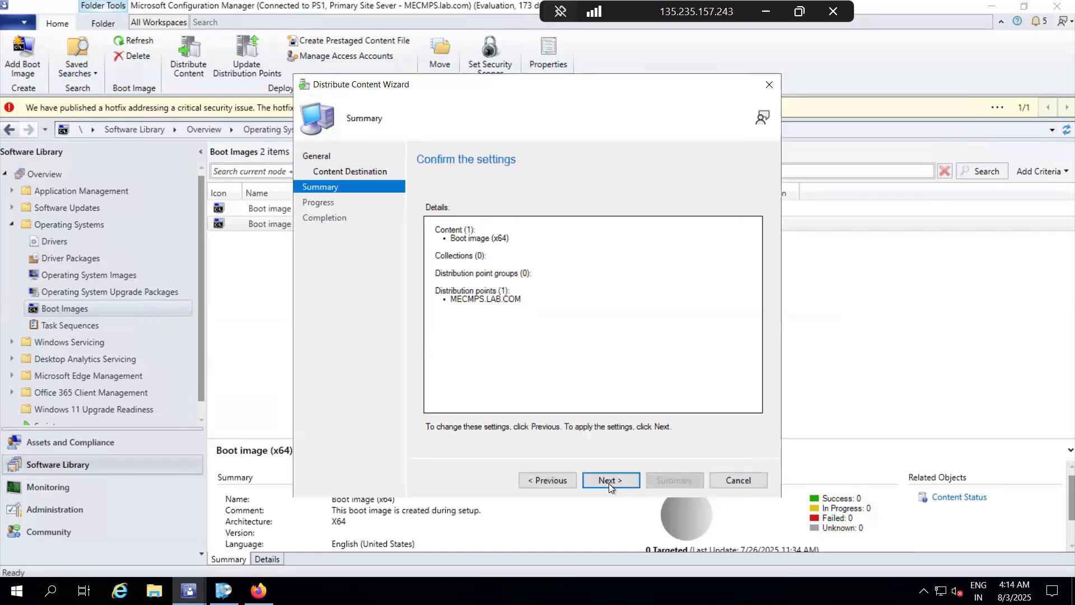
left_click(620, 482)
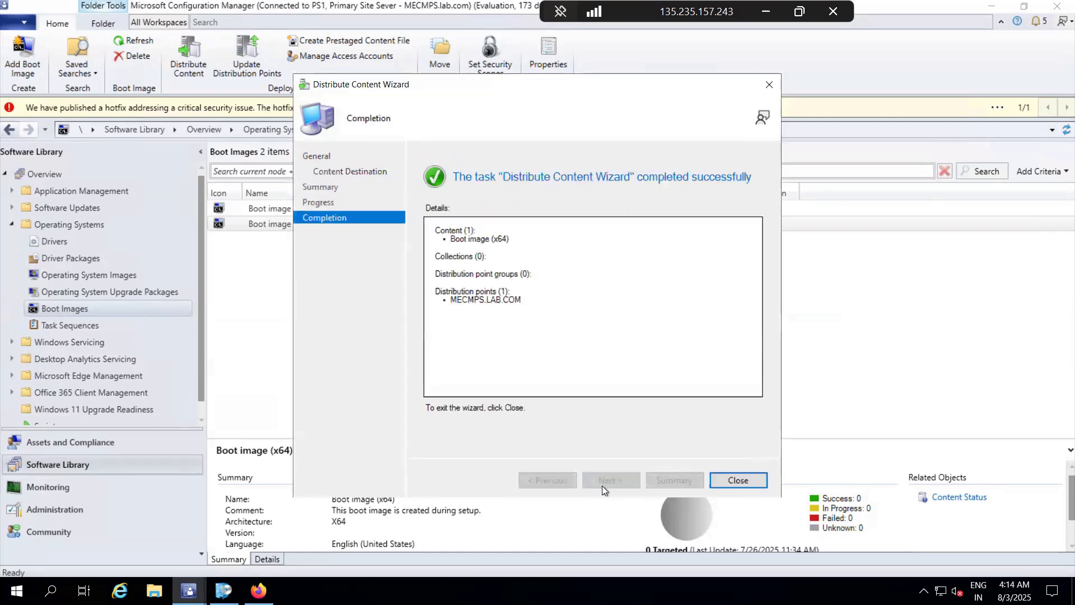
left_click(737, 480)
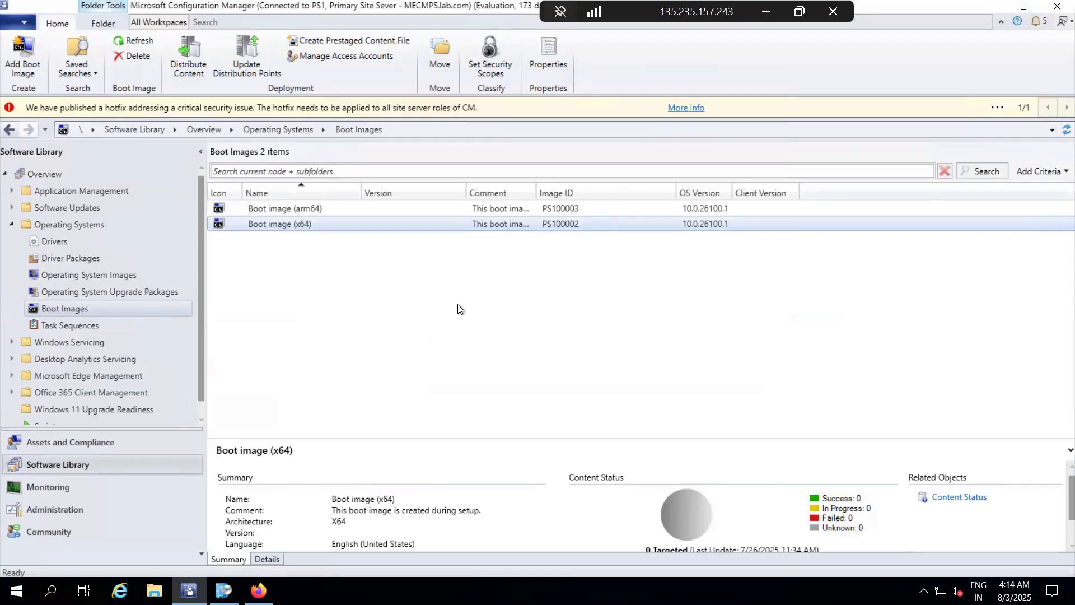
left_click(1056, 132)
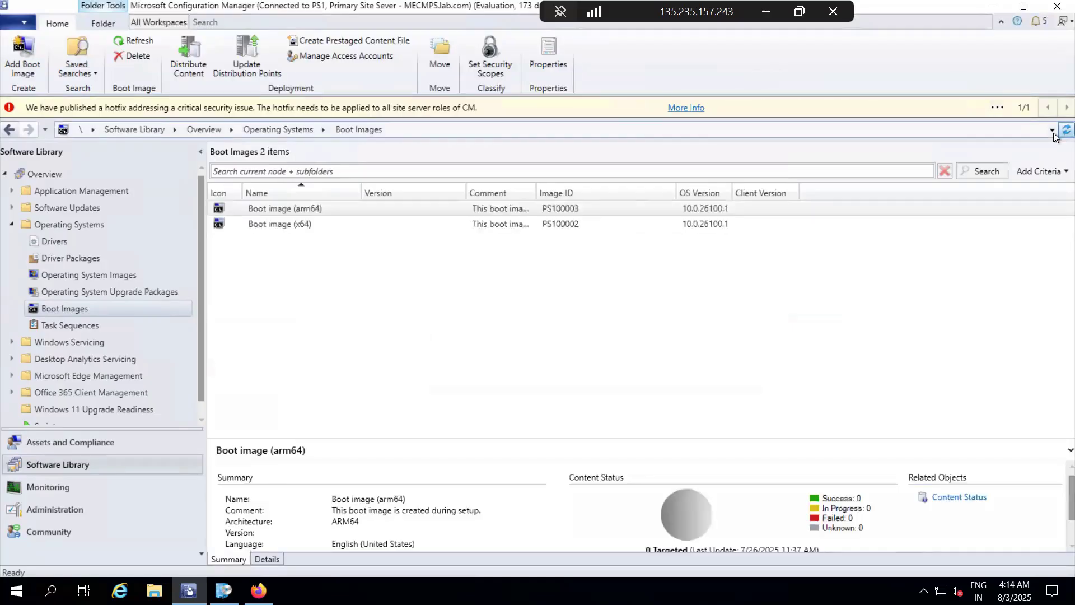
left_click(528, 222)
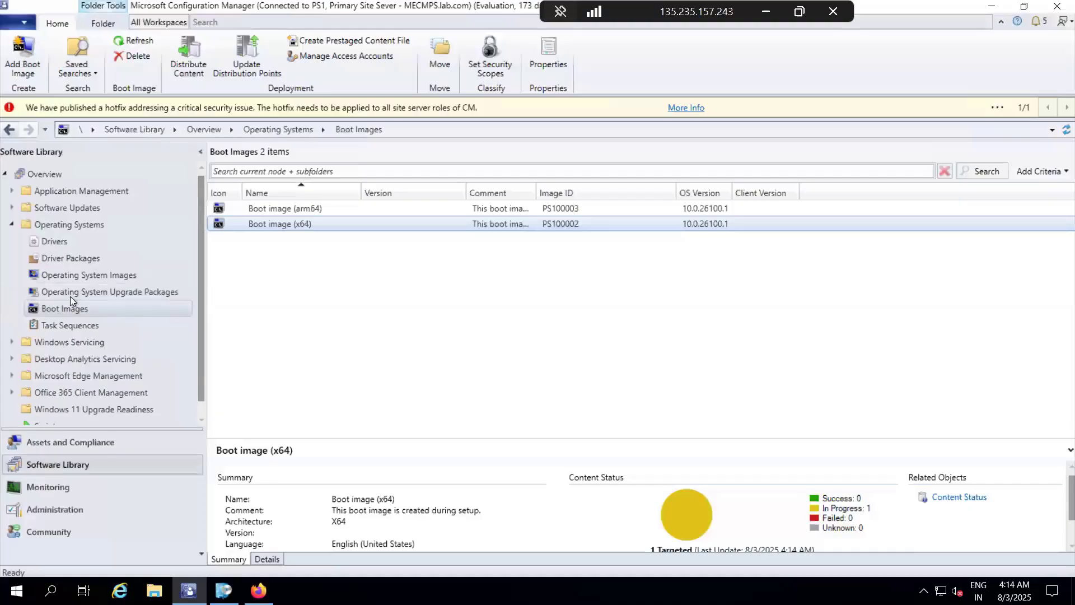
Step: Open Operating System Images, and in File Explorer mount the Windows 11 Enterprise evaluation ISO from the Downloads folder
left_click(75, 279)
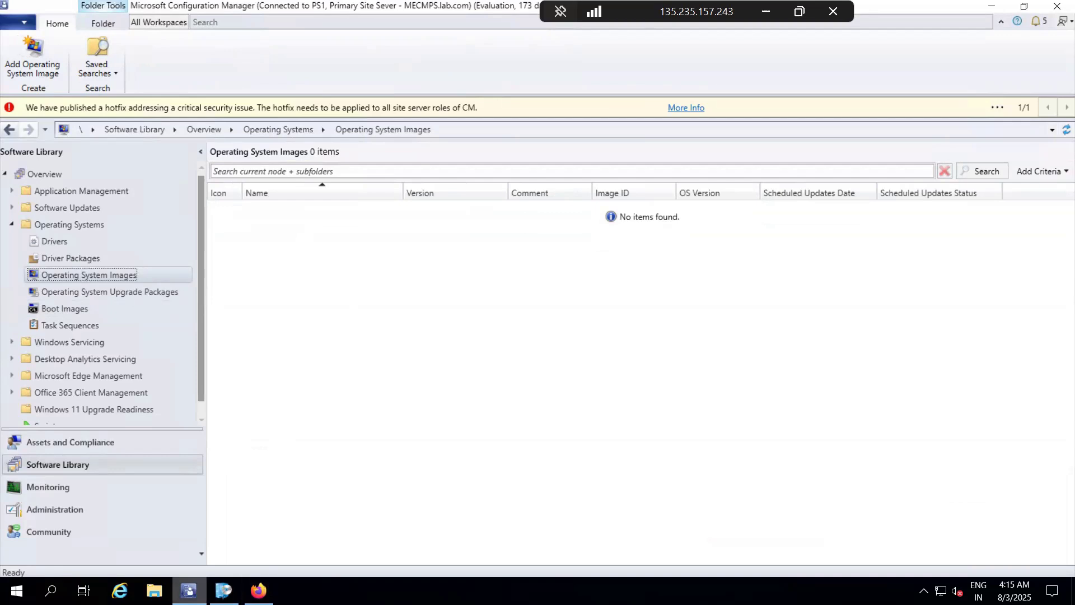
left_click(154, 590)
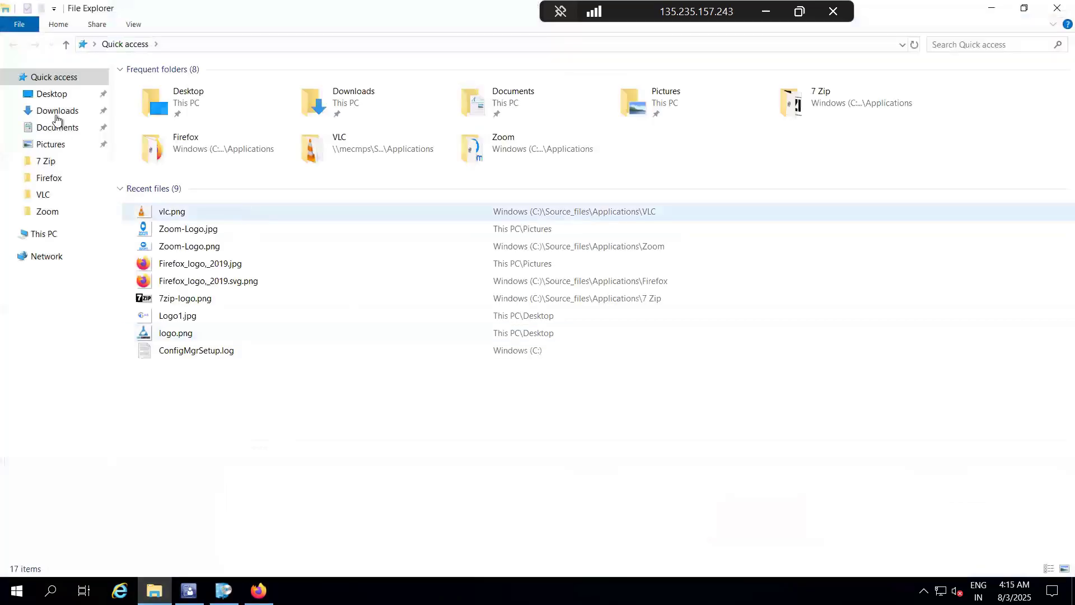
left_click(54, 112)
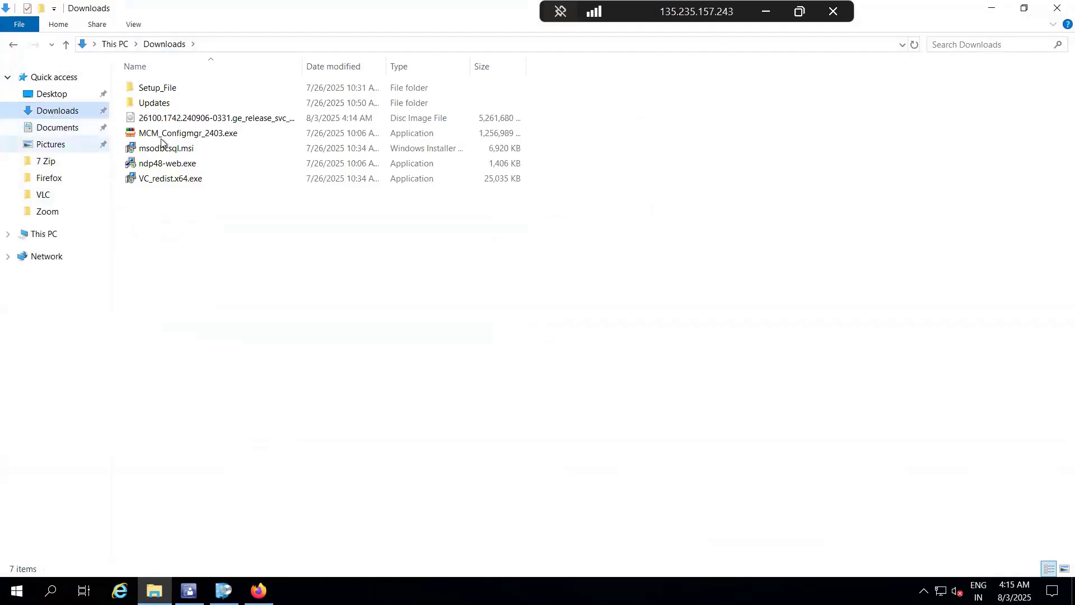
left_click(184, 115)
right_click(184, 115)
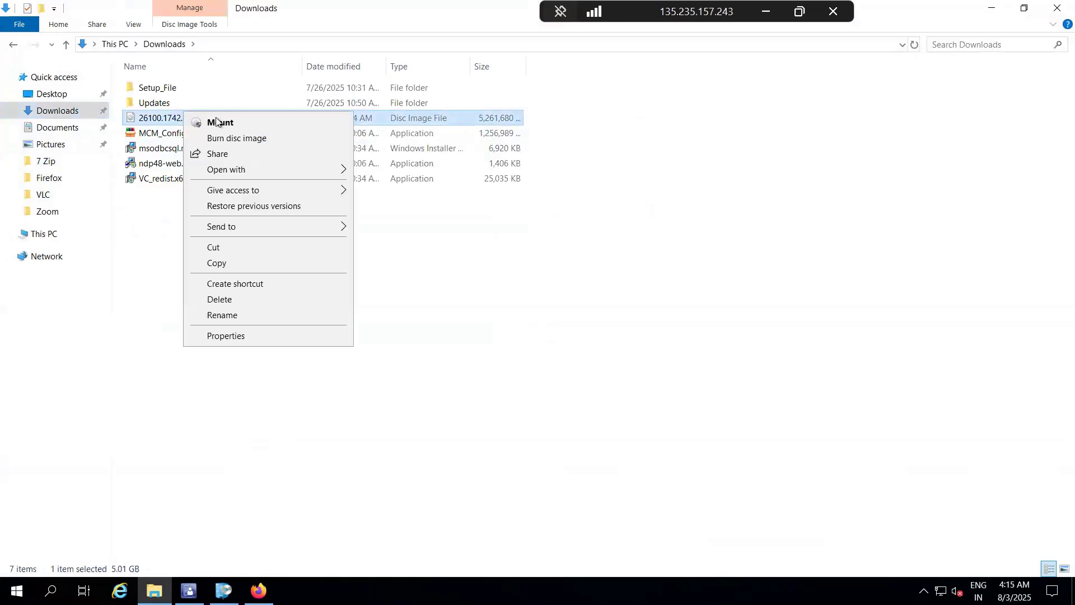
left_click(219, 121)
left_click(571, 314)
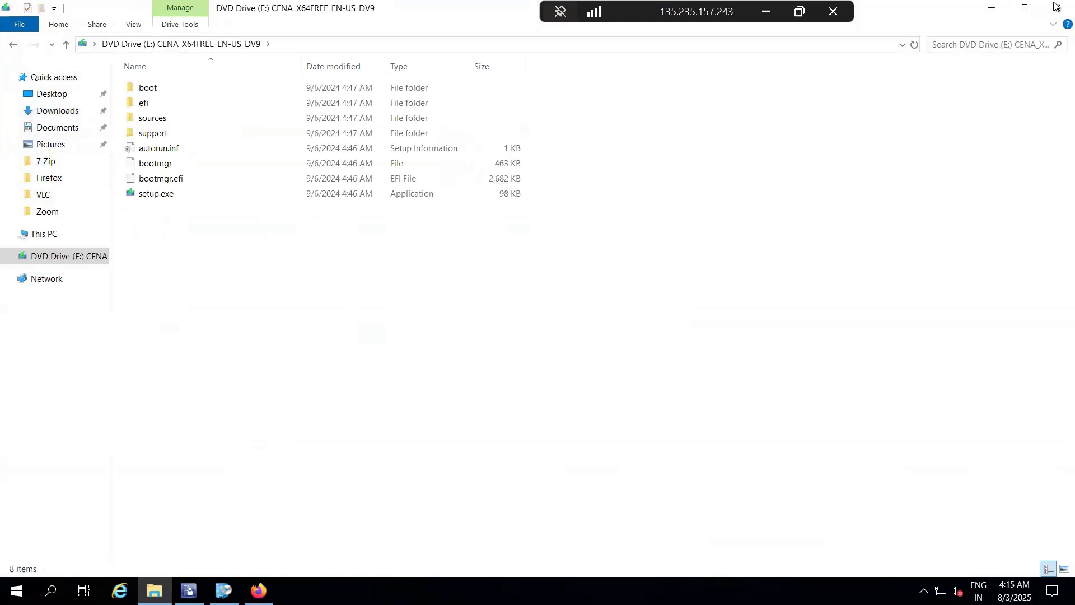
left_click(1055, 8)
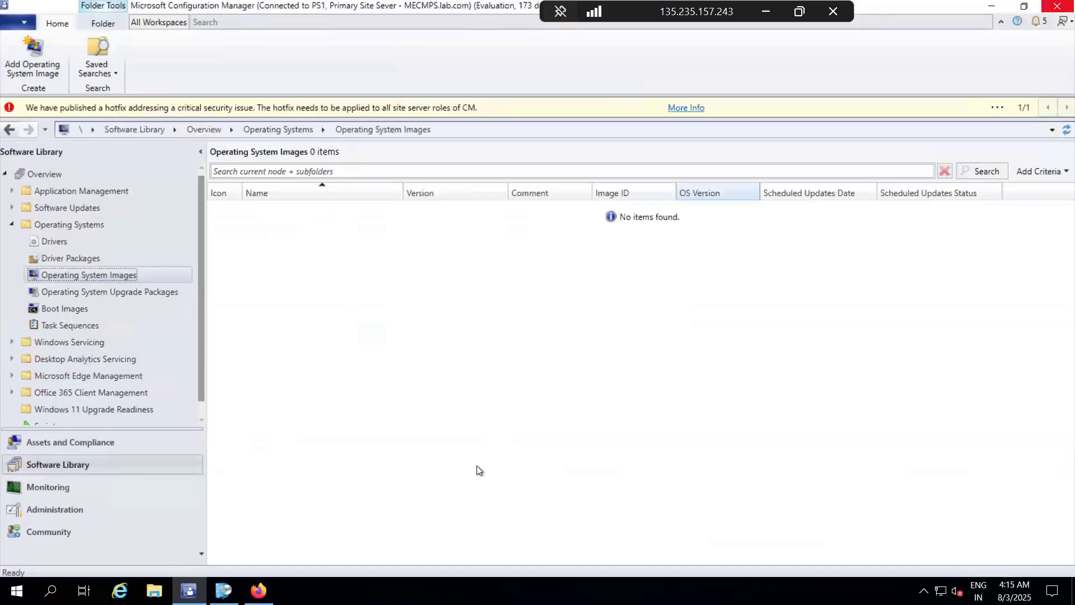
Step: Start adding an operating system image and open the WIM file browser from its data source settings, cancelling the browse
right_click(92, 271)
left_click(149, 281)
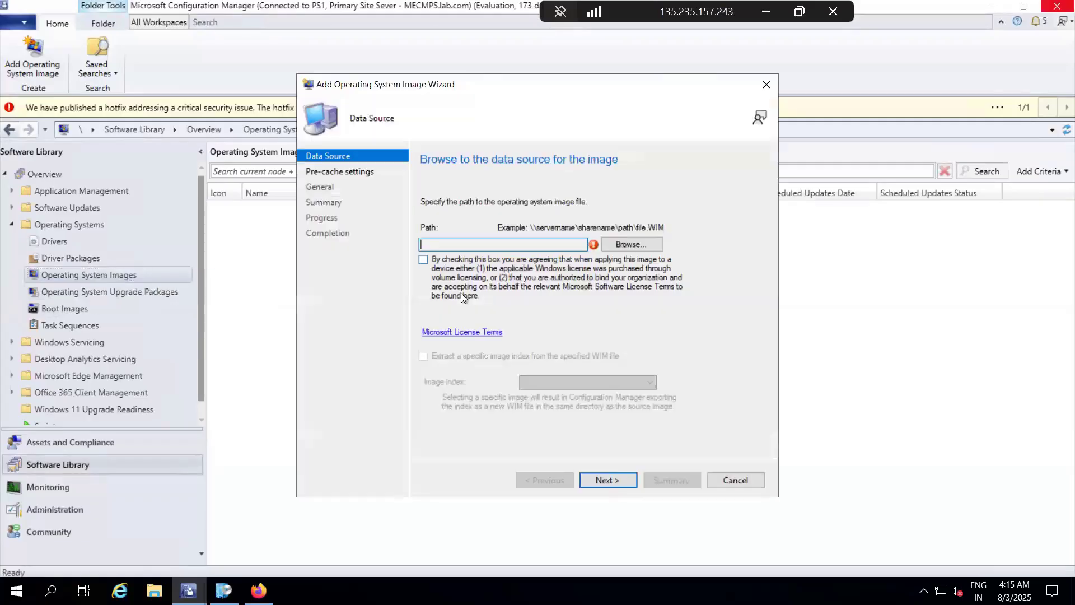
left_click(630, 244)
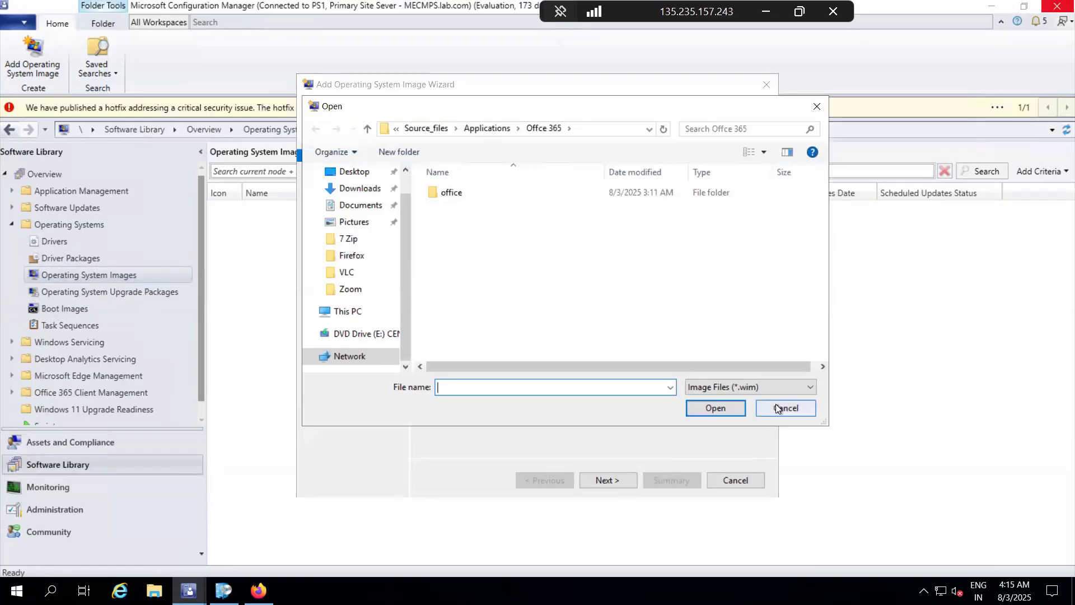
left_click(776, 407)
Step: Open the Windows 11 ISO from File Explorer's recent files and select install.wim in its sources folder
left_click(154, 591)
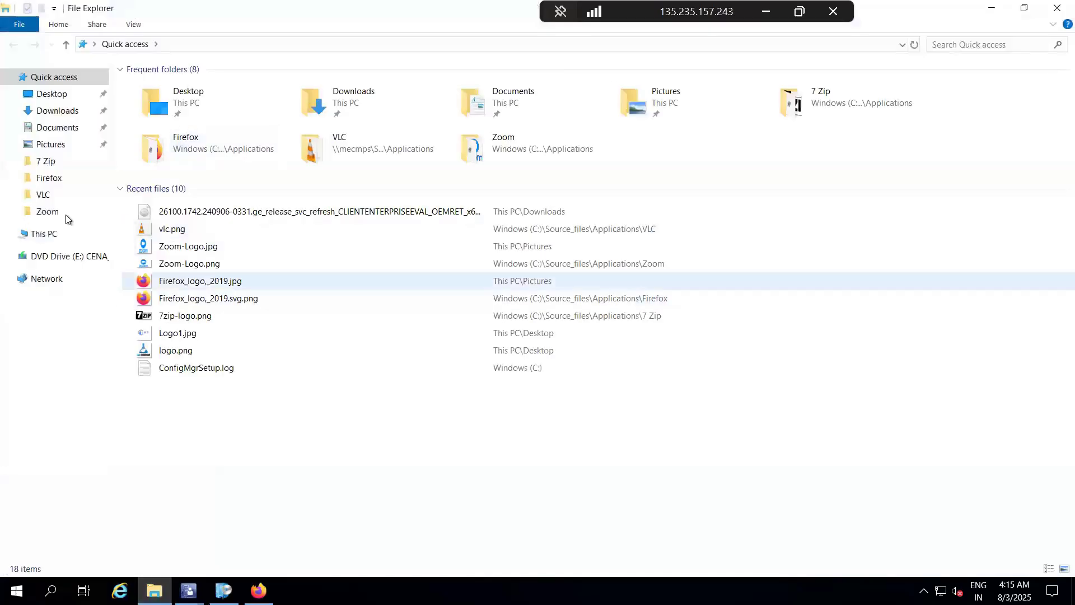
left_click(183, 215)
right_click(183, 214)
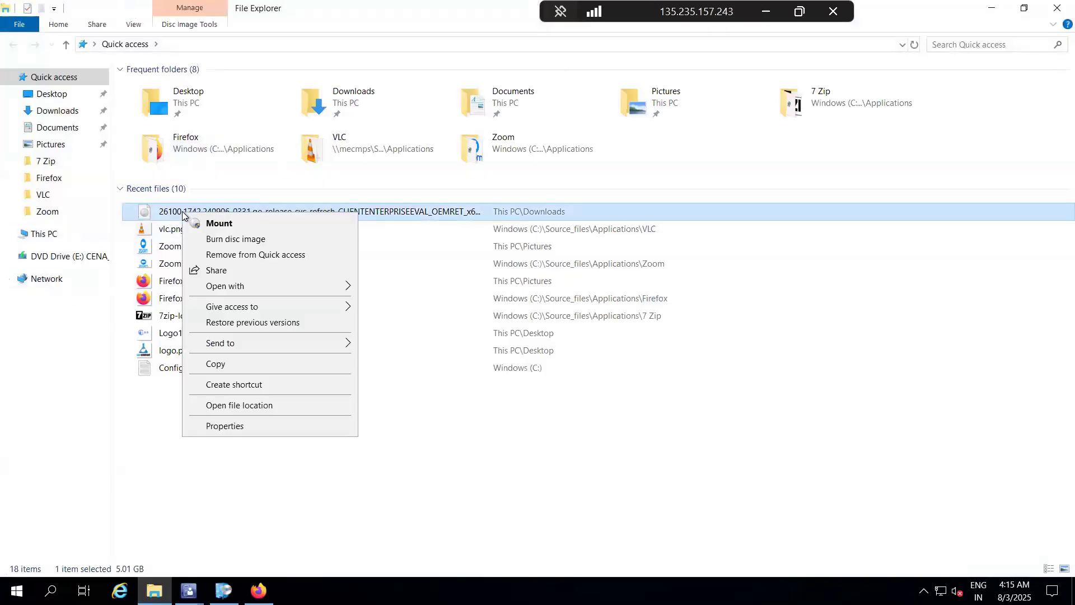
left_click(188, 220)
left_click(572, 316)
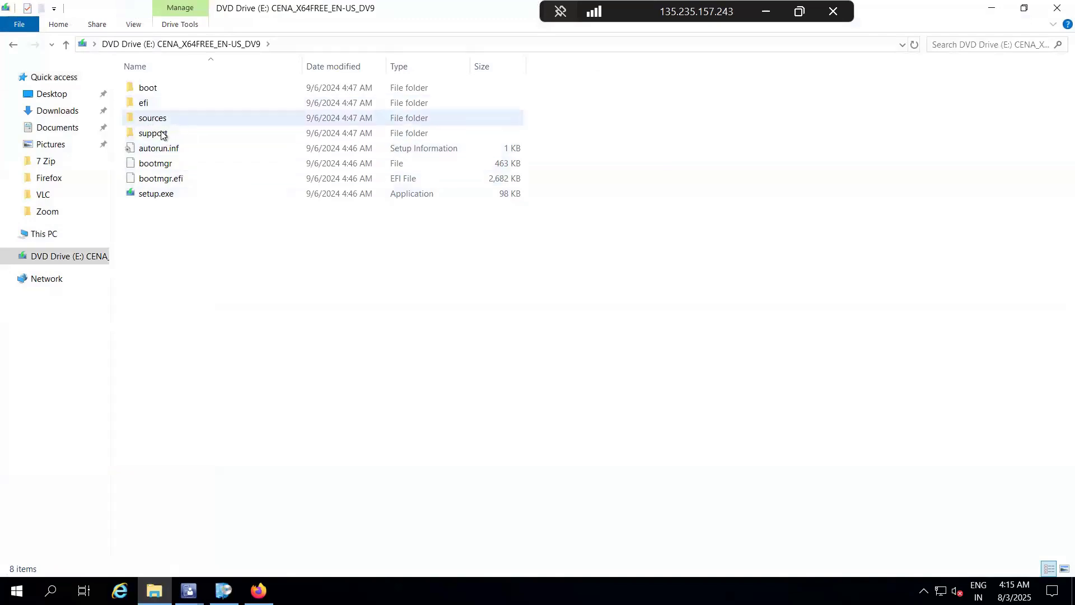
left_click(166, 120)
double_click(166, 120)
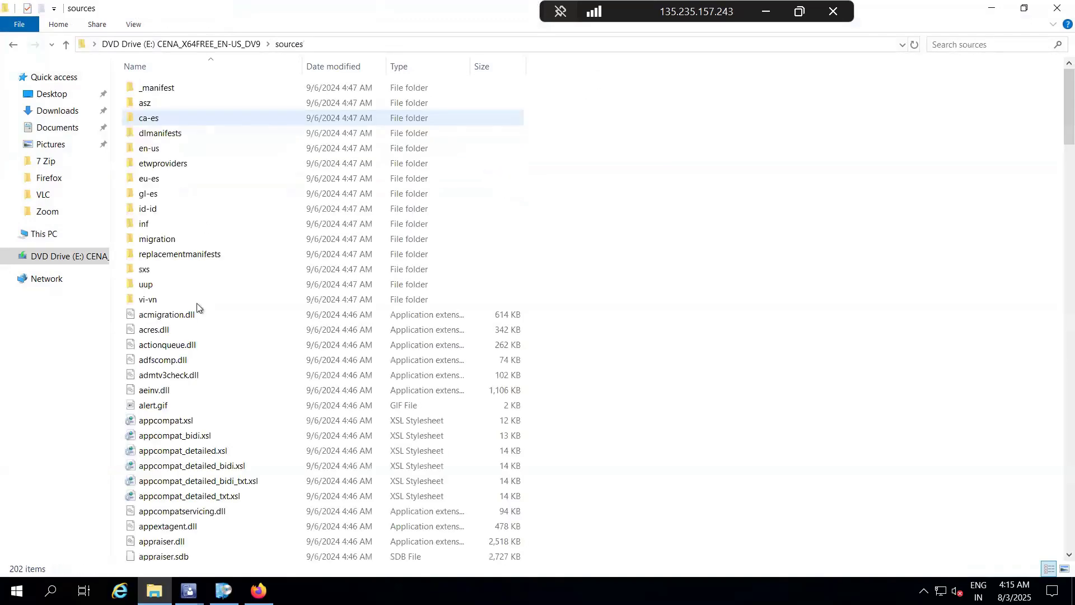
left_click(164, 402)
key("i")
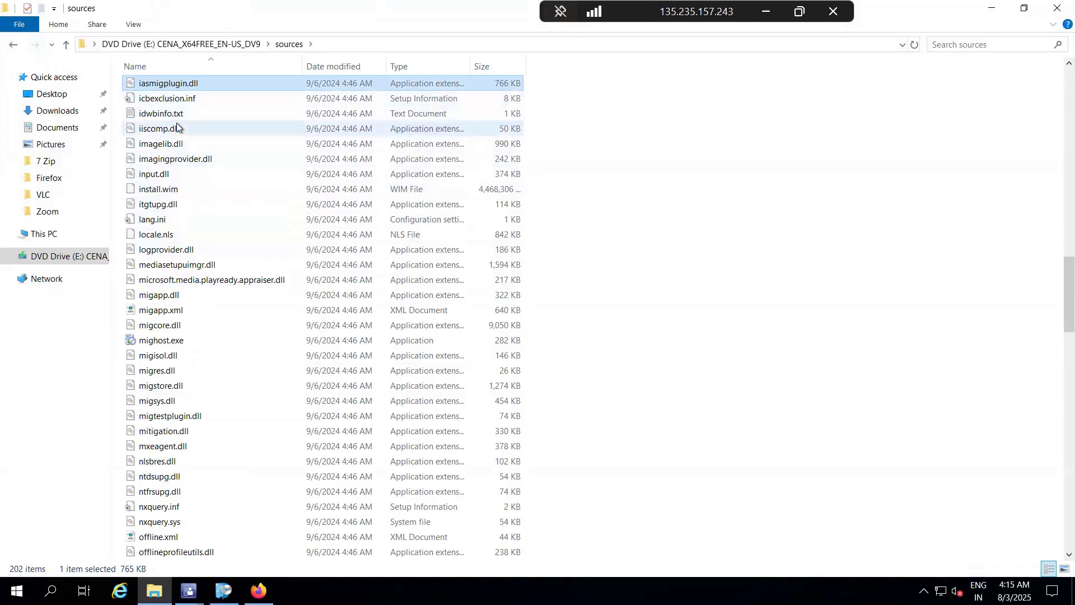
left_click(170, 193)
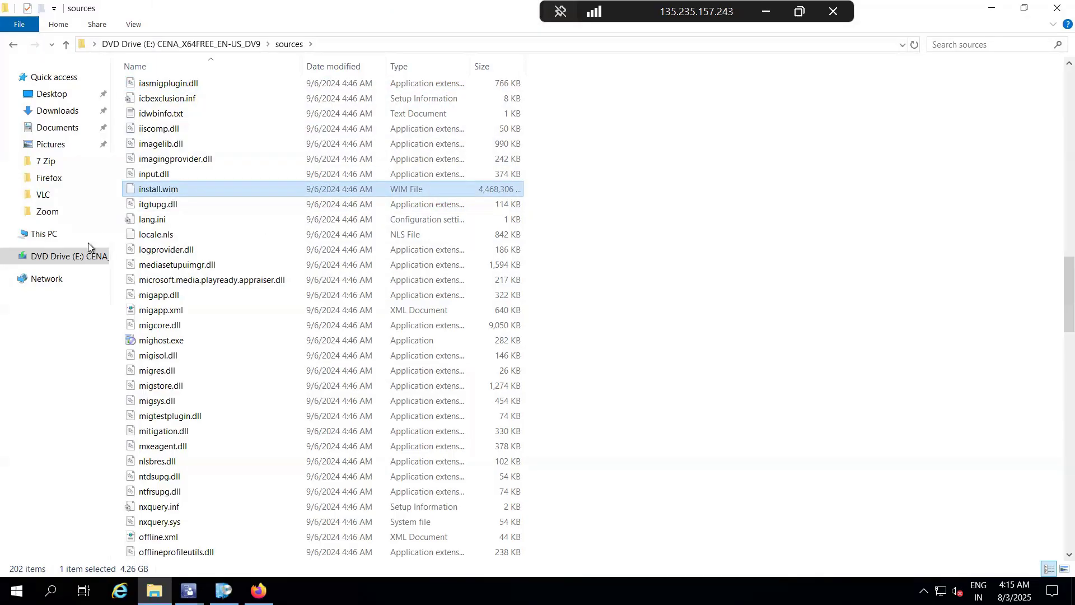
Step: Create a folder named Win-11 inside C:\Source_files\Oerating_Systems
left_click(38, 242)
double_click(190, 197)
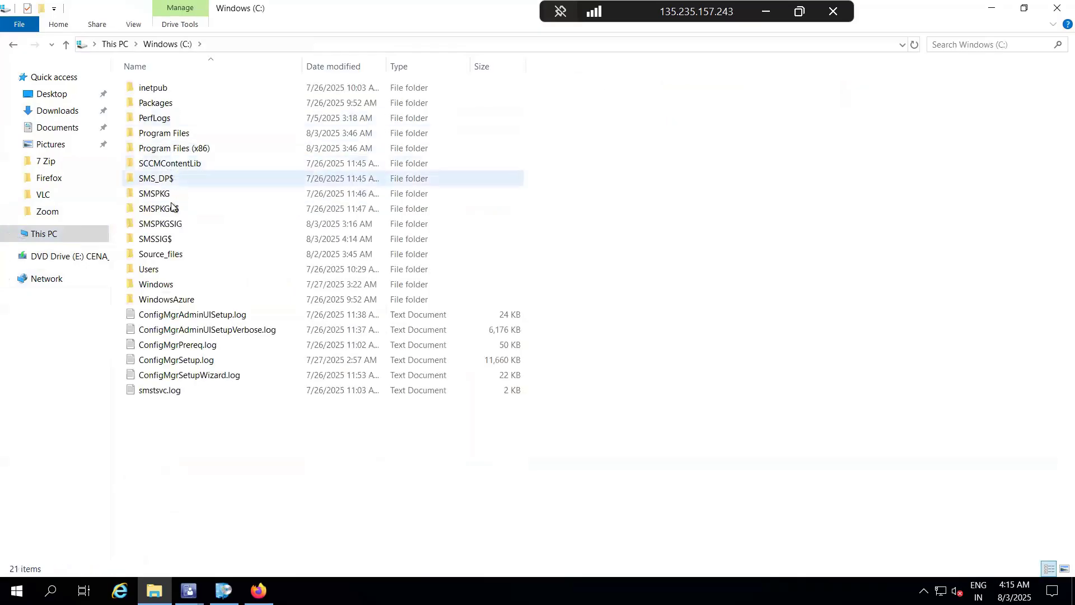
double_click(161, 254)
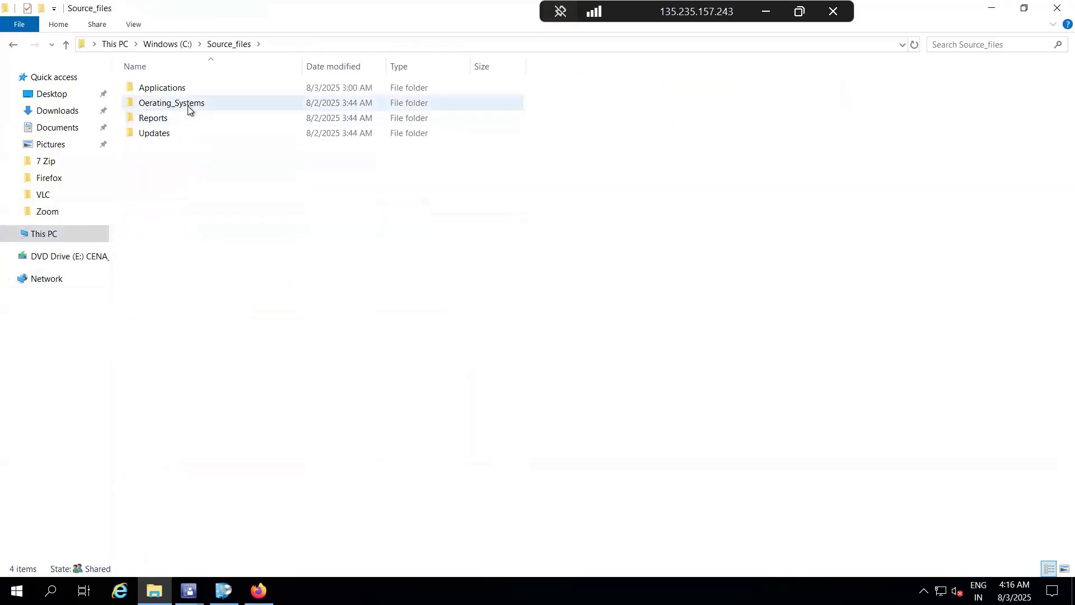
double_click(187, 106)
left_click(43, 8)
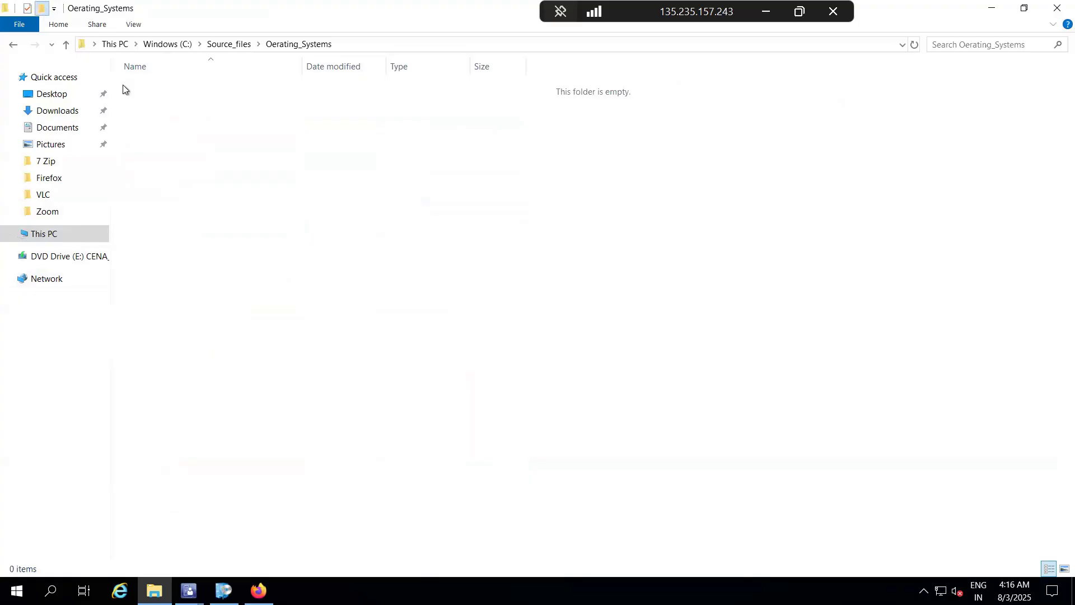
key("BackSpace")
type("Win-11")
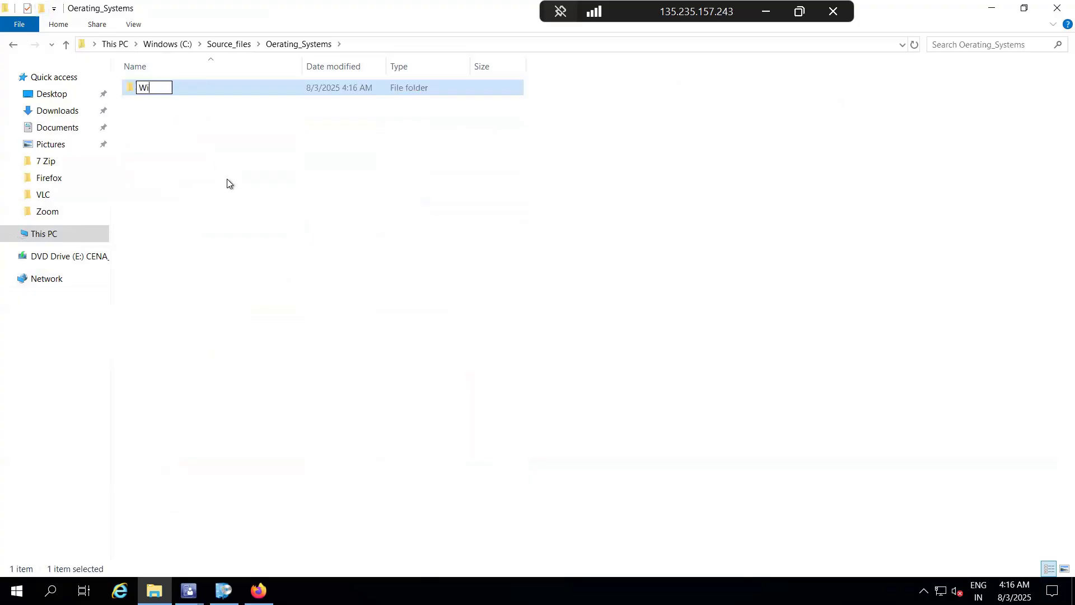
left_click(249, 92)
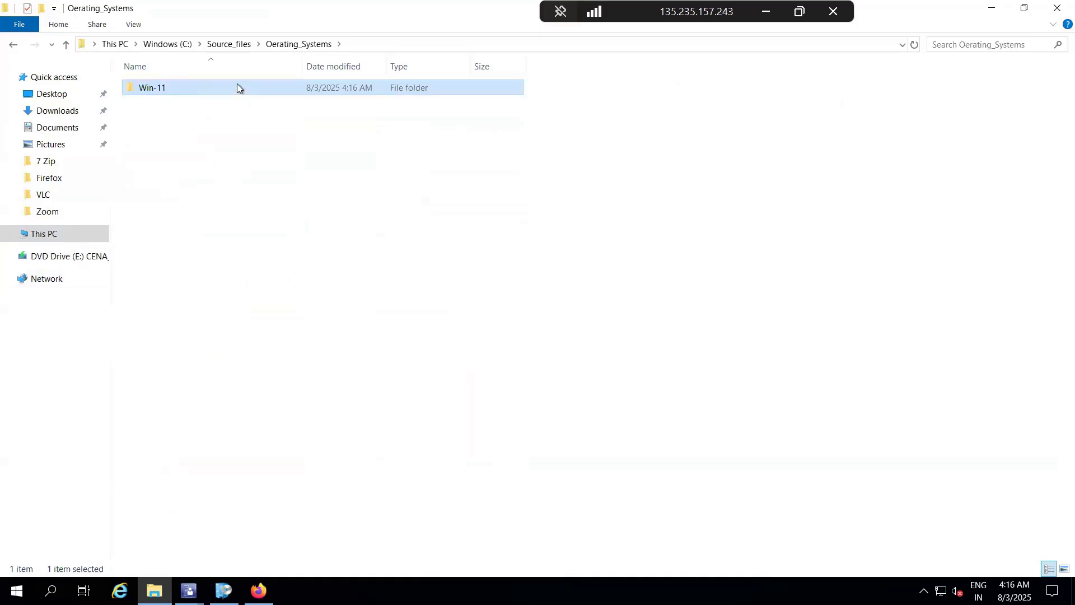
Step: Paste the copied install.wim into the Win-11 folder and close File Explorer once the copy has finished
double_click(237, 85)
key("ctrl+v")
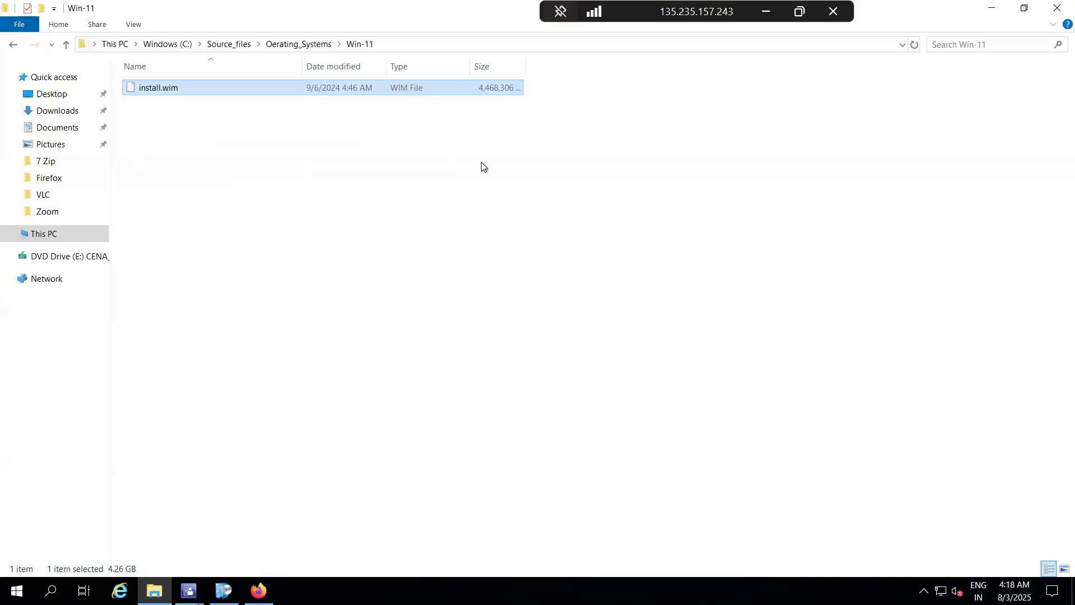
left_click(1055, 11)
Step: Set the image's data source to install.wim in \\mecmps\Source_files\Oerating_Systems\Win-11 and accept the licensing agreement
left_click(619, 245)
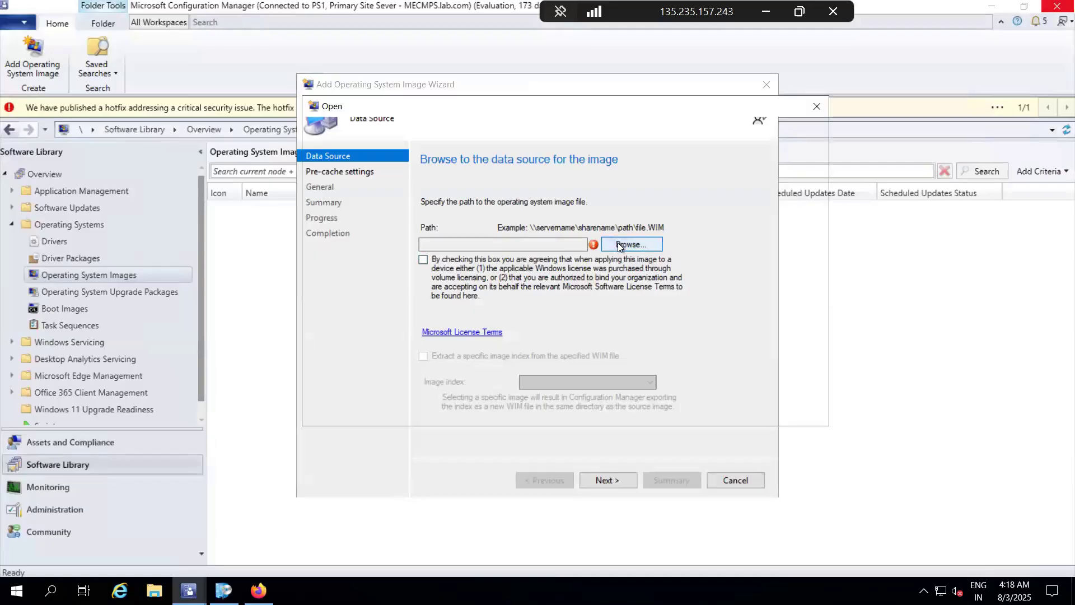
left_click(584, 128)
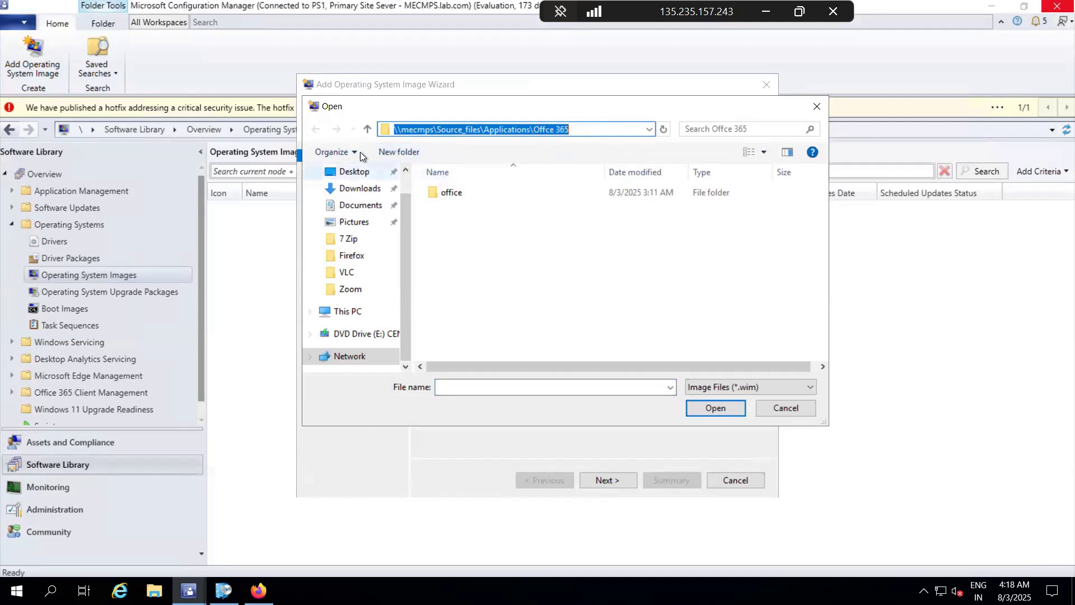
left_click(367, 128)
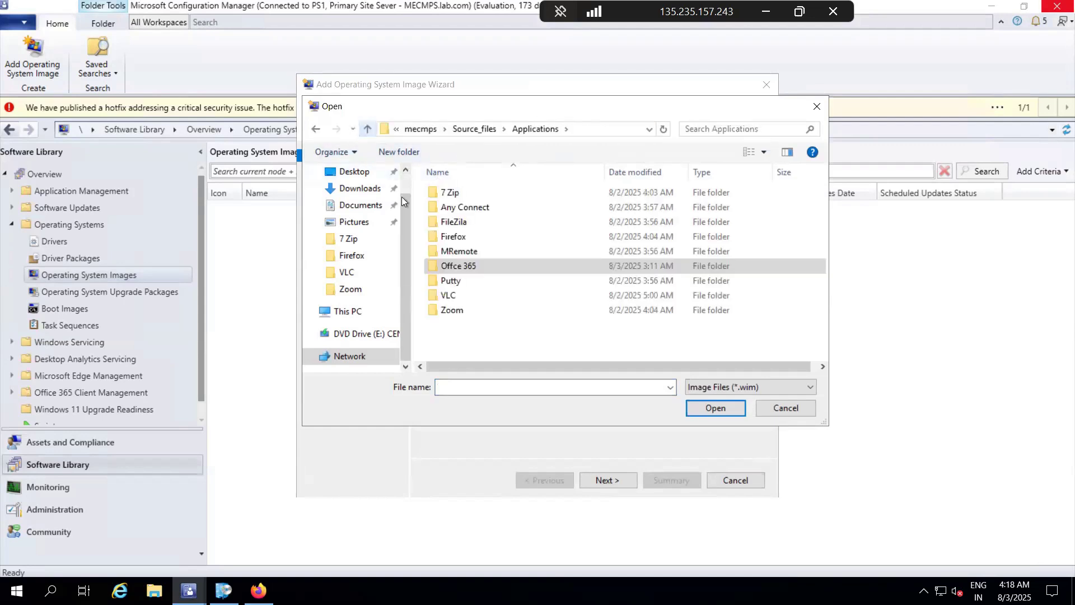
left_click(368, 129)
double_click(499, 206)
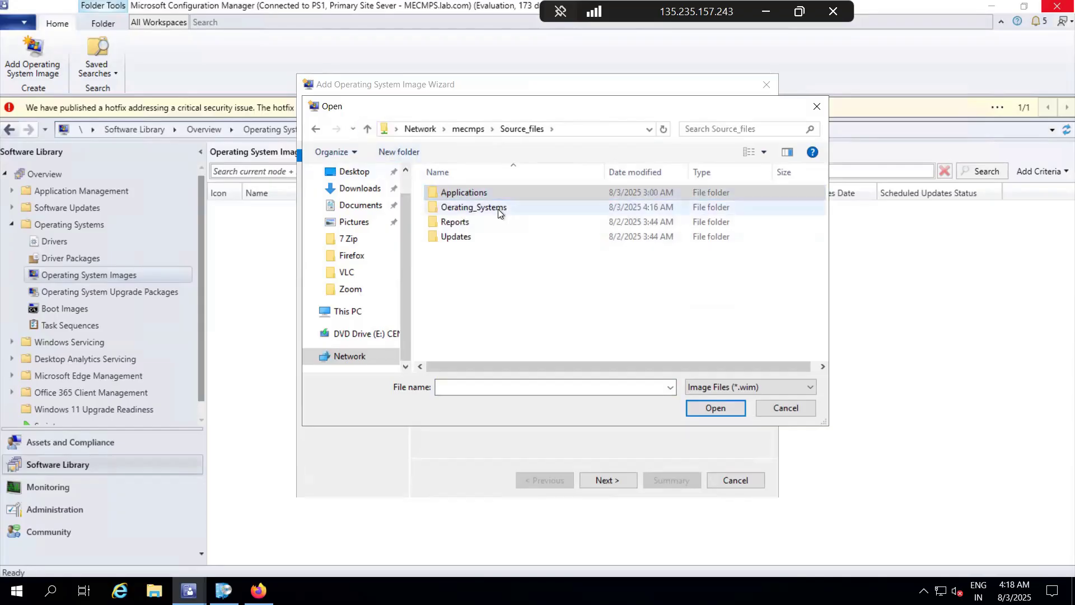
double_click(468, 193)
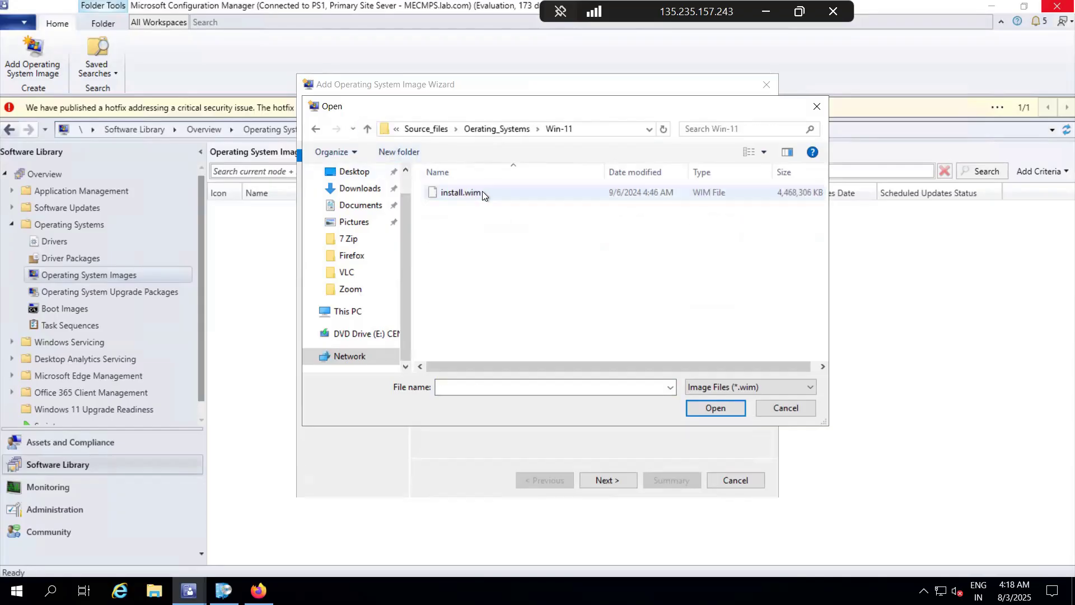
left_click(482, 192)
left_click(714, 406)
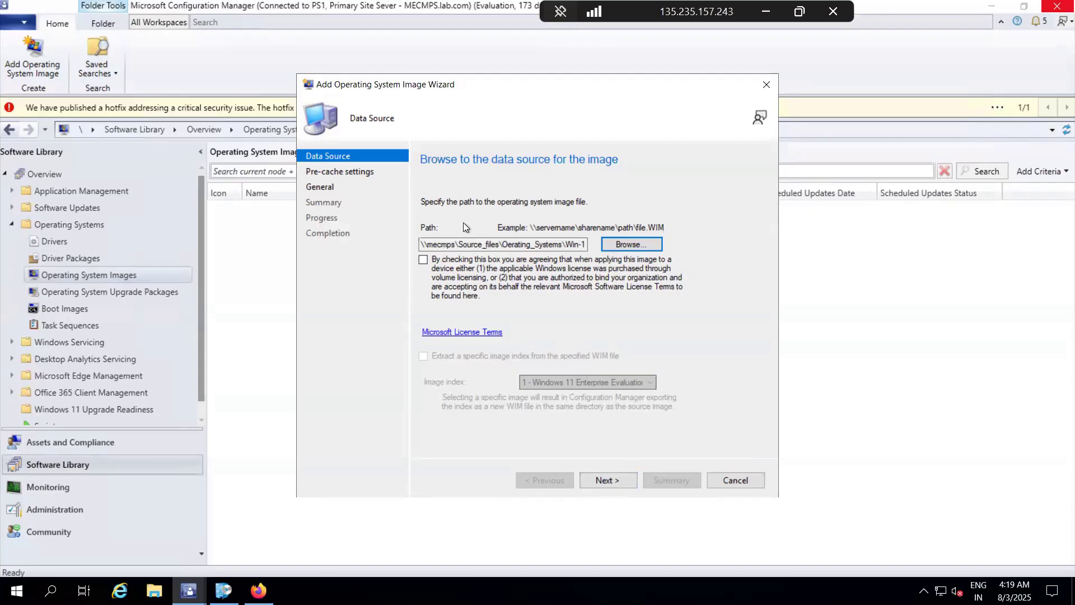
left_click(423, 264)
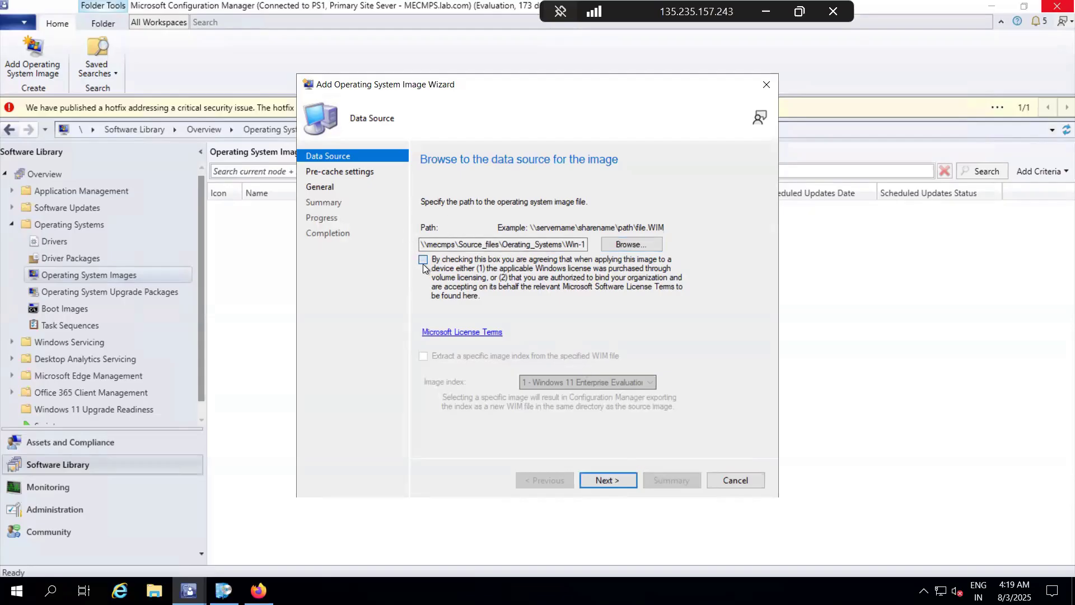
left_click(625, 482)
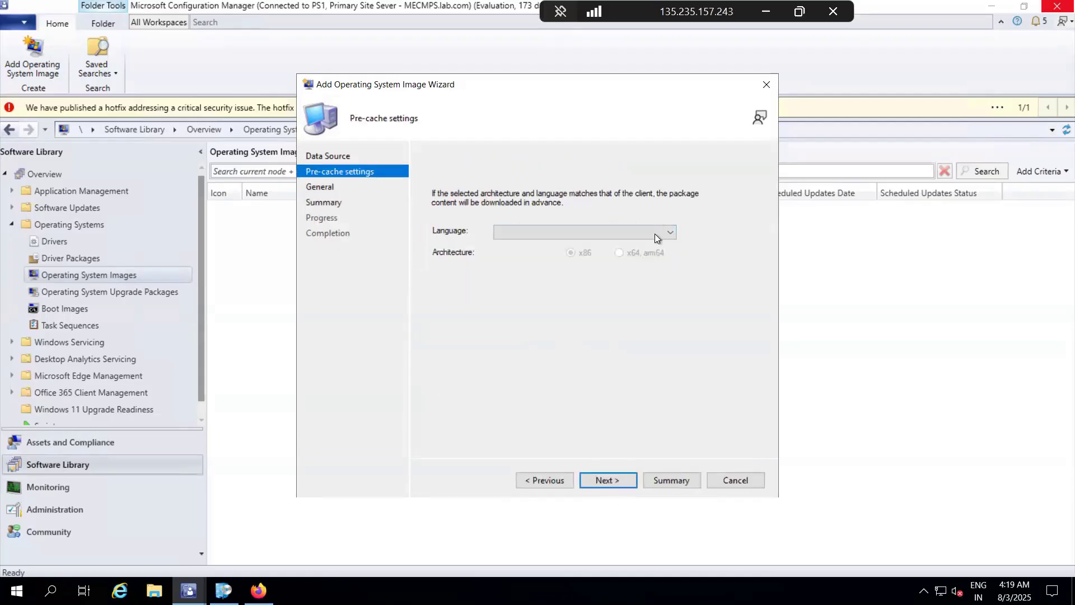
Step: Set the pre-cache language to English (United States) and the architecture to x64, arm64
left_click(654, 234)
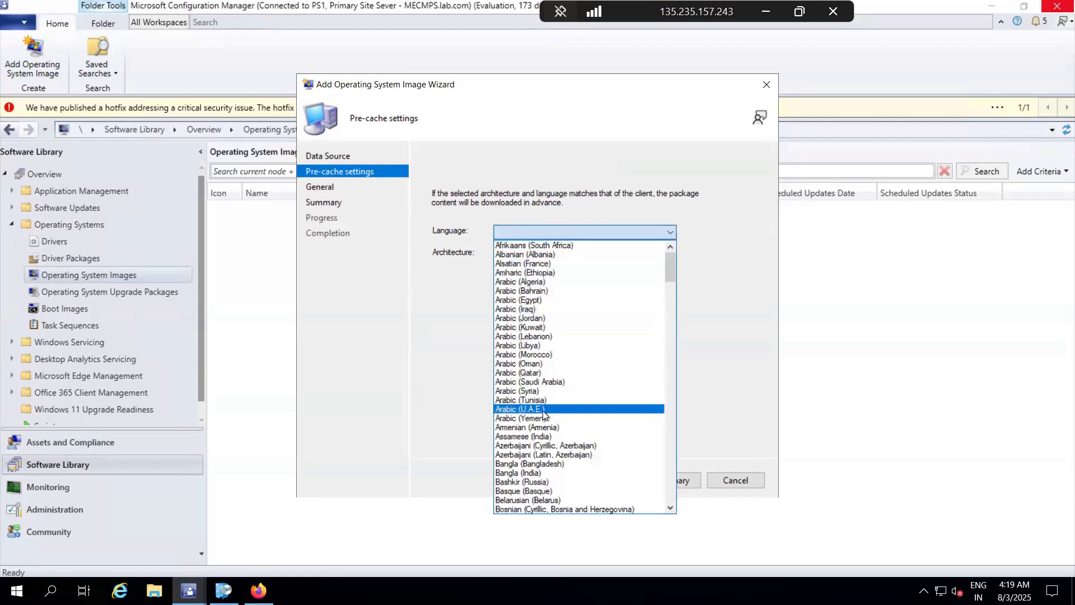
scroll(543, 412, "down", 4)
scroll(543, 414, "down", 15)
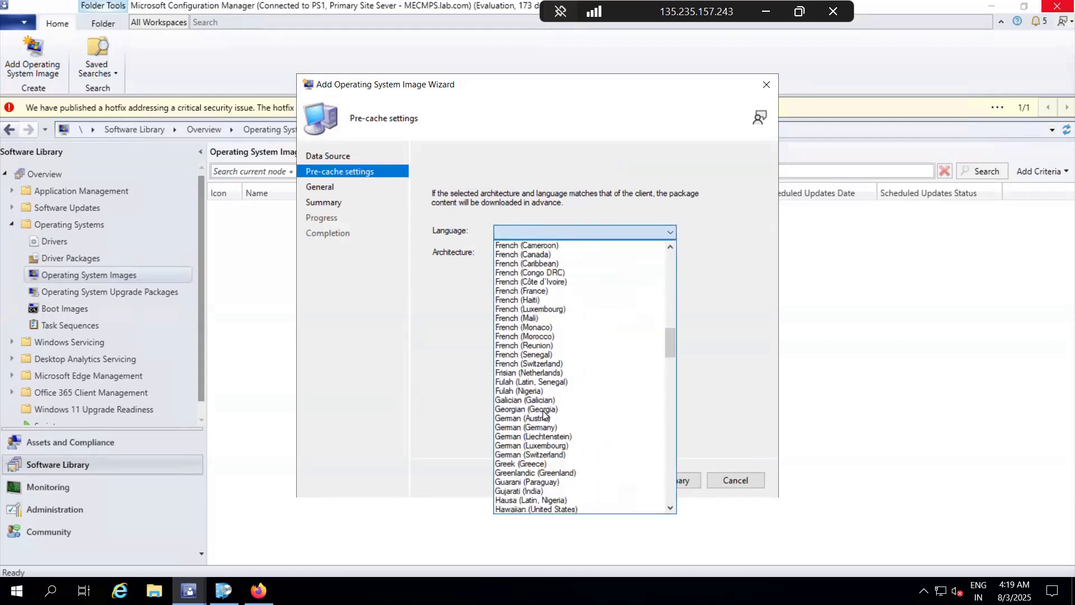
scroll(543, 414, "up", 3)
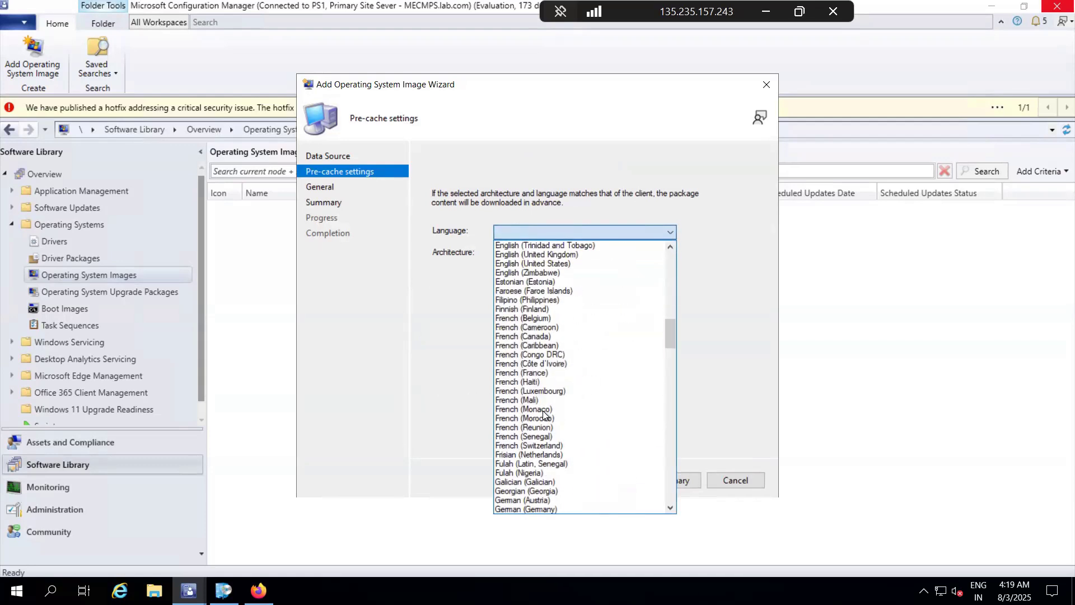
left_click(523, 264)
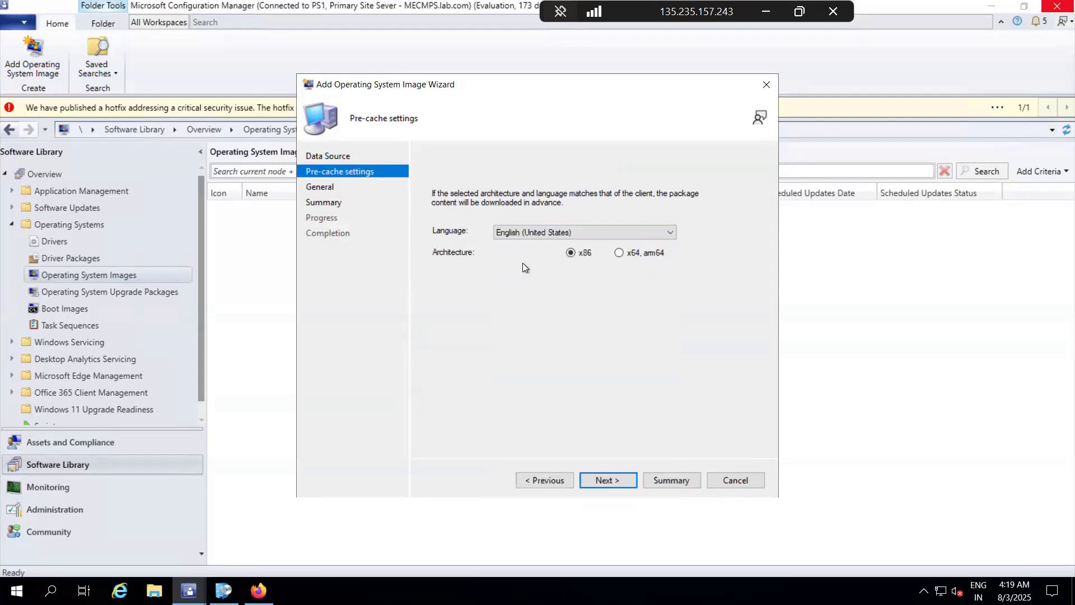
left_click(618, 253)
left_click(603, 481)
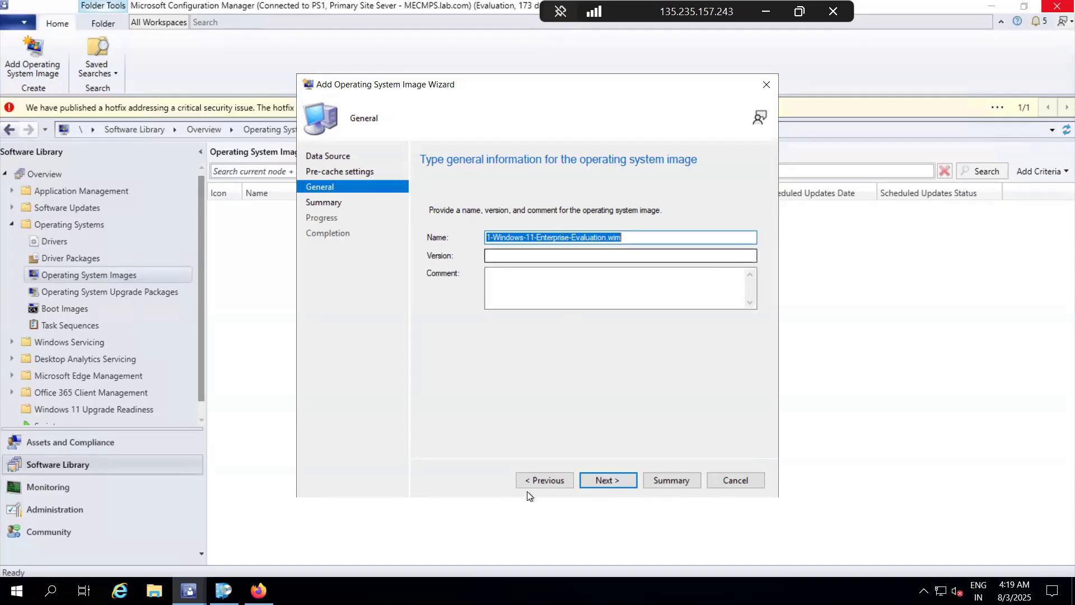
Step: Keep the suggested image name 1-Windows-11-Enterprise-Evaluation.wim and complete the Add Operating System Image Wizard
left_click(619, 480)
left_click(620, 480)
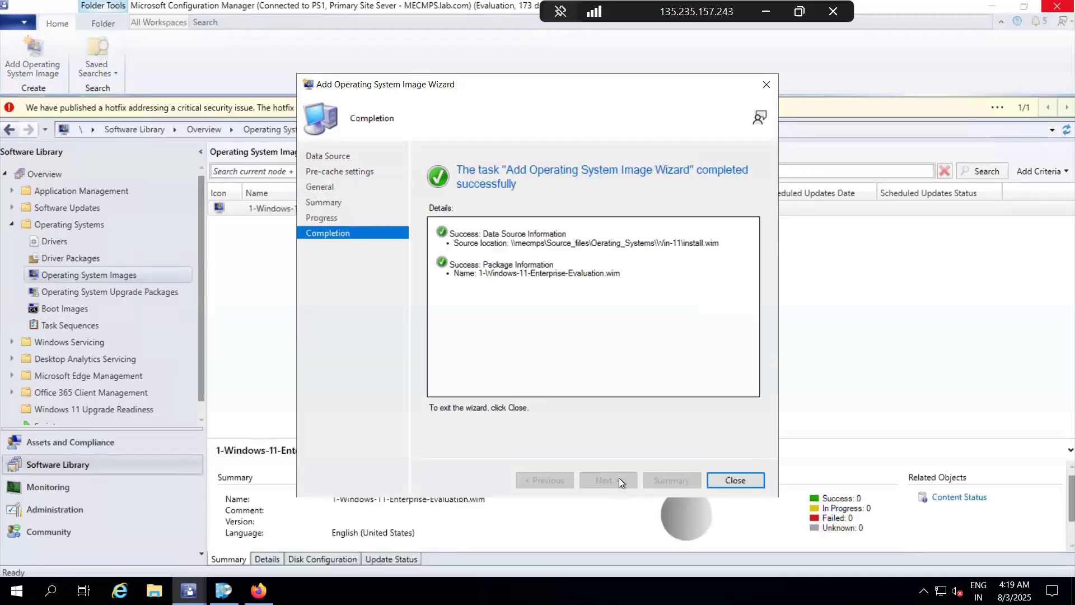
left_click(744, 477)
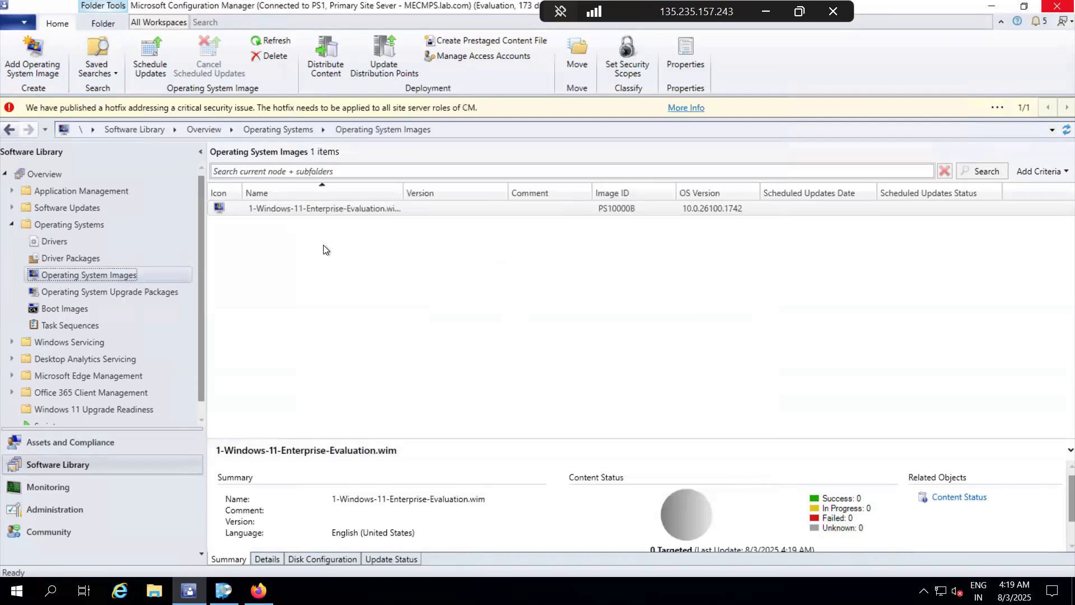
Step: Distribute the Windows 11 Enterprise image's content to the MECMPS.LAB.COM distribution point and refresh the image list
right_click(321, 210)
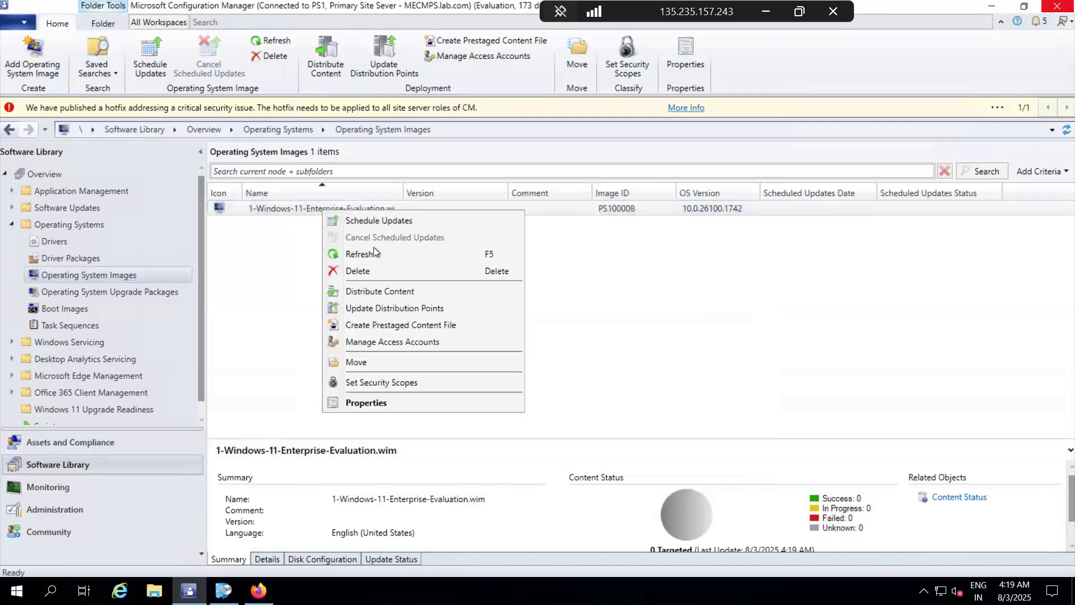
left_click(407, 293)
left_click(604, 478)
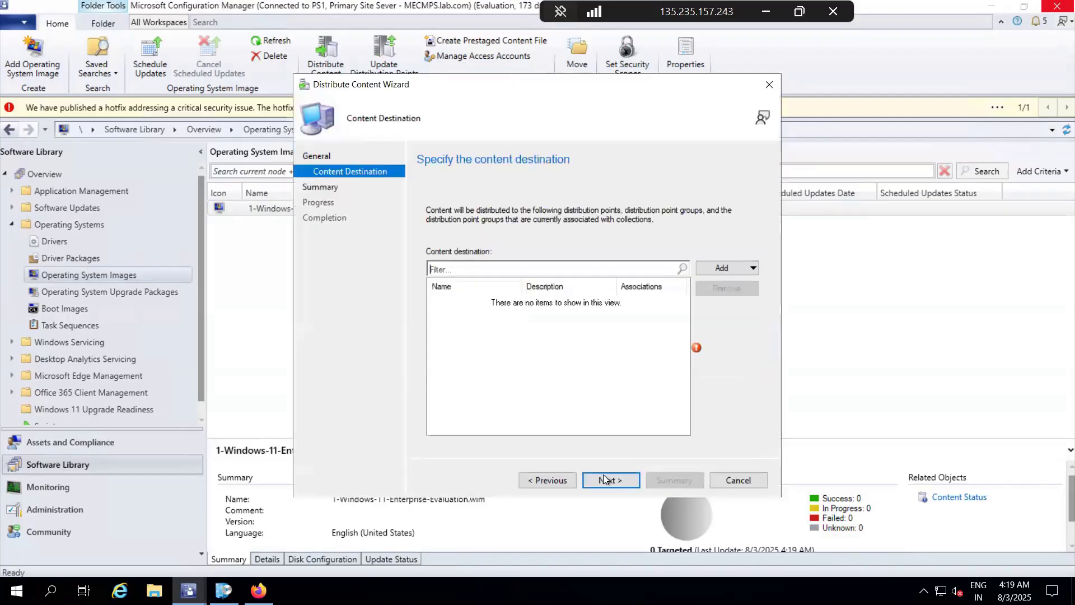
left_click(727, 267)
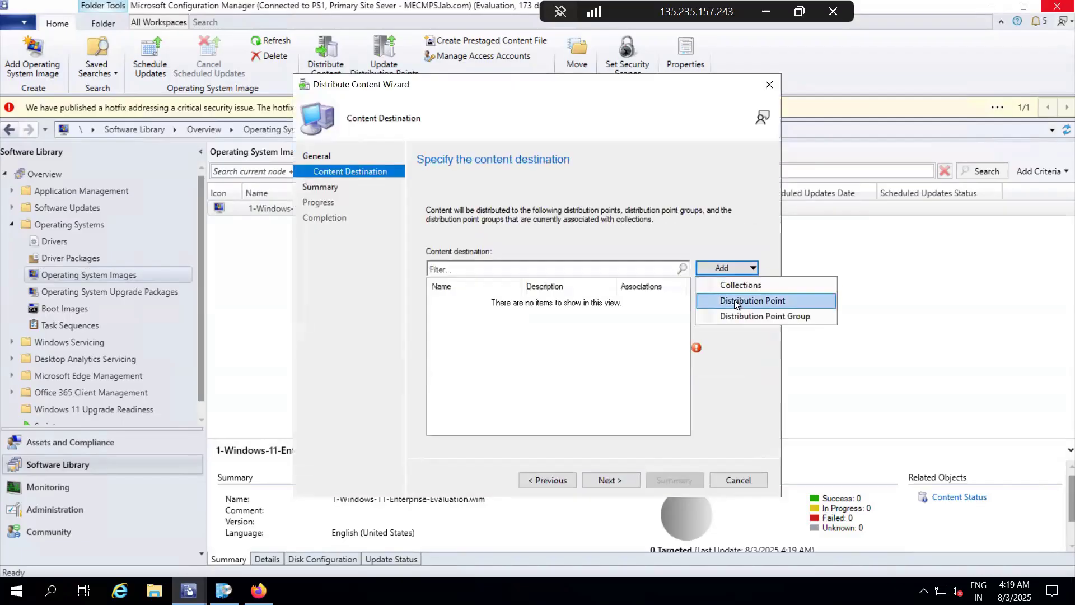
left_click(734, 301)
left_click(351, 236)
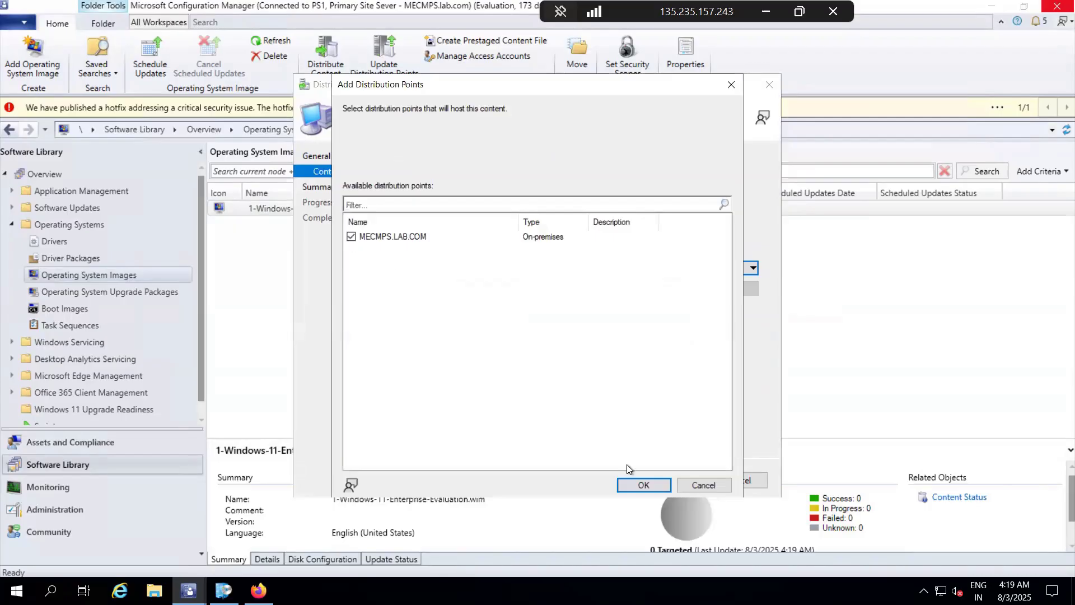
left_click(633, 485)
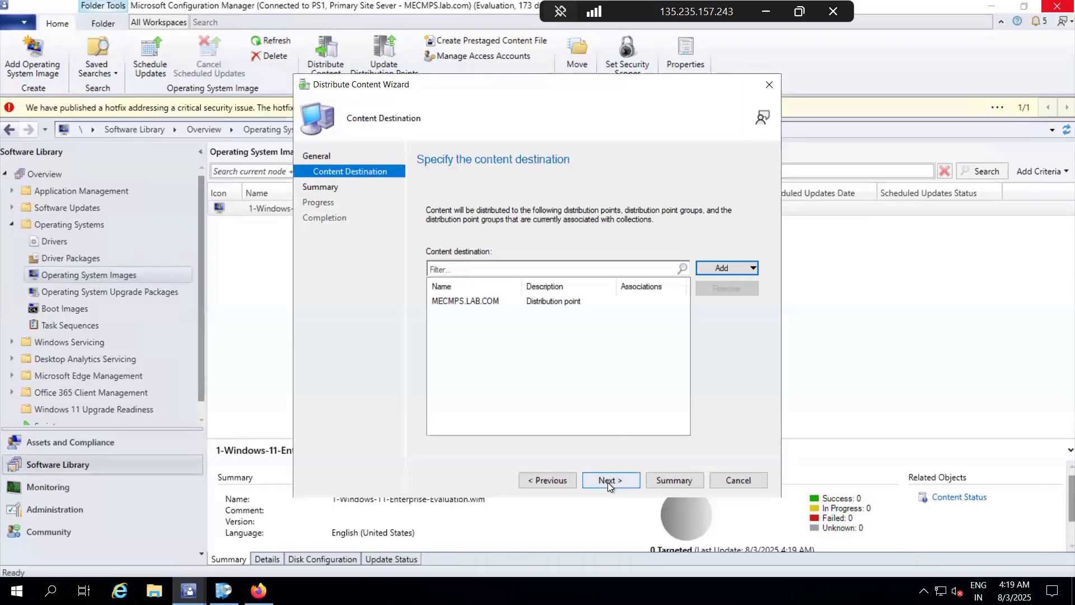
left_click(607, 482)
left_click(607, 482)
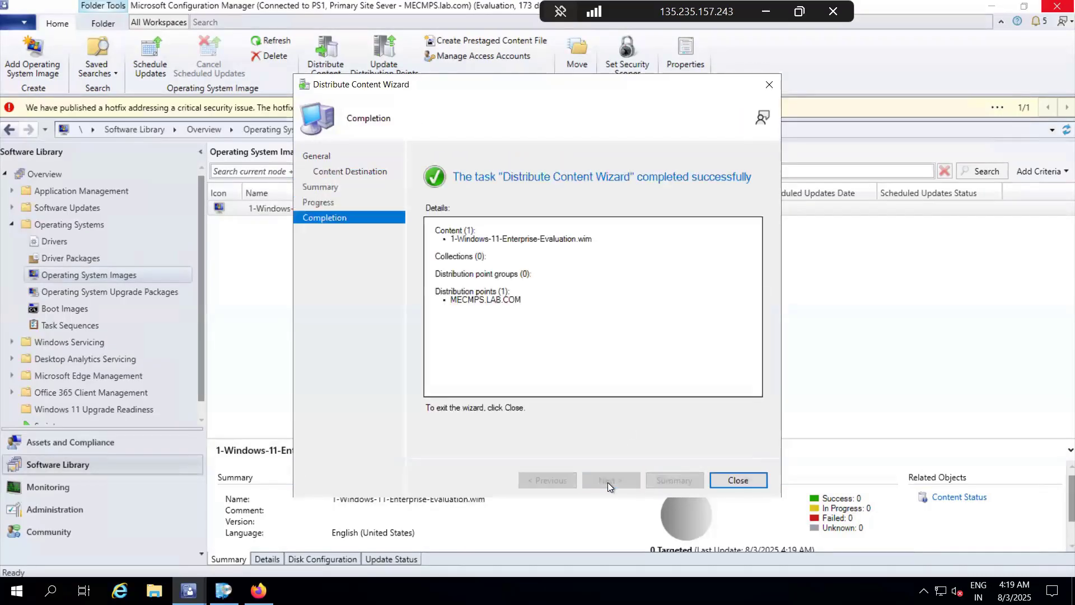
left_click(739, 480)
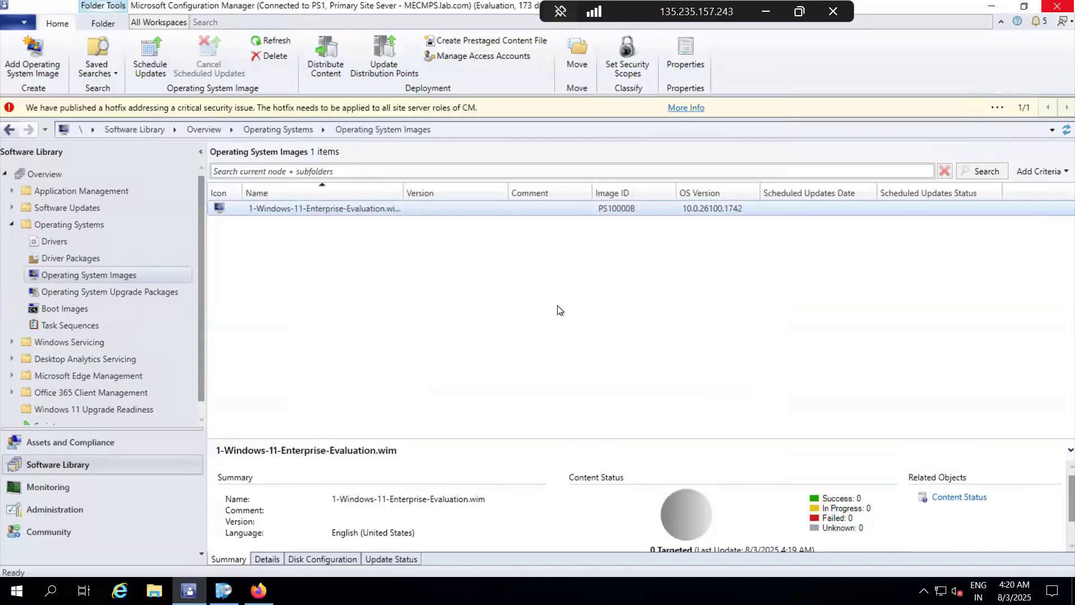
left_click(1065, 130)
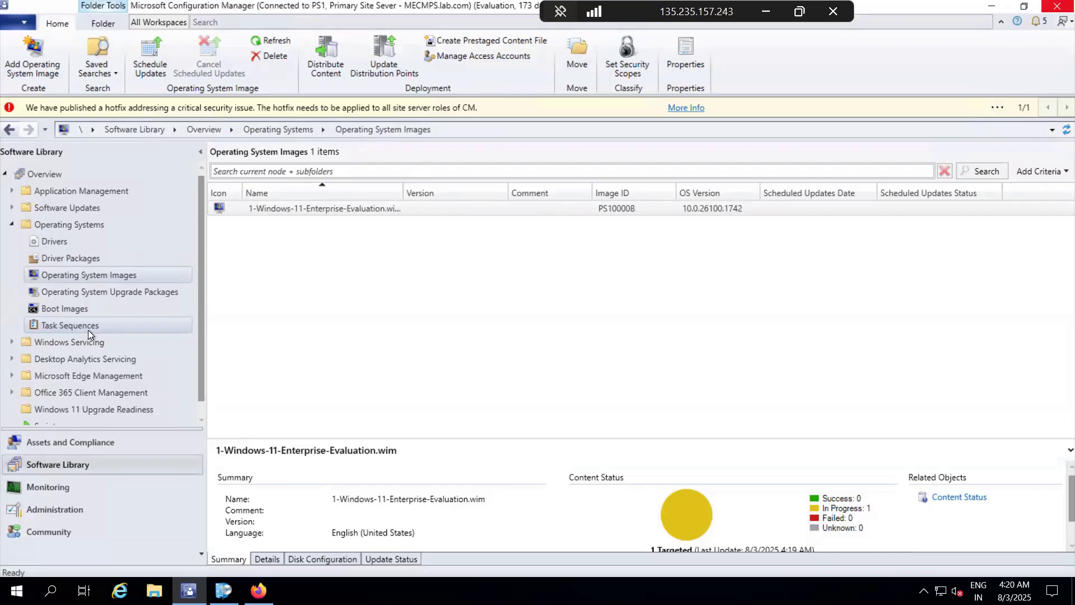
Step: Open Task Sequences and review the task sequence types offered in the Create Task Sequence Wizard, cancelling the wizard
left_click(89, 329)
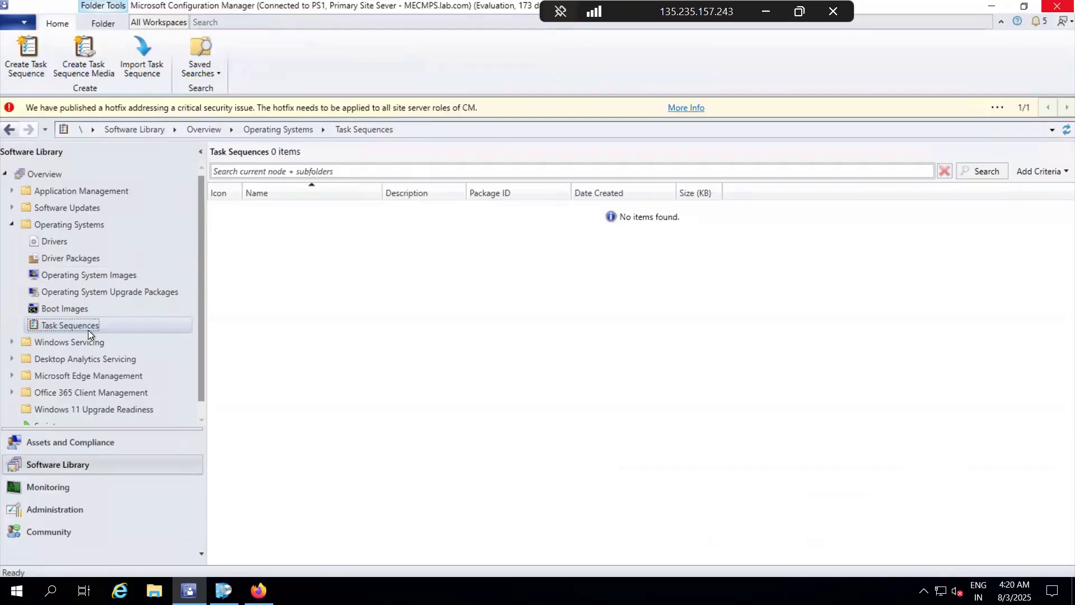
right_click(88, 330)
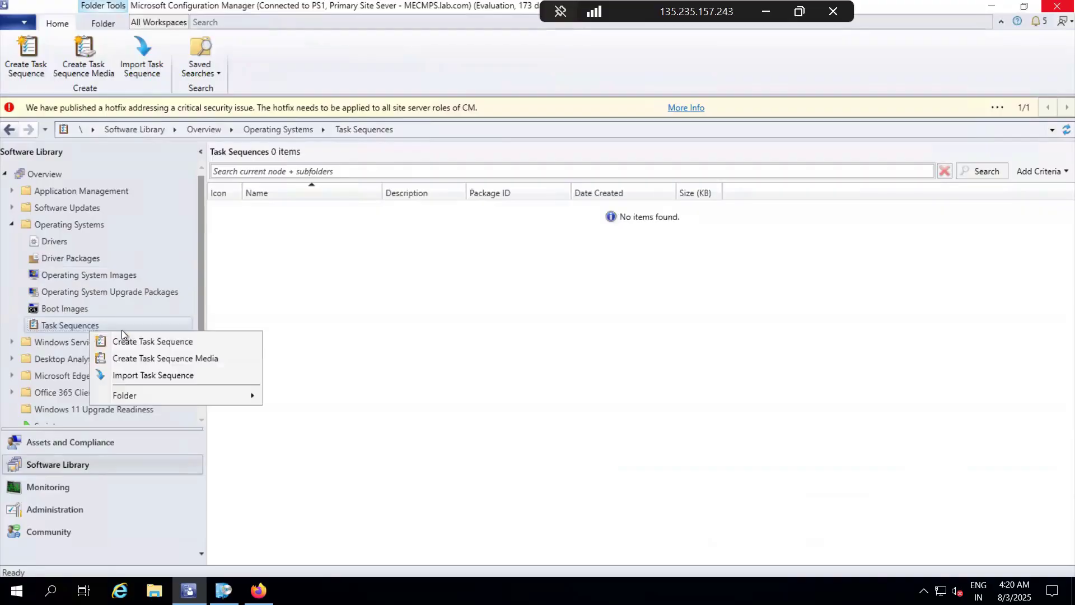
left_click(192, 343)
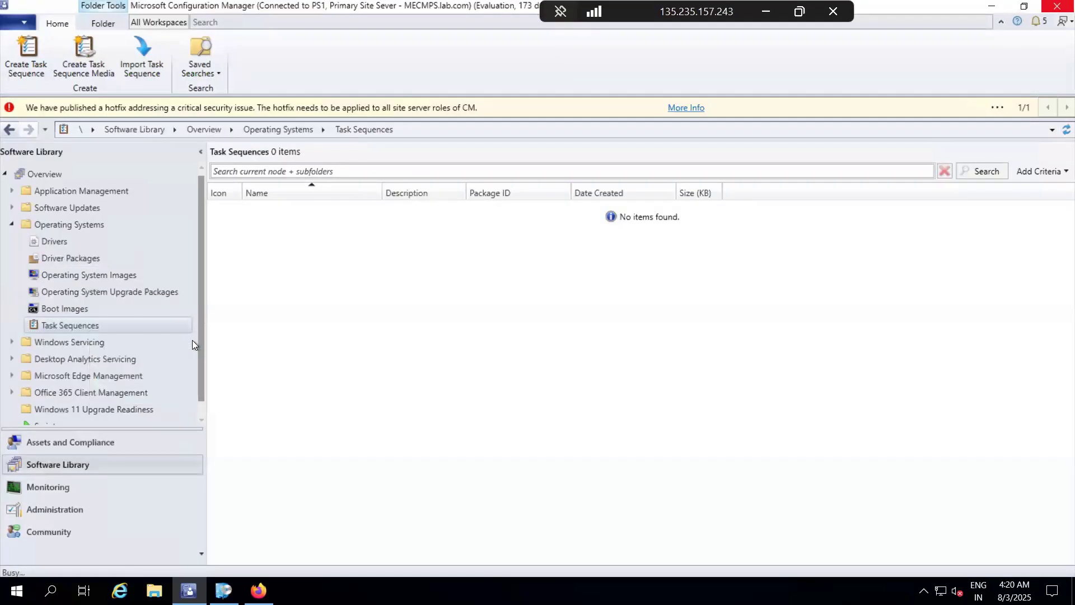
right_click(90, 322)
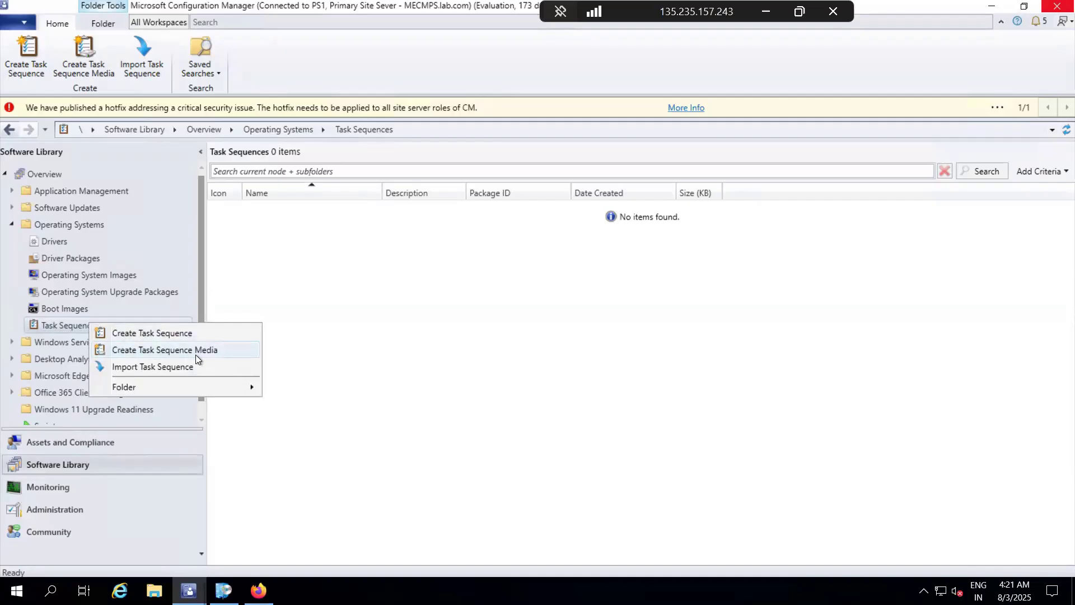
left_click(167, 337)
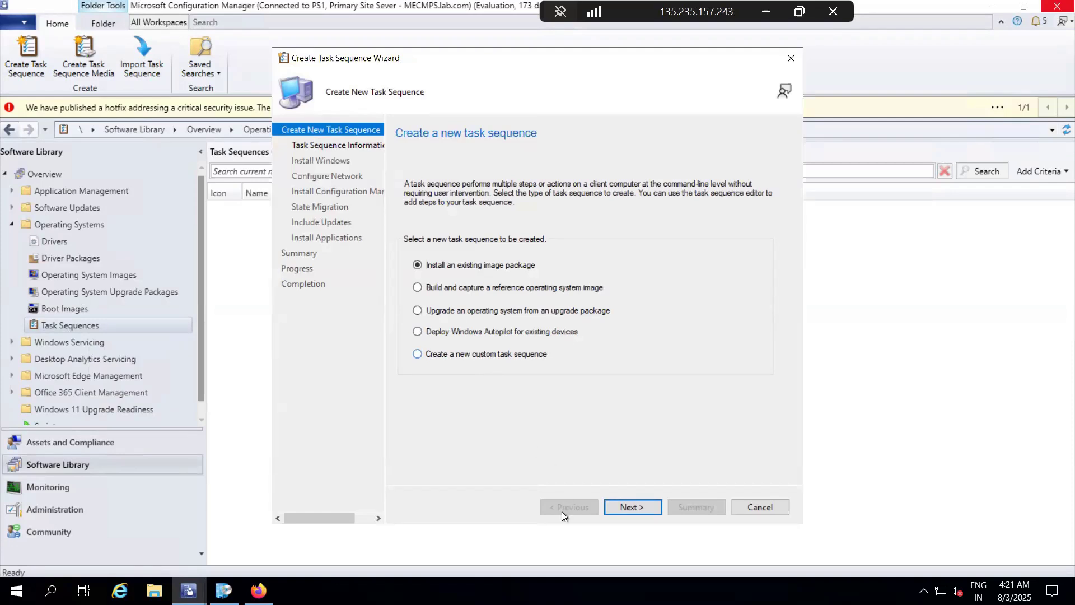
left_click(755, 510)
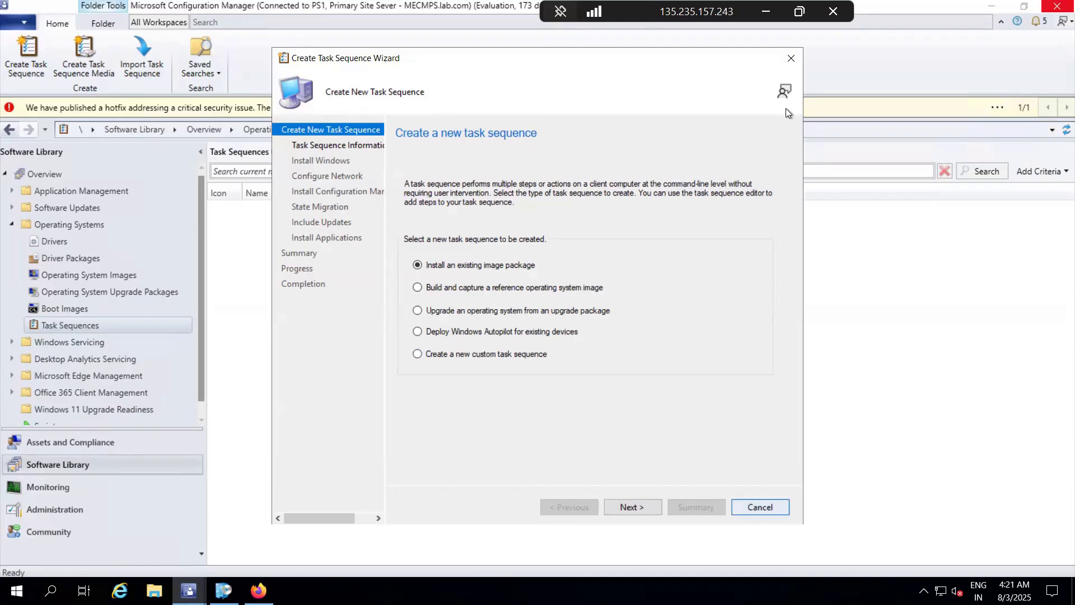
Step: Confirm closing the task sequence wizard and switch to Notepad to review the remaining operating system deployment steps, especially the network access account item
left_click(574, 345)
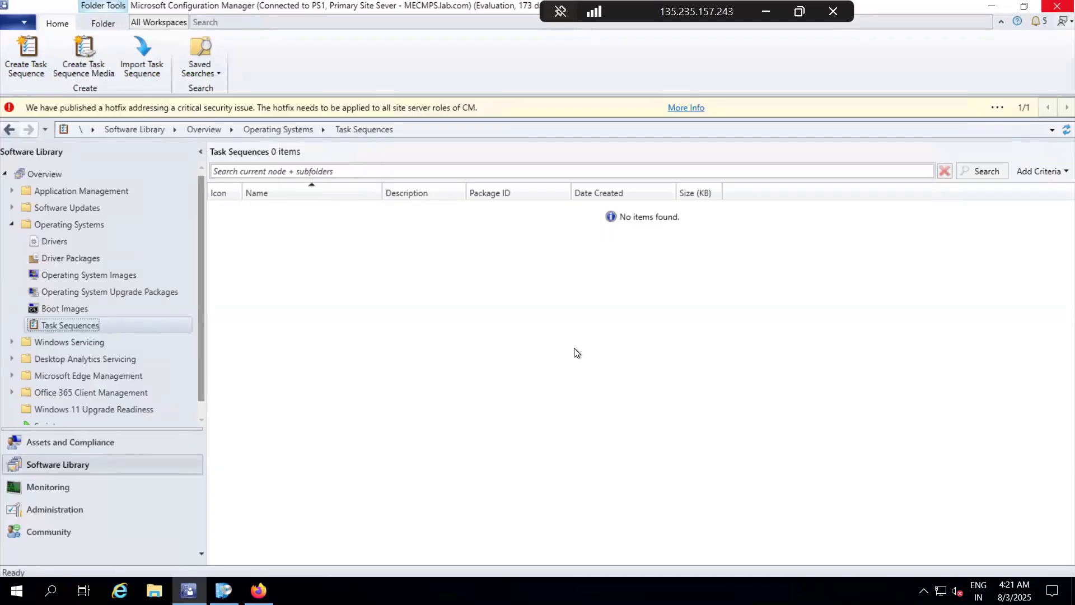
left_click(765, 11)
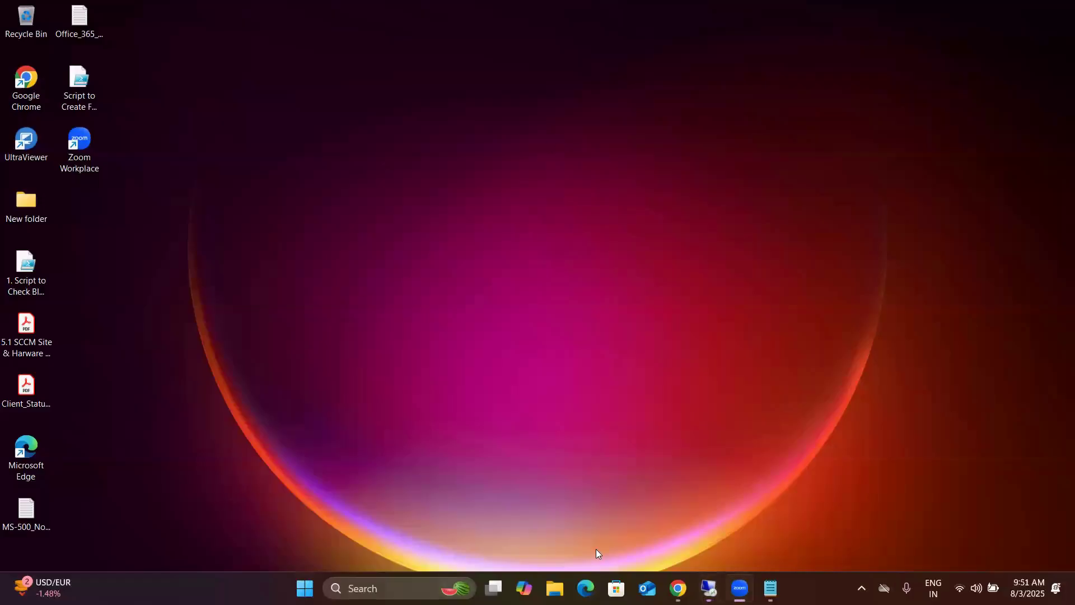
left_click(770, 588)
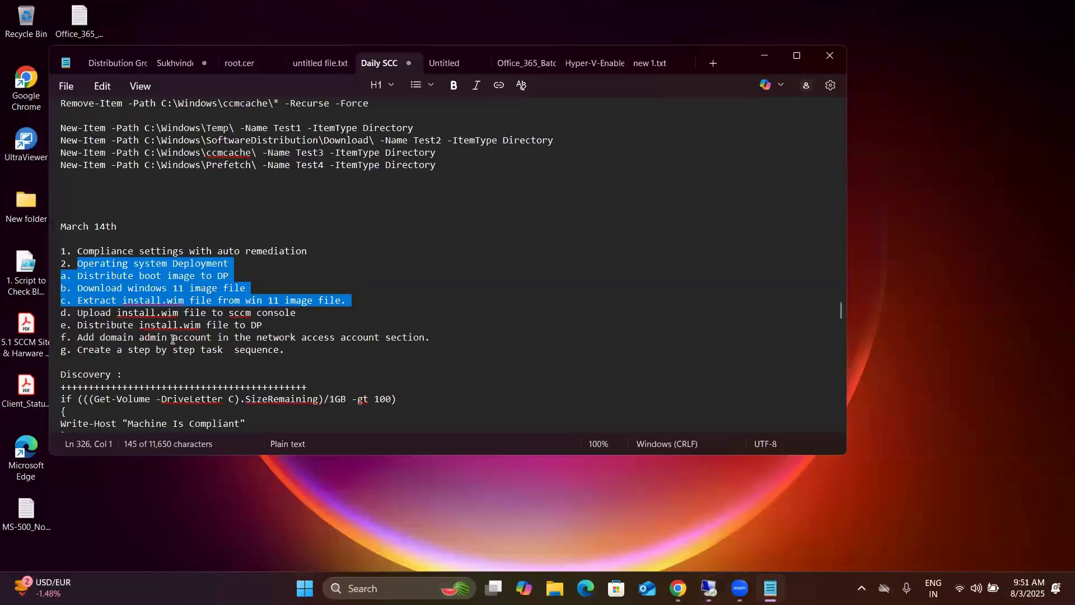
left_click(72, 316)
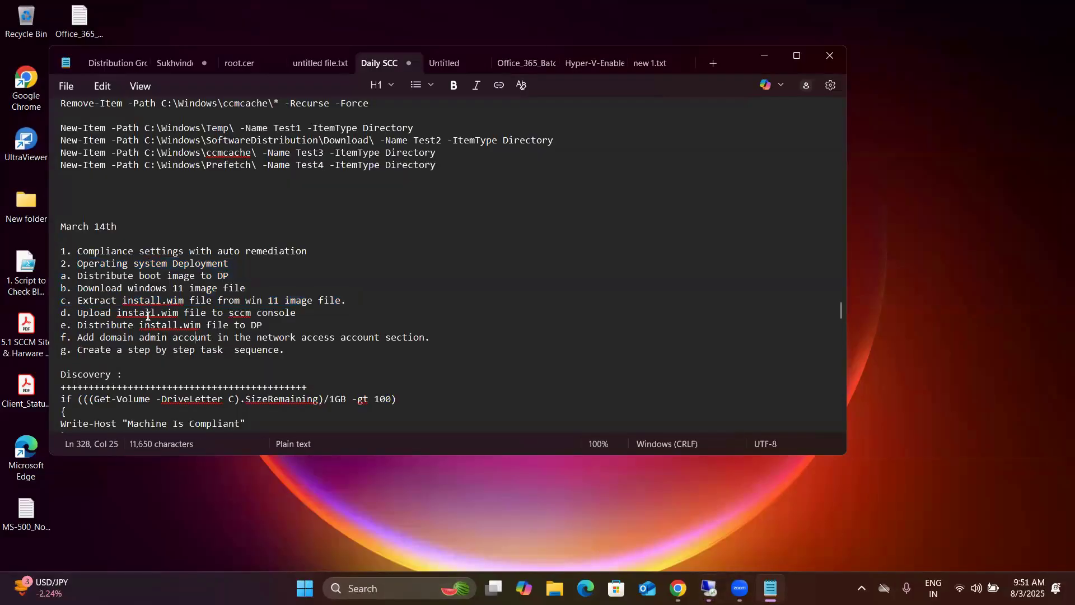
left_click_drag(83, 325, 261, 323)
left_click_drag(82, 339, 424, 342)
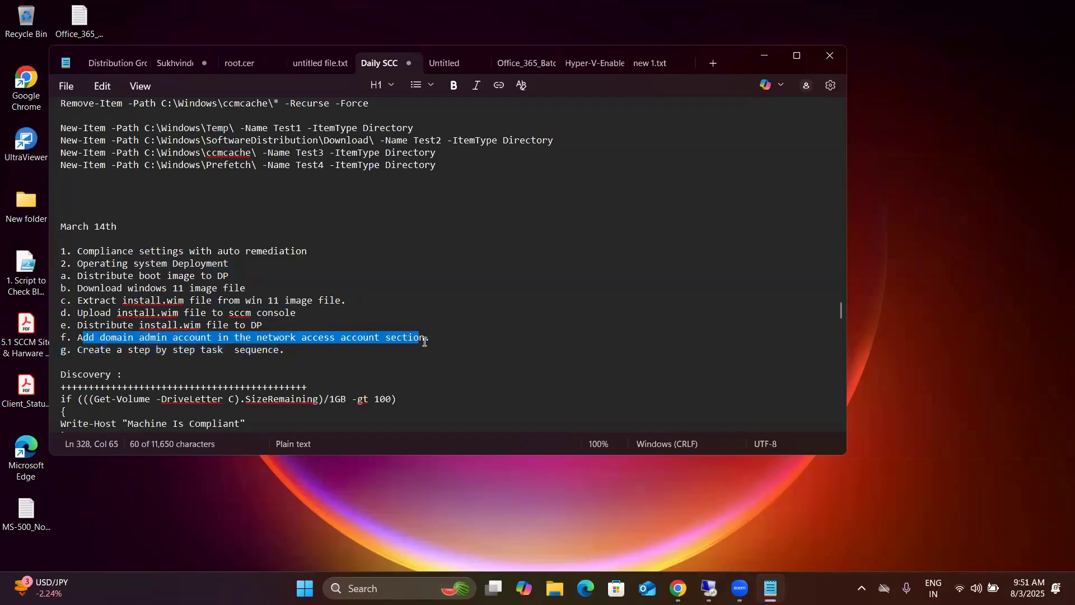
left_click(337, 353)
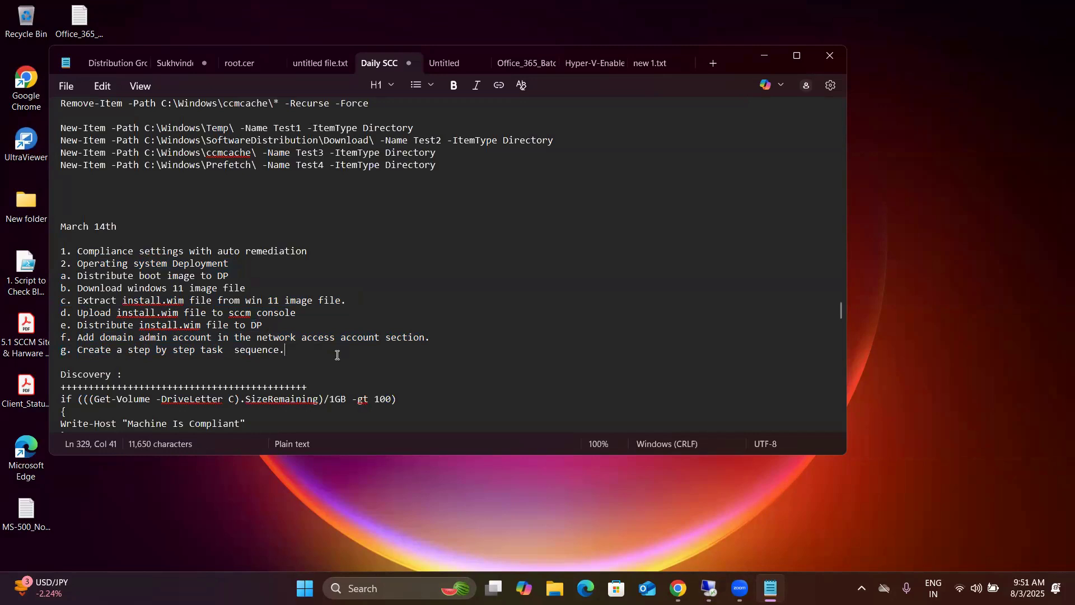
left_click_drag(428, 338, 76, 343)
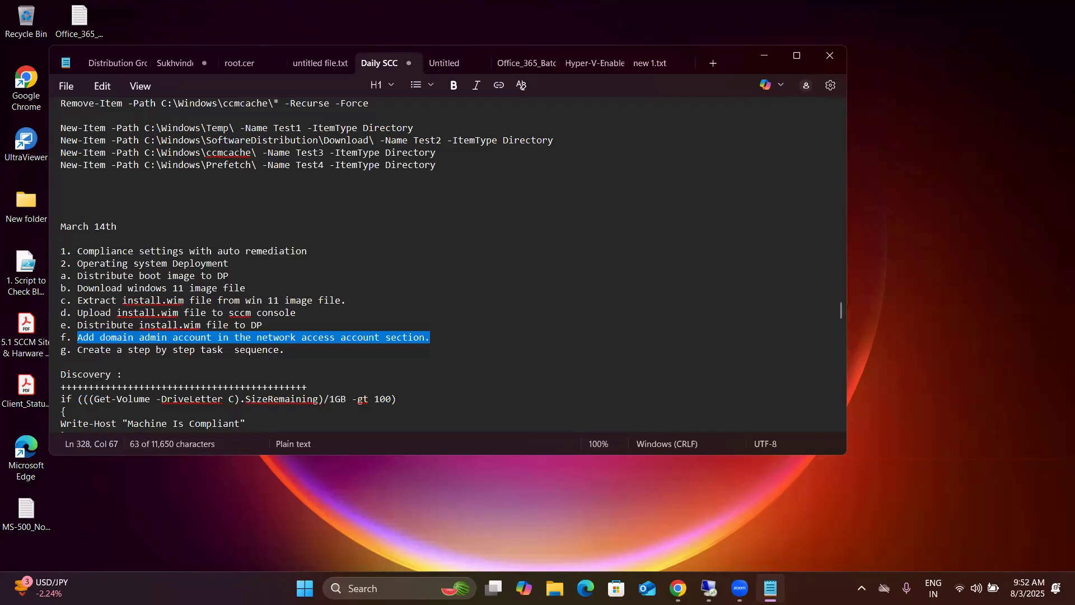
Step: Return to Configuration Manager and set the PS1 site's Software Distribution component to specify the account that accesses network locations
left_click(677, 588)
left_click(708, 588)
left_click(634, 516)
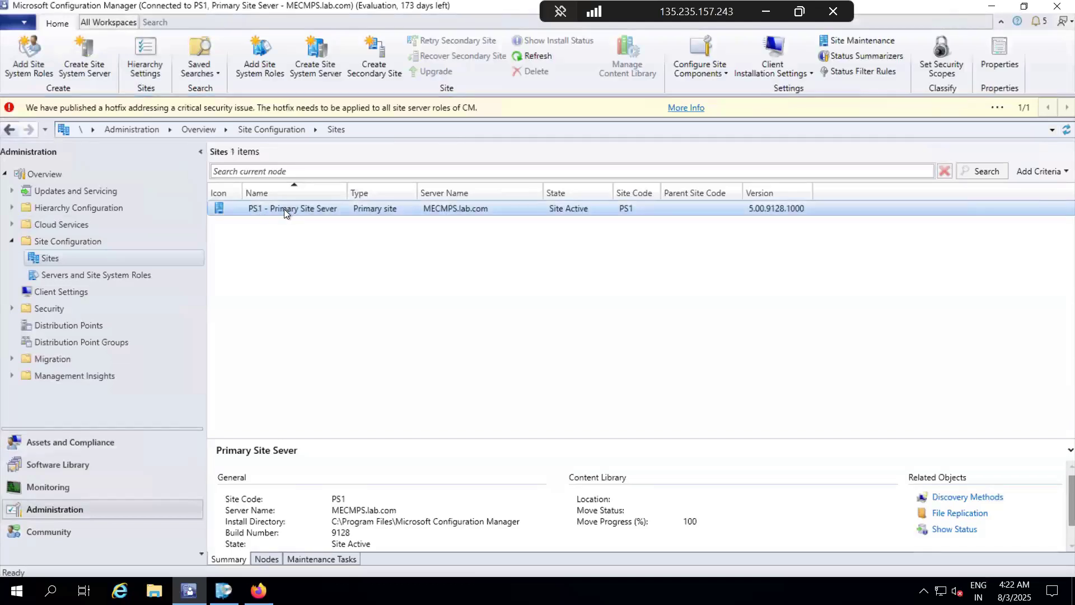
right_click(324, 210)
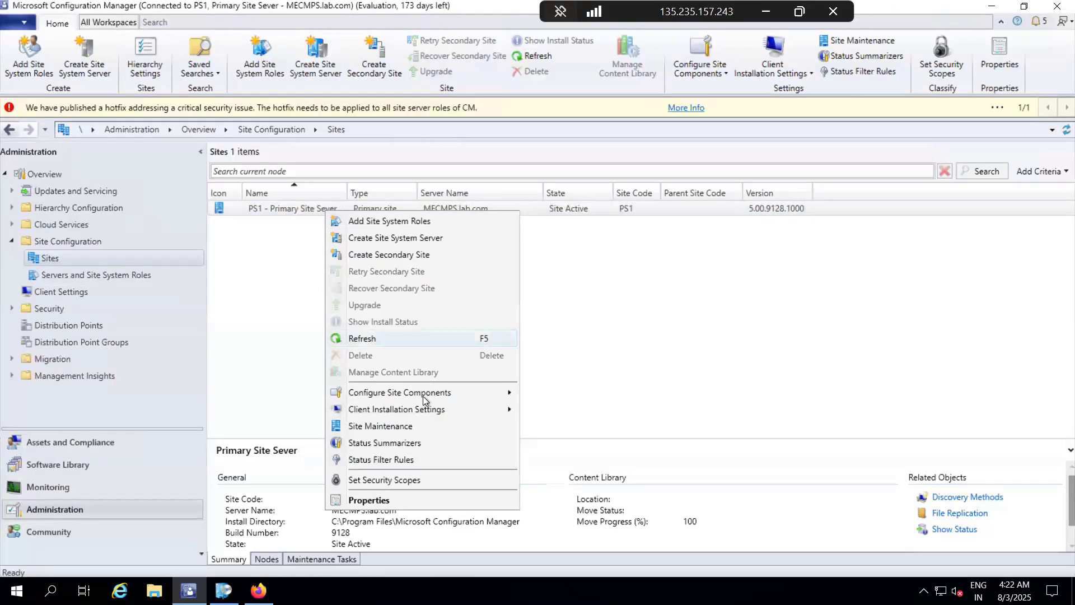
mouse_move(422, 396)
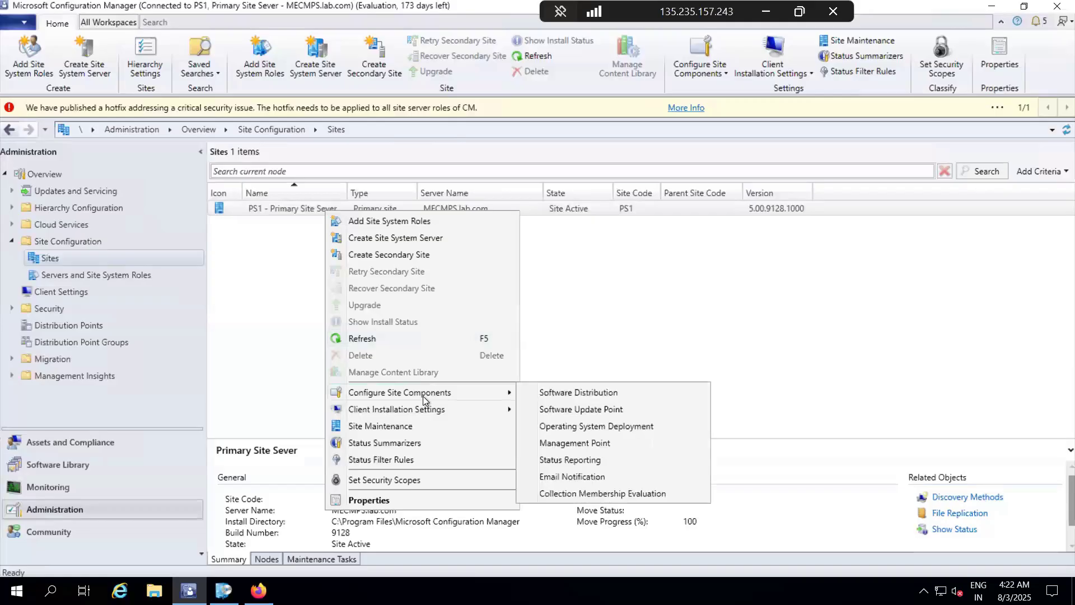
left_click(629, 394)
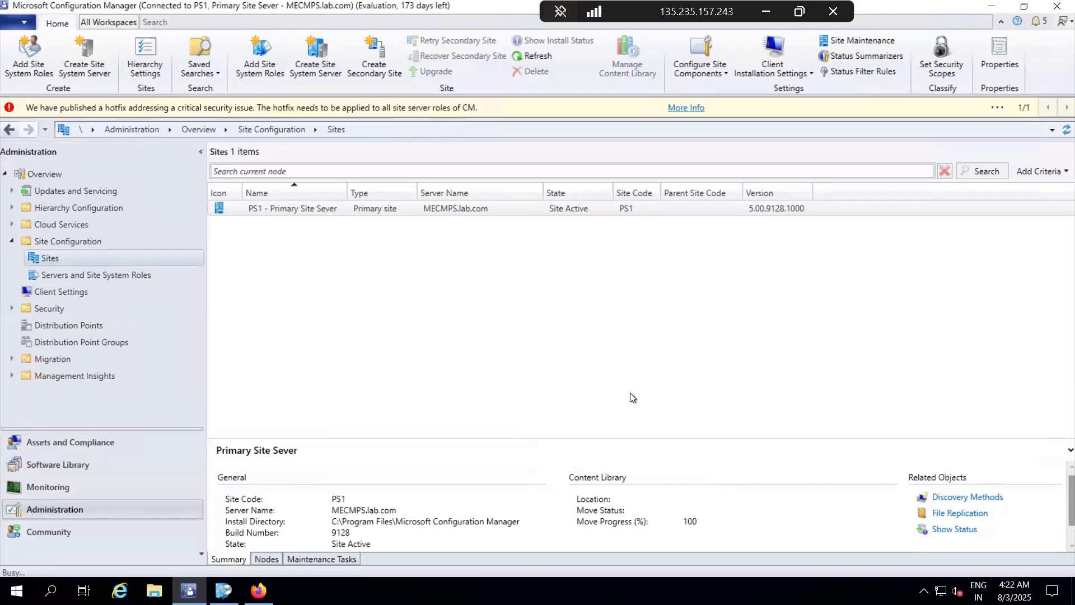
left_click(508, 137)
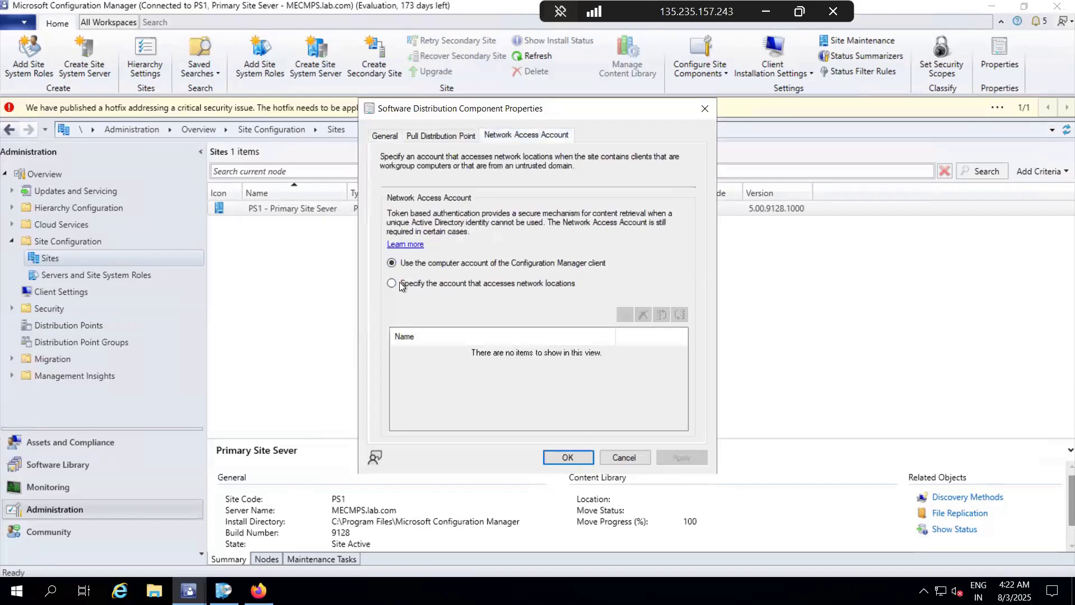
left_click(391, 283)
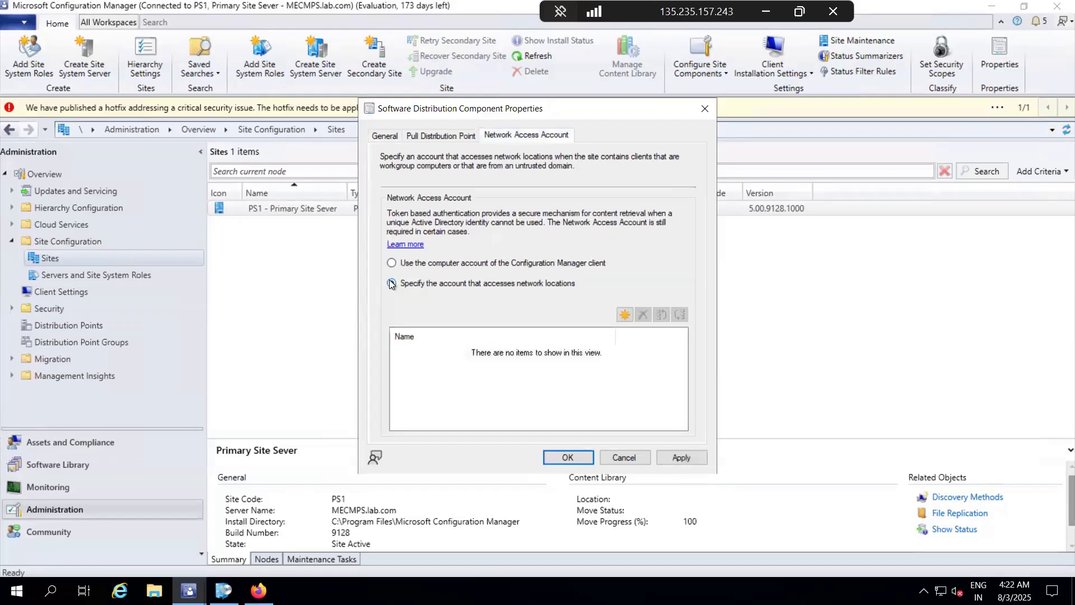
left_click(624, 314)
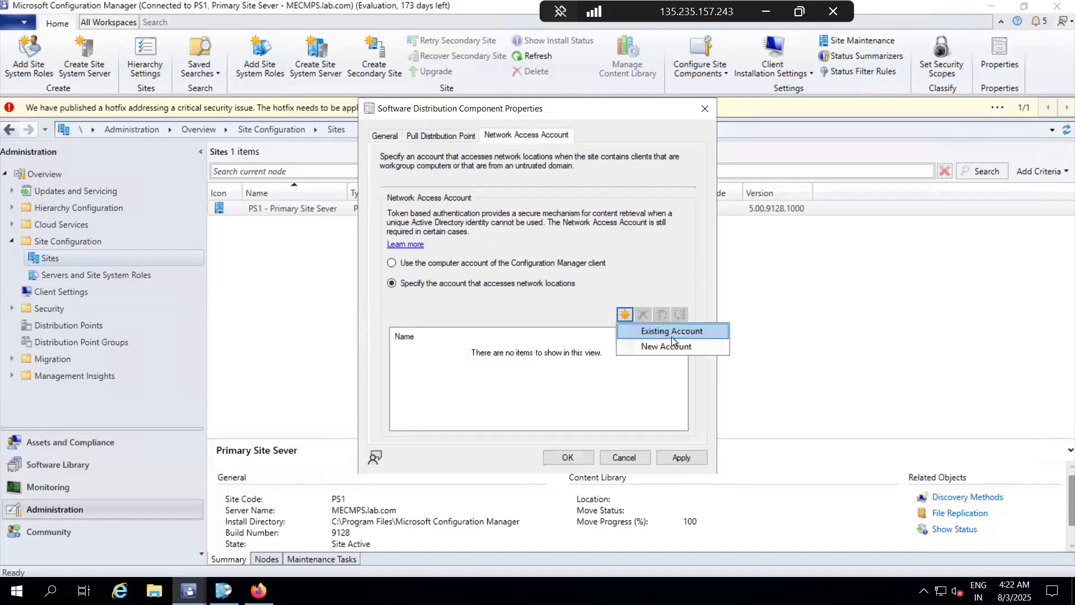
left_click(693, 347)
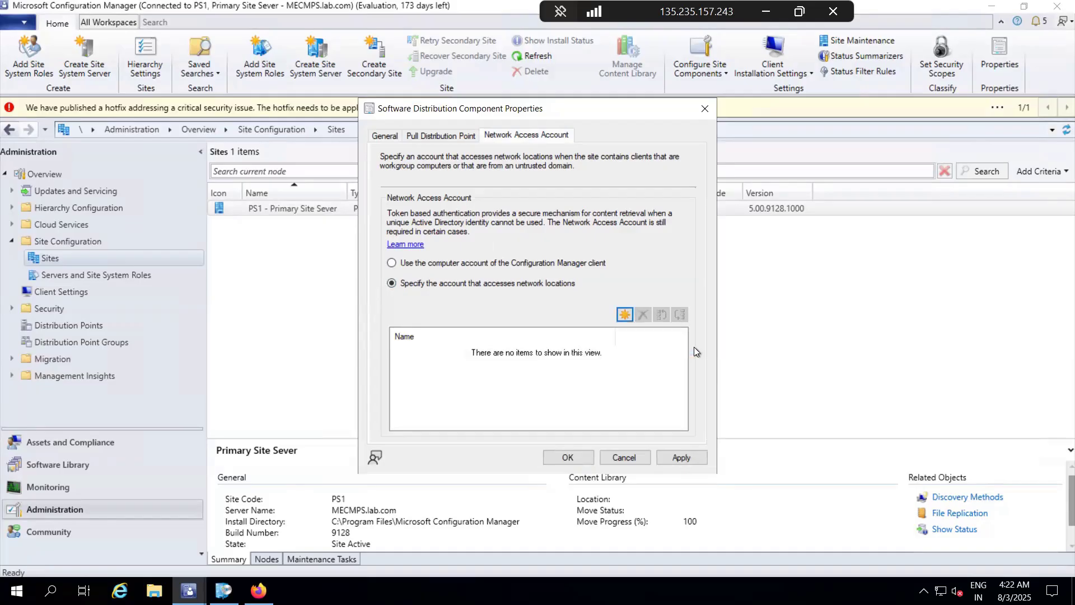
left_click(663, 193)
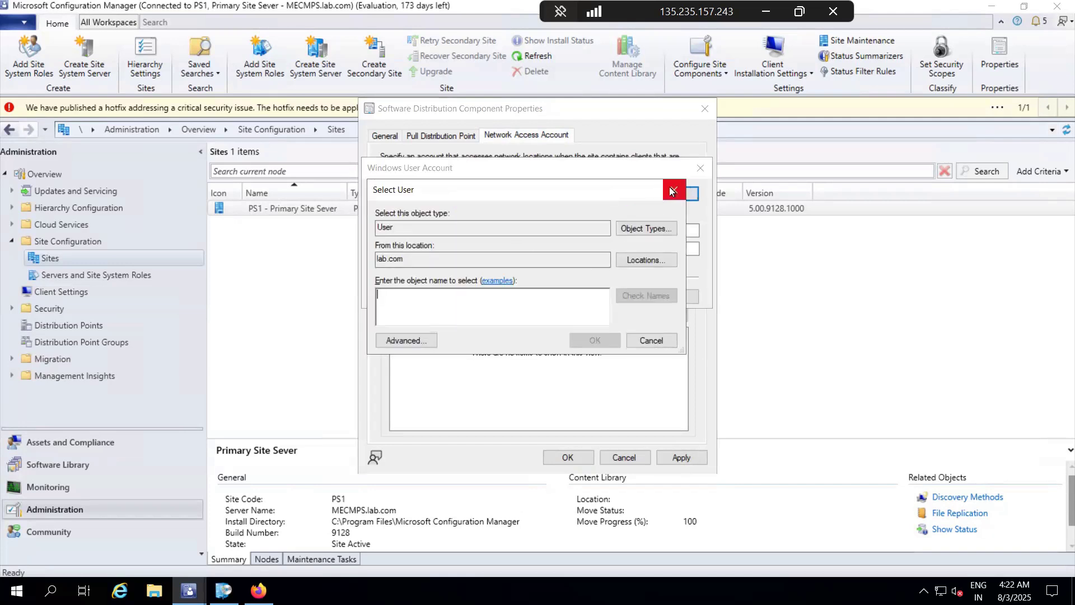
left_click(685, 188)
left_click(650, 295)
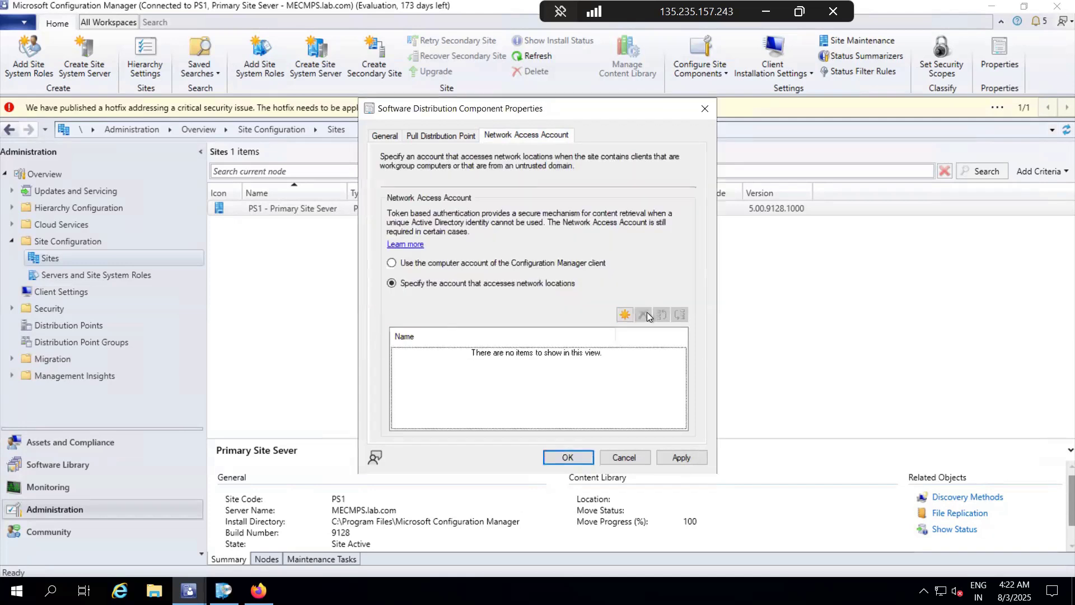
Step: Add the existing Client Push Installation Account as the network access account, apply the change and close the component properties
left_click(624, 314)
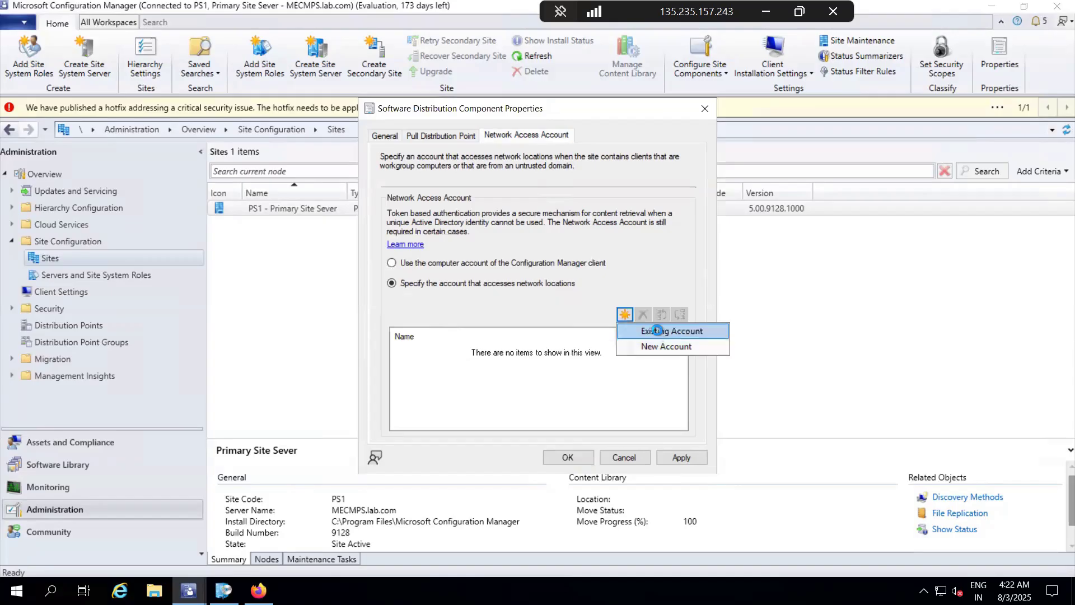
left_click(656, 330)
left_click(404, 244)
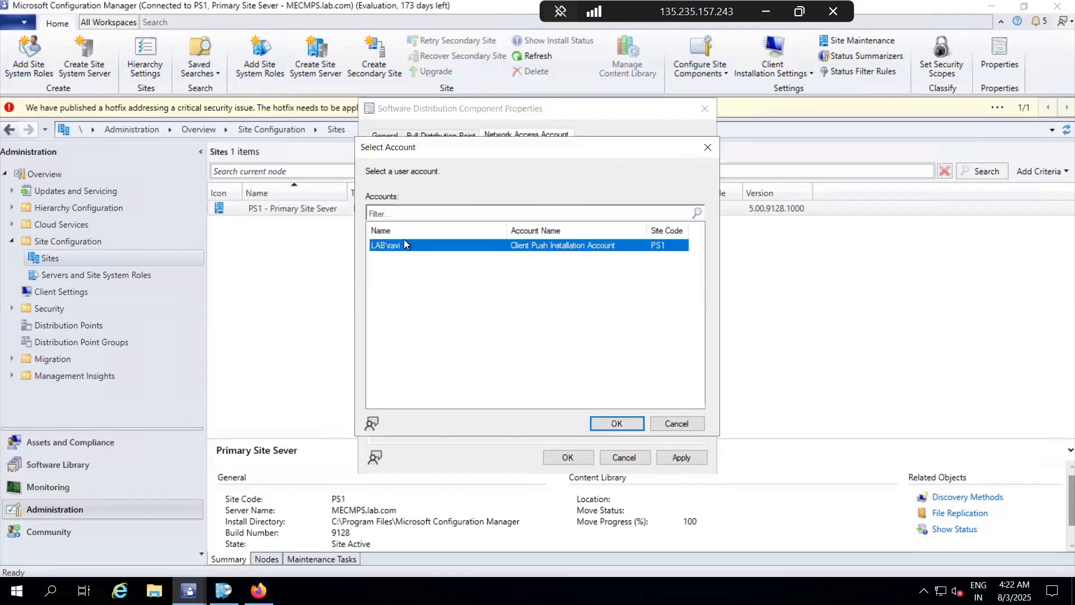
left_click(618, 424)
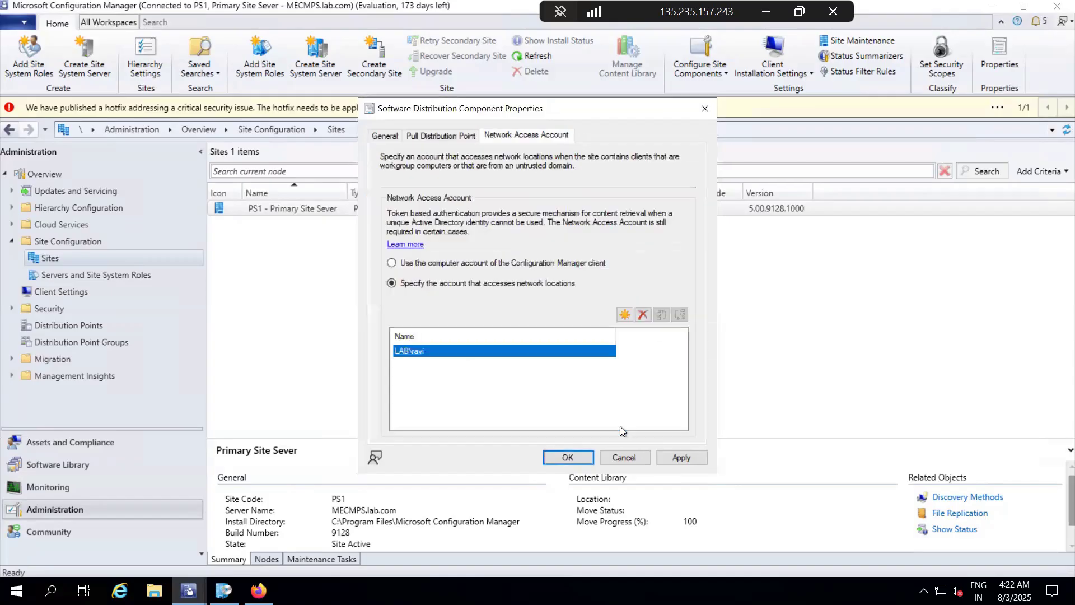
left_click(688, 458)
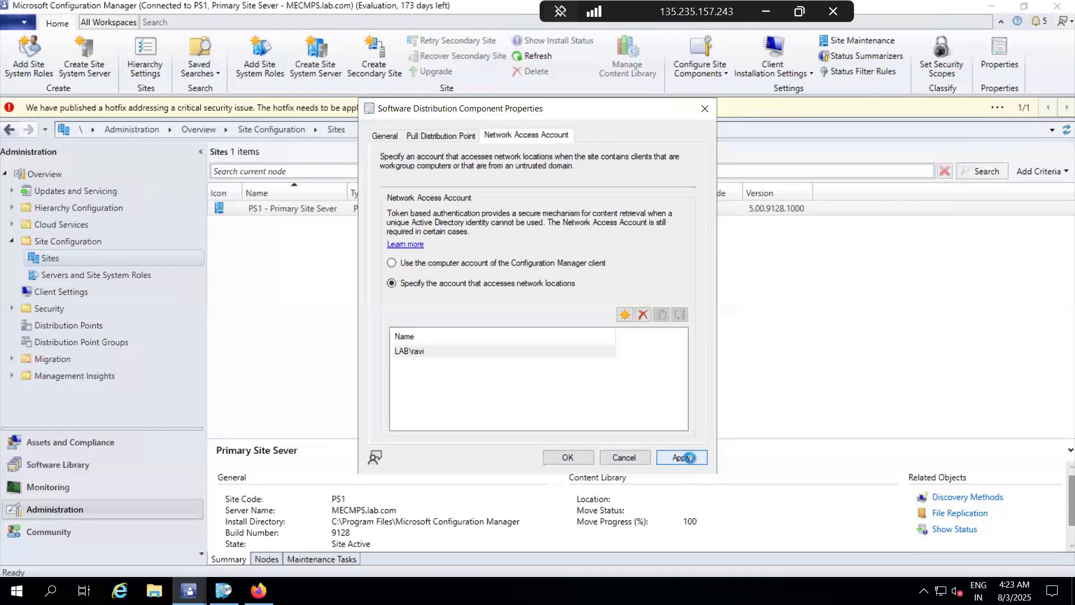
left_click(579, 454)
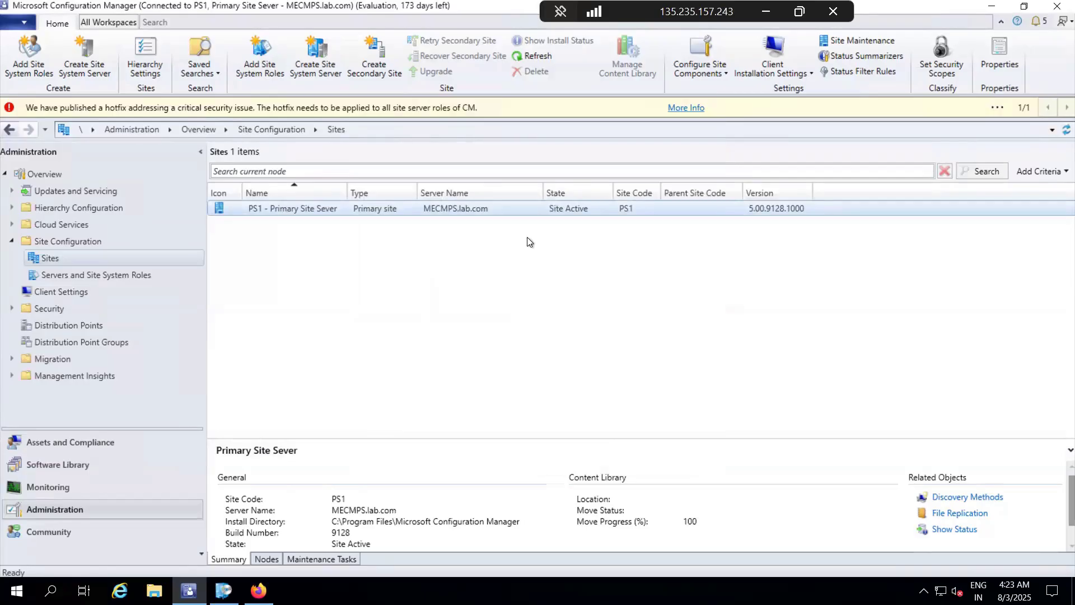
Step: Reopen the PS1 site's Software Distribution network access account settings and start adding a new account
right_click(498, 212)
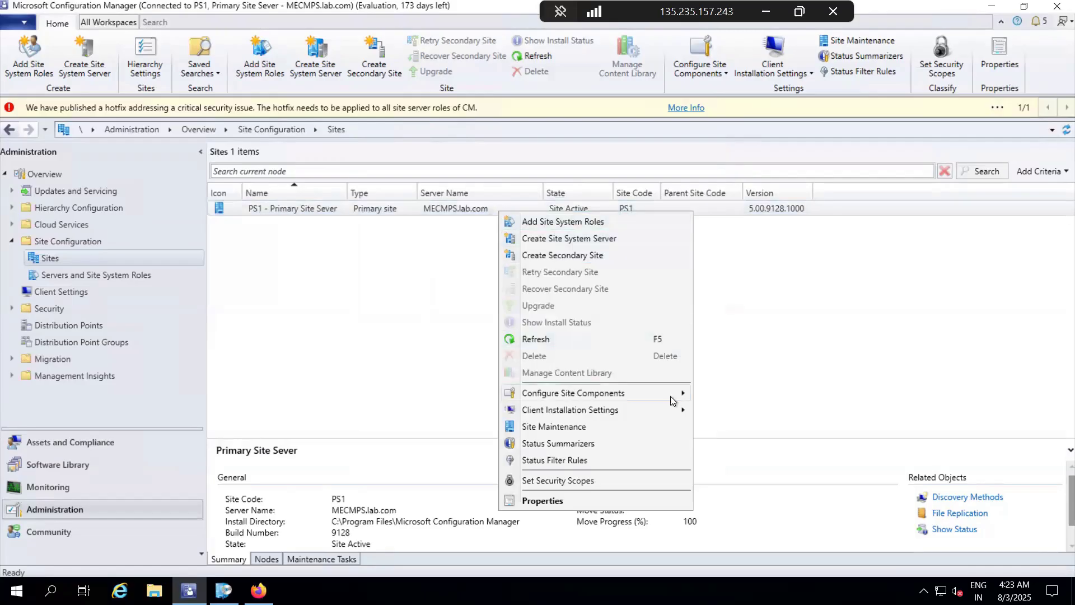
mouse_move(675, 399)
left_click(744, 400)
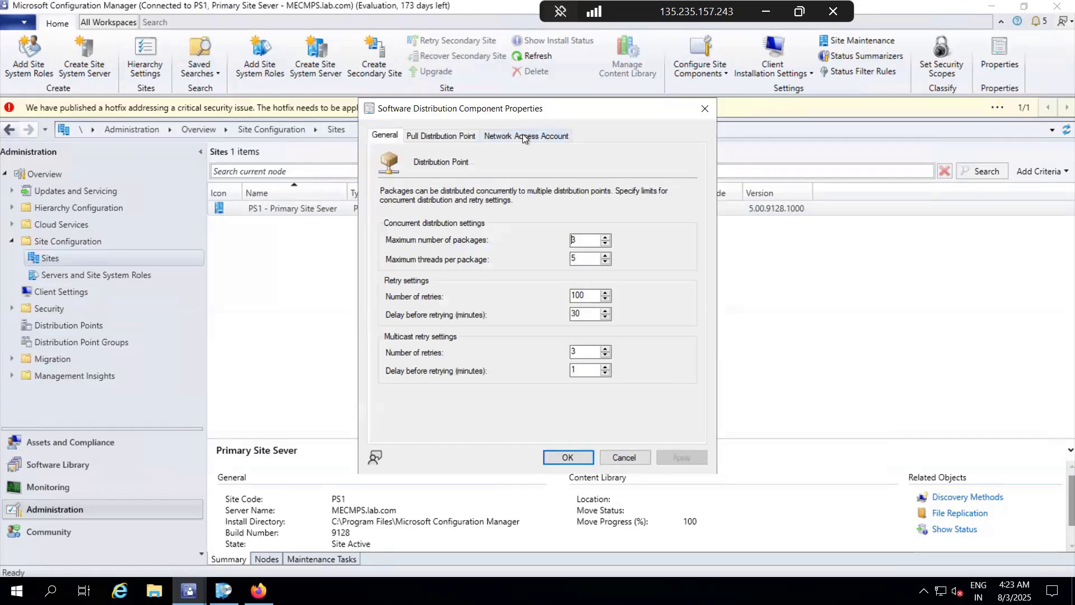
left_click(523, 135)
left_click(625, 315)
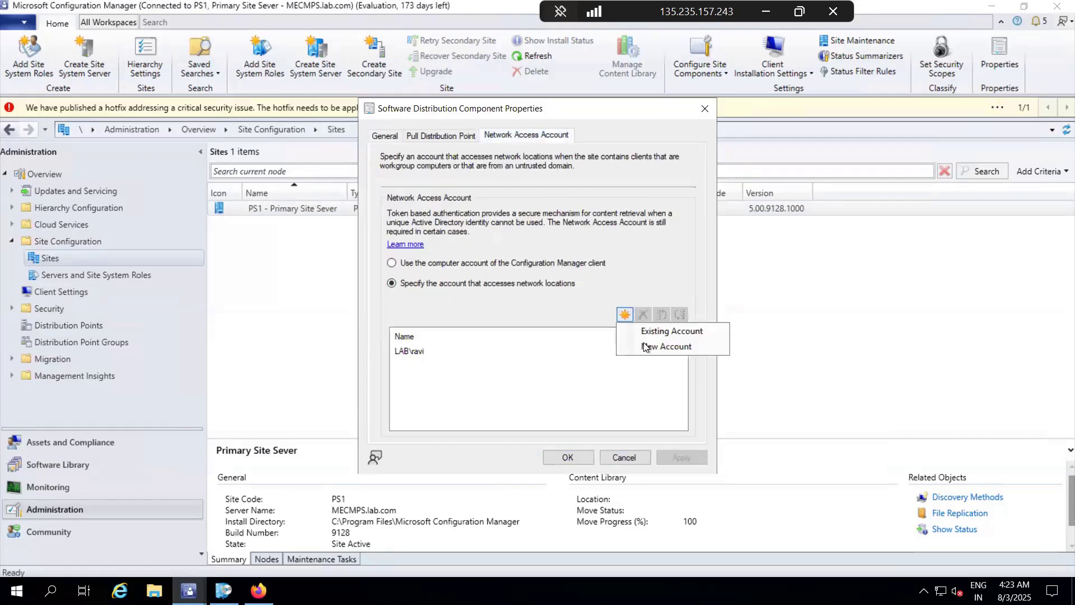
left_click(668, 346)
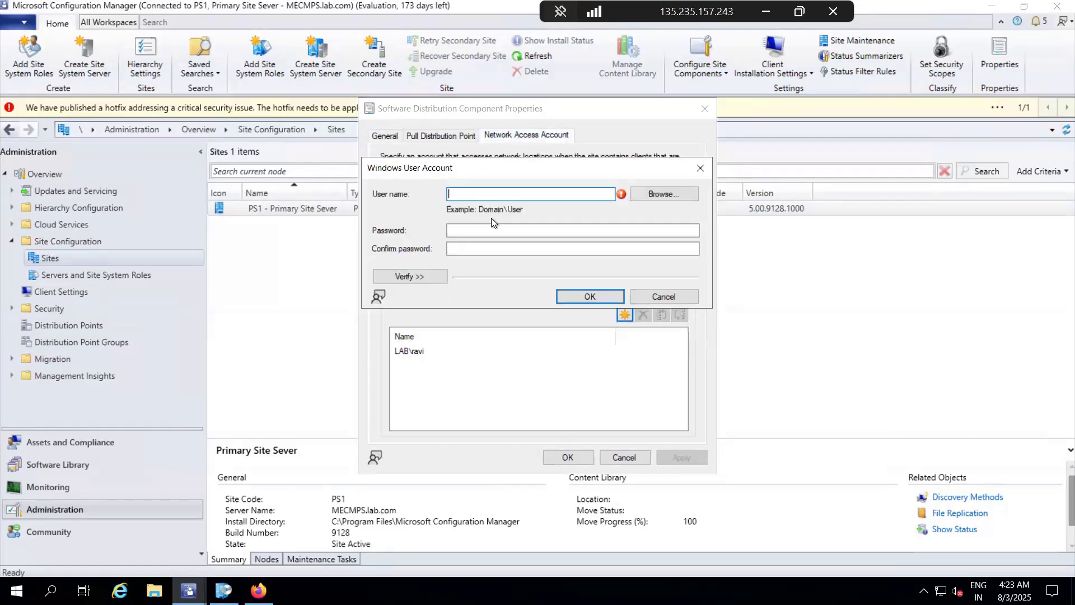
Step: Try to fill in a second domain user by looking up the user name in lab.com, cancelling the account entry and the component properties
type("jerry")
left_click(652, 194)
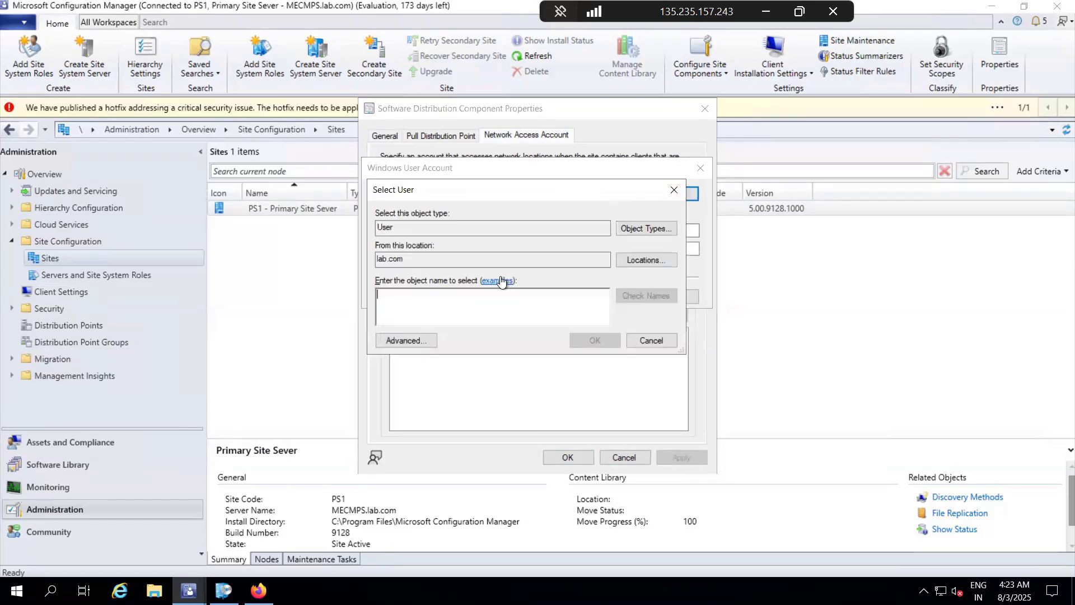
type("jerry")
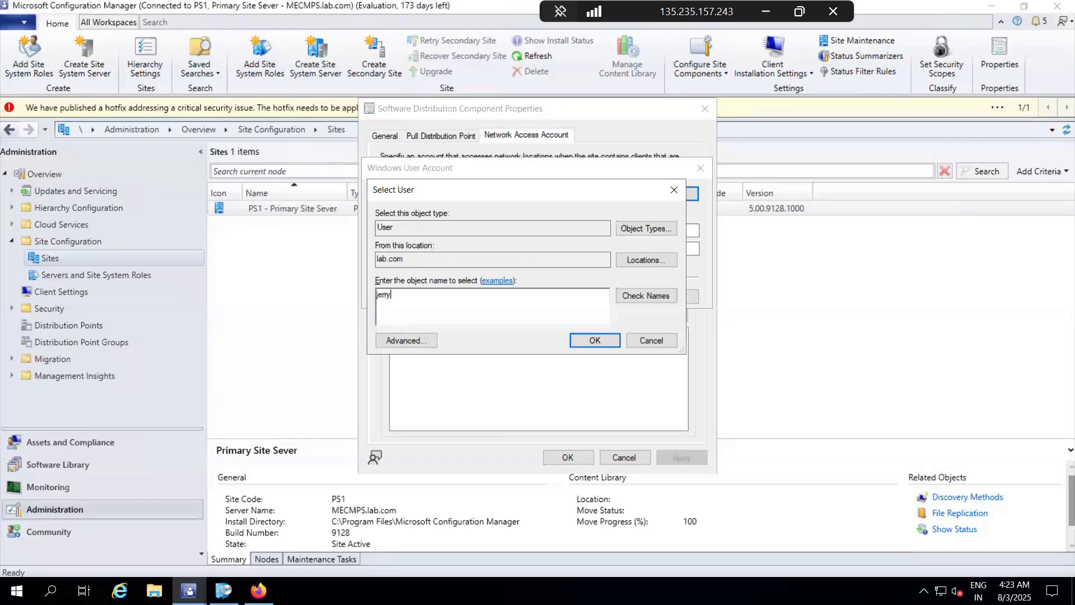
left_click(661, 296)
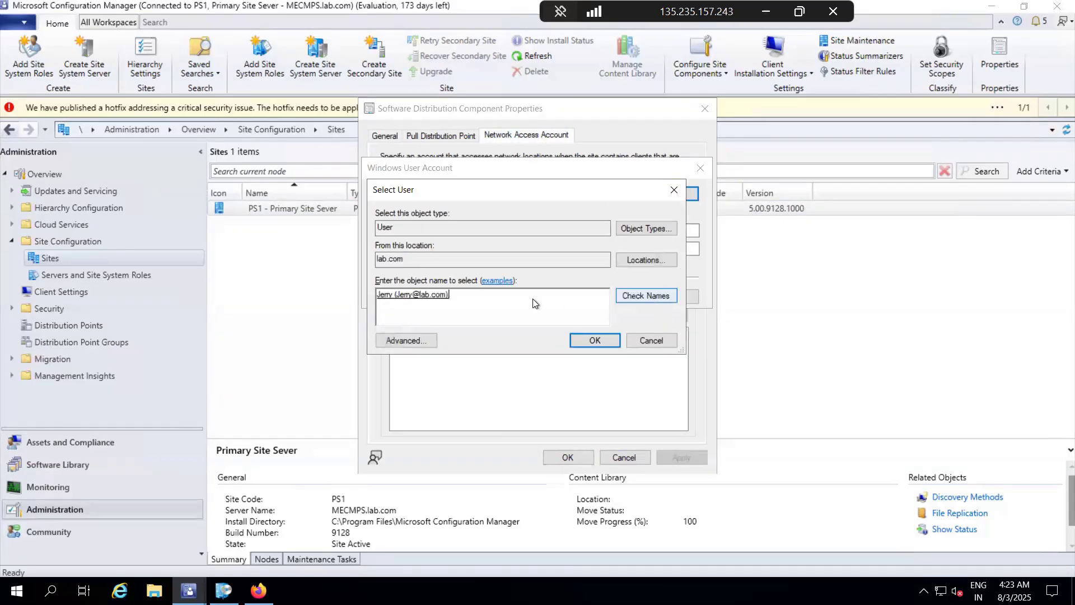
left_click(595, 340)
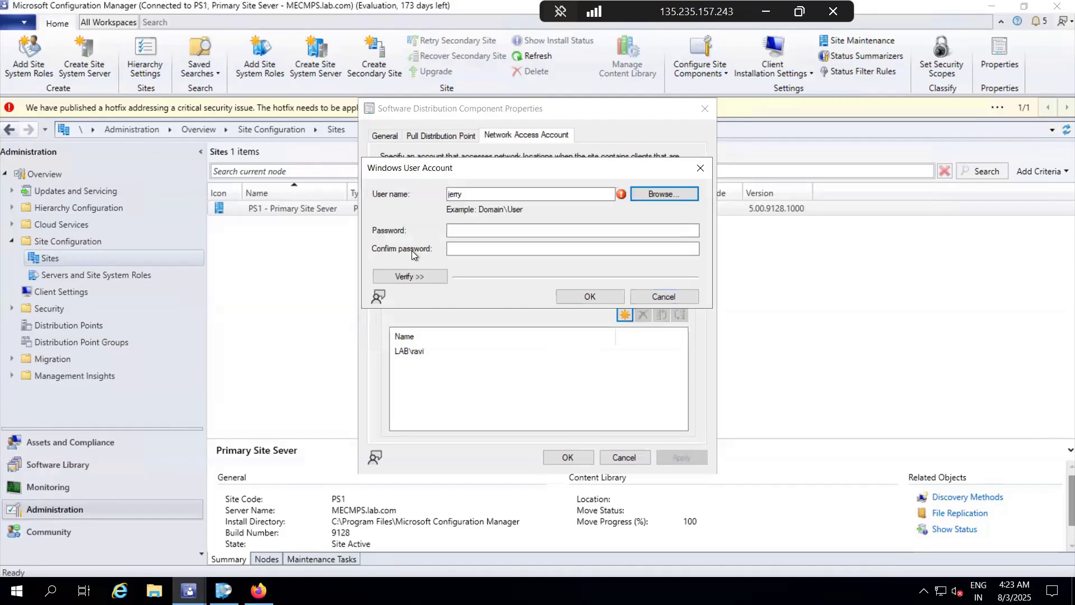
left_click(468, 228)
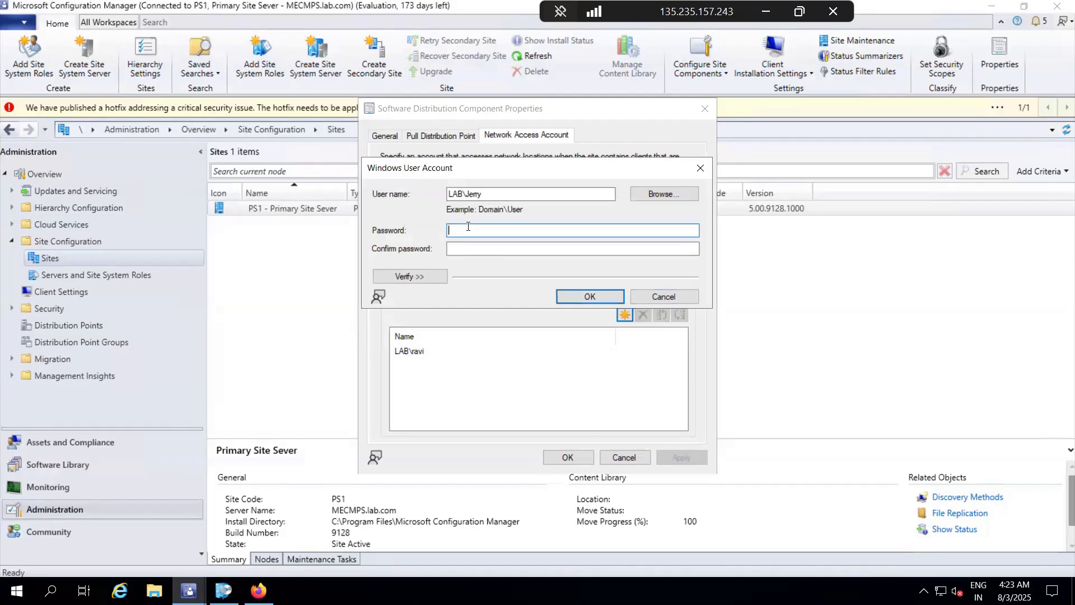
left_click(667, 298)
left_click(633, 455)
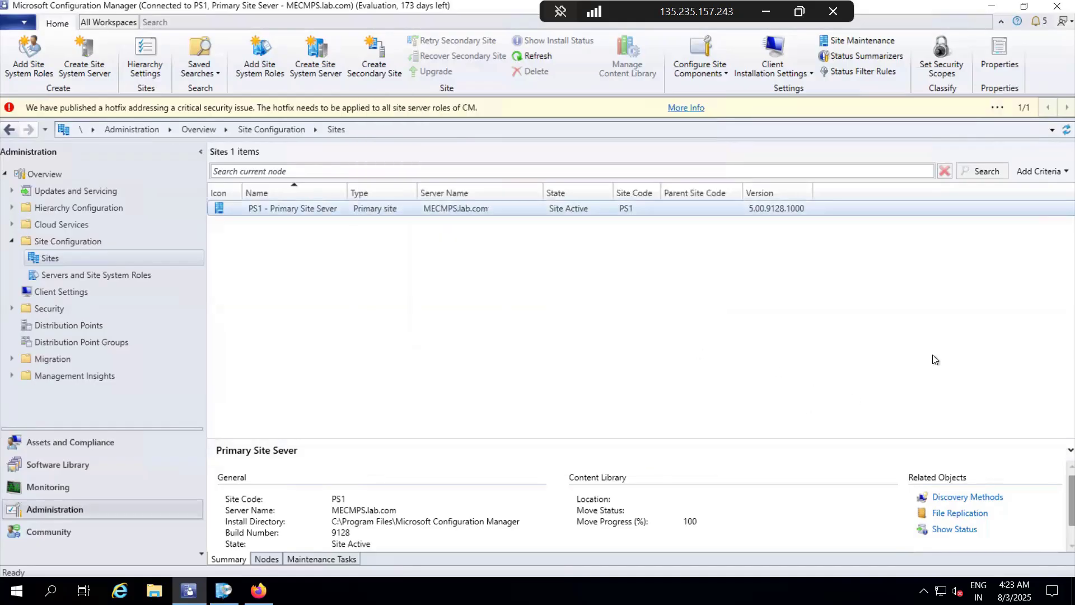
Step: Start a new task sequence in the Software Library that installs an existing image package
left_click(42, 468)
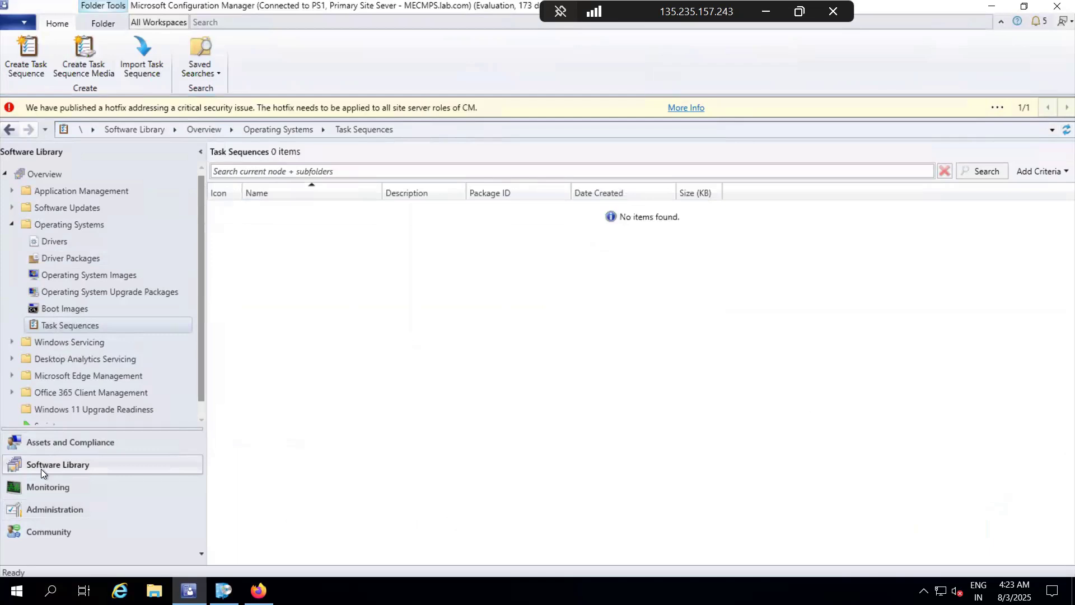
left_click(72, 325)
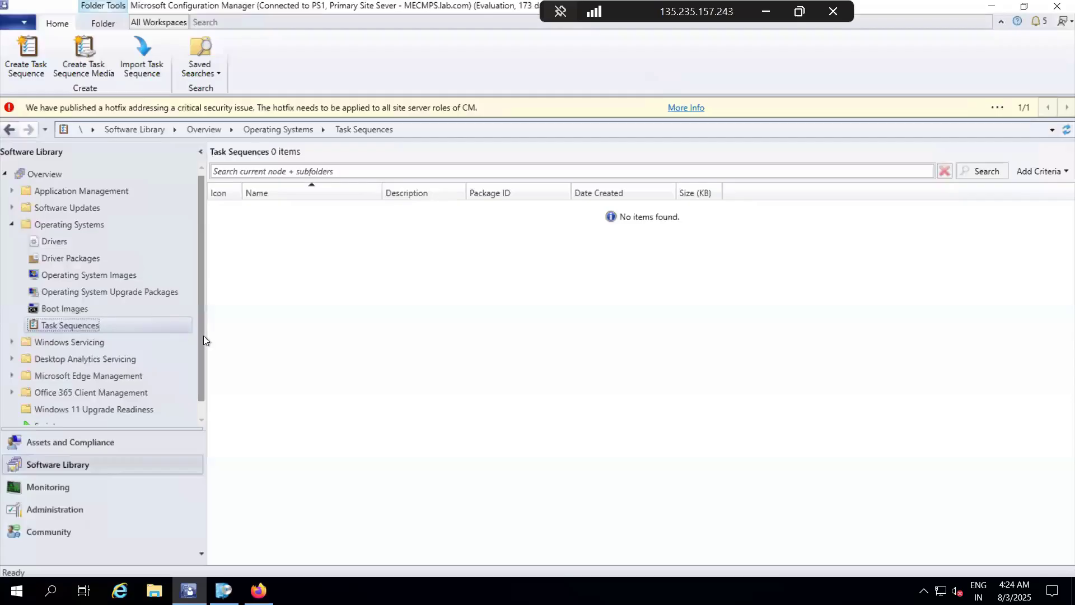
right_click(72, 324)
left_click(152, 340)
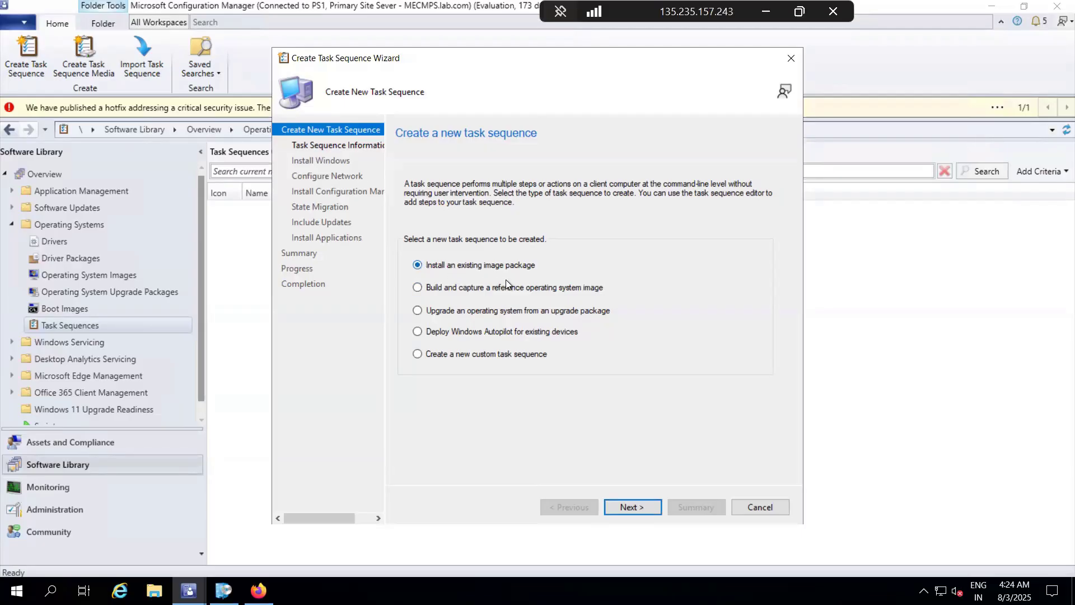
left_click(642, 508)
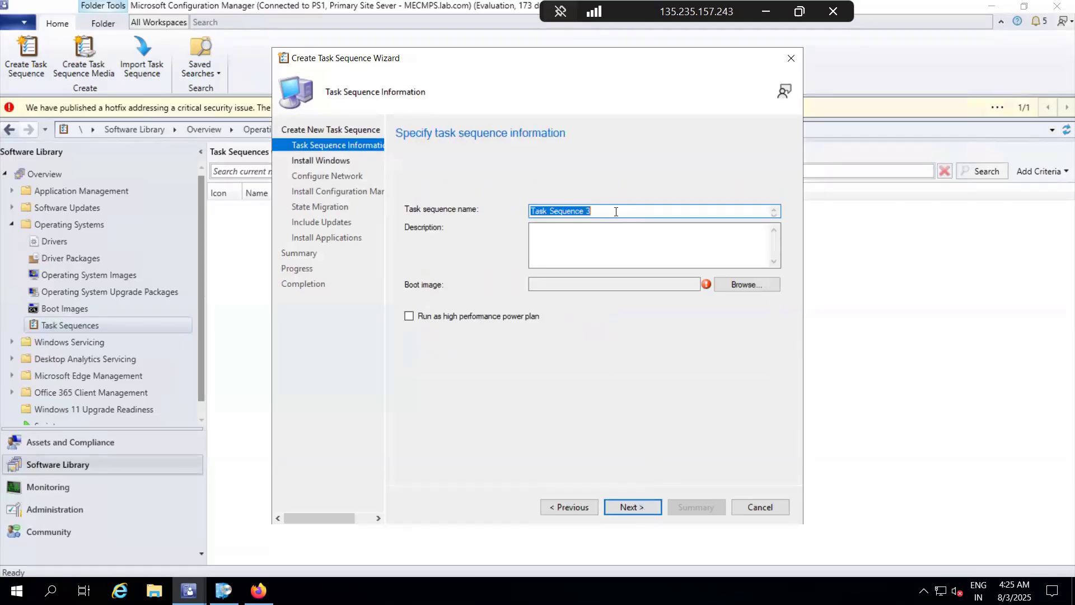
Step: Name the task sequence "Win -11 (Format and Reimage)"
key("BackSpace")
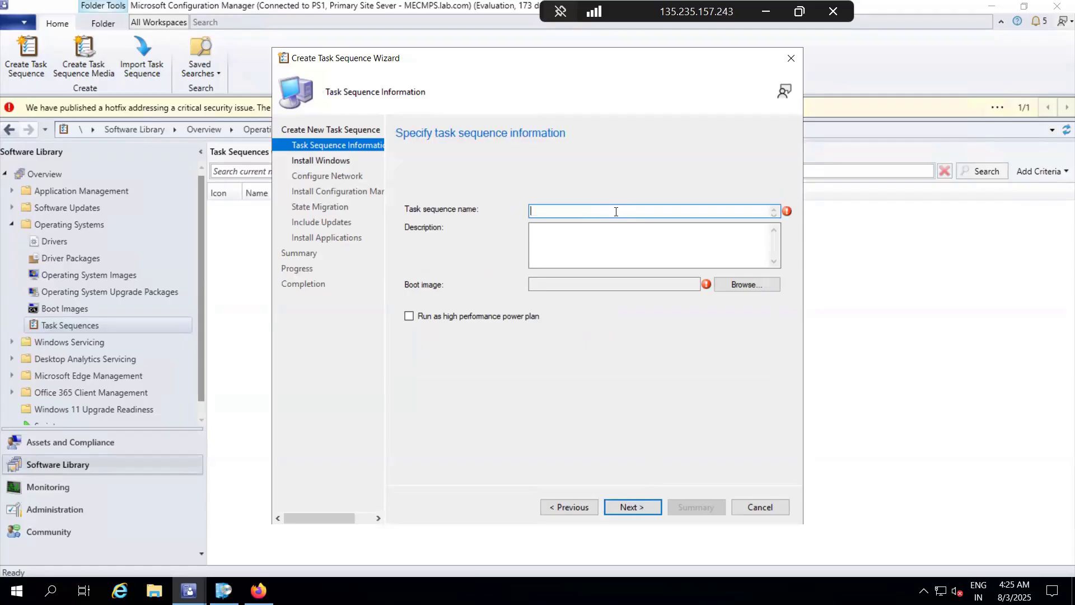
type("Win -11 (Format and Reimage)")
Step: Select Boot image (x64) en-US as the task sequence's boot image and continue to the Windows installation settings
left_click(733, 284)
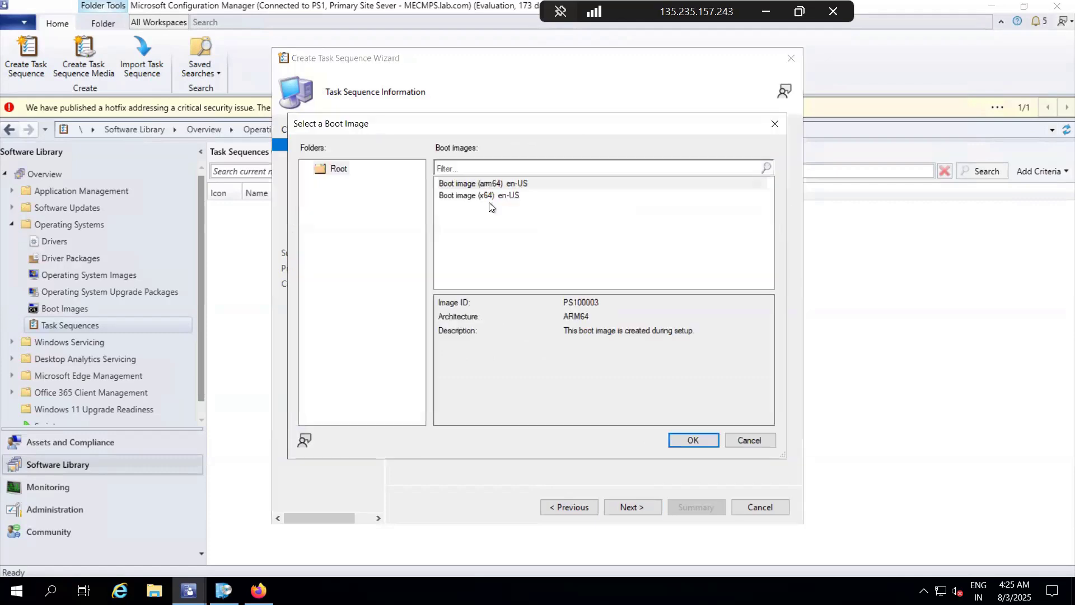
left_click(476, 195)
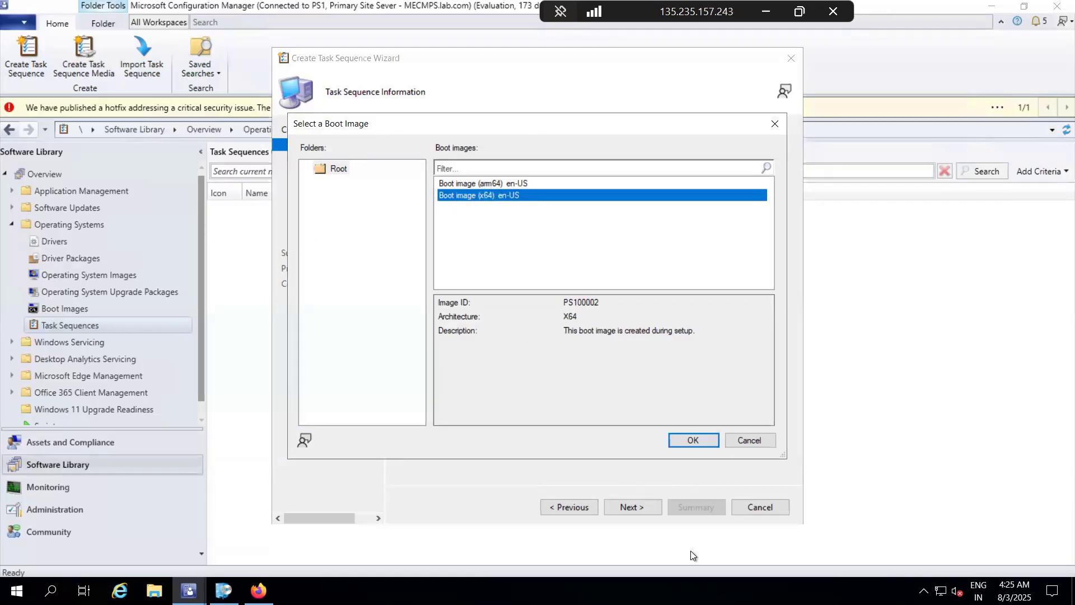
left_click(703, 439)
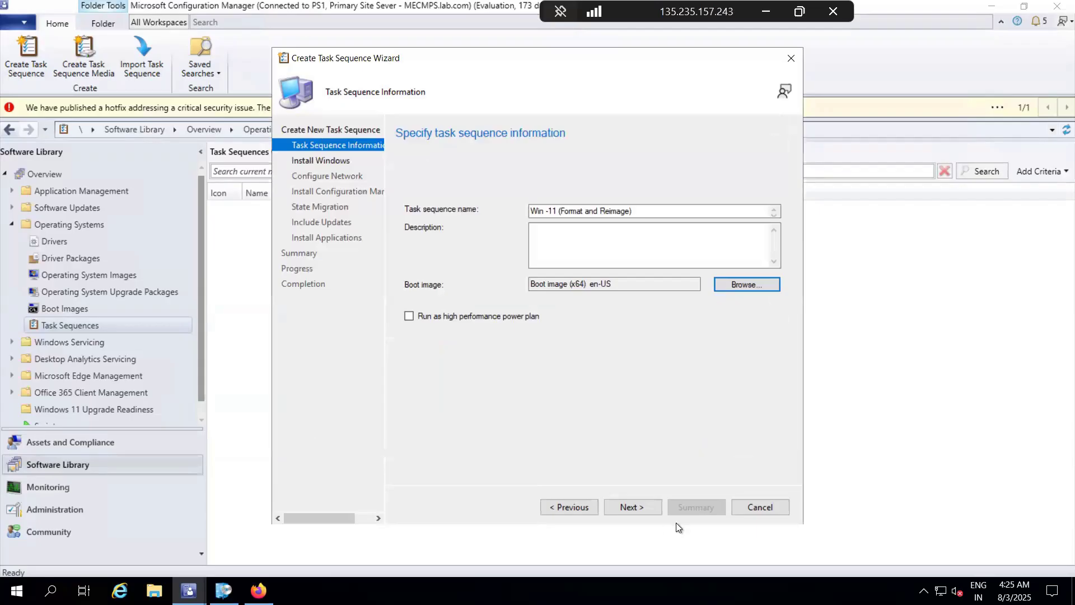
left_click(637, 508)
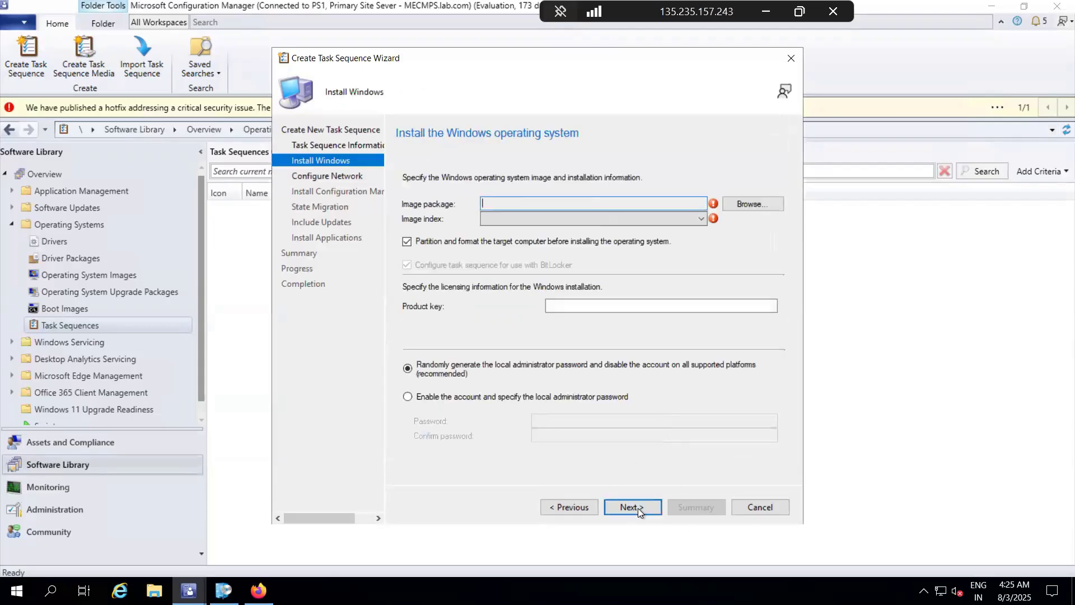
Step: Select 1-Windows-11-Enterprise-Evaluation.wim en-US as the image package, leaving the product key blank
left_click(743, 204)
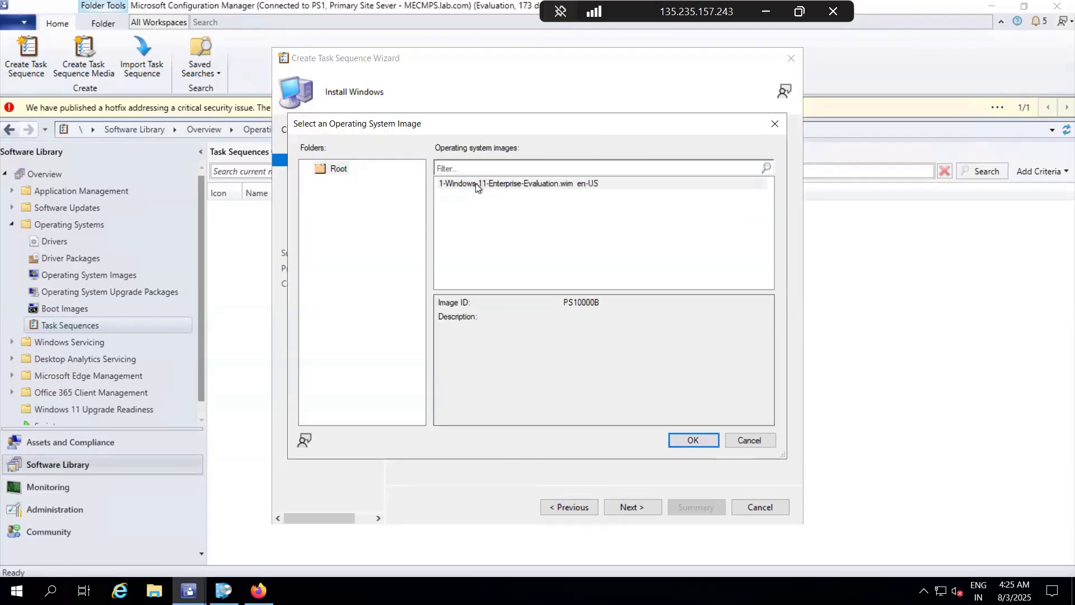
left_click(475, 183)
left_click(700, 442)
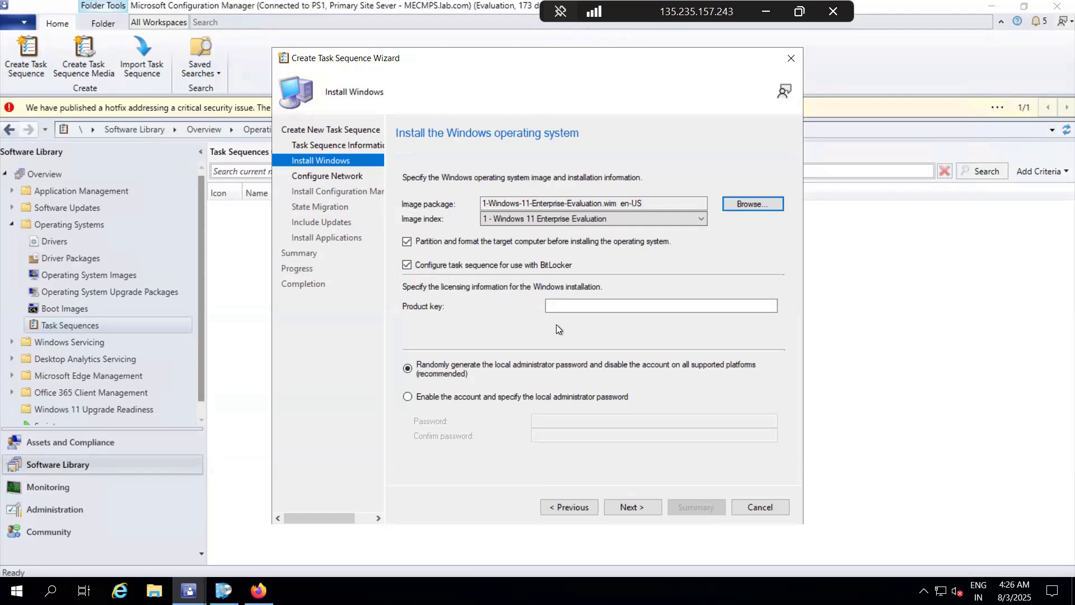
left_click(565, 304)
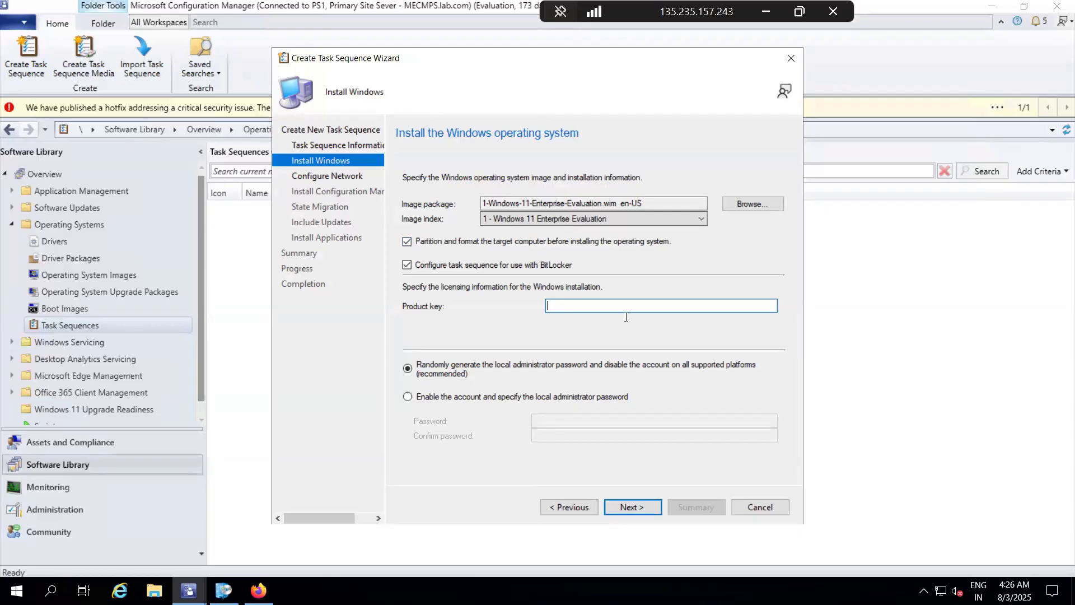
Step: Enable the local administrator account, enter and confirm its password, and continue to the network configuration
left_click(438, 402)
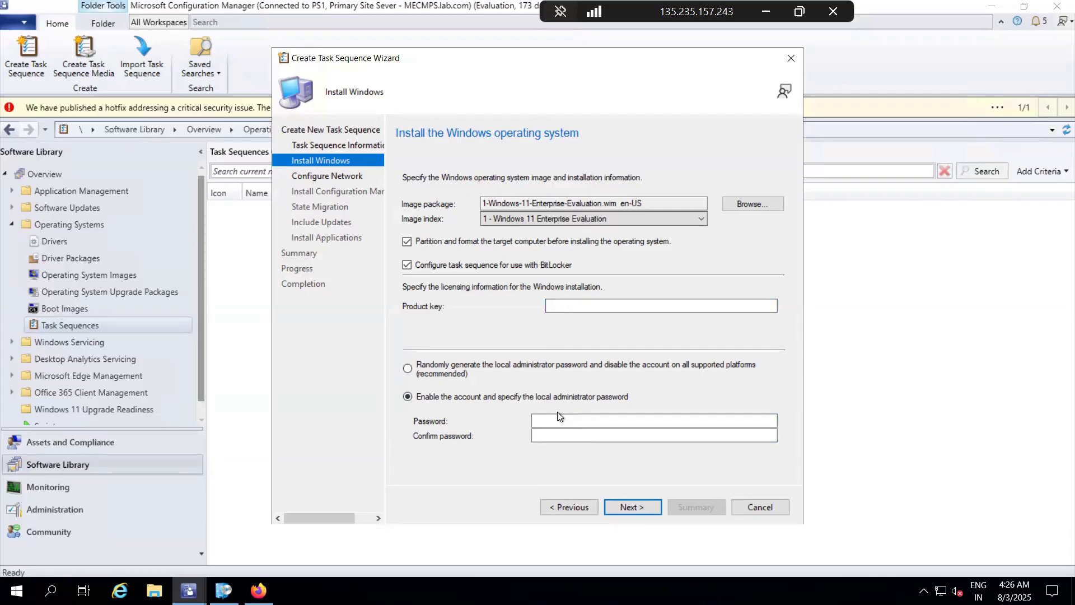
left_click(554, 418)
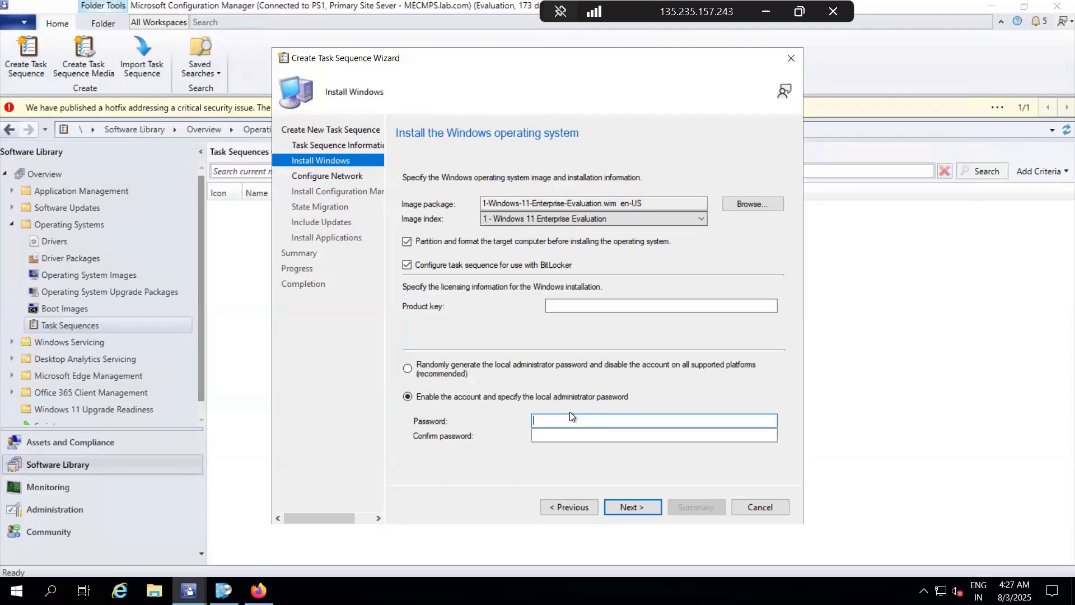
type("•••••••••")
key("Tab")
type("•••••••")
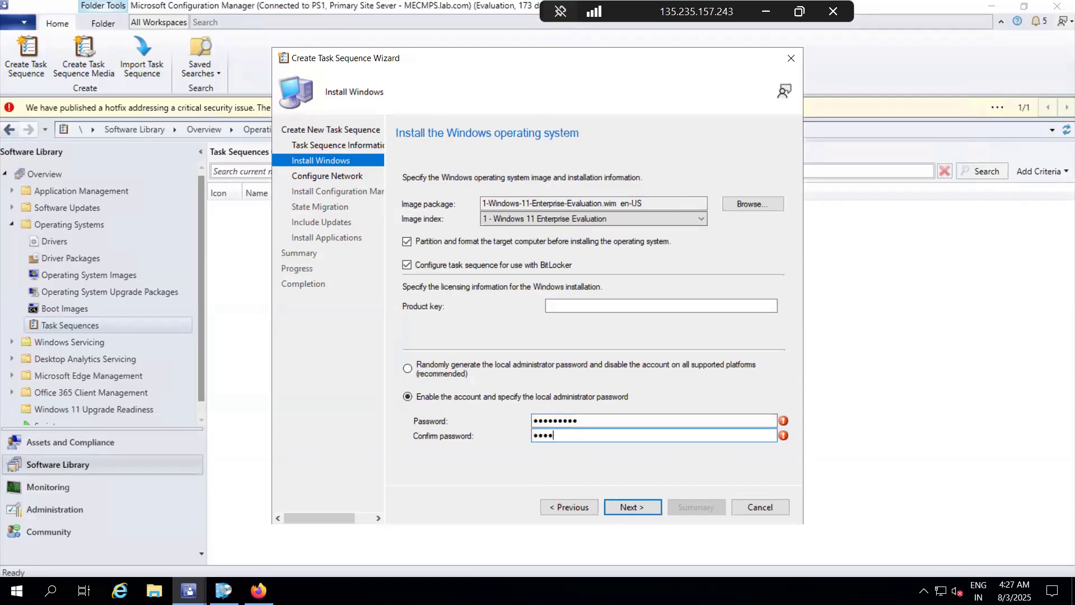
type("••")
left_click(640, 505)
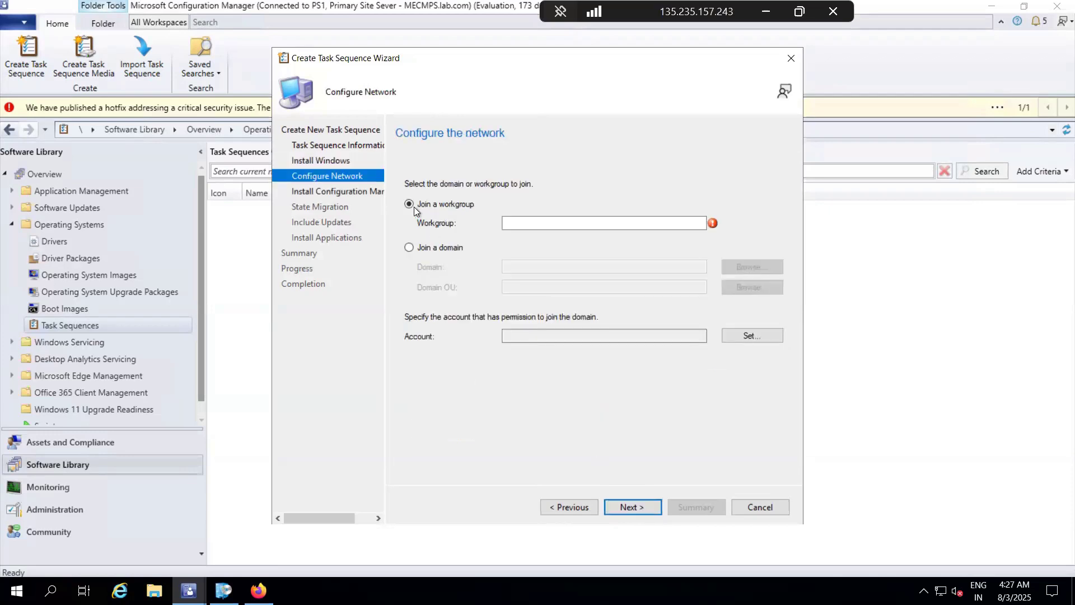
Step: Set the deployment to join the lab.com domain, with the domain root LDAP://DC=lab,DC=com as the domain OU
left_click(432, 252)
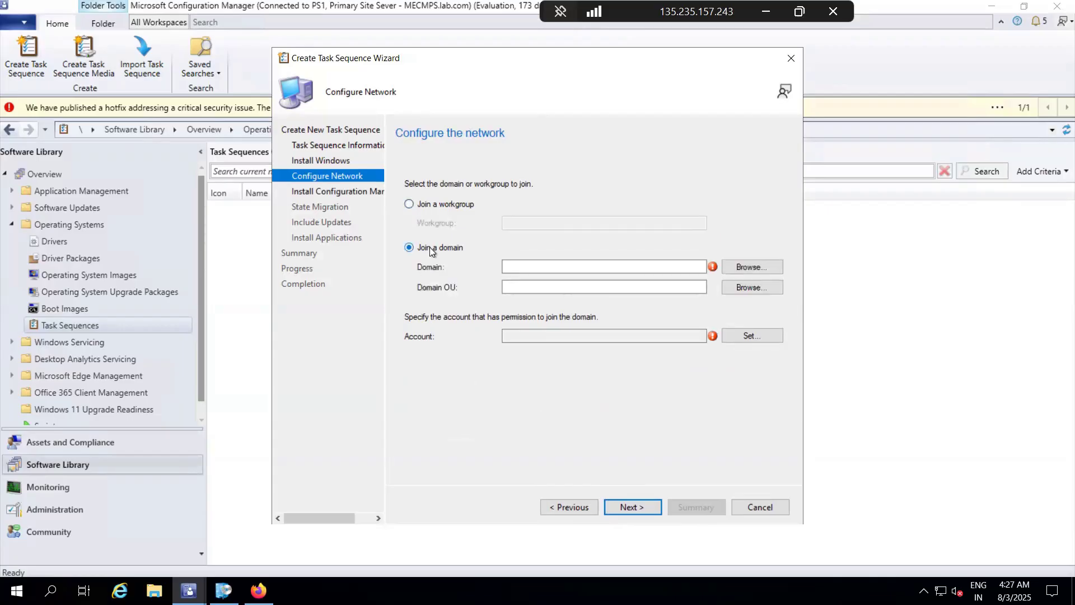
left_click(751, 270)
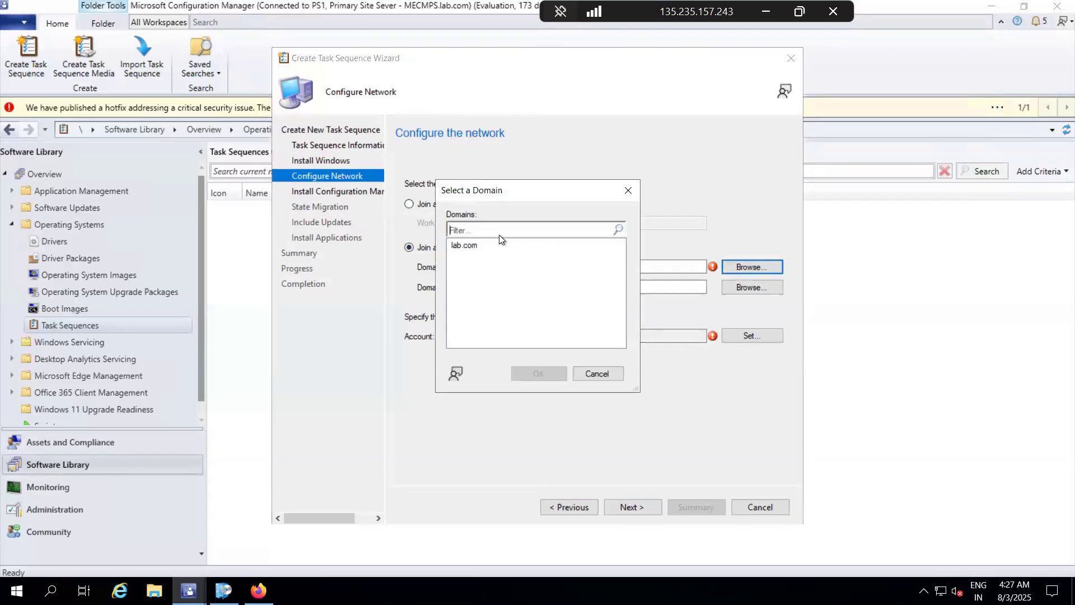
left_click(470, 246)
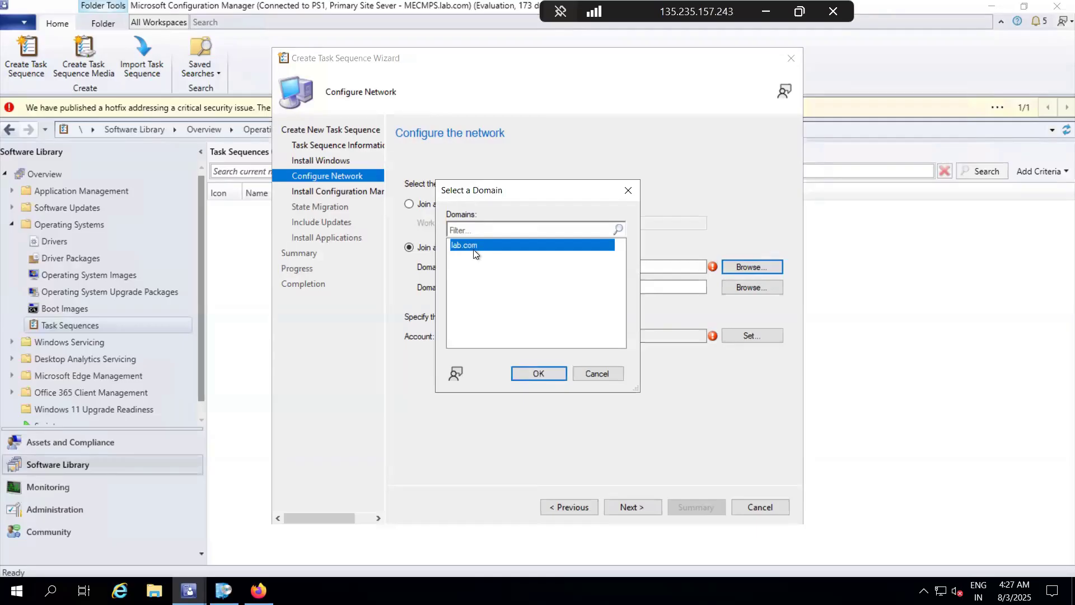
left_click(538, 373)
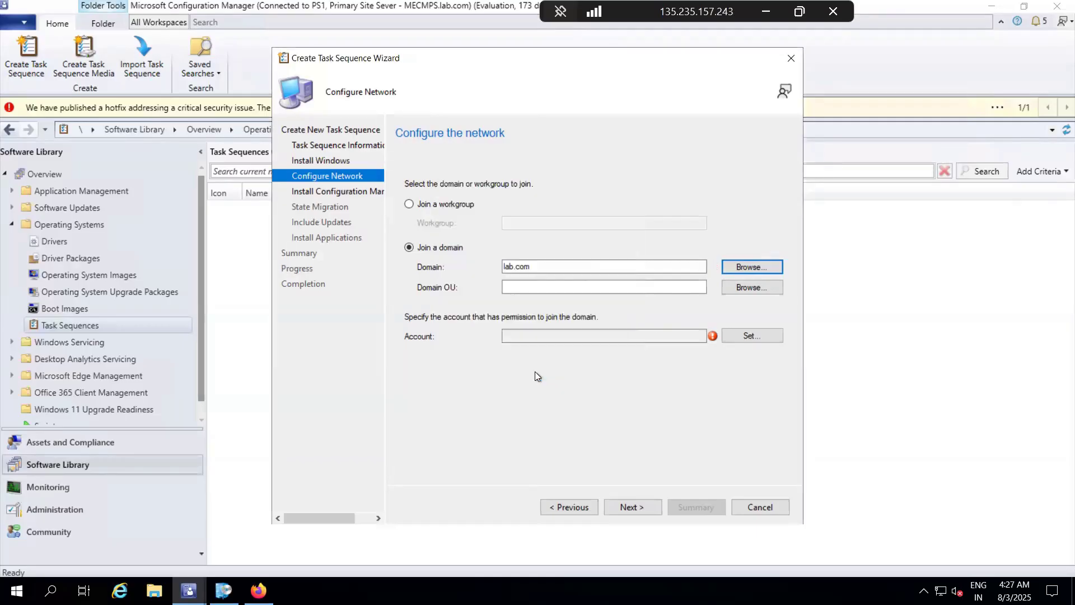
left_click(733, 290)
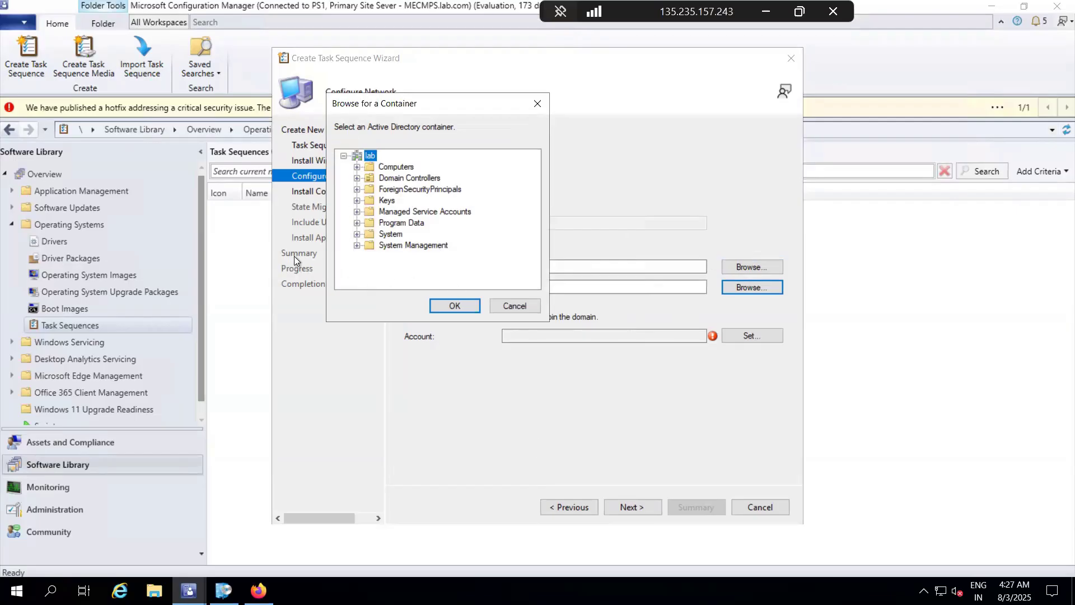
left_click(461, 308)
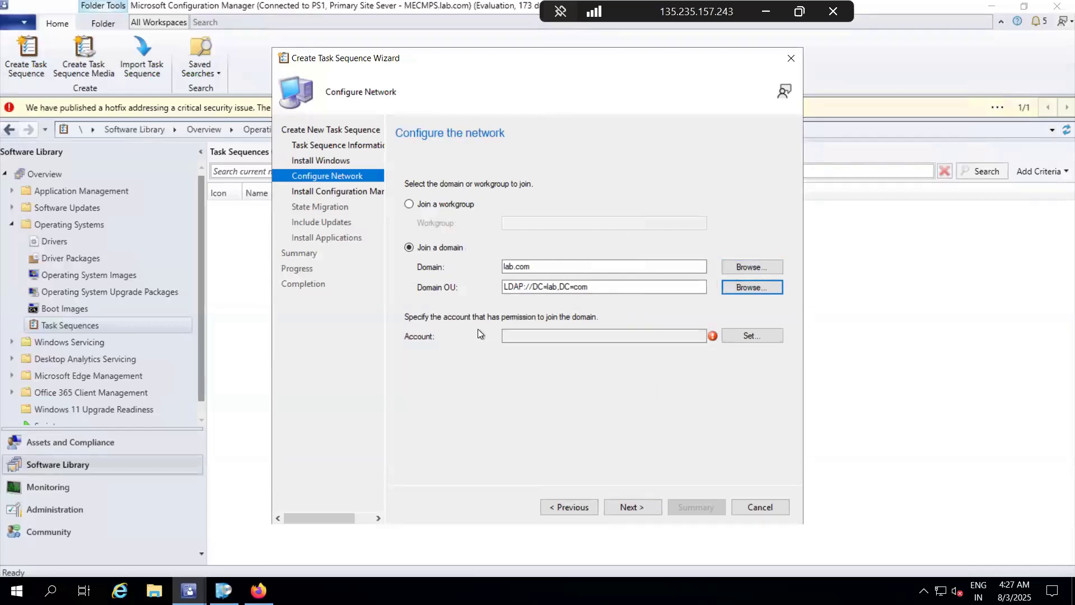
Step: Set the domain-join account's user name by looking up the domain user in lab.com and checking the name
left_click(754, 336)
left_click(656, 202)
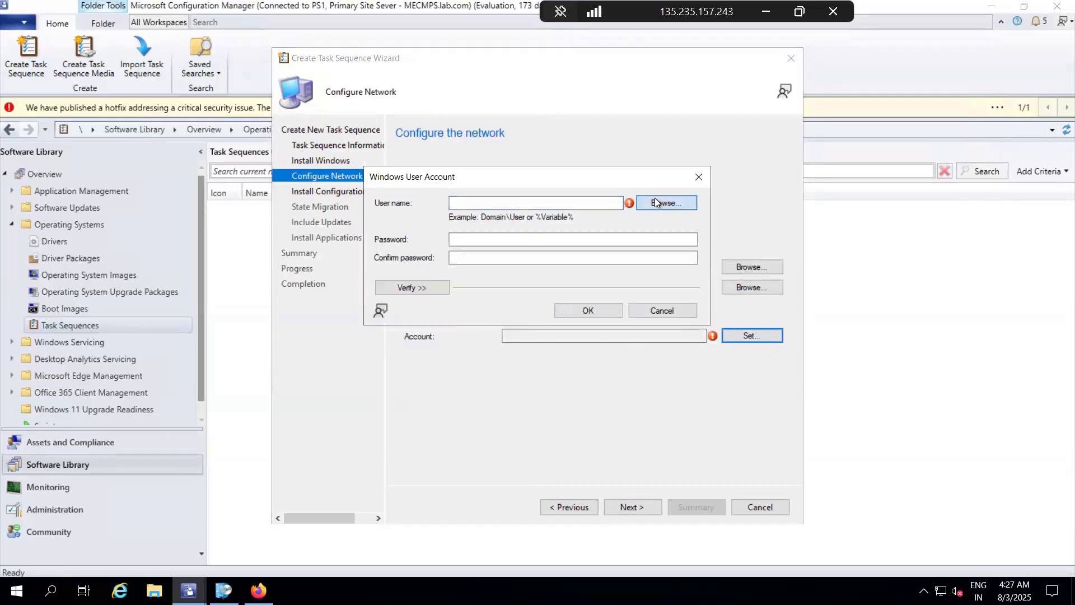
type("ravi")
left_click(630, 302)
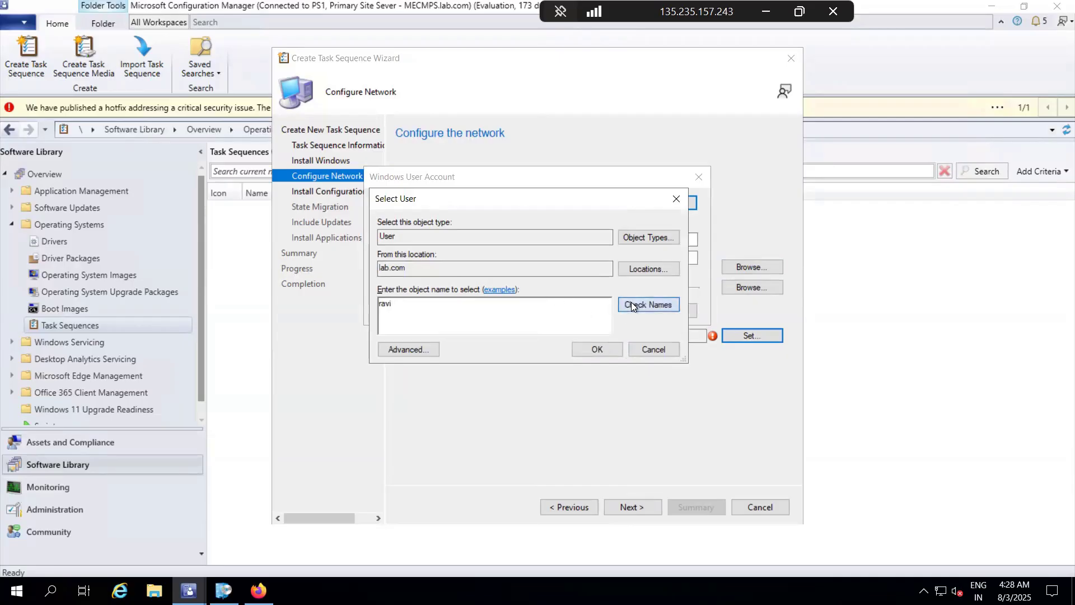
left_click(595, 355)
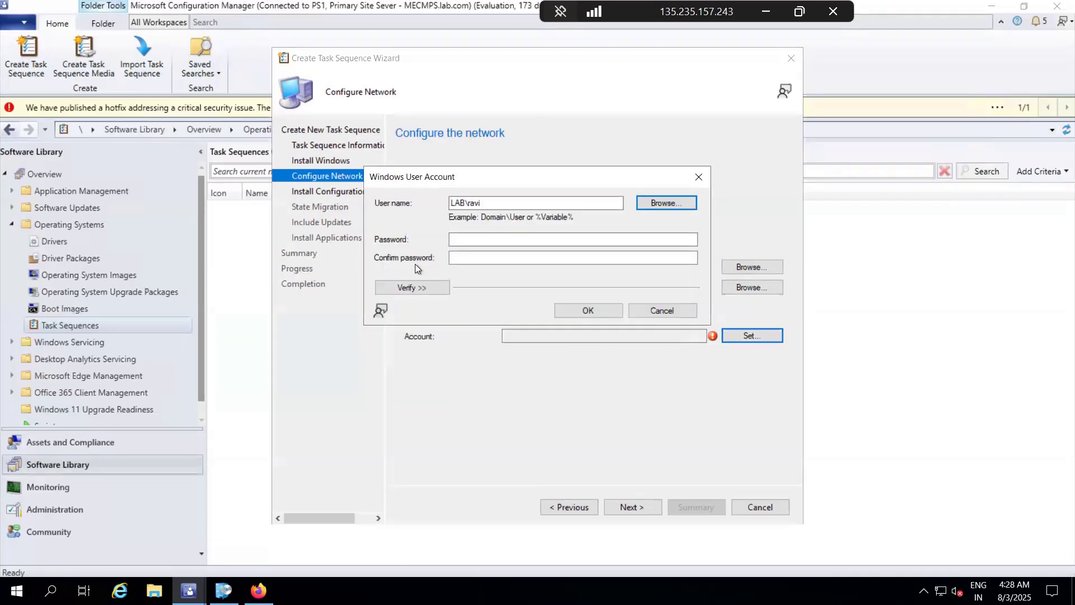
Step: Switch to Notepad++ to get the domain-join account's password from the change.log notes, and return to the 135.235.157.243 remote session
left_click(470, 244)
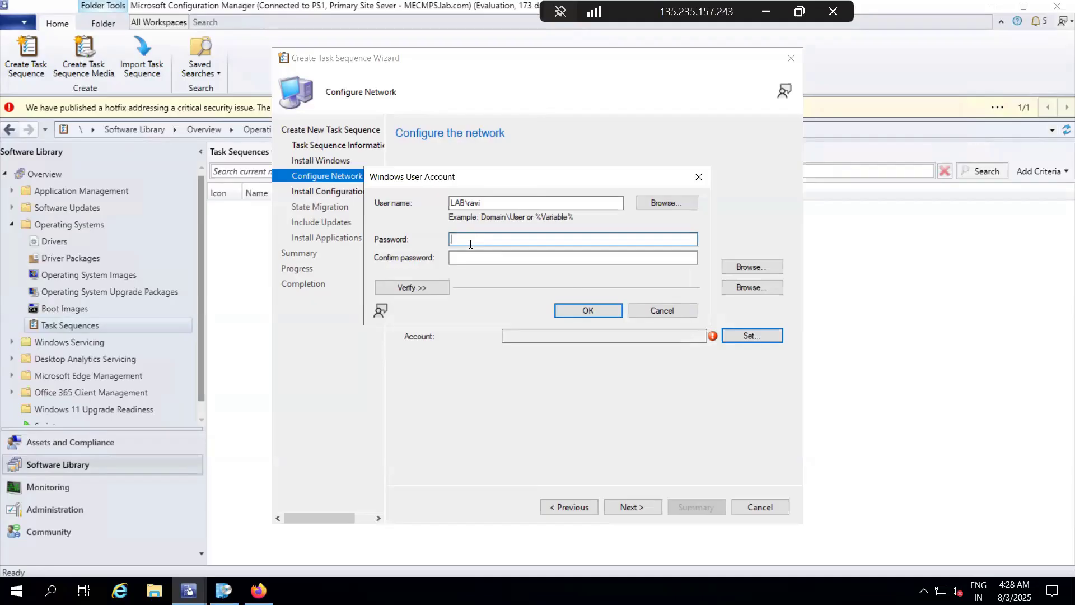
left_click(766, 11)
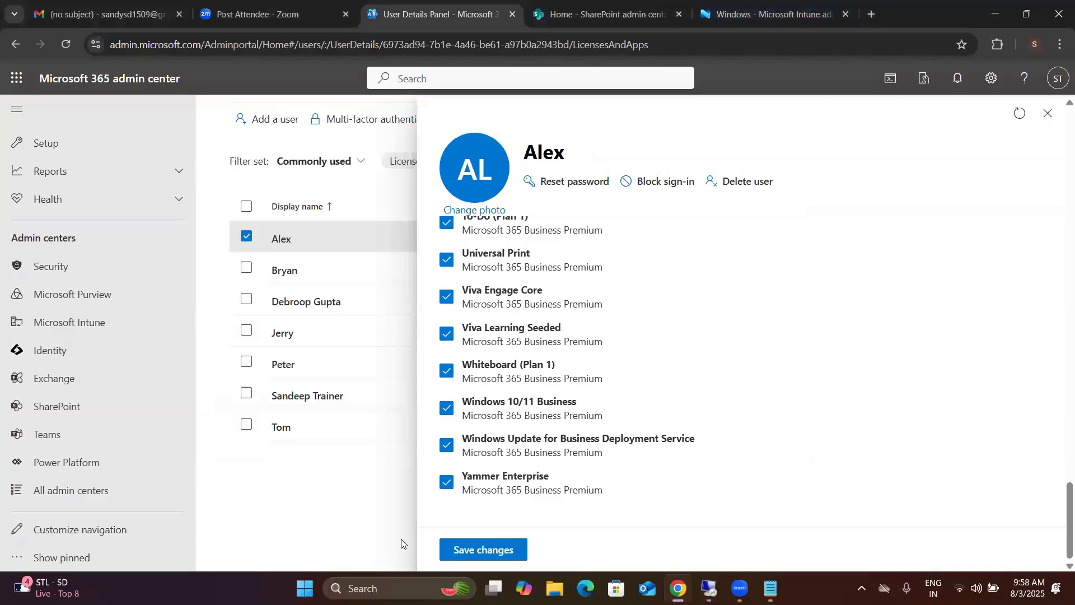
key("alt+Tab")
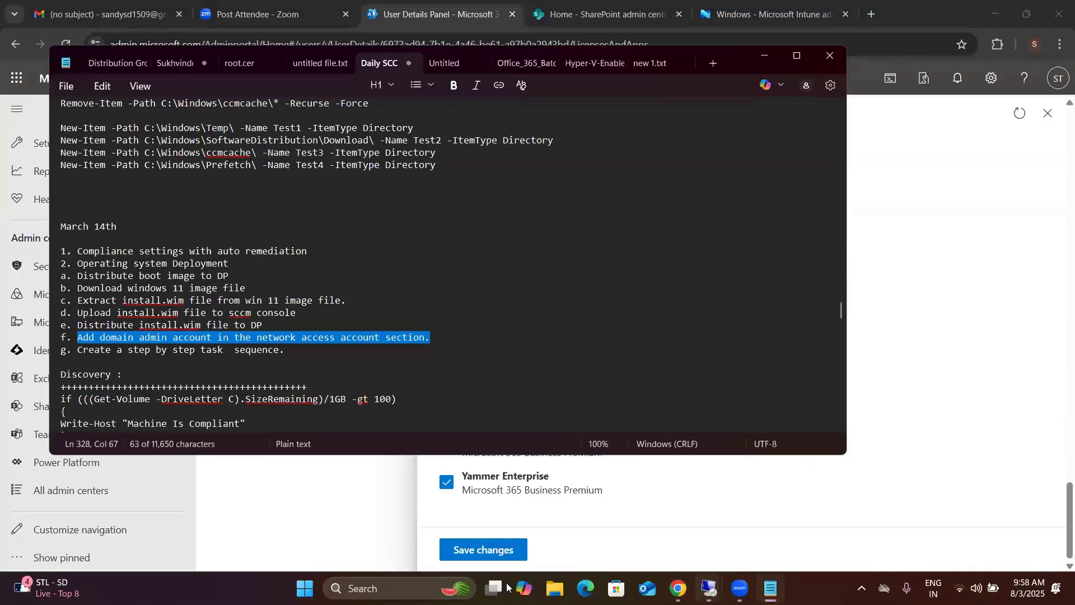
key("super")
type("note")
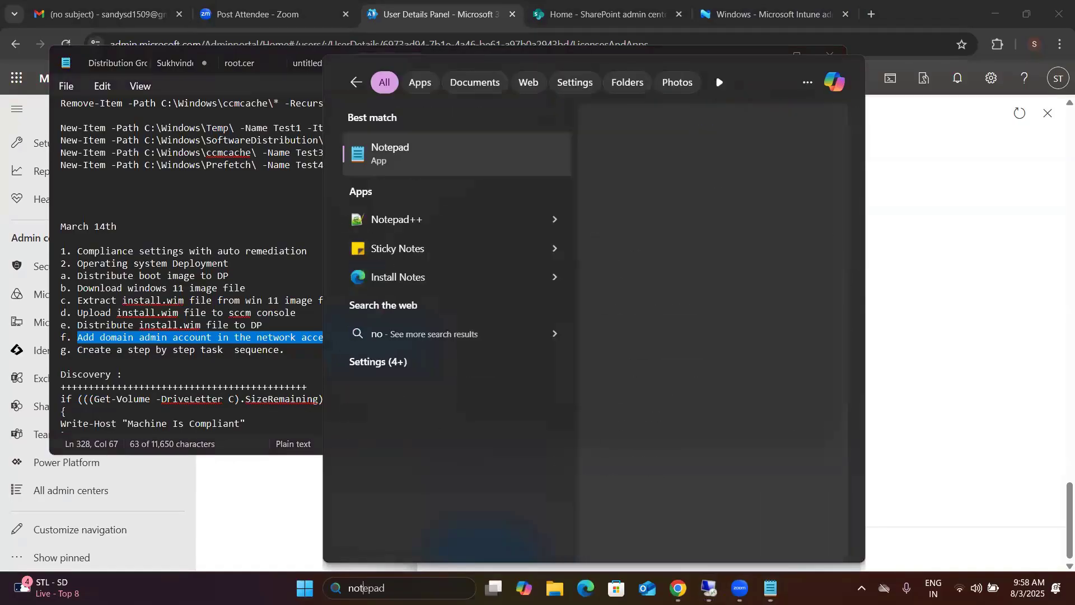
left_click(444, 217)
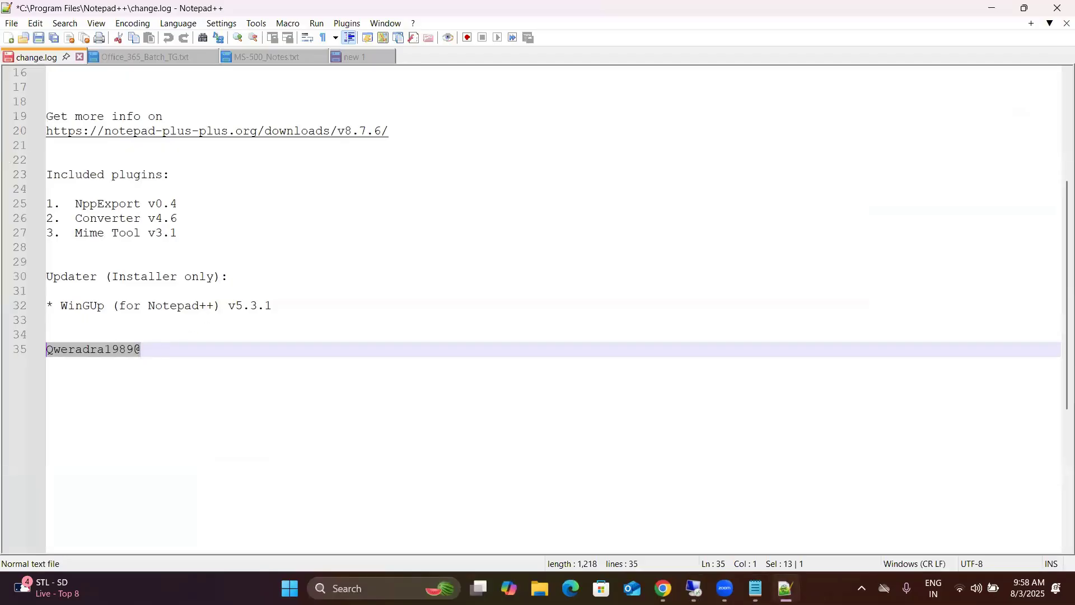
left_click(694, 588)
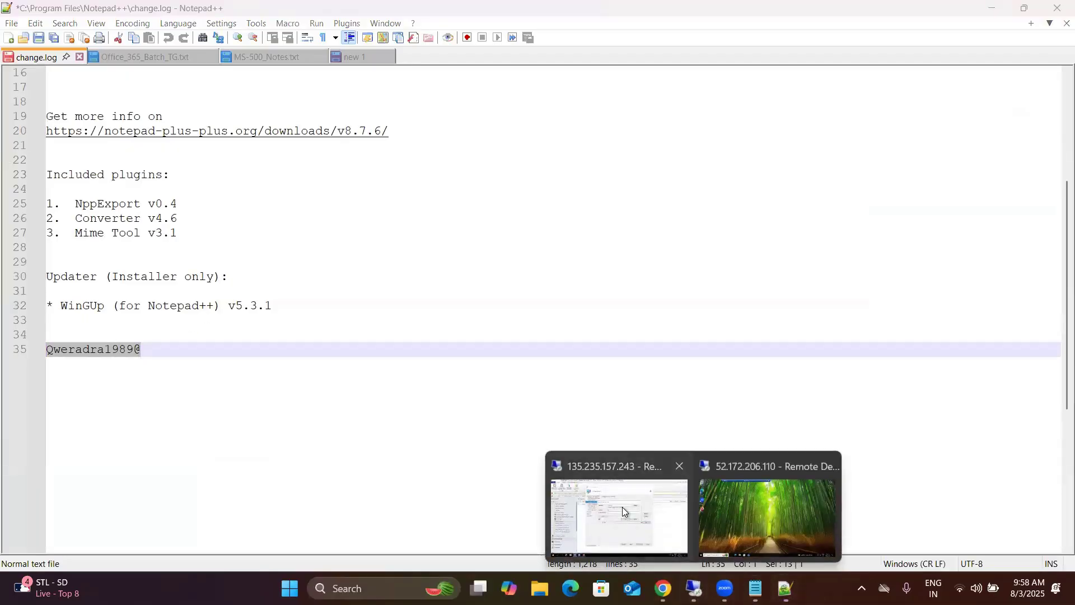
left_click(622, 506)
Step: Paste and confirm the domain-join account's password, accept the account, and continue to the Configuration Manager client installation settings
key("ctrl+v")
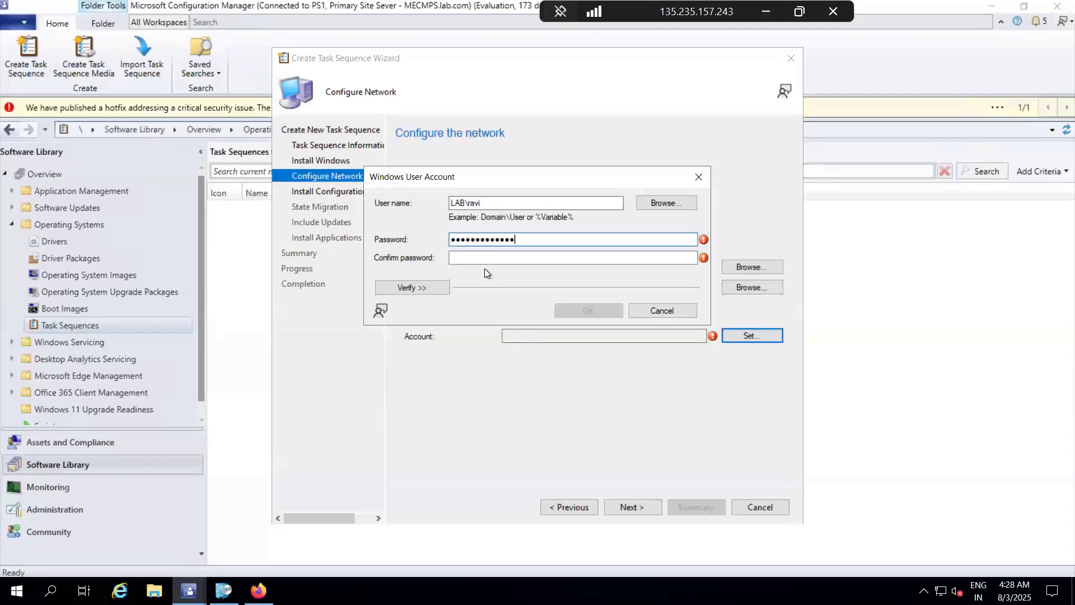
left_click(485, 259)
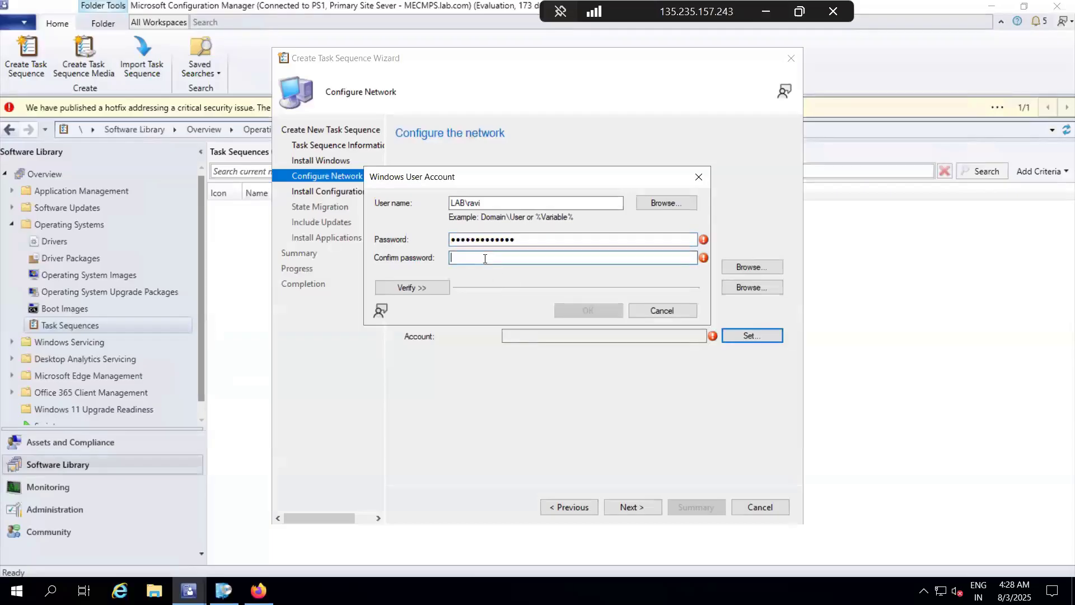
key("ctrl+v")
left_click(586, 310)
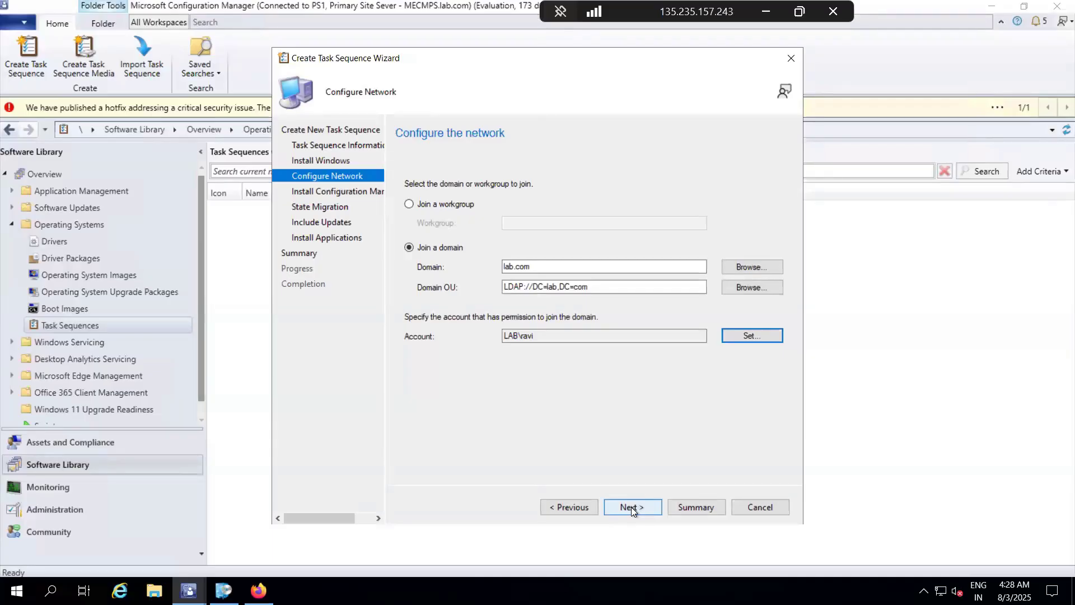
left_click(631, 506)
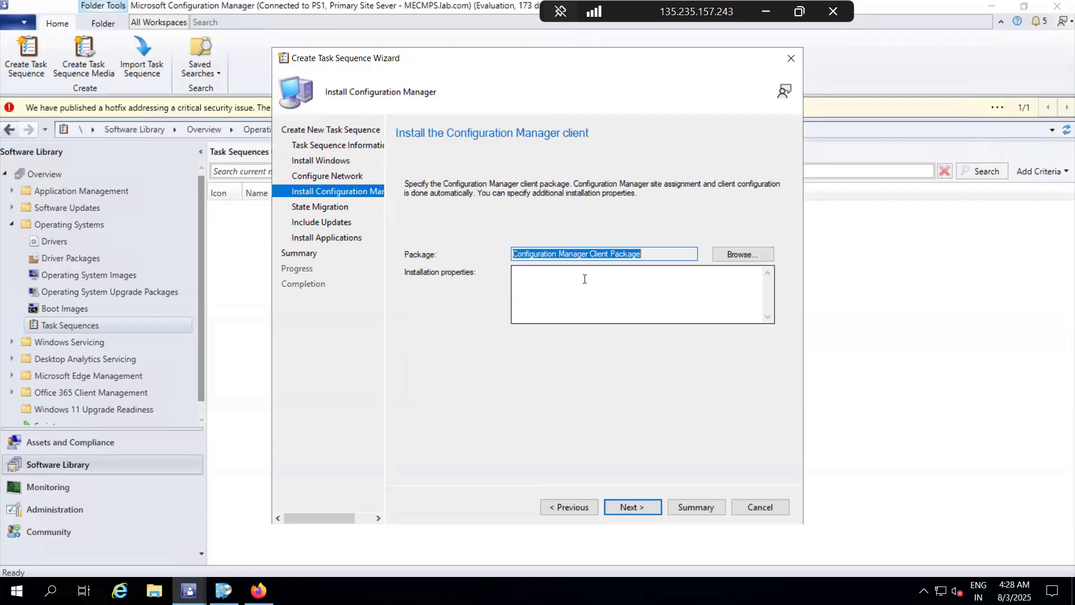
Step: Accept the Configuration Manager client package and turn off capturing of user settings and files, network settings and Microsoft Windows settings
left_click(647, 503)
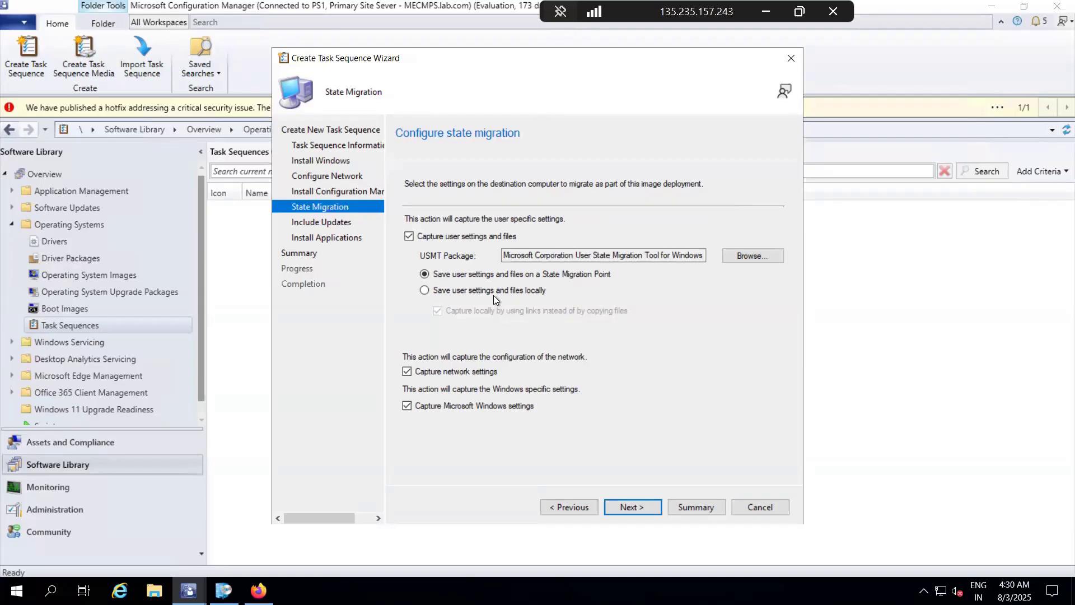
left_click(409, 237)
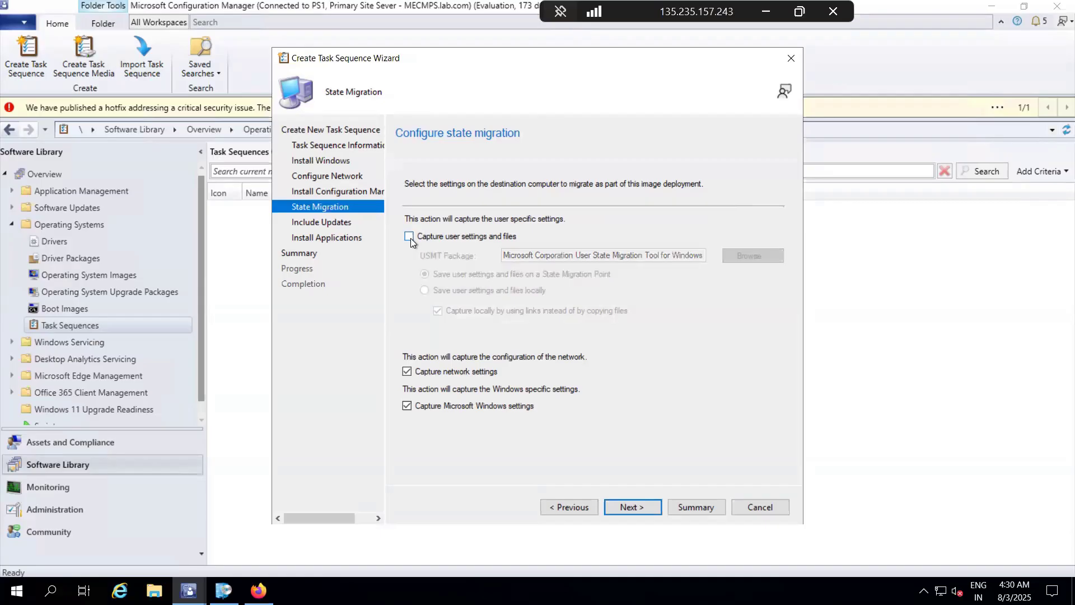
left_click(406, 371)
left_click(640, 507)
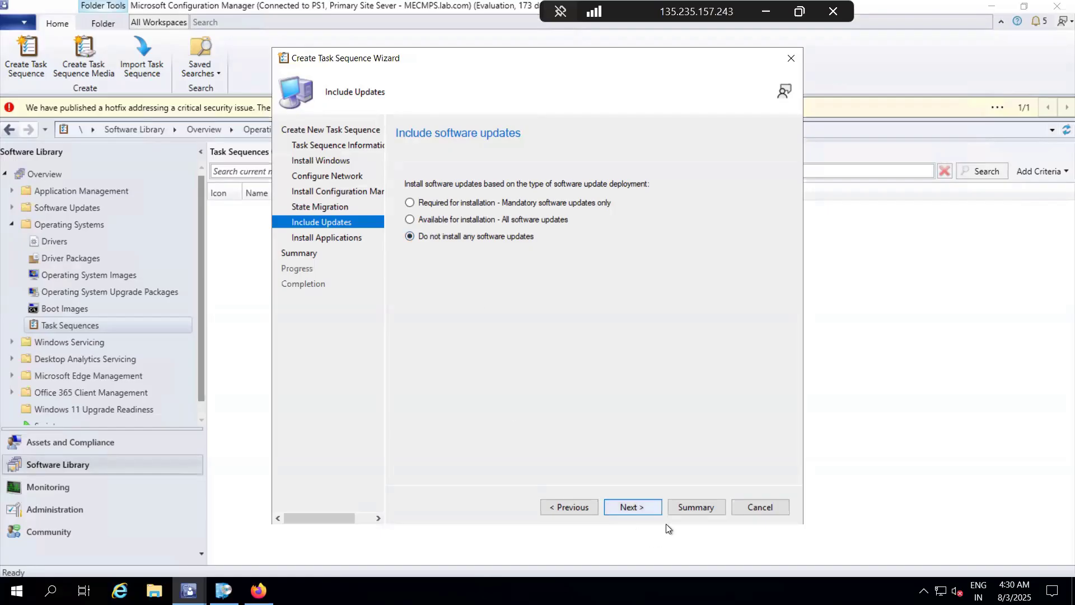
Step: Keep software updates excluded and add 7-Zip 24.09 (x64 edition) and Mozilla Firefox 139.0.1 x64 en-US as applications to install
left_click(643, 507)
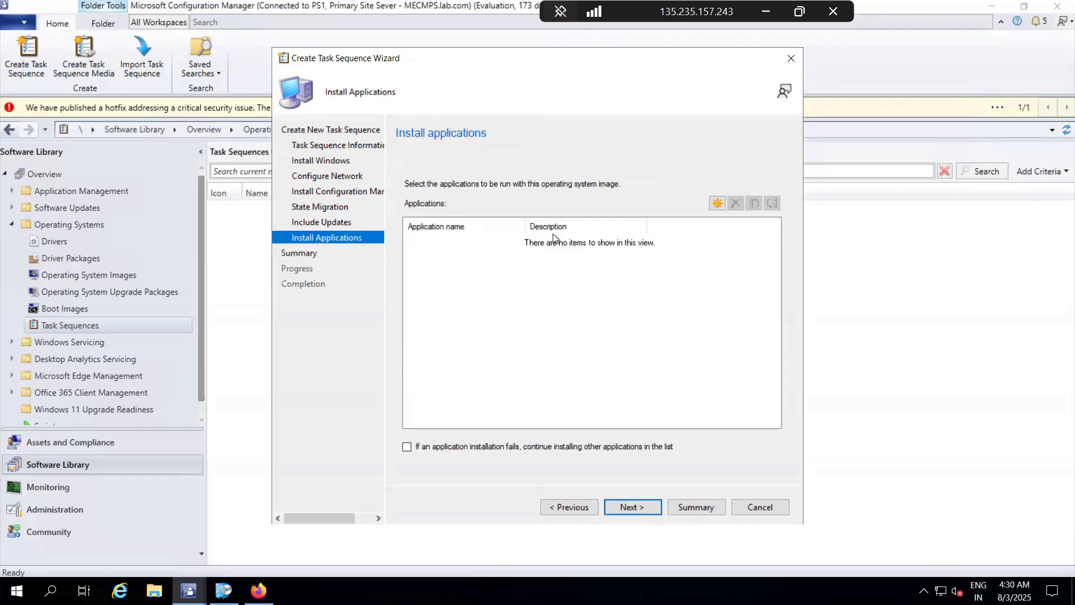
left_click(717, 203)
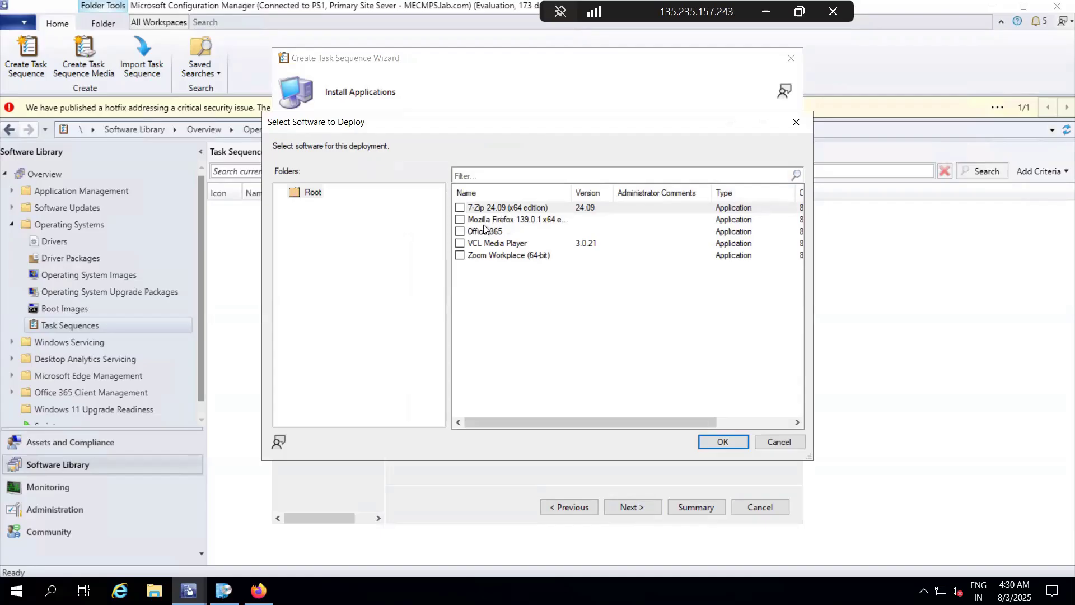
left_click(459, 220)
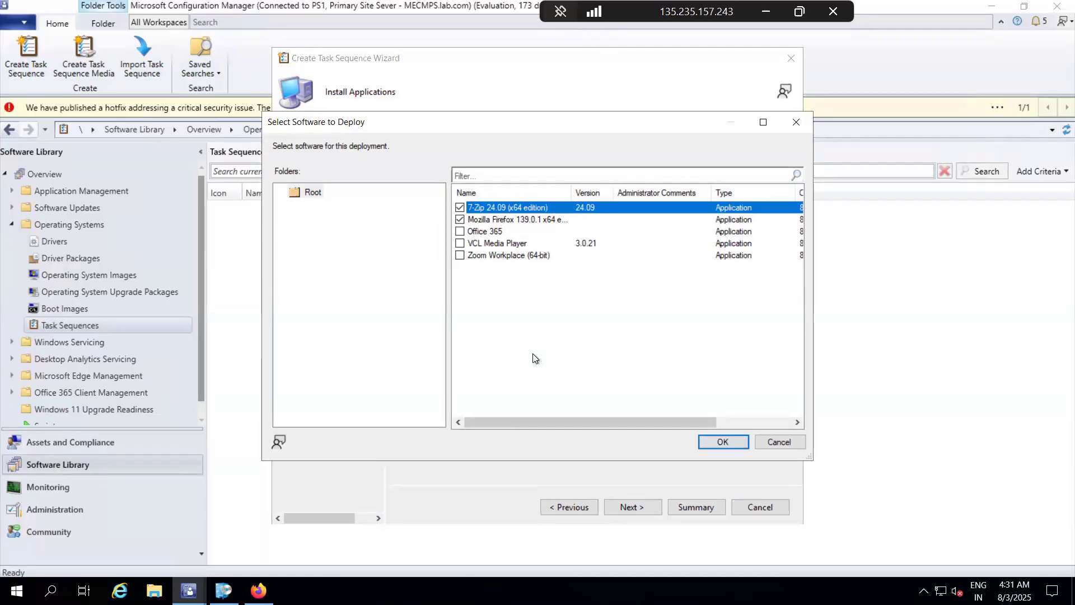
left_click(711, 442)
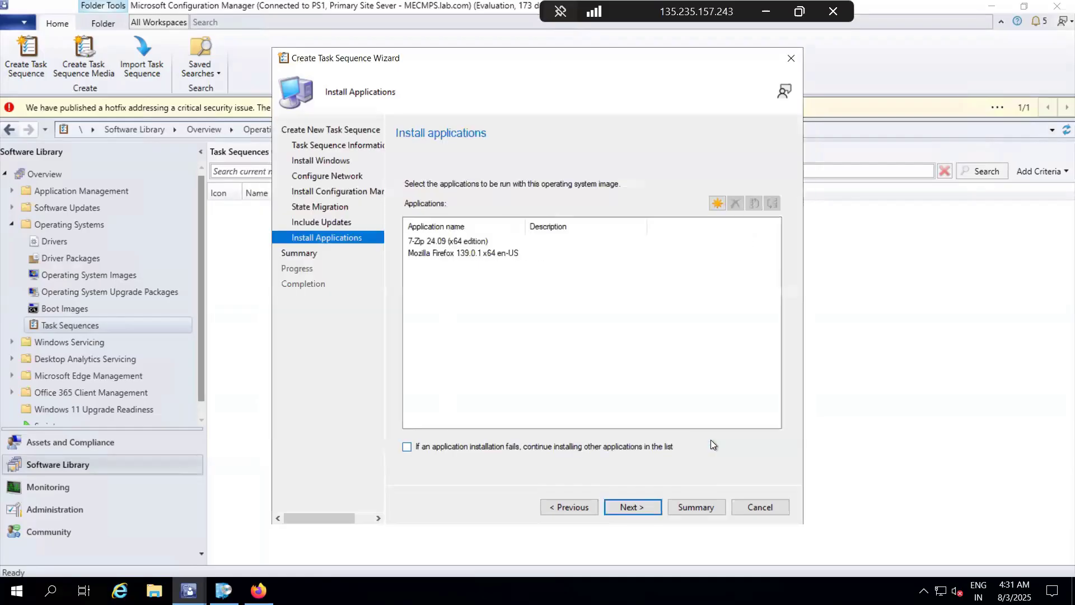
Step: Accept the application list, confirm the summary to create the Win -11 (Format and Reimage) task sequence, and close the wizard
left_click(619, 511)
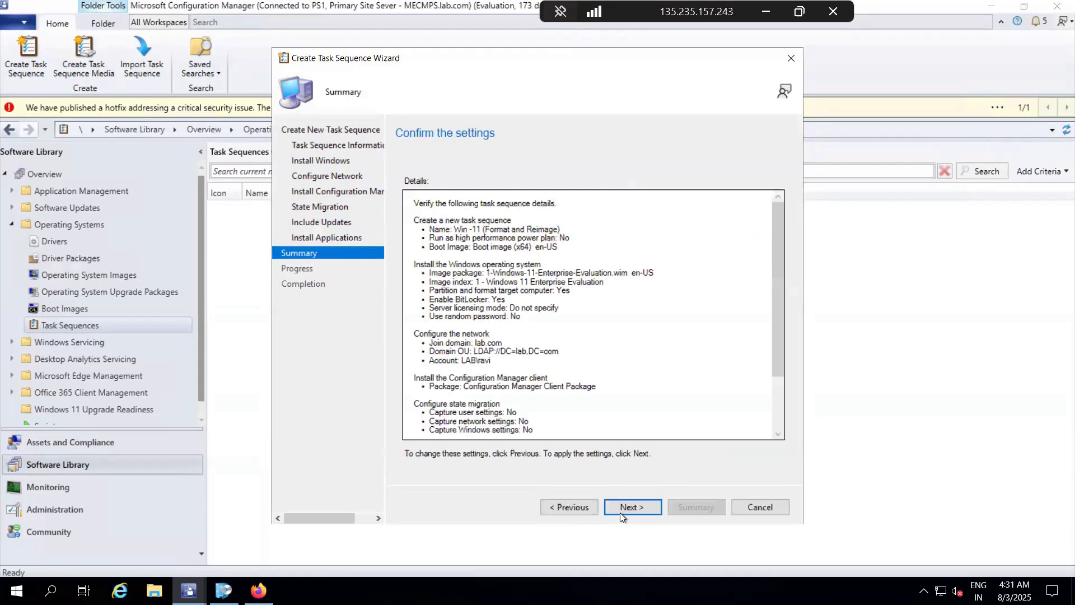
left_click(620, 511)
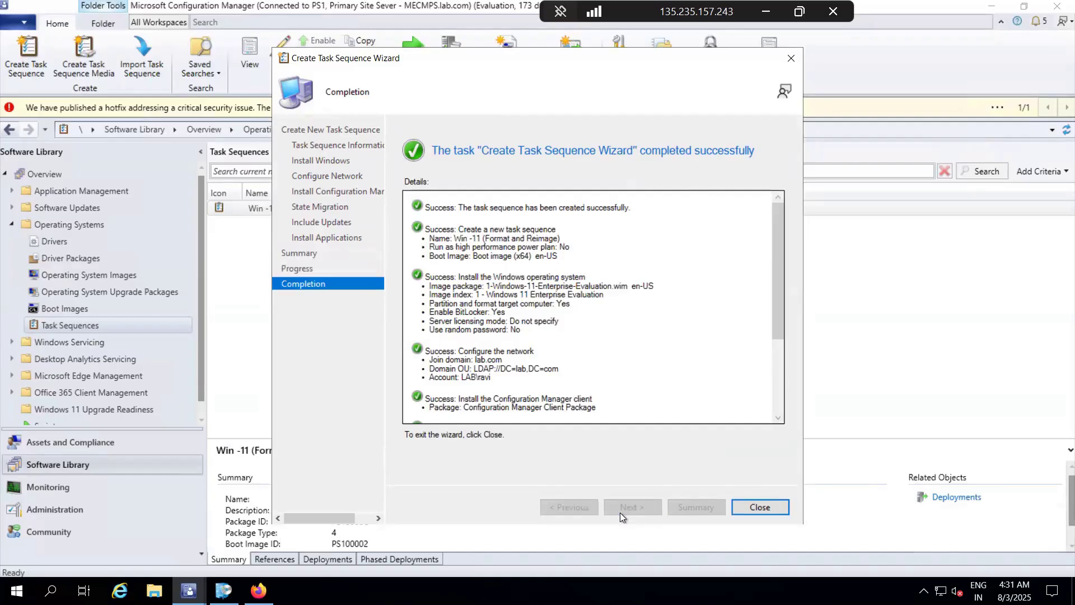
left_click(760, 507)
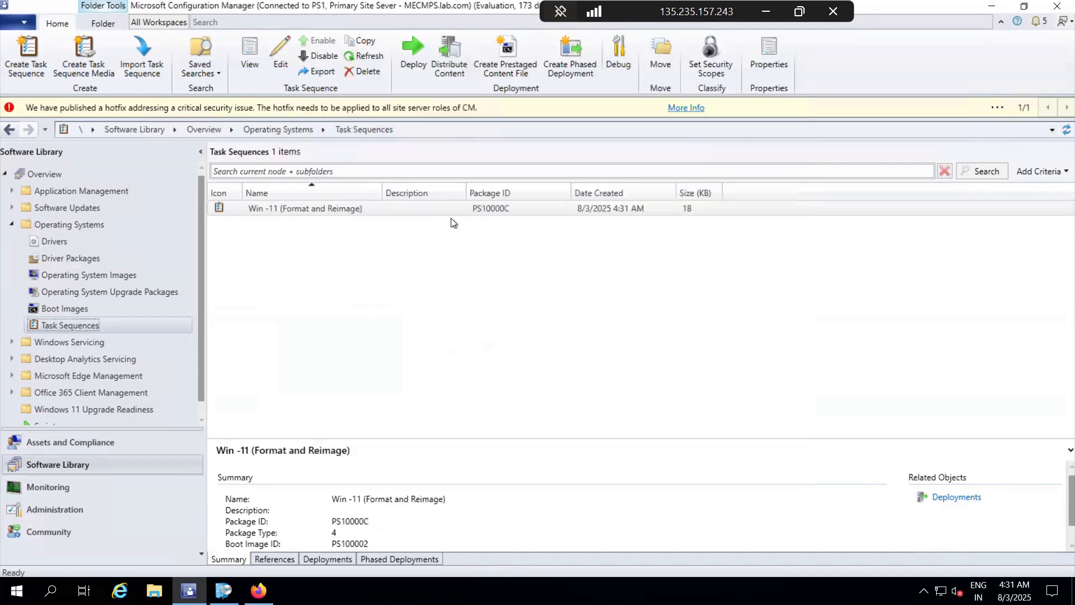
Step: View the Win -11 (Format and Reimage) task sequence, examine its Disable BitLocker and Restart in Windows PE steps, and close it
left_click(267, 213)
right_click(280, 208)
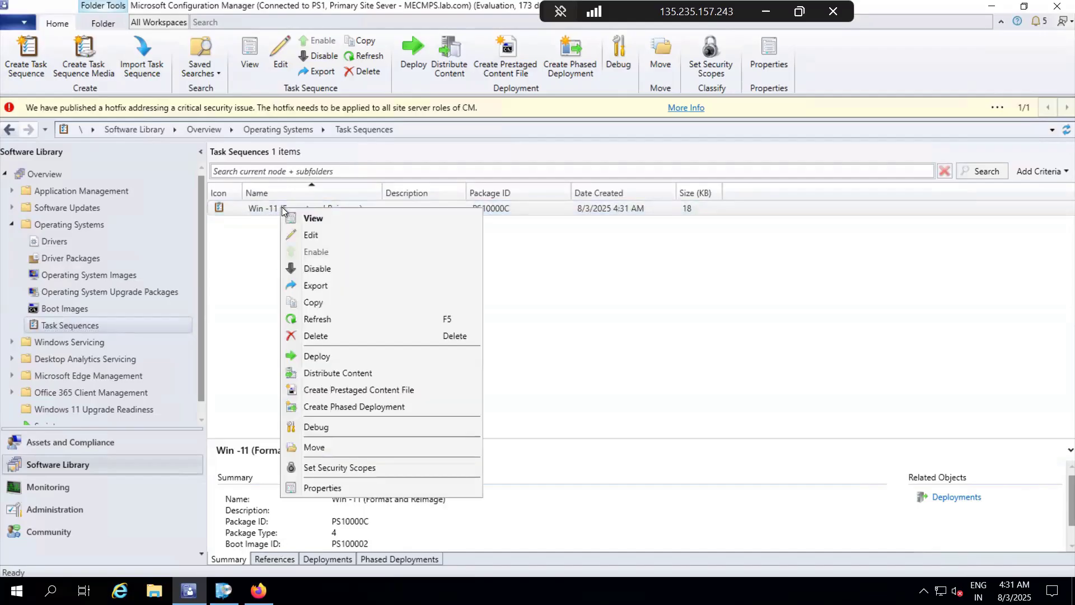
left_click(314, 218)
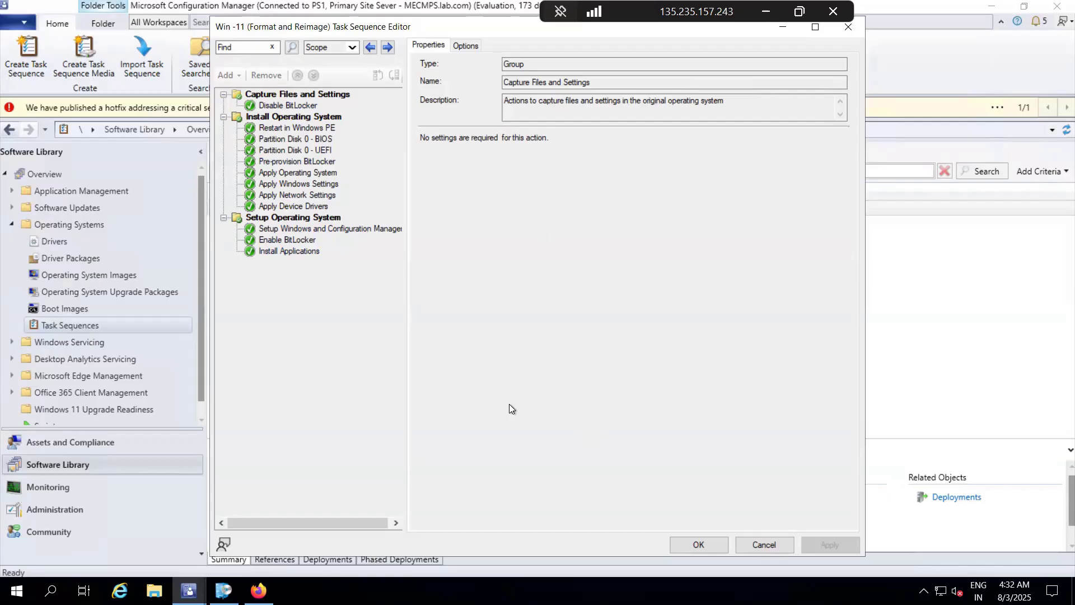
left_click(203, 338)
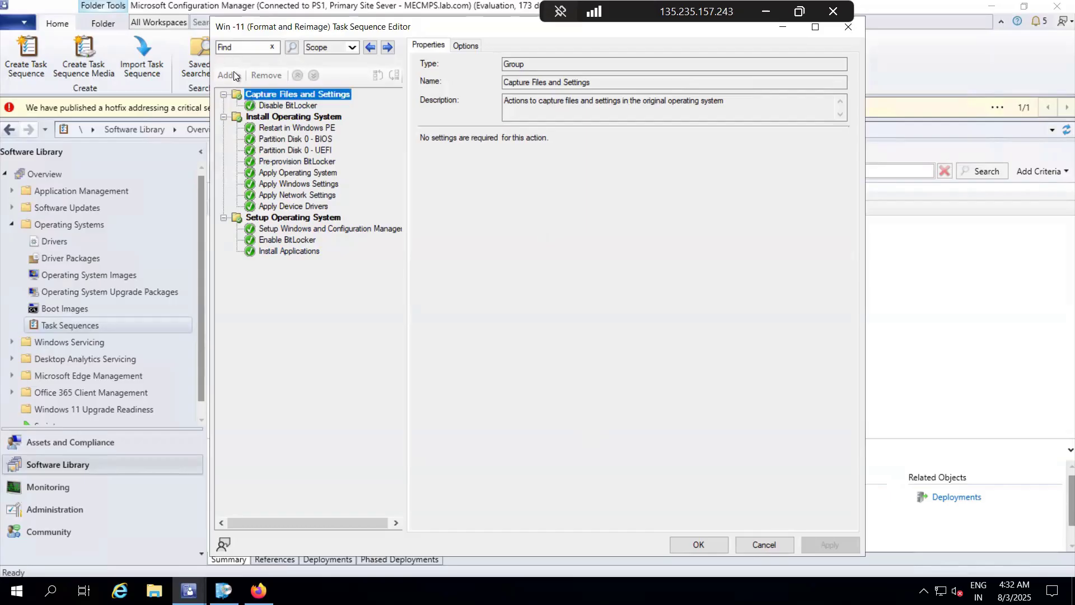
key("Tab")
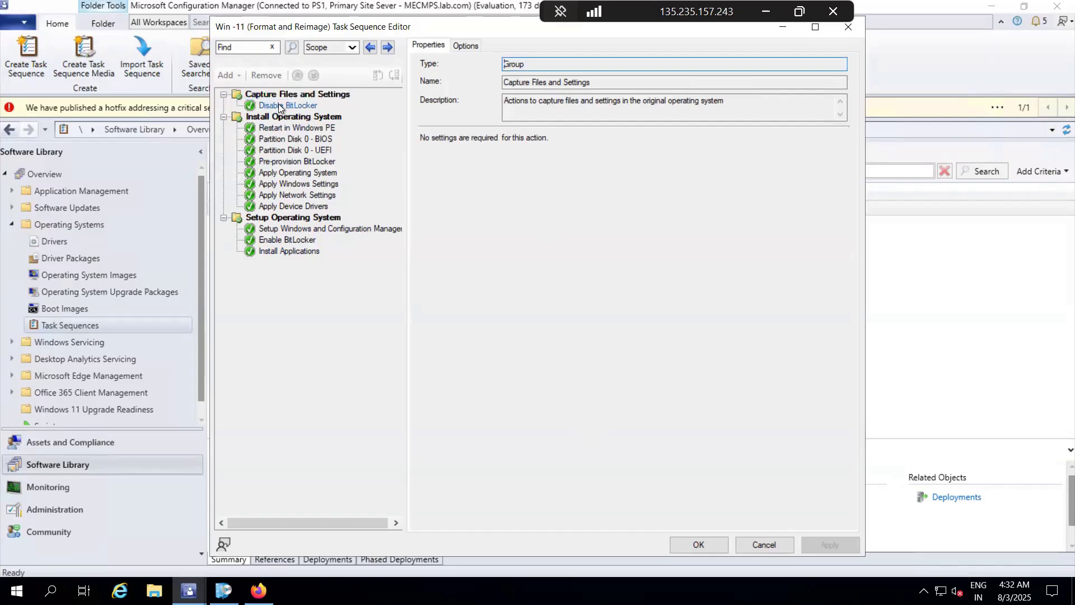
left_click(277, 104)
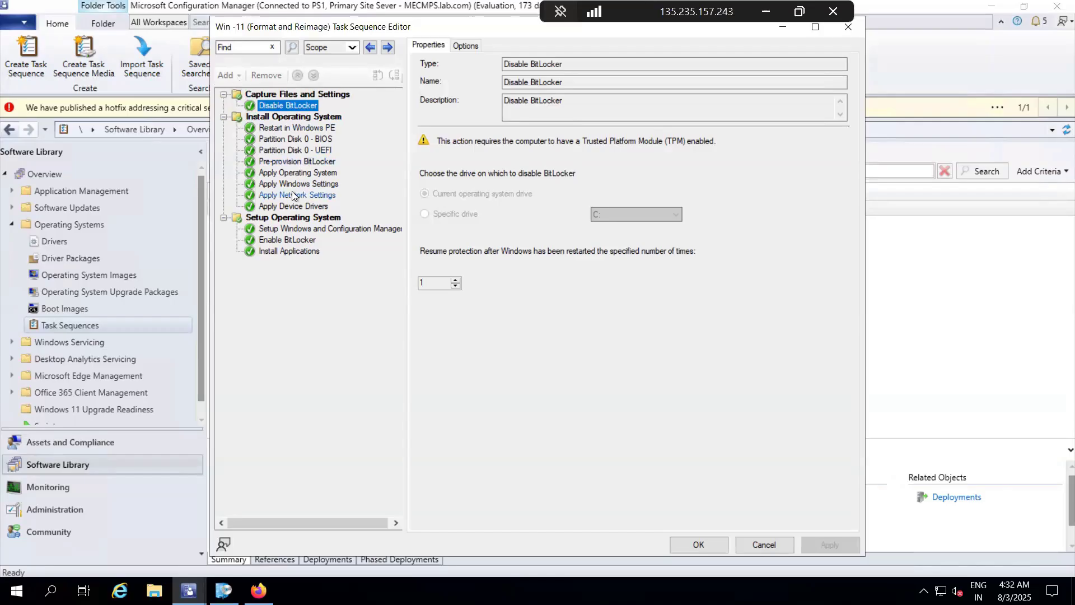
left_click(270, 127)
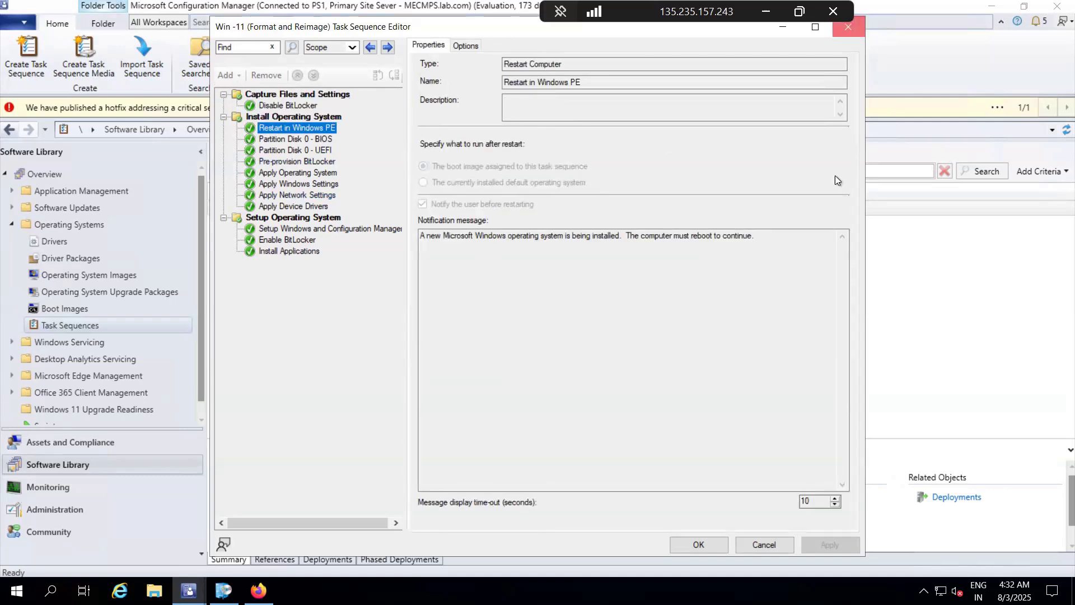
key("Escape")
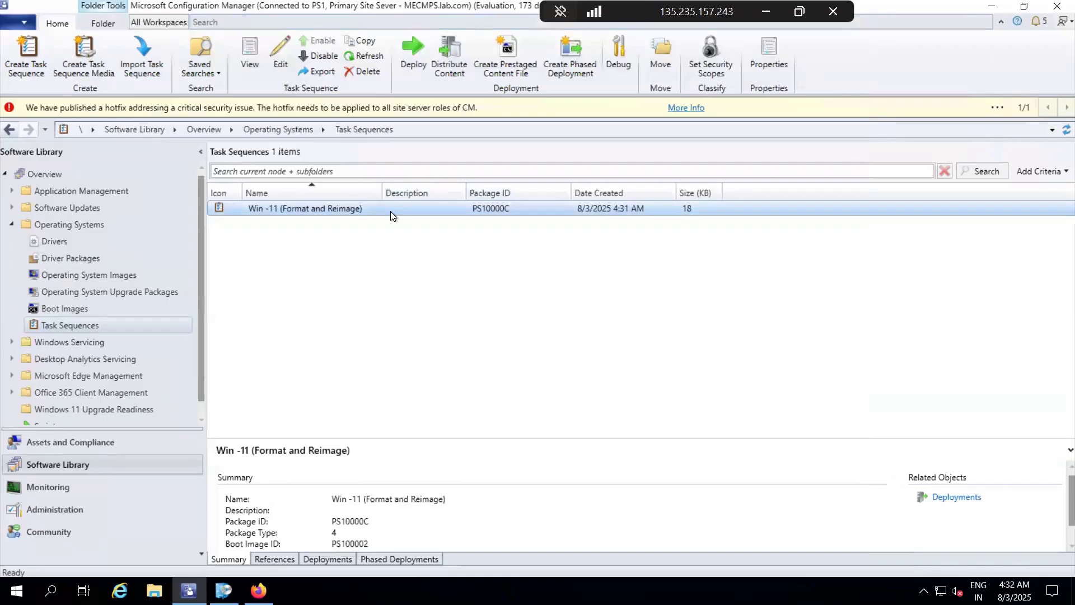
Step: Reopen the task sequence view, examine the Pre-provision BitLocker step's properties and options and the Disable BitLocker step, and close it
double_click(390, 210)
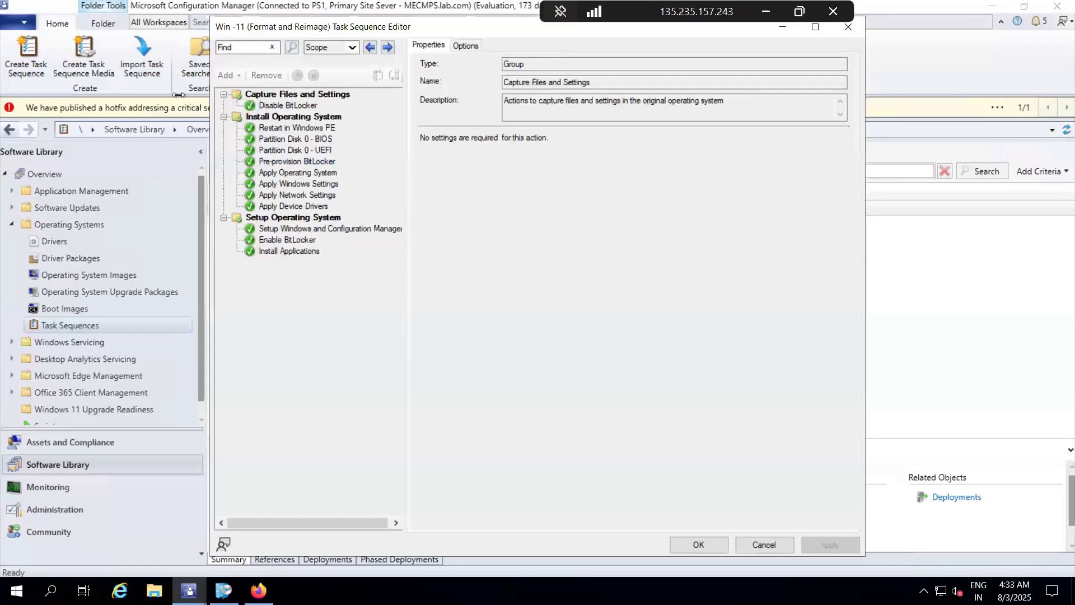
left_click(266, 162)
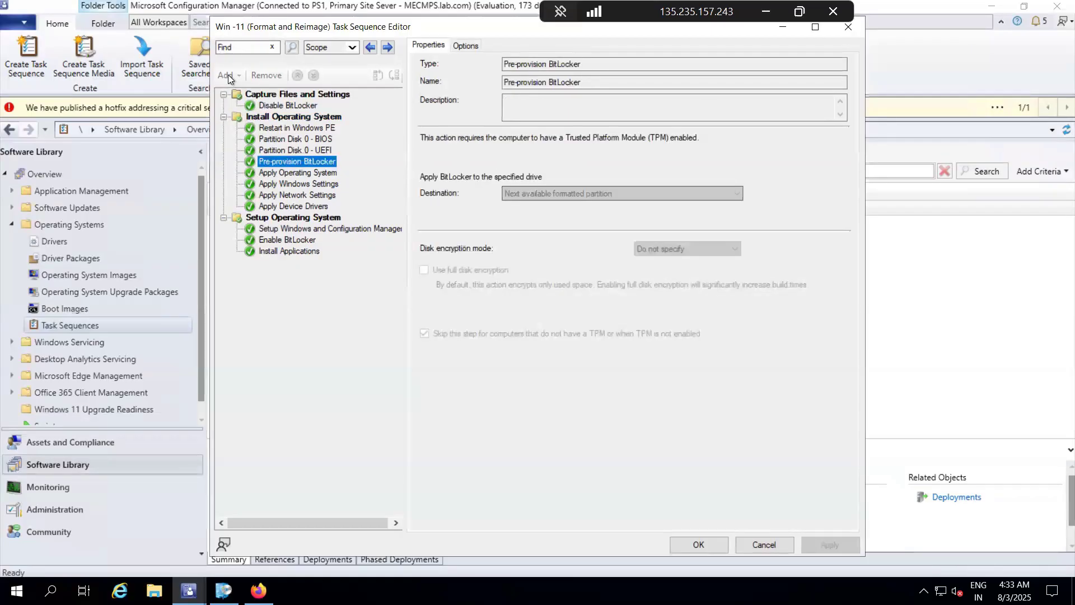
left_click(465, 45)
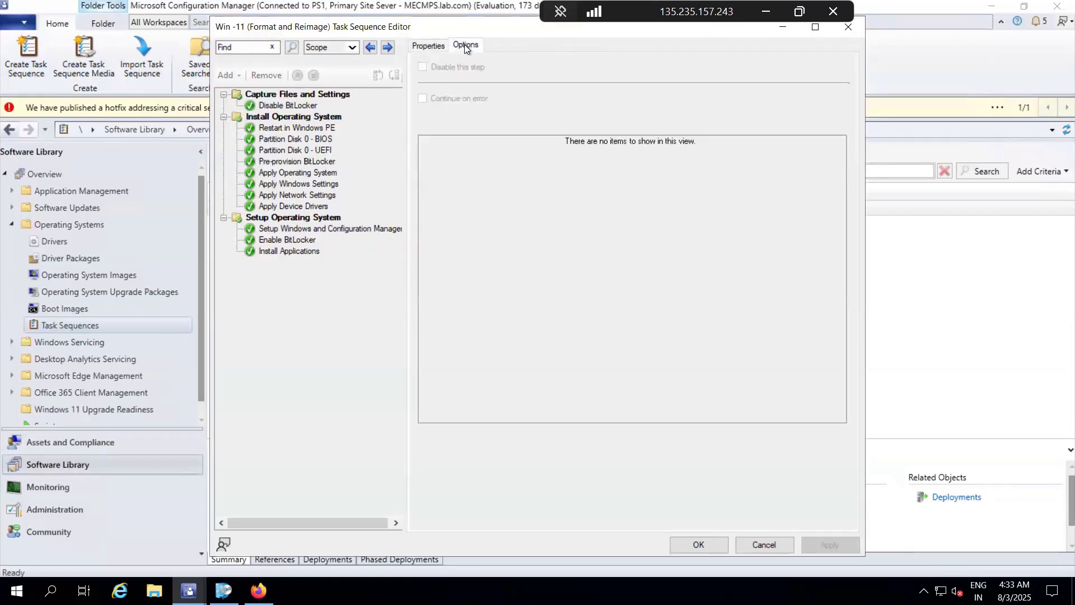
left_click(426, 45)
left_click(296, 106)
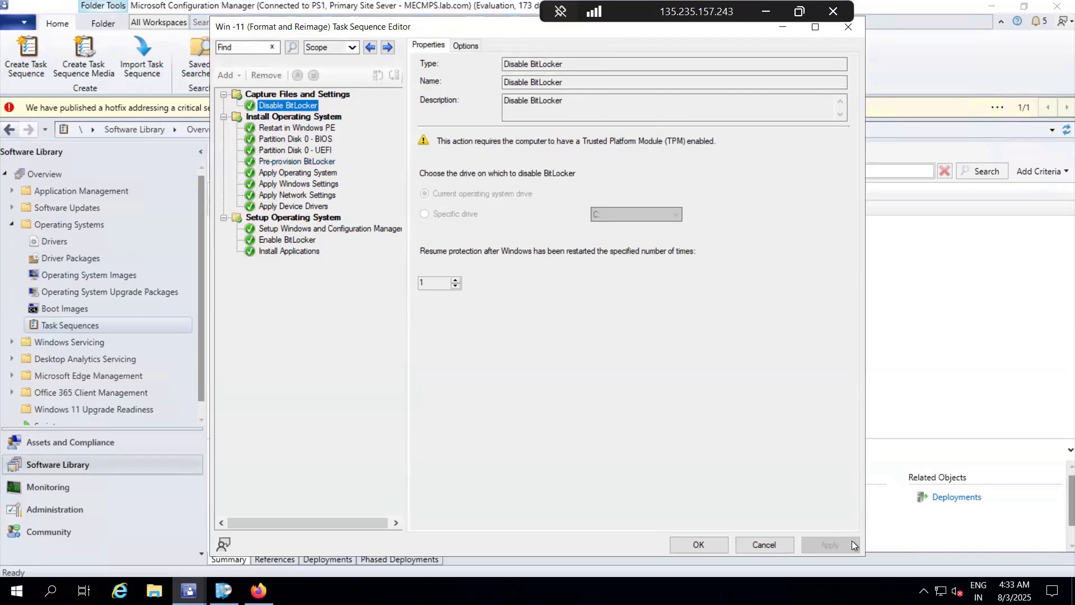
left_click(776, 546)
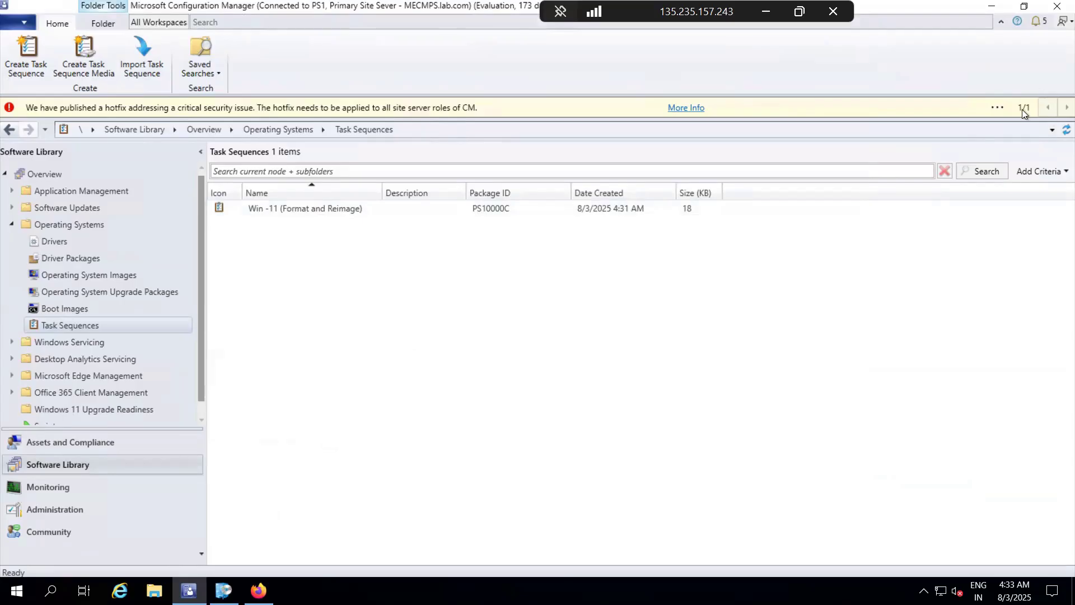
left_click(997, 107)
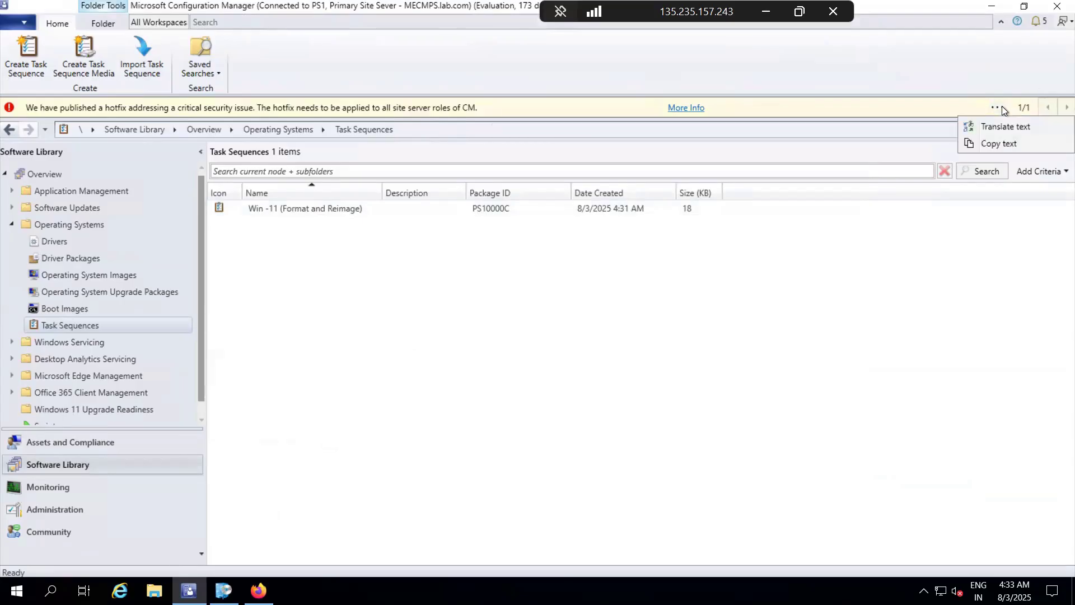
left_click(887, 299)
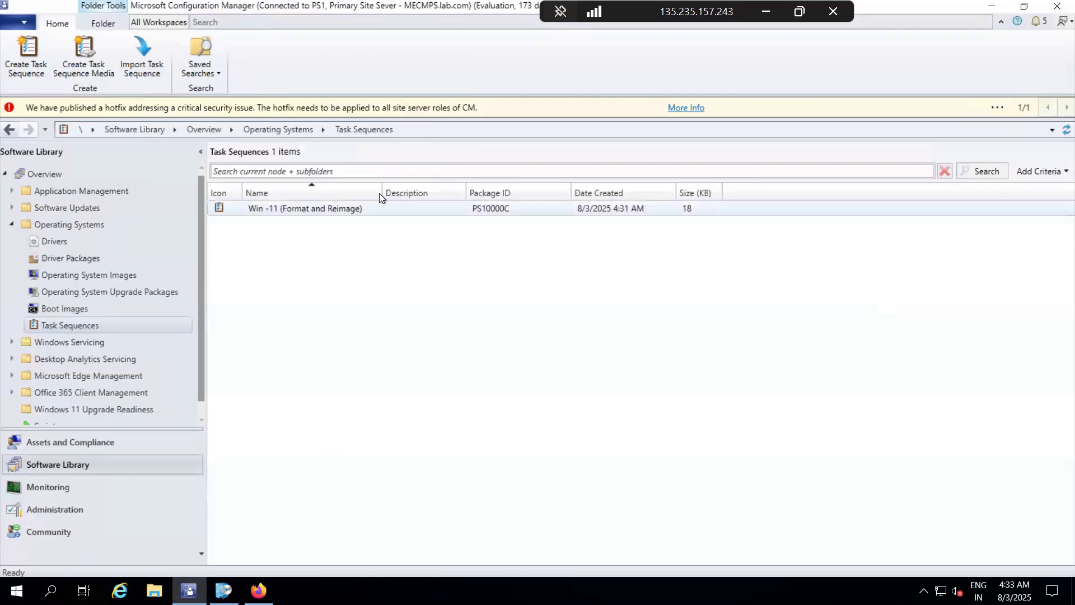
Step: Open the Win -11 (Format and Reimage) task sequence for editing and review the Install Applications step and the other applications available to add
right_click(348, 206)
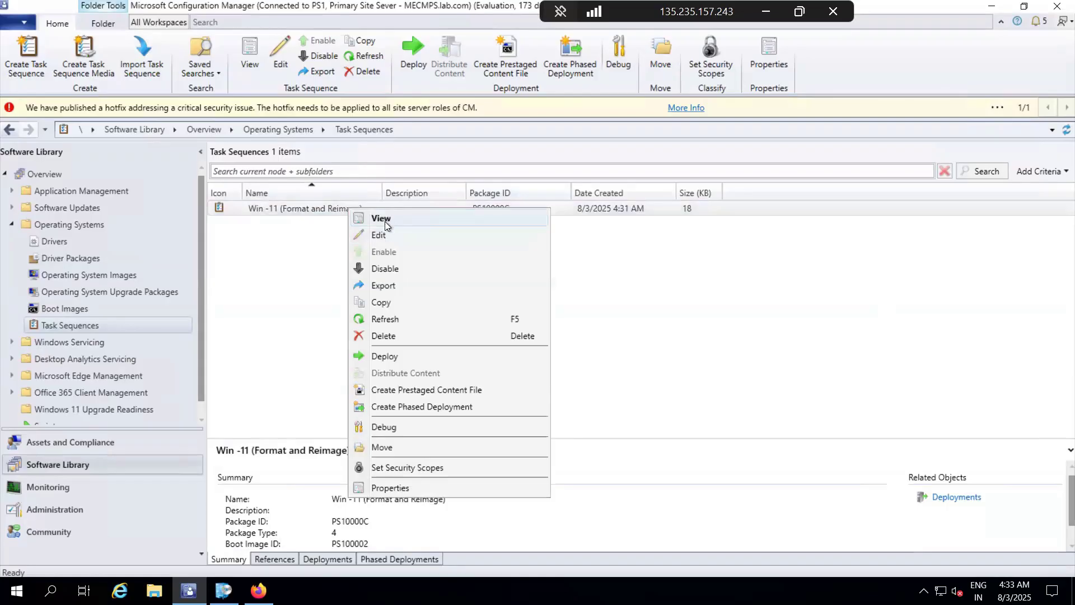
left_click(377, 237)
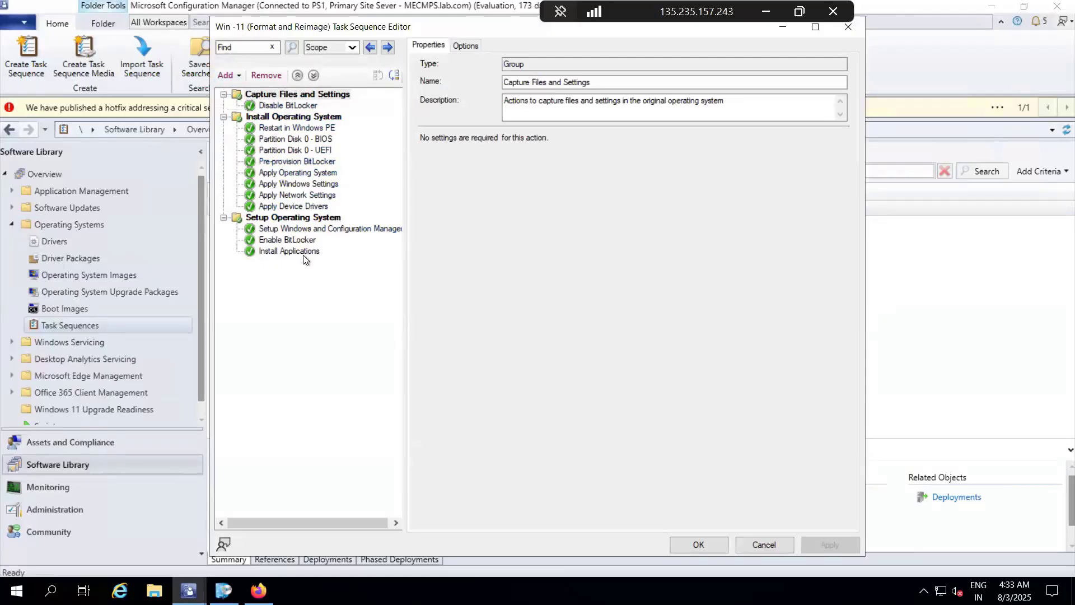
left_click(273, 251)
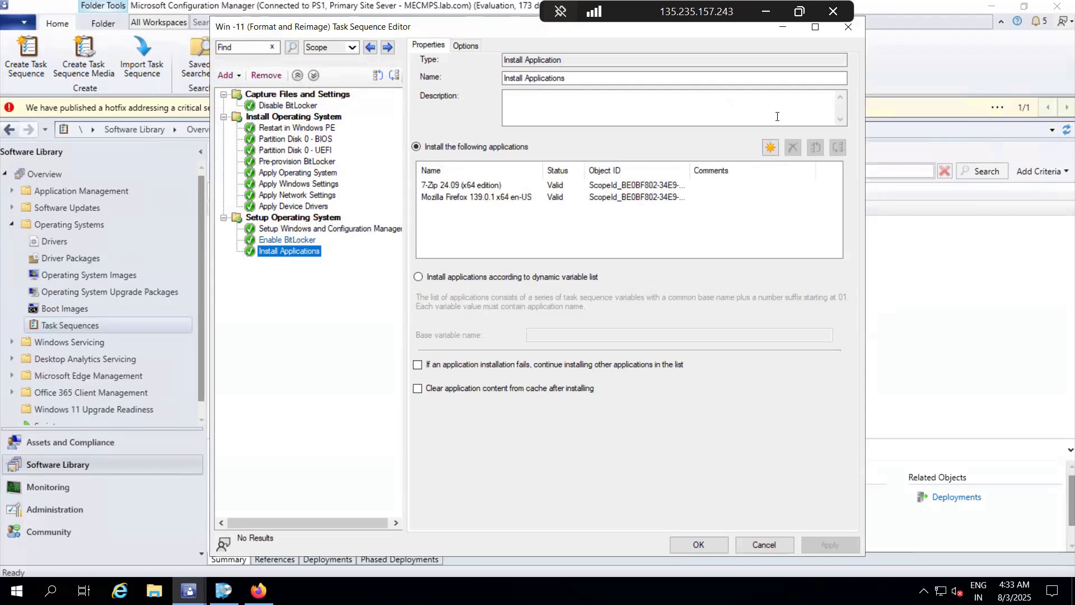
left_click(768, 148)
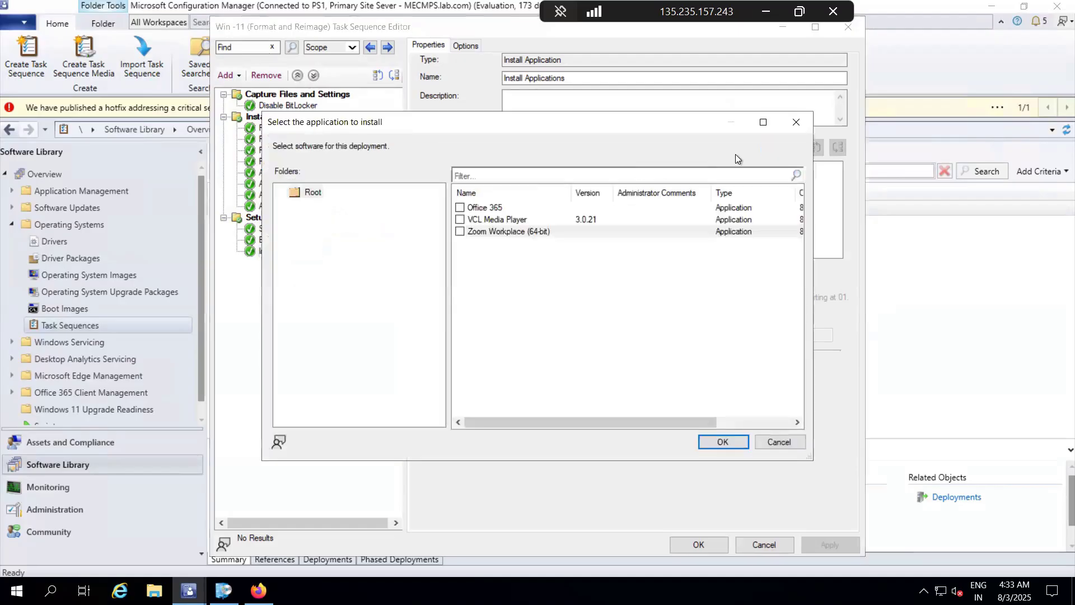
left_click(795, 121)
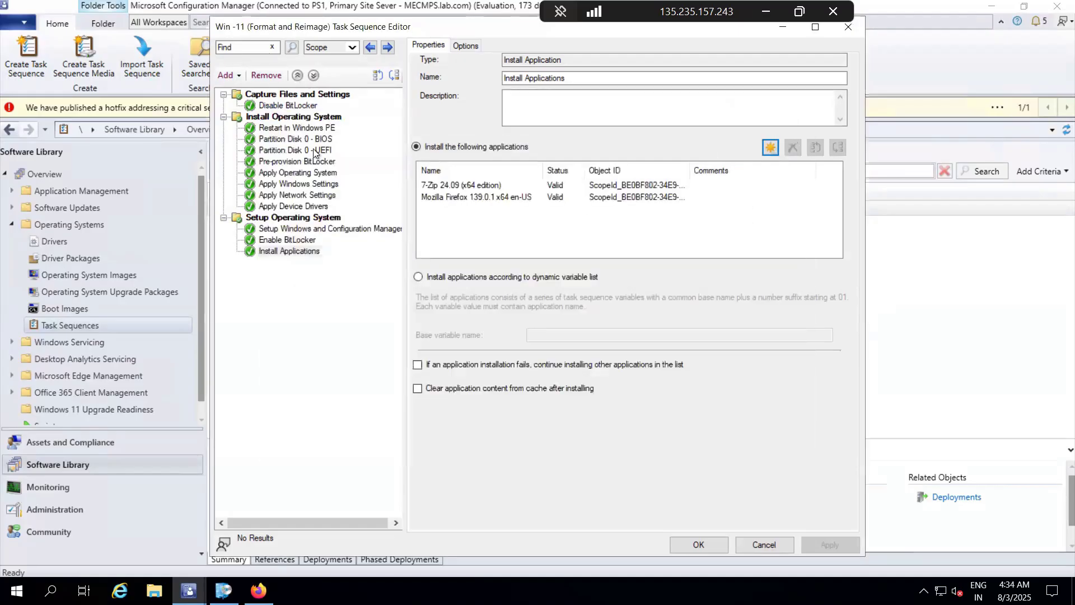
Step: Review the general, user state and settings step types that can be added to the task sequence, and close the editor
left_click(239, 78)
mouse_move(274, 110)
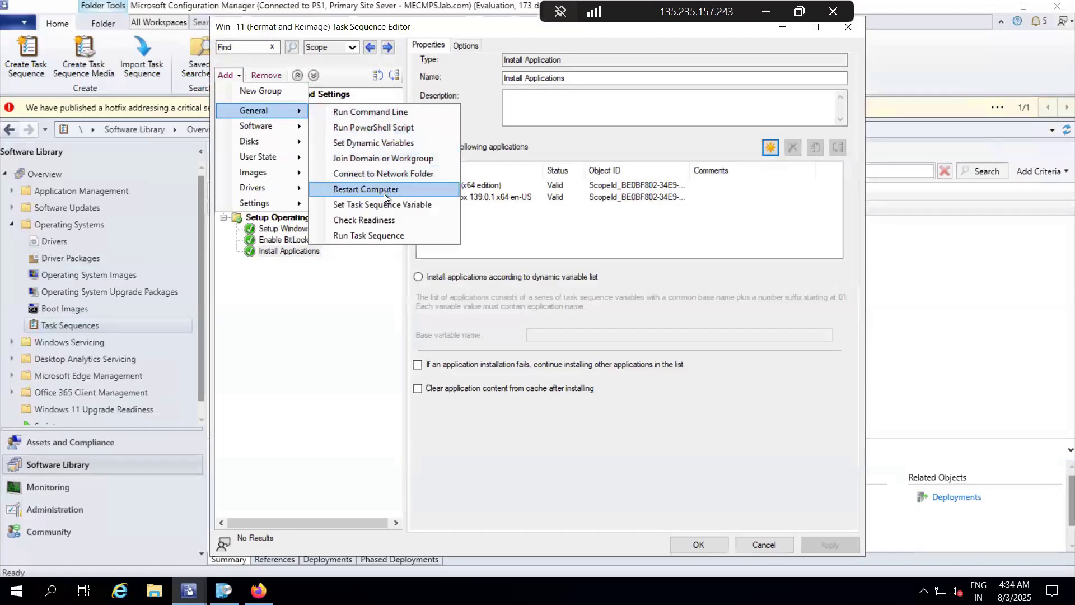
mouse_move(306, 174)
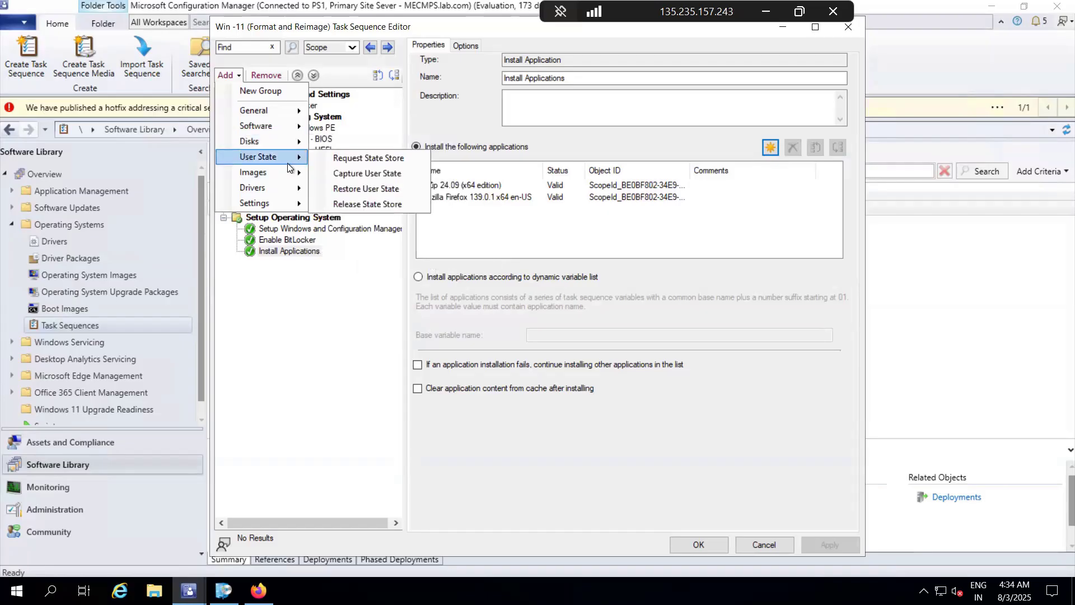
mouse_move(278, 204)
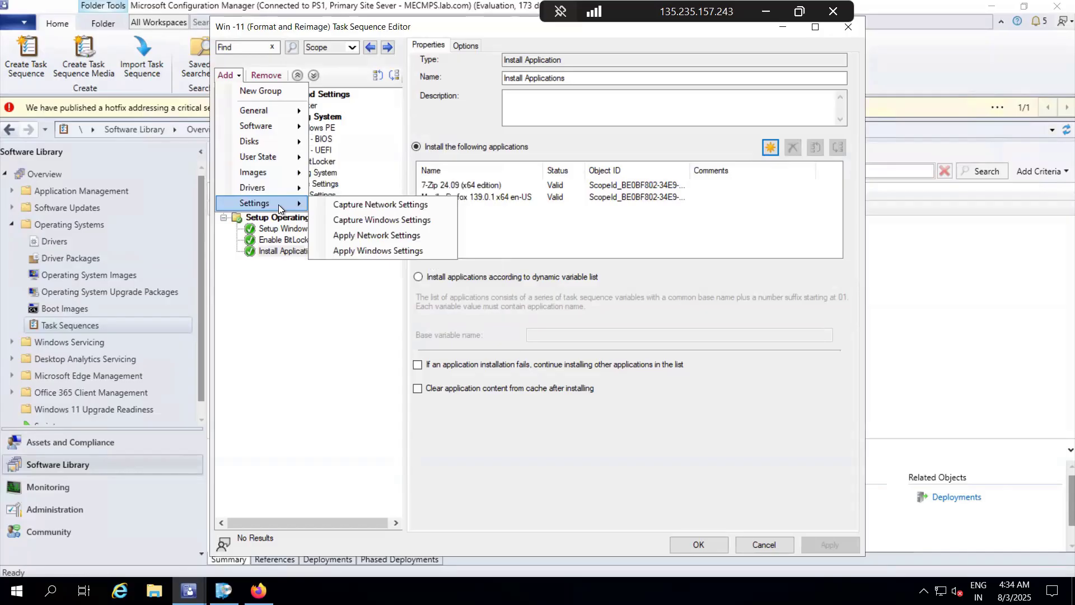
left_click(263, 430)
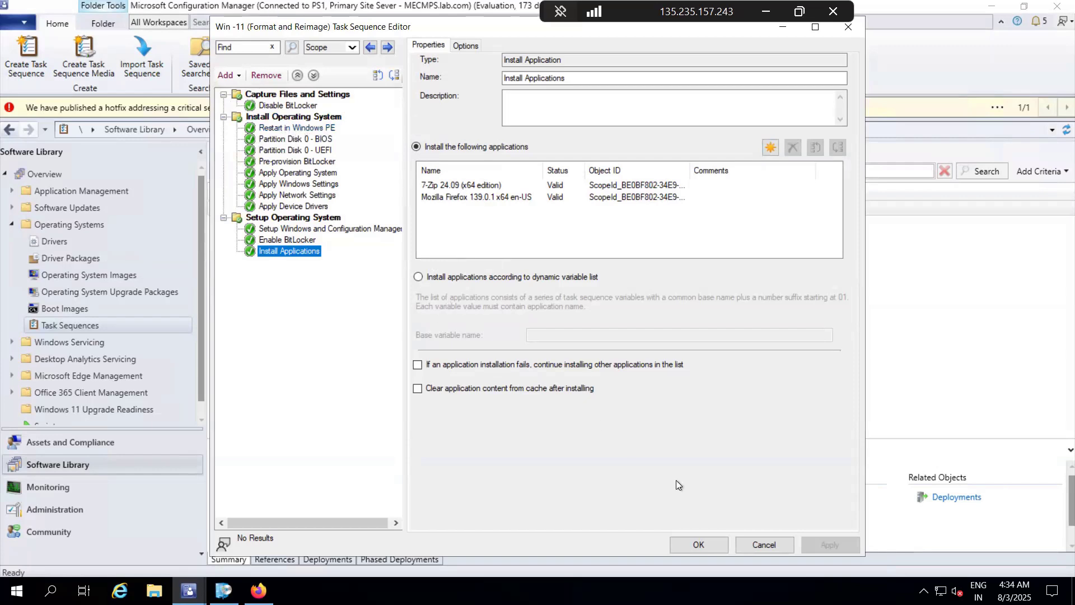
left_click(699, 545)
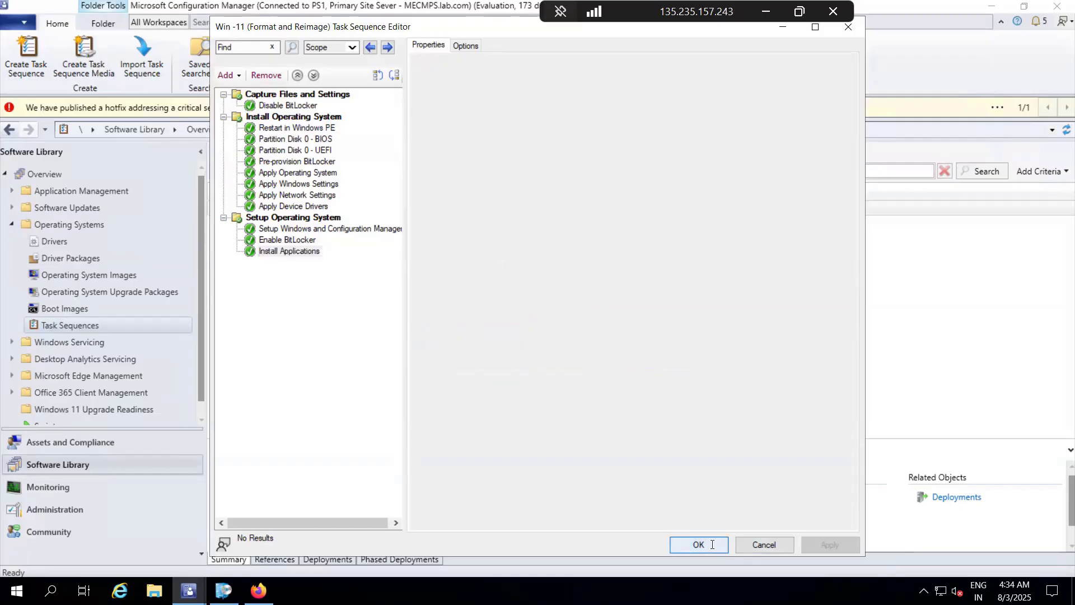
right_click(360, 209)
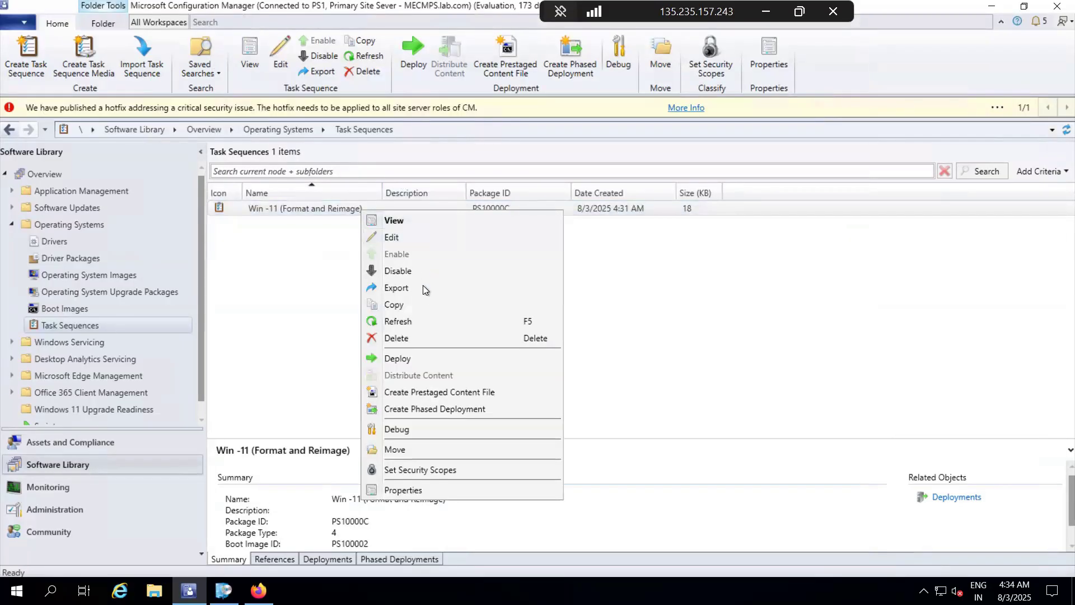
left_click(408, 357)
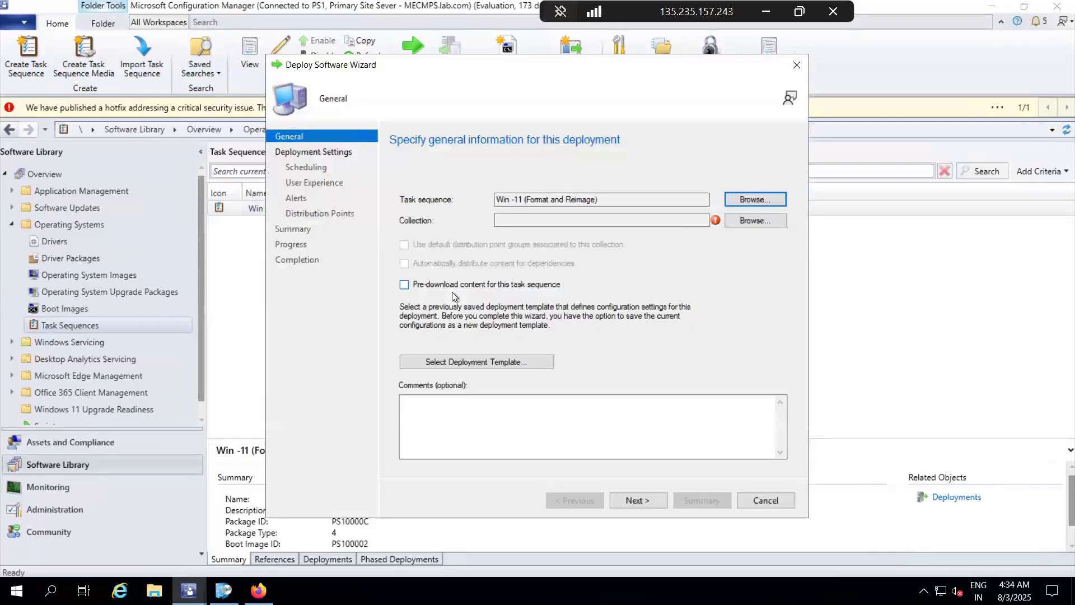
left_click(755, 221)
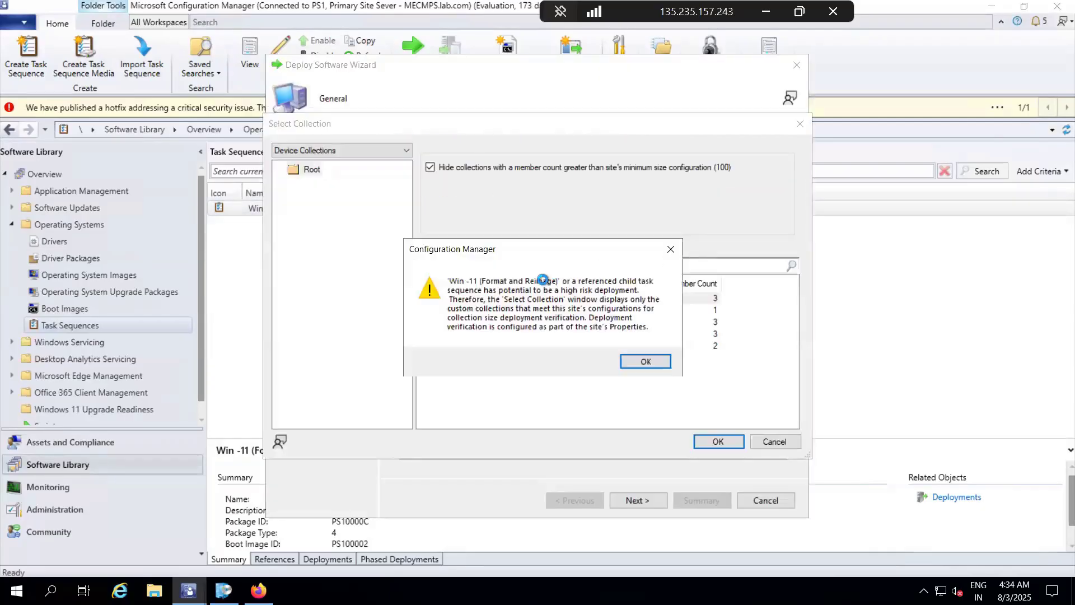
left_click(637, 366)
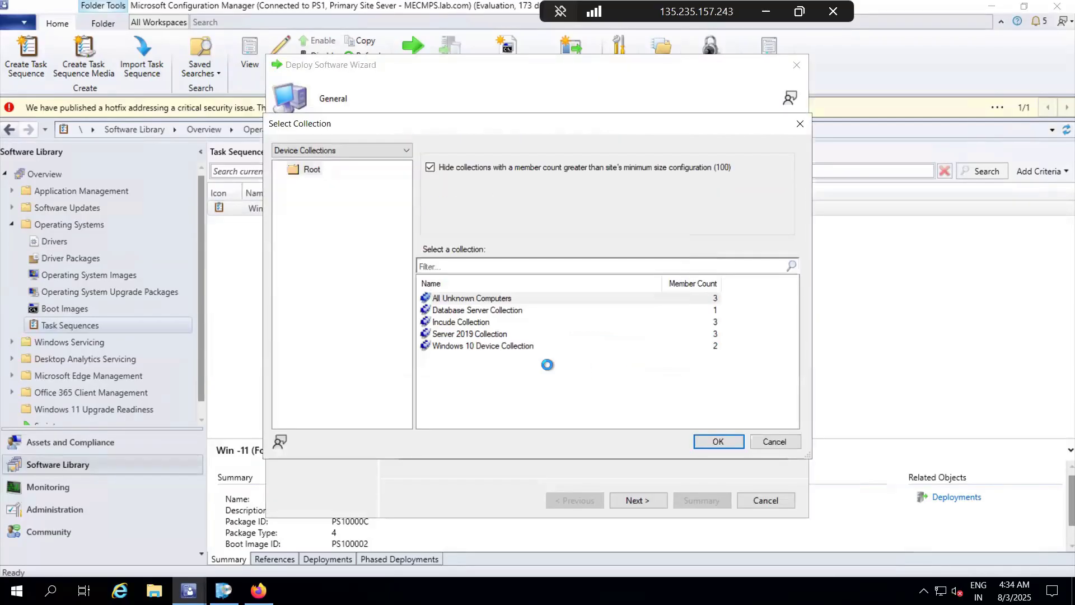
left_click(468, 346)
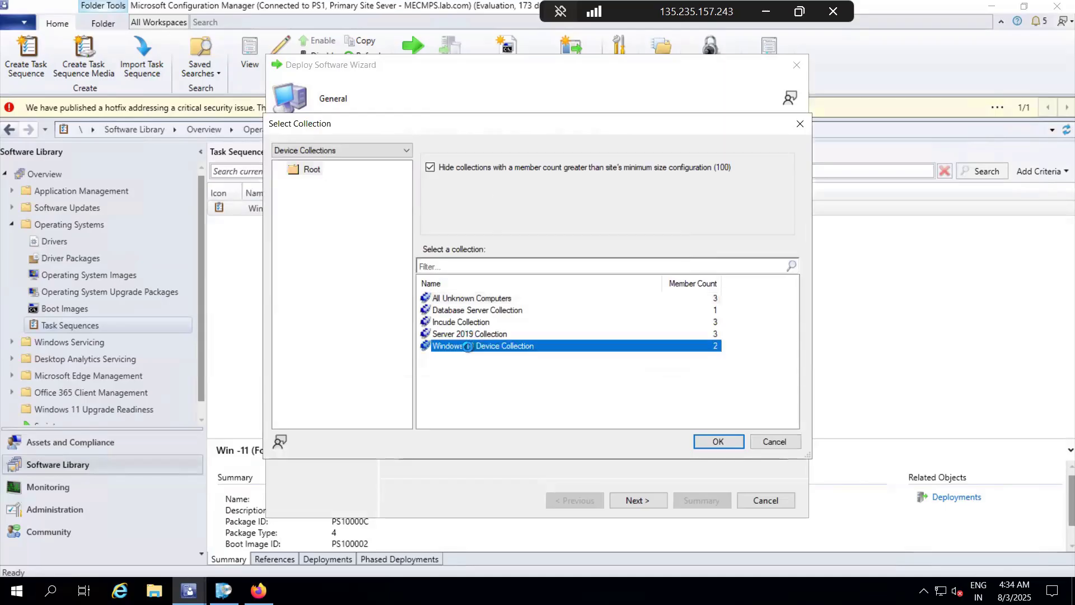
left_click(720, 441)
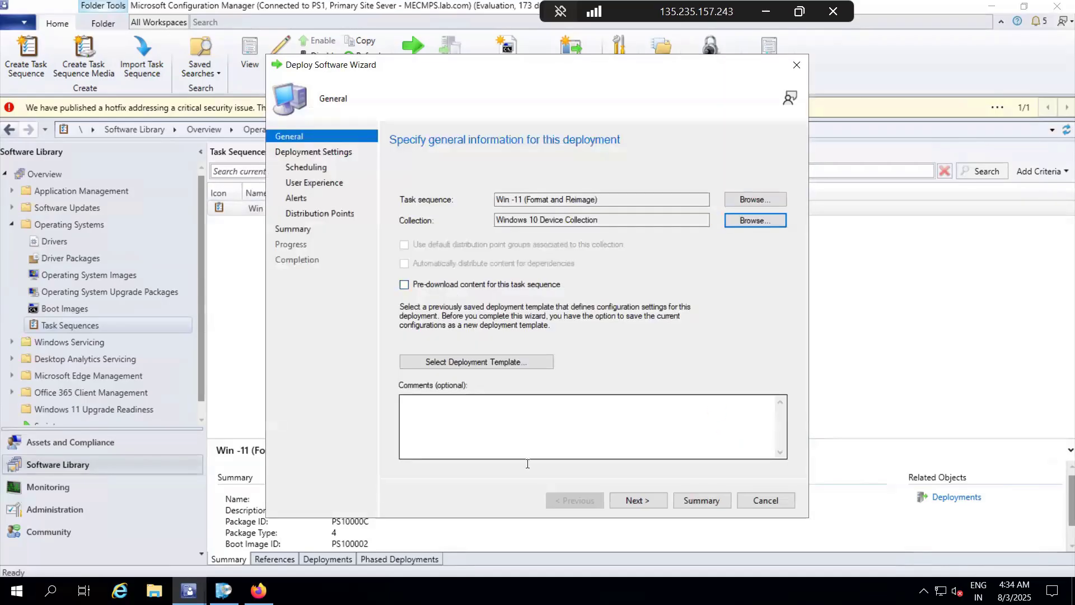
left_click(643, 503)
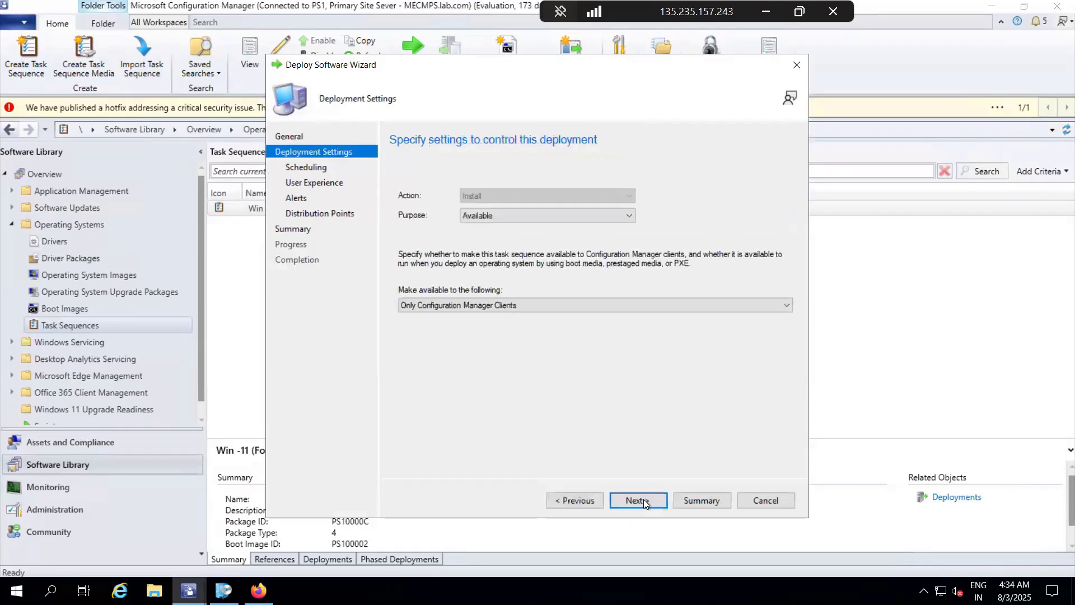
left_click(503, 216)
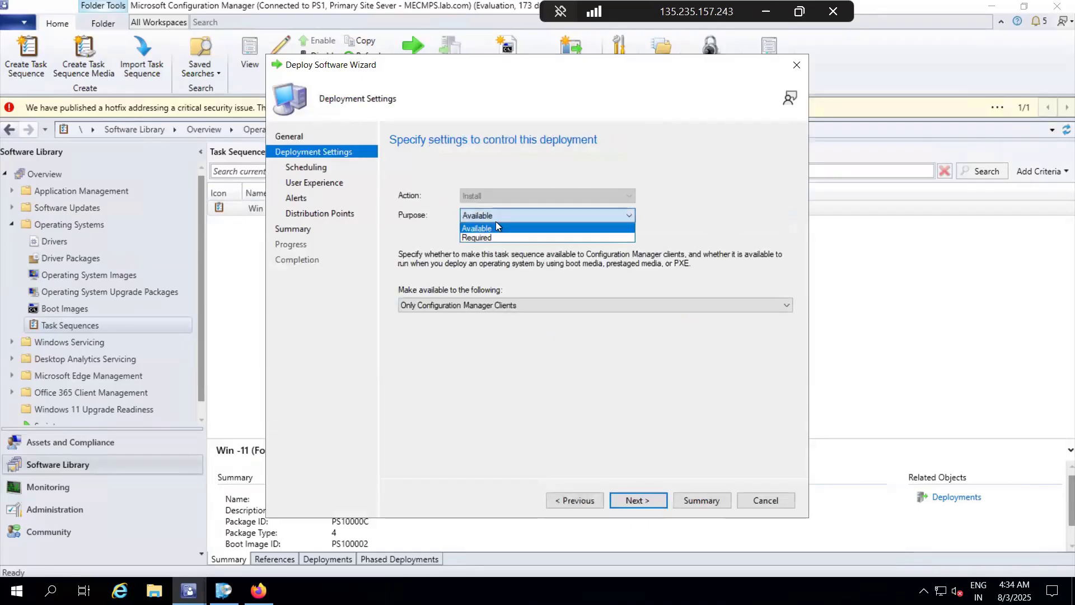
left_click(489, 230)
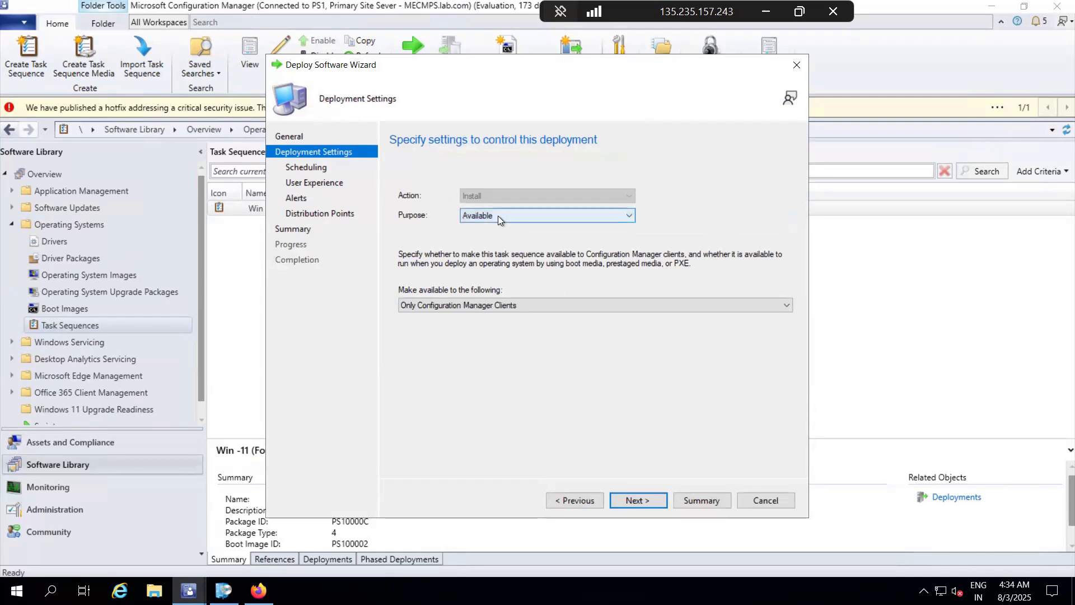
left_click(498, 216)
left_click(493, 230)
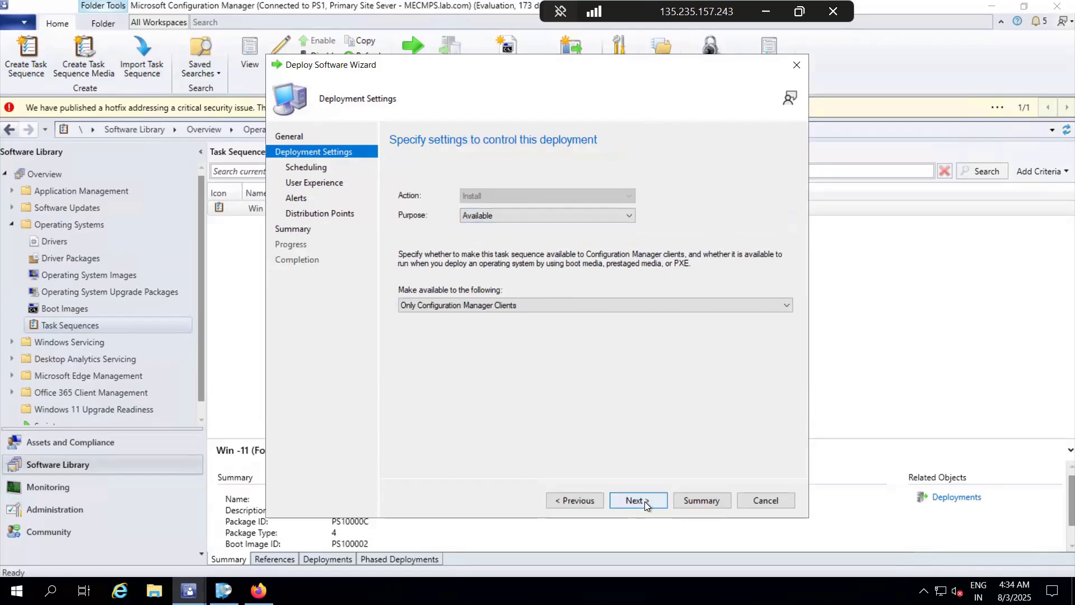
left_click(499, 307)
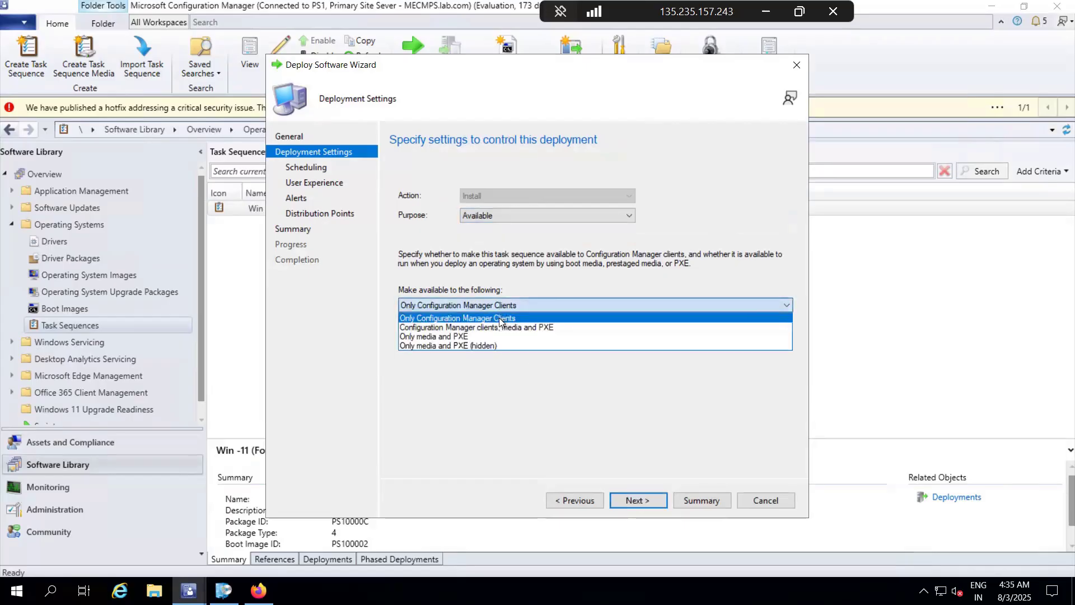
left_click(447, 337)
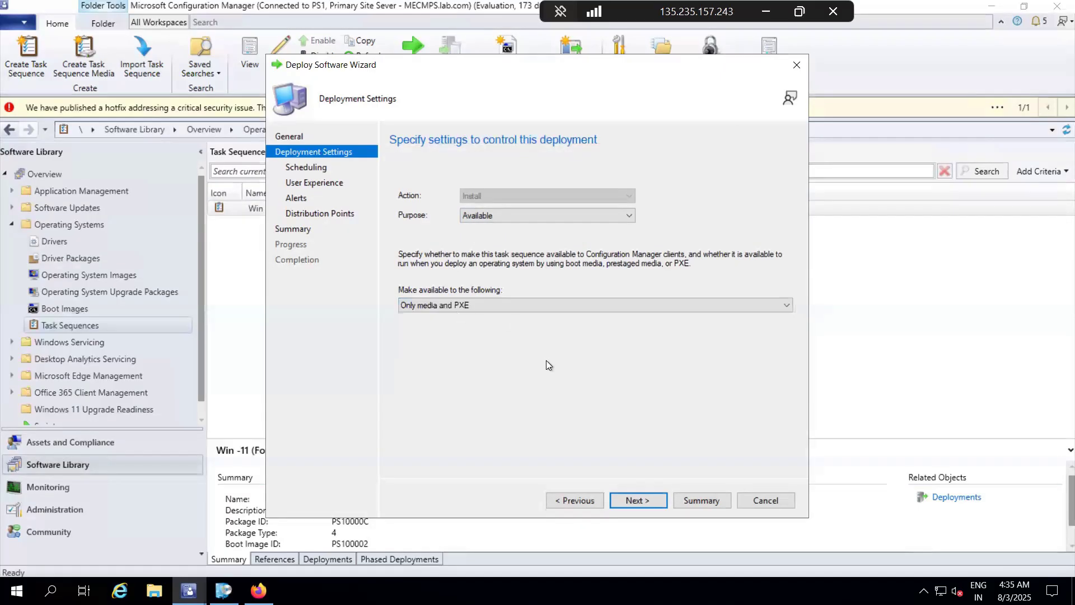
left_click(636, 508)
left_click(630, 500)
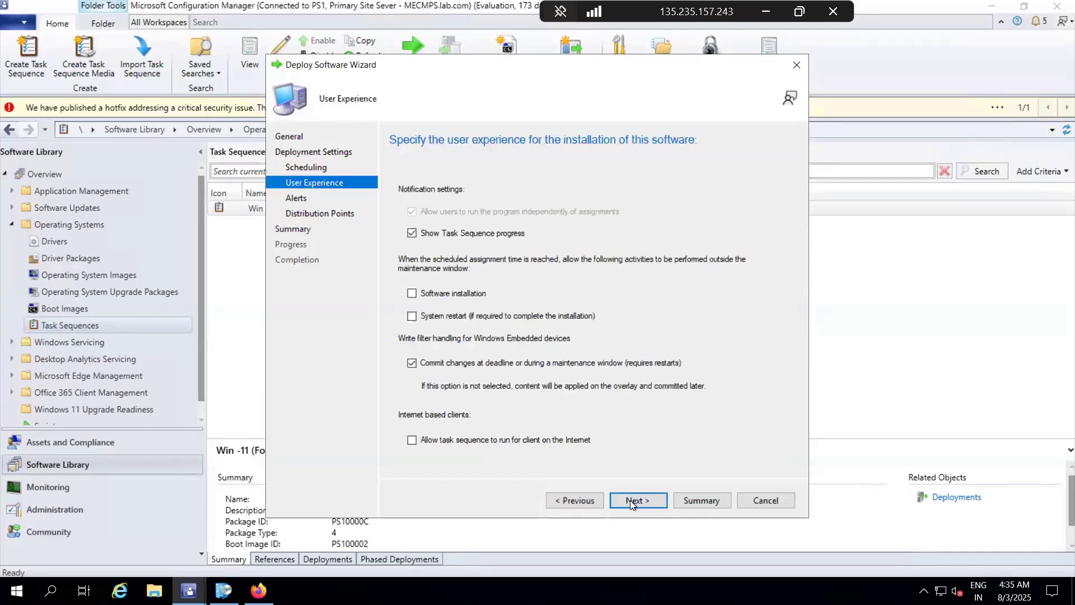
left_click(629, 499)
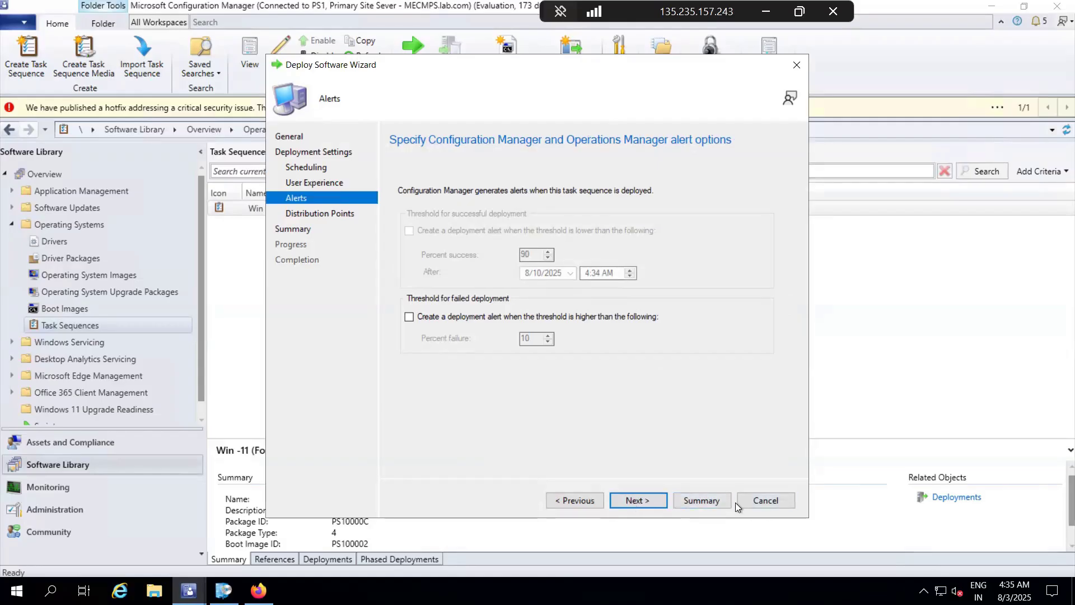
left_click(765, 500)
left_click(583, 343)
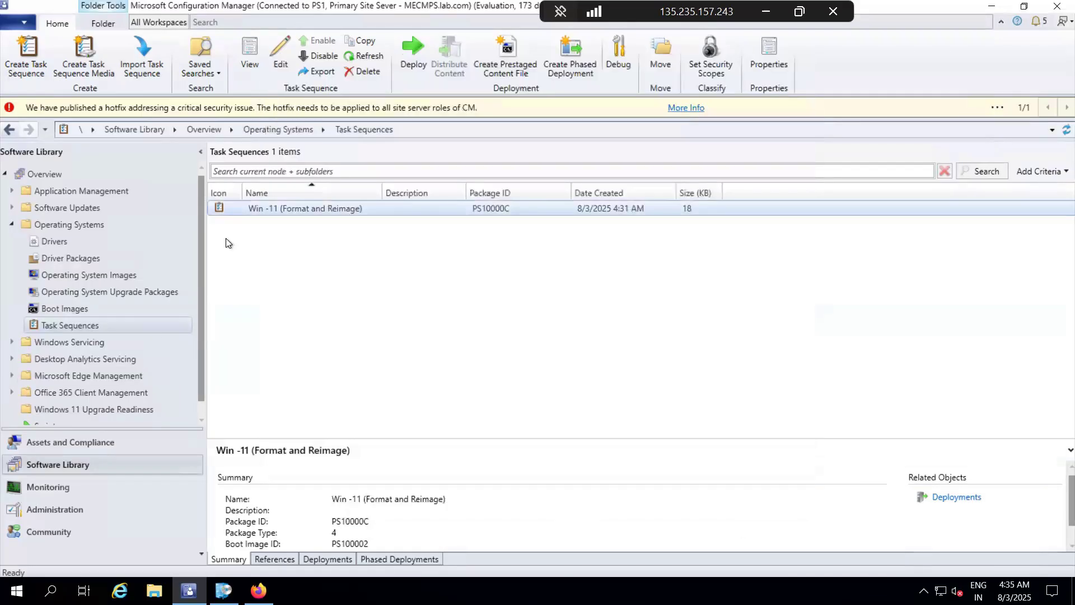
Step: Open the Win -11 (Format and Reimage) task sequence for editing and add a Restart Computer step after Install Applications in Setup Operating System
left_click(284, 208)
right_click(283, 208)
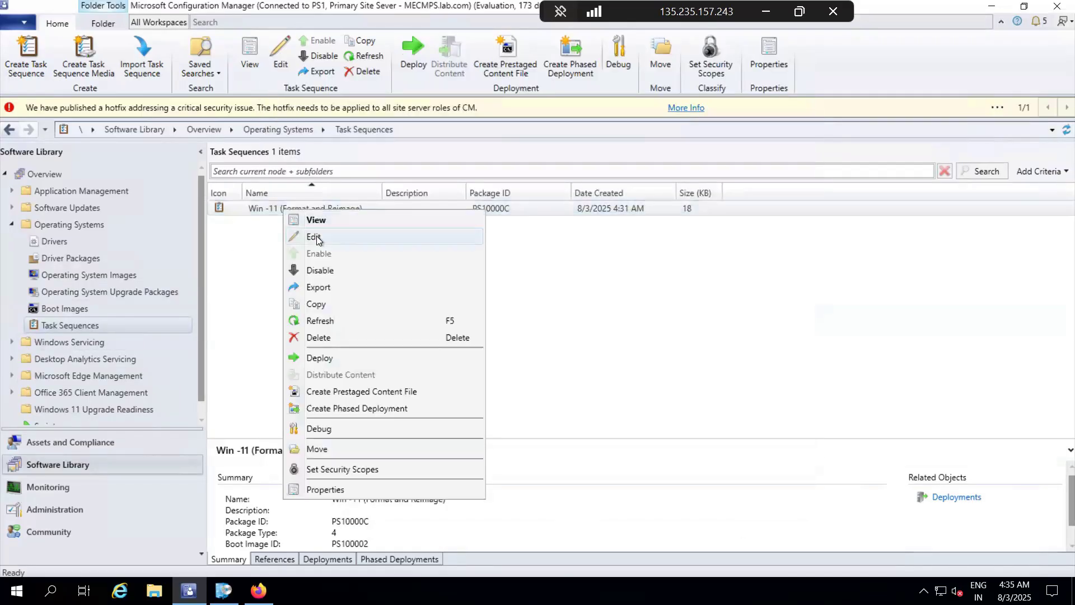
left_click(316, 236)
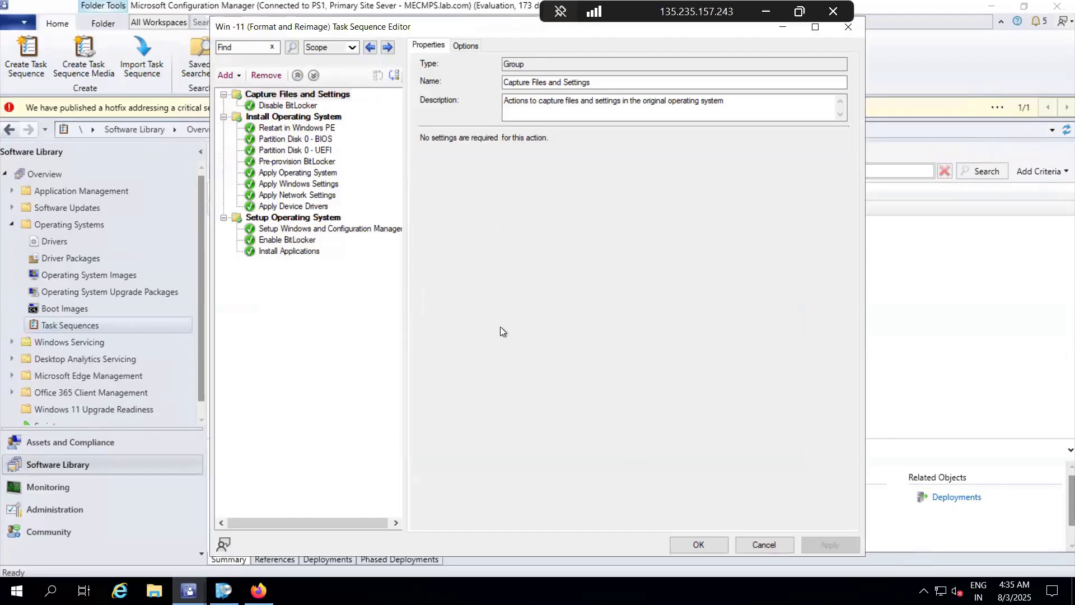
left_click(228, 77)
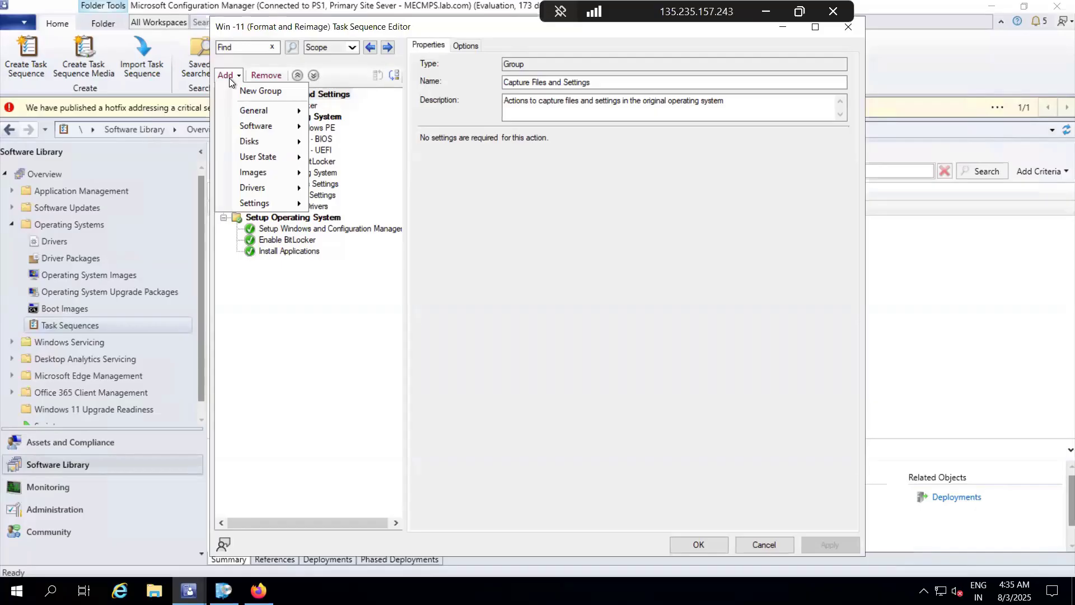
left_click(229, 78)
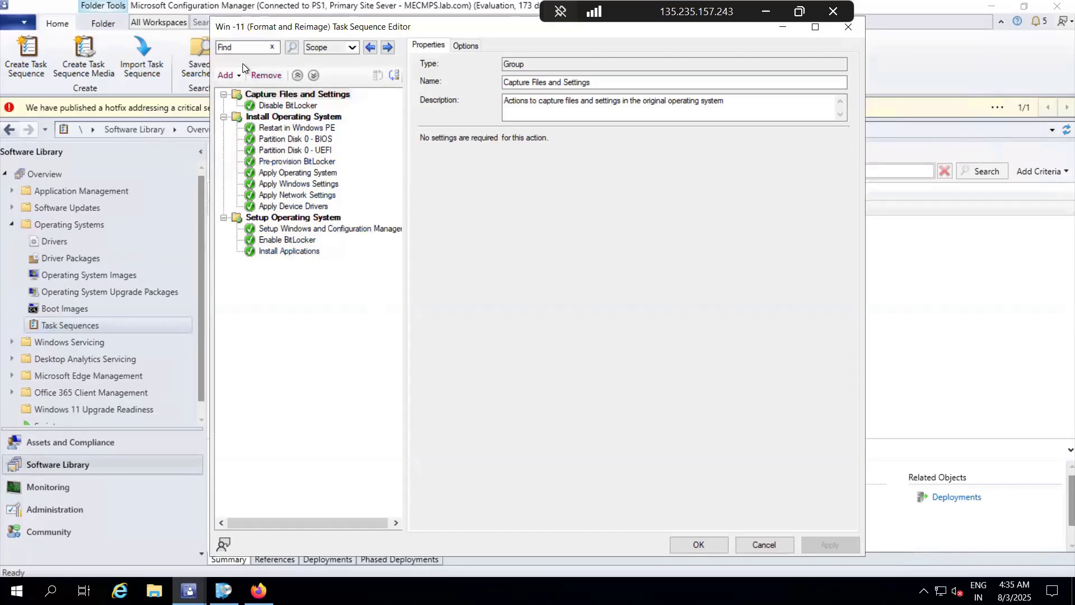
left_click(235, 76)
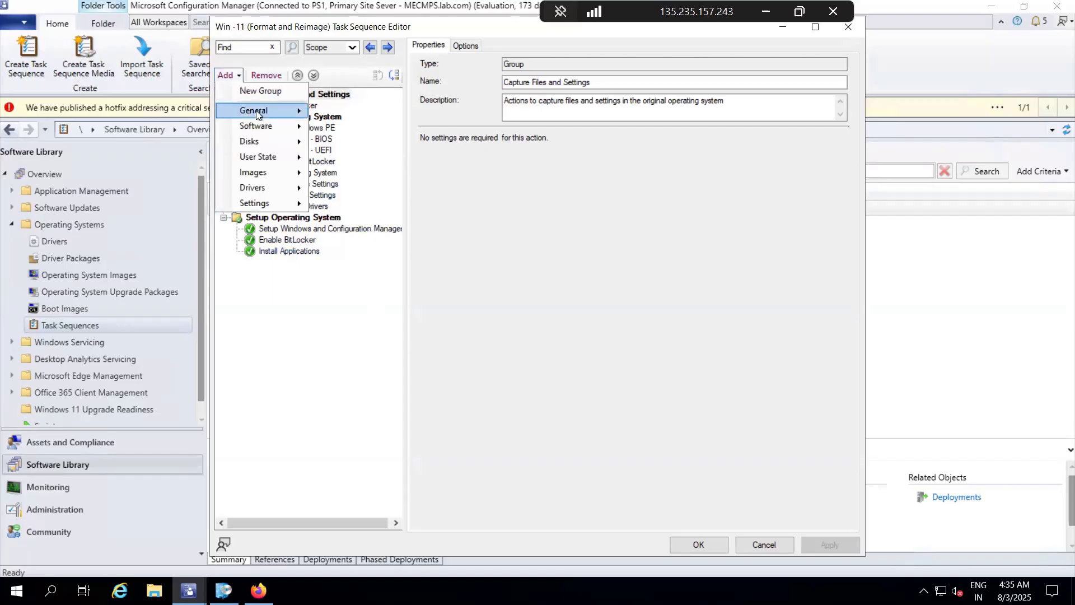
mouse_move(256, 114)
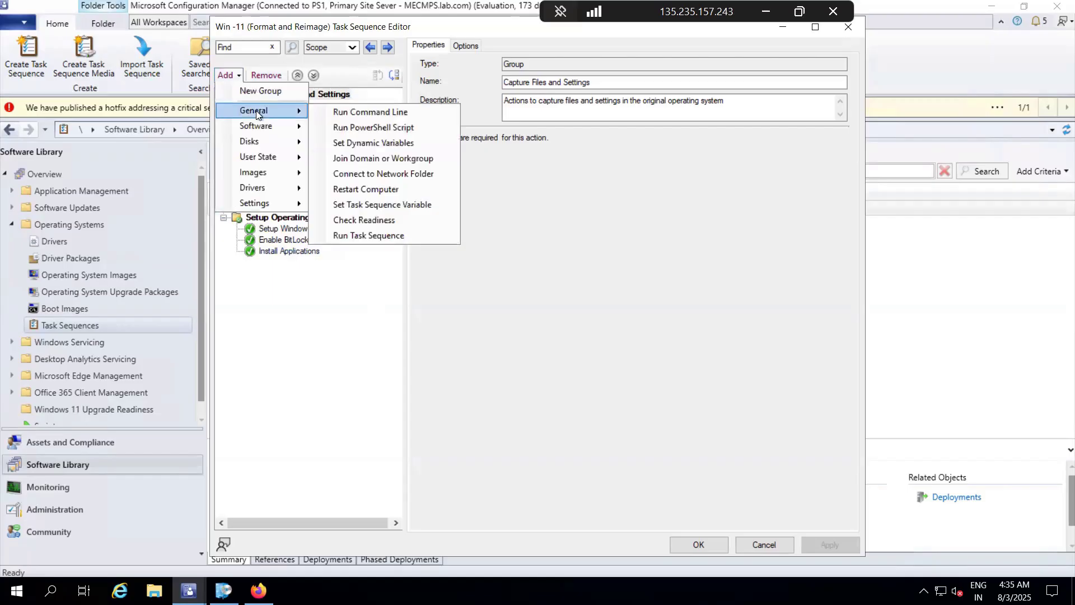
left_click(353, 190)
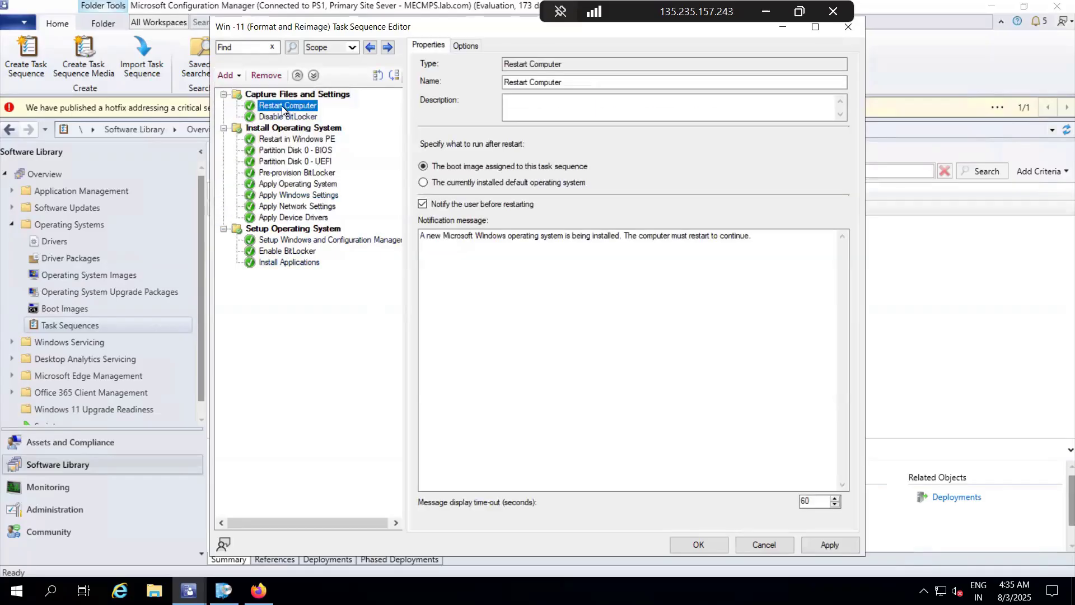
left_click_drag(281, 106, 287, 271)
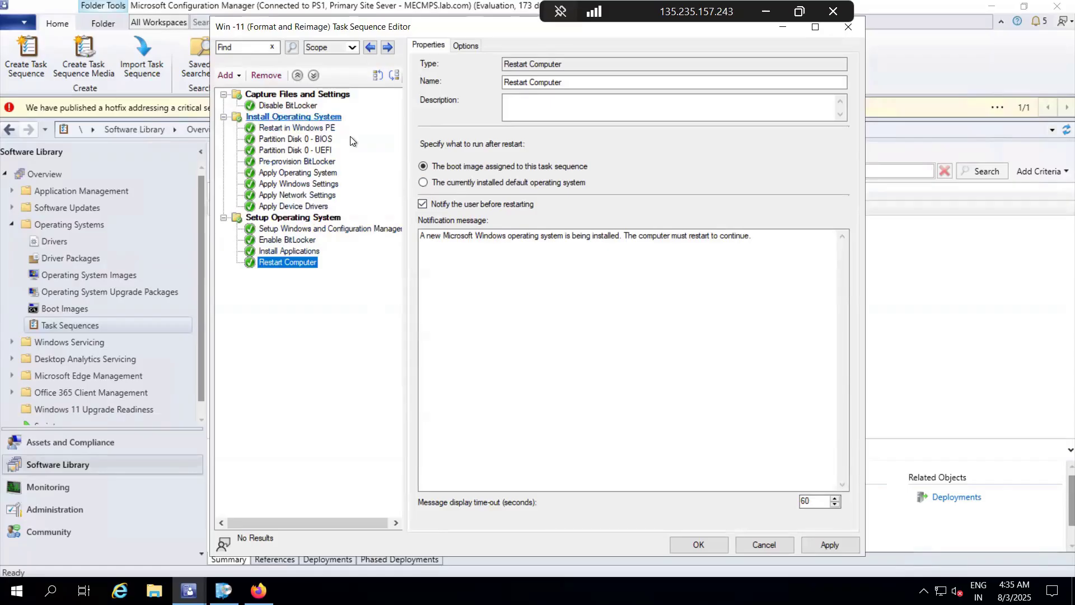
Step: Set the Restart Computer step to run the currently installed default operating system after restart, and save the task sequence
left_click(423, 182)
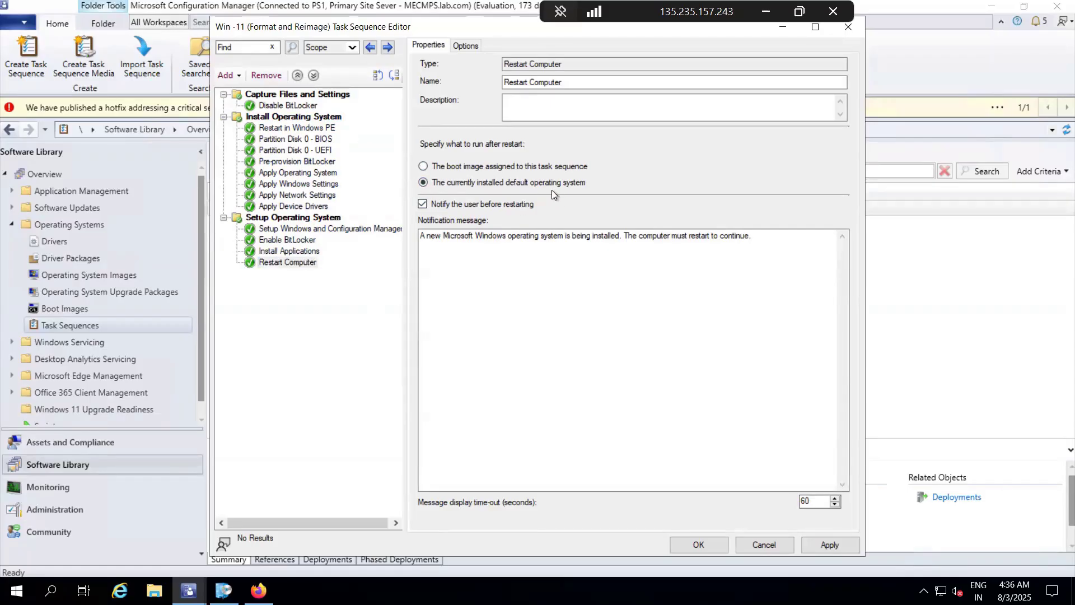
left_click(438, 169)
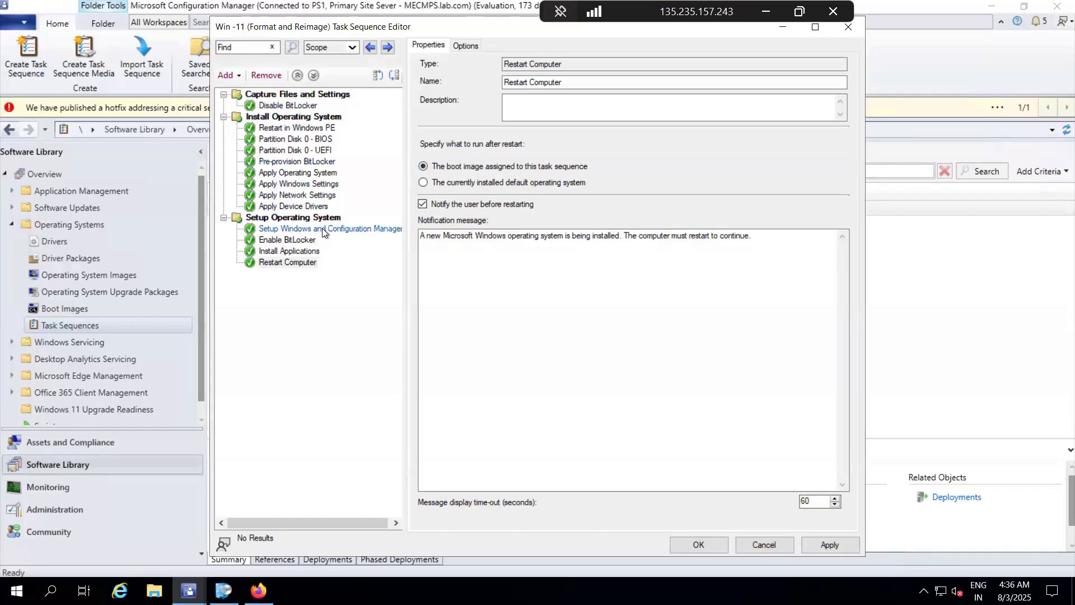
left_click(423, 183)
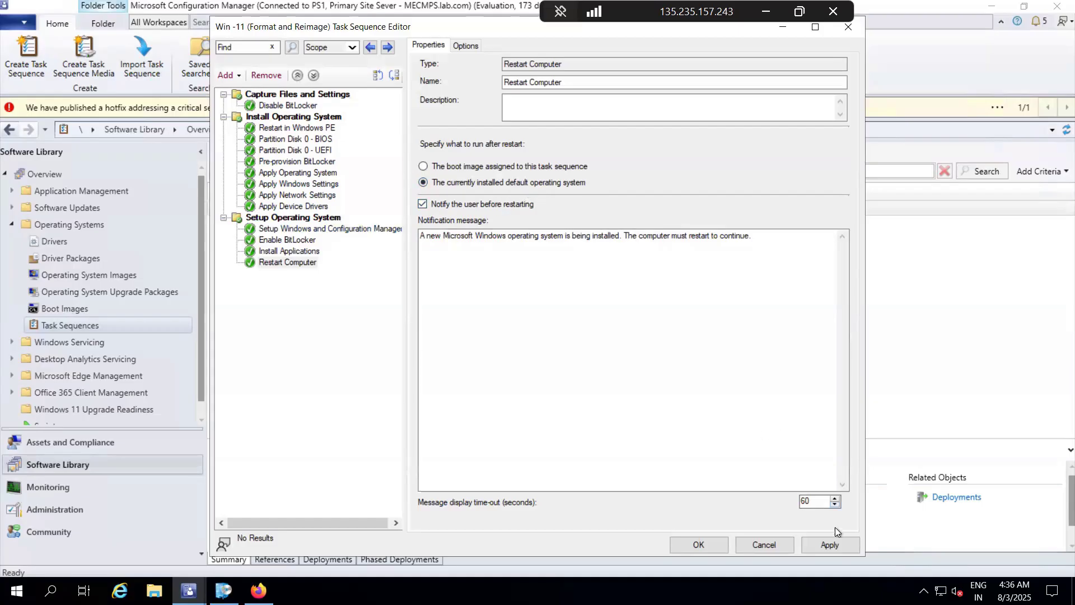
left_click(828, 543)
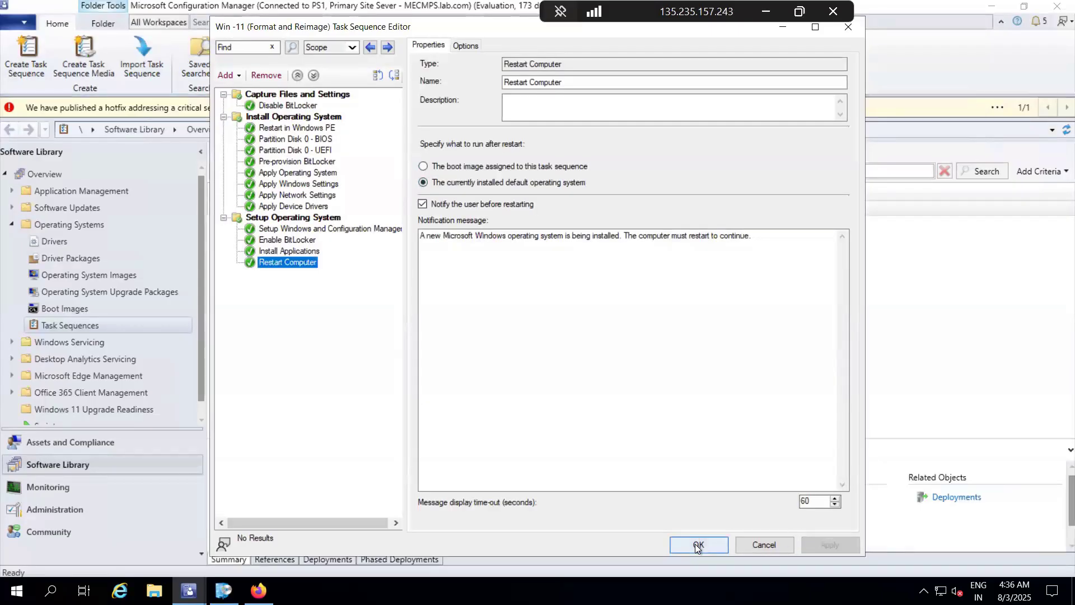
left_click(697, 545)
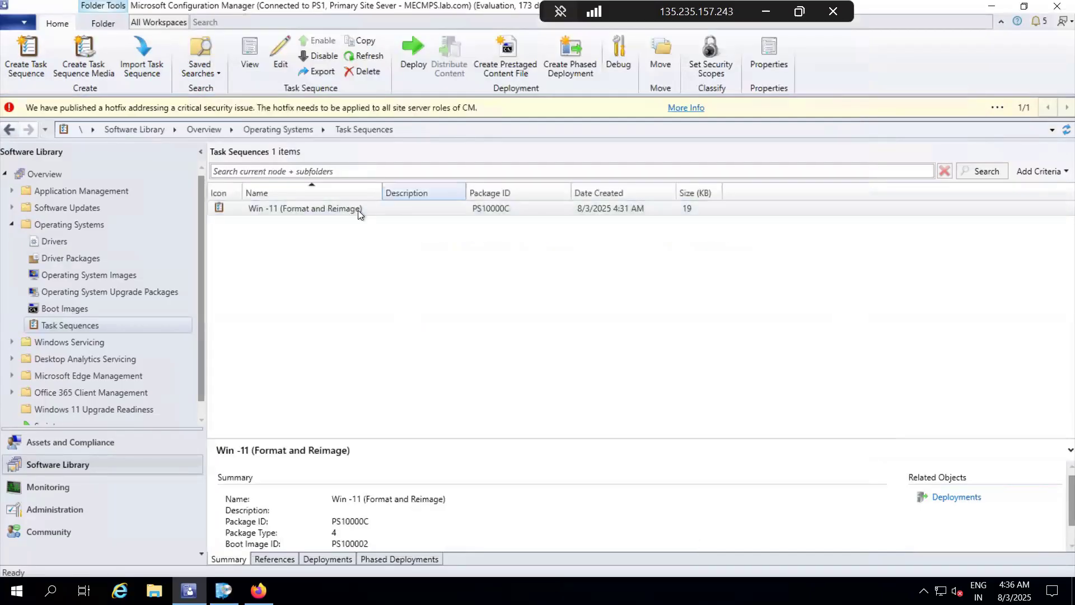
Step: Start a deployment of the Win -11 (Format and Reimage) task sequence, target the Windows 10 Device Collection, and proceed to the deployment settings
left_click(318, 211)
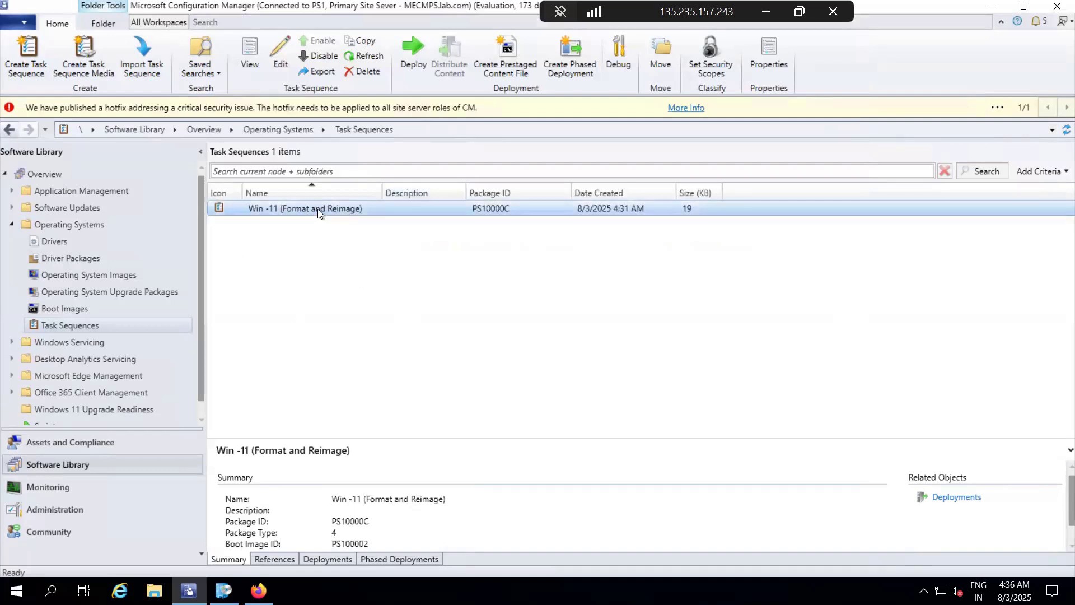
right_click(317, 210)
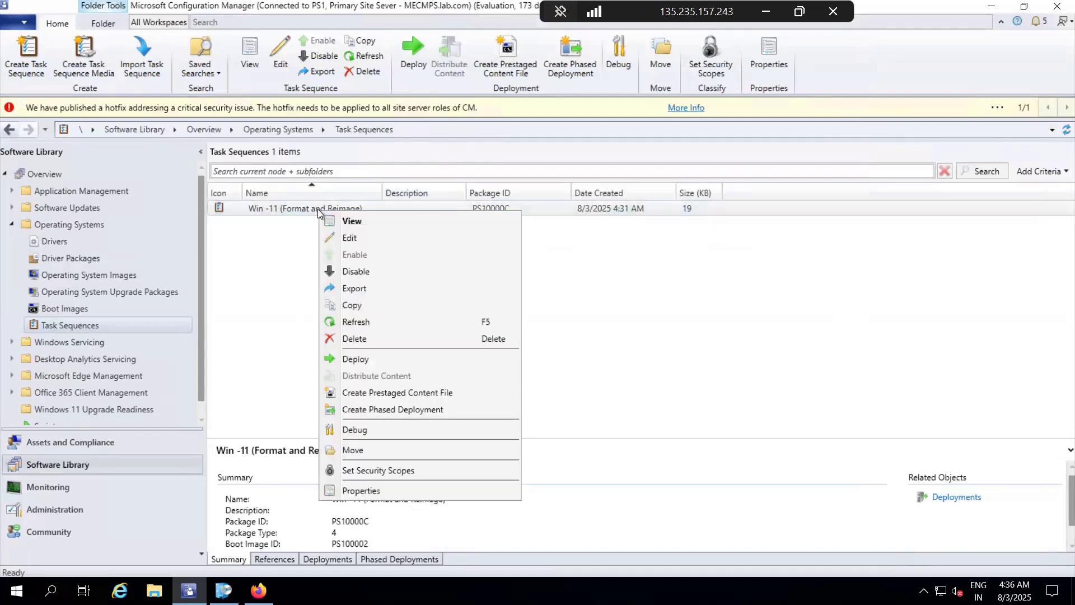
left_click(372, 356)
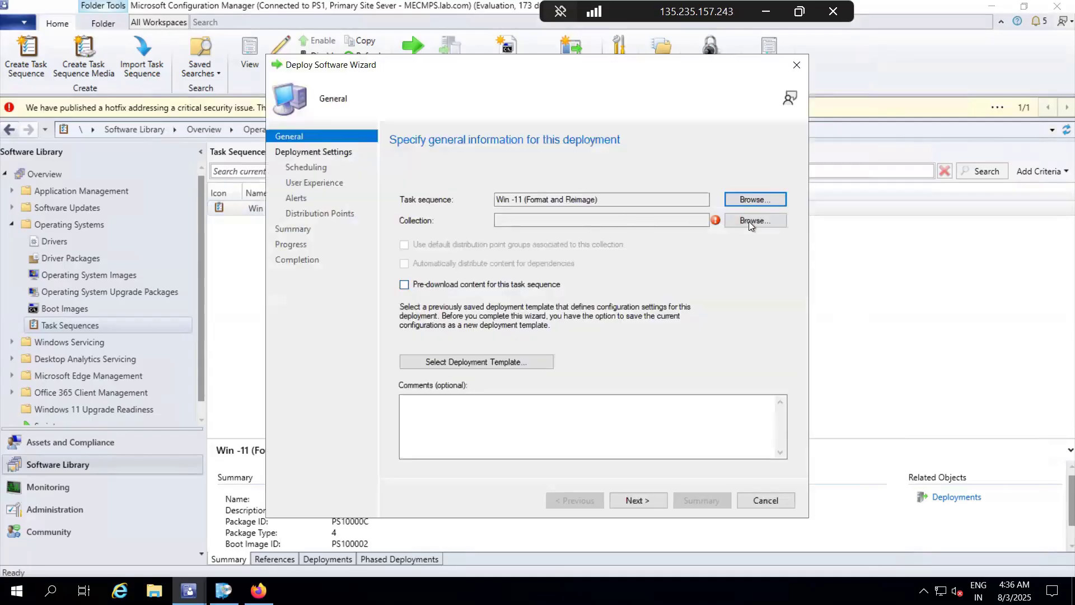
left_click(761, 227)
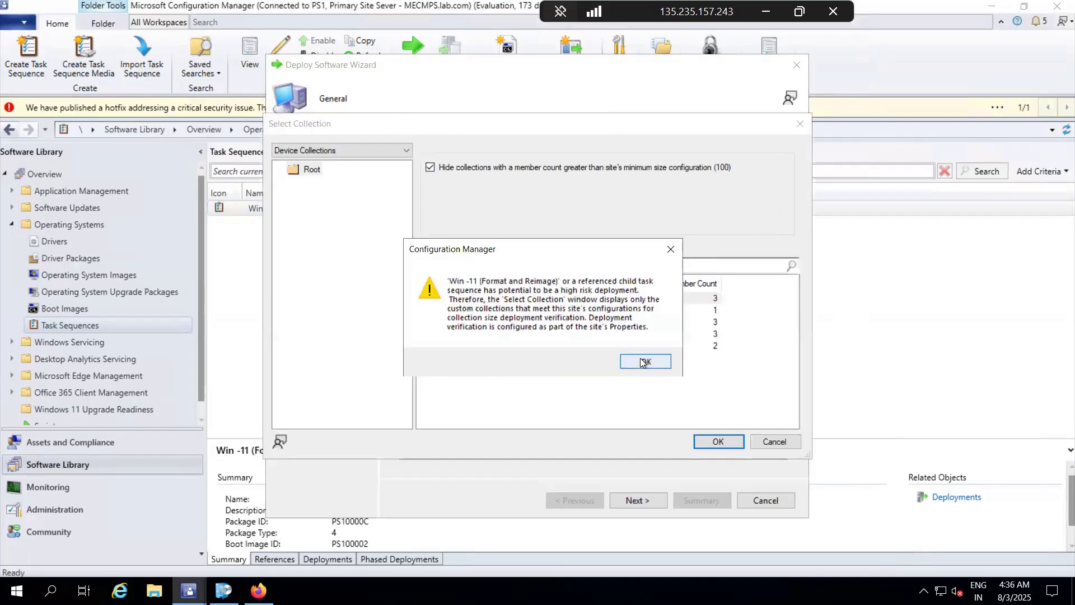
left_click(641, 358)
left_click(512, 346)
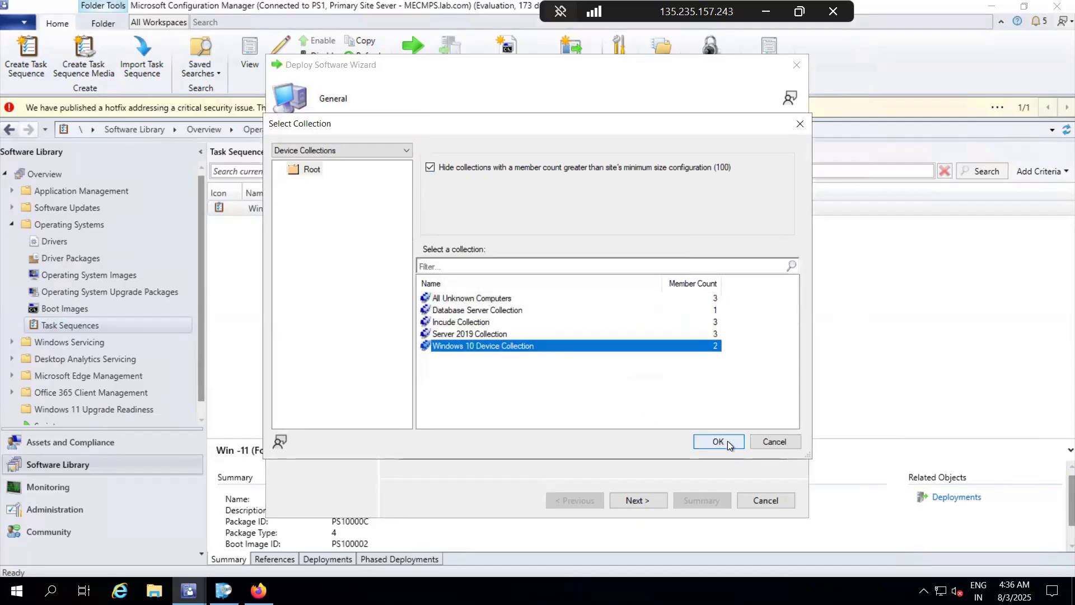
left_click(725, 440)
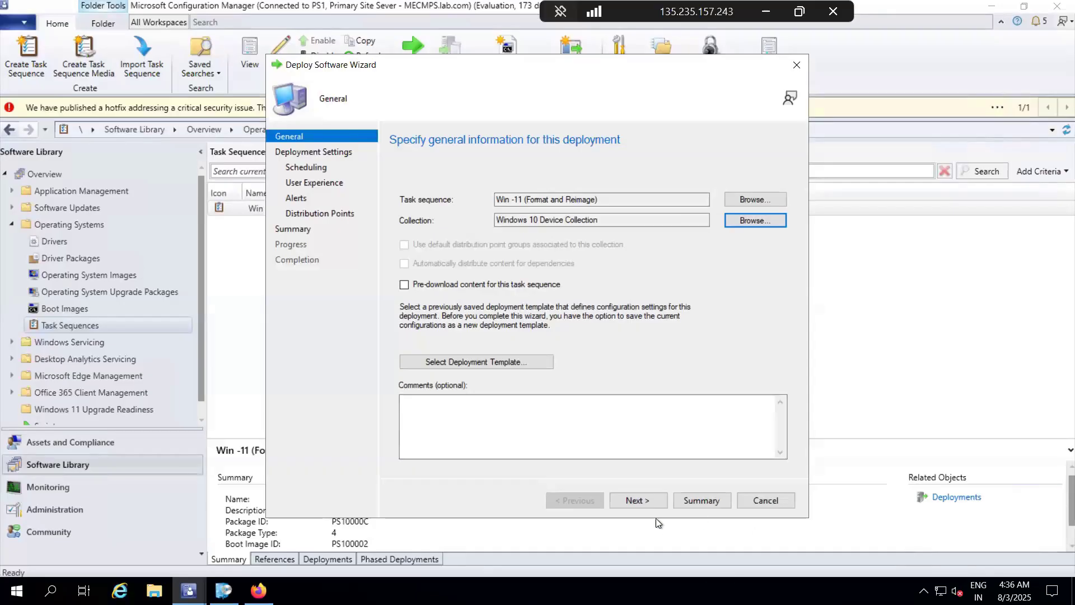
left_click(646, 502)
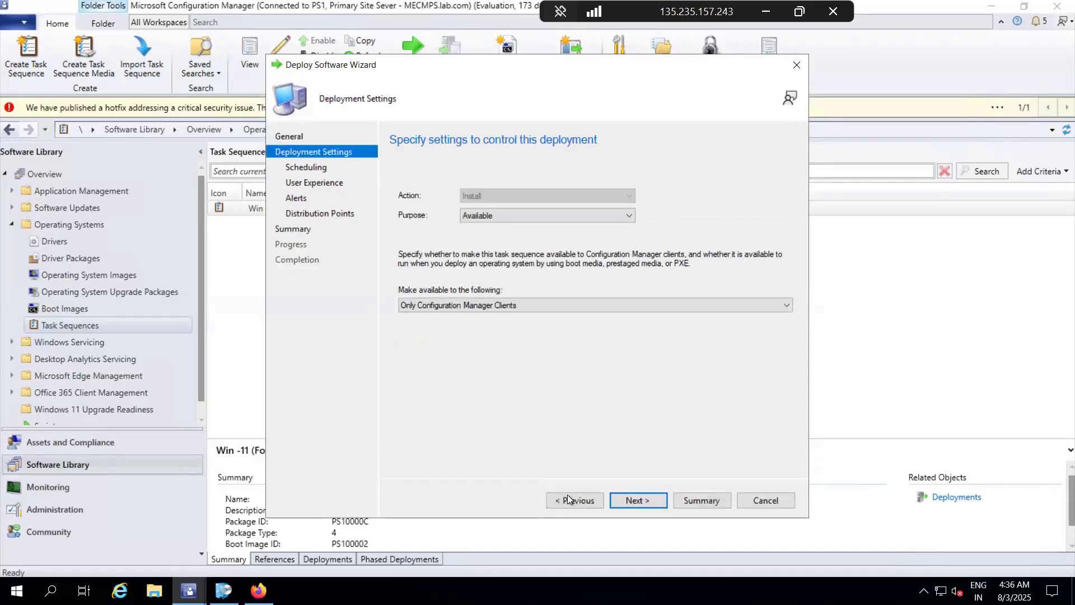
Step: Make the deployment available only to media and PXE, and proceed through the remaining settings to review the deployment summary
left_click(569, 305)
left_click(528, 334)
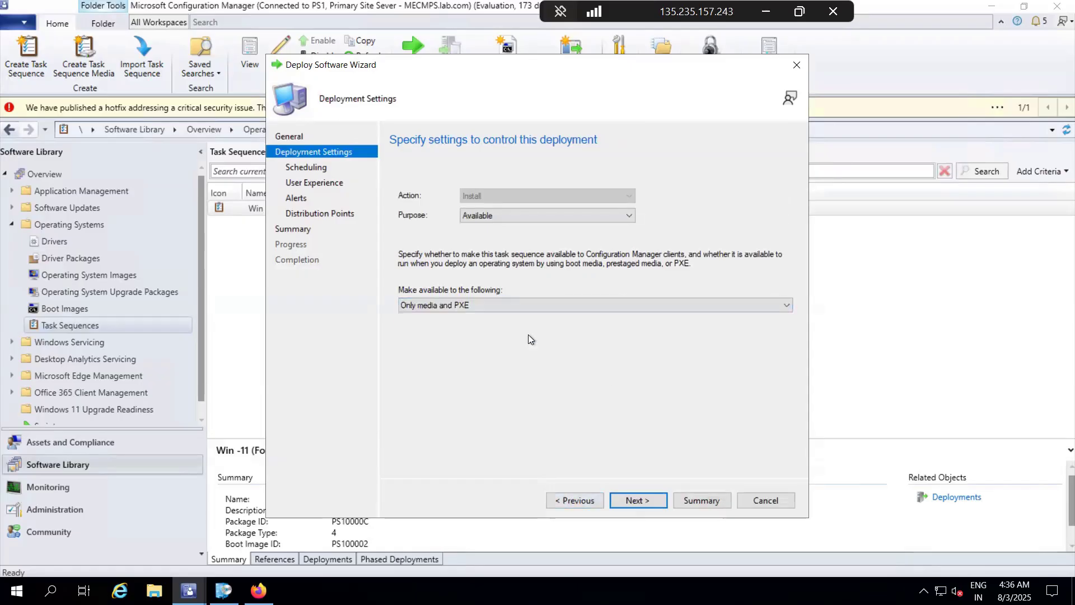
left_click(638, 501)
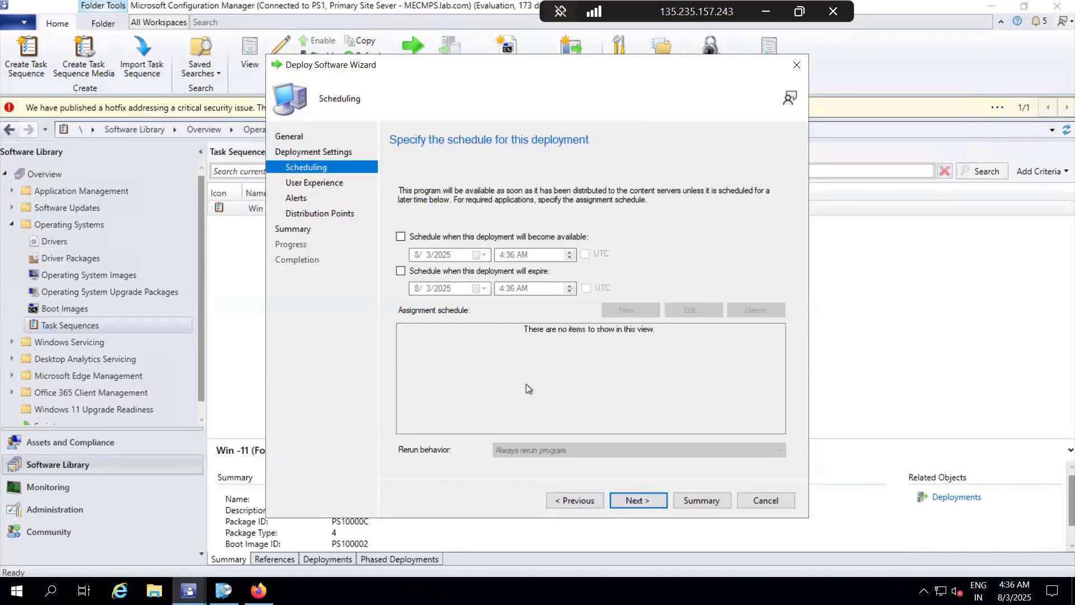
left_click(648, 499)
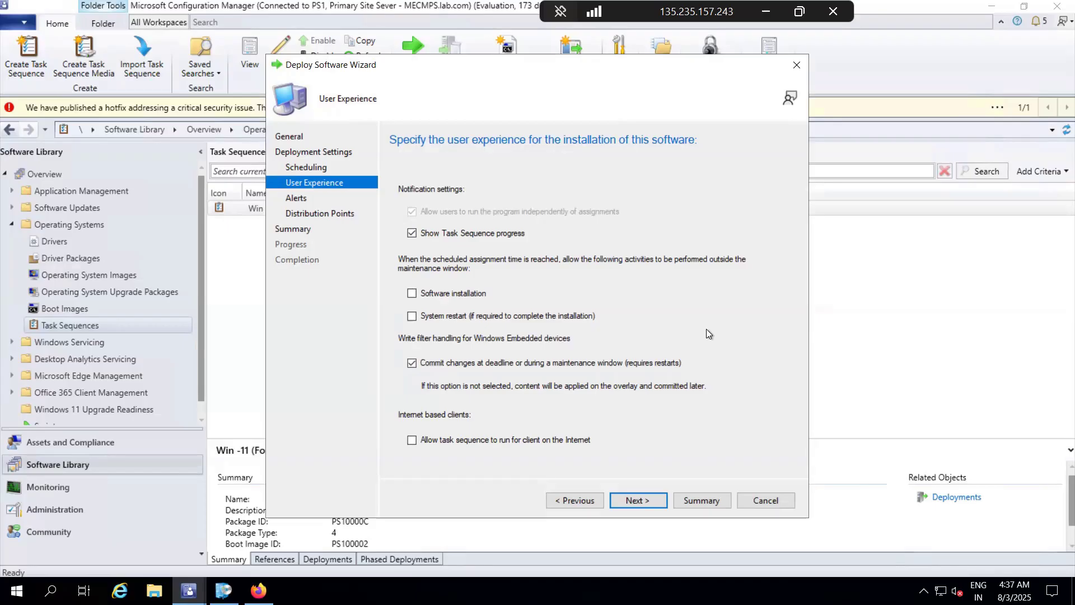
left_click(637, 502)
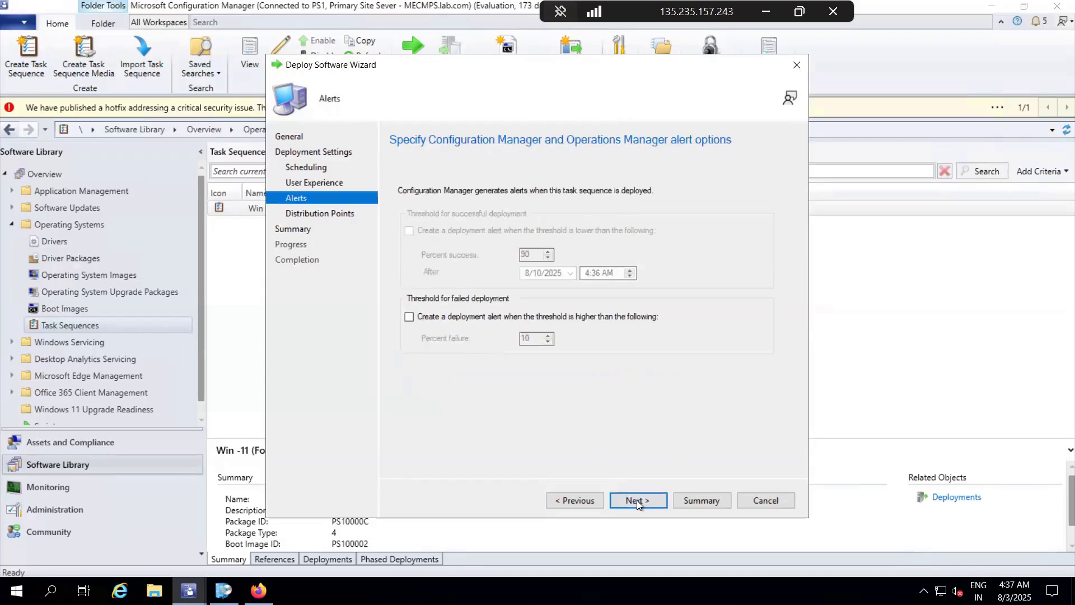
left_click(637, 502)
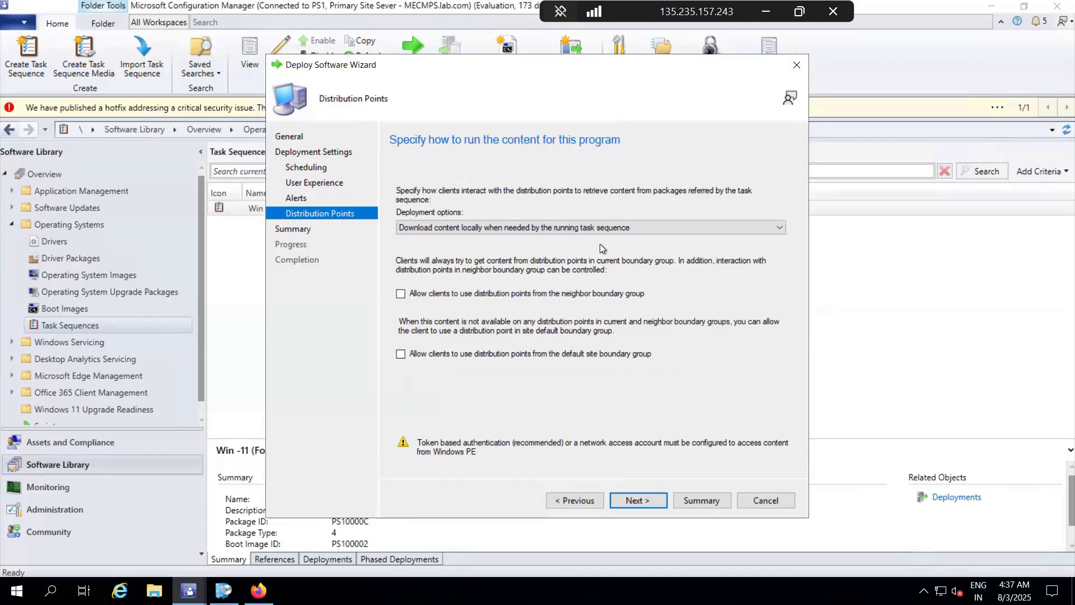
left_click(641, 503)
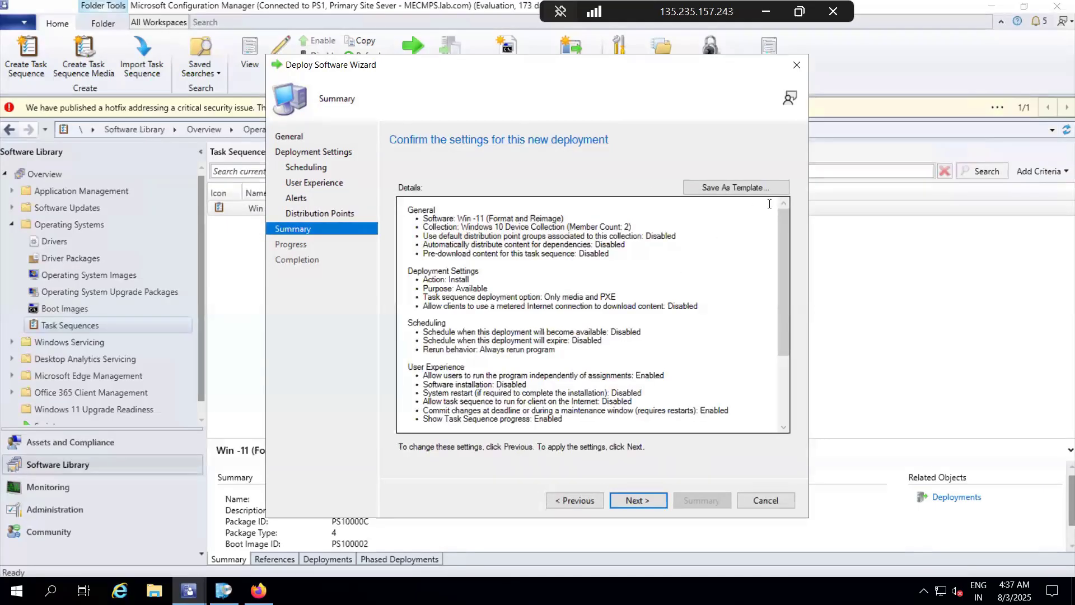
left_click_drag(780, 247, 789, 353)
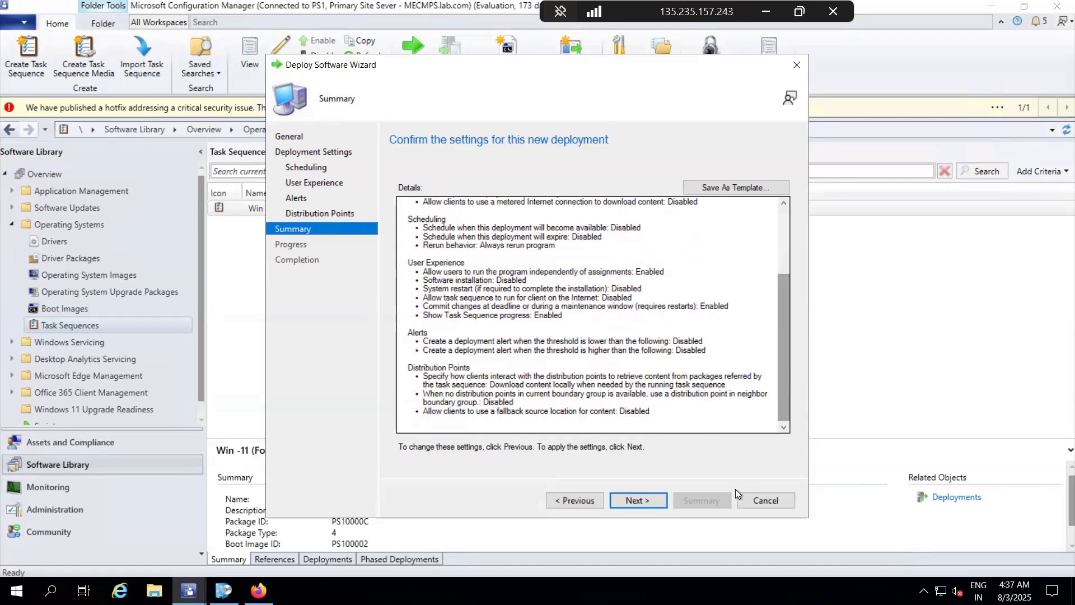
Step: Return to the deployment settings and make the task sequence available to Configuration Manager clients, media and PXE
left_click(586, 499)
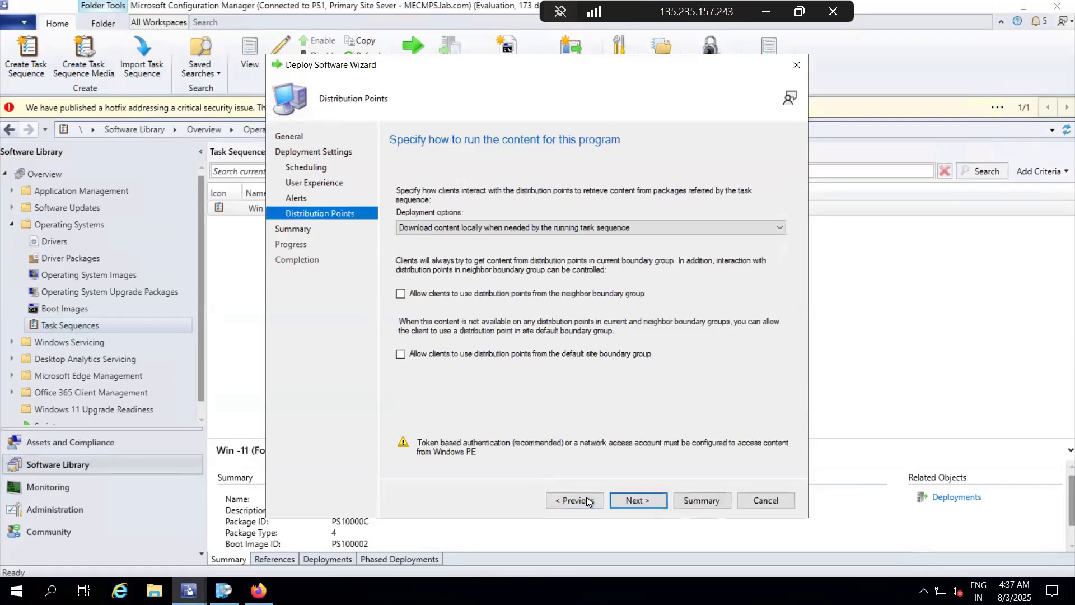
left_click(586, 498)
left_click(583, 502)
left_click(582, 502)
left_click(582, 502)
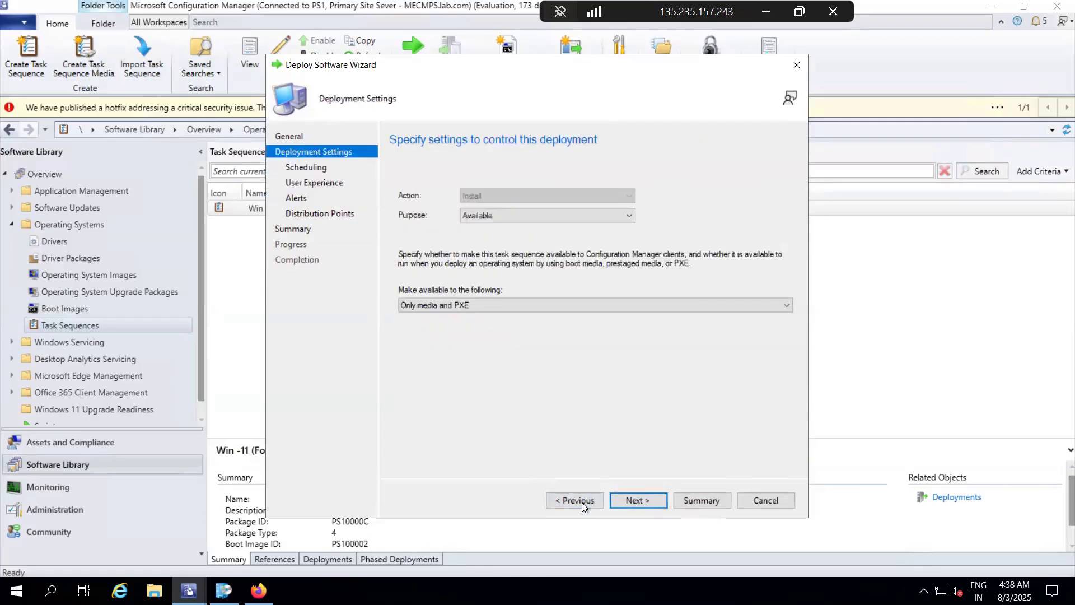
left_click(495, 307)
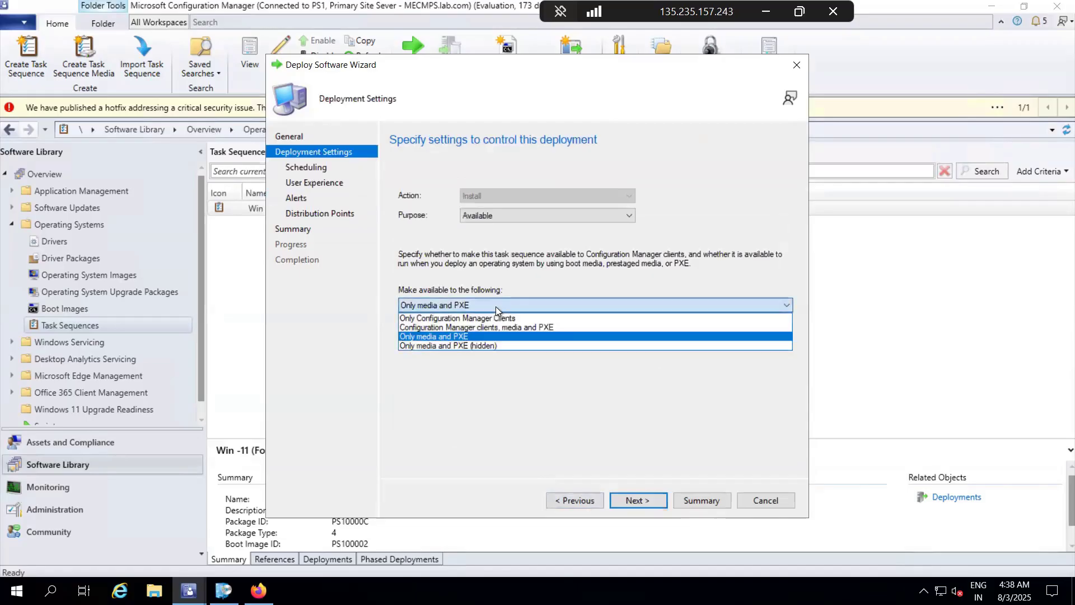
left_click(531, 328)
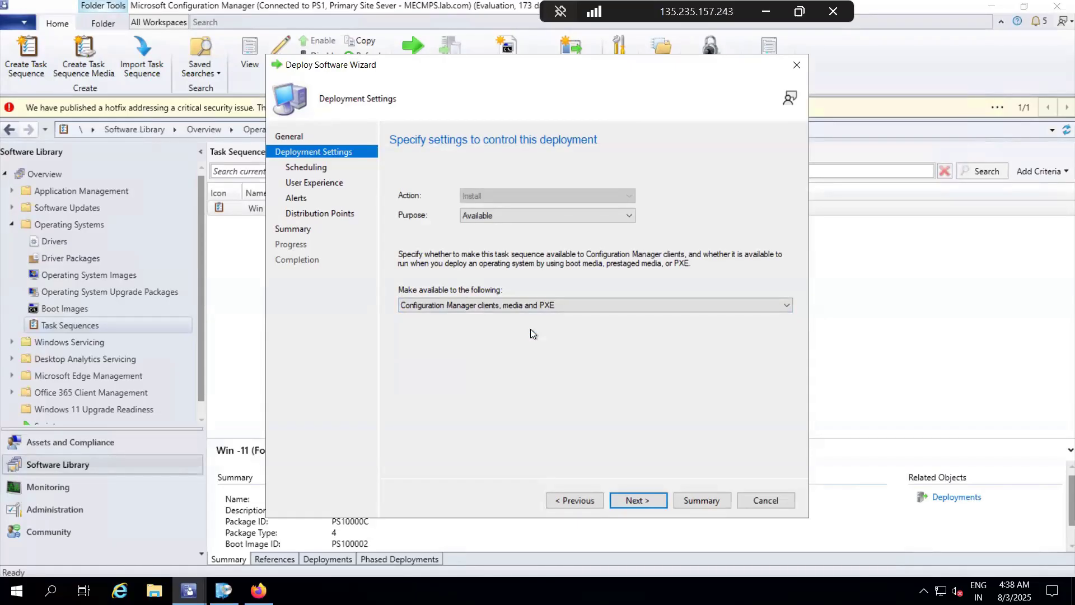
Step: Make the deployment available to Only Configuration Manager Clients, accept the remaining default settings, complete the deployment and close the wizard
left_click(505, 306)
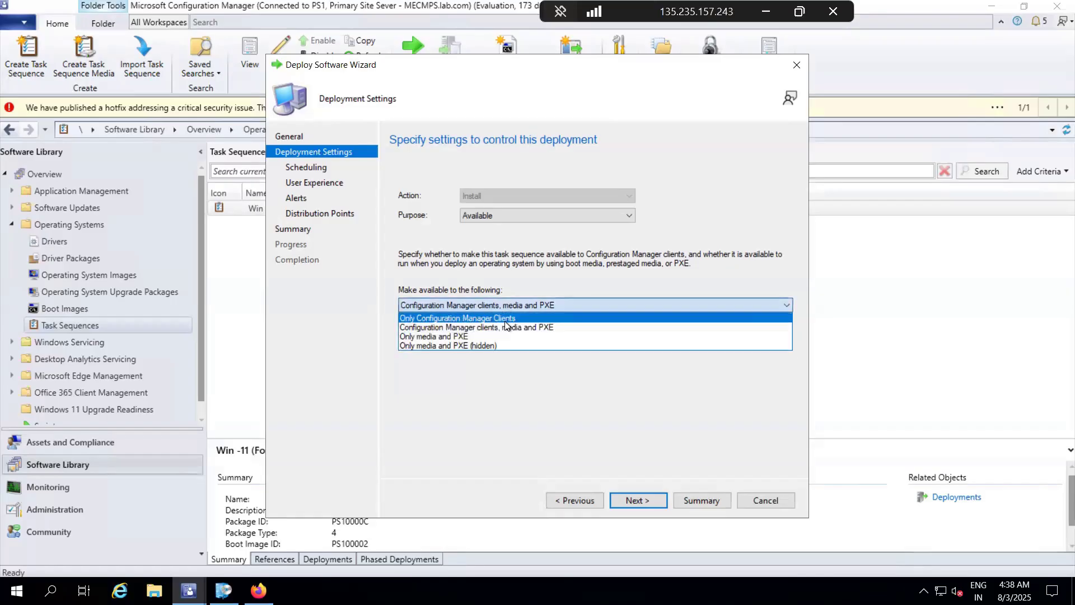
left_click(504, 319)
left_click(653, 498)
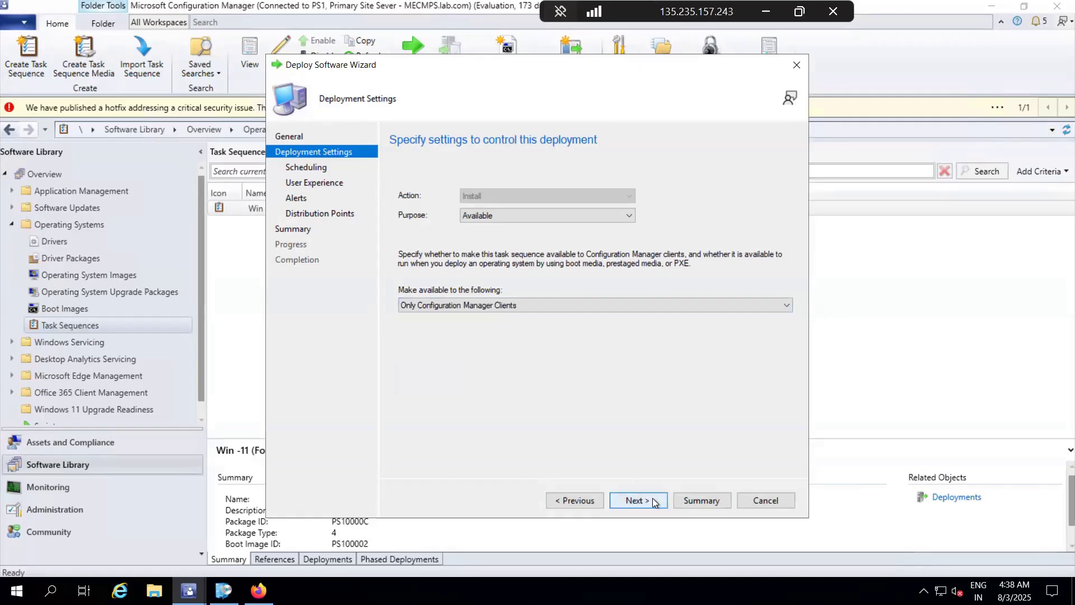
left_click(651, 501)
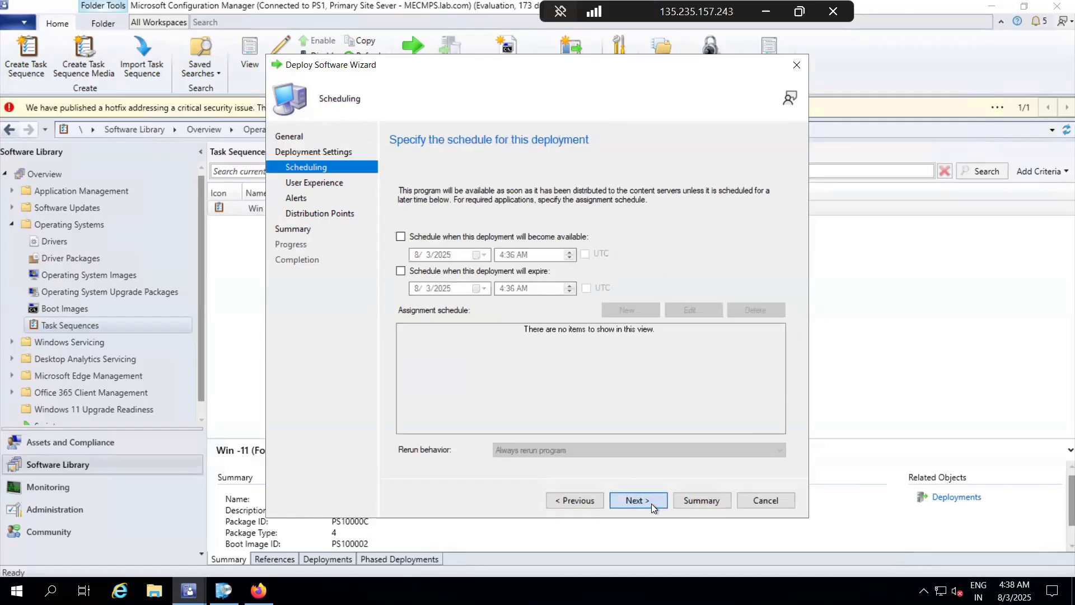
left_click(650, 503)
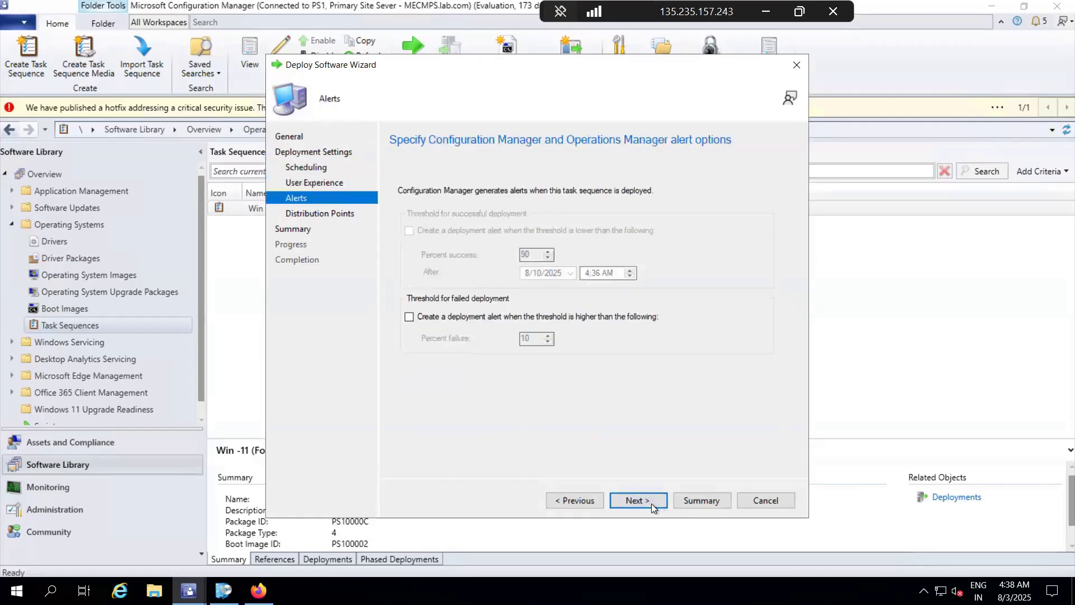
left_click(651, 502)
left_click(650, 503)
left_click(651, 503)
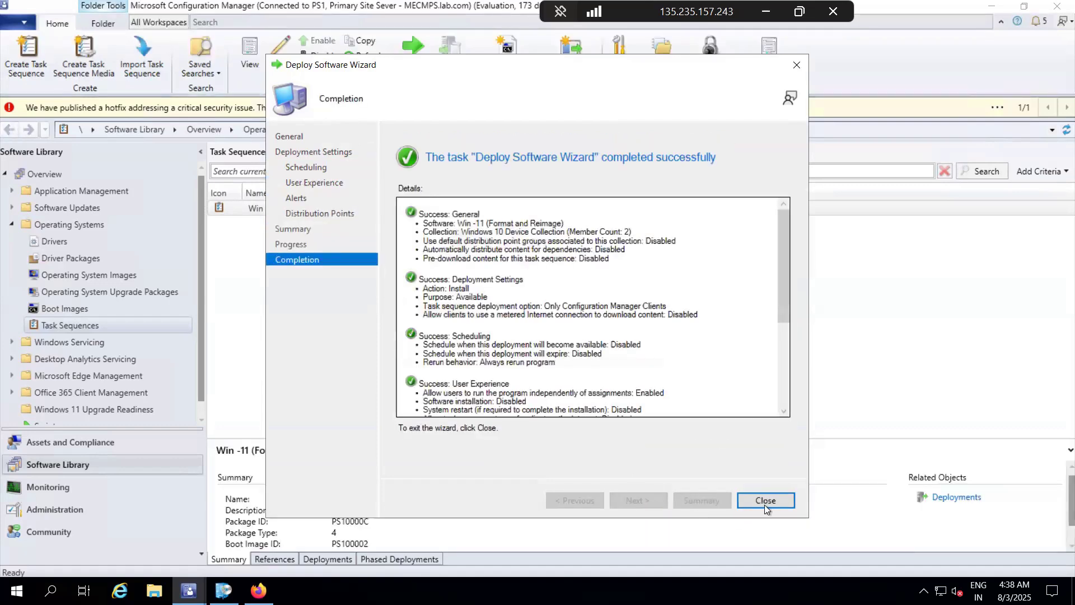
left_click(765, 502)
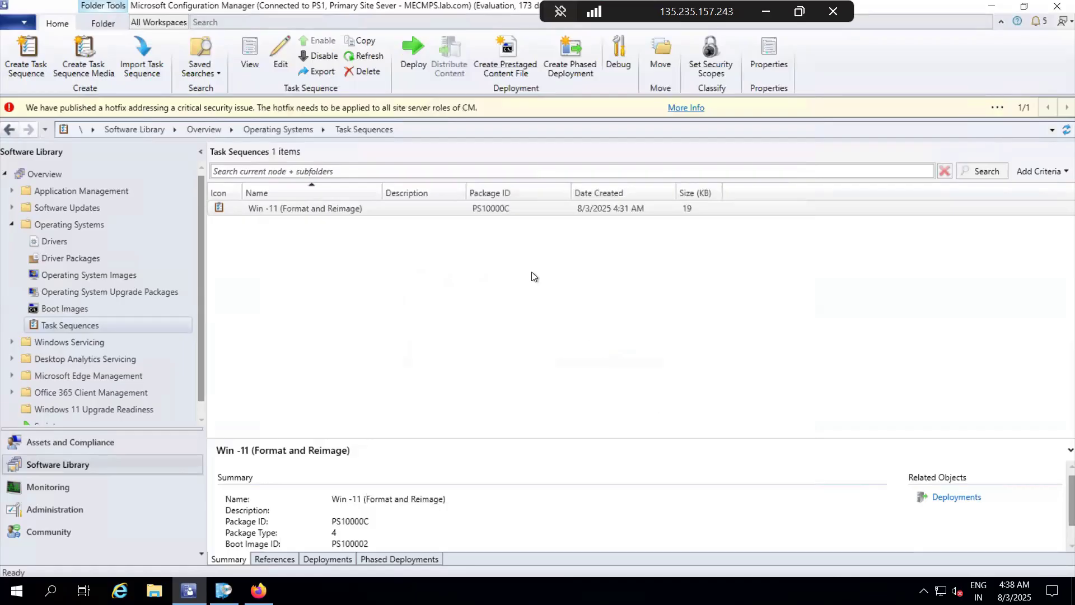
Step: Review the content references of the Win -11 (Format and Reimage) task sequence in an enlarged details area
left_click(387, 213)
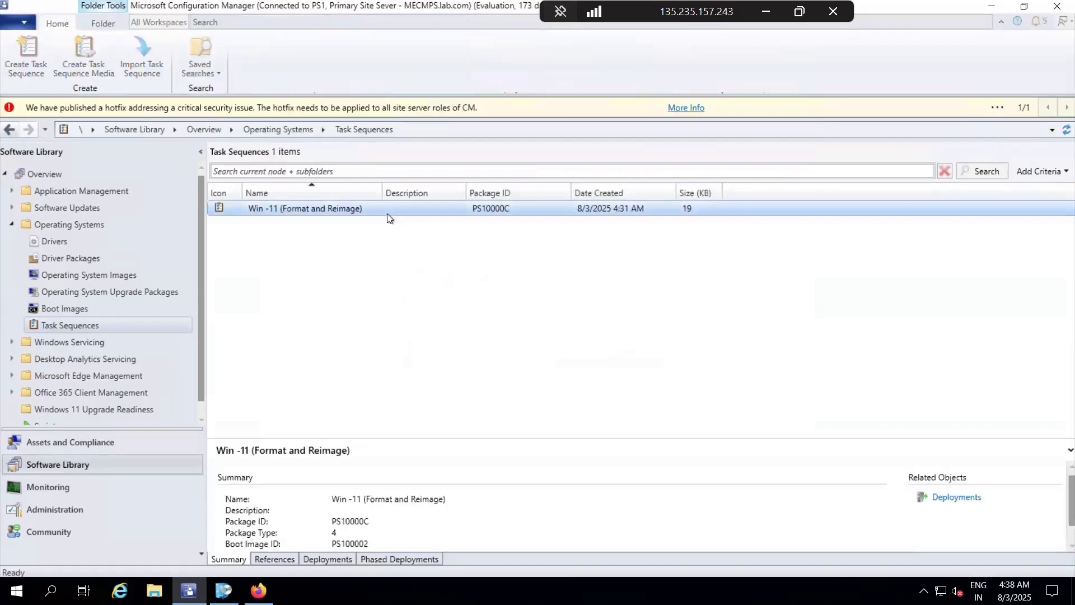
left_click(280, 558)
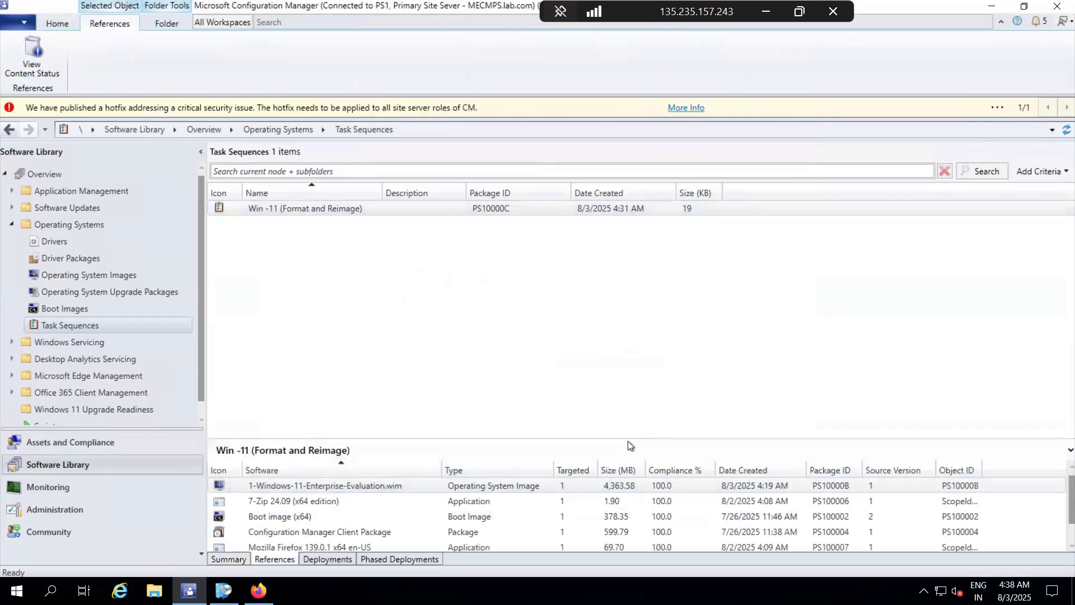
left_click_drag(628, 441, 633, 362)
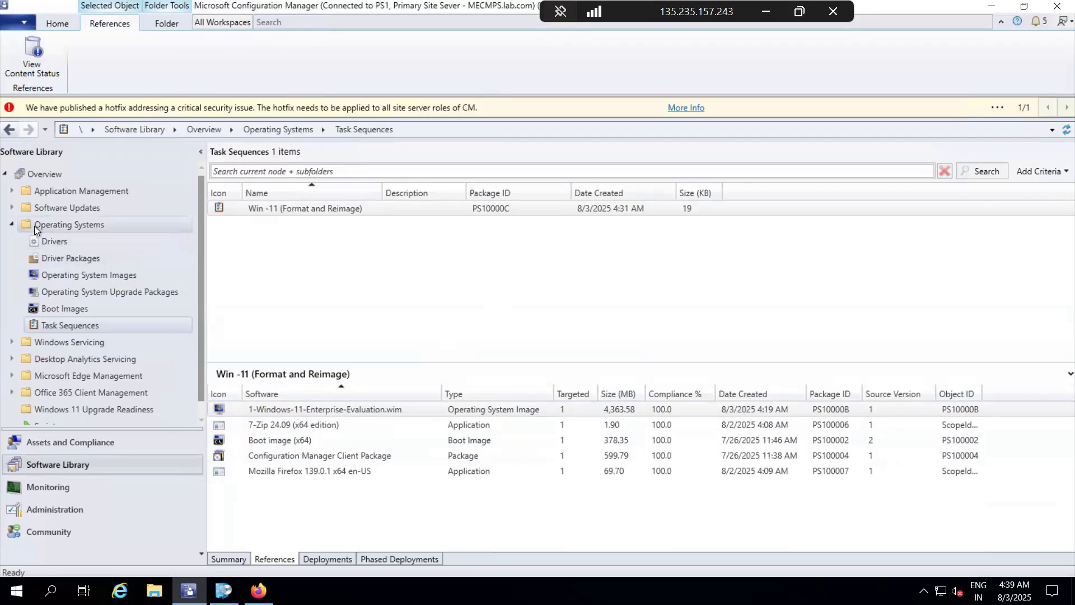
left_click(58, 24)
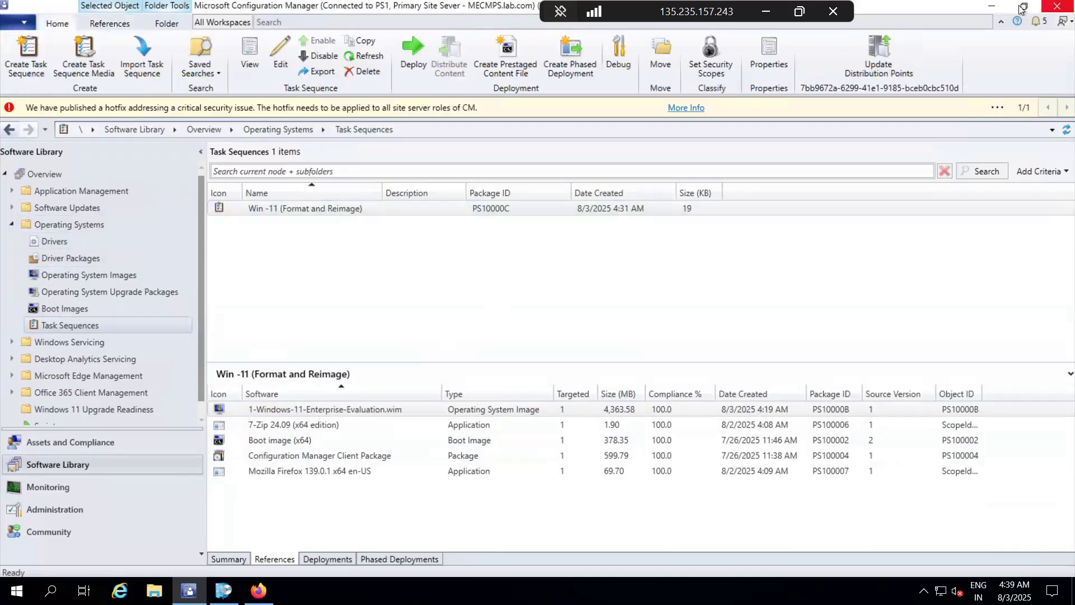
Step: Minimize the console and the server session, and switch to the 52.172.206.110 Remote Desktop session showing the Windows 10 client
left_click(1002, 8)
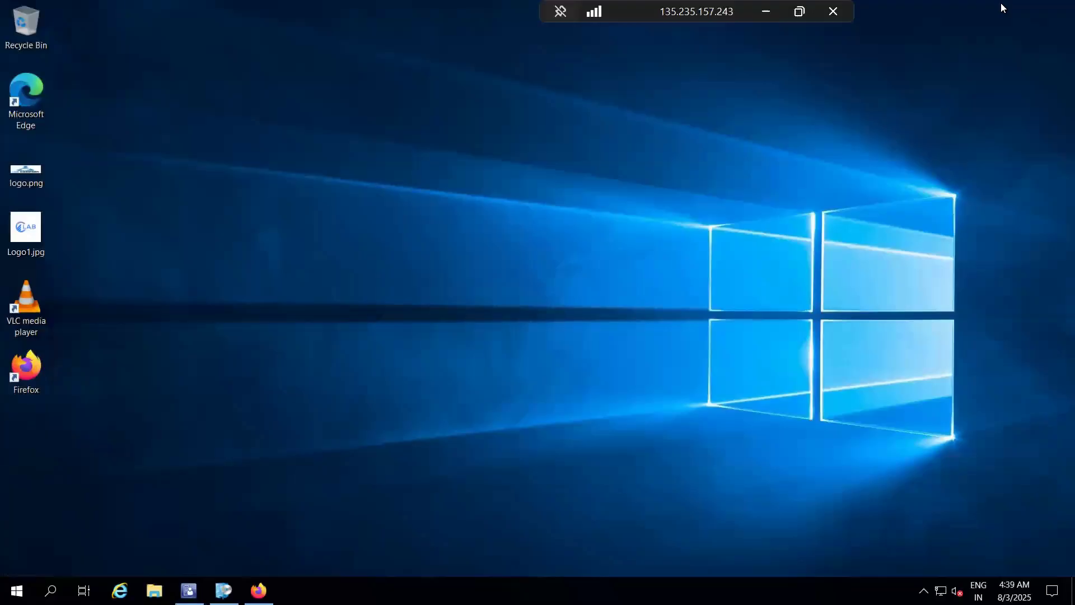
left_click(766, 11)
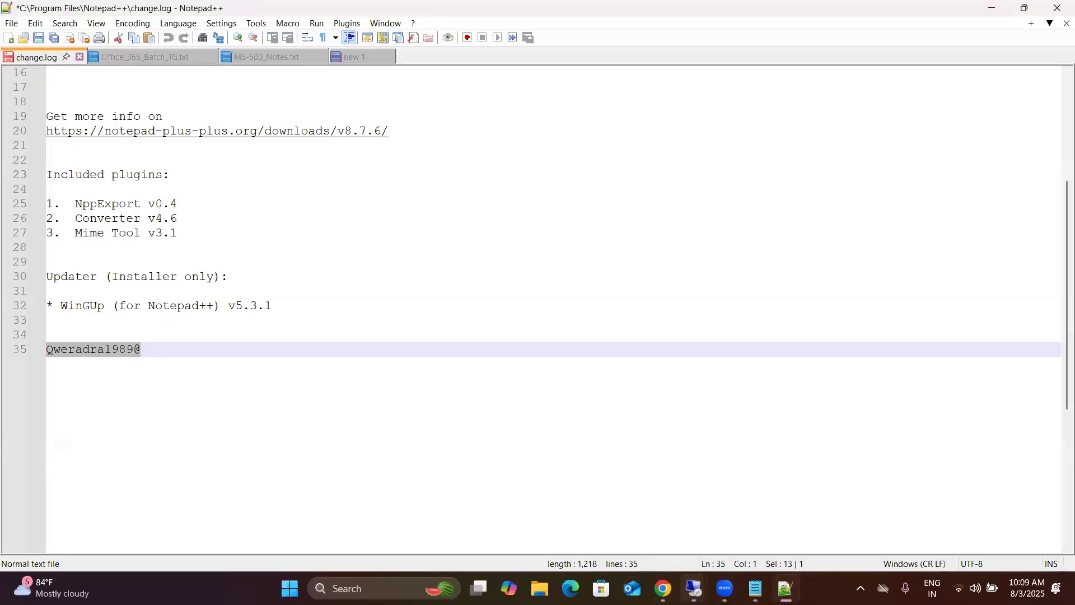
mouse_move(694, 588)
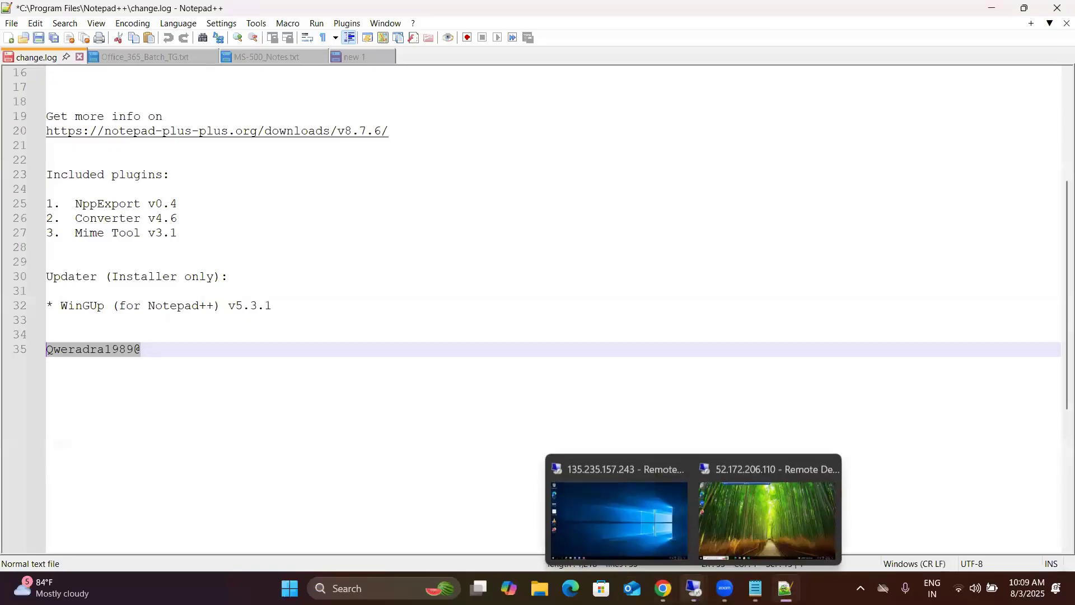
left_click(627, 509)
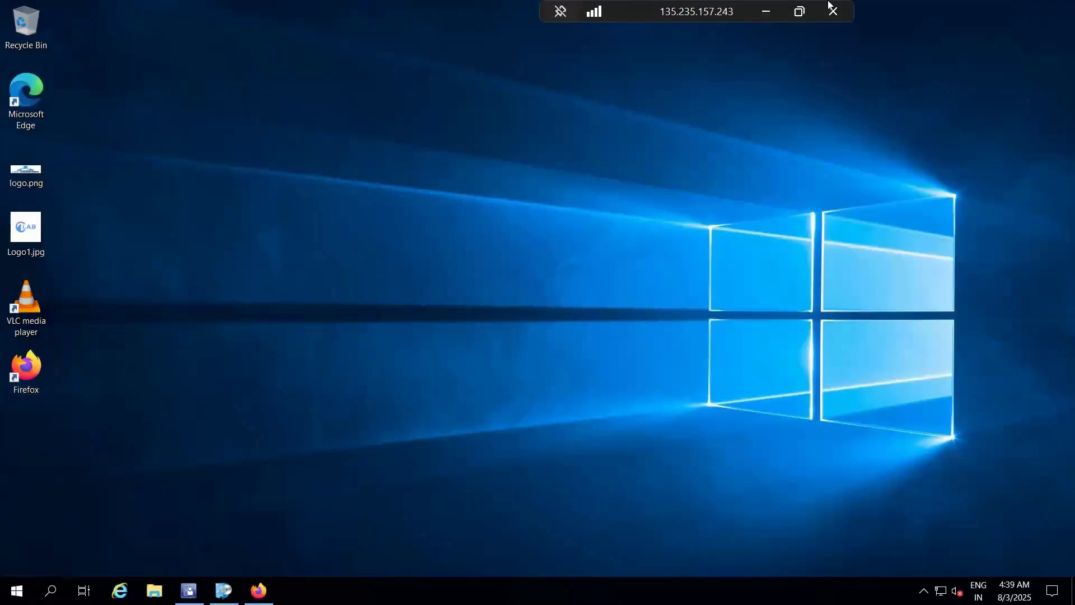
left_click(765, 12)
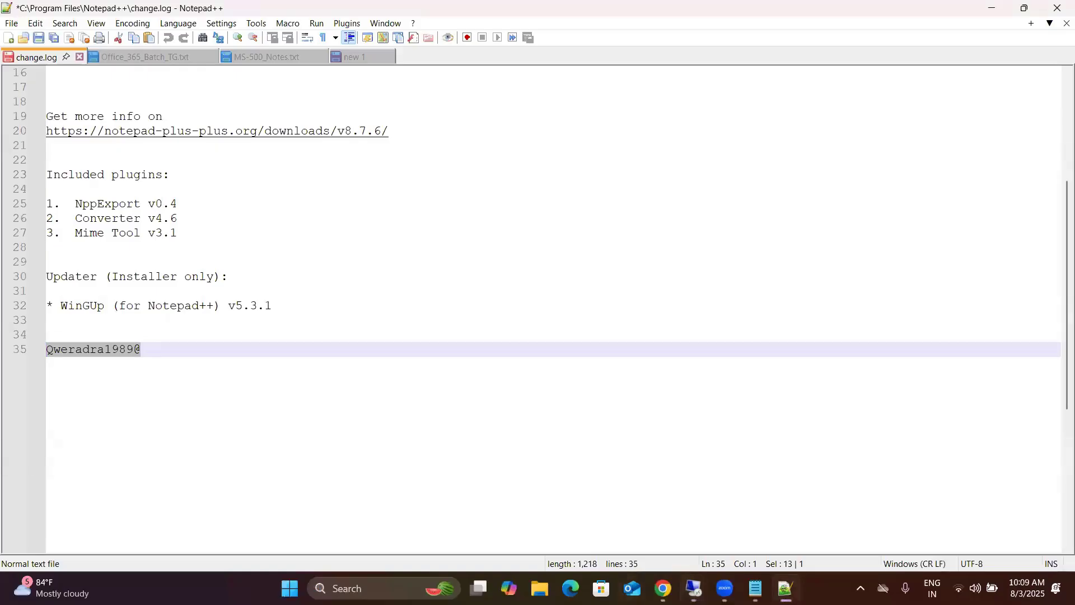
mouse_move(694, 588)
left_click(768, 496)
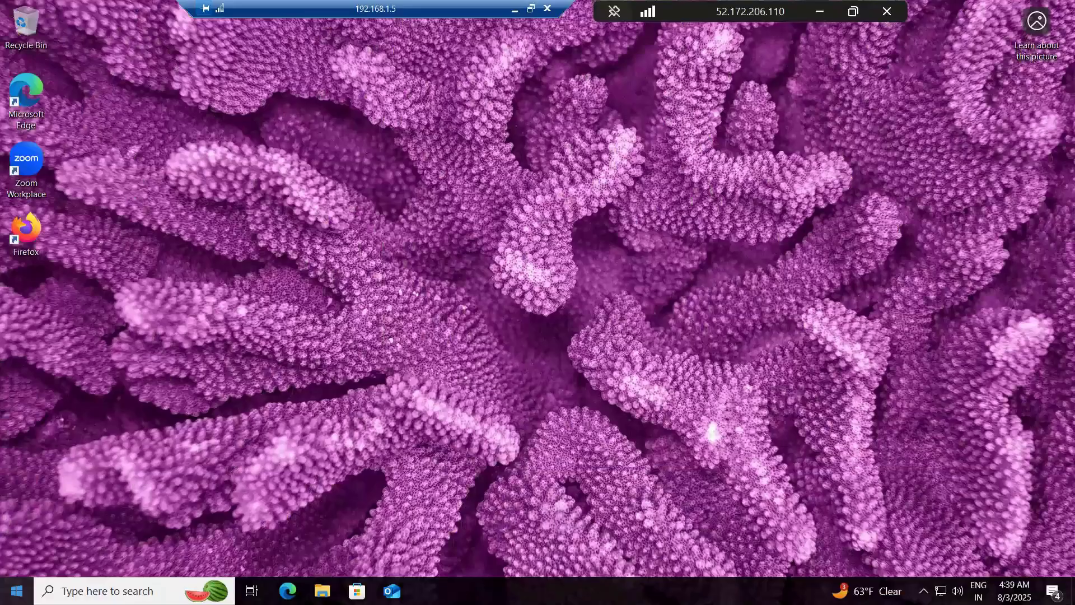
Step: Open the Configuration Manager client properties from Control Panel on the Windows 10 client
key("super")
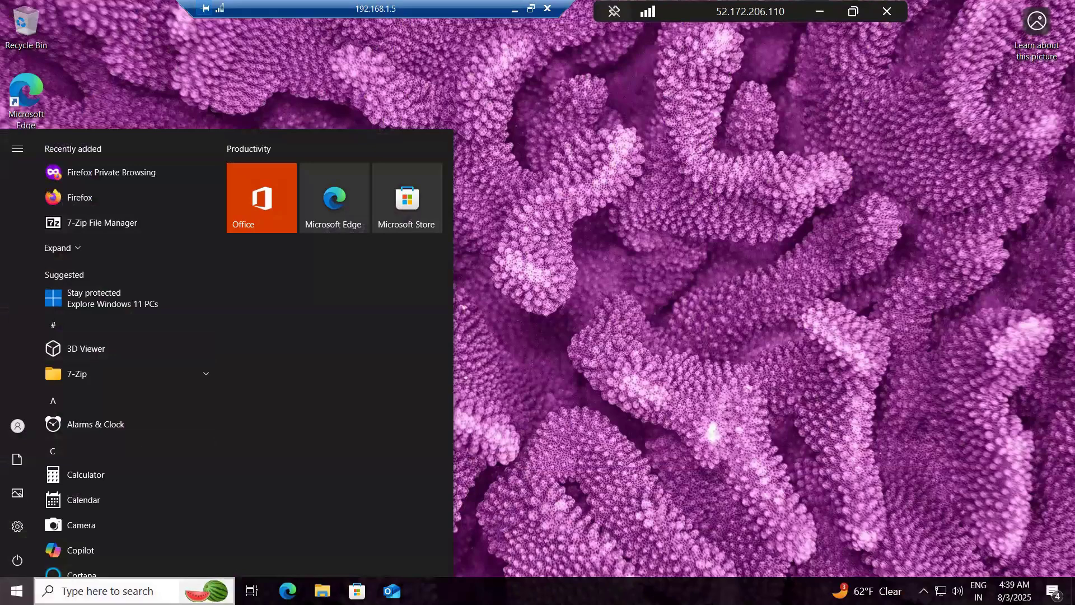
type("contr")
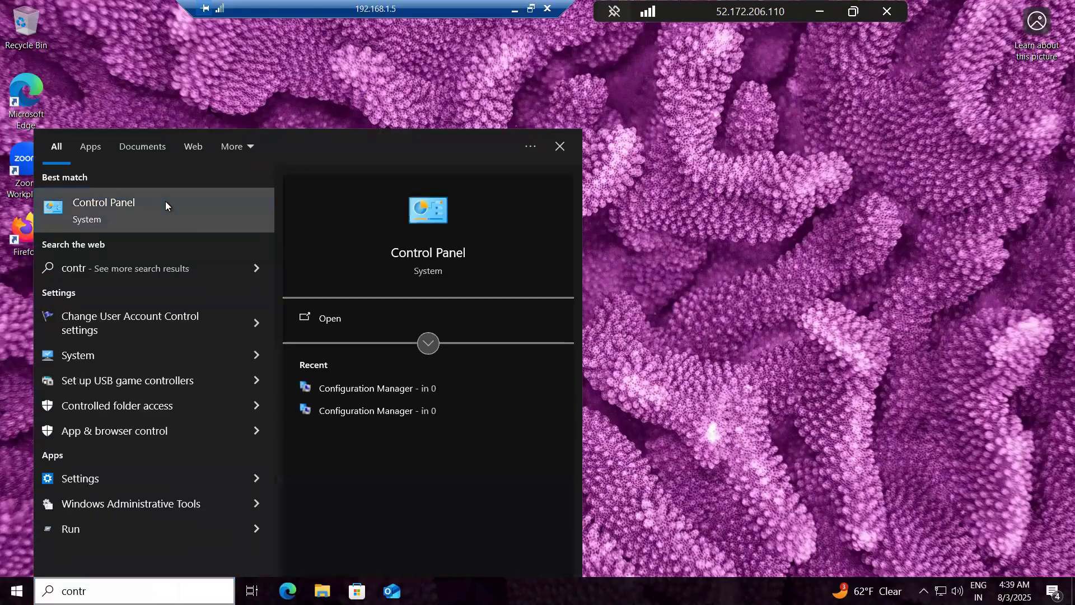
left_click(166, 206)
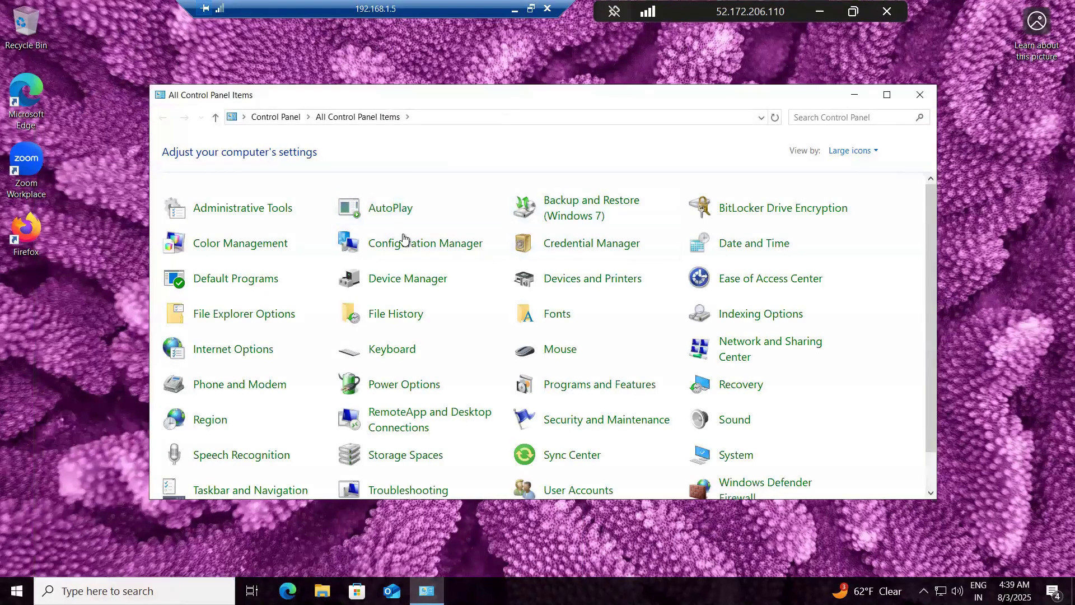
left_click(403, 246)
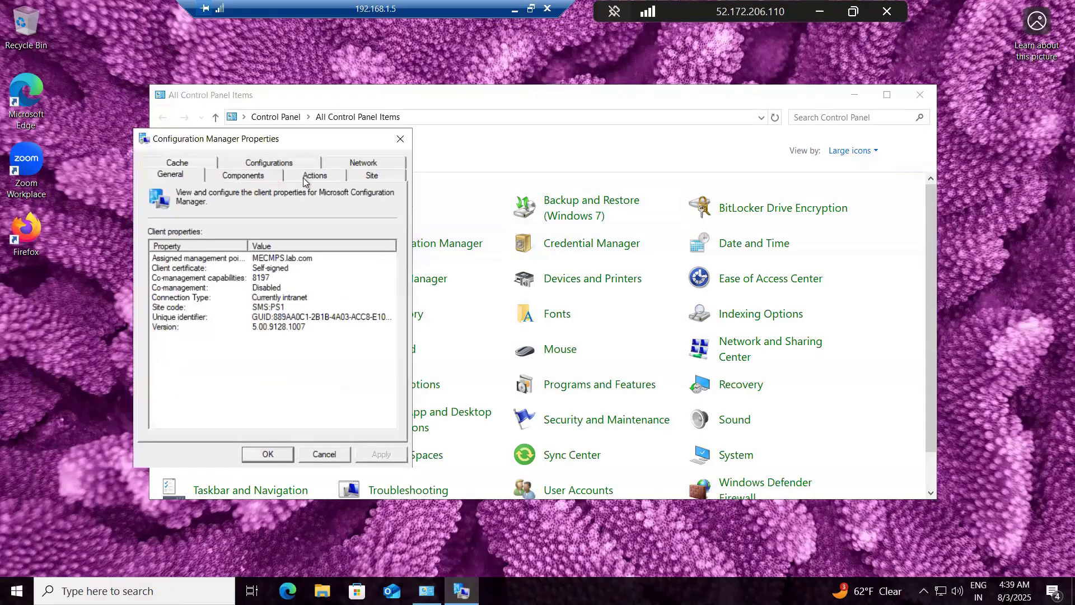
Step: Run the Machine Policy Retrieval & Evaluation Cycle twice on the client and acknowledge each run
left_click(314, 175)
left_click(224, 311)
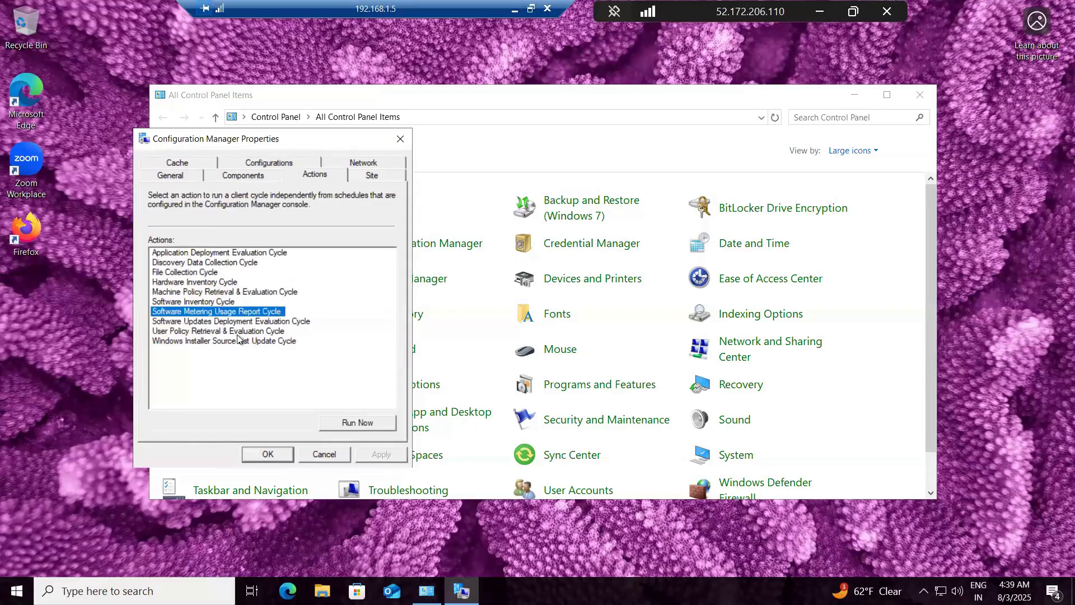
left_click(213, 292)
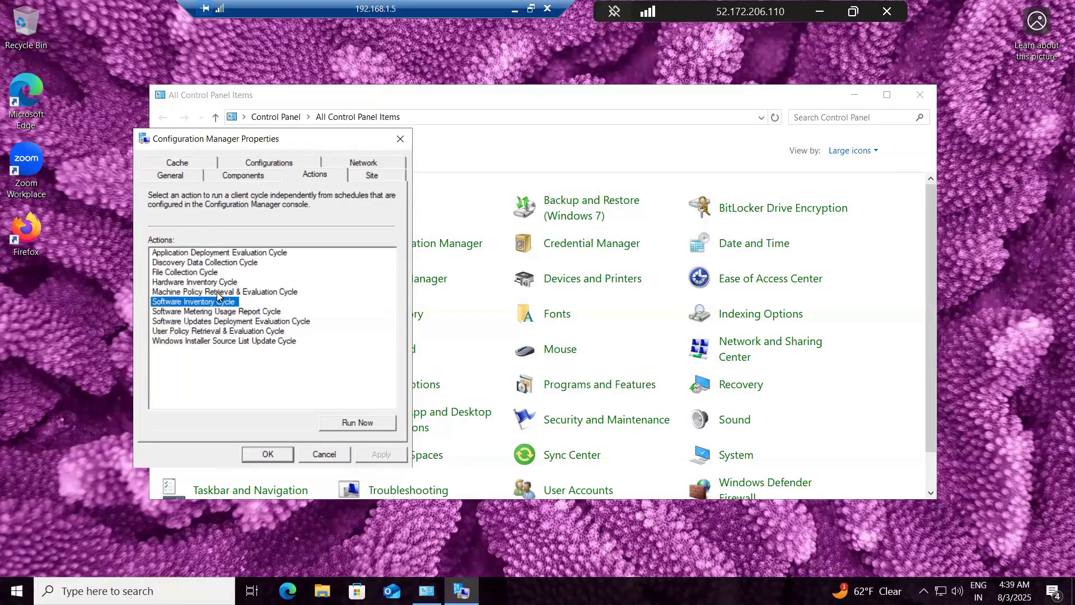
left_click(375, 422)
left_click(638, 345)
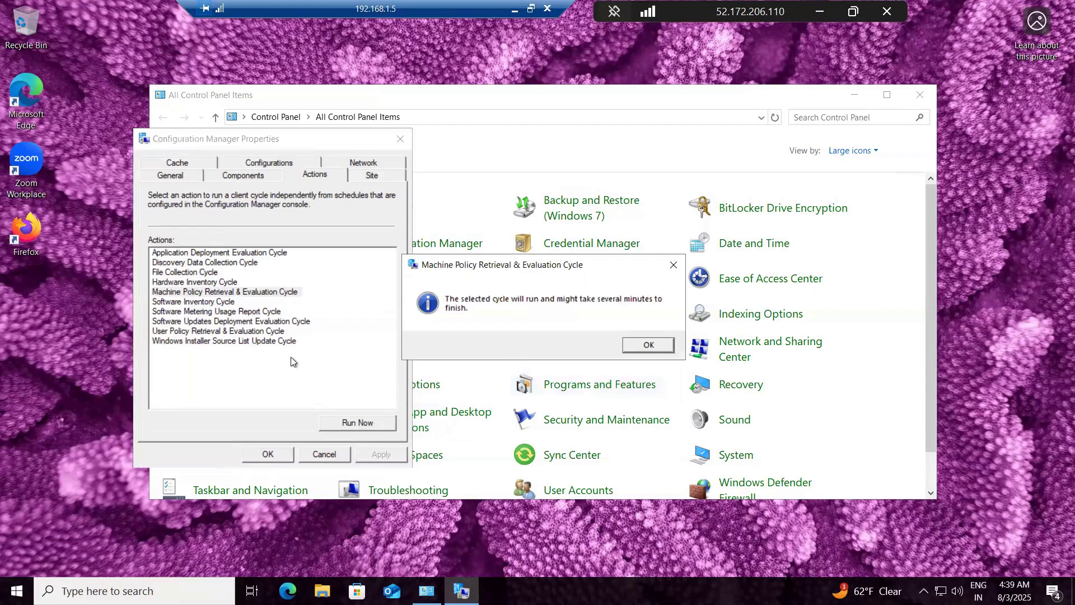
left_click(355, 422)
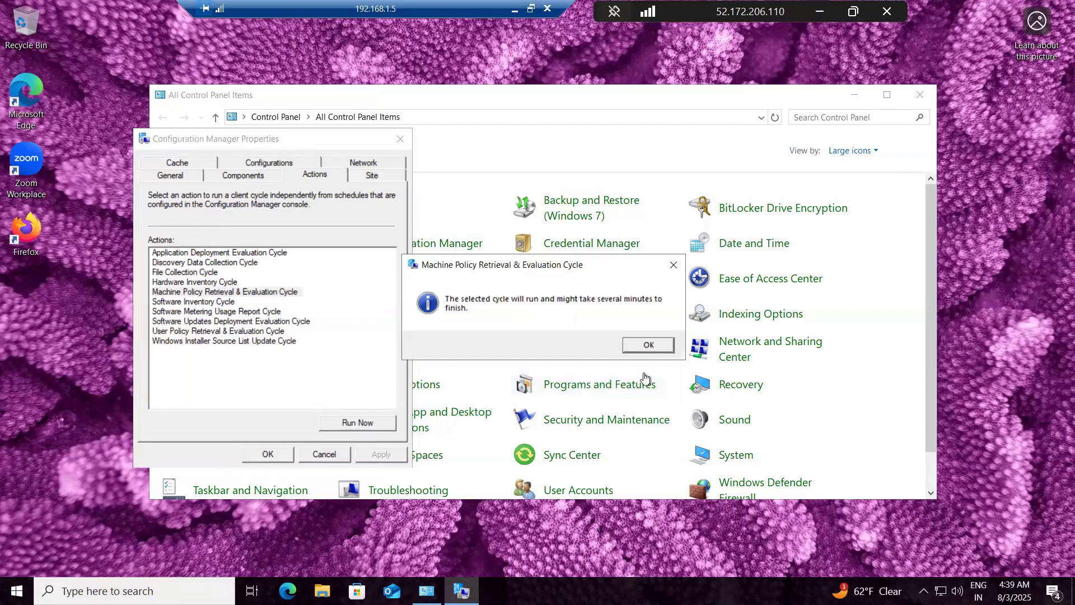
left_click(639, 341)
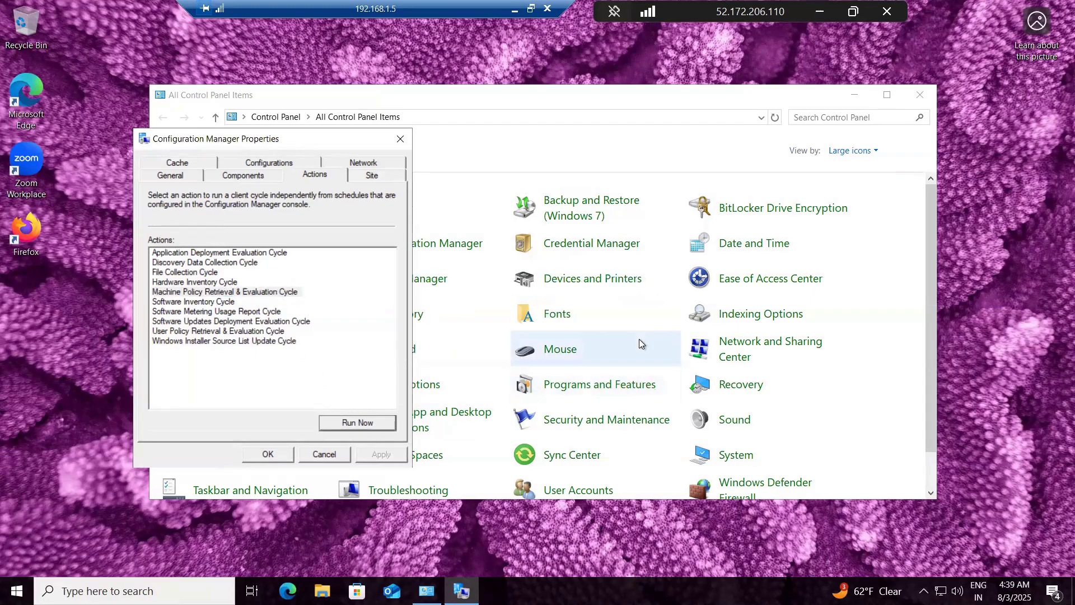
Step: Close the Configuration Manager client properties and open Software Center on the Windows 10 client
left_click(269, 454)
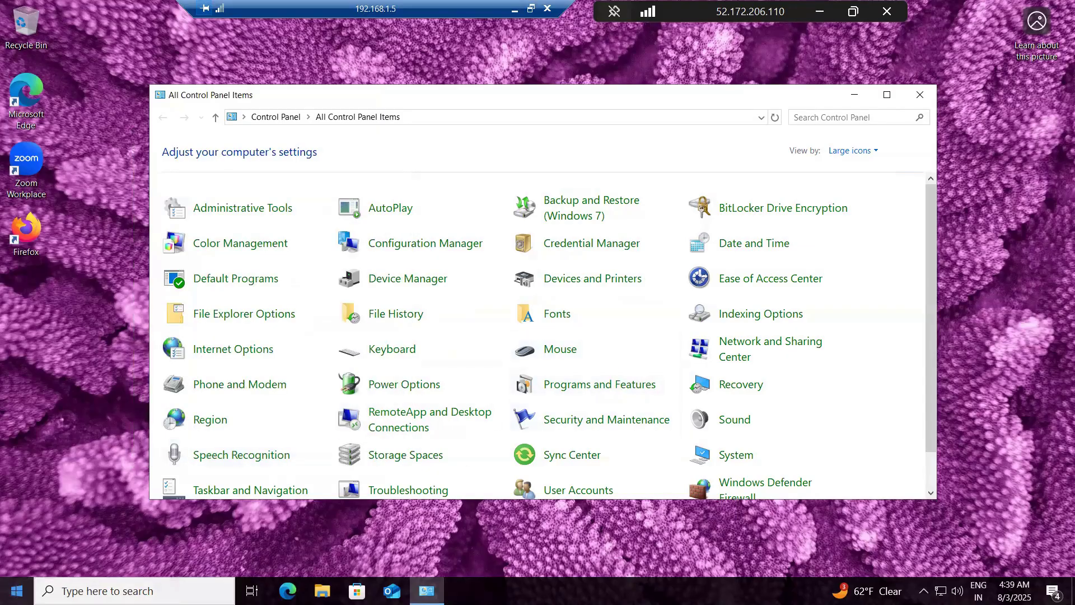
key("super")
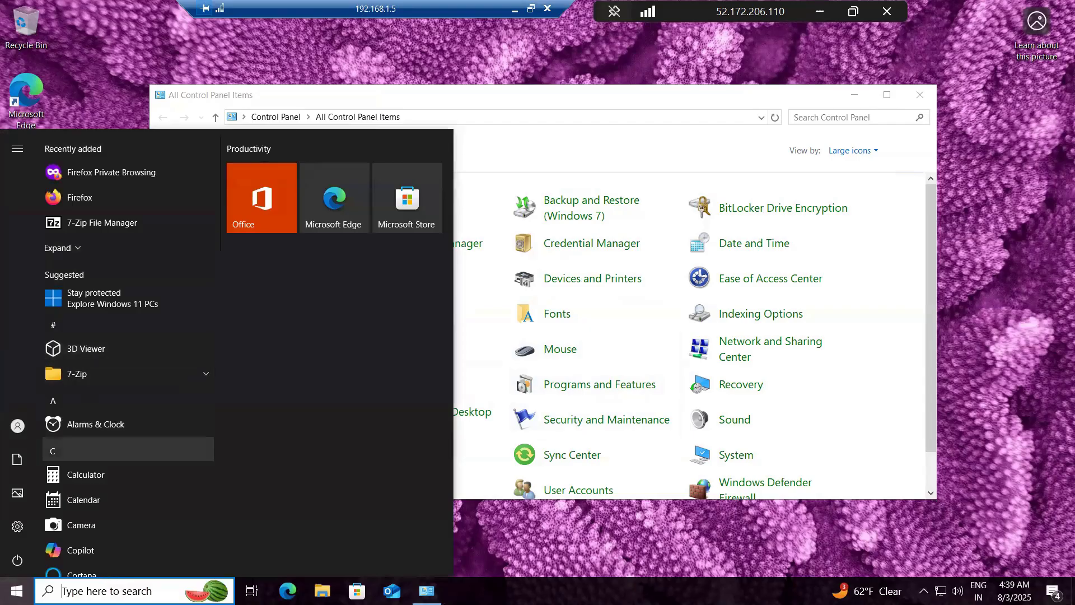
type("sof")
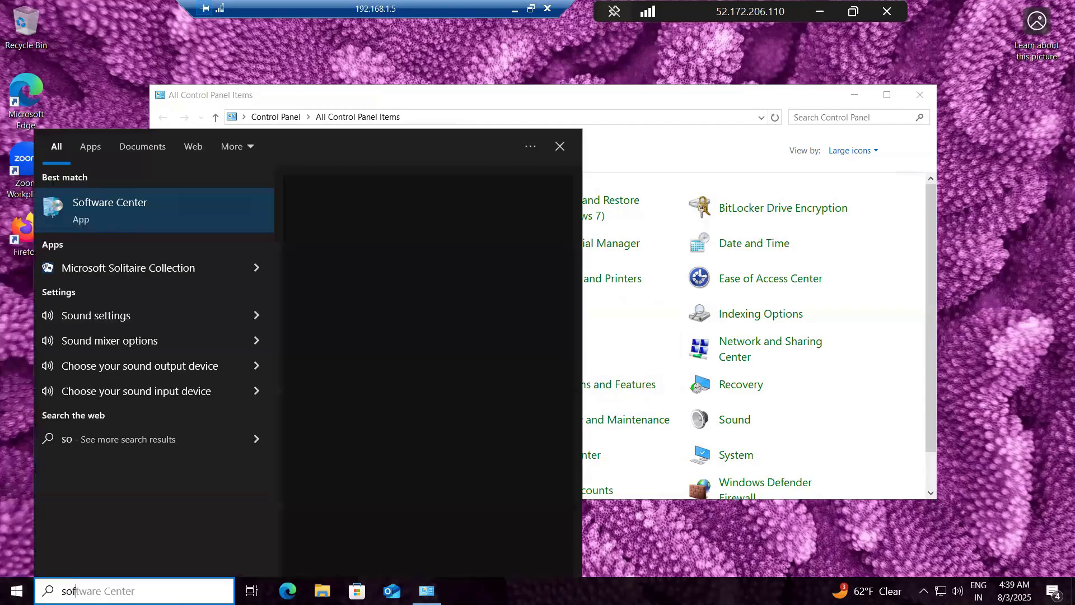
left_click(130, 216)
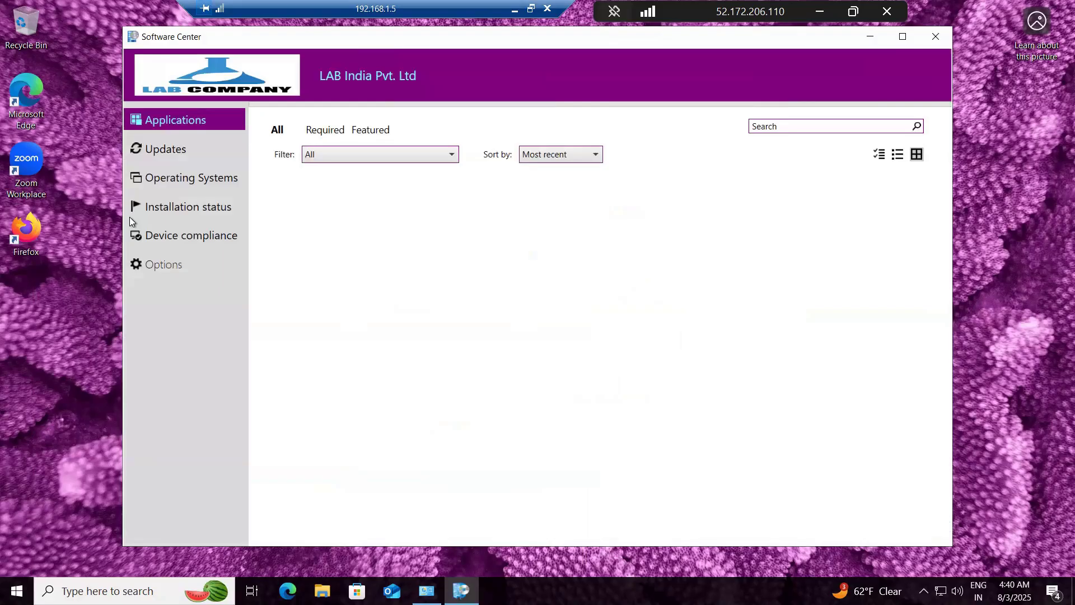
Step: Install the Win -11 (Format and Reimage) operating system, confirm the upgrade, and restart the computer without waiting for the countdown
left_click(189, 178)
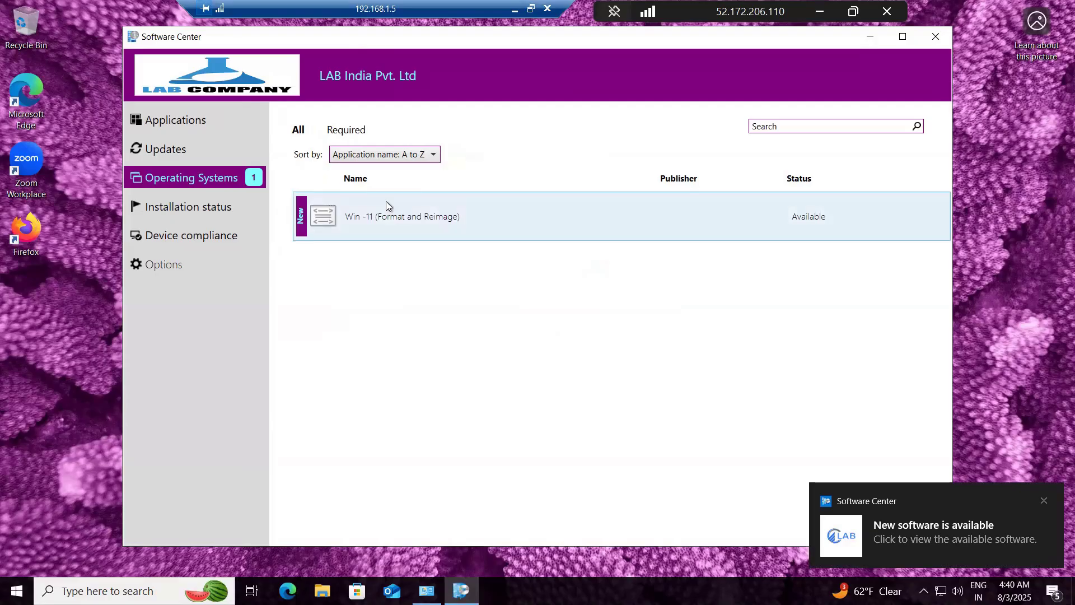
left_click(414, 206)
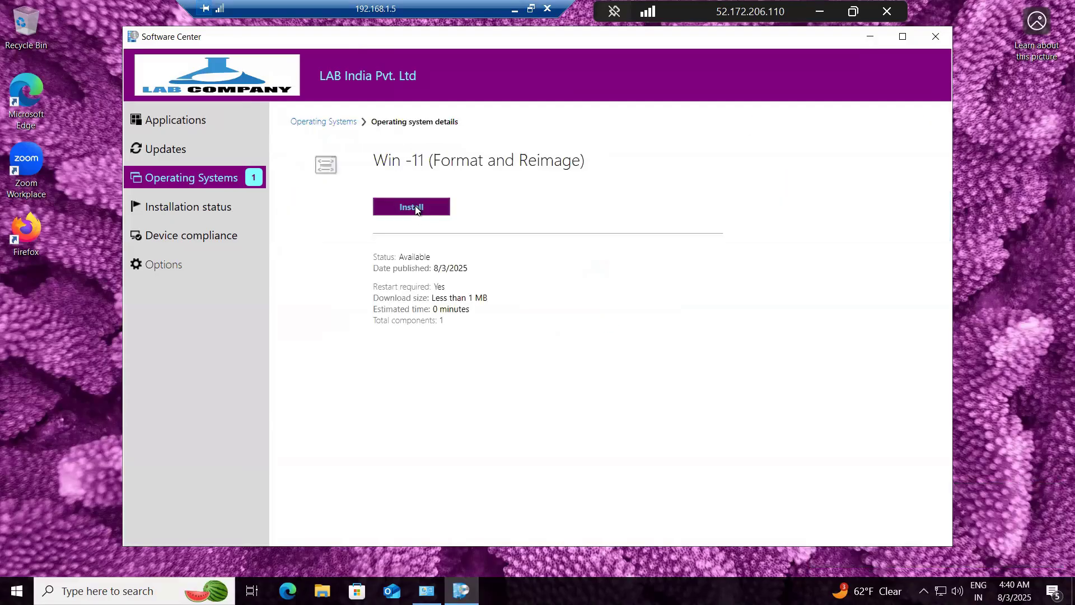
left_click(405, 210)
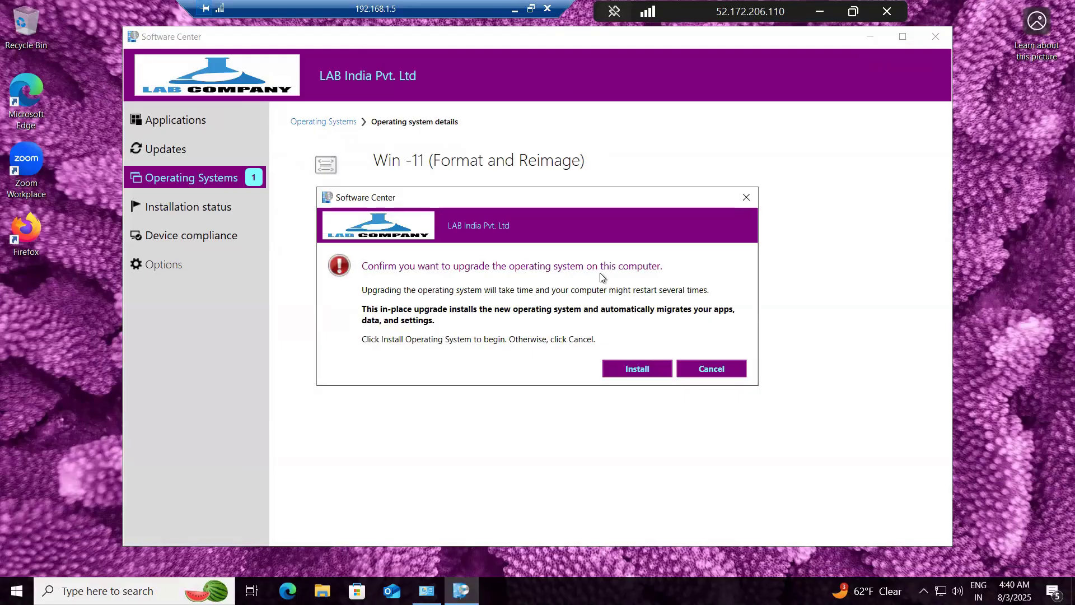
left_click(641, 373)
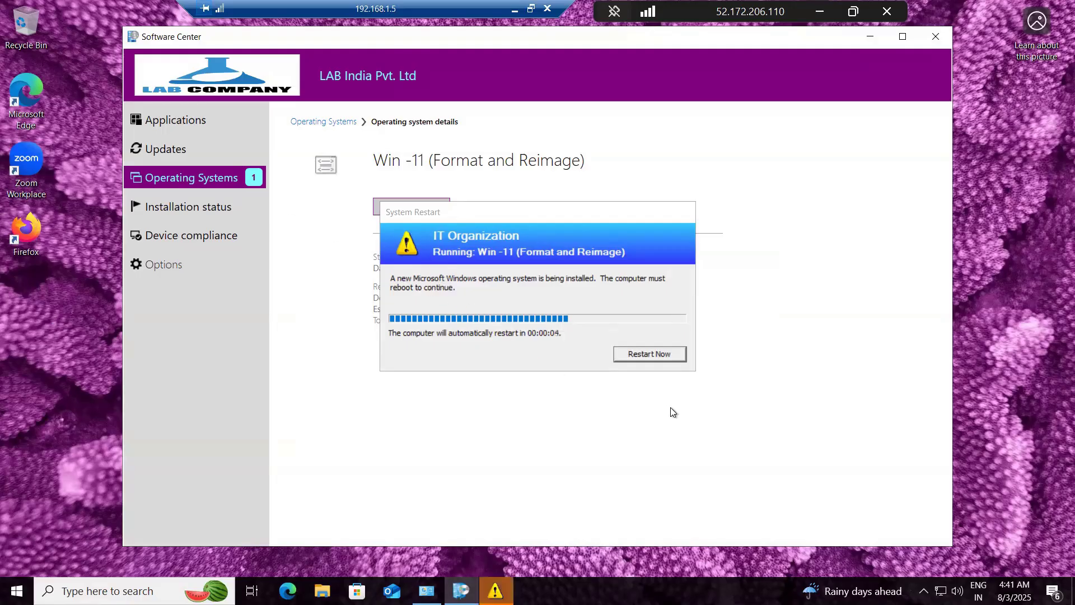
left_click(654, 351)
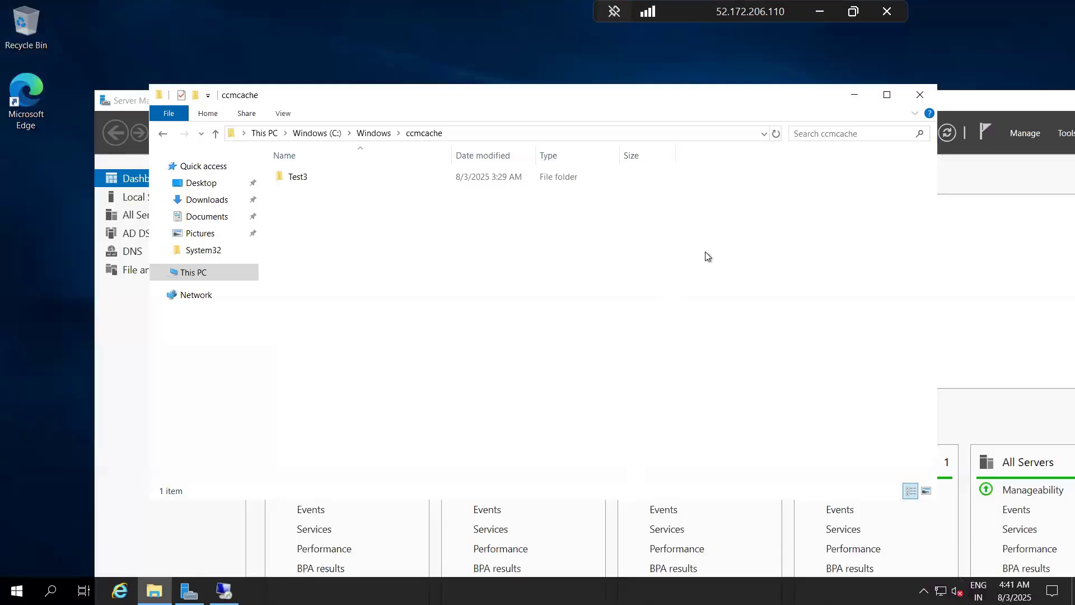
Step: Minimize the remote session and Notepad++, and examine the March 16th to March 21st topics in the Daily SCC notes in Notepad
left_click(812, 14)
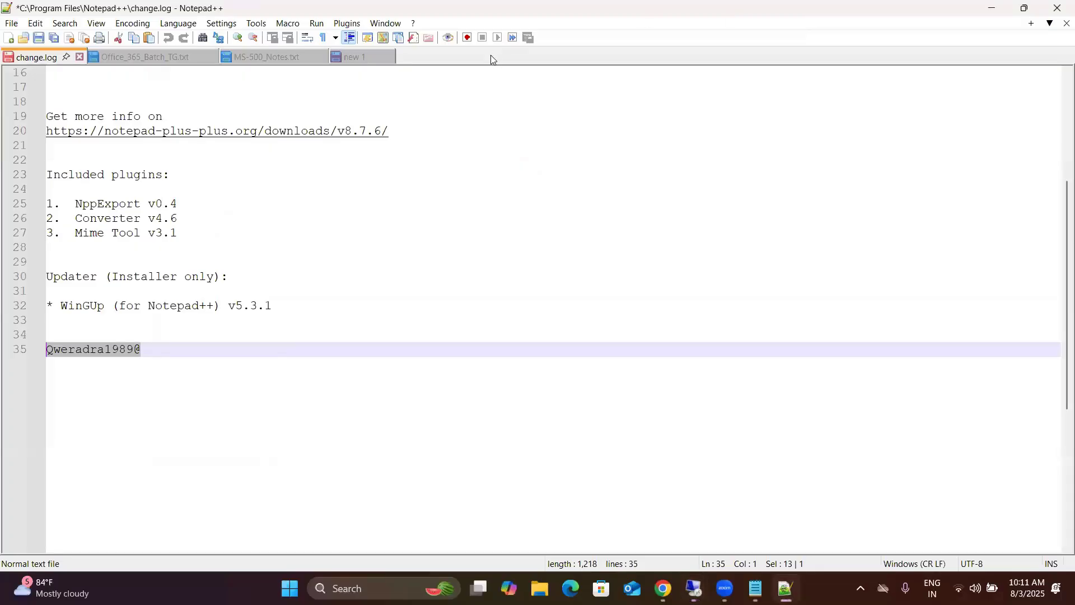
left_click(994, 9)
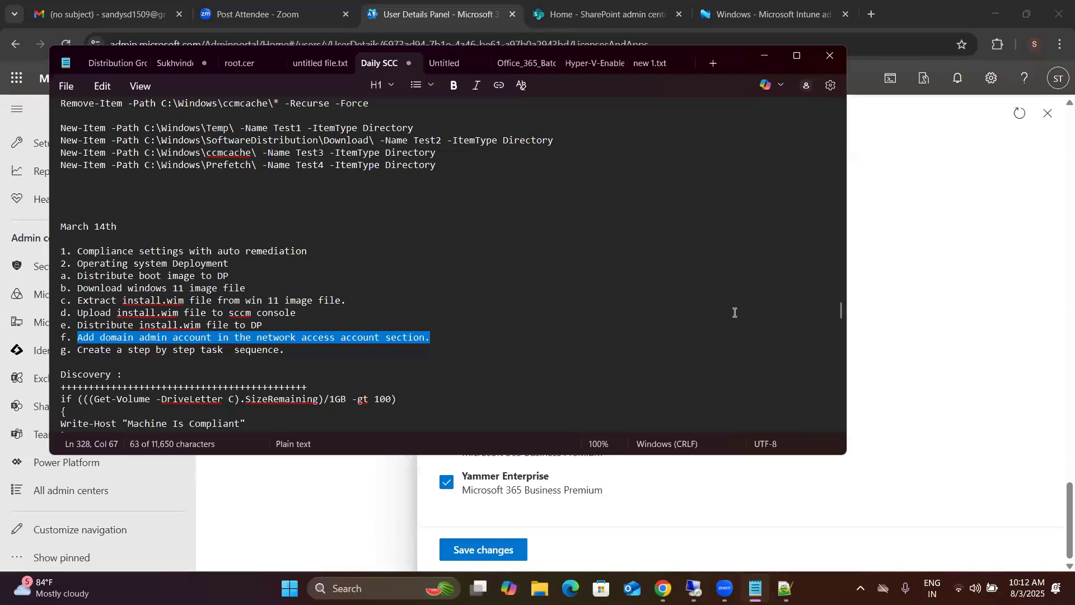
left_click(487, 353)
scroll(488, 353, "down", 1)
scroll(487, 354, "down", 4)
scroll(488, 354, "down", 7)
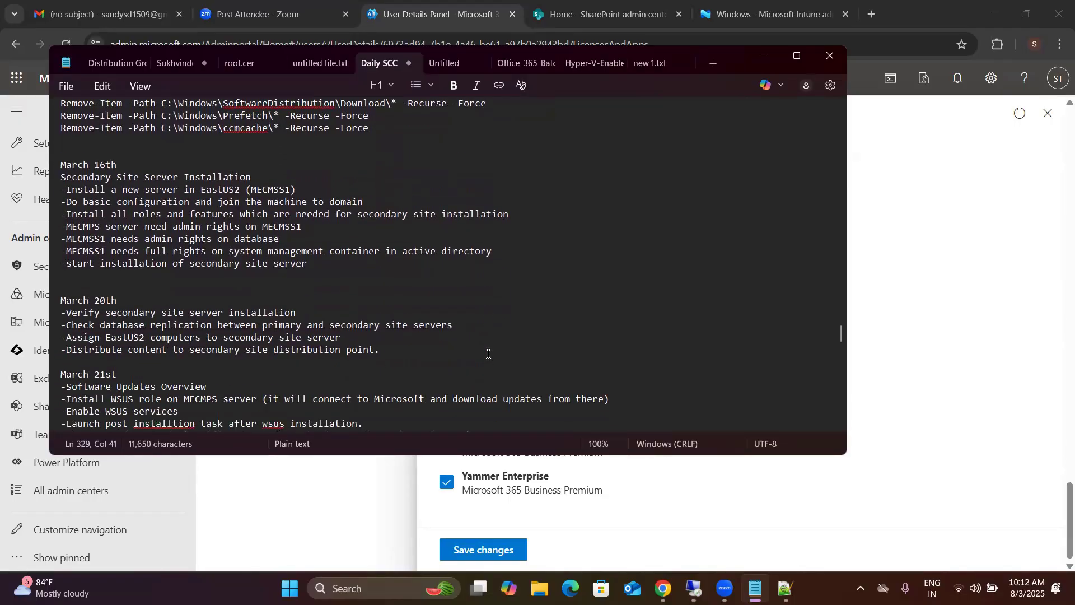
left_click_drag(64, 178, 213, 291)
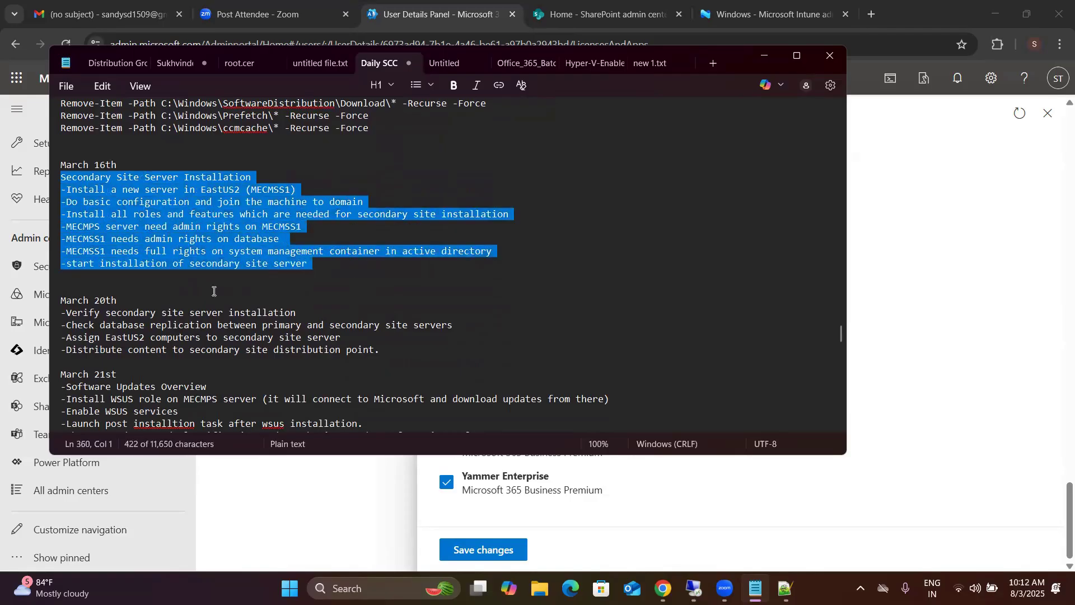
scroll(213, 291, "down", 3)
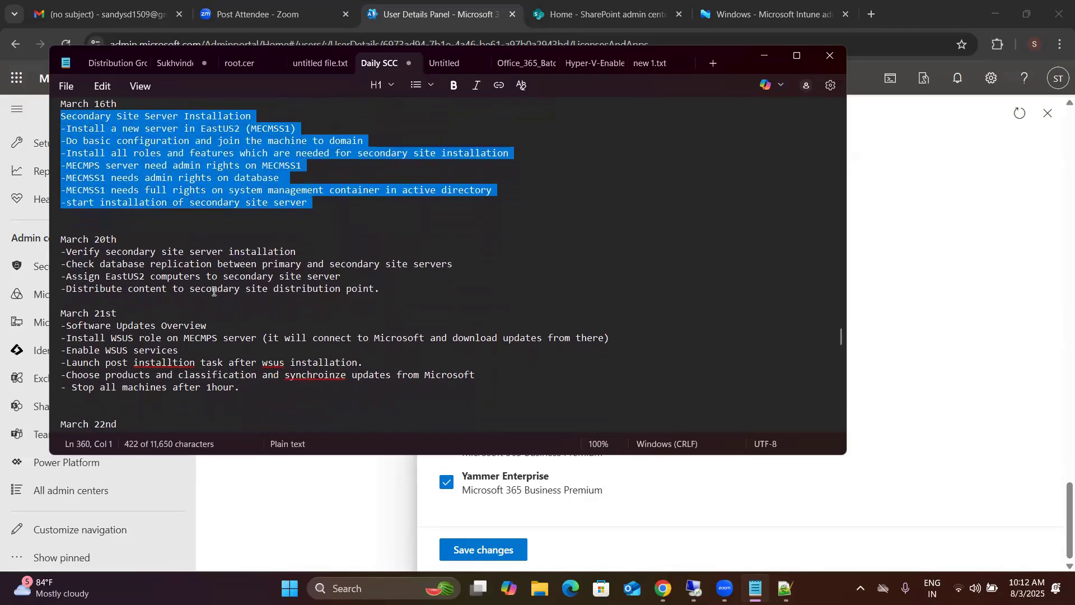
left_click_drag(65, 263, 228, 336)
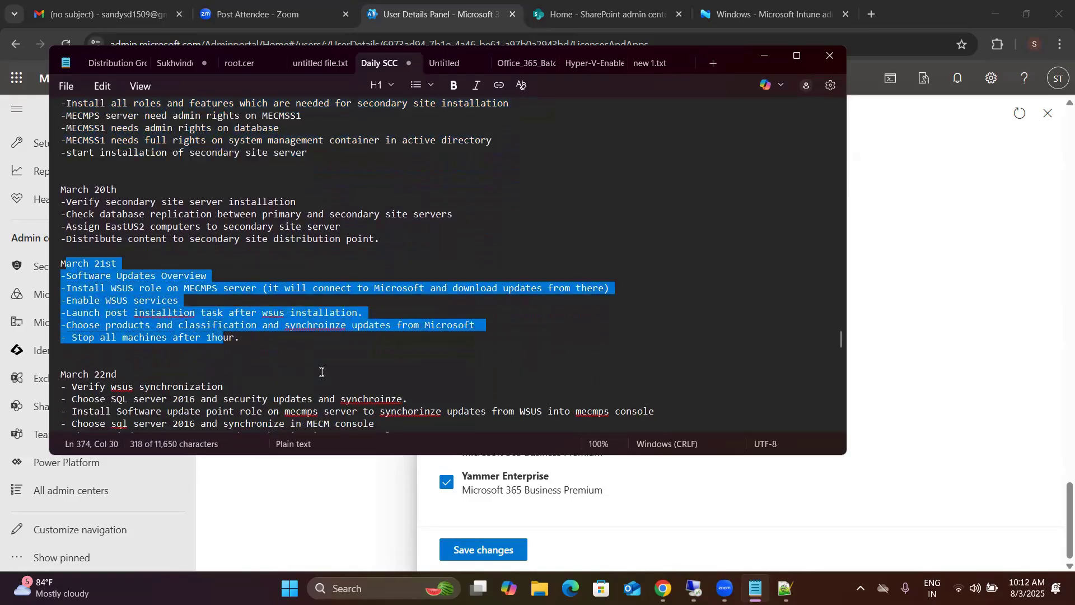
Step: Read the March 22nd, March 23rd and March 29th topics and the start of the 31st March custom report
left_click(322, 374)
scroll(322, 372, "down", 1)
scroll(322, 372, "down", 1)
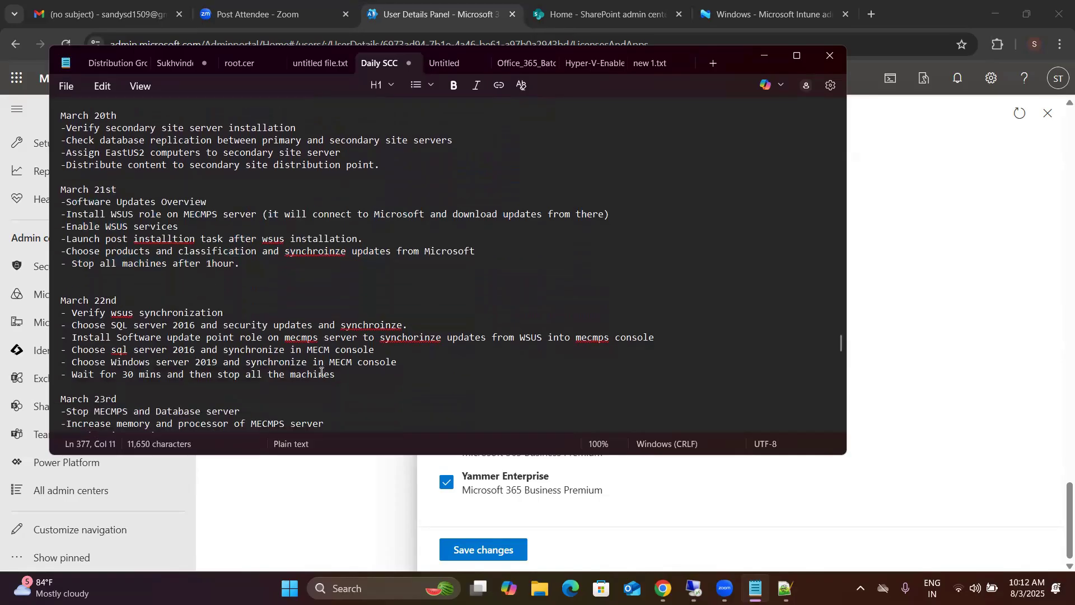
scroll(322, 372, "down", 3)
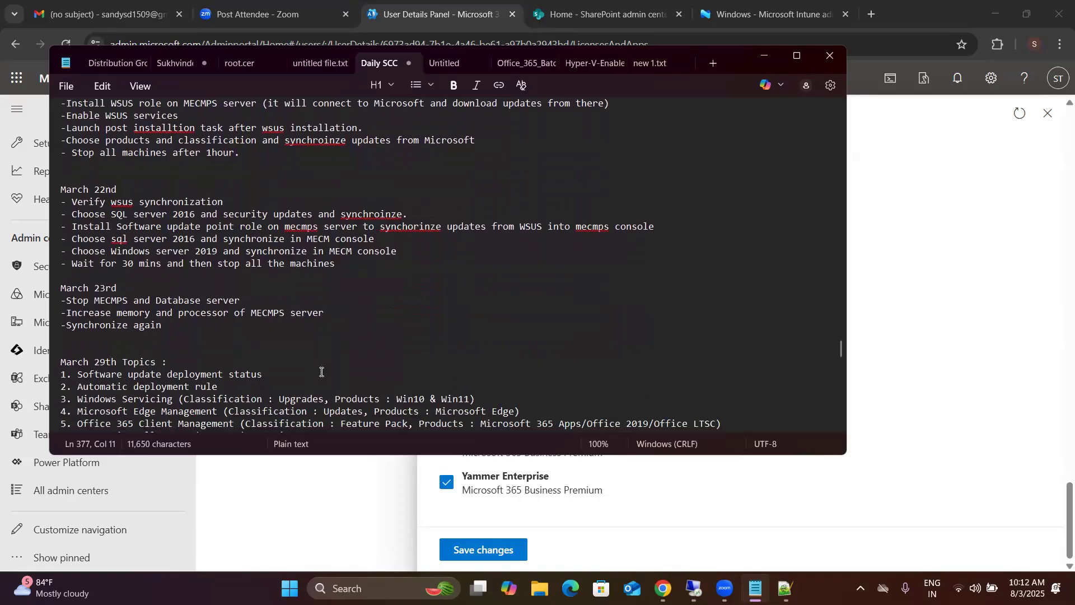
scroll(320, 372, "down", 2)
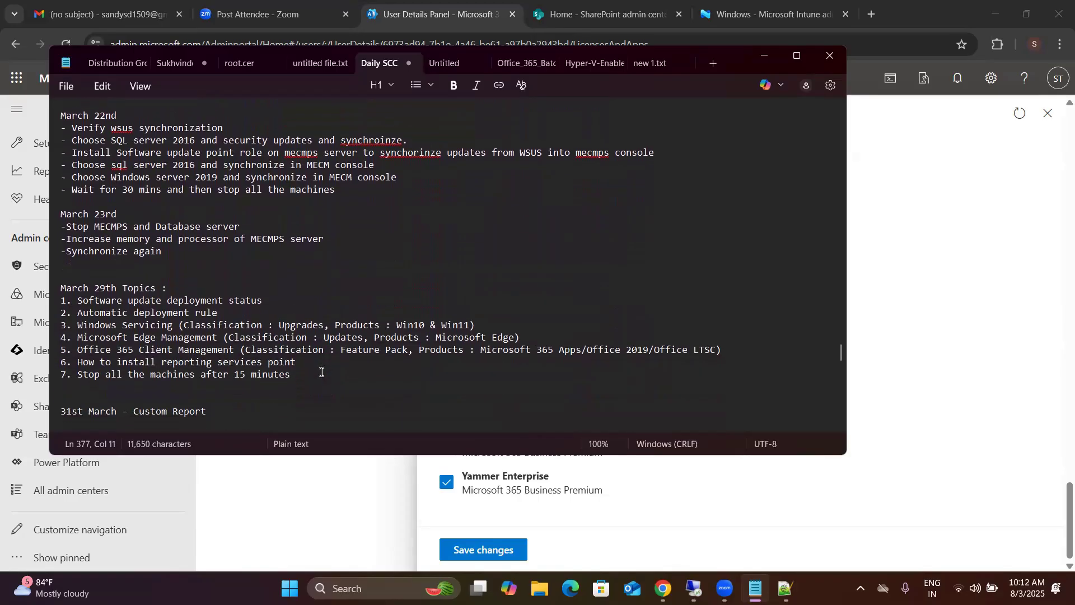
scroll(321, 371, "down", 2)
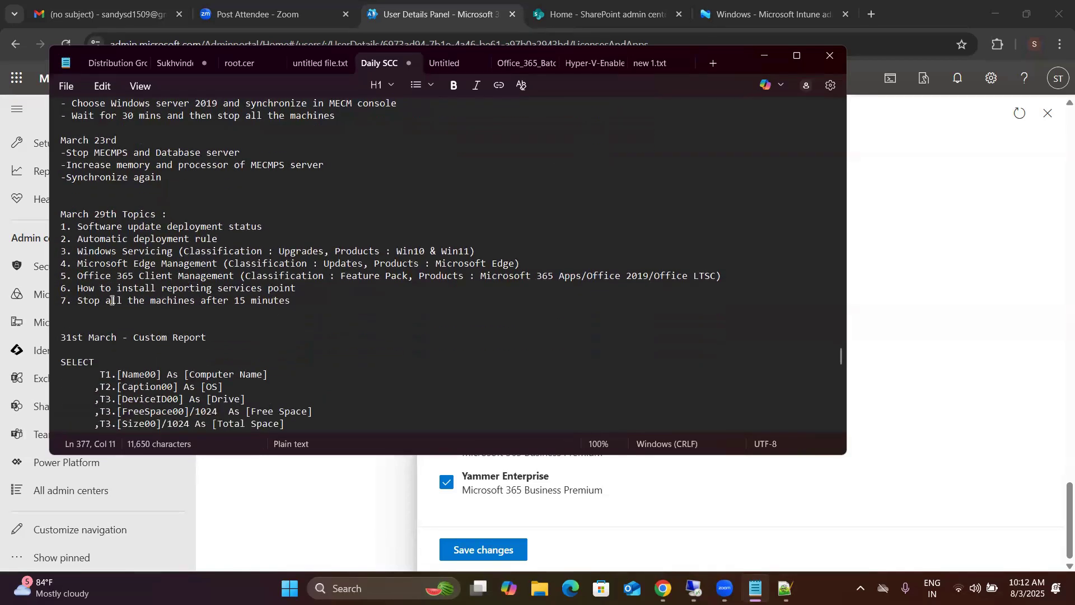
scroll(235, 321, "down", 1)
scroll(236, 320, "down", 2)
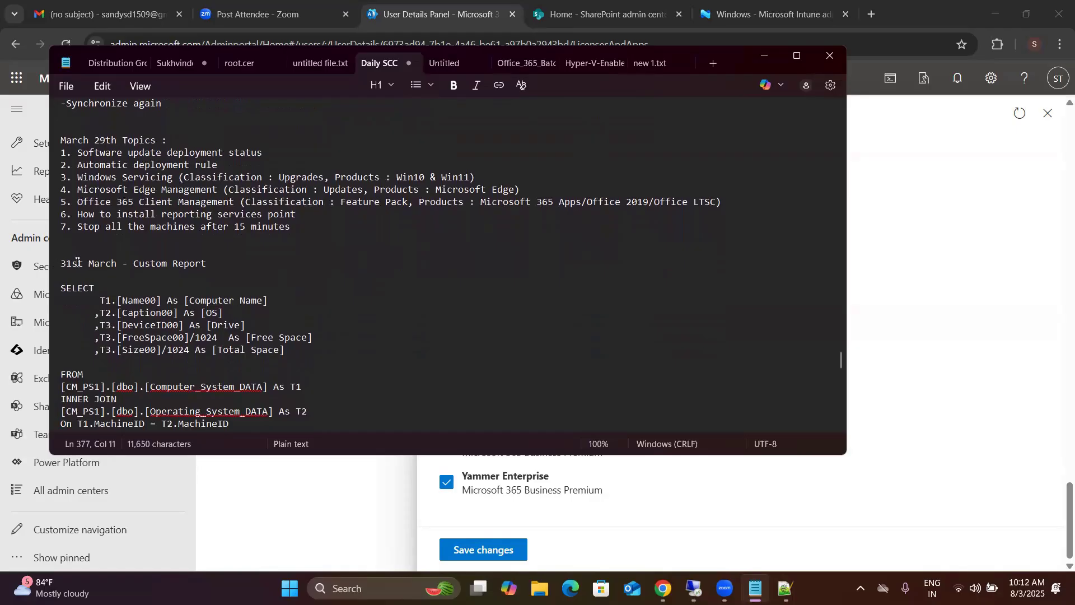
Step: Read the custom report query and the April topics on reporting, disaster and recovery, and Intune through the end of the notes
scroll(73, 261, "down", 2)
scroll(77, 262, "down", 5)
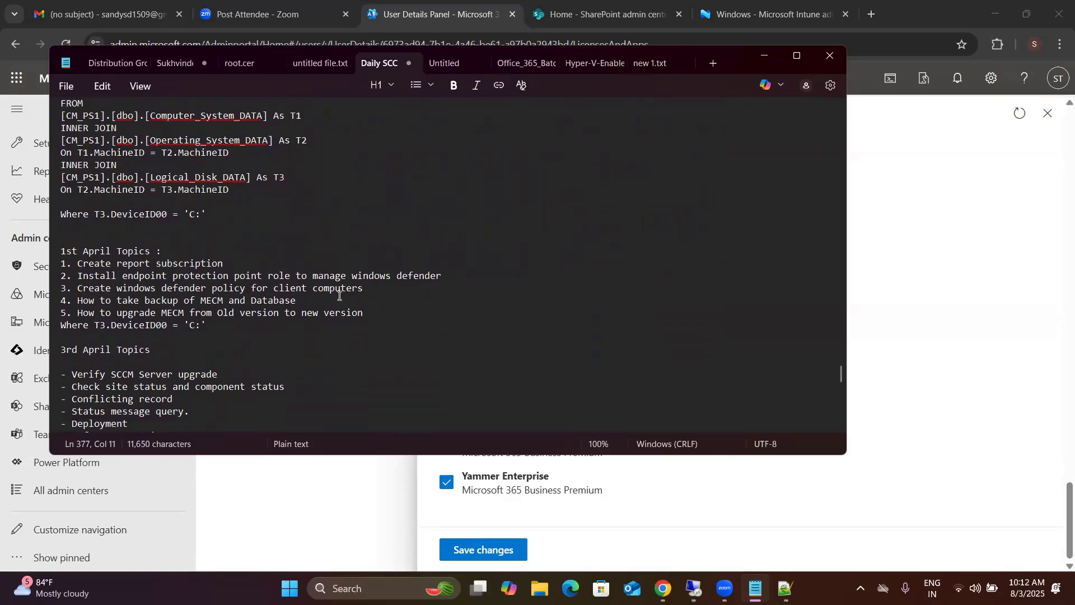
scroll(231, 322, "down", 1)
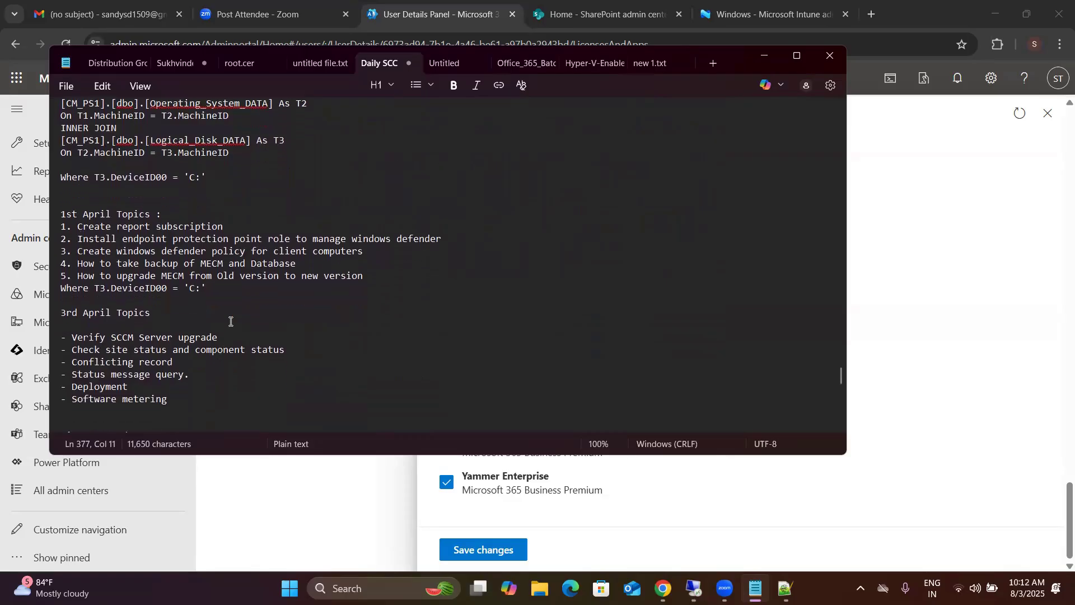
scroll(230, 322, "down", 1)
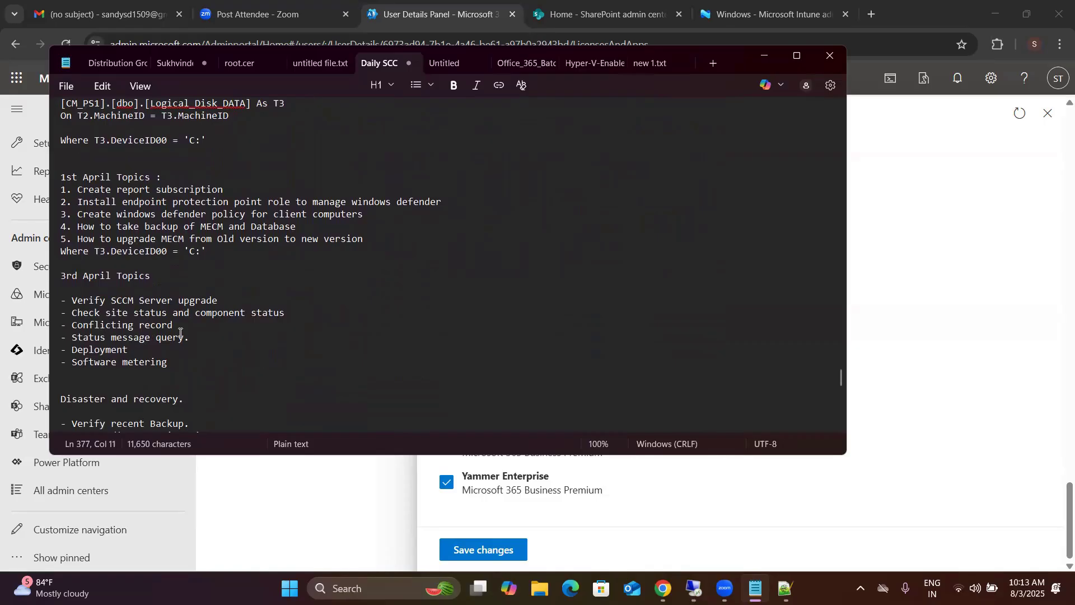
scroll(180, 332, "down", 1)
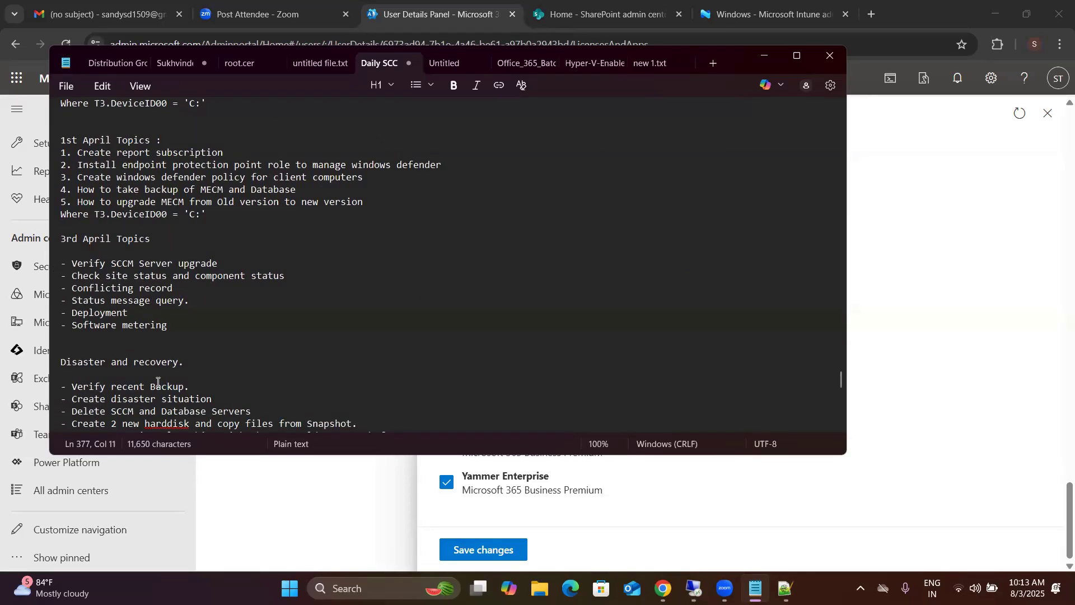
scroll(156, 383, "down", 3)
scroll(157, 383, "down", 3)
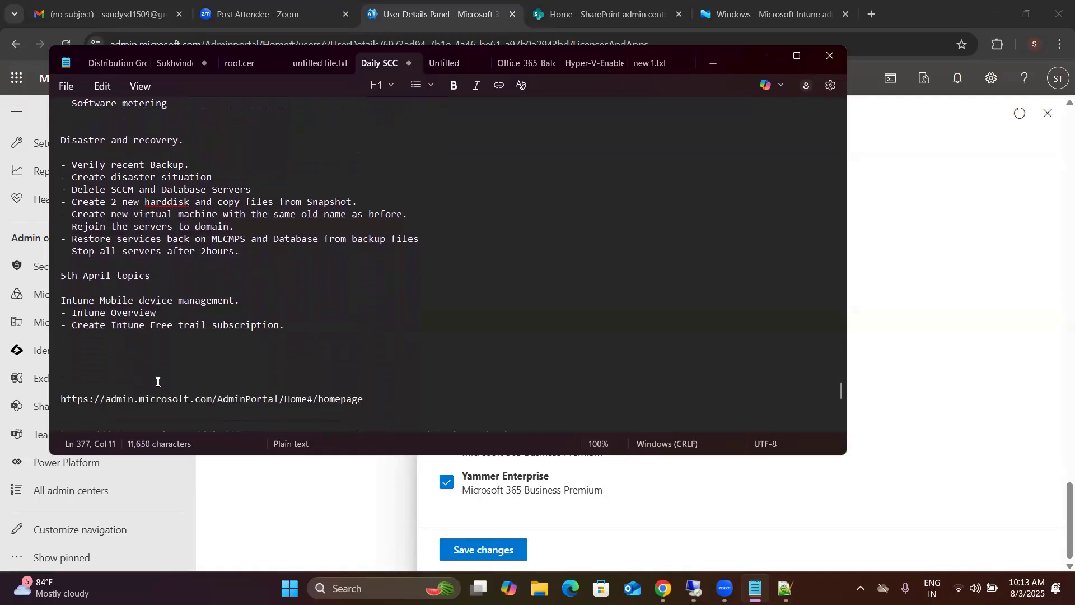
scroll(157, 382, "down", 1)
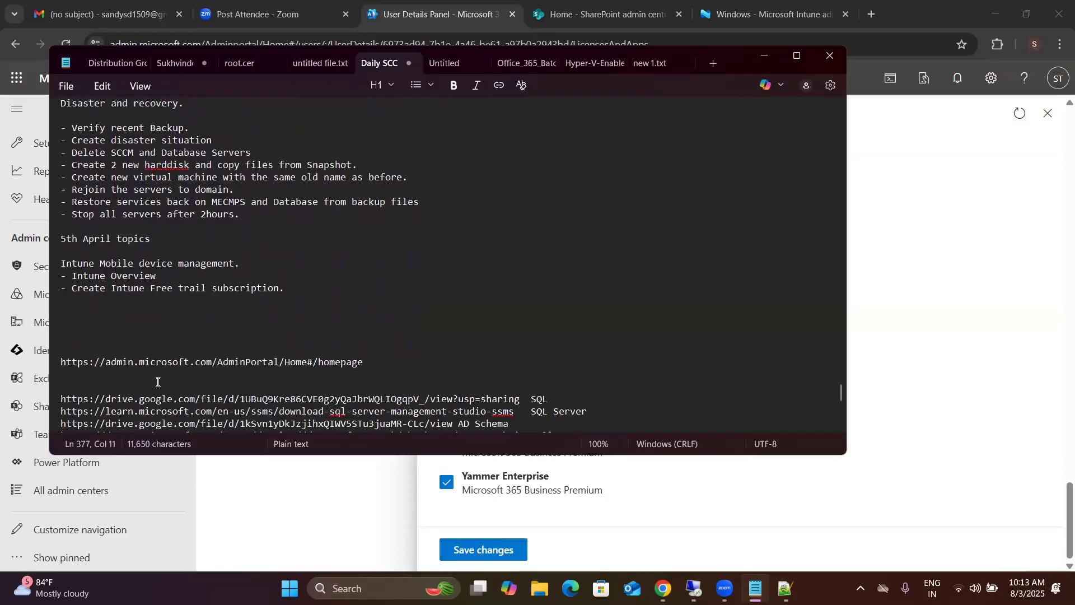
scroll(157, 381, "down", 4)
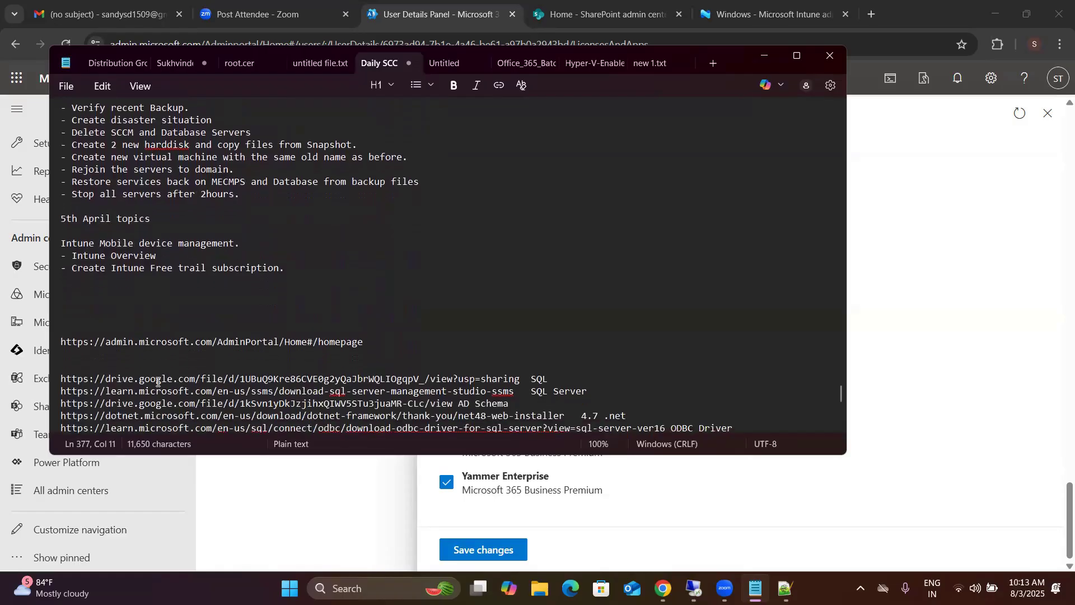
scroll(157, 382, "down", 7)
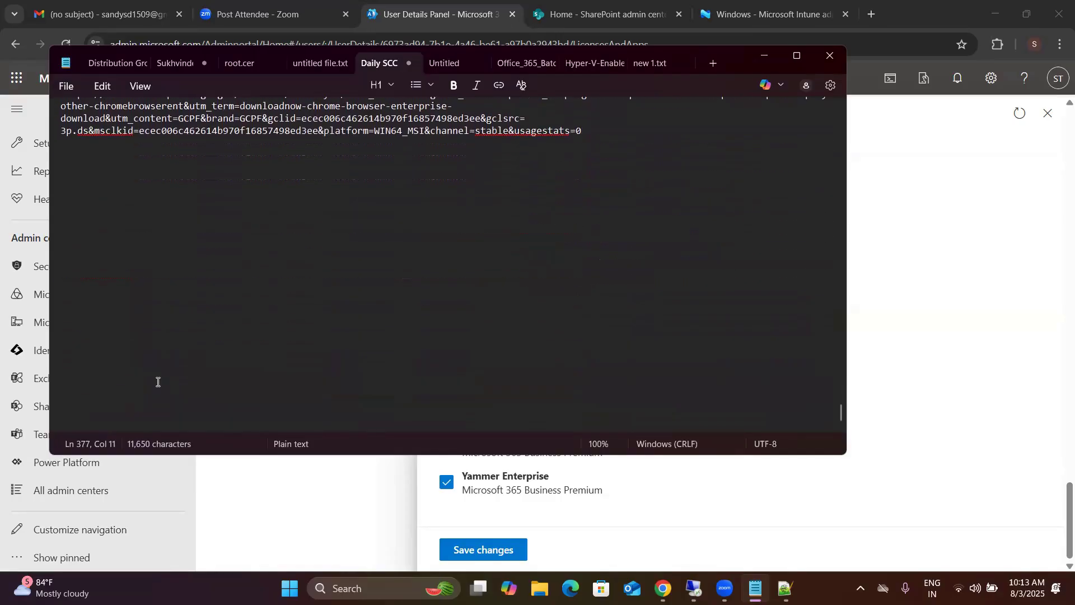
Step: Return to the beginning of the notes and review the course steps from Azure account creation through the March 4th client settings
scroll(157, 382, "up", 15)
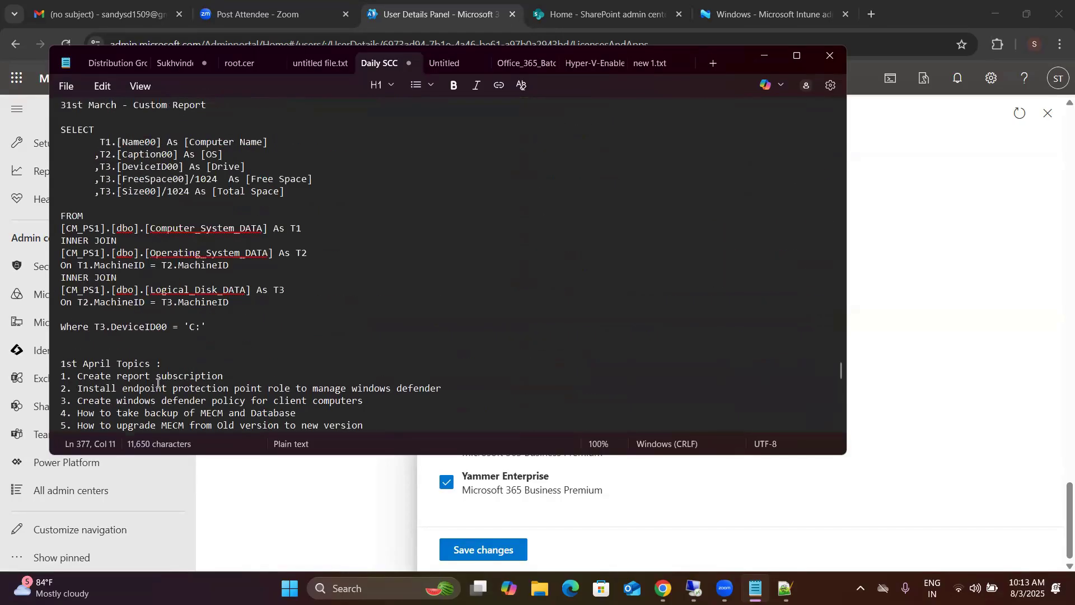
scroll(158, 384, "up", 20)
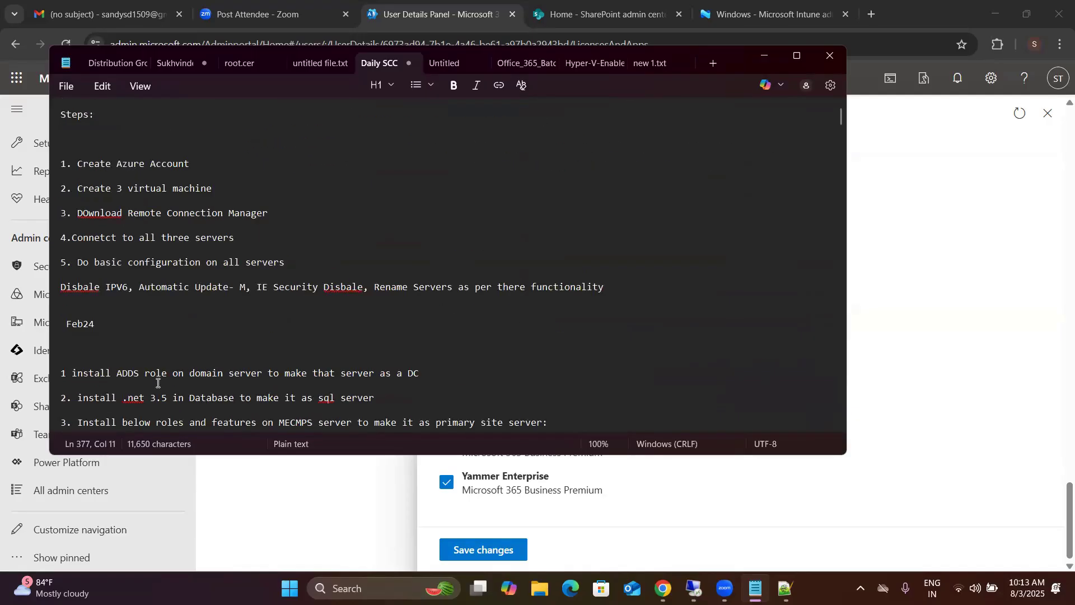
scroll(188, 289, "down", 15)
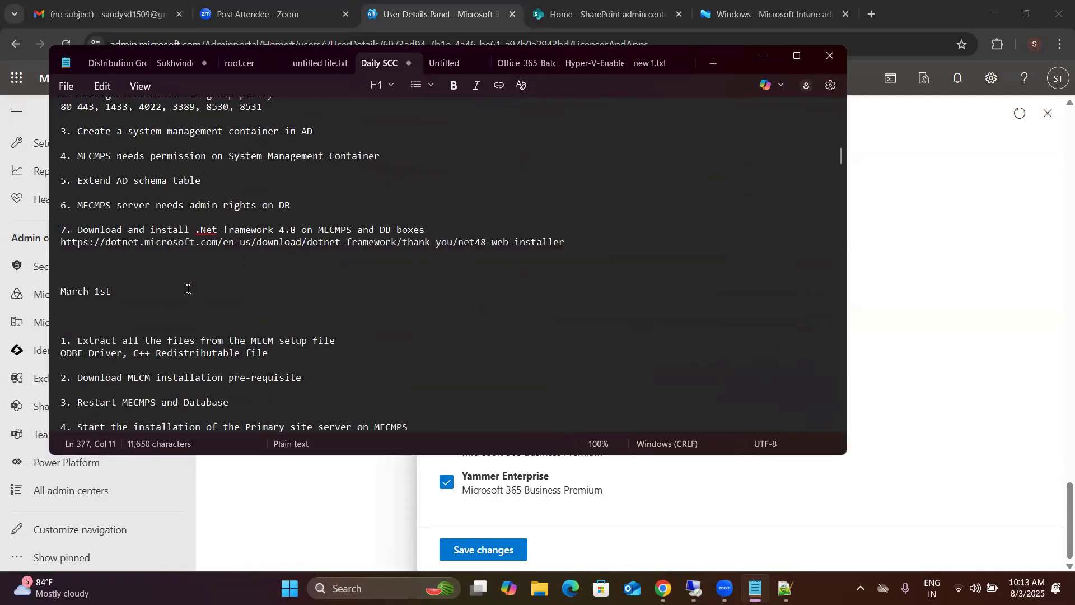
scroll(188, 288, "down", 3)
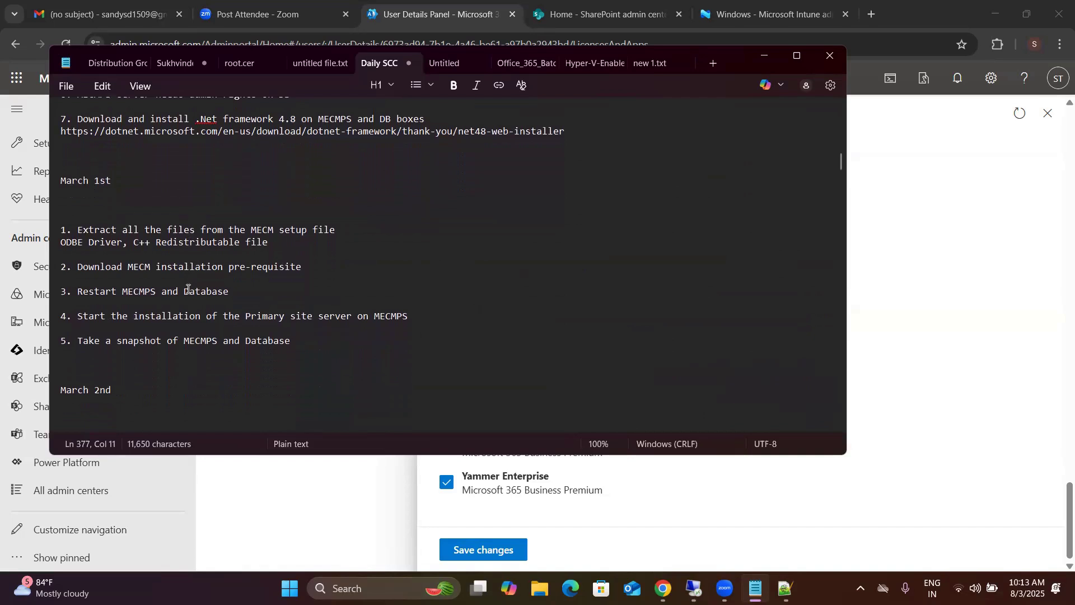
scroll(188, 289, "down", 4)
scroll(187, 289, "down", 3)
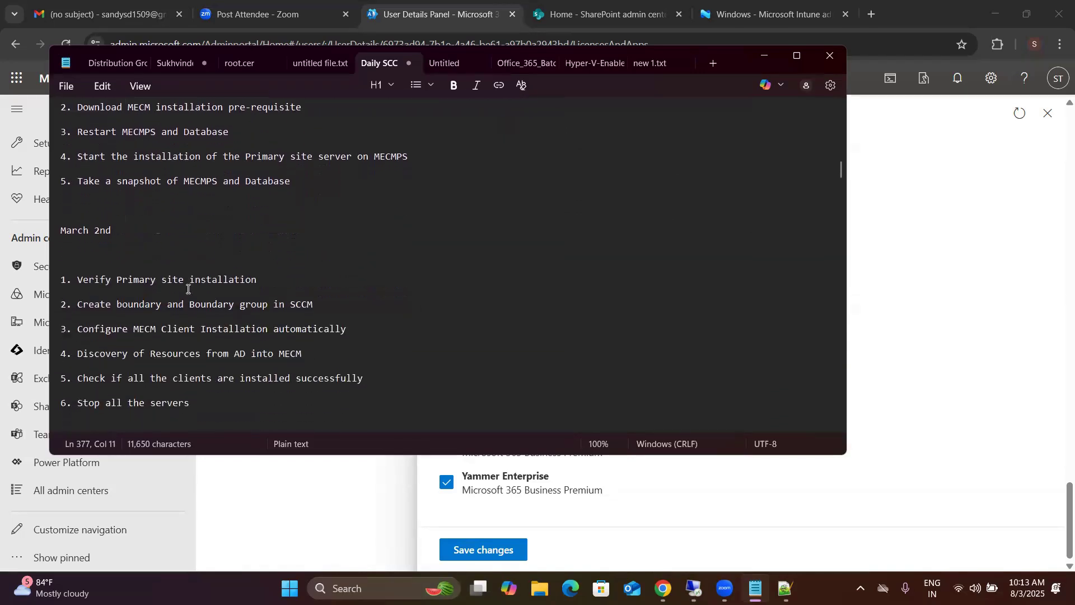
scroll(188, 289, "down", 2)
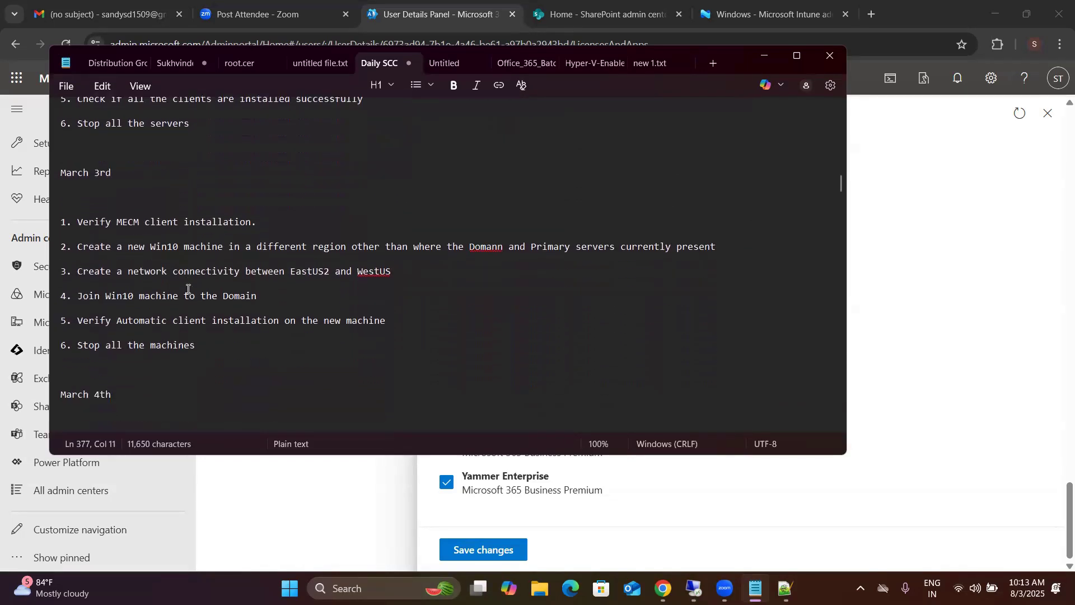
scroll(188, 289, "down", 1)
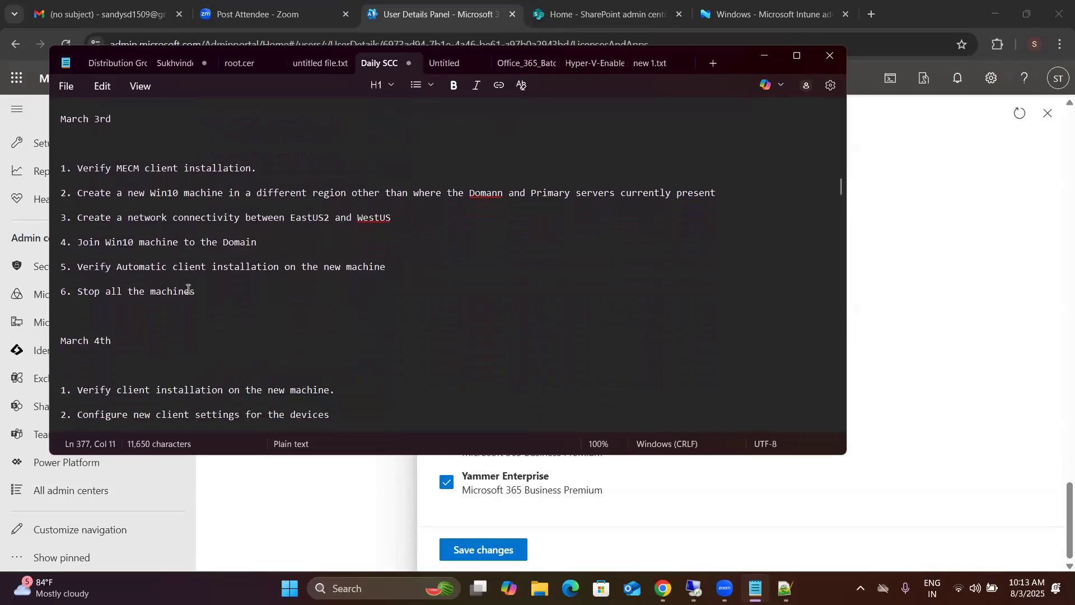
scroll(188, 289, "down", 1)
scroll(188, 289, "down", 2)
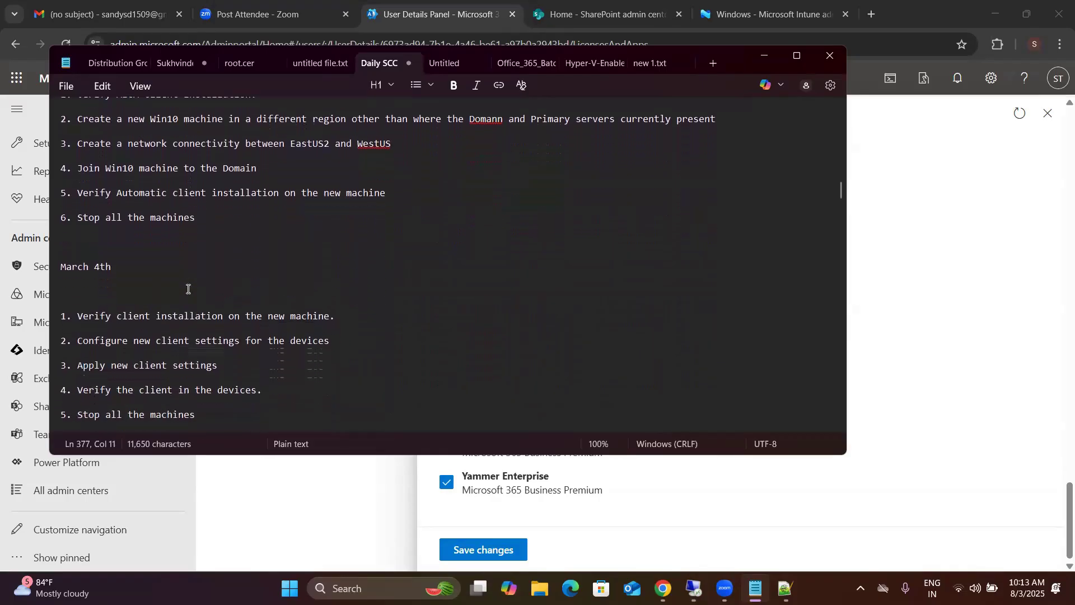
scroll(188, 289, "down", 1)
scroll(187, 289, "down", 5)
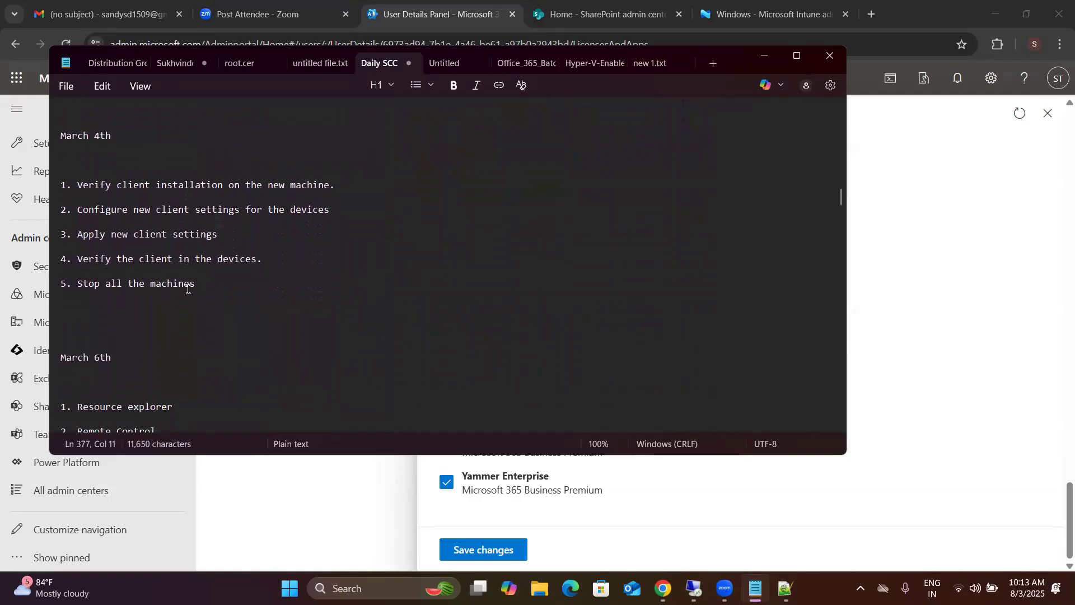